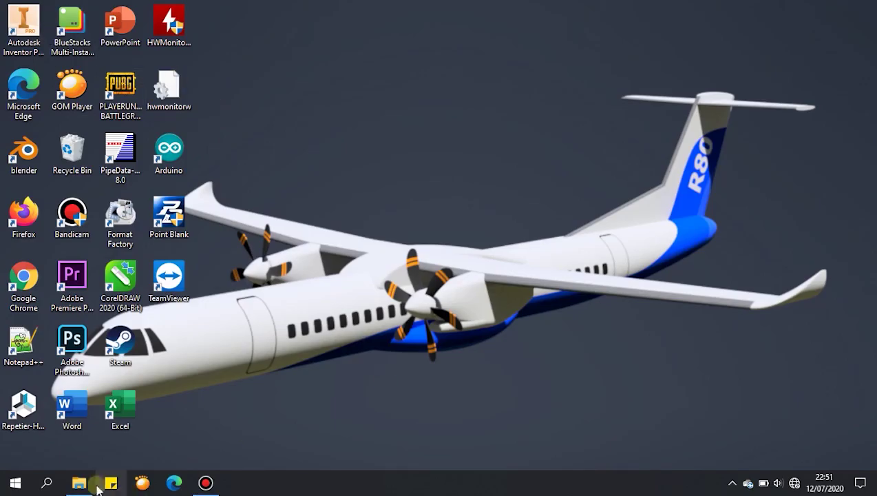
# Open the aircraft's front-view reference image from the project folder to examine it, and minimise the viewer and folder windows
pyautogui.doubleClick(565, 145)
pyautogui.doubleClick(157, 160)
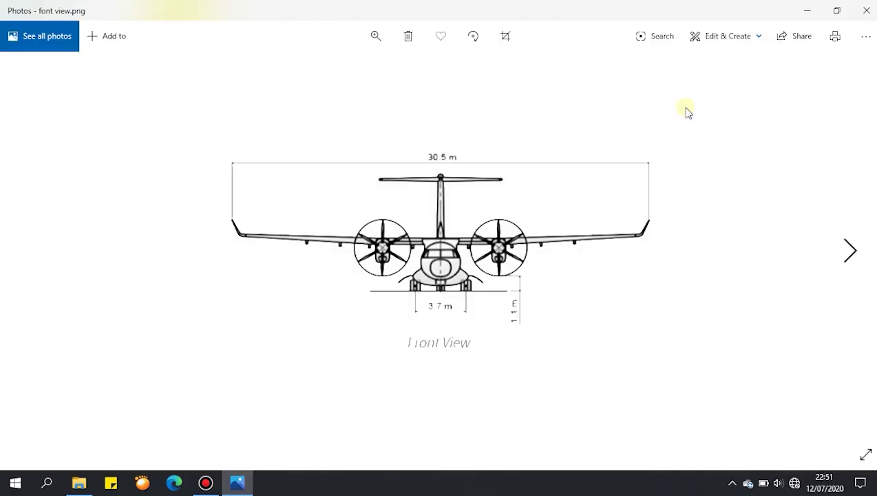
pyautogui.click(810, 12)
pyautogui.click(809, 9)
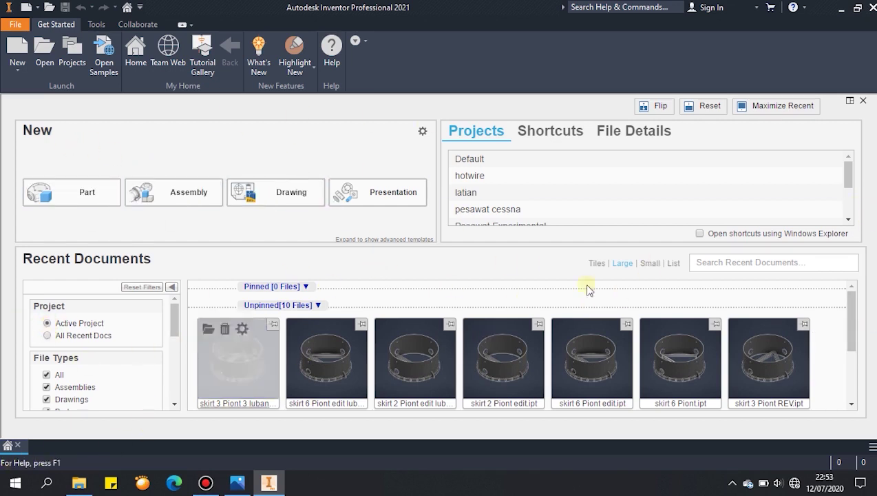
# Make R-80 the active project and create a new part
pyautogui.click(320, 305)
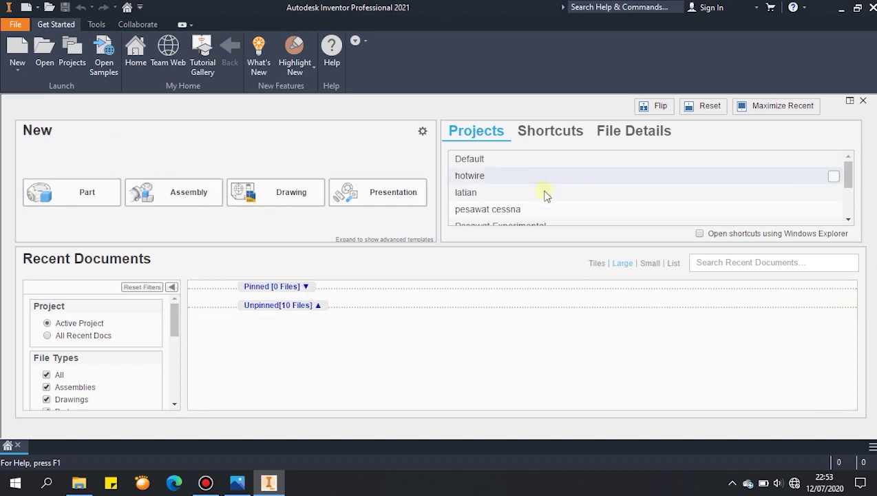
pyautogui.moveTo(849, 180); pyautogui.dragTo(849, 201)
pyautogui.click(502, 183)
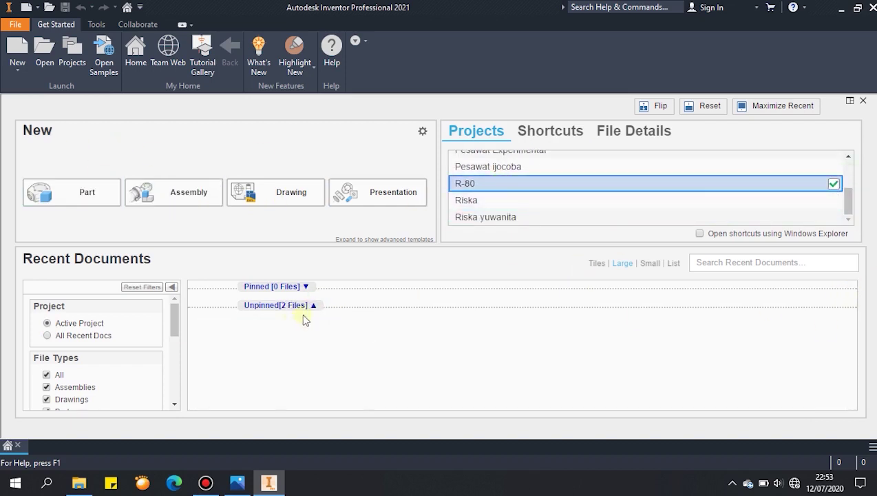
pyautogui.click(87, 196)
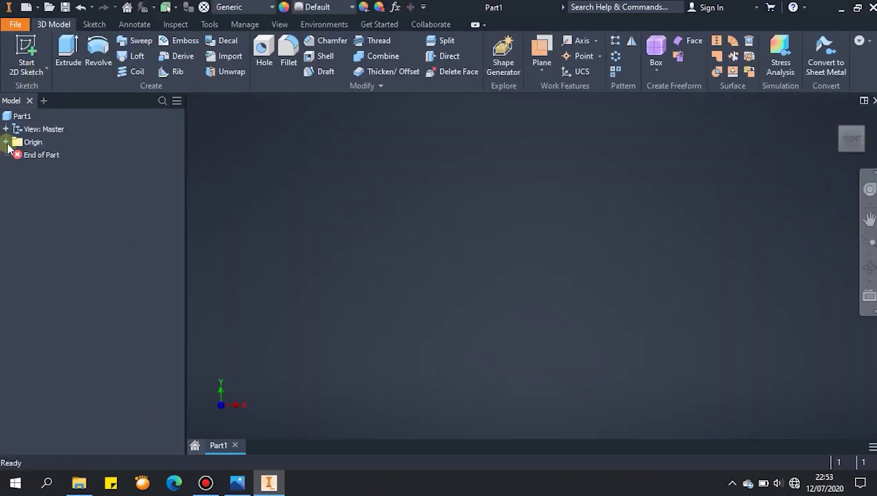
# Start a 2D sketch on the XY plane of the part
pyautogui.click(6, 143)
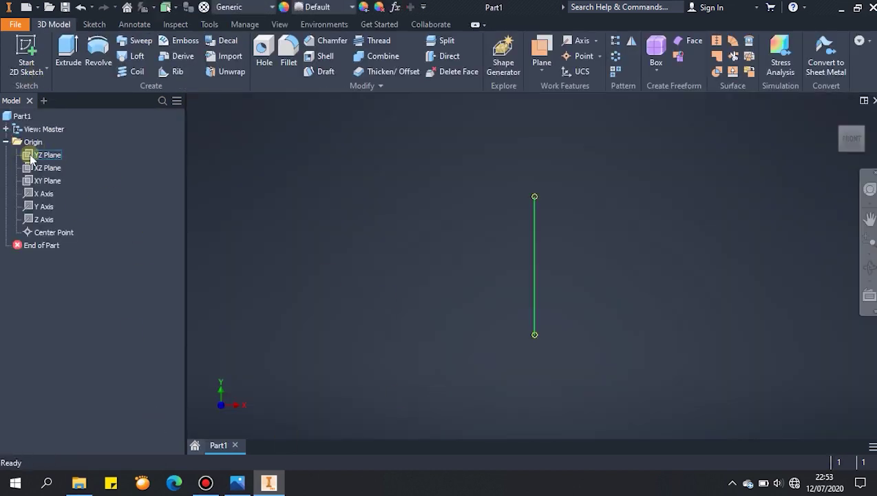
pyautogui.click(27, 52)
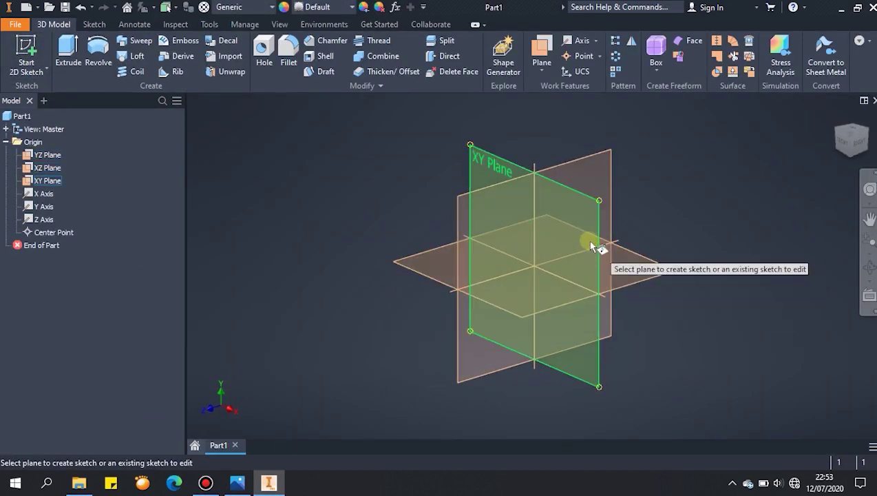
pyautogui.click(497, 160)
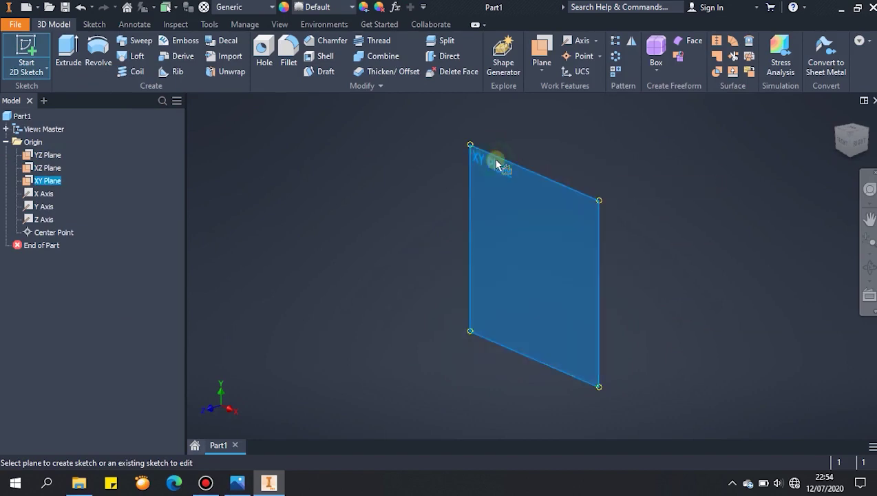
# Insert the font view image from the View folder into the XY plane sketch
pyautogui.click(632, 44)
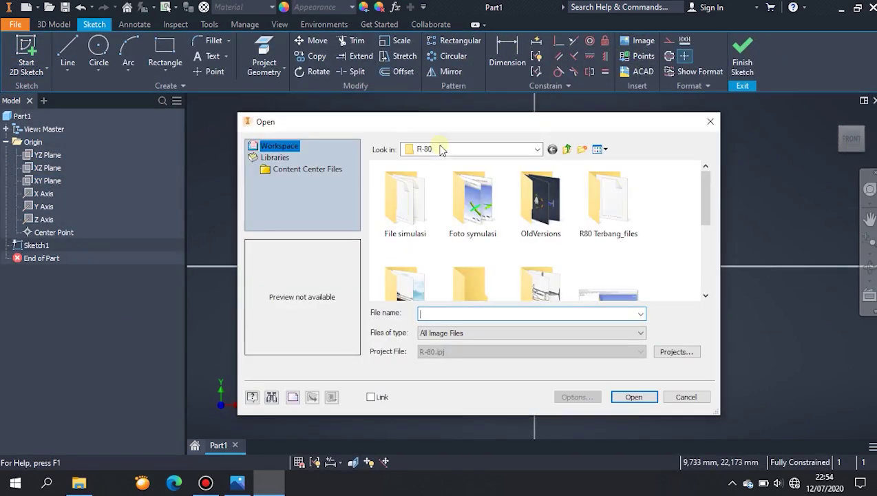
pyautogui.scroll(-1, 547, 244)
pyautogui.doubleClick(546, 244)
pyautogui.click(434, 206)
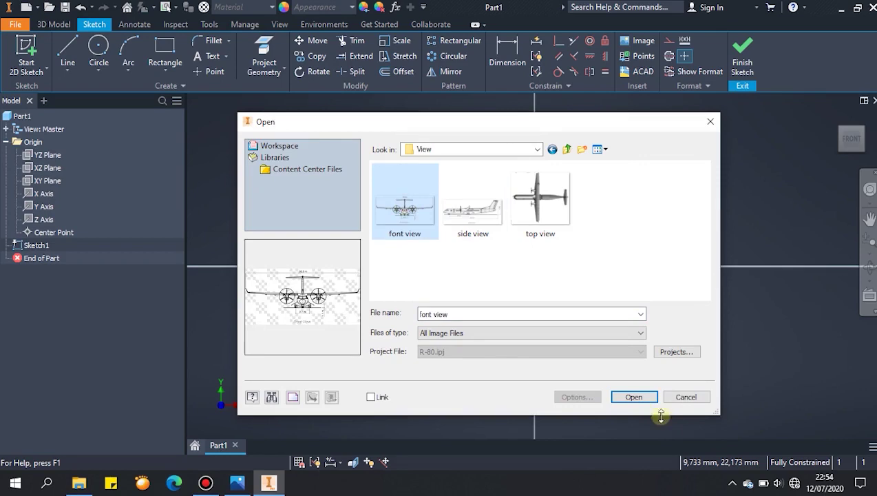
pyautogui.click(635, 398)
pyautogui.scroll(4, 398, 139)
pyautogui.click(334, 146)
pyautogui.moveTo(509, 198); pyautogui.dragTo(559, 289, button='middle')
pyautogui.press('Escape')
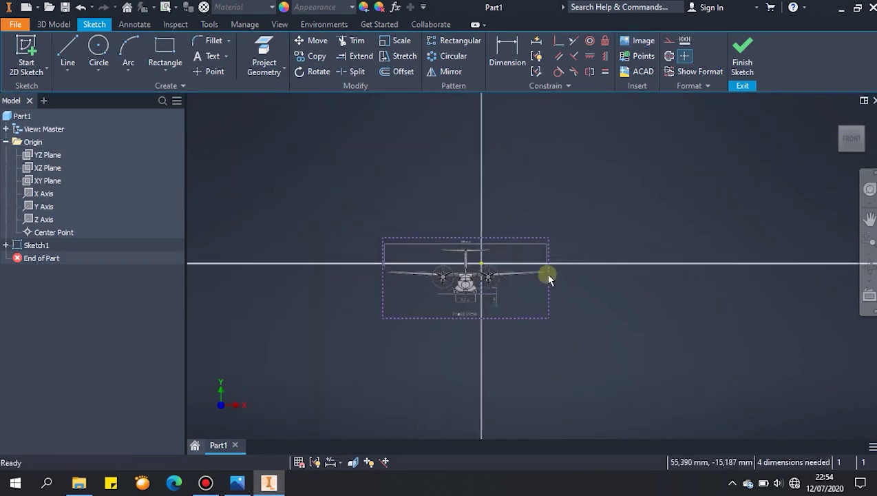
# Dimension the front-view image's width to 2000 and move the image so the aircraft is centred on the origin
pyautogui.press('d')
pyautogui.click(523, 236)
pyautogui.click(518, 196)
pyautogui.write('2000')
pyautogui.press('Return')
pyautogui.scroll(5, 542, 269)
pyautogui.press('Escape')
pyautogui.moveTo(501, 272)
pyautogui.mouseDown()
pyautogui.moveTo(534, 247)
pyautogui.moveTo(535, 228)
pyautogui.mouseUp()
pyautogui.scroll(-5, 535, 259)
pyautogui.moveTo(536, 262); pyautogui.dragTo(546, 305)
pyautogui.scroll(5, 570, 273)
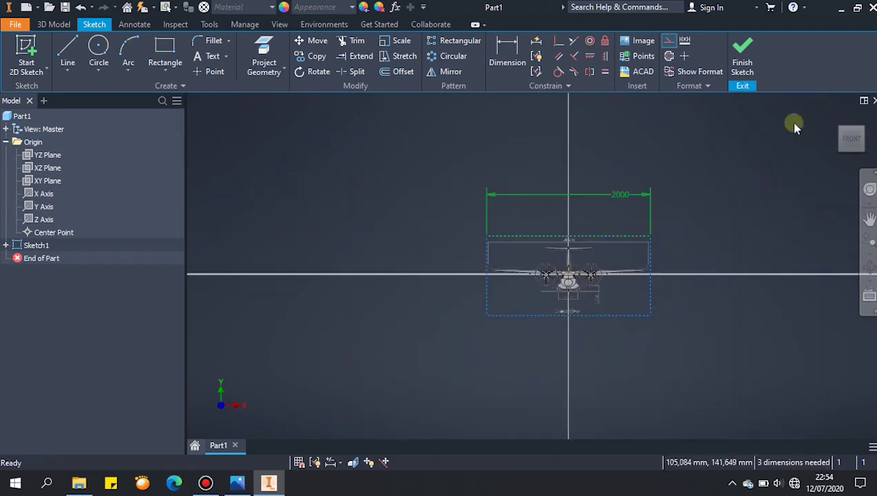
# Rename the front-view sketch as Font View, finish it and hide its dimension
pyautogui.doubleClick(37, 247)
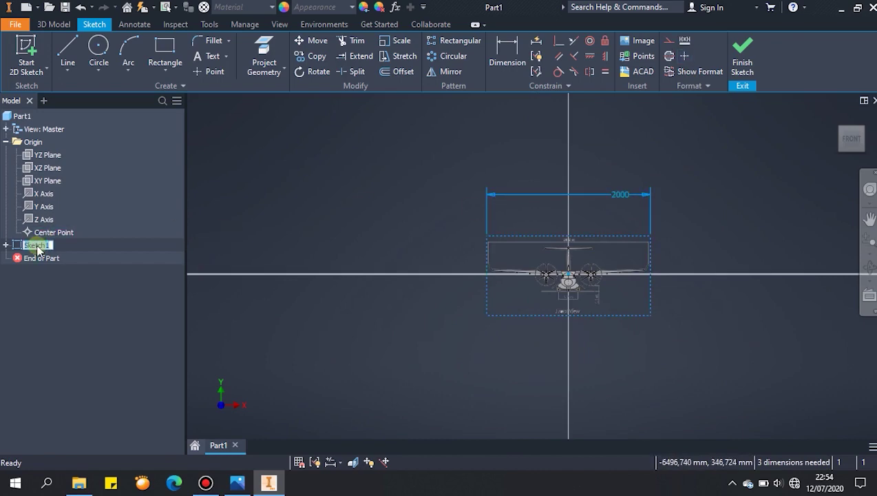
pyautogui.write('Font View')
pyautogui.press('Return')
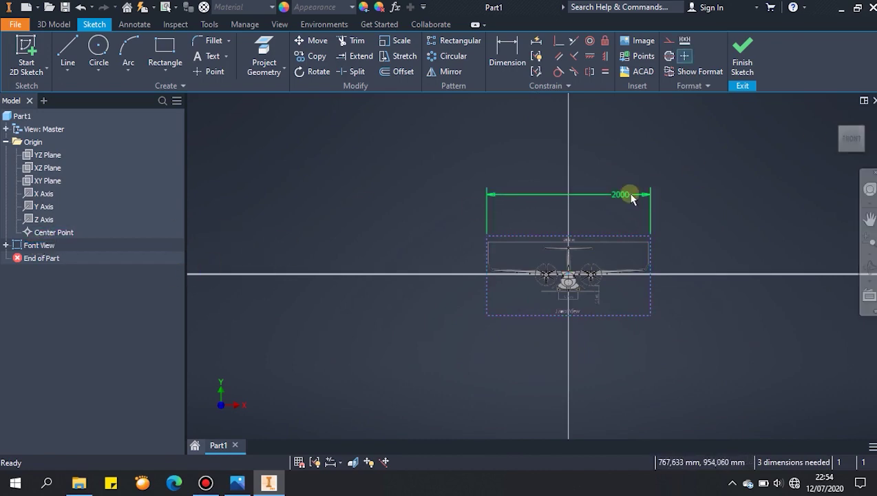
pyautogui.click(742, 57)
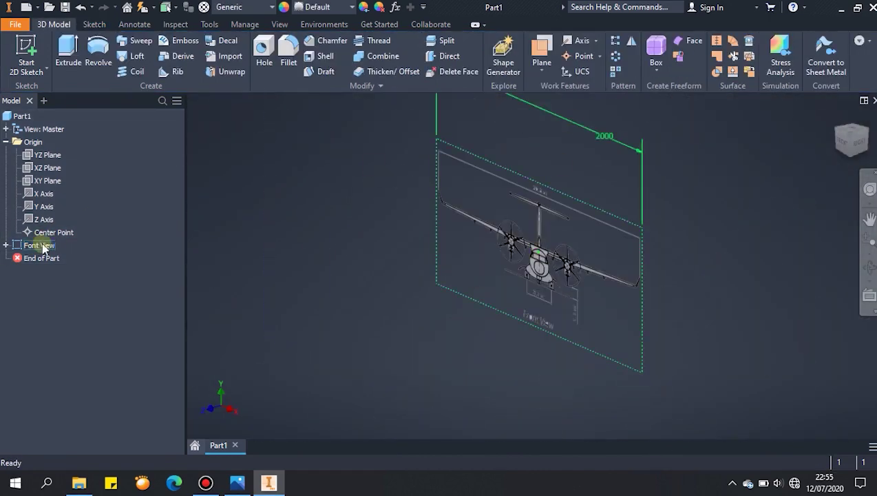
pyautogui.rightClick(32, 247)
pyautogui.click(84, 339)
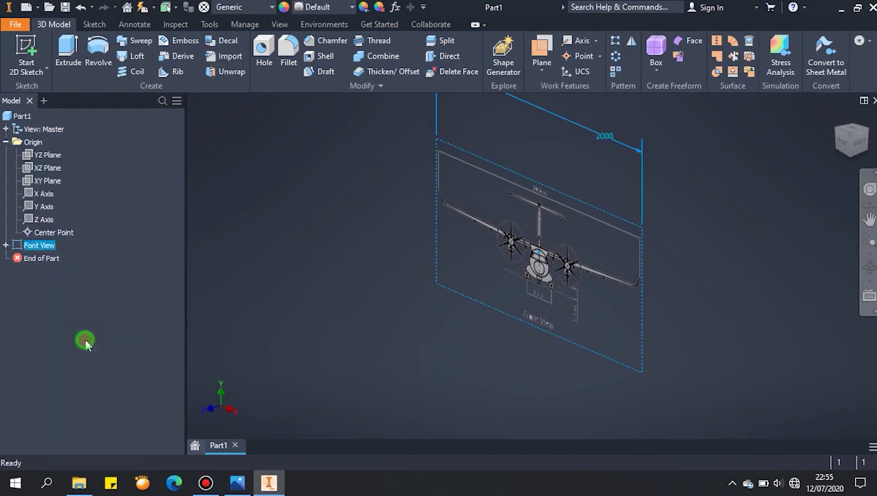
# Start a sketch on the YZ plane and insert the side view image
pyautogui.click(47, 155)
pyautogui.click(26, 51)
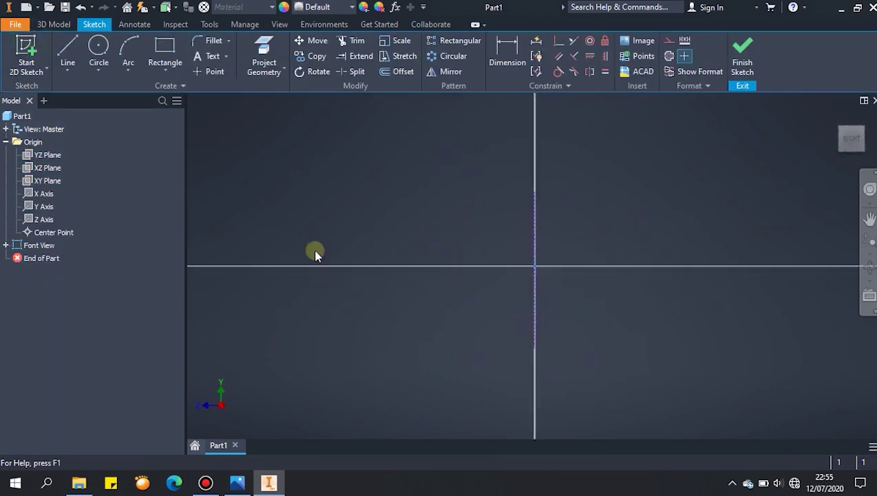
pyautogui.click(643, 44)
pyautogui.doubleClick(473, 210)
pyautogui.scroll(-5, 434, 244)
pyautogui.click(566, 357)
pyautogui.scroll(-6, 589, 346)
pyautogui.press('Escape')
# Rotate the side-view image so the aircraft lies level with its nose towards positive Z
pyautogui.click(314, 72)
pyautogui.click(546, 250)
pyautogui.click(211, 160)
pyautogui.click(590, 197)
pyautogui.click(677, 197)
pyautogui.press('Escape')
pyautogui.scroll(3, 675, 200)
pyautogui.moveTo(674, 201); pyautogui.dragTo(526, 256, button='middle')
pyautogui.scroll(-4, 377, 226)
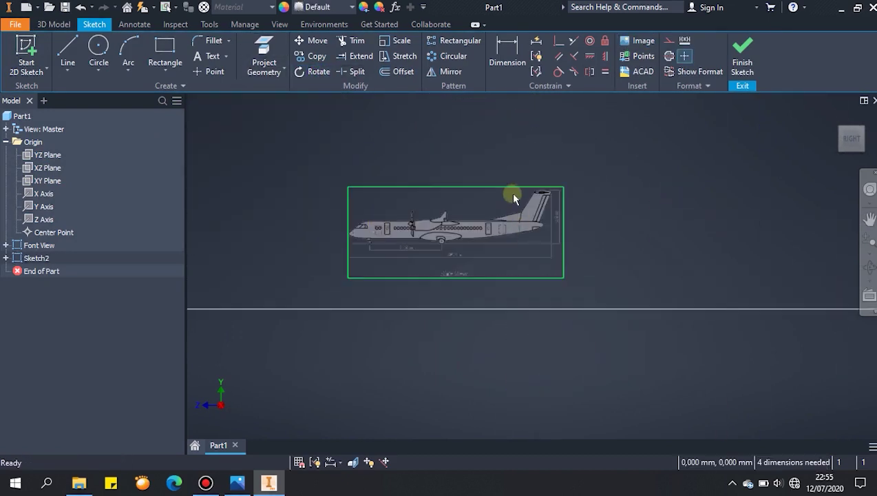
pyautogui.scroll(-3, 566, 274)
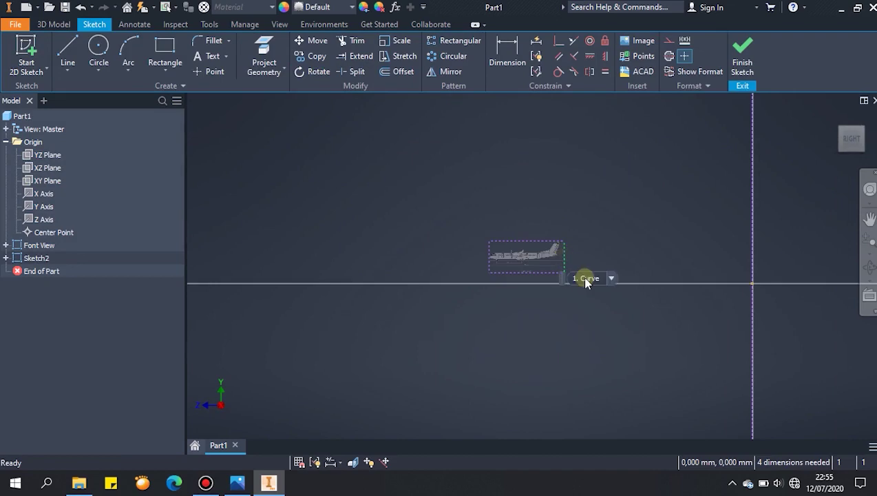
# Finish the side-view sketch, start another on the XZ plane and insert the top view image into it
pyautogui.click(743, 55)
pyautogui.click(48, 168)
pyautogui.click(26, 55)
pyautogui.click(637, 41)
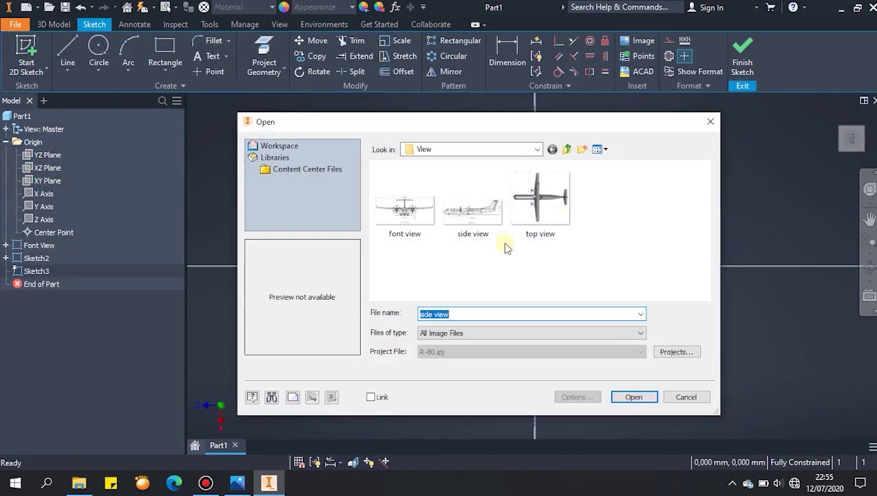
pyautogui.click(541, 201)
pyautogui.click(635, 395)
pyautogui.click(441, 229)
pyautogui.scroll(3, 474, 227)
pyautogui.scroll(3, 447, 231)
pyautogui.press('Escape')
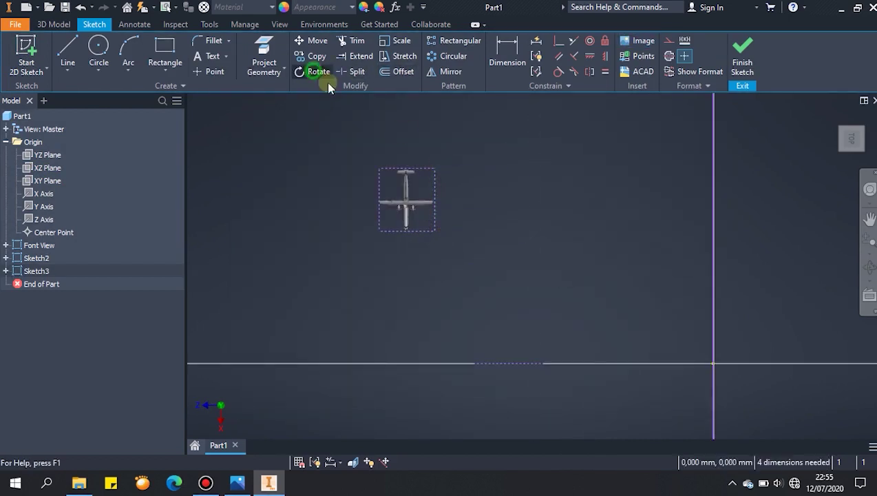
# Rotate the top-view image so the fuselage runs along the Z axis with the nose towards positive Z
pyautogui.click(316, 72)
pyautogui.click(408, 199)
pyautogui.click(213, 159)
pyautogui.click(435, 168)
pyautogui.click(437, 204)
pyautogui.press('Escape')
pyautogui.click(311, 74)
pyautogui.click(488, 139)
pyautogui.click(212, 160)
pyautogui.click(434, 169)
pyautogui.click(392, 170)
pyautogui.press('Escape')
# Dimension the top-view image's wingspan side to 2000
pyautogui.press('d')
pyautogui.click(435, 143)
pyautogui.click(490, 148)
pyautogui.write('2000')
pyautogui.press('Return')
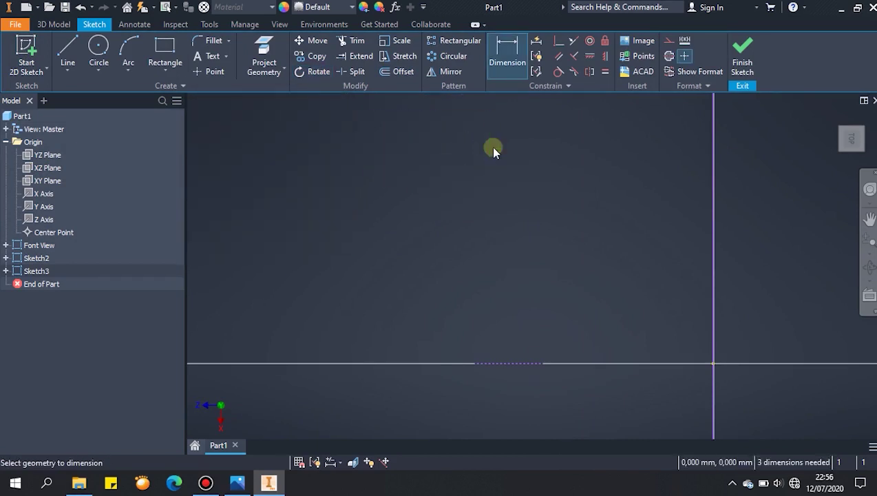
pyautogui.scroll(-8, 491, 146)
pyautogui.moveTo(510, 254)
pyautogui.mouseDown(button='middle')
pyautogui.moveTo(528, 242)
pyautogui.moveTo(572, 424)
pyautogui.mouseUp(button='middle')
pyautogui.scroll(6, 587, 314)
pyautogui.press('Escape')
# Move the top-view image so its fuselage is centred on the Z axis at the origin, and finish the sketch
pyautogui.moveTo(431, 280); pyautogui.dragTo(690, 409)
pyautogui.moveTo(710, 408); pyautogui.dragTo(492, 188, button='middle')
pyautogui.scroll(3, 502, 184)
pyautogui.moveTo(344, 159)
pyautogui.mouseDown()
pyautogui.moveTo(472, 309)
pyautogui.moveTo(490, 378)
pyautogui.moveTo(465, 359)
pyautogui.mouseUp()
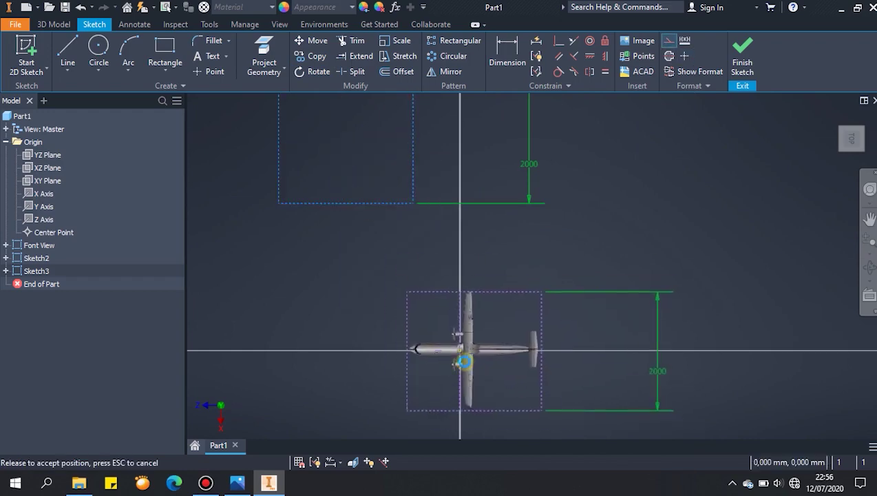
pyautogui.scroll(6, 466, 358)
pyautogui.moveTo(470, 324); pyautogui.dragTo(462, 330)
pyautogui.click(742, 58)
# Reorder the top-view sketch above Sketch2 in the model tree and rename it Top View
pyautogui.moveTo(24, 272); pyautogui.dragTo(37, 259)
pyautogui.click(38, 260)
pyautogui.doubleClick(38, 259)
pyautogui.click(741, 56)
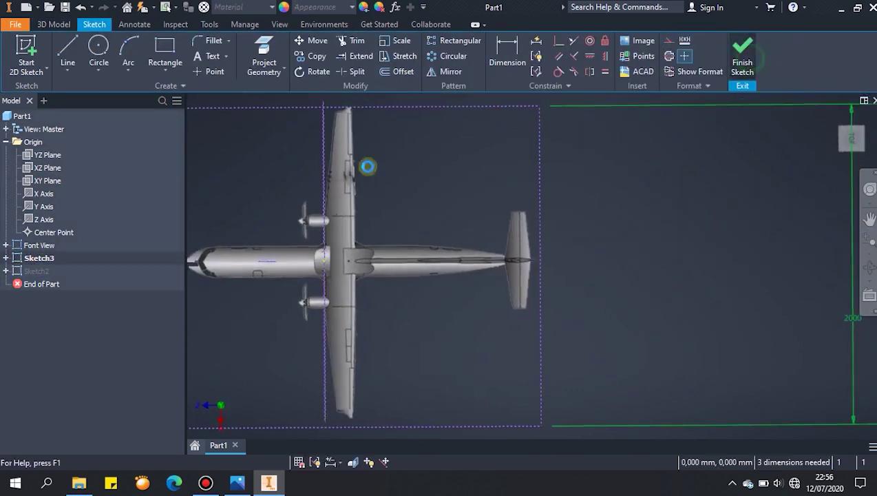
pyautogui.click(42, 259)
pyautogui.click(42, 260)
pyautogui.write('Top View')
pyautogui.press('Return')
# Reopen the side-view sketch and enlarge its image across the origin, with its lower edge on the horizontal axis
pyautogui.doubleClick(30, 272)
pyautogui.moveTo(524, 270); pyautogui.dragTo(850, 246)
pyautogui.moveTo(503, 385); pyautogui.dragTo(438, 395, button='middle')
pyautogui.moveTo(477, 214); pyautogui.dragTo(327, 220)
pyautogui.moveTo(633, 232); pyautogui.dragTo(773, 235)
pyautogui.hotkey('ctrl', 'z')
pyautogui.moveTo(632, 244); pyautogui.dragTo(836, 262)
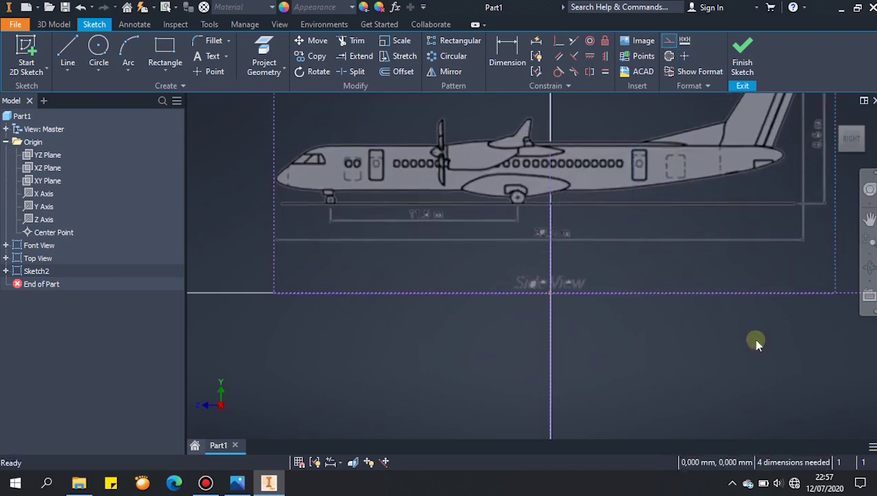
# Adjust the side-view image's size and position so its nose and tail line up with the top-view image
pyautogui.moveTo(757, 330); pyautogui.dragTo(504, 385, button='middle')
pyautogui.moveTo(595, 298); pyautogui.dragTo(723, 288)
pyautogui.moveTo(854, 144); pyautogui.dragTo(853, 157)
pyautogui.moveTo(727, 216); pyautogui.dragTo(706, 221)
pyautogui.moveTo(741, 190); pyautogui.dragTo(766, 236, button='middle')
pyautogui.moveTo(727, 257); pyautogui.dragTo(743, 258)
pyautogui.moveTo(399, 300)
pyautogui.mouseDown(button='middle')
pyautogui.moveTo(818, 278)
pyautogui.moveTo(399, 283)
pyautogui.moveTo(820, 278)
pyautogui.moveTo(313, 276)
pyautogui.mouseUp(button='middle')
pyautogui.moveTo(775, 292); pyautogui.dragTo(759, 297)
pyautogui.moveTo(610, 258)
pyautogui.mouseDown()
pyautogui.moveTo(621, 260)
pyautogui.moveTo(609, 259)
pyautogui.mouseUp()
pyautogui.moveTo(347, 301)
pyautogui.mouseDown(button='middle')
pyautogui.moveTo(852, 253)
pyautogui.moveTo(514, 257)
pyautogui.moveTo(160, 285)
pyautogui.mouseUp(button='middle')
pyautogui.moveTo(690, 261); pyautogui.dragTo(700, 257)
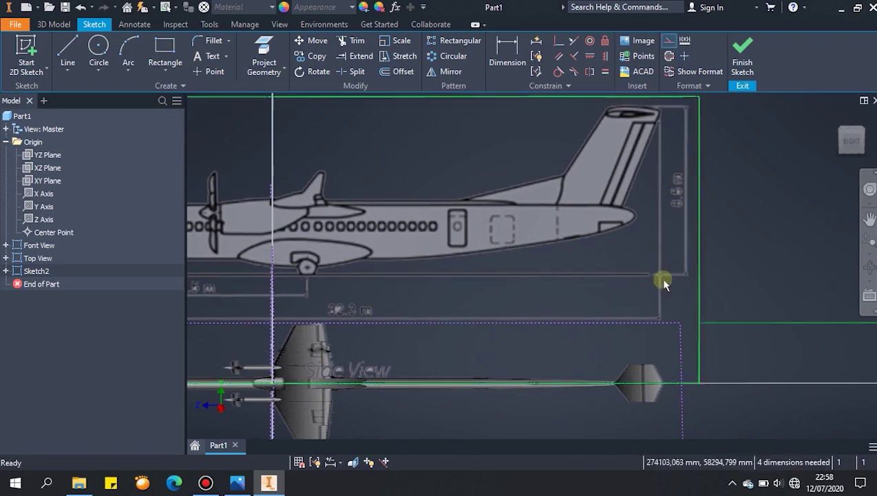
pyautogui.scroll(-3, 668, 276)
pyautogui.scroll(2, 654, 241)
pyautogui.moveTo(689, 263)
pyautogui.mouseDown(button='middle')
pyautogui.moveTo(690, 344)
pyautogui.moveTo(691, 260)
pyautogui.mouseUp(button='middle')
pyautogui.moveTo(691, 274)
pyautogui.mouseDown()
pyautogui.moveTo(703, 272)
pyautogui.moveTo(696, 274)
pyautogui.mouseUp()
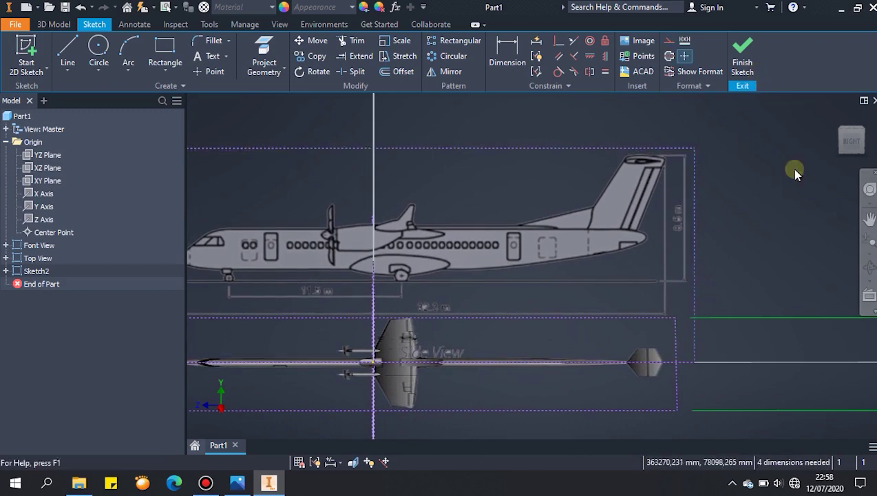
# Move the side-view image down so the horizontal axis runs along the upper part of the fuselage
pyautogui.scroll(-6, 492, 303)
pyautogui.scroll(5, 488, 322)
pyautogui.moveTo(425, 361); pyautogui.dragTo(521, 393, button='middle')
pyautogui.scroll(3, 513, 198)
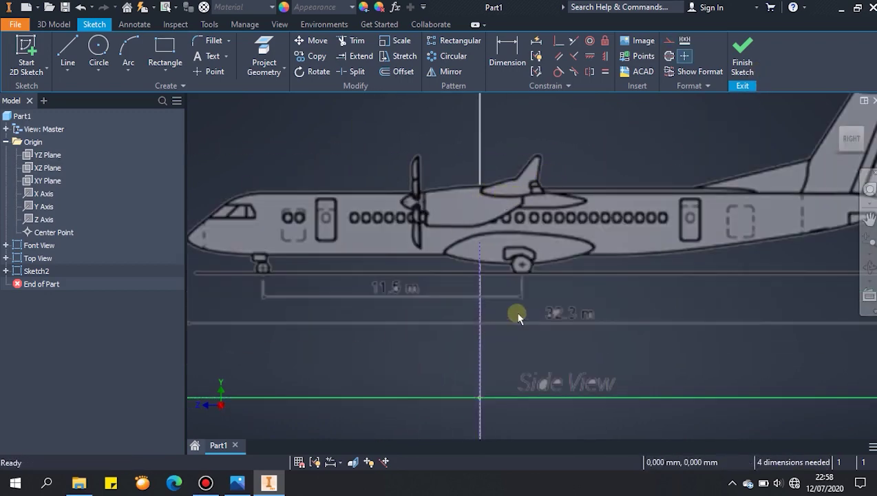
pyautogui.moveTo(511, 316); pyautogui.dragTo(597, 235, button='middle')
pyautogui.moveTo(271, 209); pyautogui.dragTo(295, 208)
pyautogui.moveTo(348, 182)
pyautogui.mouseDown()
pyautogui.moveTo(588, 190)
pyautogui.moveTo(588, 319)
pyautogui.moveTo(624, 338)
pyautogui.moveTo(616, 327)
pyautogui.mouseUp()
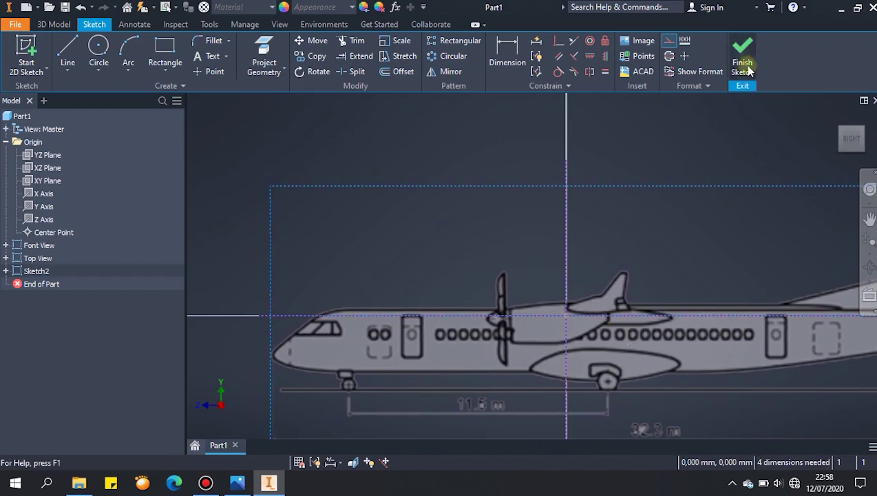
# Finish the side-view sketch and rename it Side View
pyautogui.click(749, 69)
pyautogui.scroll(4, 643, 314)
pyautogui.keyDown('shift'); pyautogui.moveTo(666, 329); pyautogui.dragTo(485, 330, button='middle'); pyautogui.keyUp('shift')
pyautogui.click(47, 271)
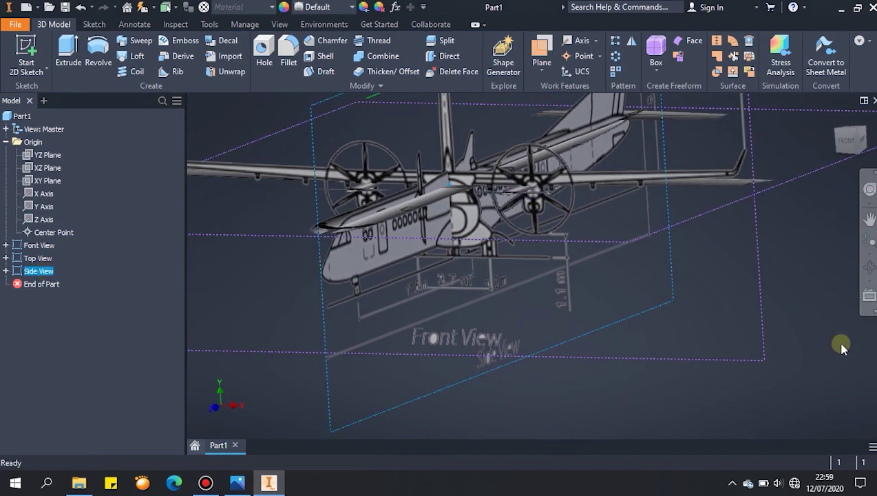
# Hide the Top View sketch's dimension and inspect the alignment of the three reference images
pyautogui.click(802, 347)
pyautogui.scroll(-3, 796, 348)
pyautogui.keyDown('shift'); pyautogui.moveTo(773, 347); pyautogui.dragTo(752, 349, button='middle'); pyautogui.keyUp('shift')
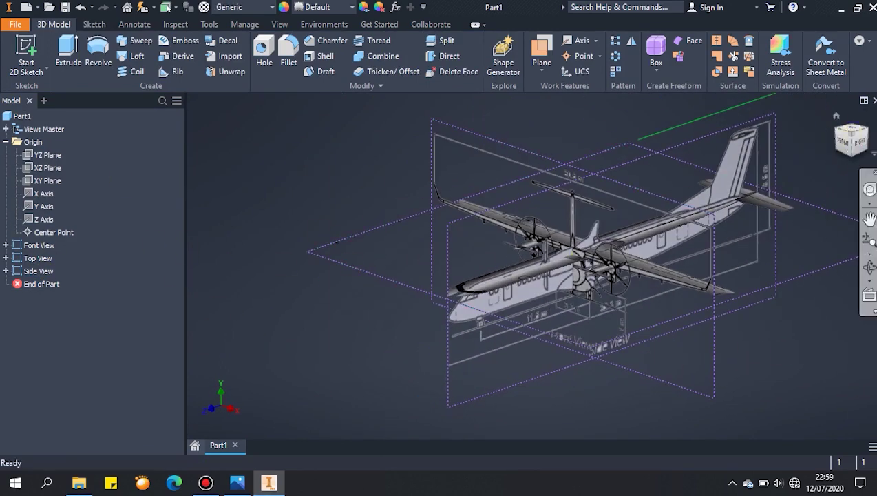
pyautogui.click(862, 145)
pyautogui.scroll(3, 678, 226)
pyautogui.rightClick(30, 267)
pyautogui.click(63, 321)
pyautogui.moveTo(471, 307); pyautogui.dragTo(644, 211, button='middle')
pyautogui.scroll(4, 447, 261)
pyautogui.keyDown('shift'); pyautogui.moveTo(606, 243); pyautogui.dragTo(512, 234, button='middle'); pyautogui.keyUp('shift')
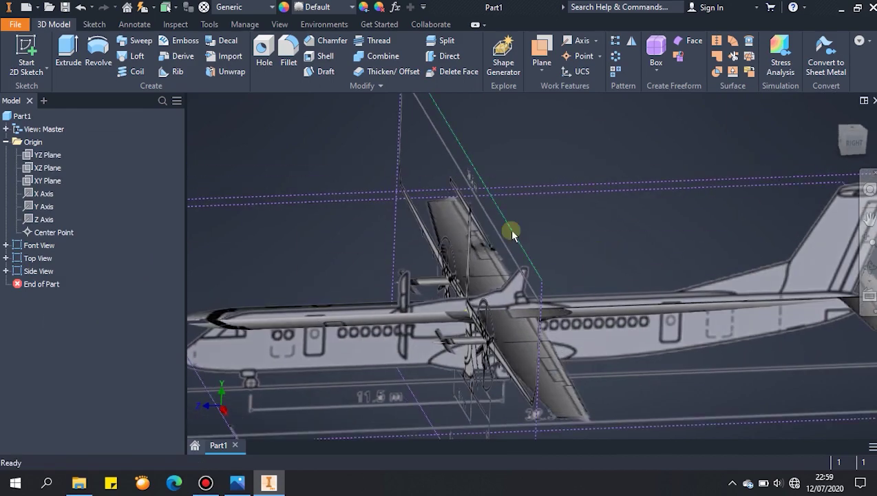
# Start a new 2D sketch on the YZ Plane for the wing airfoil
pyautogui.click(544, 49)
pyautogui.click(28, 52)
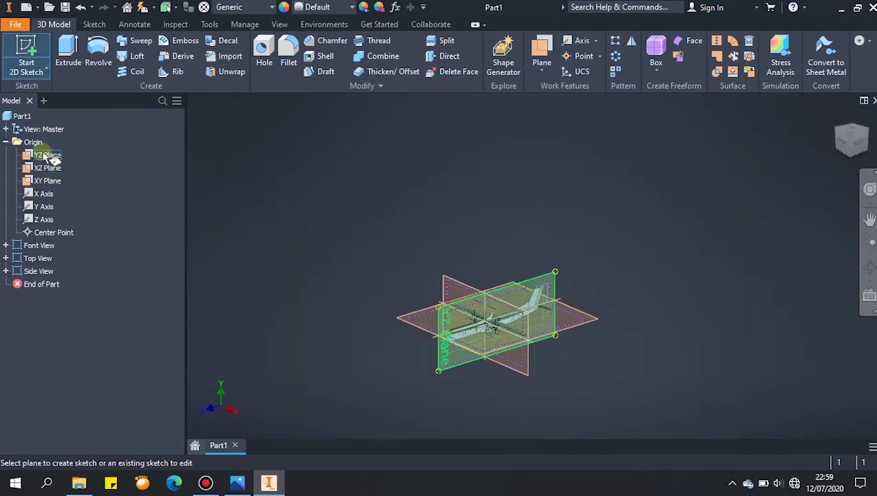
pyautogui.click(51, 156)
pyautogui.scroll(4, 657, 255)
pyautogui.moveTo(656, 227); pyautogui.dragTo(873, 189, button='middle')
pyautogui.keyDown('shift'); pyautogui.moveTo(723, 166); pyautogui.dragTo(731, 179, button='middle'); pyautogui.keyUp('shift')
# Import the airfoil coordinate points from their file on the Memory (E:) drive into the sketch
pyautogui.click(642, 56)
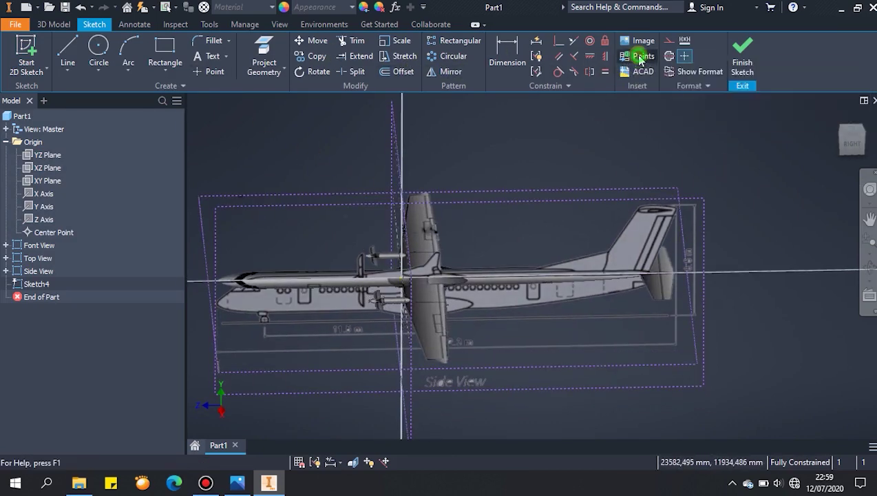
pyautogui.click(536, 149)
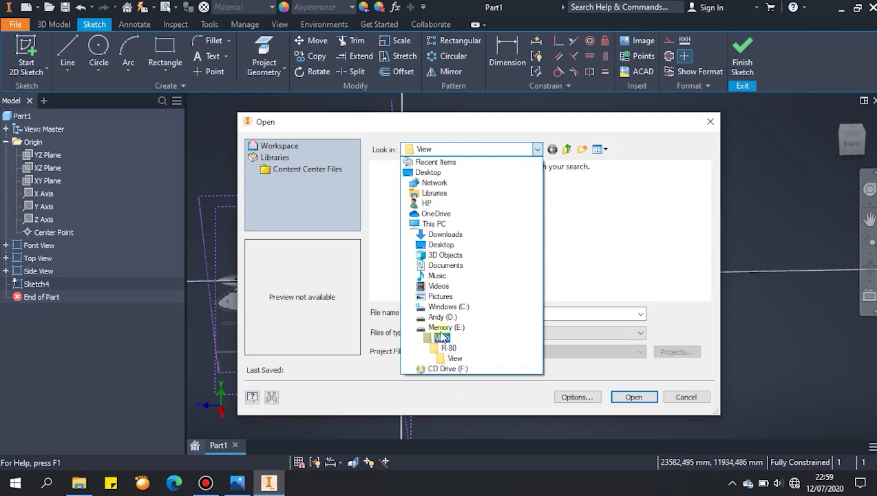
pyautogui.click(446, 327)
pyautogui.scroll(-1, 499, 252)
pyautogui.doubleClick(558, 251)
pyautogui.scroll(-6, 434, 237)
pyautogui.click(405, 258)
pyautogui.click(634, 398)
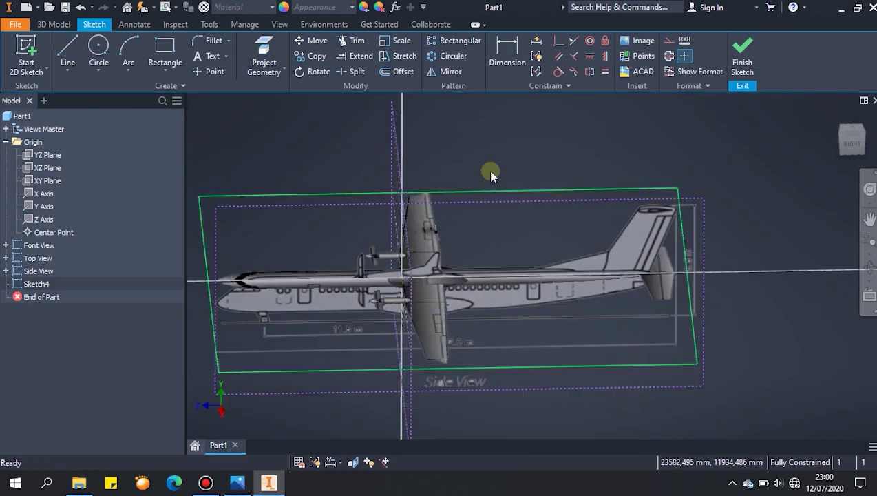
# Rotate all imported airfoil points about the origin so the profile's flat side lies along the horizontal axis
pyautogui.scroll(5, 440, 270)
pyautogui.click(852, 143)
pyautogui.scroll(6, 336, 343)
pyautogui.moveTo(289, 320); pyautogui.dragTo(587, 254, button='middle')
pyautogui.scroll(8, 493, 218)
pyautogui.moveTo(320, 135); pyautogui.dragTo(654, 380)
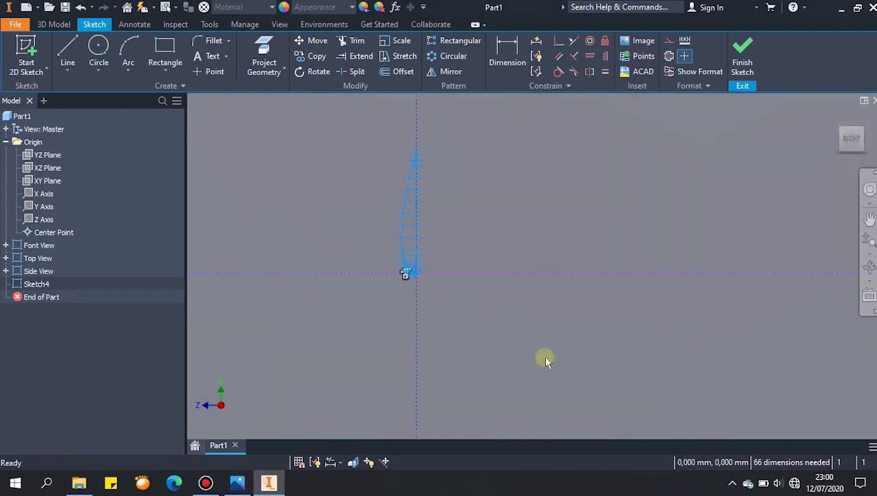
pyautogui.click(314, 72)
pyautogui.click(429, 240)
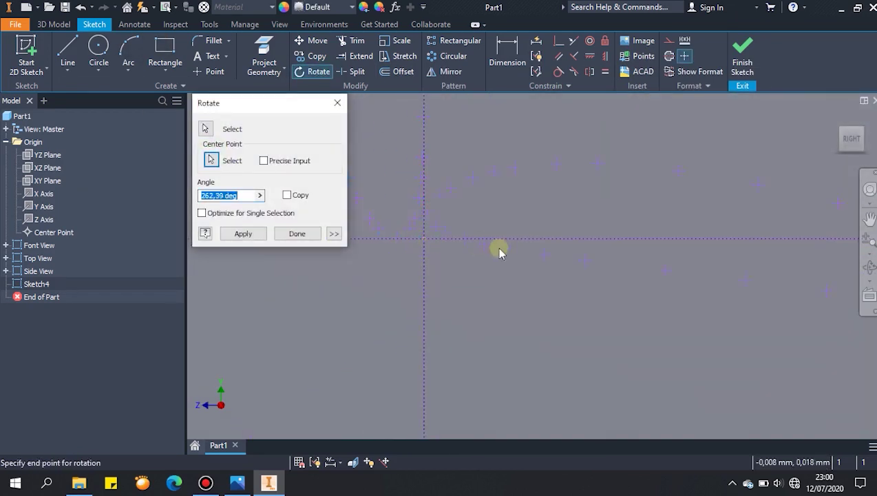
pyautogui.click(519, 243)
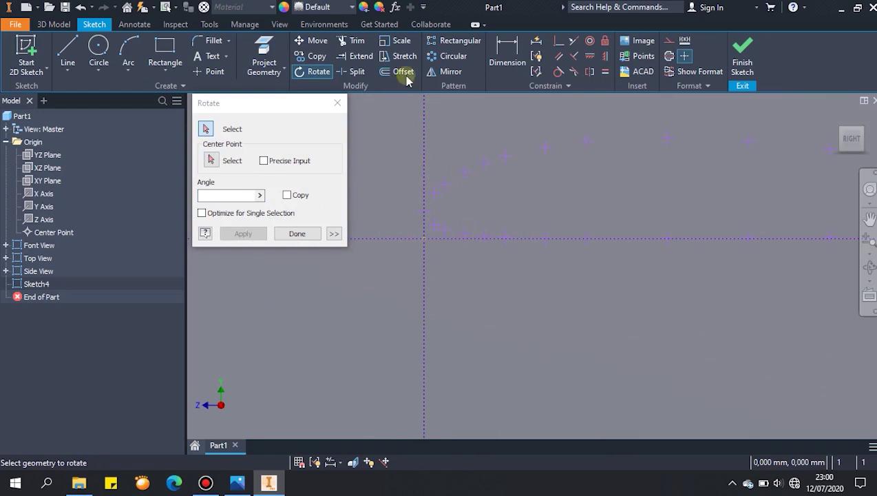
# Scale all the airfoil points by a factor of 200 with the origin as base point
pyautogui.click(403, 46)
pyautogui.scroll(-6, 485, 216)
pyautogui.moveTo(425, 146); pyautogui.dragTo(785, 334)
pyautogui.click(275, 130)
pyautogui.scroll(5, 493, 217)
pyautogui.click(421, 216)
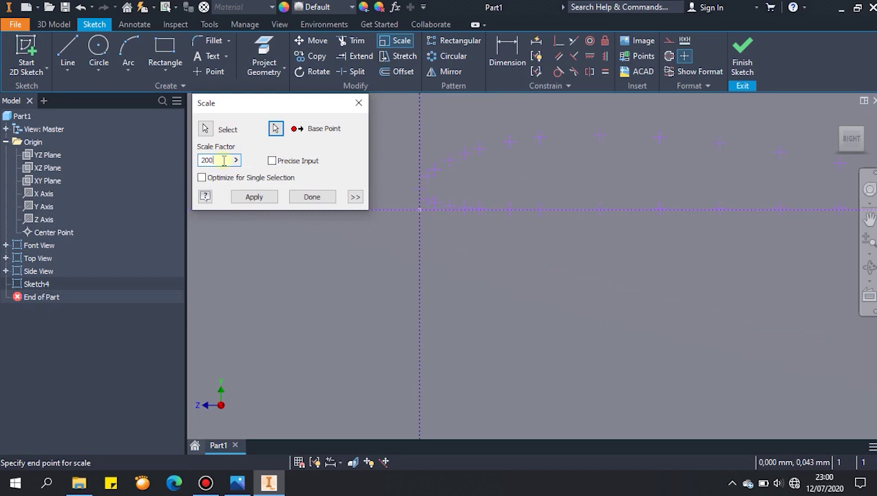
pyautogui.press('Return')
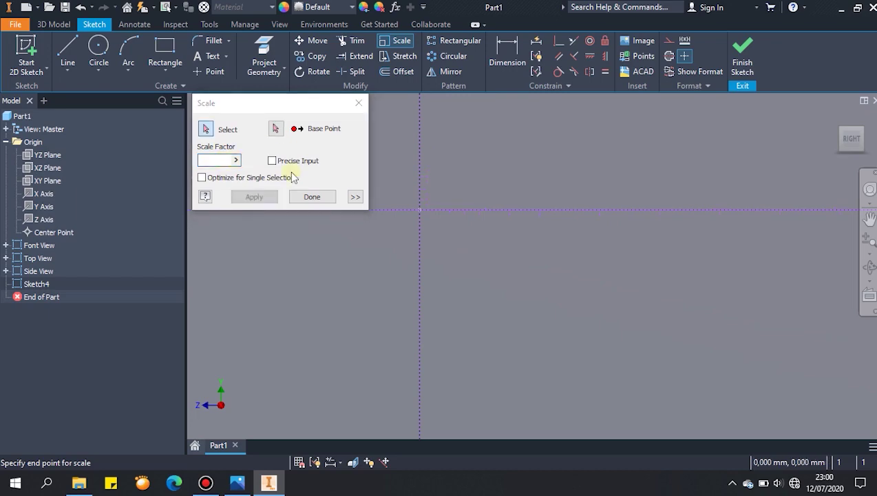
pyautogui.click(360, 110)
# Compare the scaled points with the wing in the side view and hide the Font View, Top View and Side View sketches
pyautogui.scroll(-10, 675, 209)
pyautogui.scroll(4, 720, 199)
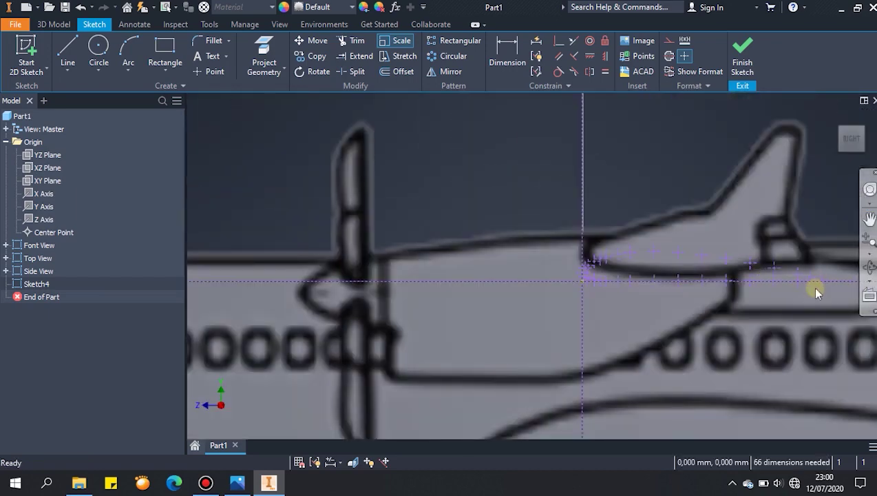
pyautogui.moveTo(813, 275); pyautogui.dragTo(643, 246, button='middle')
pyautogui.keyDown('shift'); pyautogui.moveTo(650, 215); pyautogui.dragTo(650, 238, button='middle'); pyautogui.keyUp('shift')
pyautogui.click(851, 147)
pyautogui.scroll(4, 499, 334)
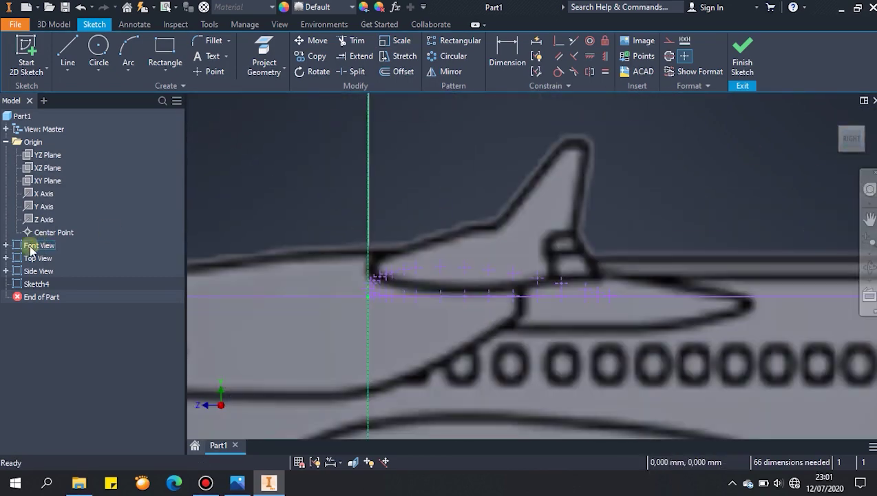
pyautogui.rightClick(30, 248)
pyautogui.click(61, 377)
# Draw a spline from the lower trailing-edge point through the airfoil's lower points toward the leading edge
pyautogui.scroll(4, 583, 298)
pyautogui.moveTo(488, 331); pyautogui.dragTo(680, 330, button='middle')
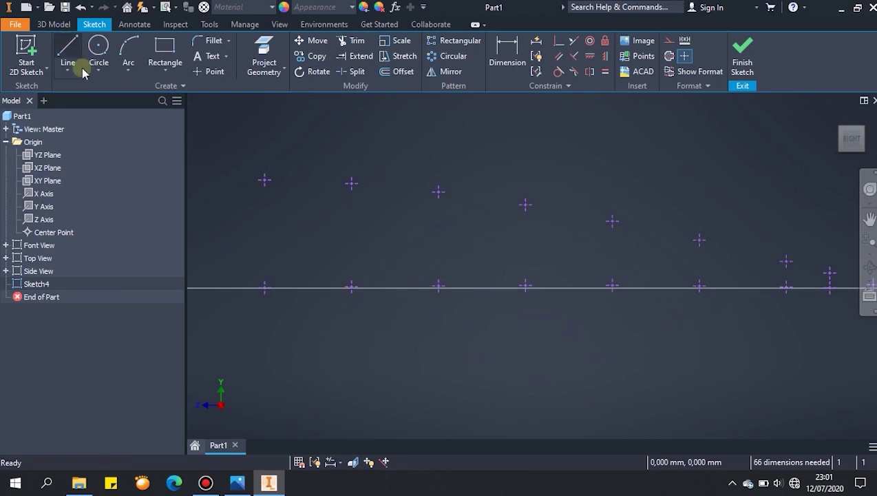
pyautogui.click(68, 68)
pyautogui.click(95, 143)
pyautogui.scroll(-4, 620, 293)
pyautogui.scroll(6, 702, 296)
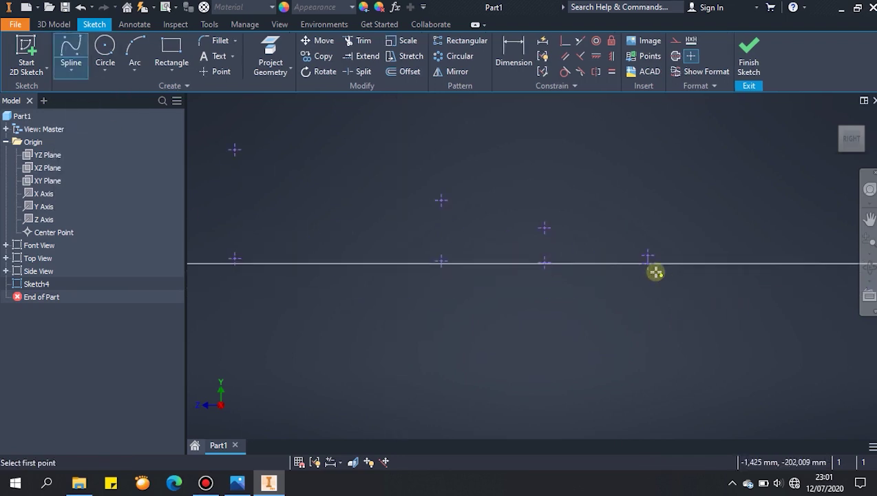
pyautogui.moveTo(232, 259); pyautogui.dragTo(754, 288, button='middle')
pyautogui.scroll(-3, 618, 338)
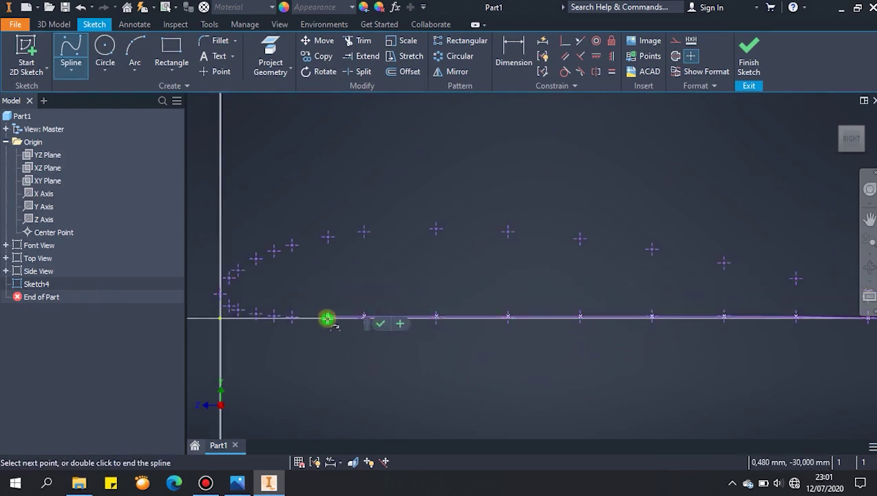
pyautogui.scroll(6, 256, 313)
pyautogui.click(258, 313)
pyautogui.scroll(-5, 313, 387)
pyautogui.moveTo(313, 387); pyautogui.dragTo(430, 402, button='middle')
pyautogui.scroll(1, 430, 402)
# Continue the spline around the leading-edge points and over the forward upper points of the airfoil
pyautogui.click(377, 362)
pyautogui.click(365, 358)
pyautogui.click(351, 338)
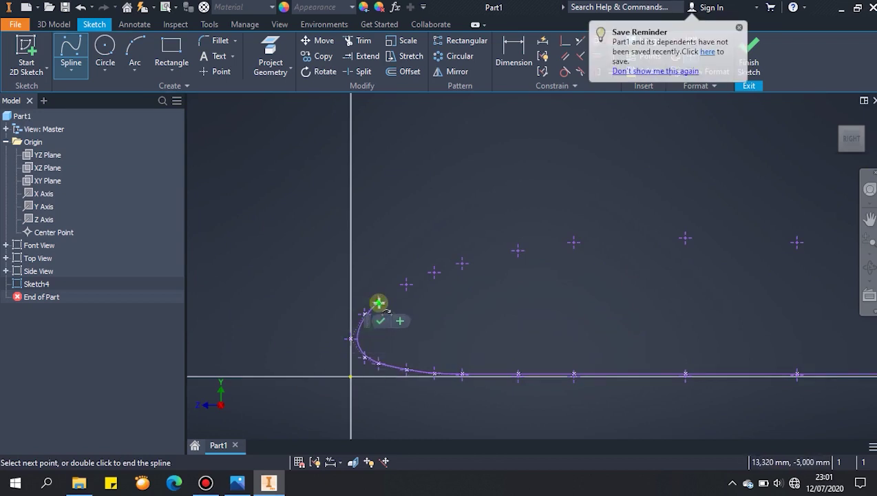
pyautogui.click(406, 282)
pyautogui.click(434, 274)
pyautogui.click(462, 264)
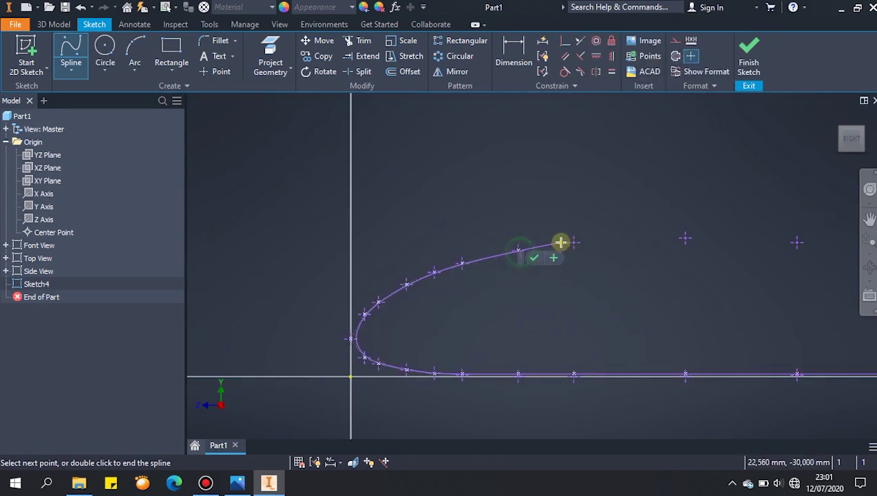
pyautogui.click(685, 239)
pyautogui.click(798, 242)
# Continue the spline through the remaining upper points and end it at the upper trailing-edge point
pyautogui.moveTo(819, 318); pyautogui.dragTo(417, 329, button='middle')
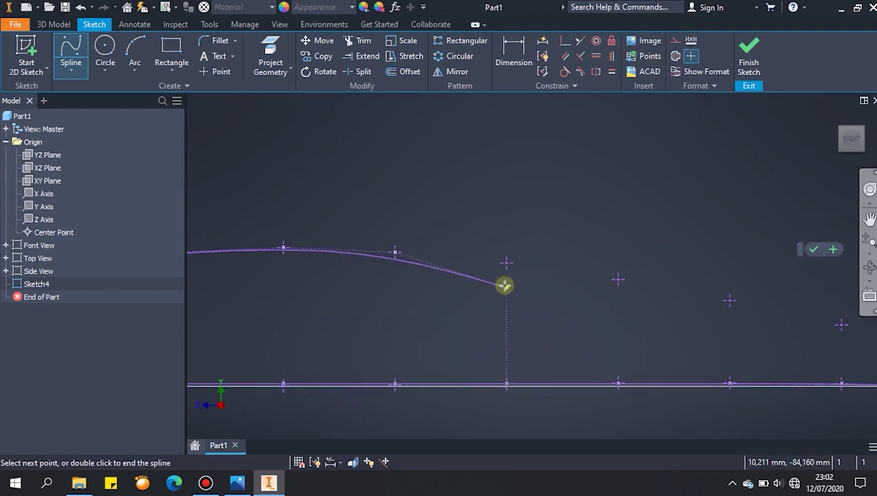
pyautogui.click(507, 262)
pyautogui.click(730, 301)
pyautogui.moveTo(788, 358); pyautogui.dragTo(392, 331, button='middle')
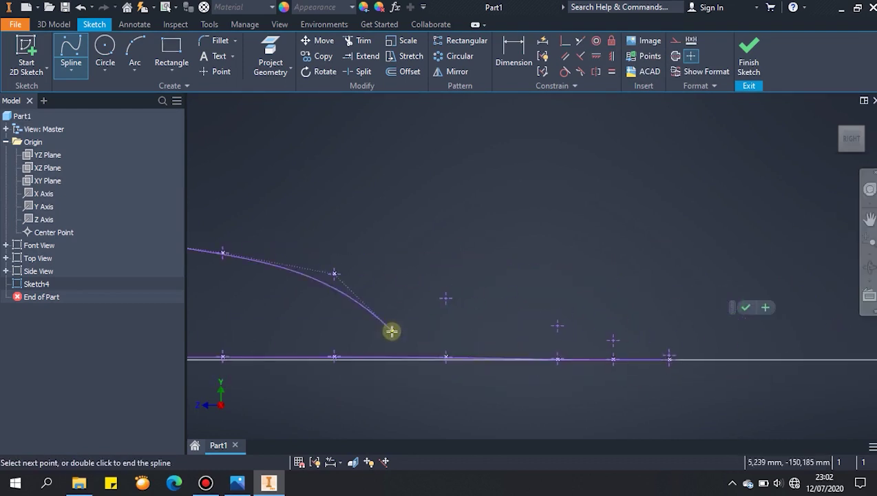
pyautogui.click(615, 341)
pyautogui.scroll(6, 670, 352)
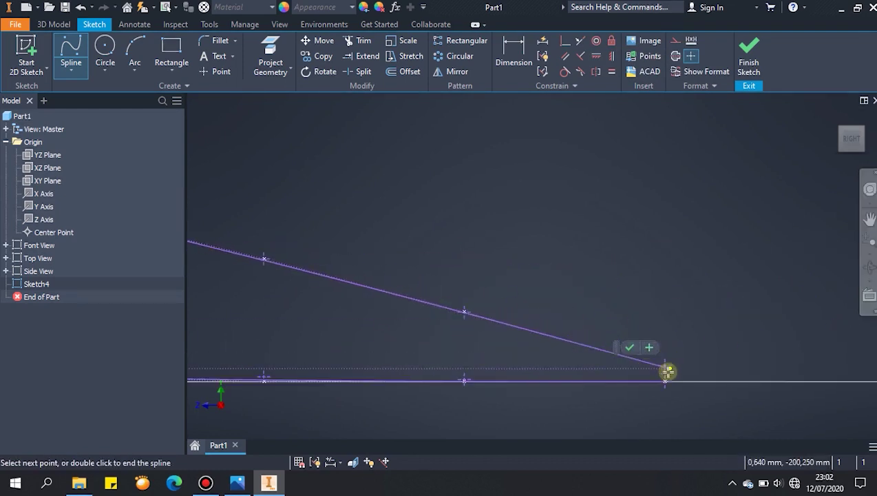
pyautogui.click(678, 366)
# Close the airfoil with a short line between the two trailing-edge points and finish the sketch
pyautogui.click(72, 69)
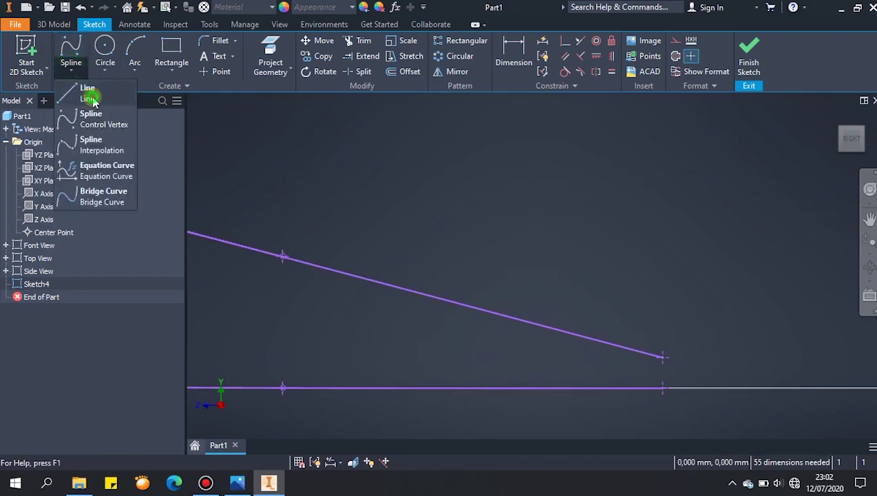
pyautogui.click(91, 99)
pyautogui.click(663, 357)
pyautogui.scroll(6, 662, 387)
pyautogui.click(657, 398)
pyautogui.scroll(-12, 713, 302)
pyautogui.click(749, 57)
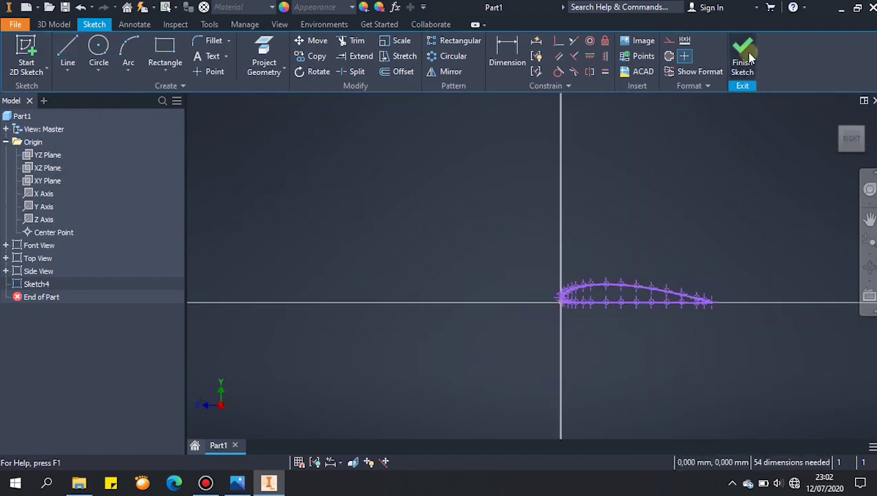
pyautogui.click(744, 59)
# Make the Font View, Top View and Side View reference sketches visible again
pyautogui.keyDown('shift'); pyautogui.click(21, 270); pyautogui.keyUp('shift')
pyautogui.rightClick(22, 245)
pyautogui.click(54, 350)
# Extrude the airfoil profile 290 mm to form the straight inner section of the wing
pyautogui.scroll(7, 537, 345)
pyautogui.moveTo(326, 265); pyautogui.dragTo(522, 296, button='middle')
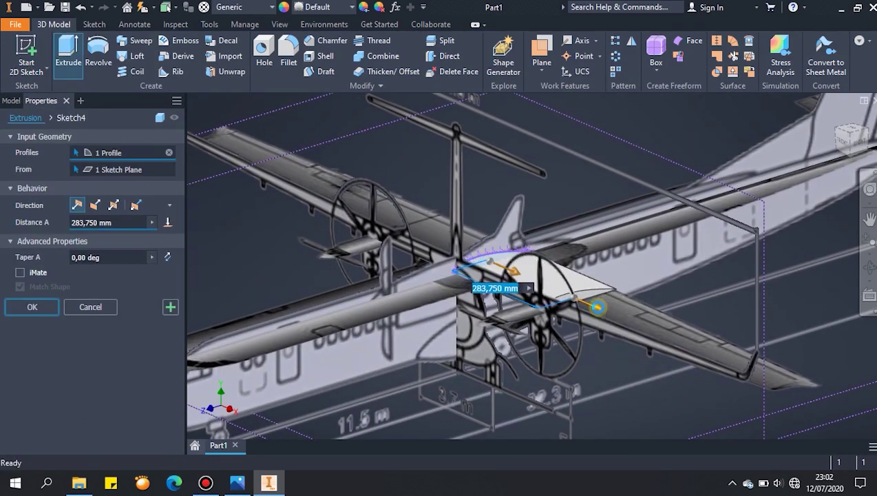
pyautogui.scroll(-5, 599, 312)
pyautogui.click(854, 131)
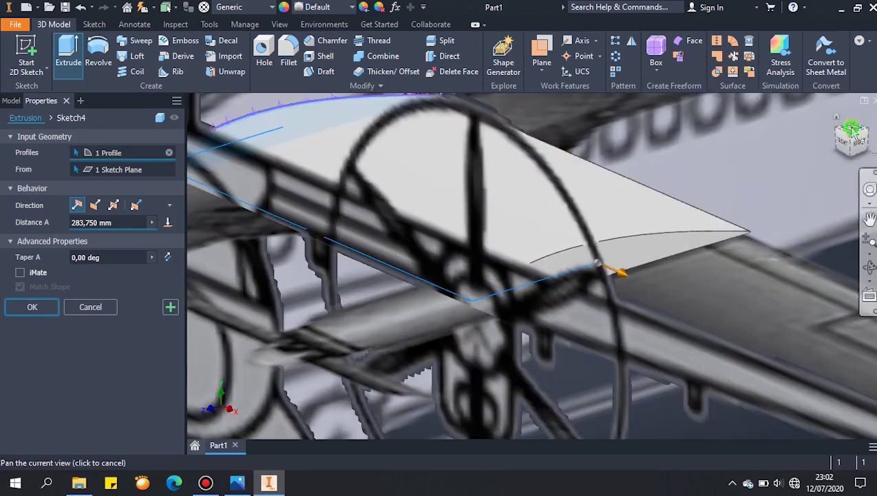
pyautogui.scroll(-5, 498, 296)
pyautogui.scroll(2, 497, 296)
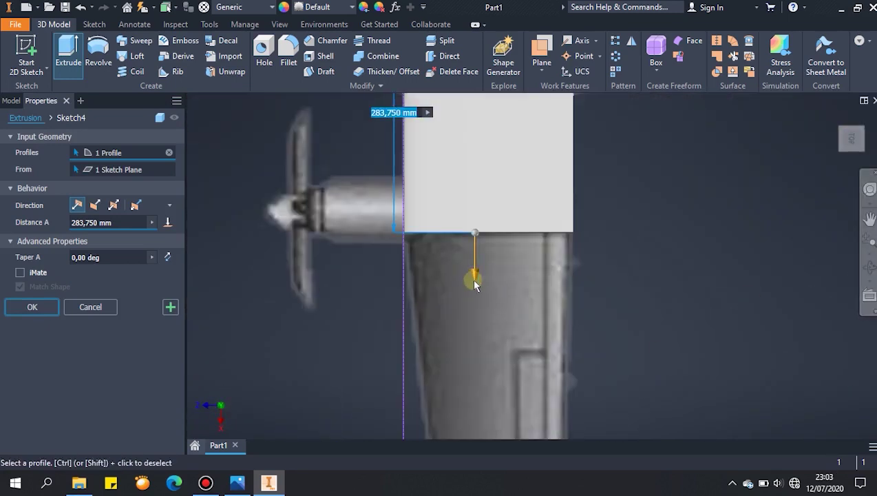
pyautogui.write('290')
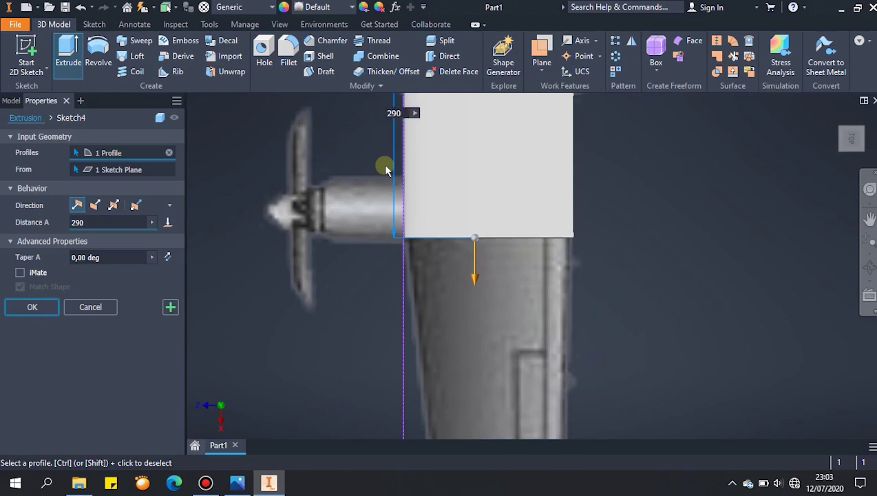
pyautogui.press('Return')
# Measure the wing tip's chord with a temporary line in a sketch on the XZ Plane, then undo the sketch
pyautogui.scroll(5, 496, 270)
pyautogui.scroll(-4, 522, 411)
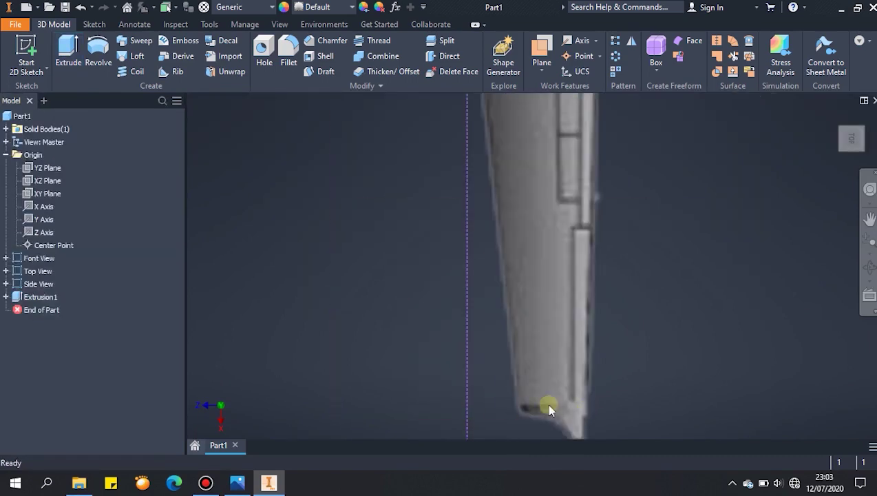
pyautogui.scroll(5, 548, 406)
pyautogui.keyDown('shift'); pyautogui.moveTo(580, 343); pyautogui.dragTo(580, 372, button='middle'); pyautogui.keyUp('shift')
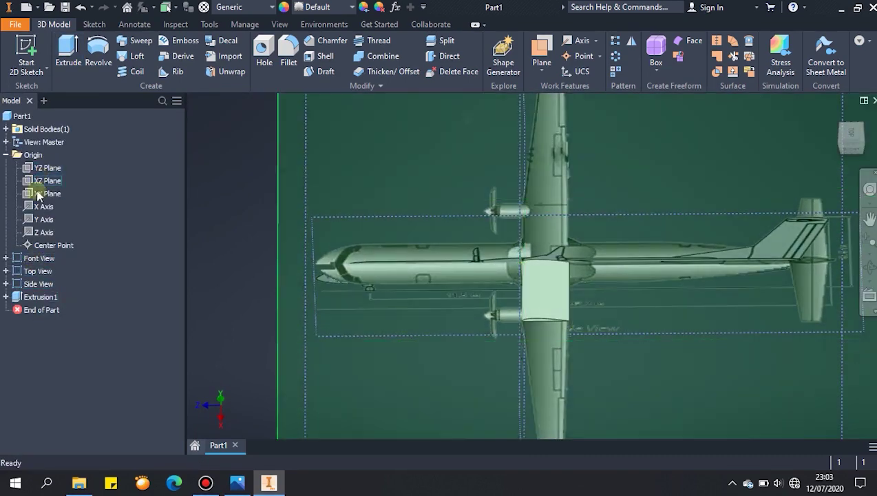
pyautogui.scroll(6, 384, 318)
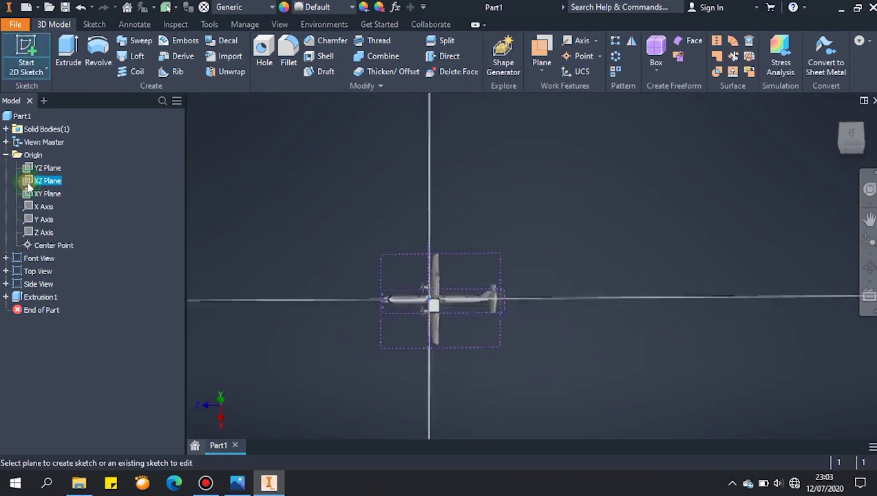
pyautogui.click(28, 181)
pyautogui.scroll(-10, 637, 289)
pyautogui.click(69, 55)
pyautogui.click(482, 346)
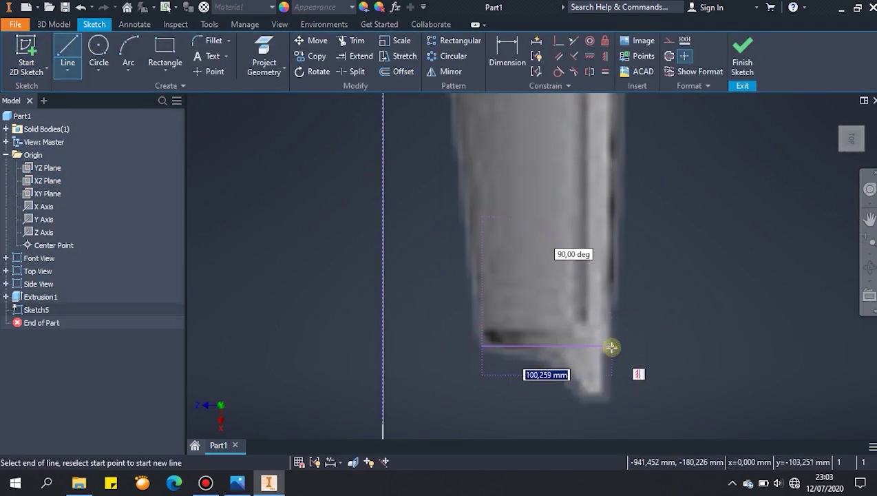
pyautogui.press('Escape')
pyautogui.scroll(8, 611, 346)
pyautogui.hotkey('ctrl', 'z')
# Create a work plane offset about 925 mm from the YZ Plane, at the tip of the wing
pyautogui.moveTo(607, 349)
pyautogui.keyDown('shift'); pyautogui.mouseDown(button='middle')
pyautogui.moveTo(633, 302)
pyautogui.moveTo(641, 307)
pyautogui.mouseUp(button='middle'); pyautogui.keyUp('shift')
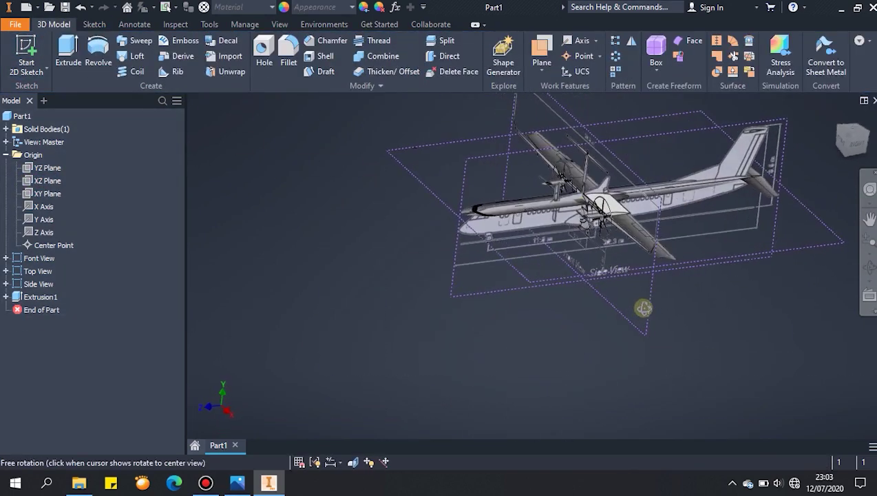
pyautogui.scroll(-5, 640, 246)
pyautogui.scroll(4, 639, 244)
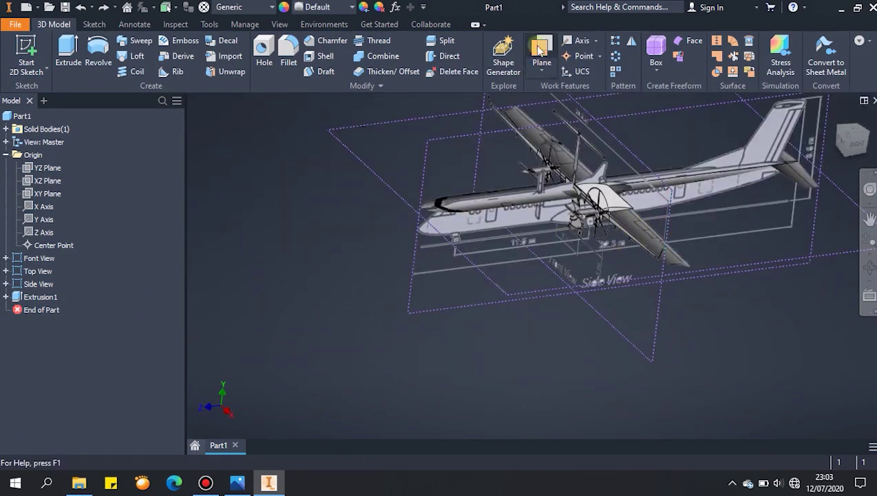
pyautogui.click(48, 167)
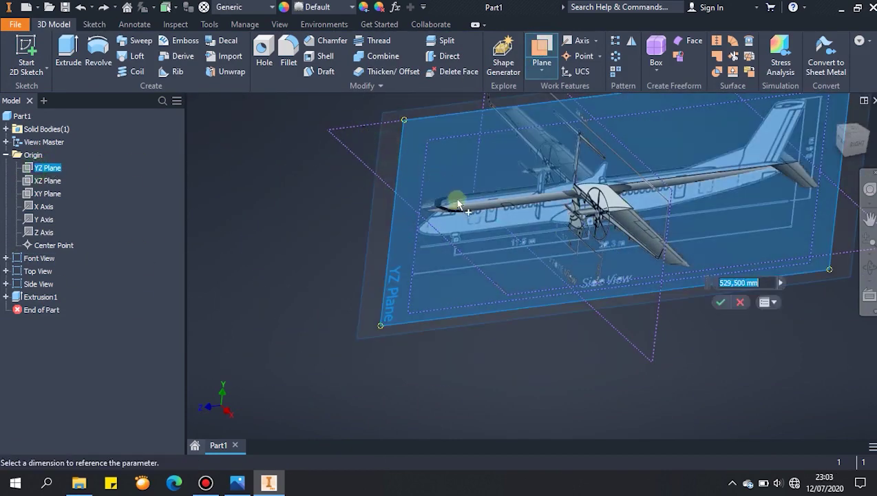
pyautogui.click(856, 130)
pyautogui.scroll(-6, 466, 339)
pyautogui.moveTo(725, 135); pyautogui.dragTo(728, 180)
pyautogui.press('Left')
pyautogui.press('Left')
pyautogui.press('Left')
pyautogui.press('Left')
pyautogui.press('Left')
pyautogui.press('Left')
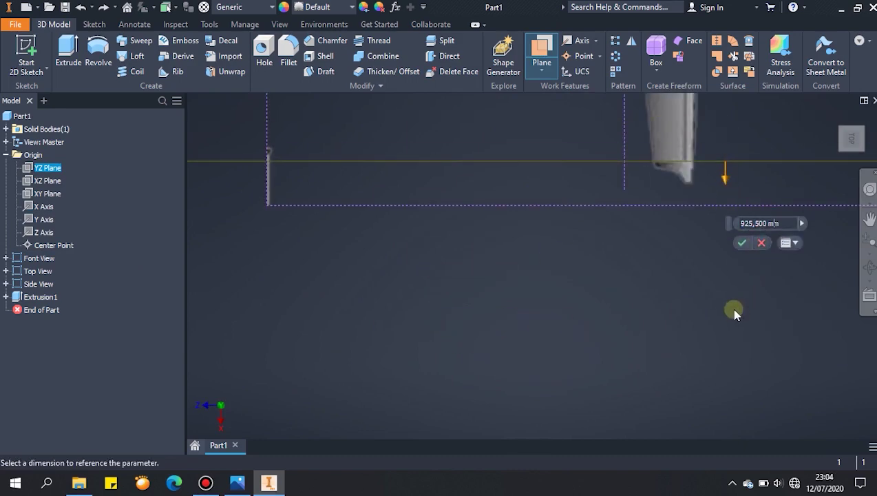
pyautogui.press('Delete')
pyautogui.write('0')
pyautogui.press('Return')
# Copy the airfoil sketch Sketch4 and paste it into a new sketch on the wing-tip work plane
pyautogui.scroll(4, 758, 277)
pyautogui.keyDown('shift'); pyautogui.moveTo(762, 283); pyautogui.dragTo(766, 219, button='middle'); pyautogui.keyUp('shift')
pyautogui.click(5, 297)
pyautogui.rightClick(33, 312)
pyautogui.click(58, 234)
pyautogui.click(30, 323)
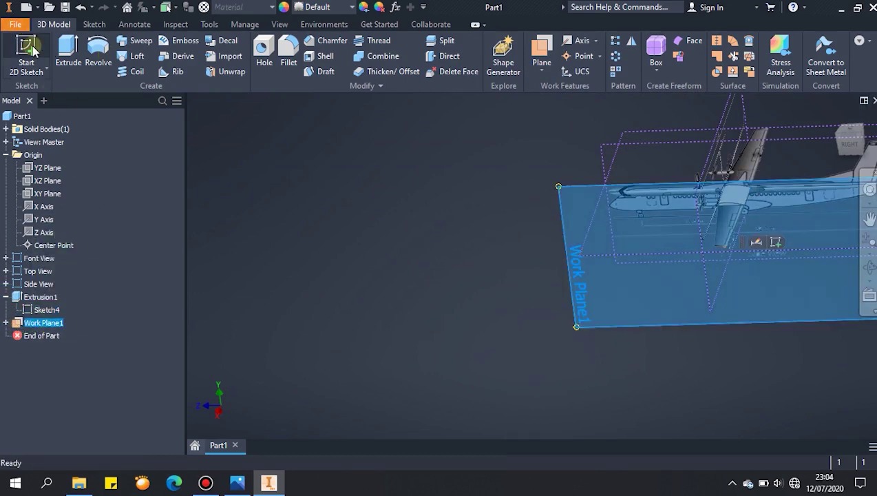
pyautogui.click(26, 57)
pyautogui.rightClick(378, 144)
pyautogui.click(372, 218)
pyautogui.scroll(-8, 559, 272)
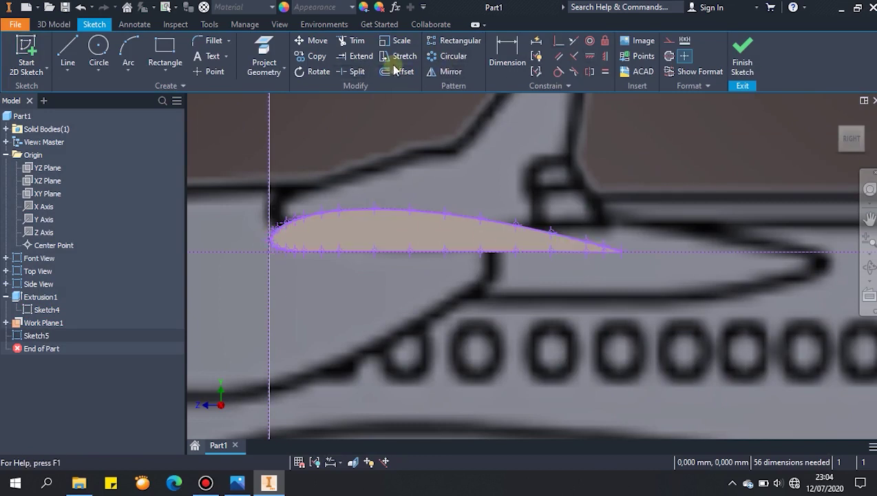
# Scale the pasted wing-tip airfoil by a factor of 0.5 about its leading-edge point
pyautogui.click(399, 41)
pyautogui.moveTo(377, 318); pyautogui.dragTo(511, 368, button='middle')
pyautogui.moveTo(354, 231); pyautogui.dragTo(873, 405)
pyautogui.click(276, 129)
pyautogui.click(403, 303)
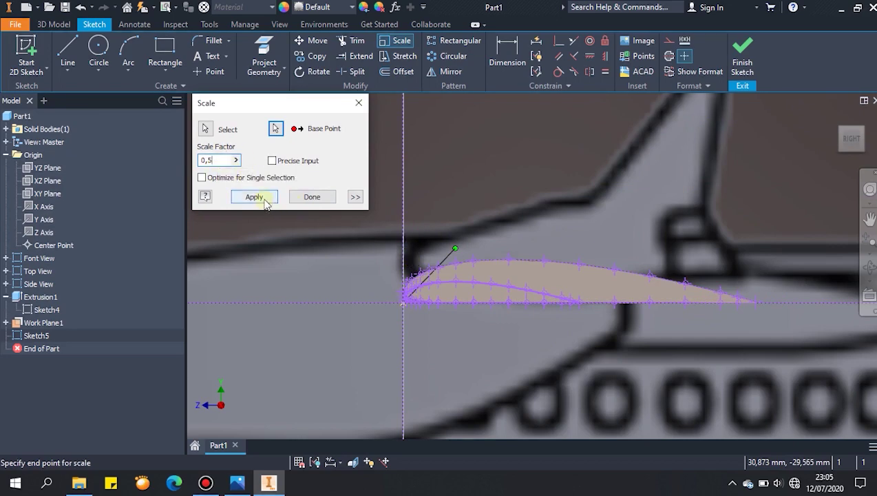
pyautogui.press('Escape')
pyautogui.scroll(-3, 417, 299)
pyautogui.moveTo(318, 241); pyautogui.dragTo(759, 389)
pyautogui.moveTo(731, 336); pyautogui.dragTo(341, 324, button='middle')
pyautogui.click(571, 196)
pyautogui.scroll(-5, 675, 297)
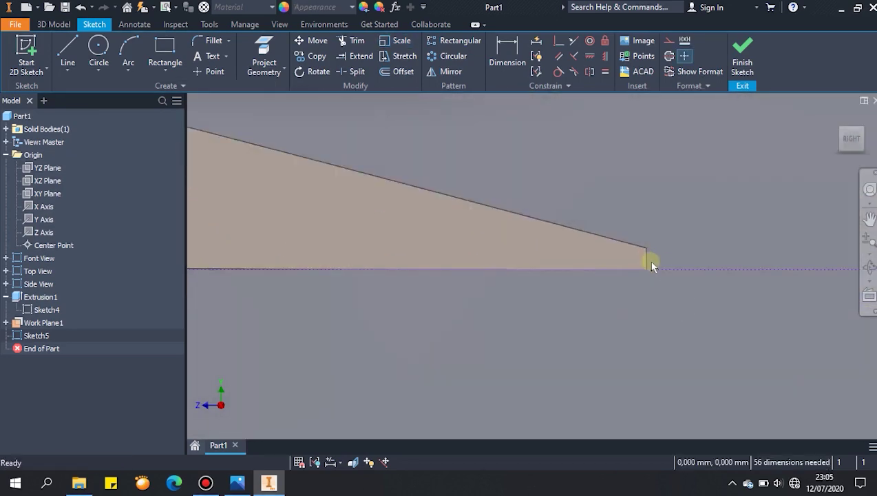
pyautogui.scroll(5, 646, 254)
pyautogui.moveTo(432, 297); pyautogui.dragTo(584, 311, button='middle')
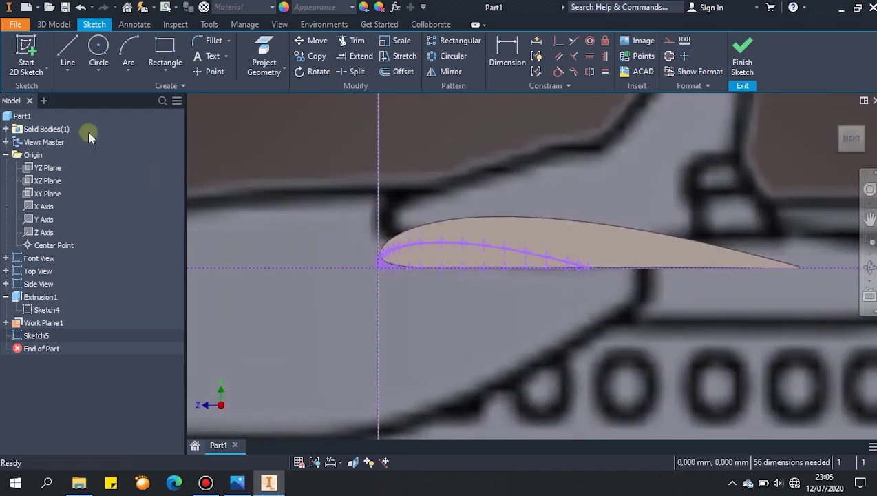
# Move the scaled airfoil so its trailing edge coincides with the root airfoil's trailing edge, and finish the sketch
pyautogui.click(316, 43)
pyautogui.moveTo(343, 186); pyautogui.dragTo(688, 387)
pyautogui.click(136, 146)
pyautogui.scroll(-5, 538, 248)
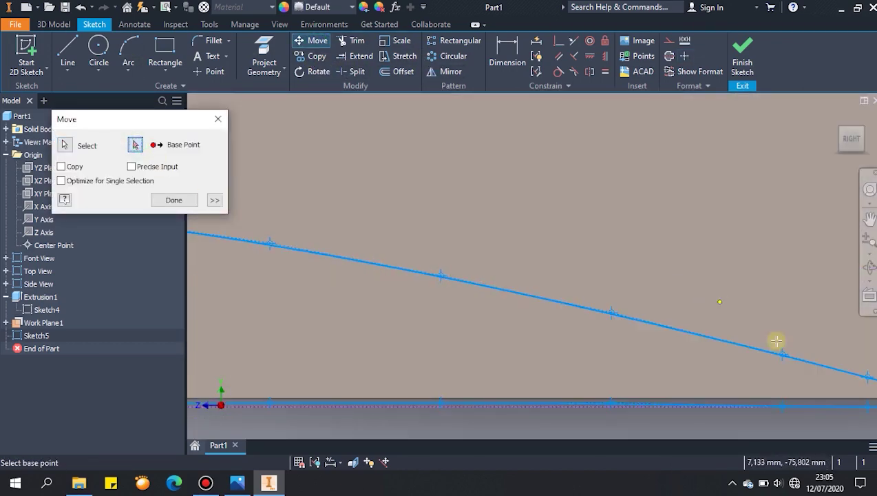
pyautogui.moveTo(751, 317); pyautogui.dragTo(341, 227, button='middle')
pyautogui.scroll(5, 596, 314)
pyautogui.moveTo(820, 313); pyautogui.dragTo(455, 312, button='middle')
pyautogui.scroll(-6, 495, 312)
pyautogui.scroll(3, 540, 337)
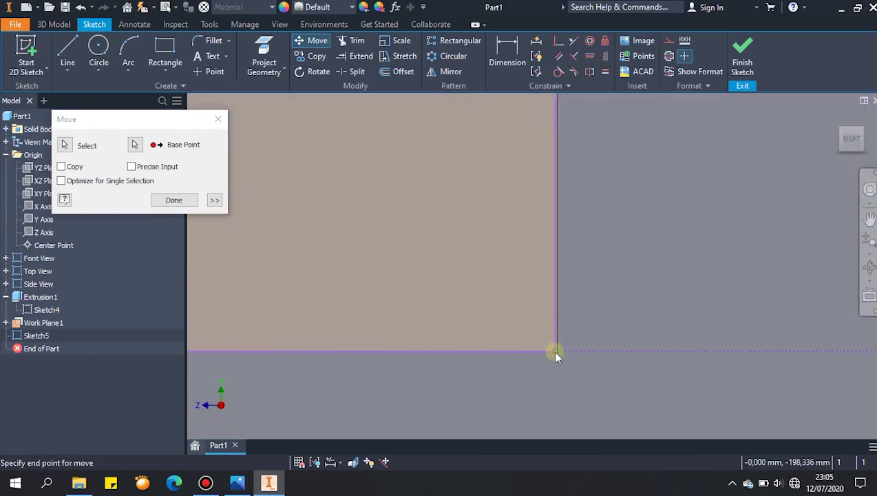
pyautogui.scroll(-2, 558, 351)
pyautogui.click(553, 349)
pyautogui.click(183, 201)
pyautogui.scroll(8, 573, 327)
pyautogui.click(741, 61)
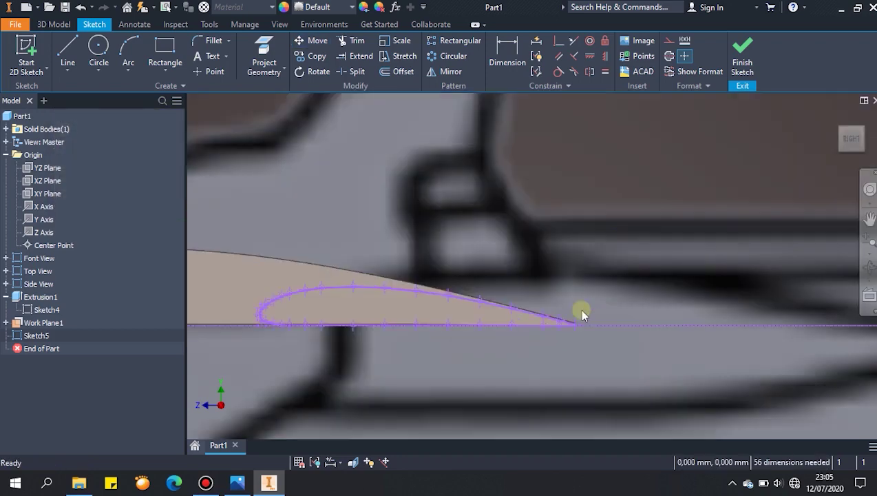
# Loft a solid from the end face of the straight wing section to the tip airfoil in Sketch5
pyautogui.moveTo(717, 238); pyautogui.dragTo(758, 350, button='middle')
pyautogui.click(131, 58)
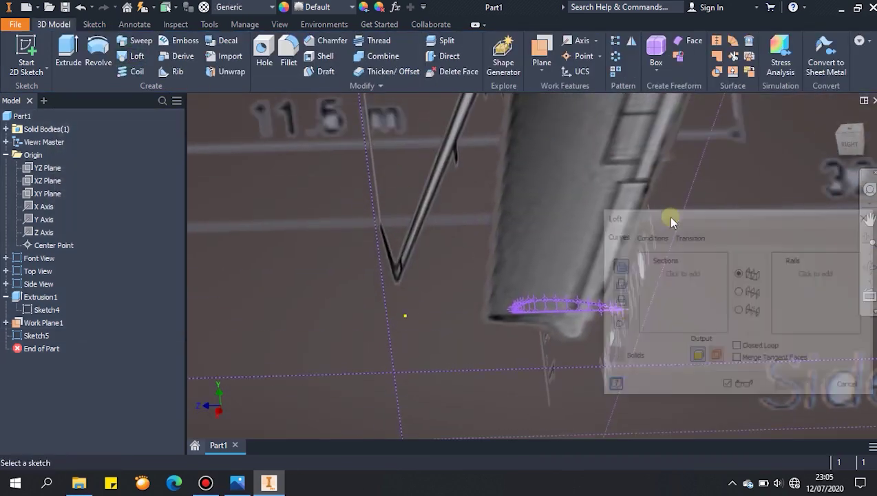
pyautogui.scroll(3, 682, 155)
pyautogui.moveTo(476, 192); pyautogui.dragTo(202, 317, button='middle')
pyautogui.click(349, 178)
pyautogui.click(29, 336)
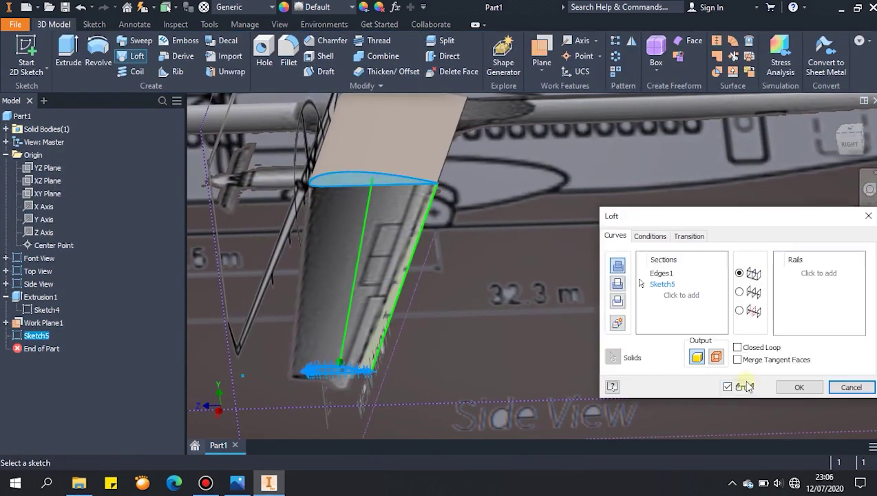
pyautogui.click(805, 386)
# Check the lofted wing tip against the top-view reference and reopen Sketch5 for editing, facing the profile
pyautogui.scroll(8, 508, 340)
pyautogui.keyDown('shift'); pyautogui.moveTo(480, 319); pyautogui.dragTo(492, 367, button='middle'); pyautogui.keyUp('shift')
pyautogui.click(849, 140)
pyautogui.scroll(-6, 482, 319)
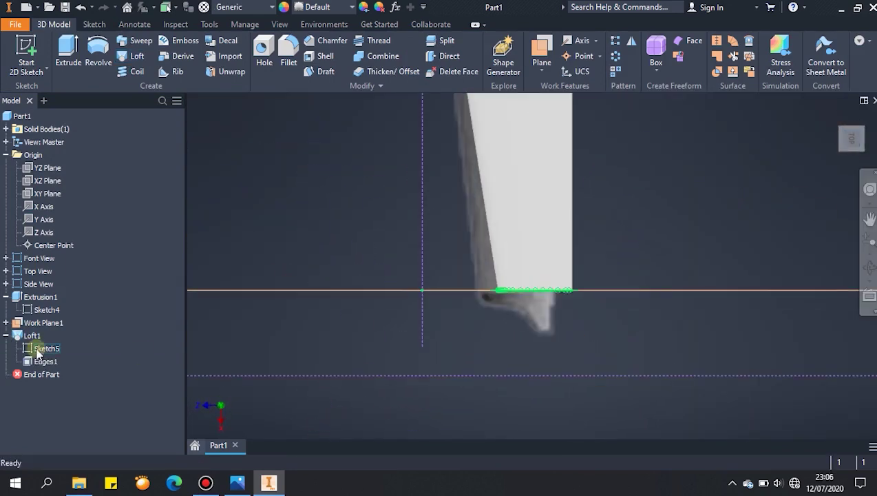
pyautogui.doubleClick(29, 349)
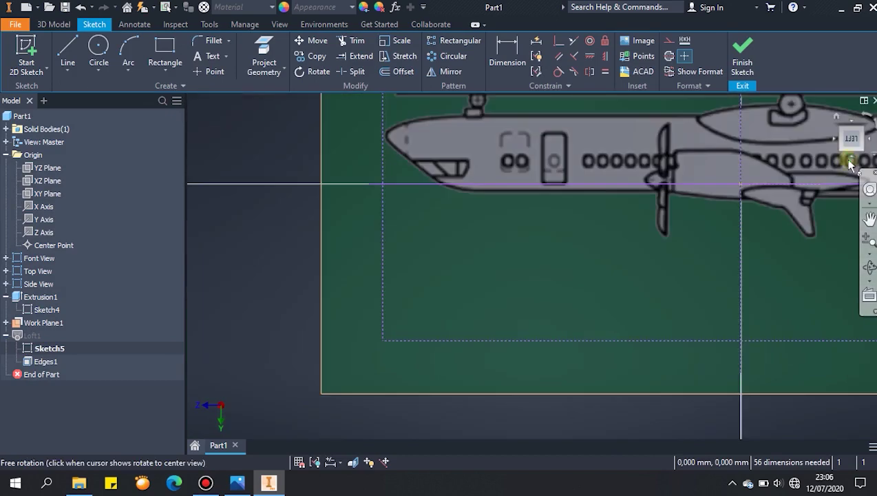
pyautogui.click(852, 158)
pyautogui.scroll(-8, 481, 315)
pyautogui.moveTo(489, 219); pyautogui.dragTo(505, 357, button='middle')
pyautogui.scroll(-5, 426, 222)
# Enlarge the tip airfoil freehand about its leading-edge point
pyautogui.moveTo(432, 195); pyautogui.dragTo(788, 363)
pyautogui.click(401, 41)
pyautogui.scroll(-4, 511, 279)
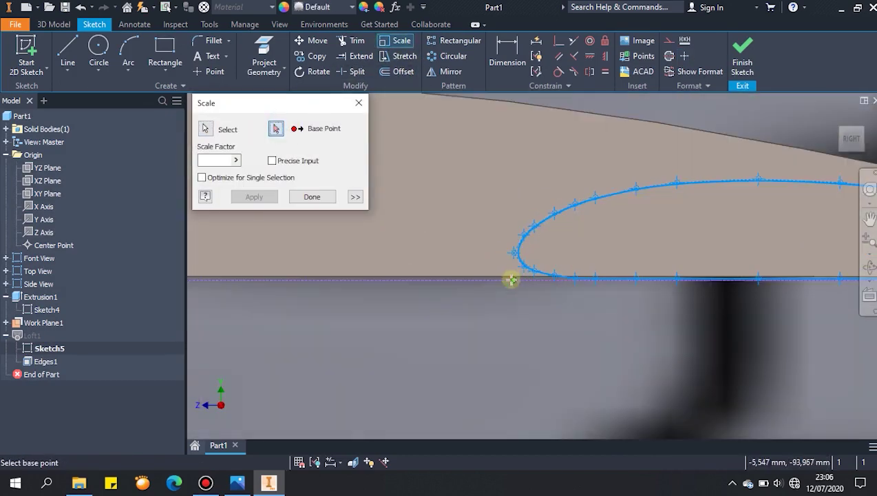
pyautogui.scroll(5, 467, 262)
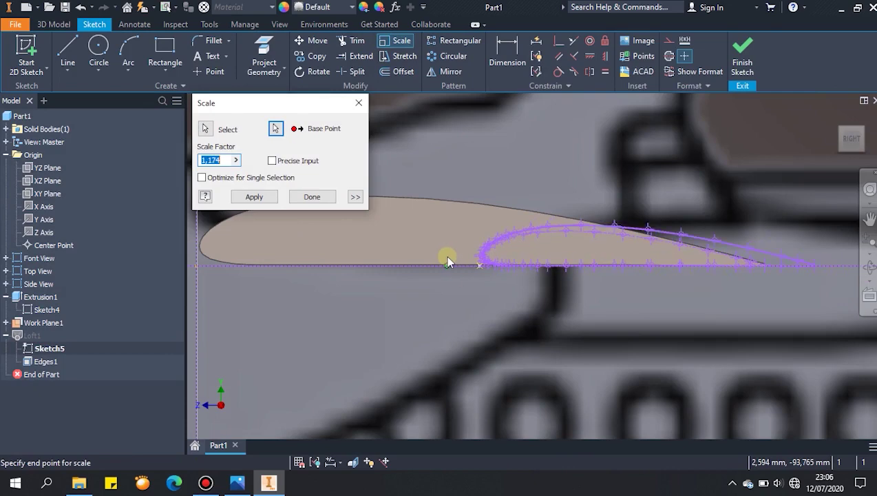
pyautogui.click(445, 260)
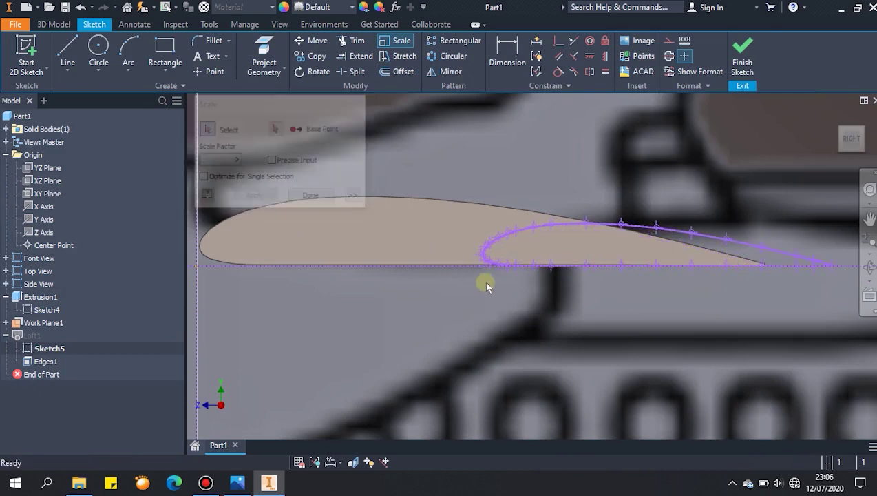
# Try to move the enlarged tip airfoil so its trailing edge meets the root airfoil's trailing edge
pyautogui.click(318, 41)
pyautogui.moveTo(810, 432); pyautogui.dragTo(486, 434, button='middle')
pyautogui.click(136, 145)
pyautogui.scroll(-5, 496, 265)
pyautogui.click(382, 282)
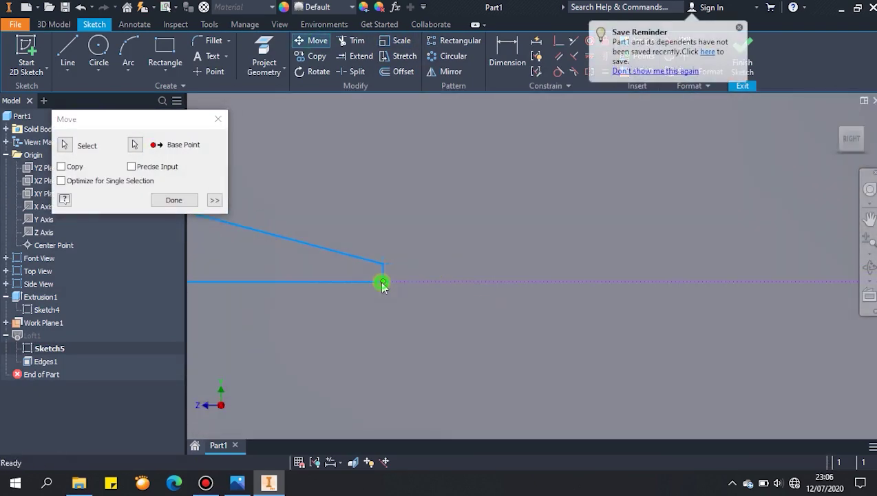
pyautogui.scroll(4, 383, 283)
pyautogui.moveTo(440, 309); pyautogui.dragTo(657, 312, button='middle')
pyautogui.scroll(-5, 486, 282)
pyautogui.scroll(-5, 496, 294)
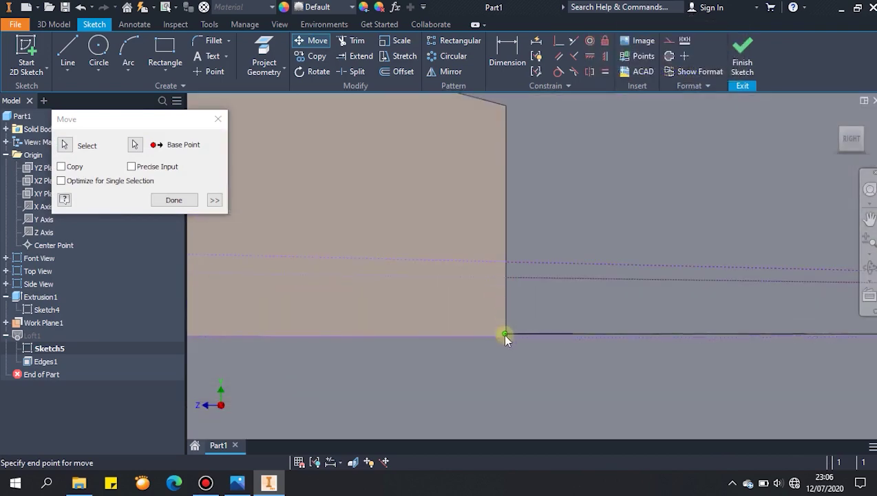
pyautogui.click(506, 334)
pyautogui.scroll(2, 506, 335)
pyautogui.scroll(5, 507, 336)
pyautogui.scroll(3, 472, 335)
# Undo the move and the freehand enlargement of the tip airfoil
pyautogui.press('Escape')
pyautogui.scroll(-3, 480, 333)
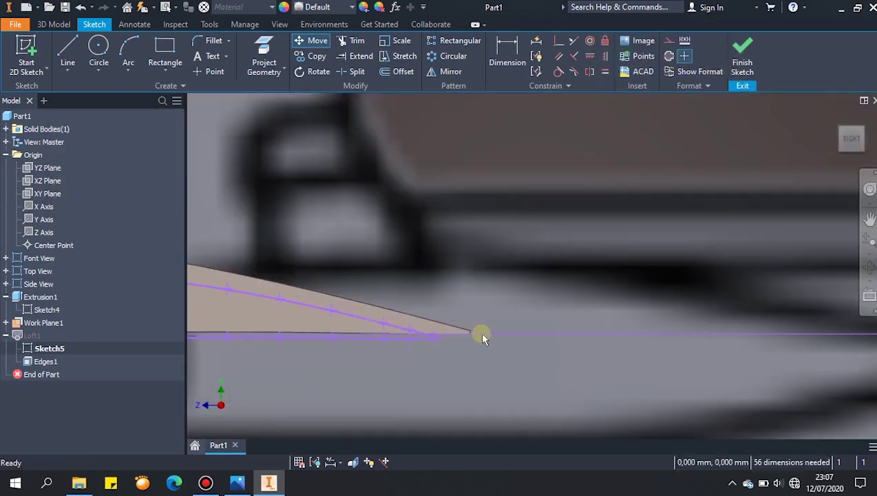
pyautogui.scroll(3, 480, 333)
pyautogui.scroll(-6, 519, 347)
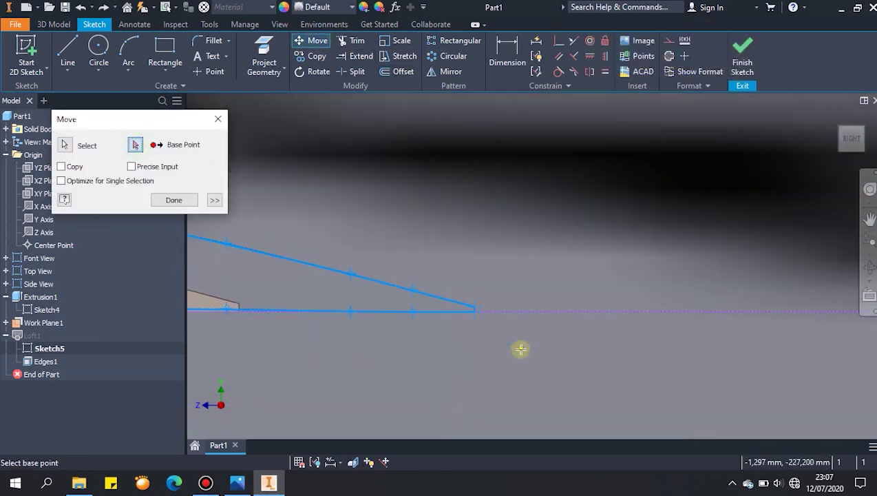
pyautogui.press('Escape')
pyautogui.scroll(6, 577, 329)
pyautogui.hotkey('ctrl', 'z')
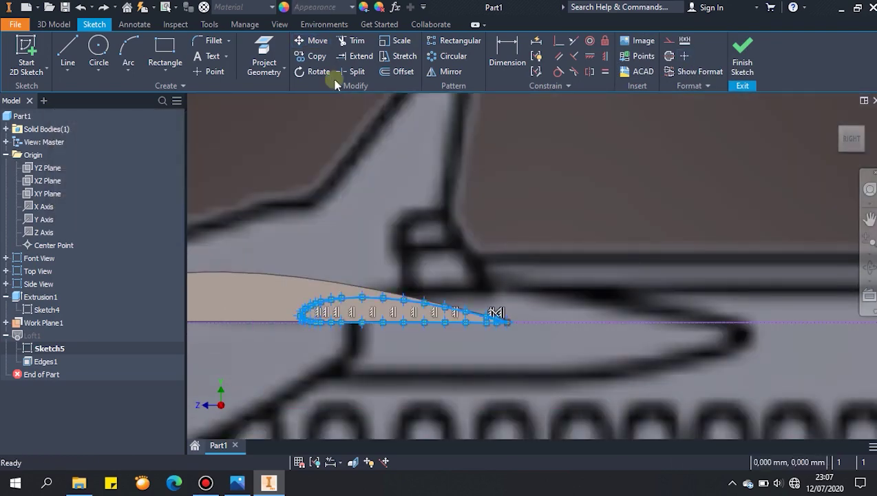
# Enlarge the tip airfoil slightly freehand about its trailing-edge point and finish the sketch
pyautogui.click(396, 41)
pyautogui.click(275, 129)
pyautogui.scroll(-6, 513, 326)
pyautogui.click(457, 265)
pyautogui.scroll(3, 451, 269)
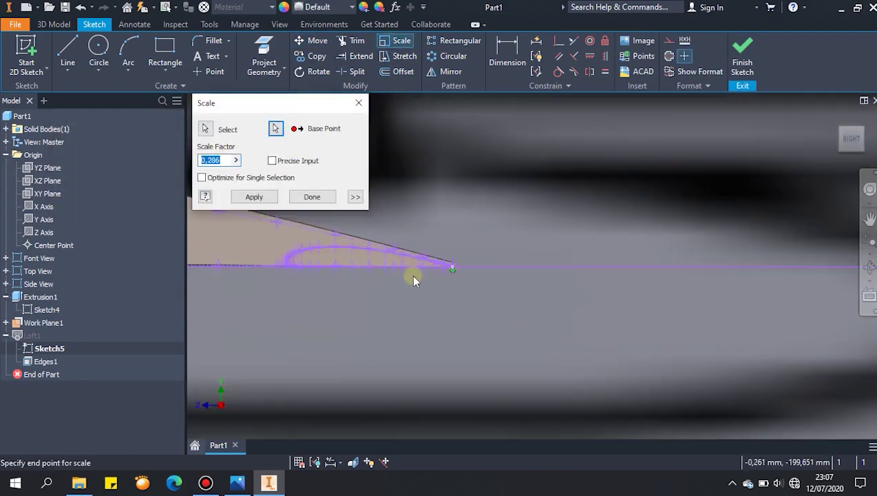
pyautogui.moveTo(397, 280); pyautogui.dragTo(687, 292, button='middle')
pyautogui.scroll(2, 687, 292)
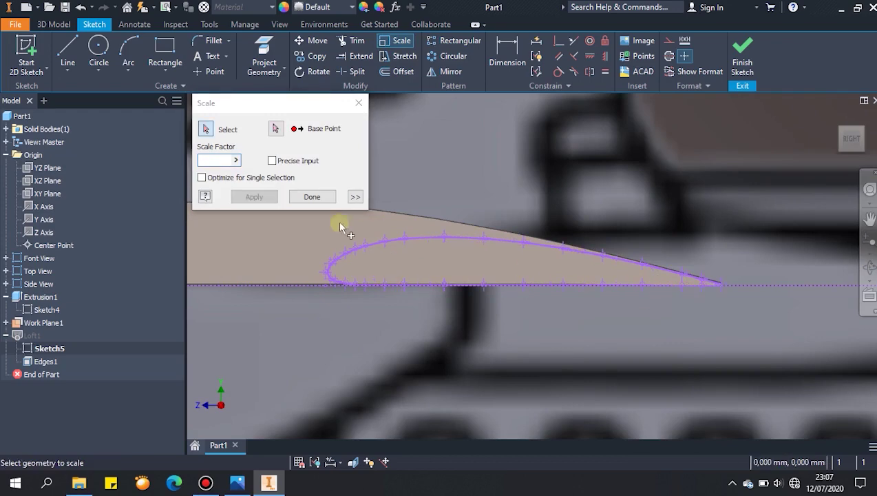
pyautogui.click(360, 105)
pyautogui.click(742, 58)
# Reopen Sketch5, enlarge the tip airfoil further freehand about its trailing edge, and finish the sketch
pyautogui.scroll(2, 517, 231)
pyautogui.moveTo(518, 232); pyautogui.dragTo(546, 294, button='middle')
pyautogui.doubleClick(33, 350)
pyautogui.scroll(-5, 549, 226)
pyautogui.click(853, 162)
pyautogui.scroll(-10, 475, 328)
pyautogui.moveTo(642, 317); pyautogui.dragTo(417, 342, button='middle')
pyautogui.moveTo(325, 176); pyautogui.dragTo(777, 414)
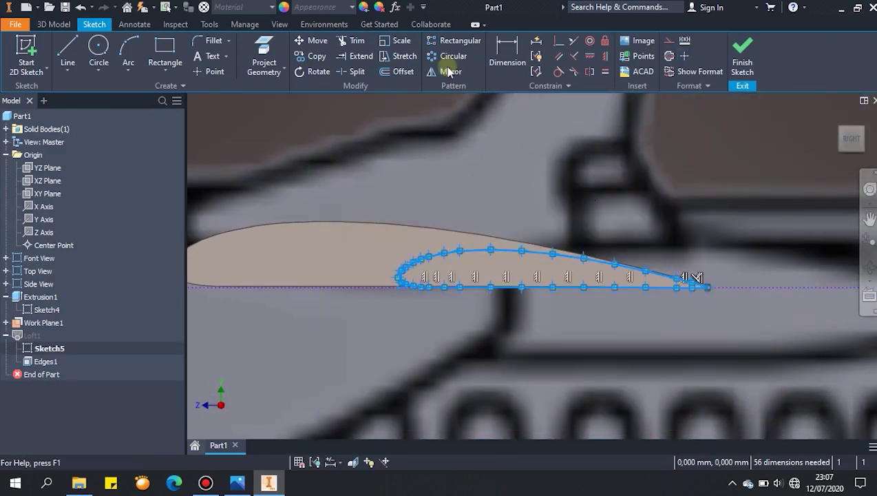
pyautogui.click(397, 41)
pyautogui.click(276, 128)
pyautogui.scroll(-5, 710, 296)
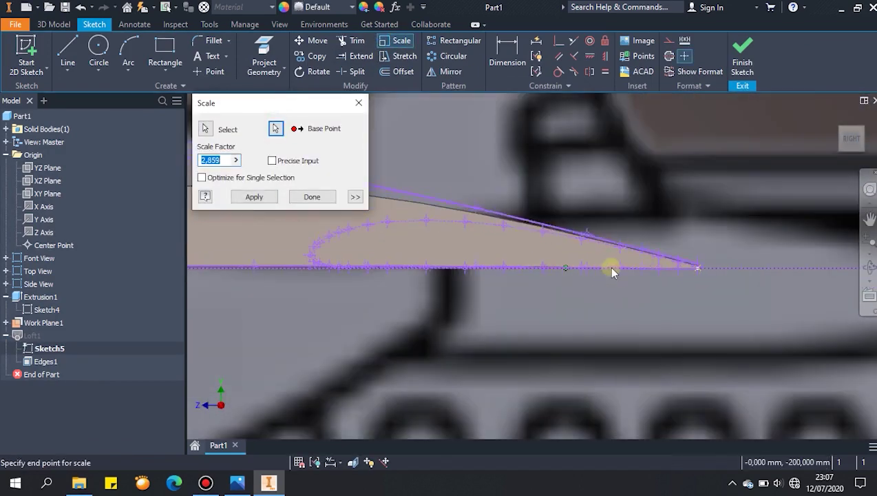
pyautogui.click(659, 270)
pyautogui.click(311, 197)
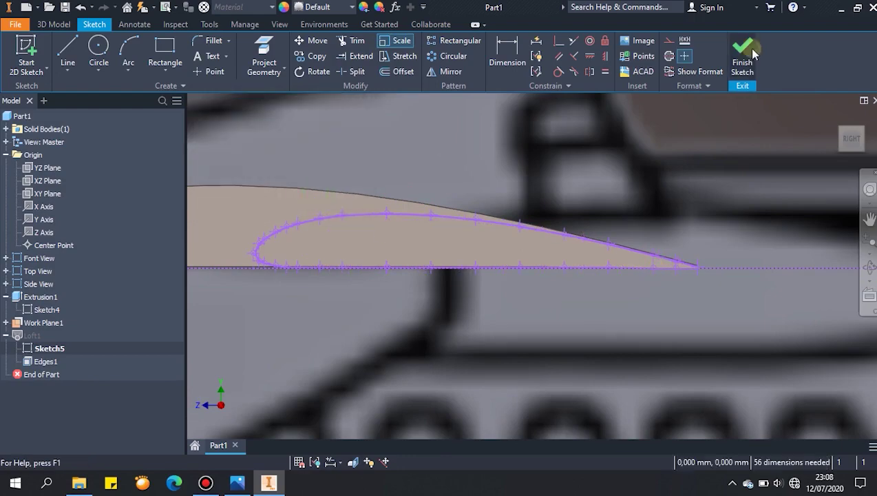
pyautogui.click(751, 54)
# Examine the lofted wing from several angles, comparing its tip with the top and front reference images
pyautogui.scroll(3, 575, 369)
pyautogui.keyDown('shift'); pyautogui.moveTo(594, 312); pyautogui.dragTo(678, 330, button='middle'); pyautogui.keyUp('shift')
pyautogui.scroll(-8, 445, 351)
pyautogui.scroll(7, 539, 339)
pyautogui.moveTo(539, 339)
pyautogui.keyDown('shift'); pyautogui.mouseDown(button='middle')
pyautogui.moveTo(548, 308)
pyautogui.moveTo(533, 331)
pyautogui.moveTo(546, 334)
pyautogui.mouseUp(button='middle'); pyautogui.keyUp('shift')
pyautogui.scroll(-5, 518, 330)
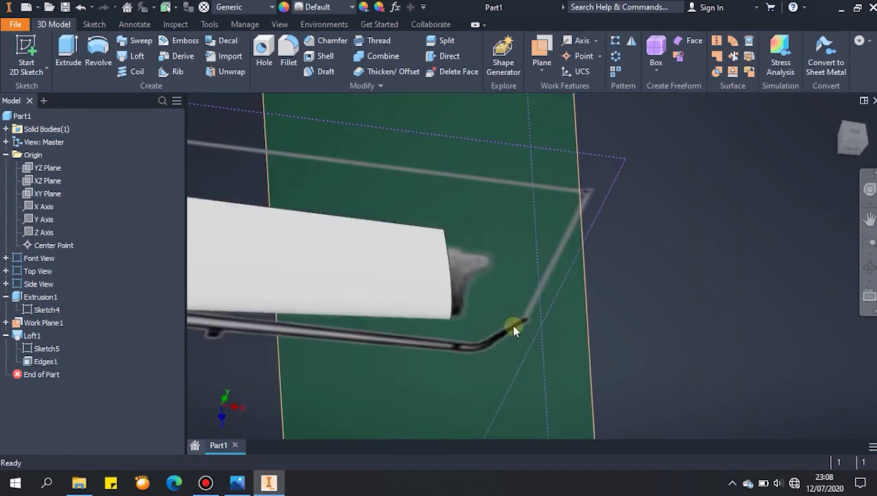
pyautogui.scroll(7, 626, 290)
pyautogui.keyDown('shift'); pyautogui.moveTo(624, 303); pyautogui.dragTo(714, 278, button='middle'); pyautogui.keyUp('shift')
pyautogui.scroll(-7, 634, 292)
pyautogui.scroll(-3, 636, 246)
pyautogui.scroll(6, 639, 250)
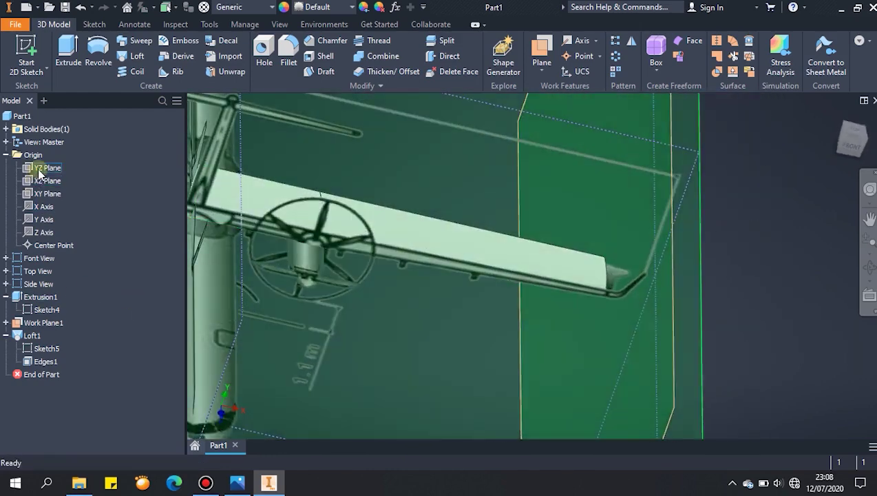
# Create an empty sketch on the XY Plane to compare the wing's height with the front-view reference, and finish it
pyautogui.click(41, 181)
pyautogui.scroll(7, 758, 243)
pyautogui.keyDown('shift'); pyautogui.moveTo(759, 242); pyautogui.dragTo(724, 211, button='middle'); pyautogui.keyUp('shift')
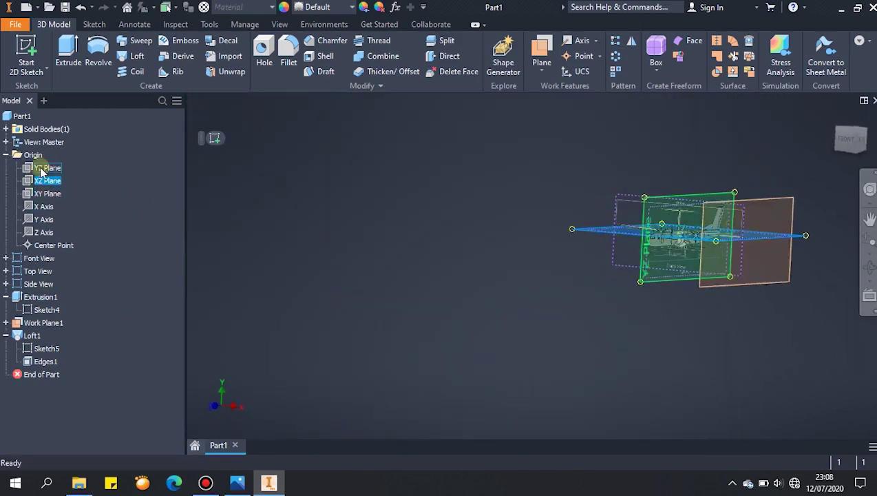
pyautogui.click(24, 53)
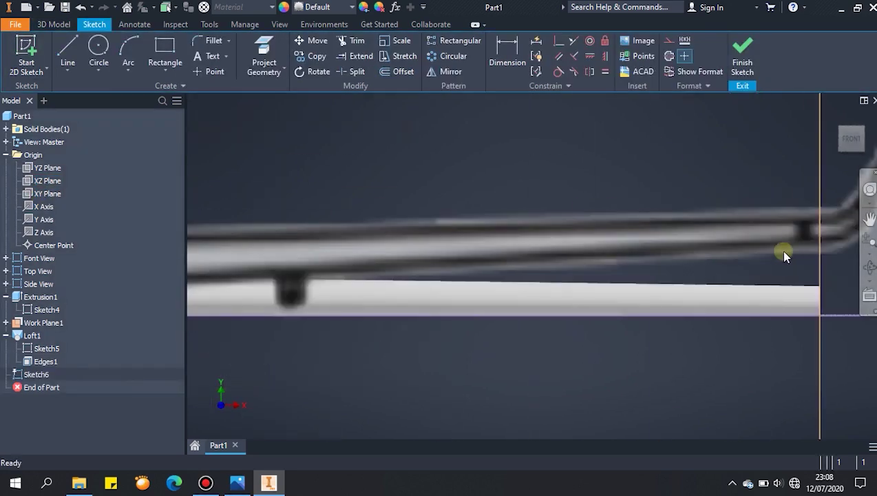
pyautogui.scroll(5, 766, 233)
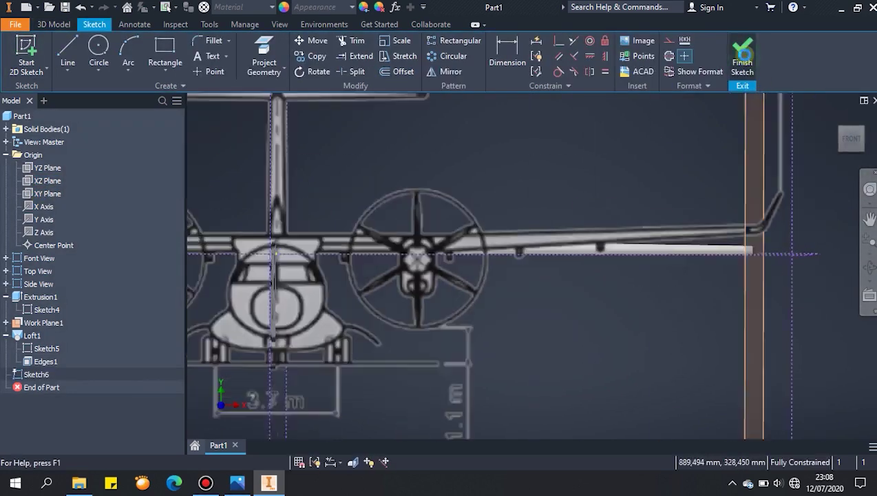
pyautogui.click(742, 56)
# Reopen Sketch5, move the tip airfoil straight up above the root airfoil's trailing edge, and finish the sketch
pyautogui.doubleClick(41, 347)
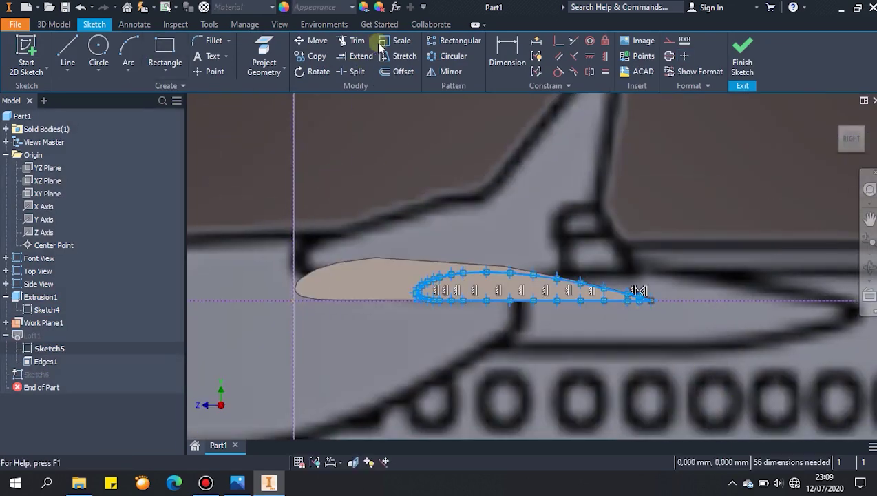
pyautogui.click(315, 40)
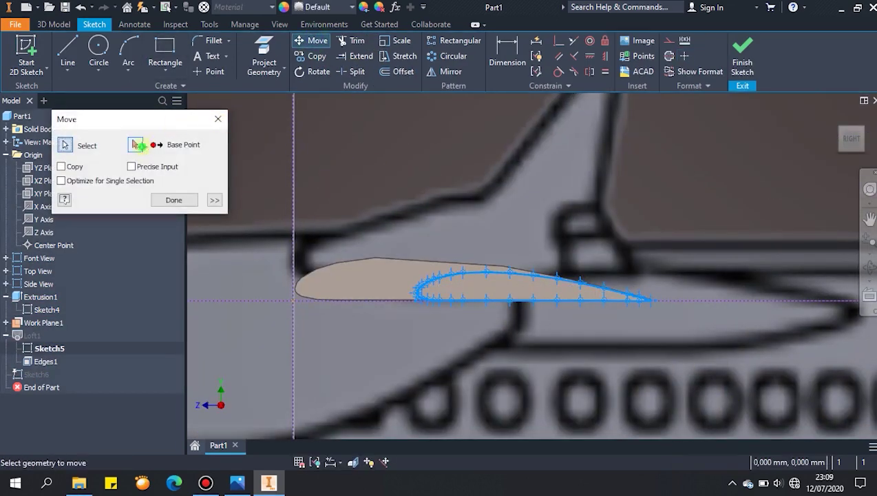
pyautogui.scroll(5, 663, 274)
pyautogui.scroll(-5, 663, 274)
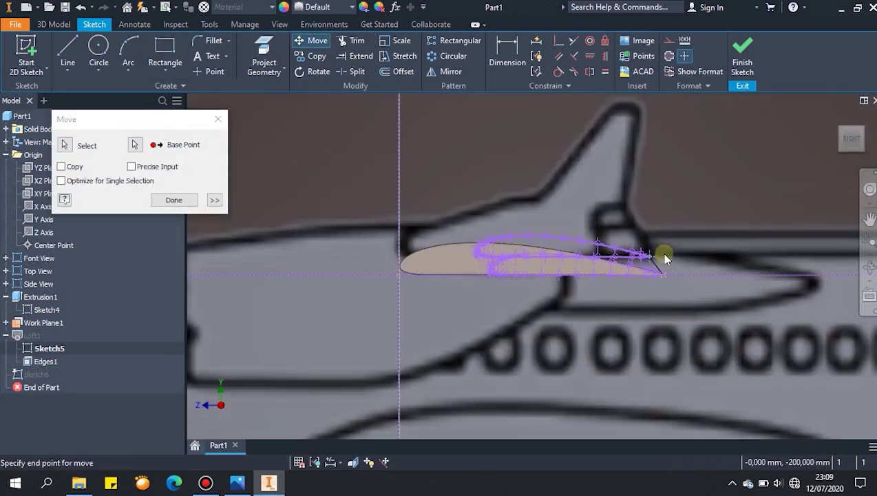
pyautogui.scroll(5, 664, 255)
pyautogui.scroll(-2, 661, 249)
pyautogui.click(659, 228)
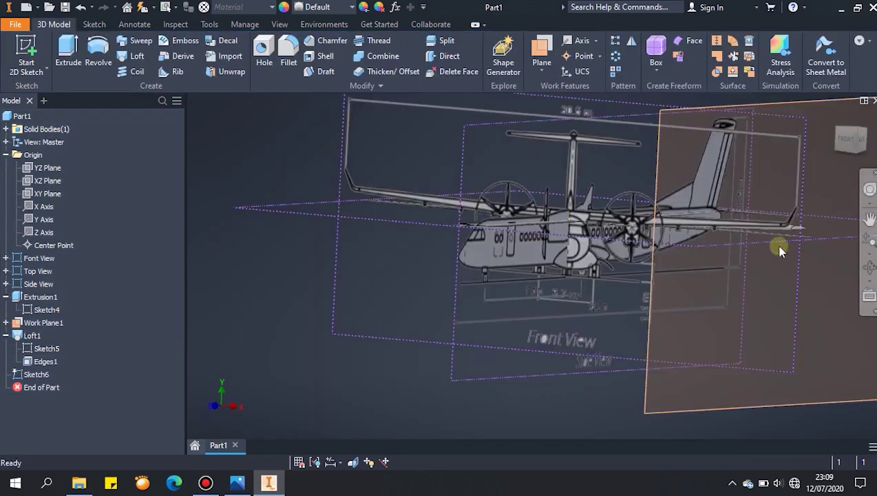
# Compare the raised wing tip with the wing in the front-view reference image
pyautogui.keyDown('shift'); pyautogui.moveTo(780, 245); pyautogui.dragTo(818, 243, button='middle'); pyautogui.keyUp('shift')
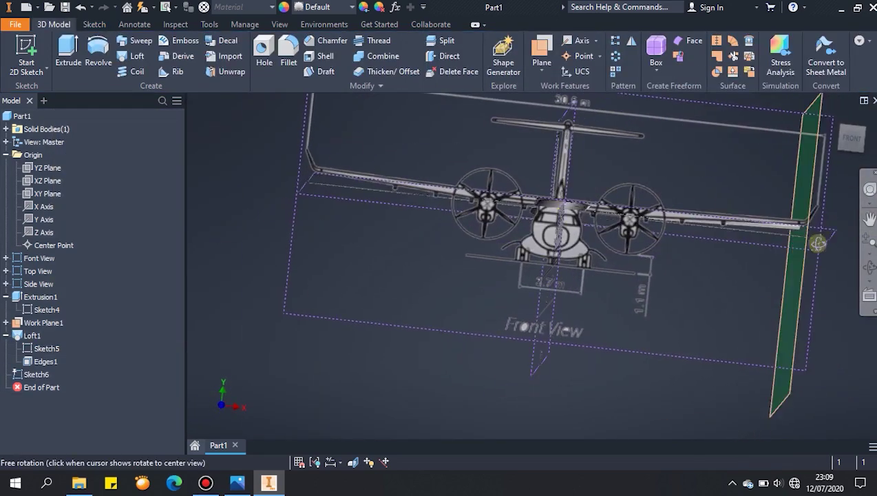
pyautogui.click(852, 139)
pyautogui.scroll(-5, 682, 289)
pyautogui.scroll(10, 628, 296)
pyautogui.doubleClick(30, 376)
pyautogui.click(313, 41)
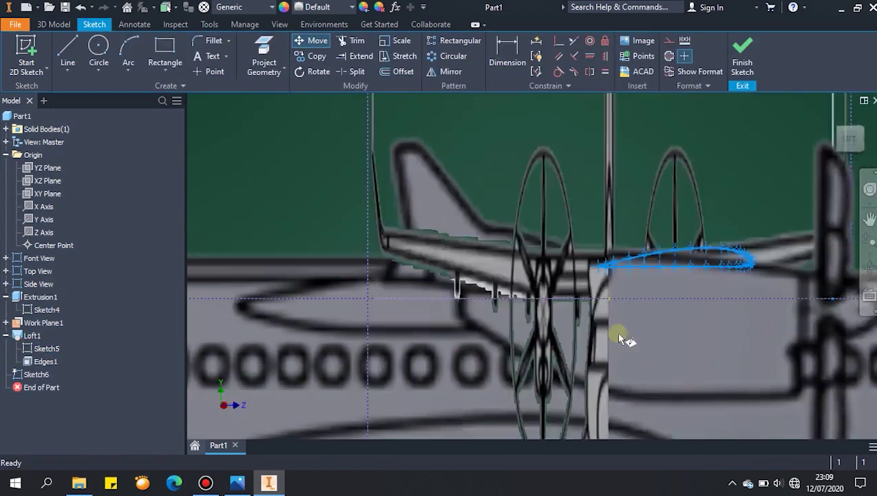
# Reopen Sketch5, move the tip airfoil slightly straight up from its trailing-edge point, and finish the sketch
pyautogui.doubleClick(47, 348)
pyautogui.click(852, 159)
pyautogui.click(852, 158)
pyautogui.scroll(6, 598, 238)
pyautogui.click(864, 117)
pyautogui.click(865, 117)
pyautogui.scroll(12, 423, 377)
pyautogui.moveTo(396, 372); pyautogui.dragTo(387, 252, button='middle')
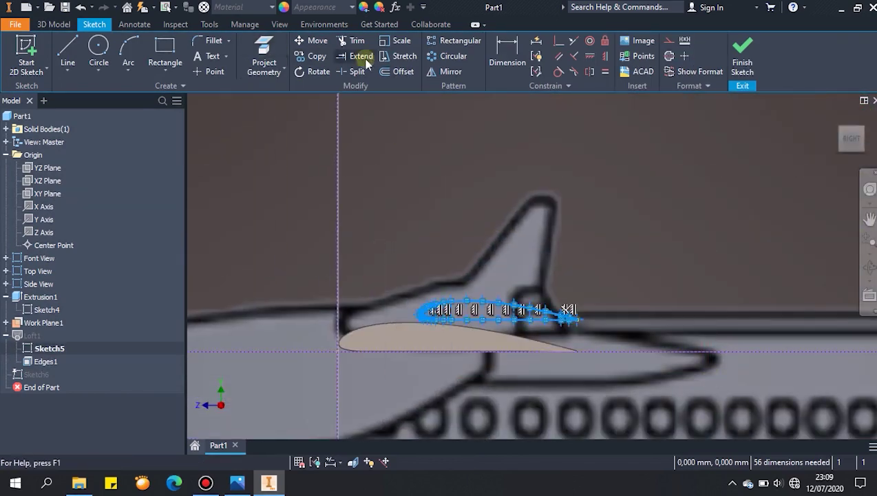
pyautogui.click(313, 41)
pyautogui.click(136, 146)
pyautogui.scroll(8, 601, 325)
pyautogui.scroll(3, 416, 303)
pyautogui.click(441, 275)
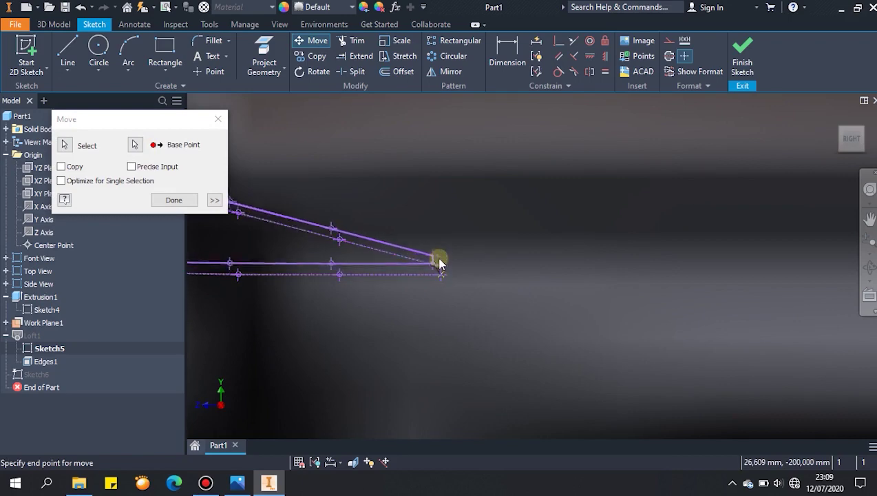
pyautogui.click(442, 219)
pyautogui.click(173, 200)
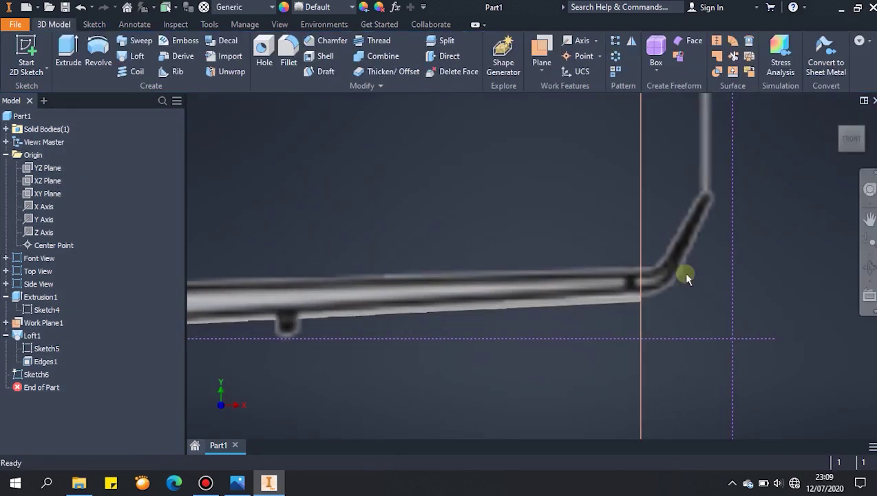
# Edit Sketch5 again to raise the whole tip airfoil further straight up, using its trailing-edge point as base, and exit the sketch
pyautogui.scroll(-5, 619, 288)
pyautogui.scroll(6, 614, 290)
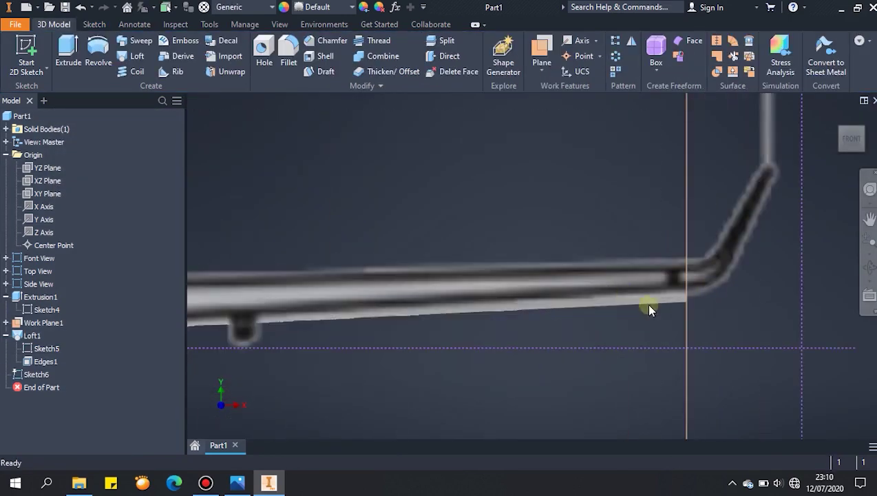
pyautogui.doubleClick(28, 351)
pyautogui.click(830, 141)
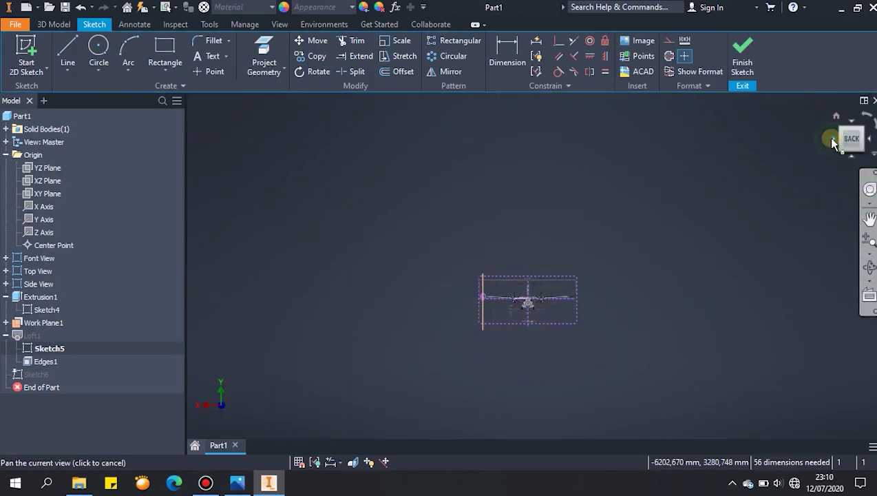
pyautogui.click(830, 139)
pyautogui.scroll(10, 480, 297)
pyautogui.moveTo(447, 313); pyautogui.dragTo(781, 301, button='middle')
pyautogui.moveTo(358, 243); pyautogui.dragTo(651, 372)
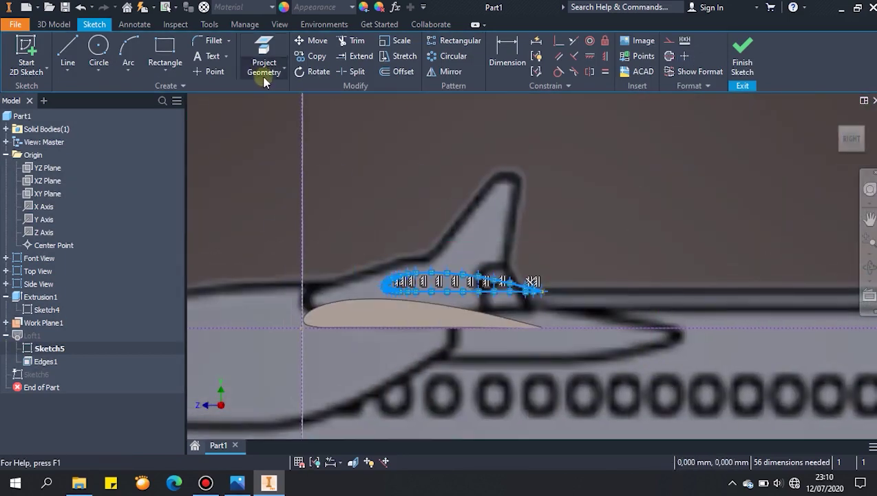
pyautogui.click(310, 42)
pyautogui.click(136, 144)
pyautogui.scroll(6, 537, 296)
pyautogui.click(570, 249)
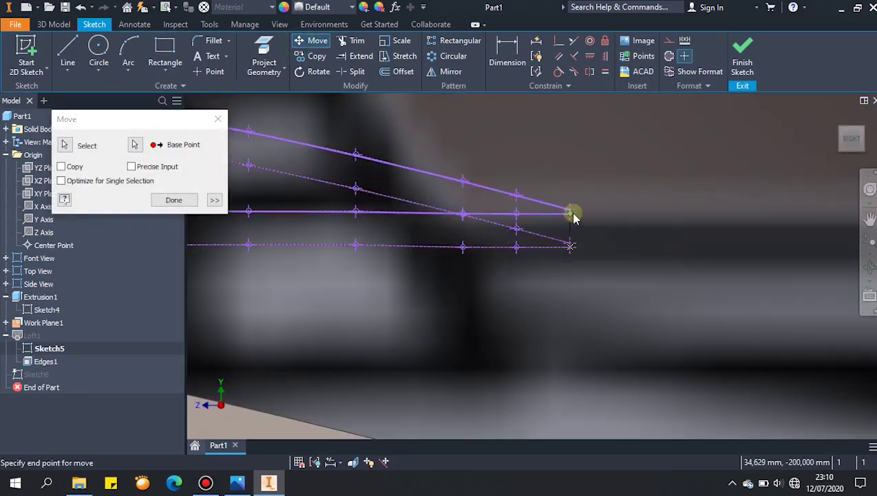
pyautogui.click(570, 177)
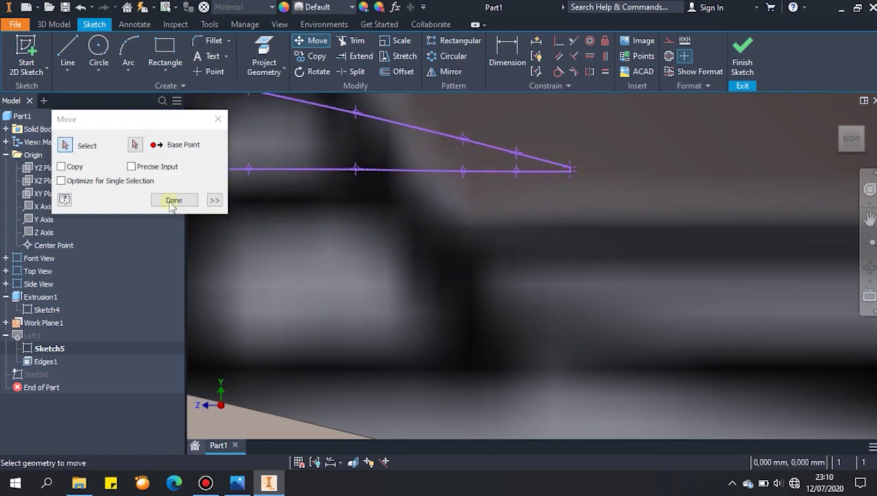
pyautogui.click(174, 200)
pyautogui.click(742, 61)
# Compare the wing's outer end with the wing and winglet junction in the front-view reference image
pyautogui.click(833, 139)
pyautogui.scroll(-3, 627, 278)
pyautogui.scroll(-5, 627, 279)
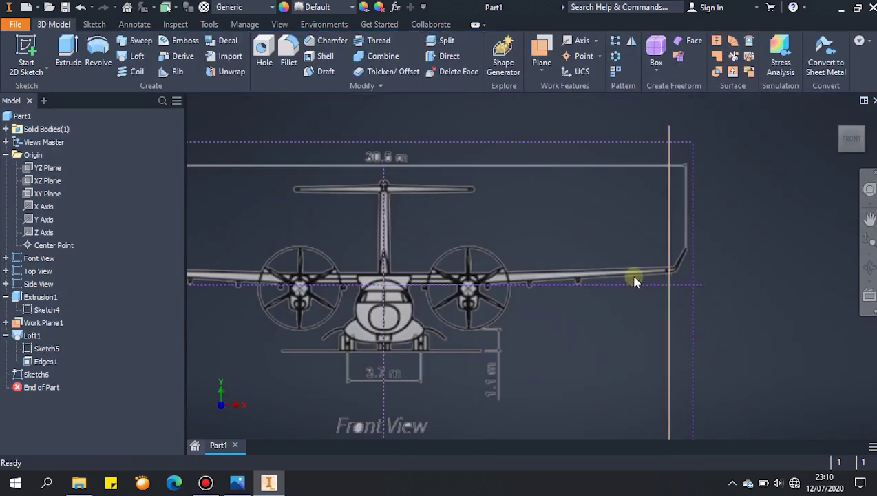
pyautogui.click(598, 271)
pyautogui.scroll(5, 688, 278)
pyautogui.scroll(3, 547, 265)
pyautogui.scroll(-3, 541, 292)
pyautogui.moveTo(544, 297); pyautogui.dragTo(369, 342, button='middle')
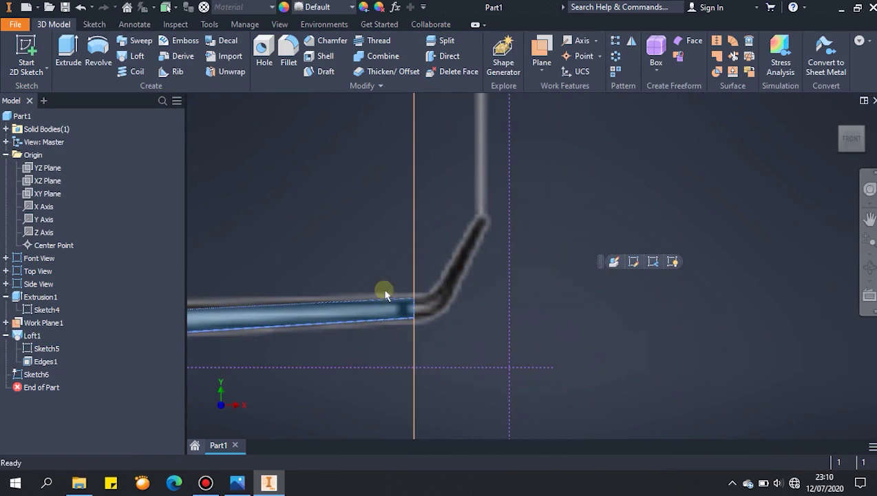
# In Sketch6, trace the winglet's centreline with two connected lines, the short lower one about 12.6 mm long, and finish the sketch
pyautogui.doubleClick(28, 374)
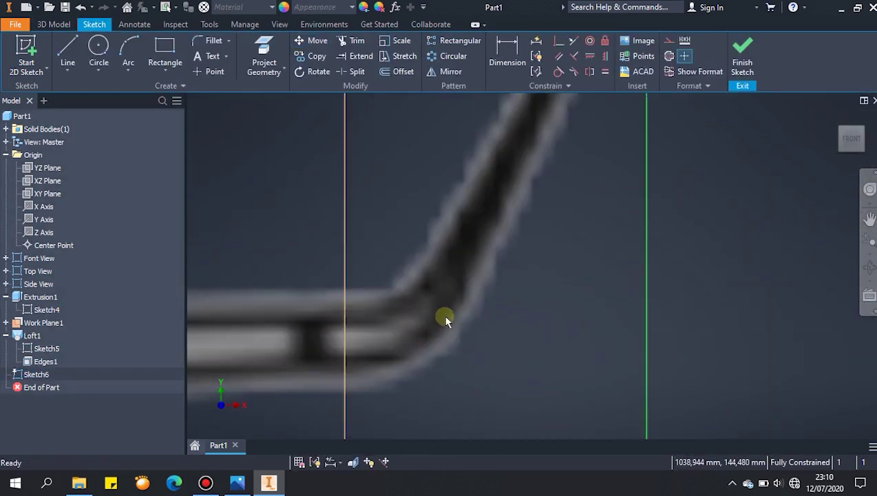
pyautogui.press('l')
pyautogui.click(513, 167)
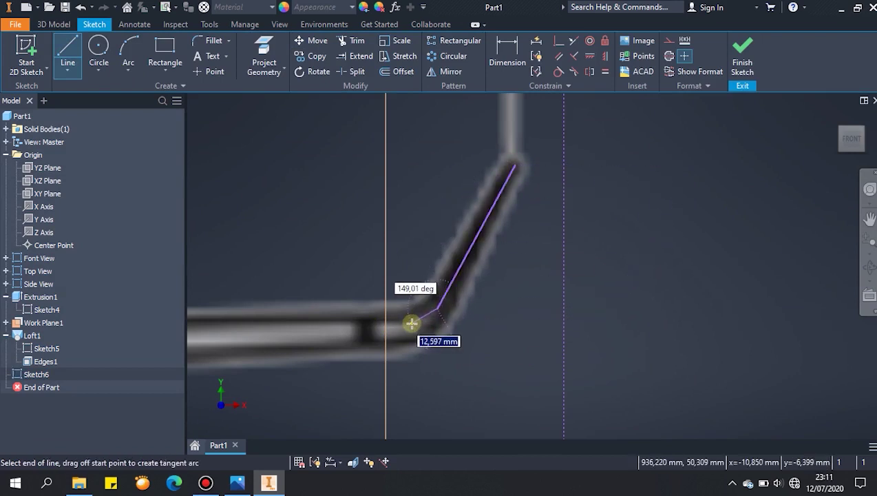
pyautogui.press('Escape')
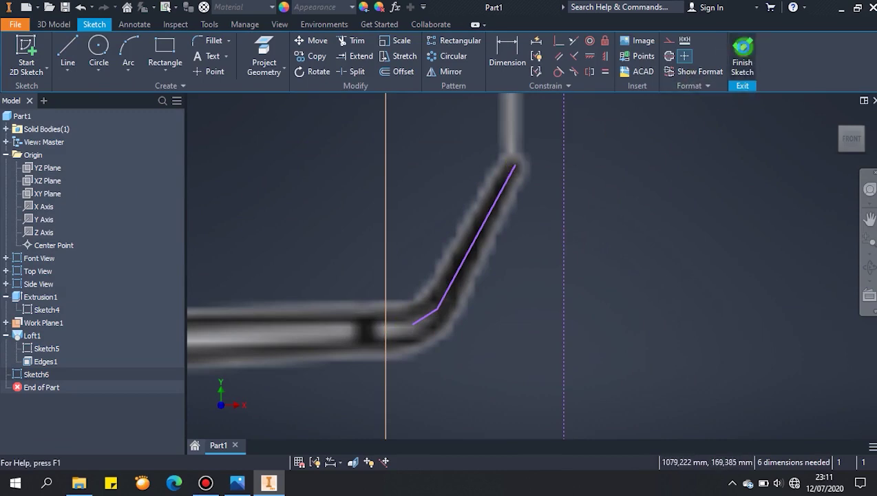
pyautogui.click(742, 56)
# Create a work plane normal to the short winglet line at its lower end point
pyautogui.scroll(-3, 436, 302)
pyautogui.scroll(3, 437, 303)
pyautogui.scroll(-2, 491, 314)
pyautogui.moveTo(493, 315)
pyautogui.keyDown('shift'); pyautogui.mouseDown(button='middle')
pyautogui.moveTo(497, 326)
pyautogui.moveTo(520, 269)
pyautogui.moveTo(539, 274)
pyautogui.moveTo(536, 295)
pyautogui.mouseUp(button='middle'); pyautogui.keyUp('shift')
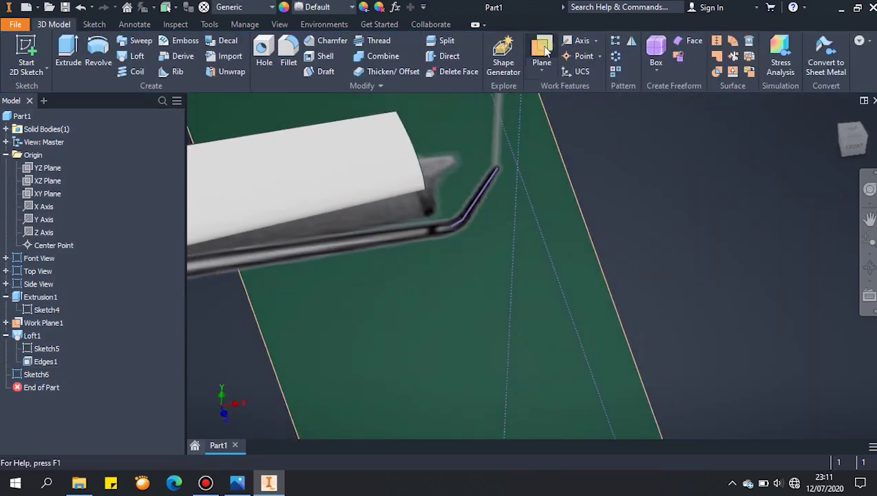
pyautogui.click(539, 50)
pyautogui.scroll(5, 480, 194)
pyautogui.click(298, 403)
pyautogui.click(364, 370)
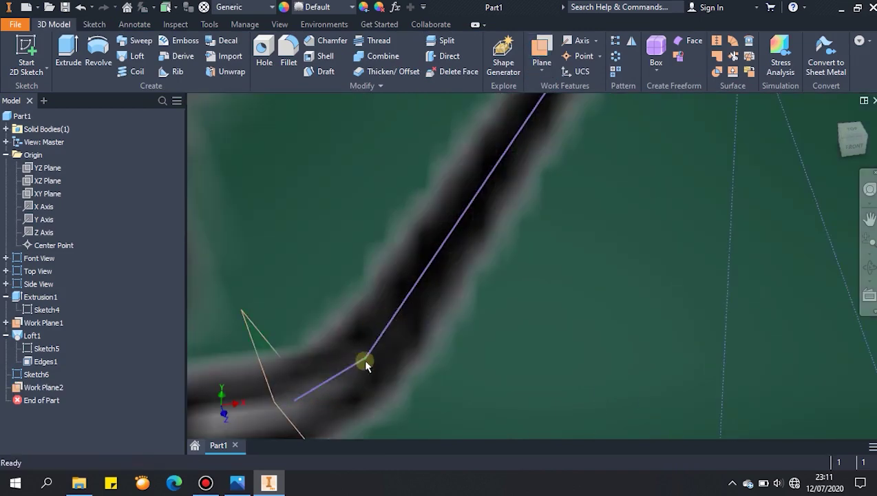
# Create two work planes normal to the long winglet line, one at the bend and one at its upper end
pyautogui.click(542, 51)
pyautogui.click(370, 355)
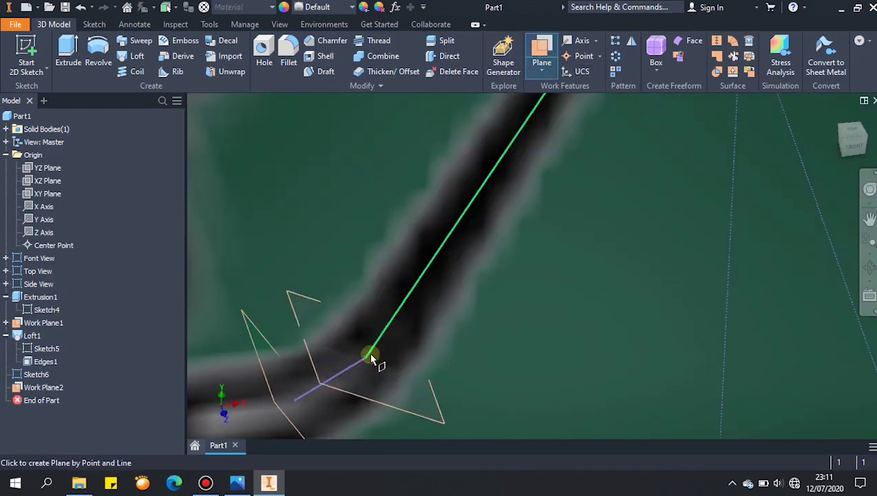
pyautogui.click(409, 292)
pyautogui.scroll(-5, 408, 294)
pyautogui.scroll(5, 438, 253)
pyautogui.click(542, 51)
pyautogui.click(439, 215)
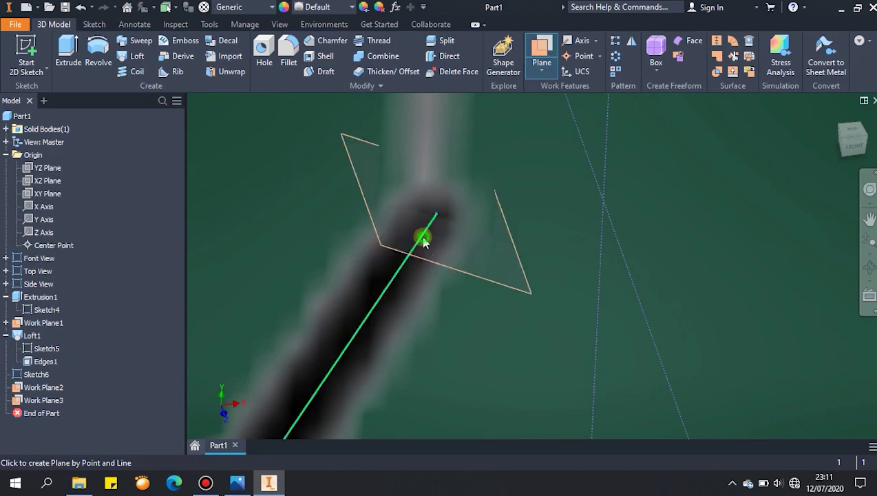
pyautogui.click(424, 239)
pyautogui.scroll(-5, 425, 244)
# Hide Work Plane1 and Sketch6
pyautogui.rightClick(25, 323)
pyautogui.click(53, 269)
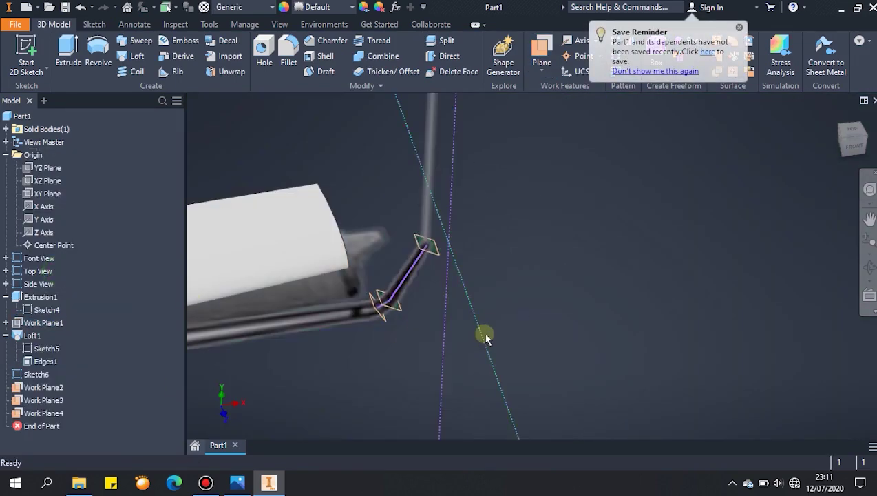
pyautogui.scroll(-2, 484, 336)
pyautogui.rightClick(25, 377)
pyautogui.click(51, 333)
# Rename Extrusion1 as "Sayap tengah", Loft1 as "sayap pinggir" and Sketch6 as "winglet"
pyautogui.keyDown('shift'); pyautogui.moveTo(519, 364); pyautogui.dragTo(449, 329, button='middle'); pyautogui.keyUp('shift')
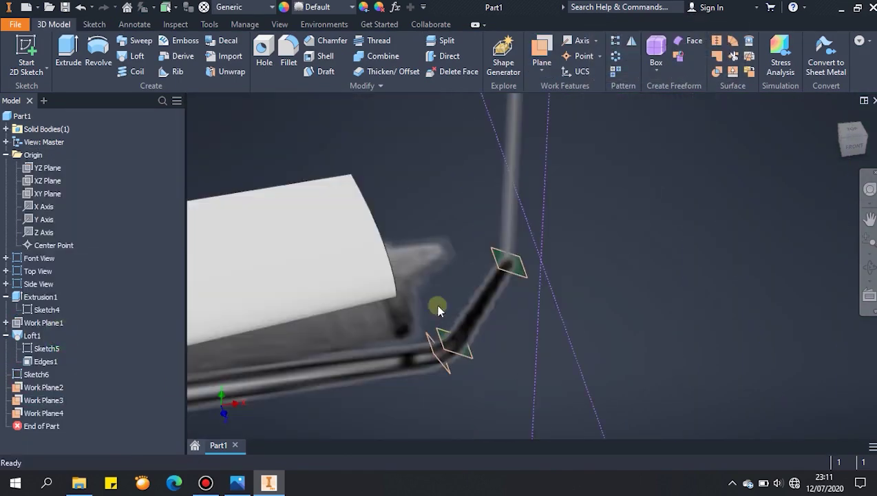
pyautogui.scroll(-4, 235, 278)
pyautogui.moveTo(236, 278); pyautogui.dragTo(480, 320, button='middle')
pyautogui.scroll(-3, 359, 331)
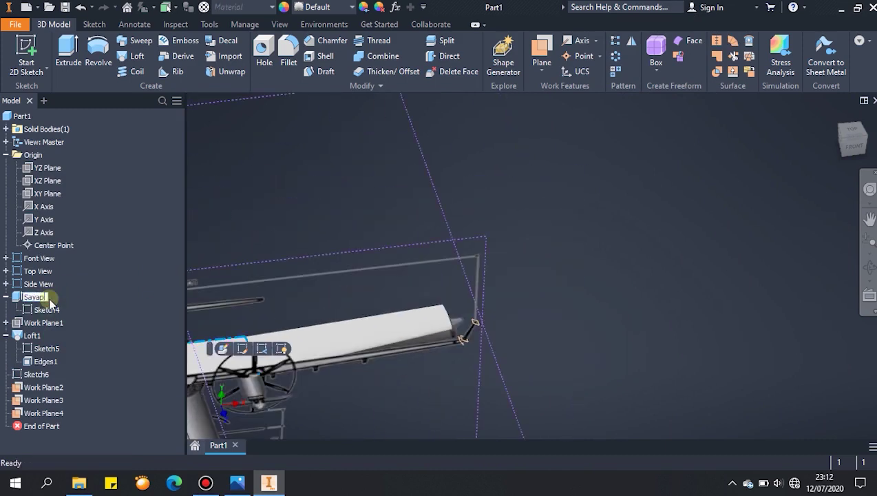
pyautogui.click(33, 336)
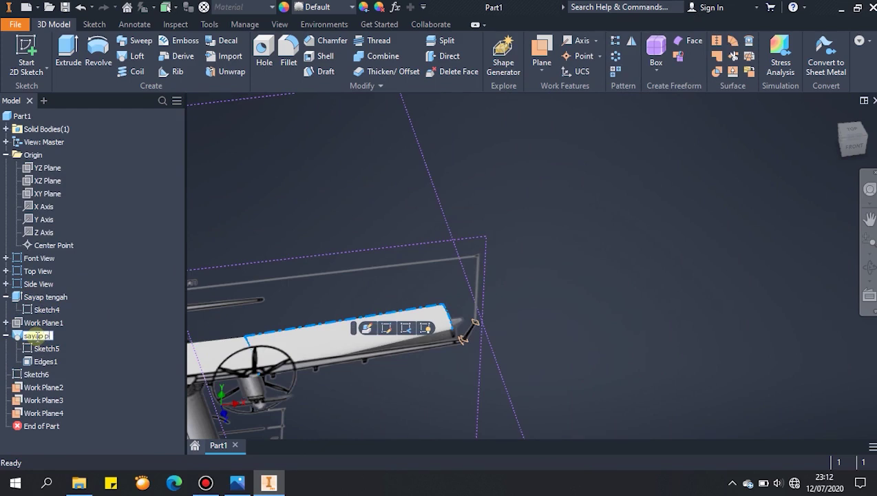
pyautogui.click(36, 373)
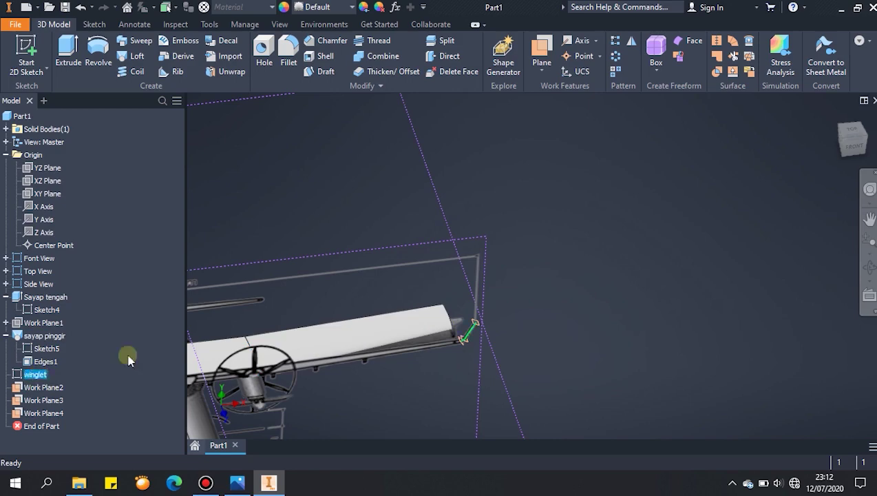
# Start a new sketch on Work Plane2 at the lower end of the winglet path
pyautogui.scroll(-5, 484, 324)
pyautogui.click(31, 349)
pyautogui.rightClick(31, 349)
pyautogui.click(64, 233)
pyautogui.click(37, 45)
pyautogui.scroll(-5, 398, 423)
pyautogui.click(431, 370)
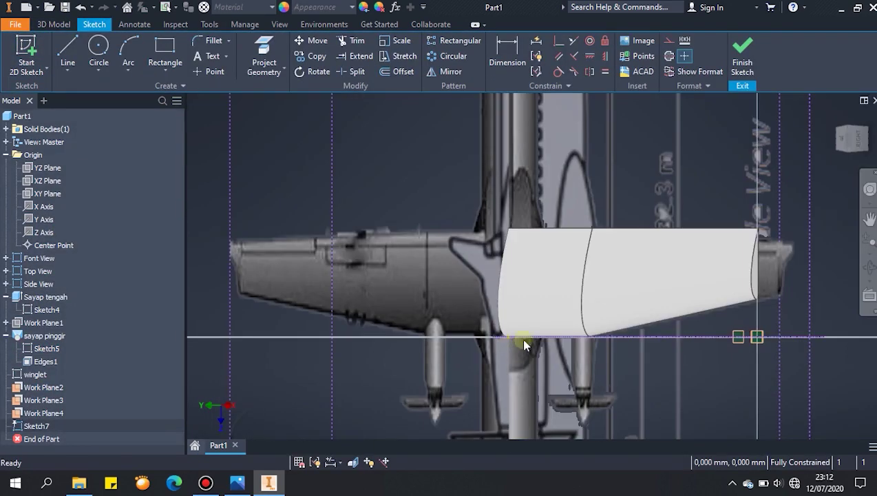
# Import the airfoil coordinate points from file into the new winglet sketch
pyautogui.scroll(-3, 738, 376)
pyautogui.moveTo(782, 301); pyautogui.dragTo(646, 325, button='middle')
pyautogui.rightClick(694, 281)
pyautogui.click(672, 273)
pyautogui.scroll(5, 662, 306)
pyautogui.scroll(4, 662, 307)
pyautogui.scroll(-8, 667, 314)
pyautogui.moveTo(560, 209); pyautogui.dragTo(592, 384, button='middle')
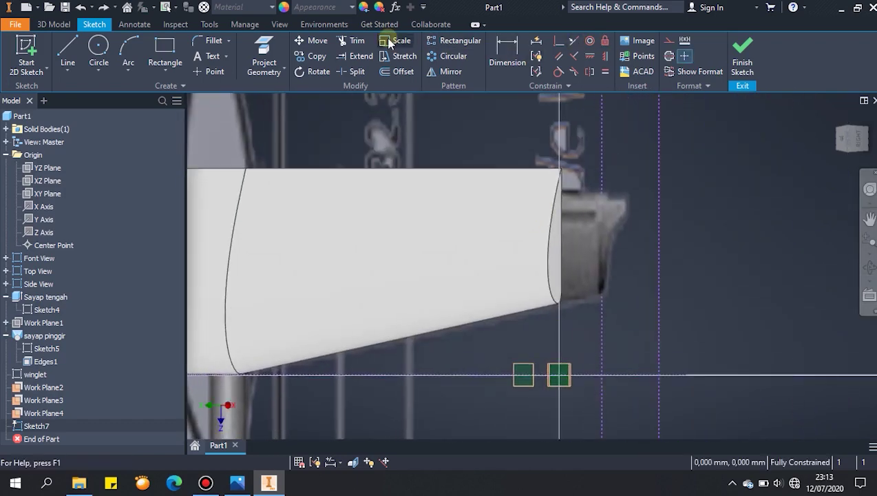
pyautogui.click(645, 56)
pyautogui.scroll(-10, 505, 224)
pyautogui.click(405, 260)
pyautogui.click(633, 397)
pyautogui.scroll(-8, 570, 378)
pyautogui.scroll(2, 569, 378)
pyautogui.scroll(-6, 512, 368)
pyautogui.scroll(8, 511, 368)
pyautogui.scroll(-12, 512, 369)
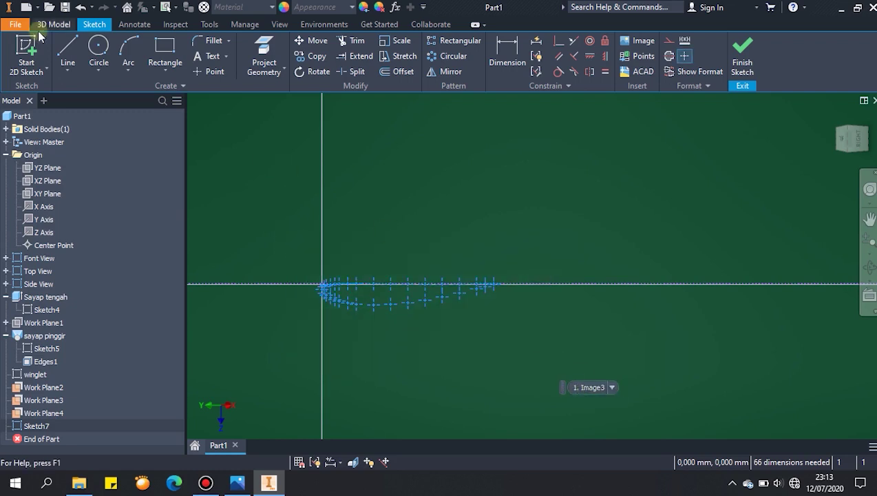
# Rotate the imported airfoil points 90 degrees about the trailing-edge point
pyautogui.click(318, 71)
pyautogui.scroll(-8, 371, 302)
pyautogui.scroll(5, 409, 286)
pyautogui.scroll(12, 686, 262)
pyautogui.moveTo(674, 215)
pyautogui.mouseDown(button='middle')
pyautogui.moveTo(584, 318)
pyautogui.moveTo(564, 327)
pyautogui.mouseUp(button='middle')
pyautogui.scroll(3, 569, 315)
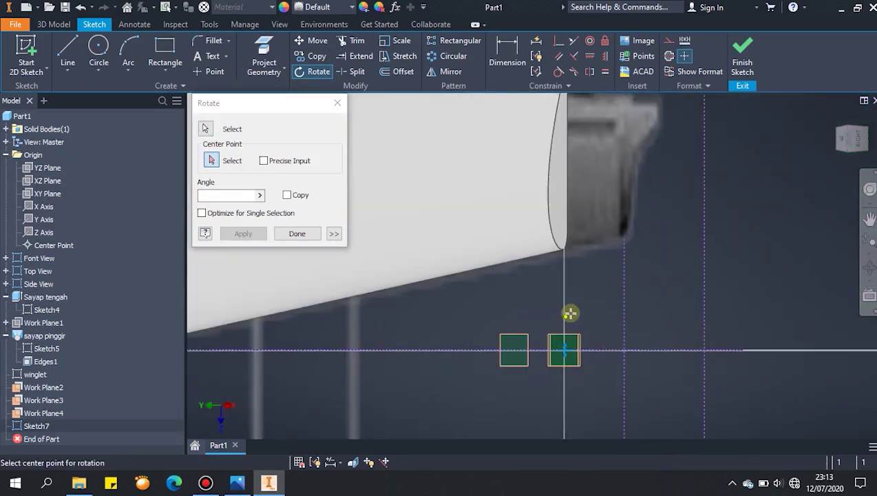
pyautogui.scroll(-10, 568, 358)
pyautogui.scroll(-12, 454, 202)
pyautogui.moveTo(482, 213)
pyautogui.mouseDown(button='middle')
pyautogui.moveTo(584, 264)
pyautogui.moveTo(483, 259)
pyautogui.mouseUp(button='middle')
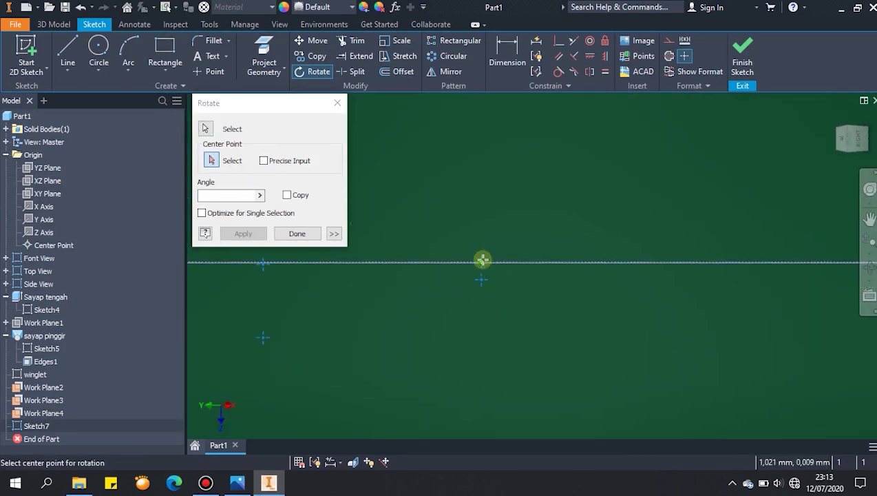
pyautogui.click(482, 260)
pyautogui.scroll(5, 483, 223)
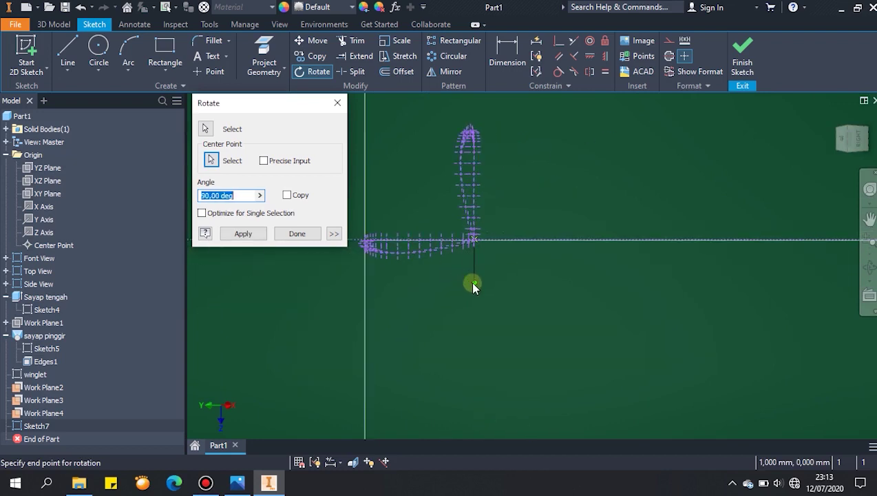
pyautogui.click(474, 281)
pyautogui.scroll(10, 474, 282)
pyautogui.scroll(4, 497, 231)
pyautogui.moveTo(497, 232)
pyautogui.mouseDown(button='middle')
pyautogui.moveTo(552, 395)
pyautogui.moveTo(530, 278)
pyautogui.moveTo(486, 227)
pyautogui.mouseUp(button='middle')
pyautogui.scroll(3, 552, 396)
pyautogui.scroll(-7, 495, 226)
pyautogui.press('Escape')
pyautogui.scroll(-7, 495, 225)
# Draw a horizontal line below the airfoil points and mirror the points across it
pyautogui.press('l')
pyautogui.click(403, 302)
pyautogui.click(507, 302)
pyautogui.press('Escape')
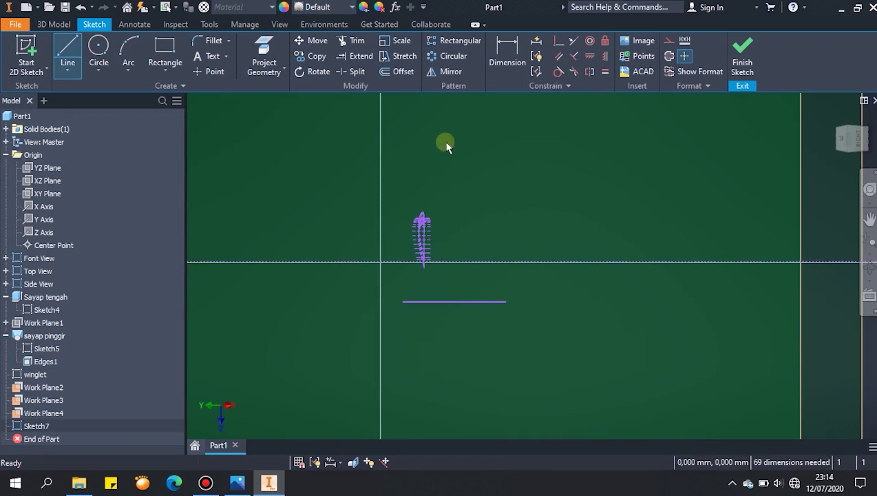
pyautogui.click(431, 74)
pyautogui.click(473, 299)
pyautogui.click(766, 232)
pyautogui.press('Escape')
# Delete the original airfoil points and the mirror line, keeping the mirrored points
pyautogui.moveTo(333, 181); pyautogui.dragTo(587, 321)
pyautogui.press('Delete')
pyautogui.scroll(-5, 431, 369)
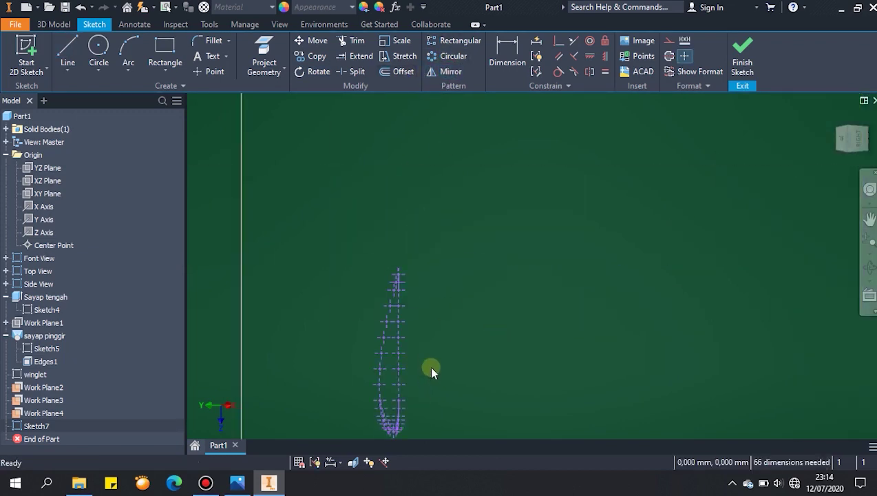
# Scale the mirrored airfoil points by a factor of 100 about their trailing-edge point
pyautogui.scroll(8, 473, 246)
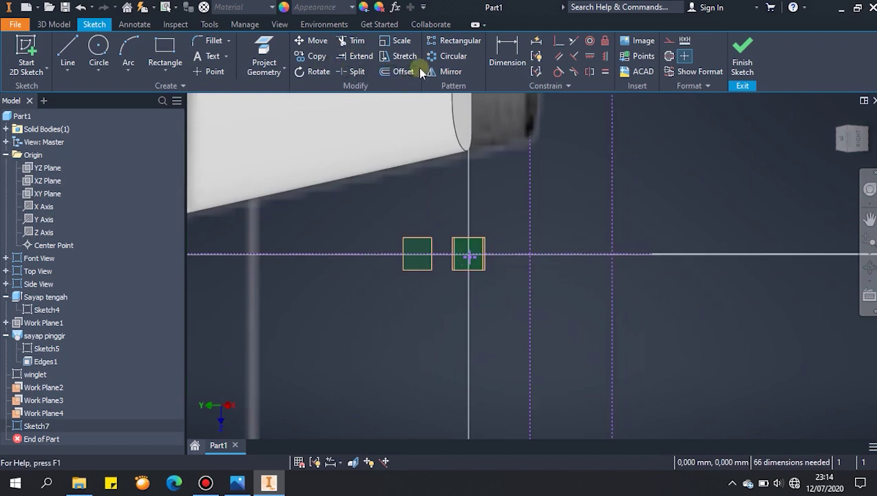
pyautogui.click(399, 41)
pyautogui.scroll(-6, 475, 276)
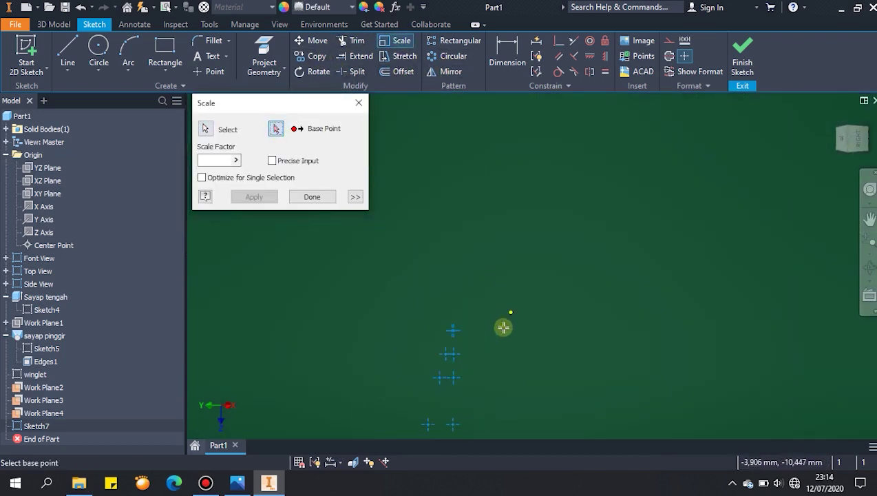
pyautogui.scroll(5, 451, 281)
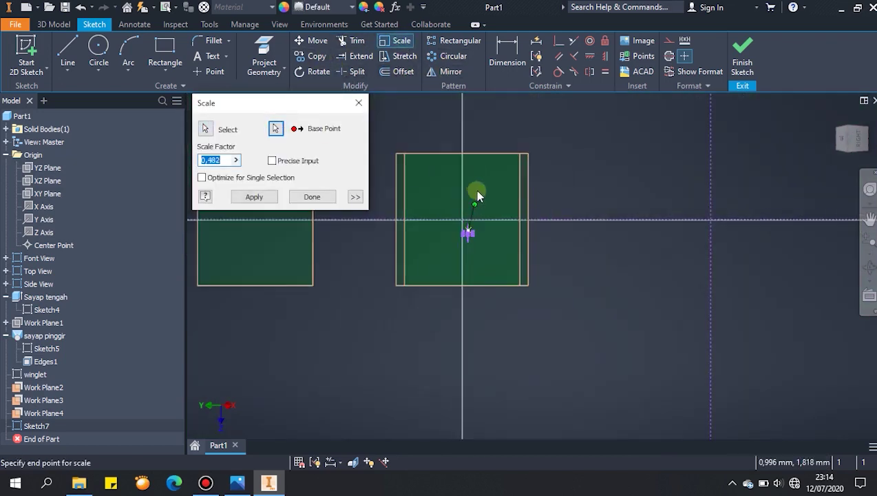
pyautogui.moveTo(740, 119); pyautogui.dragTo(746, 266, button='middle')
pyautogui.scroll(5, 746, 265)
pyautogui.moveTo(708, 236); pyautogui.dragTo(562, 348, button='middle')
pyautogui.scroll(3, 562, 348)
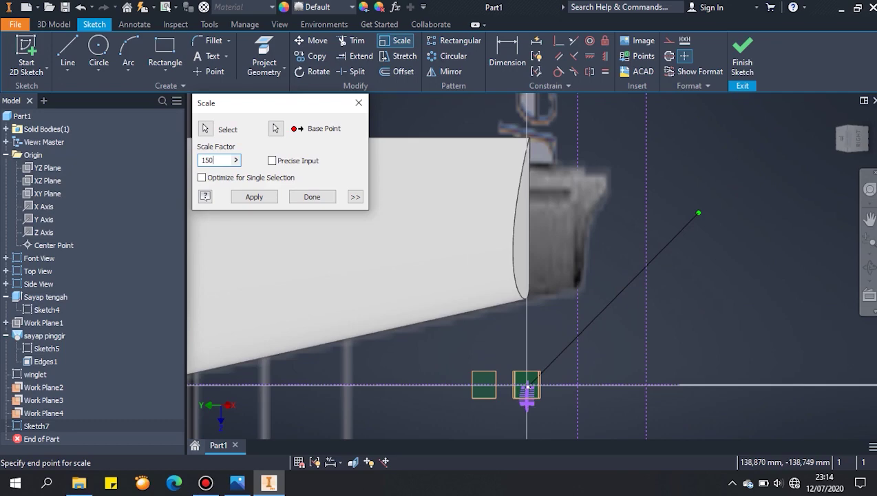
pyautogui.scroll(3, 666, 204)
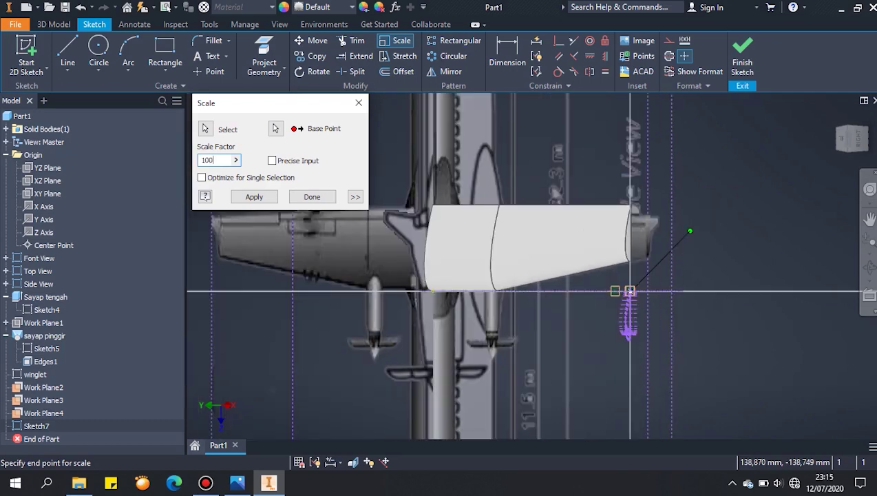
pyautogui.press('Escape')
# Move the scaled airfoil points so their trailing edge sits on the trailing-edge corner of the lofted wing tip
pyautogui.scroll(-5, 640, 305)
pyautogui.scroll(4, 603, 321)
pyautogui.click(595, 325)
pyautogui.click(313, 41)
pyautogui.click(138, 146)
pyautogui.scroll(-5, 577, 283)
pyautogui.scroll(-8, 634, 341)
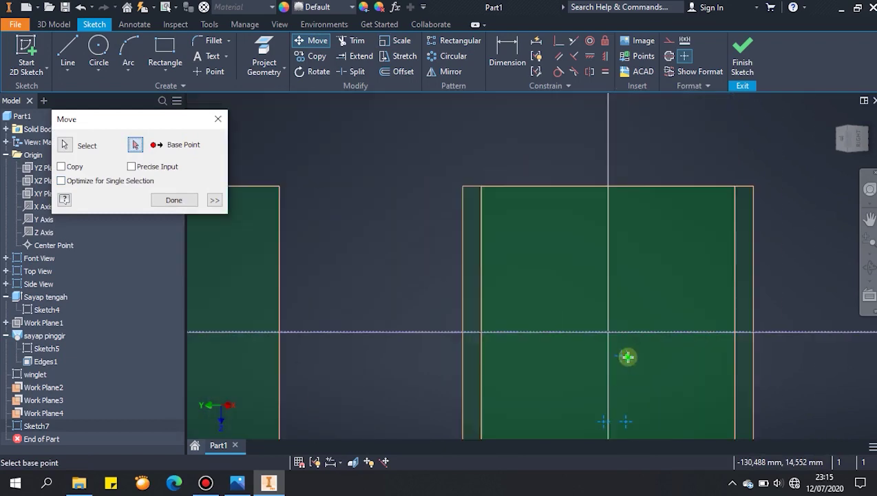
pyautogui.click(609, 332)
pyautogui.scroll(8, 623, 330)
pyautogui.scroll(4, 611, 270)
pyautogui.scroll(-4, 623, 158)
pyautogui.click(580, 225)
pyautogui.moveTo(624, 222); pyautogui.dragTo(613, 96, button='middle')
pyautogui.scroll(-5, 568, 257)
pyautogui.scroll(4, 577, 254)
pyautogui.moveTo(646, 233); pyautogui.dragTo(604, 300, button='middle')
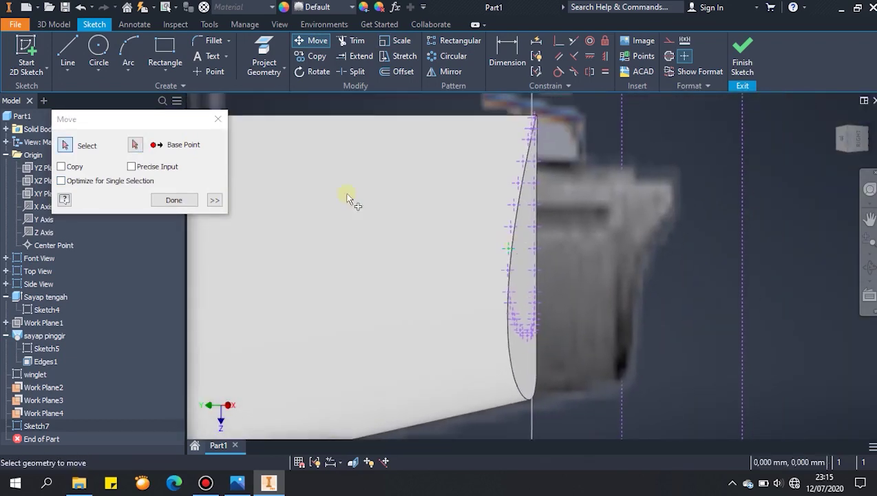
# Scale the moved airfoil points by a factor of 1,23 about the trailing-edge point
pyautogui.click(400, 41)
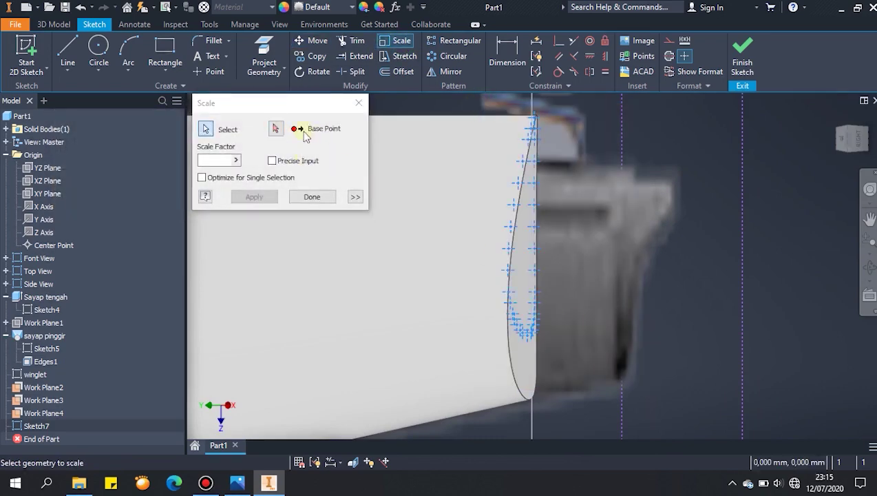
pyautogui.click(277, 129)
pyautogui.scroll(-5, 520, 103)
pyautogui.scroll(-3, 611, 170)
pyautogui.click(544, 160)
pyautogui.scroll(8, 544, 159)
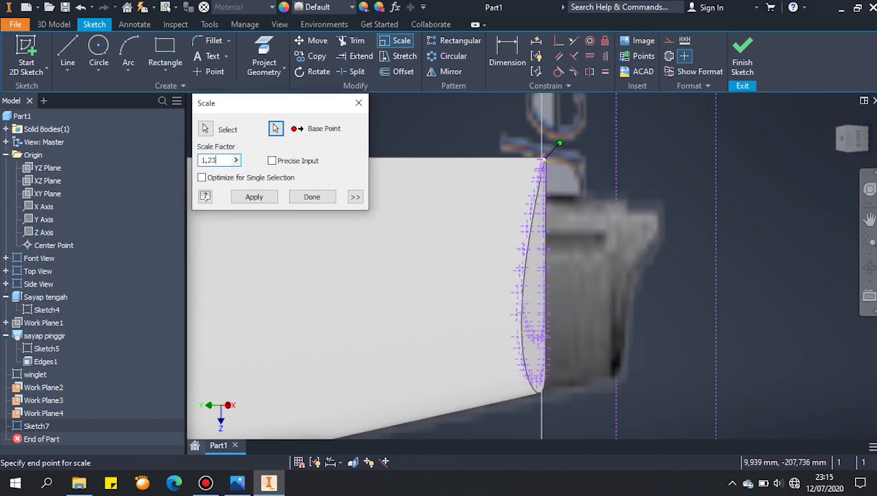
pyautogui.press('Return')
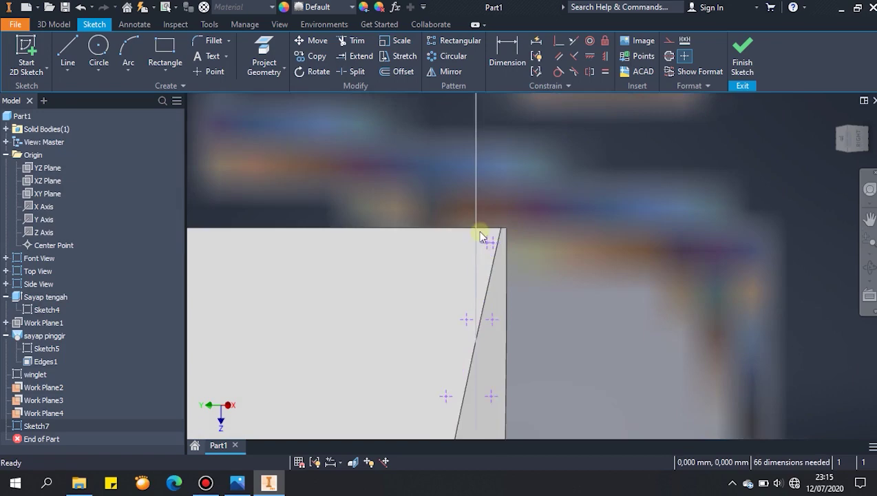
# Begin an interpolation spline at the trailing-edge point and run it through the points along the airfoil's flat side
pyautogui.click(67, 71)
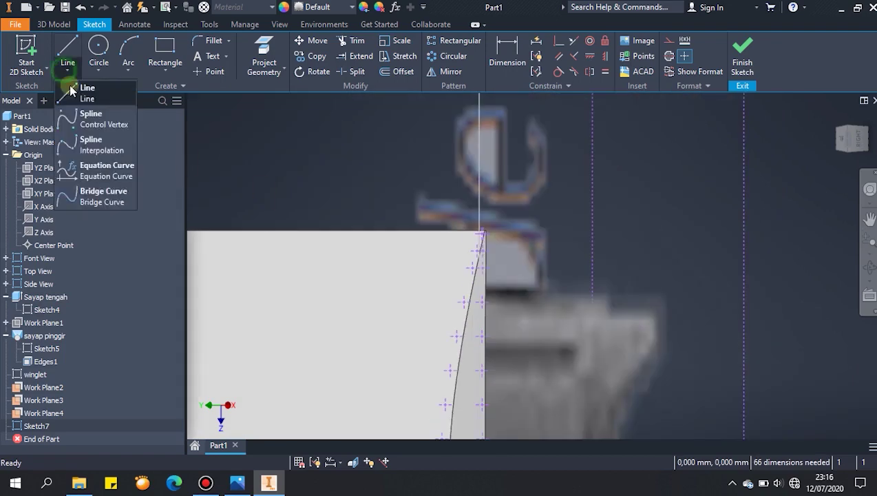
pyautogui.click(93, 141)
pyautogui.scroll(-5, 552, 330)
pyautogui.moveTo(559, 275); pyautogui.dragTo(582, 180, button='middle')
pyautogui.scroll(5, 585, 183)
pyautogui.scroll(5, 494, 141)
pyautogui.click(411, 153)
pyautogui.click(410, 229)
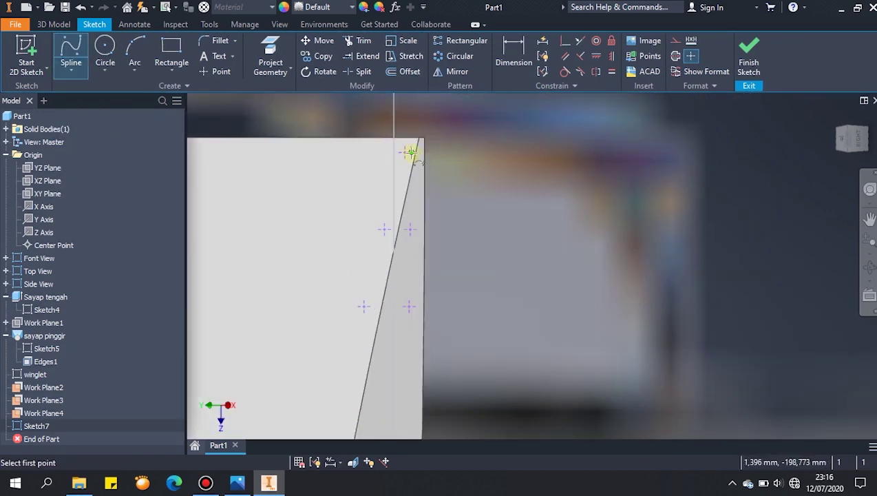
pyautogui.scroll(3, 419, 290)
pyautogui.moveTo(420, 287); pyautogui.dragTo(450, 158, button='middle')
pyautogui.click(425, 353)
pyautogui.moveTo(372, 394); pyautogui.dragTo(364, 169, button='middle')
pyautogui.scroll(3, 418, 284)
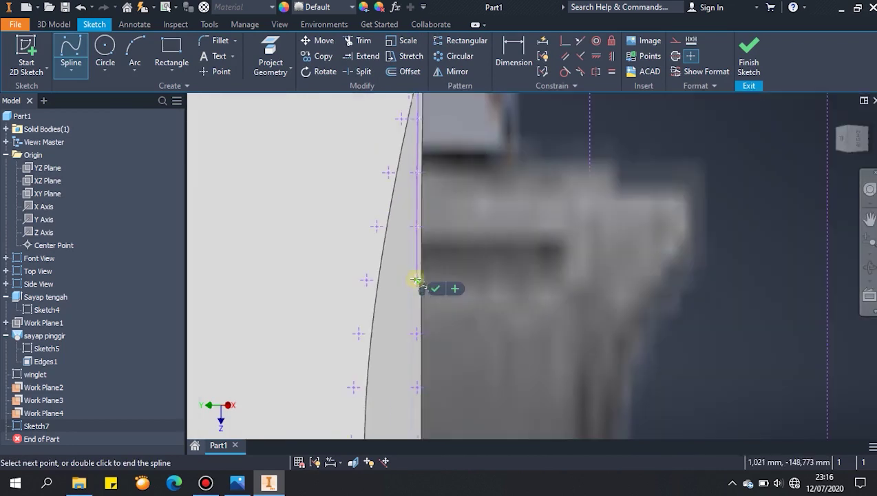
# Continue the spline through the remaining flat-side points and around the airfoil's rounded leading edge
pyautogui.moveTo(354, 371); pyautogui.dragTo(378, 236, button='middle')
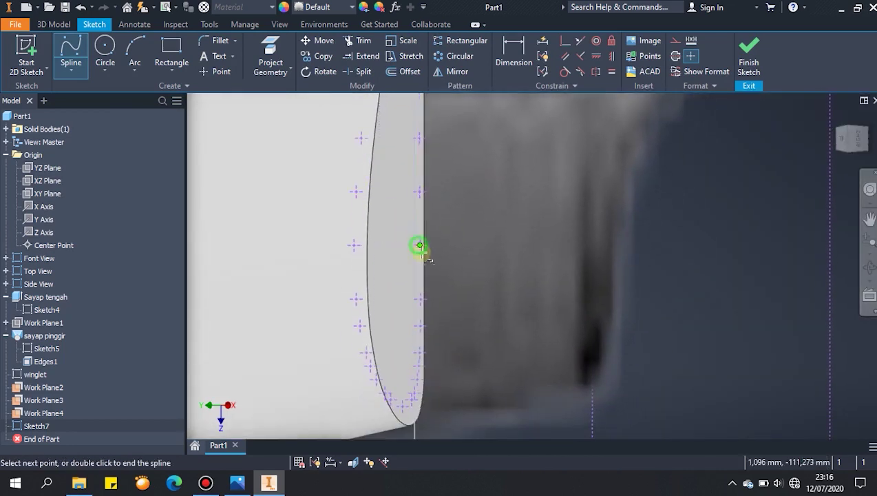
pyautogui.scroll(-6, 419, 366)
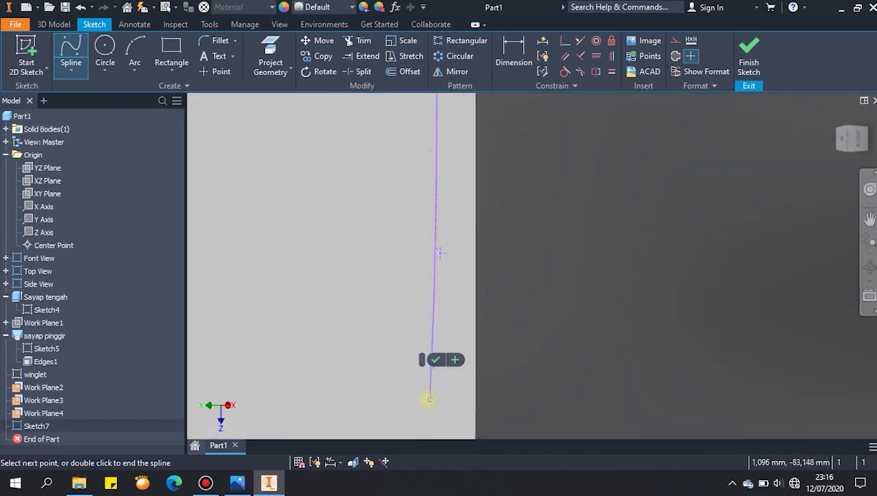
pyautogui.scroll(3, 343, 374)
pyautogui.click(372, 377)
pyautogui.click(369, 415)
pyautogui.moveTo(327, 356); pyautogui.dragTo(320, 174, button='middle')
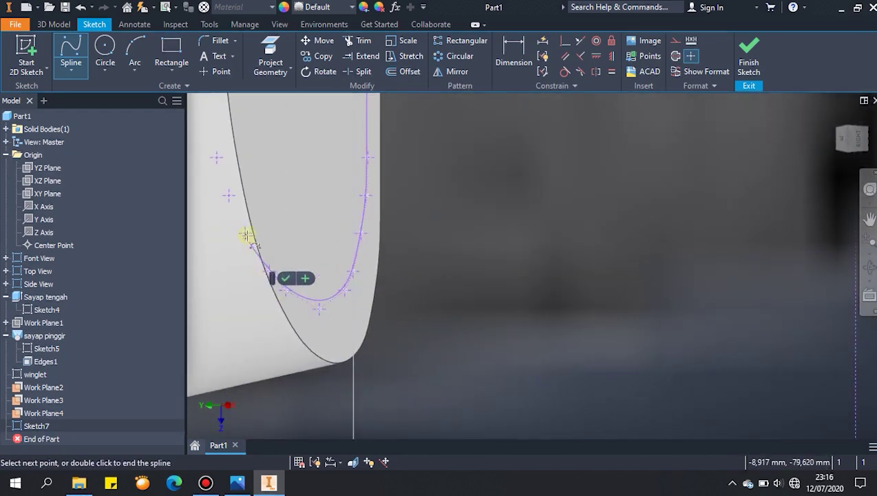
# Continue the spline through the curved-side points back to the trailing edge and finish it there
pyautogui.moveTo(259, 115); pyautogui.dragTo(425, 354, button='middle')
pyautogui.click(363, 321)
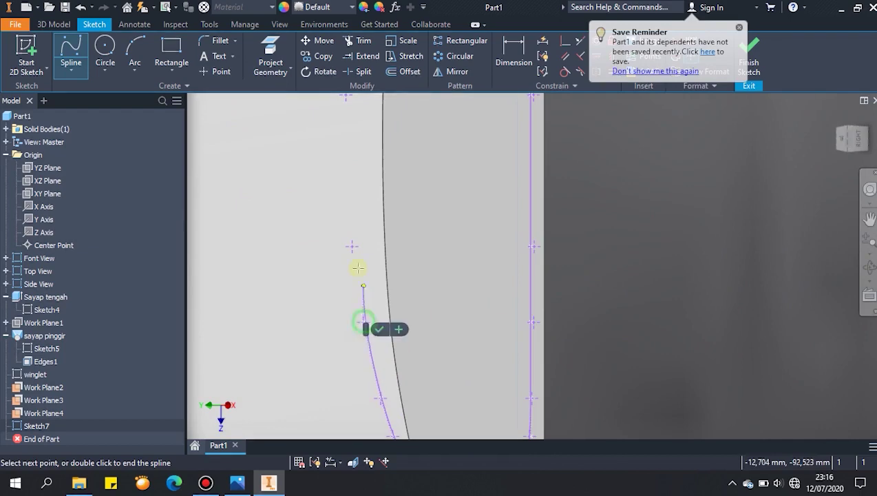
pyautogui.click(352, 245)
pyautogui.scroll(5, 365, 185)
pyautogui.moveTo(406, 189); pyautogui.dragTo(461, 435, button='middle')
pyautogui.moveTo(435, 378); pyautogui.dragTo(458, 362, button='middle')
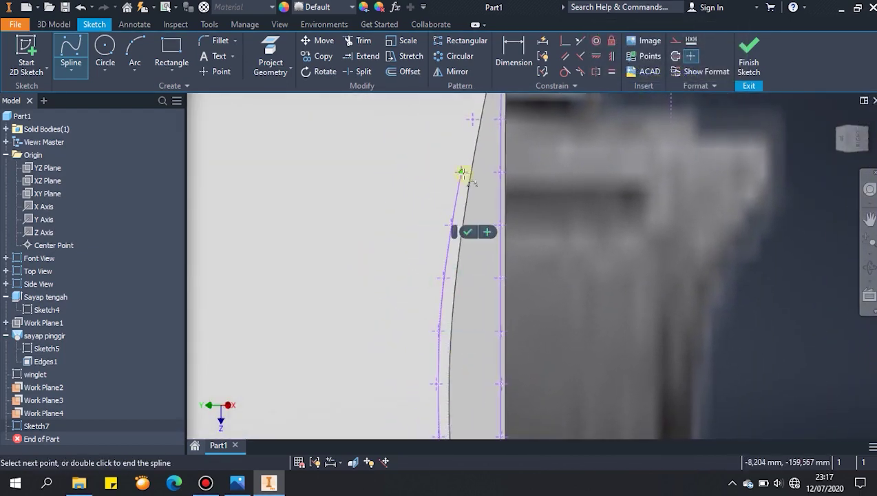
pyautogui.click(476, 119)
pyautogui.moveTo(401, 192); pyautogui.dragTo(254, 405, button='middle')
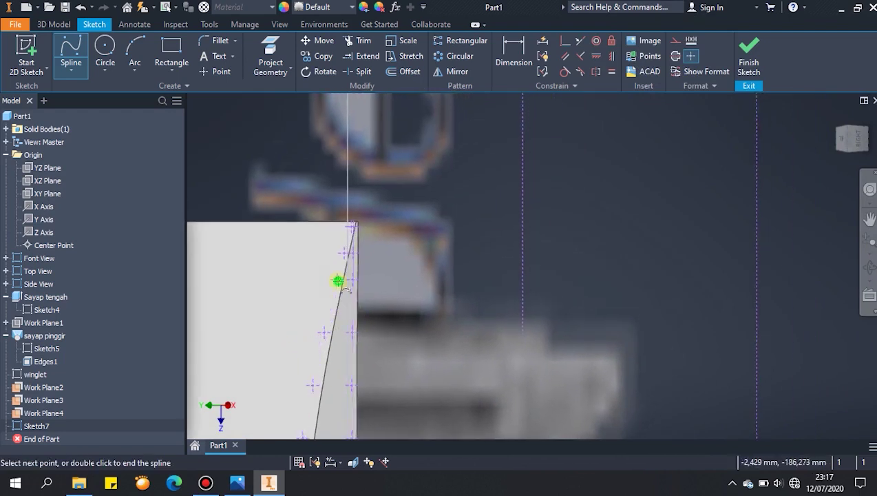
pyautogui.scroll(-5, 352, 227)
pyautogui.click(353, 226)
pyautogui.click(368, 231)
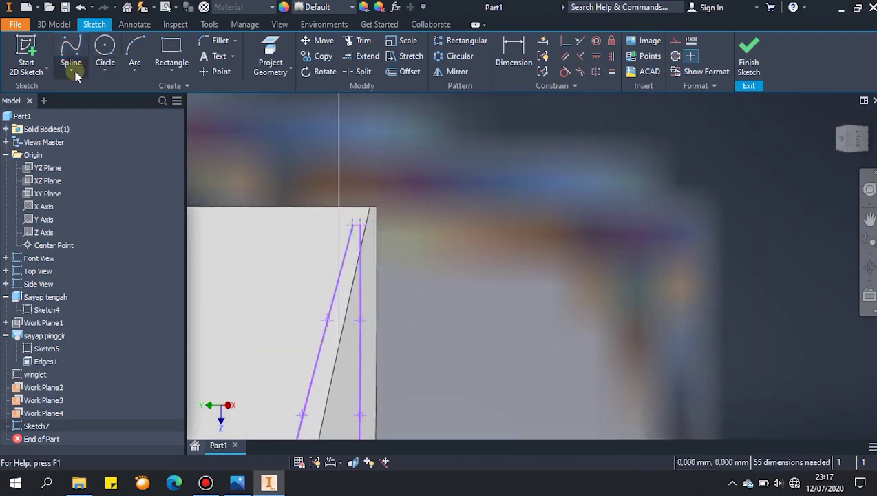
# Close the airfoil's trailing edge with a 0,500 mm line between the spline ends and finish the sketch
pyautogui.click(74, 71)
pyautogui.click(77, 91)
pyautogui.scroll(-3, 370, 242)
pyautogui.click(378, 235)
pyautogui.scroll(-3, 392, 235)
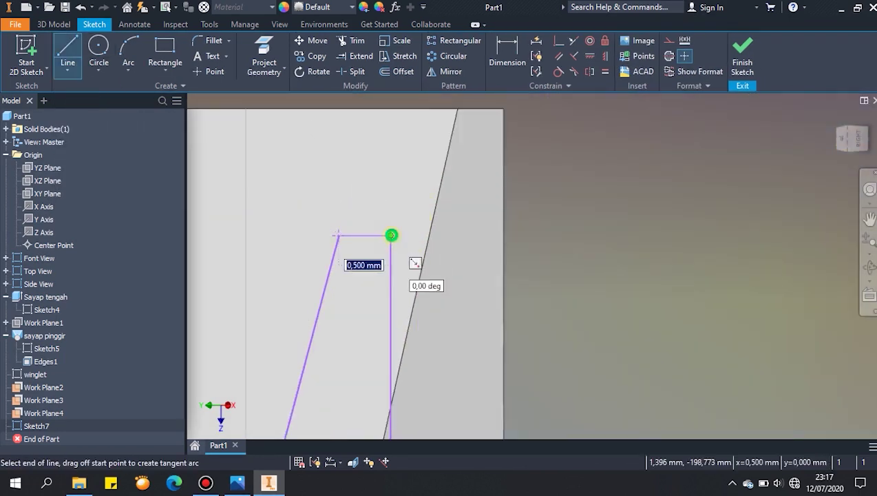
pyautogui.click(392, 234)
pyautogui.scroll(4, 504, 236)
pyautogui.click(742, 56)
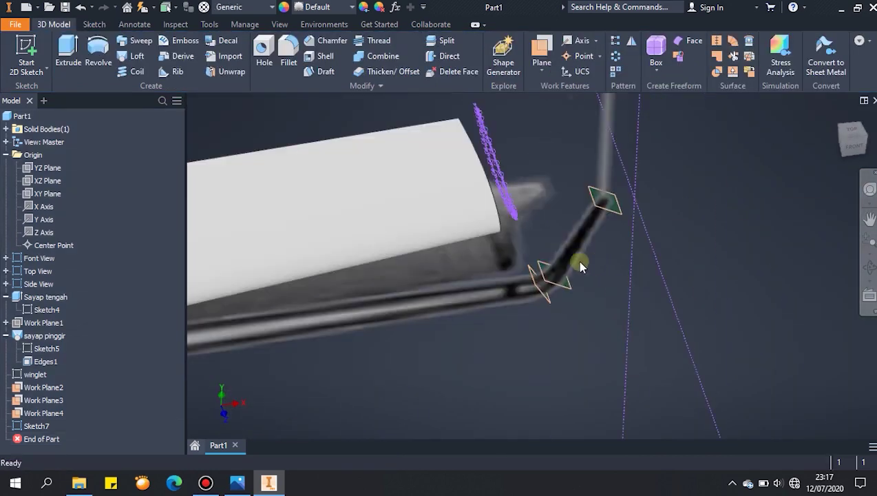
# Copy the completed first winglet airfoil sketch
pyautogui.moveTo(560, 252)
pyautogui.keyDown('shift'); pyautogui.mouseDown(button='middle')
pyautogui.moveTo(564, 265)
pyautogui.moveTo(577, 243)
pyautogui.moveTo(571, 241)
pyautogui.mouseUp(button='middle'); pyautogui.keyUp('shift')
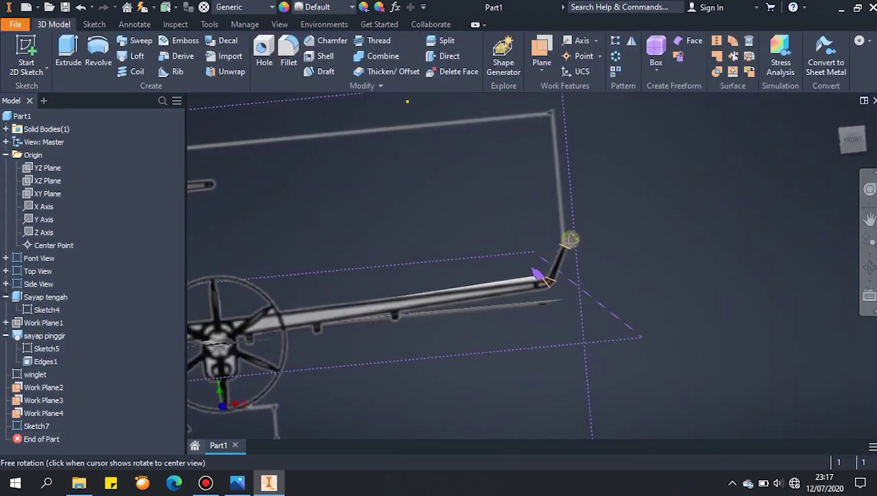
pyautogui.scroll(-5, 578, 241)
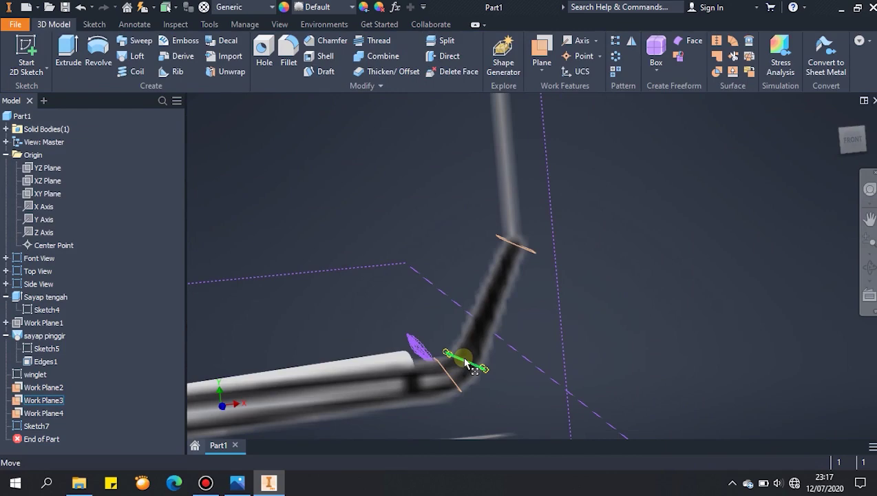
pyautogui.keyDown('shift'); pyautogui.moveTo(489, 374); pyautogui.dragTo(471, 362, button='middle'); pyautogui.keyUp('shift')
pyautogui.scroll(-5, 470, 362)
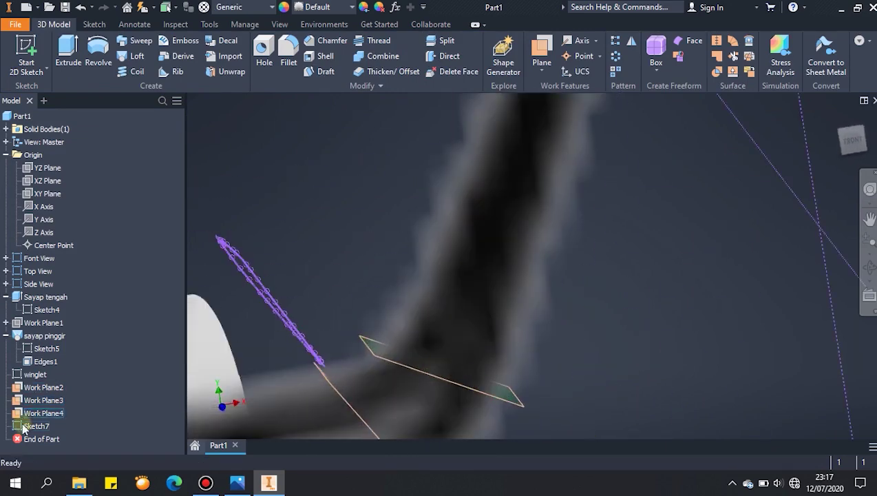
pyautogui.rightClick(32, 425)
pyautogui.click(65, 204)
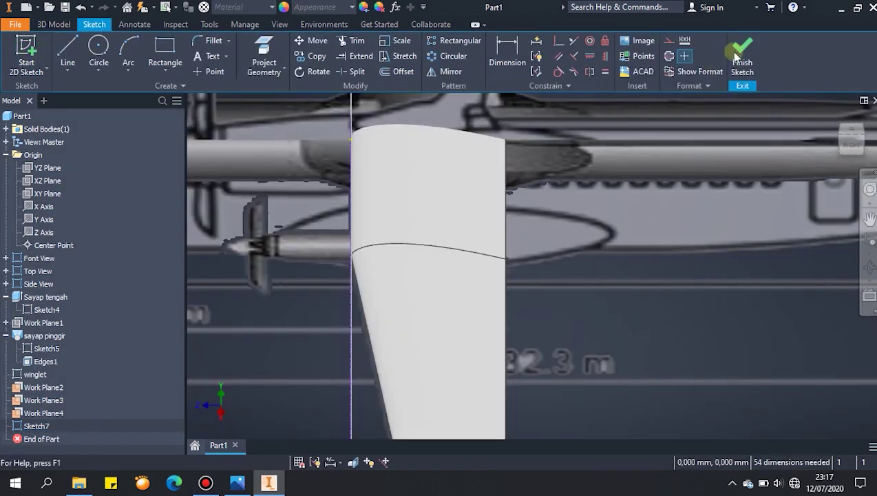
pyautogui.click(740, 58)
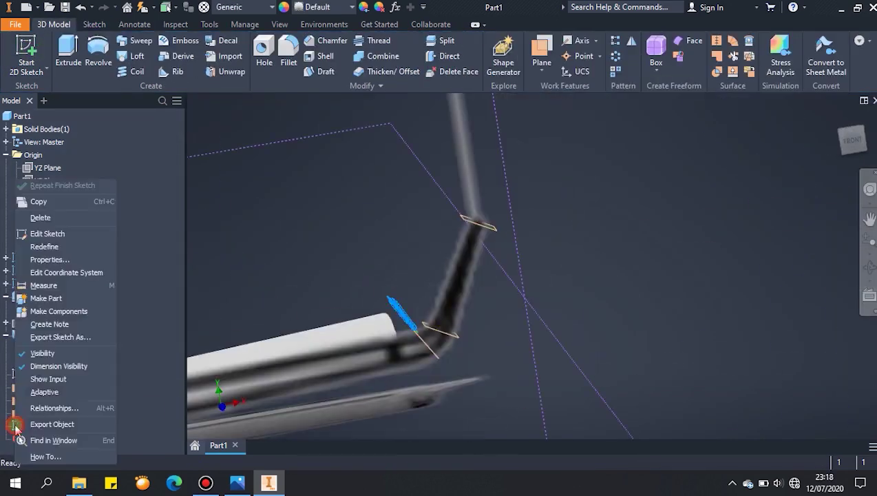
# Start a sketch on the work plane at the base of the upright winglet section and paste the copied airfoil
pyautogui.click(465, 324)
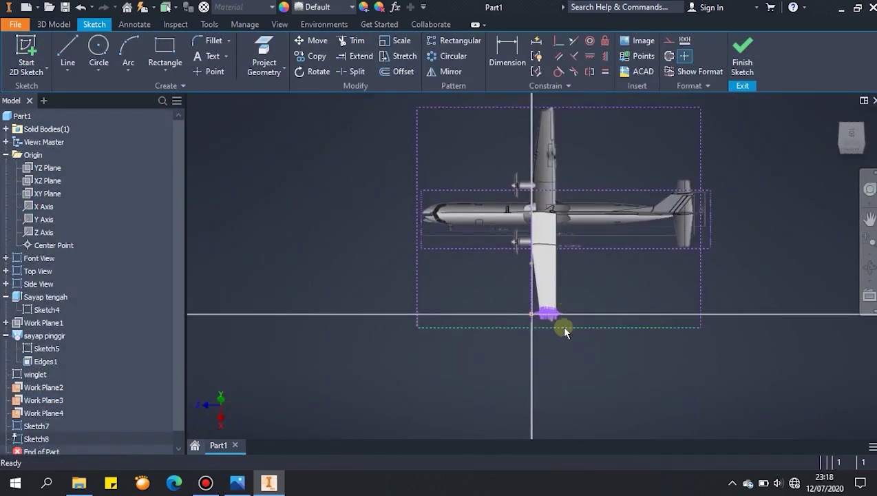
pyautogui.scroll(5, 563, 327)
pyautogui.rightClick(588, 294)
pyautogui.click(592, 234)
pyautogui.scroll(7, 541, 283)
pyautogui.scroll(-3, 542, 283)
pyautogui.moveTo(541, 283); pyautogui.dragTo(608, 305, button='middle')
# Scale the pasted airfoil about its trailing-edge point and finish the sketch
pyautogui.moveTo(276, 214); pyautogui.dragTo(721, 361)
pyautogui.click(397, 42)
pyautogui.click(276, 130)
pyautogui.scroll(4, 612, 301)
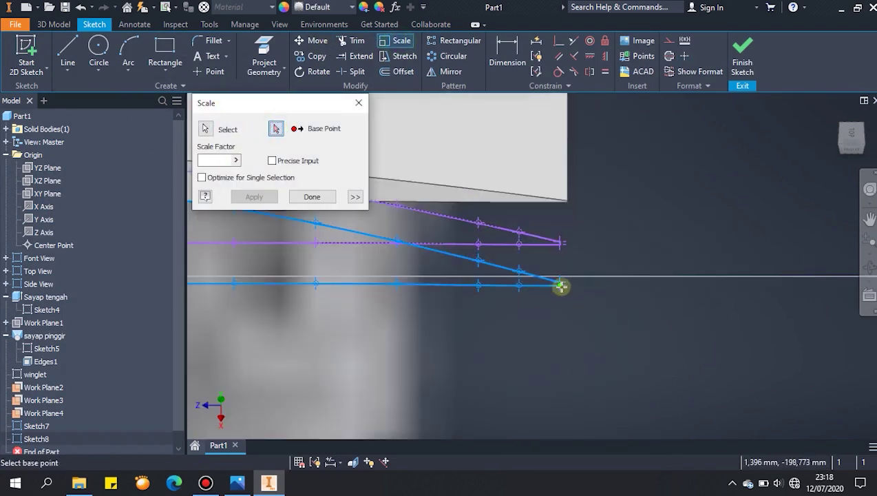
pyautogui.click(561, 287)
pyautogui.scroll(-5, 561, 286)
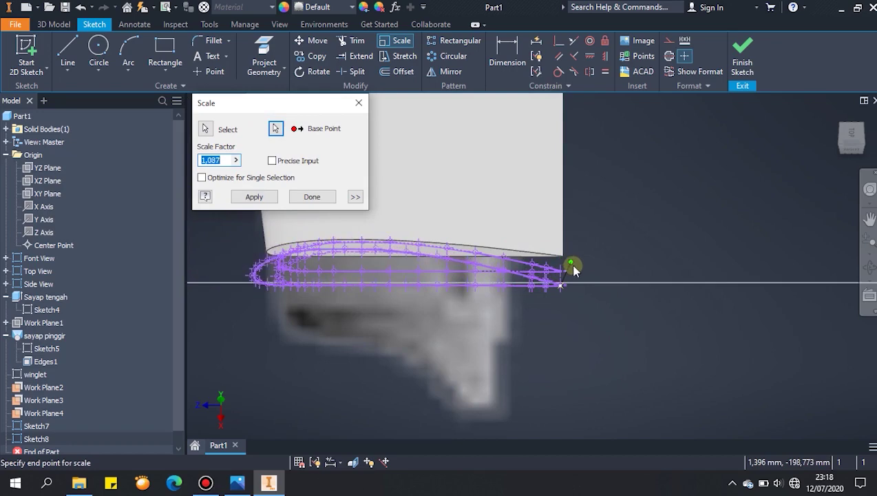
pyautogui.click(577, 274)
pyautogui.click(310, 199)
pyautogui.scroll(-5, 372, 288)
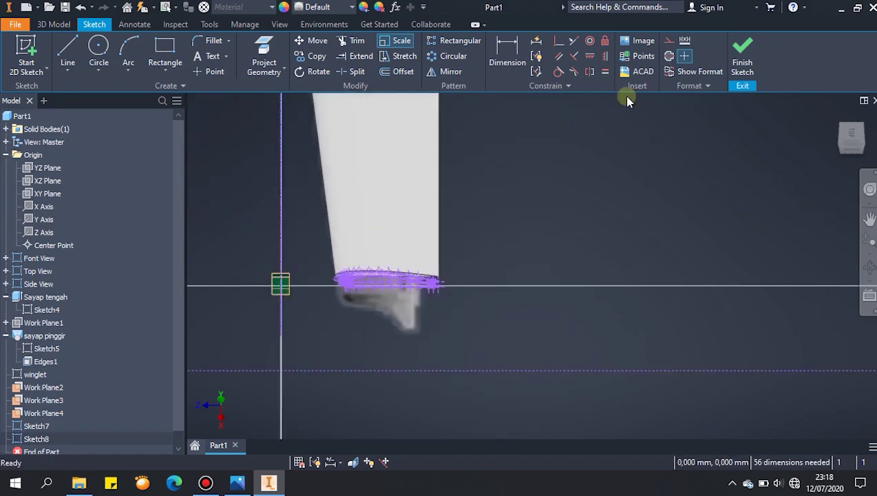
pyautogui.click(741, 58)
# Copy the first winglet airfoil sketch again and paste it into a new sketch on the uppermost winglet work plane
pyautogui.rightClick(24, 437)
pyautogui.click(46, 184)
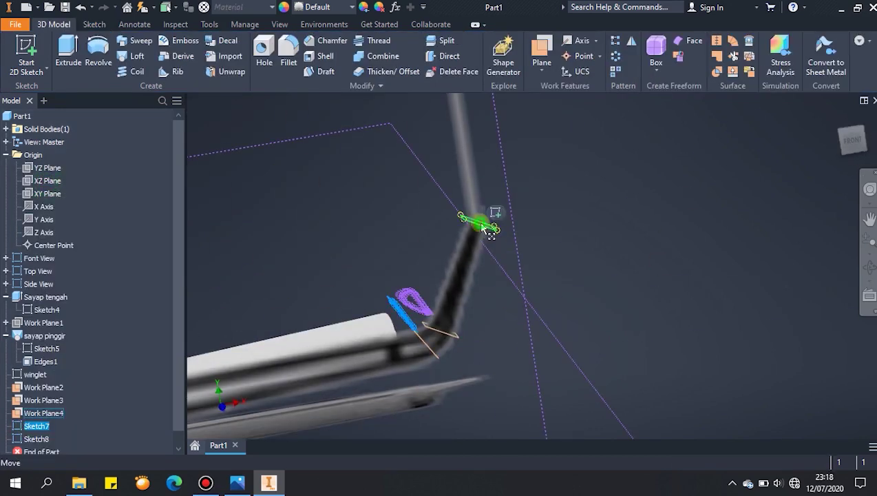
pyautogui.click(489, 228)
pyautogui.click(502, 241)
pyautogui.moveTo(467, 202); pyautogui.dragTo(434, 223, button='middle')
pyautogui.scroll(5, 551, 405)
pyautogui.moveTo(551, 405); pyautogui.dragTo(593, 204, button='middle')
pyautogui.scroll(5, 302, 383)
pyautogui.rightClick(621, 153)
pyautogui.click(606, 227)
# Scale down the airfoil on the uppermost work plane about its trailing-edge point and finish the sketch
pyautogui.moveTo(202, 130); pyautogui.dragTo(723, 364)
pyautogui.click(314, 42)
pyautogui.press('Escape')
pyautogui.click(400, 43)
pyautogui.scroll(5, 533, 202)
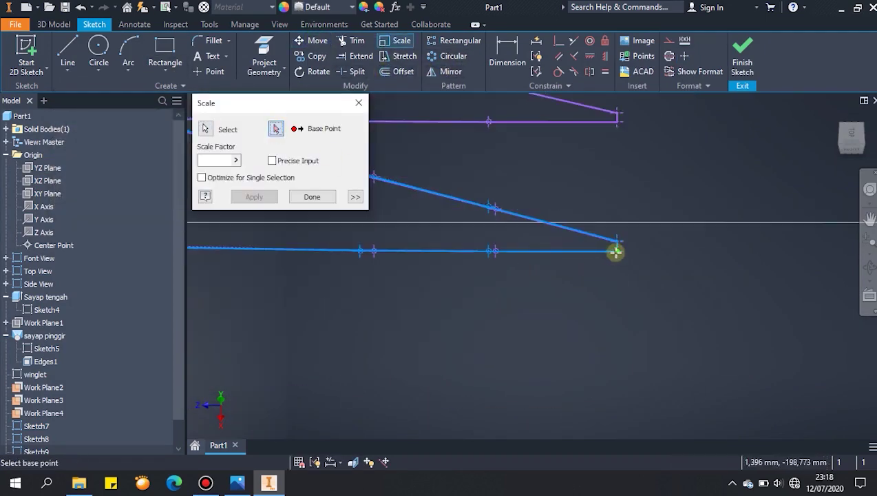
pyautogui.click(615, 250)
pyautogui.scroll(-4, 555, 261)
pyautogui.scroll(-3, 548, 267)
pyautogui.click(545, 267)
pyautogui.click(256, 199)
pyautogui.press('Escape')
pyautogui.click(742, 58)
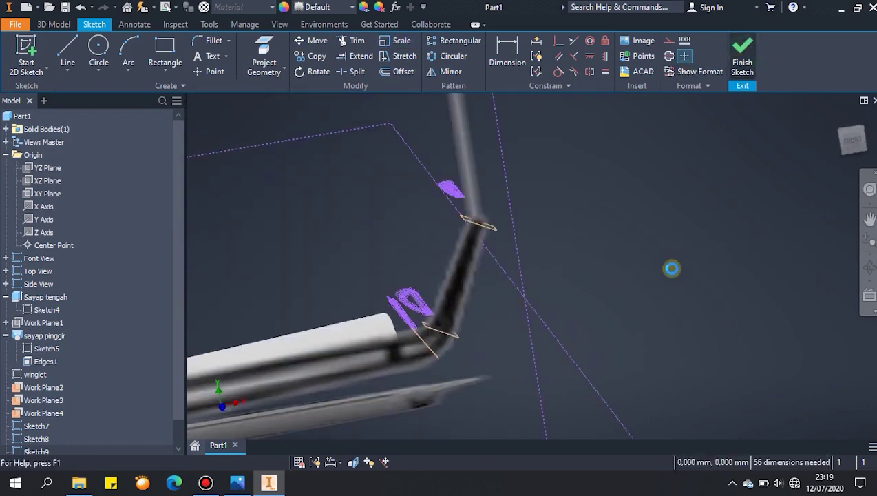
pyautogui.click(136, 56)
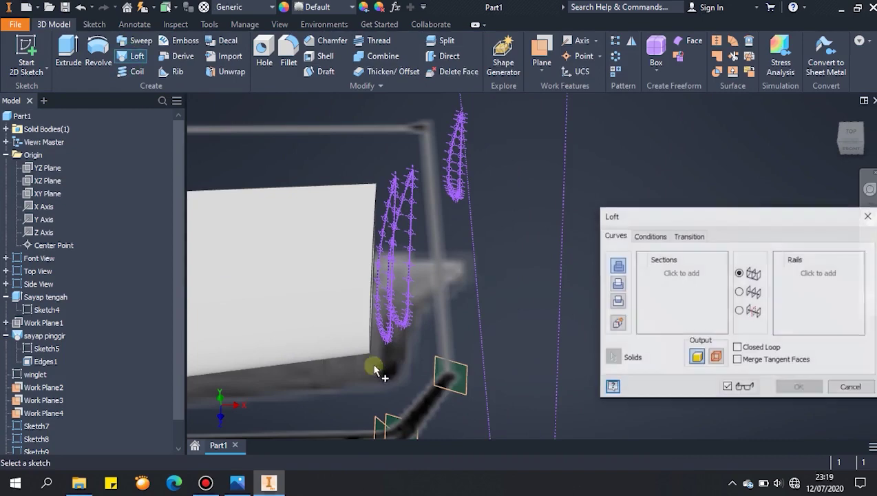
pyautogui.scroll(4, 371, 346)
pyautogui.click(364, 329)
pyautogui.press('Escape')
pyautogui.scroll(-3, 407, 330)
pyautogui.keyDown('shift'); pyautogui.moveTo(414, 337); pyautogui.dragTo(405, 354, button='middle'); pyautogui.keyUp('shift')
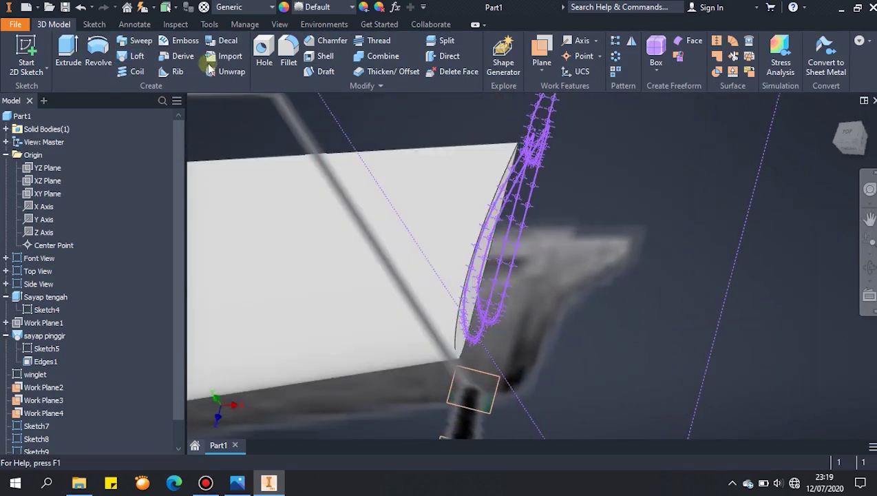
# Loft the winglet from the wing-tip edges through the three airfoil sketches on the winglet work planes
pyautogui.click(139, 60)
pyautogui.click(463, 345)
pyautogui.click(475, 341)
pyautogui.click(504, 274)
pyautogui.click(539, 157)
pyautogui.scroll(-4, 527, 262)
pyautogui.keyDown('shift'); pyautogui.moveTo(529, 263); pyautogui.dragTo(454, 227, button='middle'); pyautogui.keyUp('shift')
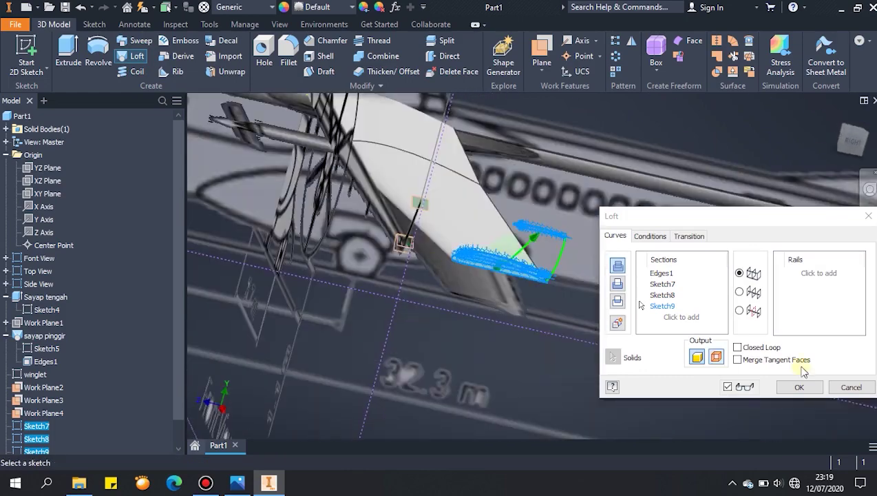
pyautogui.click(799, 387)
# Edit the loft's uppermost airfoil sketch, scale the airfoil about its trailing-edge point by about 0.4, and finish the sketch
pyautogui.scroll(-4, 602, 303)
pyautogui.moveTo(604, 304)
pyautogui.keyDown('shift'); pyautogui.mouseDown(button='middle')
pyautogui.moveTo(679, 322)
pyautogui.moveTo(572, 337)
pyautogui.mouseUp(button='middle'); pyautogui.keyUp('shift')
pyautogui.click(6, 425)
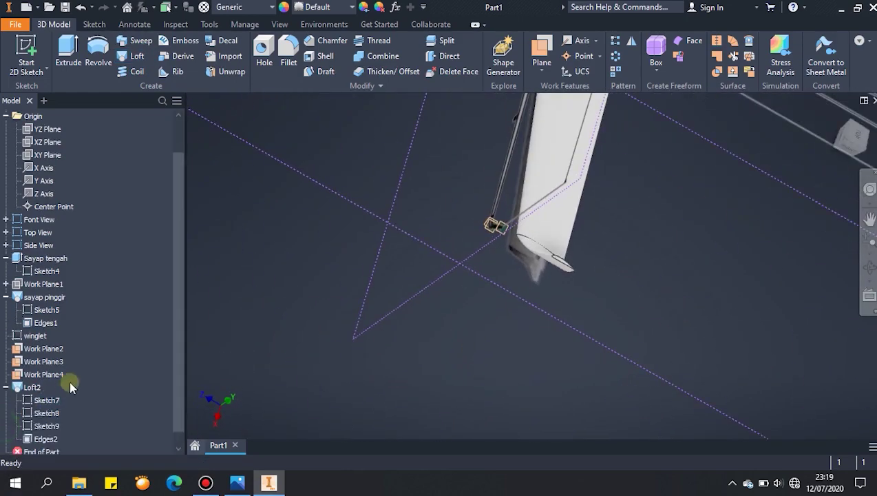
pyautogui.doubleClick(36, 414)
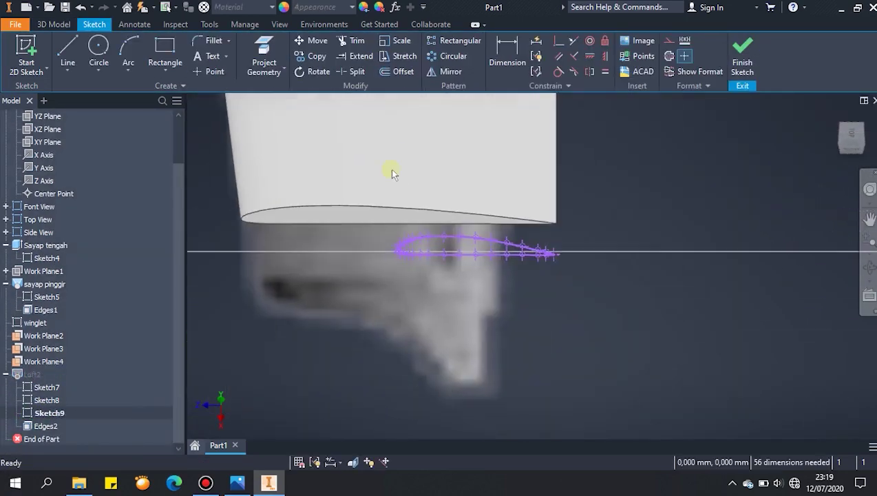
pyautogui.click(402, 41)
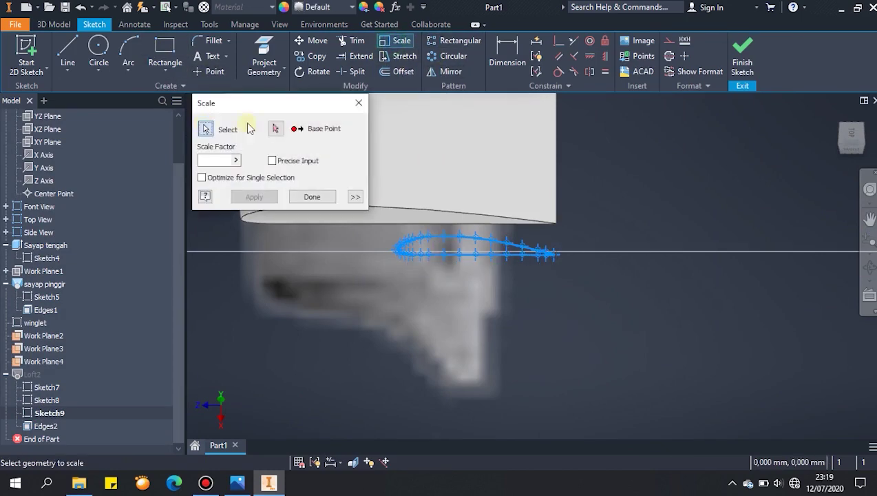
pyautogui.click(276, 129)
pyautogui.scroll(4, 559, 285)
pyautogui.click(535, 168)
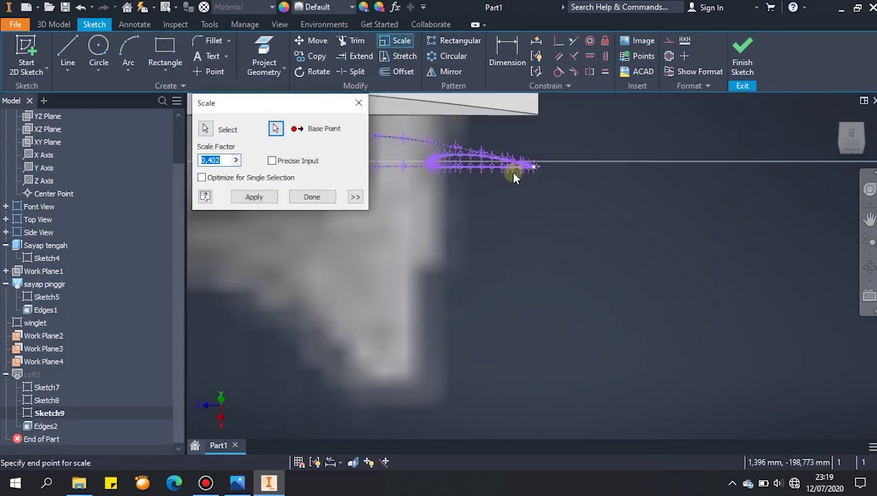
pyautogui.click(516, 173)
pyautogui.click(310, 194)
pyautogui.click(742, 61)
# Hide the reference image sketches and the winglet work planes so only the solid wing is displayed
pyautogui.moveTo(707, 290)
pyautogui.keyDown('shift'); pyautogui.mouseDown(button='middle')
pyautogui.moveTo(616, 303)
pyautogui.moveTo(783, 278)
pyautogui.moveTo(743, 253)
pyautogui.mouseUp(button='middle'); pyautogui.keyUp('shift')
pyautogui.rightClick(33, 234)
pyautogui.click(42, 310)
pyautogui.rightClick(22, 349)
pyautogui.click(54, 389)
pyautogui.scroll(-5, 428, 337)
pyautogui.keyDown('shift'); pyautogui.moveTo(434, 270); pyautogui.dragTo(541, 265, button='middle'); pyautogui.keyUp('shift')
pyautogui.click(854, 149)
pyautogui.click(871, 122)
pyautogui.keyDown('shift'); pyautogui.moveTo(701, 269); pyautogui.dragTo(650, 307, button='middle'); pyautogui.keyUp('shift')
pyautogui.moveTo(649, 307); pyautogui.dragTo(696, 276)
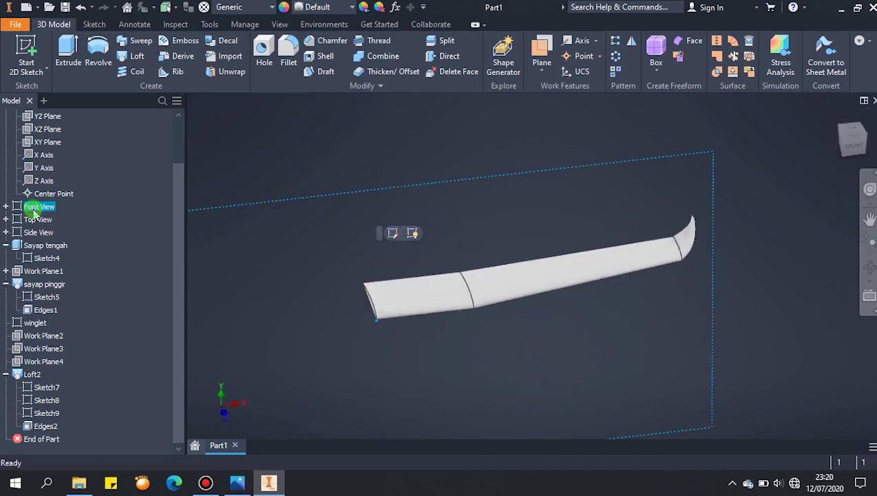
# Make the Font View, Top View and Side View reference sketches visible again
pyautogui.keyDown('shift'); pyautogui.click(34, 232); pyautogui.keyUp('shift')
pyautogui.rightClick(33, 231)
pyautogui.click(64, 334)
# Mirror the whole wing solid about the YZ Plane
pyautogui.scroll(5, 471, 334)
pyautogui.keyDown('shift'); pyautogui.moveTo(563, 292); pyautogui.dragTo(377, 309, button='middle'); pyautogui.keyUp('shift')
pyautogui.scroll(-6, 372, 309)
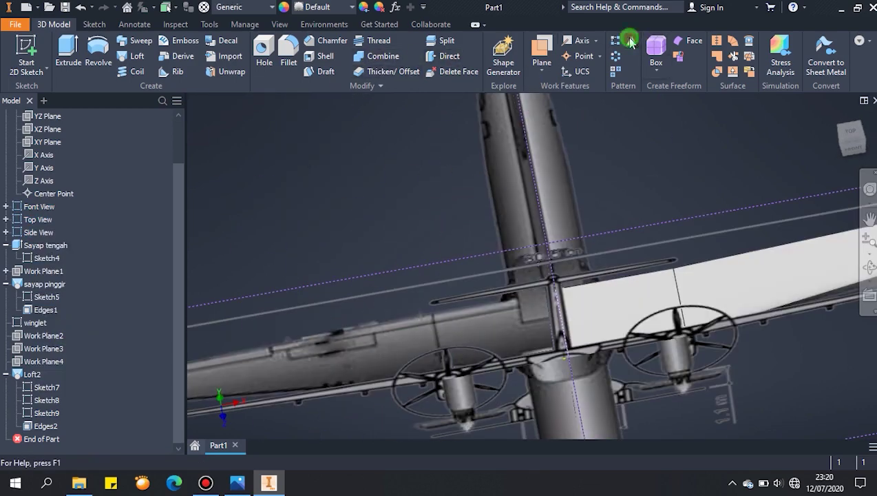
pyautogui.click(631, 42)
pyautogui.scroll(-3, 617, 292)
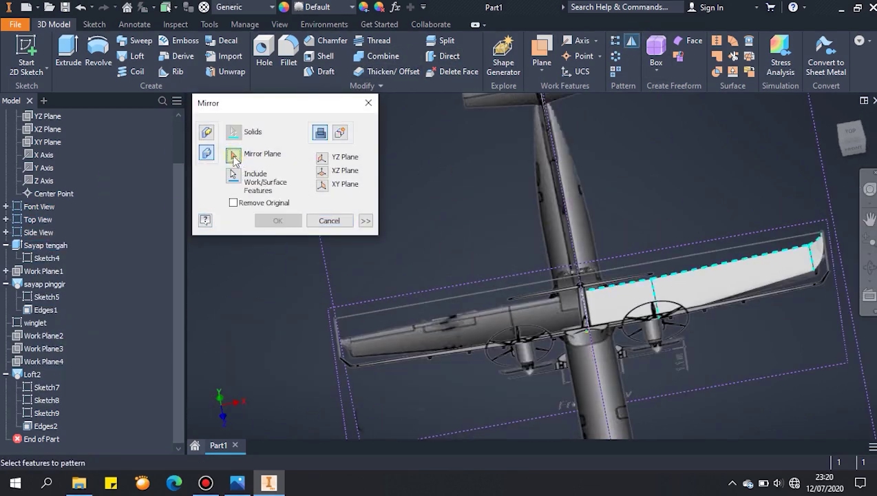
pyautogui.click(322, 159)
pyautogui.click(282, 220)
# Hide the three reference view sketches to inspect the mirrored wing, and restore their visibility
pyautogui.rightClick(26, 234)
pyautogui.click(58, 335)
pyautogui.scroll(3, 580, 275)
pyautogui.moveTo(580, 303)
pyautogui.keyDown('shift'); pyautogui.mouseDown(button='middle')
pyautogui.moveTo(579, 232)
pyautogui.moveTo(503, 265)
pyautogui.mouseUp(button='middle'); pyautogui.keyUp('shift')
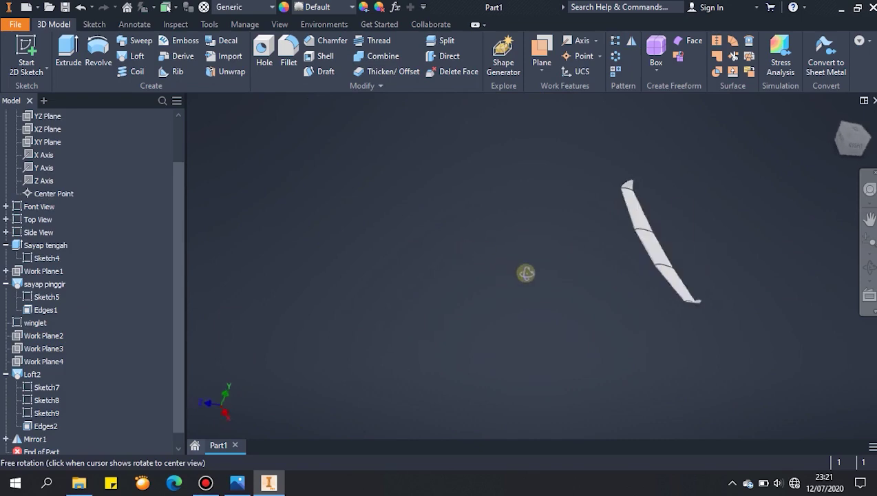
pyautogui.keyDown('shift'); pyautogui.click(31, 234); pyautogui.keyUp('shift')
pyautogui.rightClick(28, 233)
pyautogui.click(61, 336)
# Examine the complete wing against the aircraft reference images from several angles
pyautogui.scroll(4, 585, 296)
pyautogui.moveTo(585, 298)
pyautogui.keyDown('shift'); pyautogui.mouseDown(button='middle')
pyautogui.moveTo(597, 283)
pyautogui.moveTo(548, 302)
pyautogui.moveTo(539, 294)
pyautogui.moveTo(640, 300)
pyautogui.moveTo(584, 330)
pyautogui.mouseUp(button='middle'); pyautogui.keyUp('shift')
pyautogui.scroll(-10, 577, 308)
pyautogui.scroll(5, 576, 307)
pyautogui.scroll(4, 563, 302)
pyautogui.scroll(-4, 551, 320)
pyautogui.scroll(5, 675, 286)
pyautogui.keyDown('shift'); pyautogui.moveTo(689, 290); pyautogui.dragTo(758, 224, button='middle'); pyautogui.keyUp('shift')
# Create a work plane offset forward from the XY Plane, placed just behind the cockpit windows in the side view
pyautogui.click(850, 140)
pyautogui.scroll(5, 490, 309)
pyautogui.scroll(-6, 468, 305)
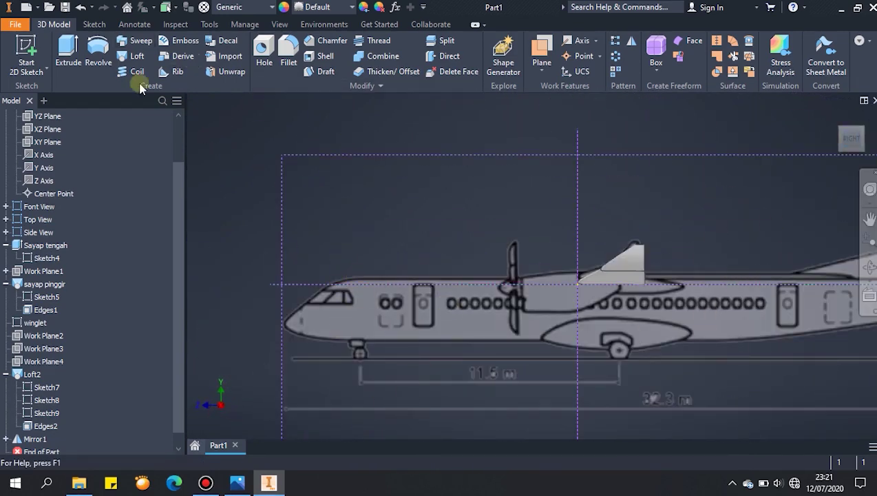
pyautogui.click(543, 53)
pyautogui.keyDown('shift'); pyautogui.moveTo(606, 120); pyautogui.dragTo(670, 134, button='middle'); pyautogui.keyUp('shift')
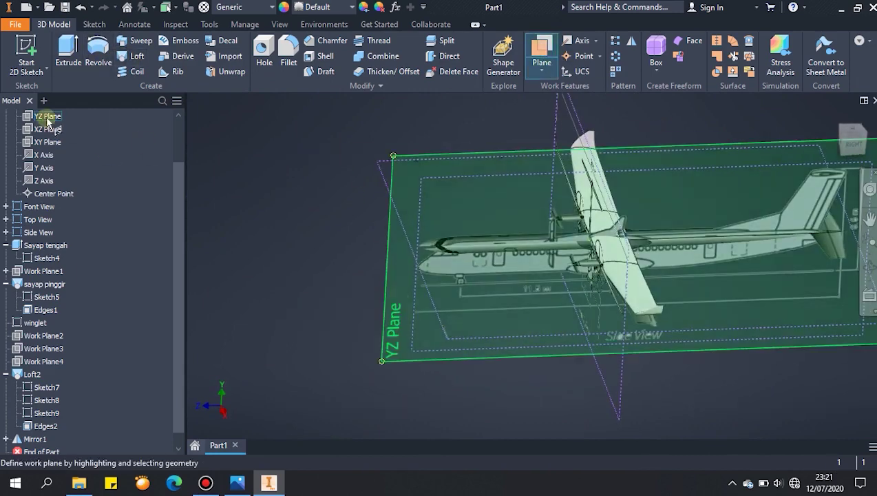
pyautogui.click(42, 142)
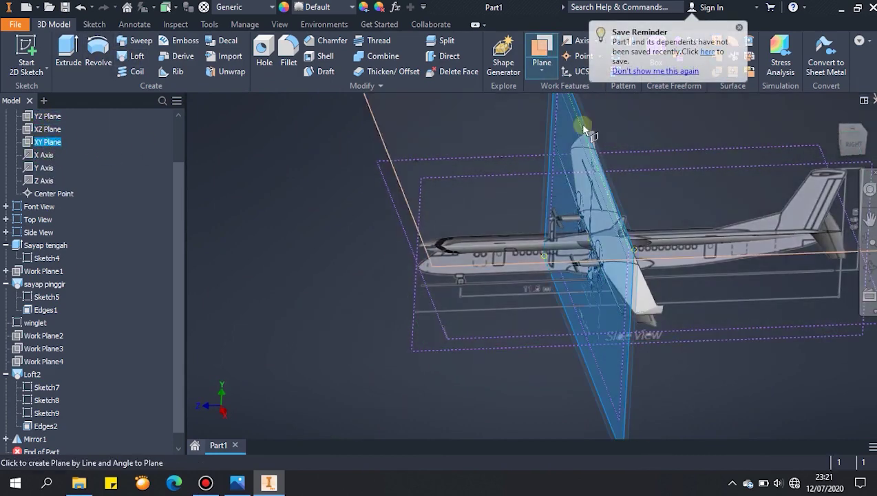
pyautogui.moveTo(632, 406); pyautogui.dragTo(517, 394)
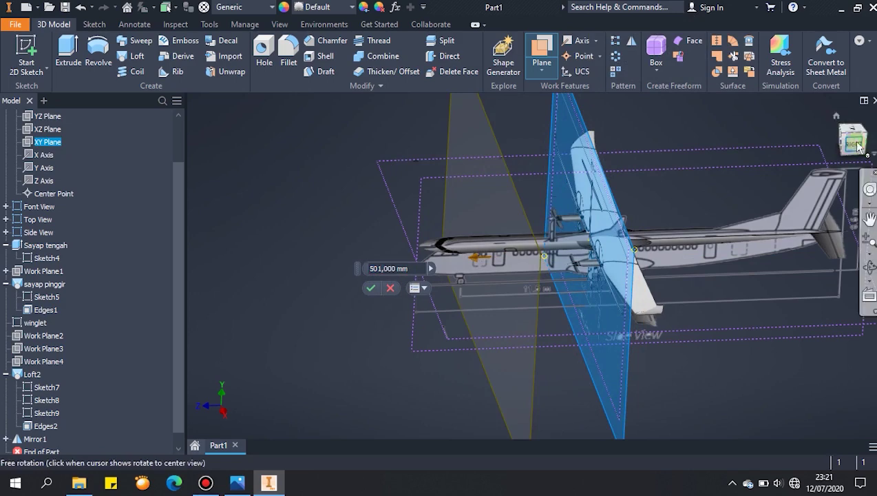
pyautogui.click(853, 144)
pyautogui.scroll(8, 431, 306)
pyautogui.moveTo(504, 296); pyautogui.dragTo(462, 306)
pyautogui.scroll(5, 461, 270)
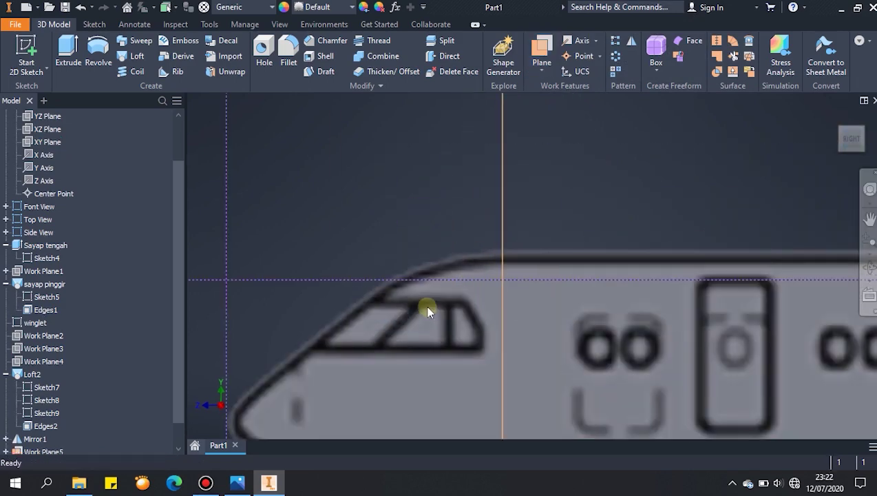
# Create another work plane offset rearward from the XY Plane, toward the tail of the fuselage
pyautogui.scroll(-9, 559, 164)
pyautogui.keyDown('shift'); pyautogui.moveTo(578, 224); pyautogui.dragTo(649, 246, button='middle'); pyautogui.keyUp('shift')
pyautogui.click(542, 52)
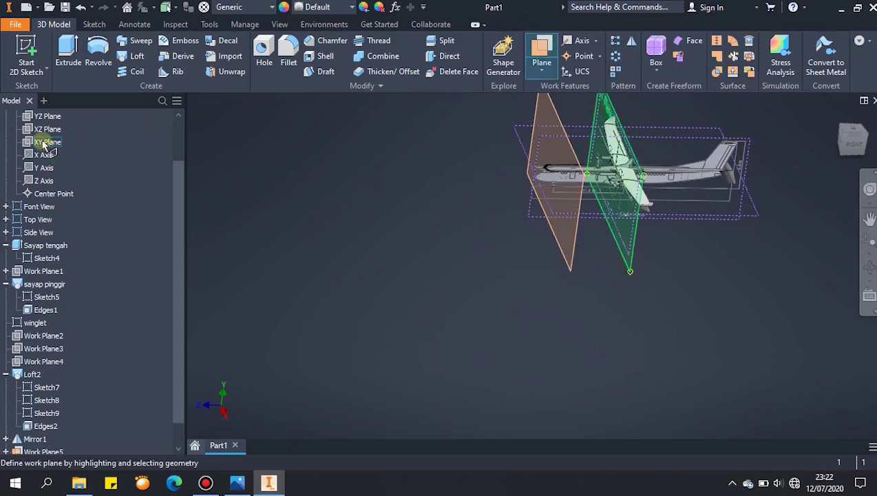
pyautogui.click(43, 143)
pyautogui.moveTo(625, 271); pyautogui.dragTo(709, 265)
pyautogui.click(853, 145)
pyautogui.scroll(5, 528, 329)
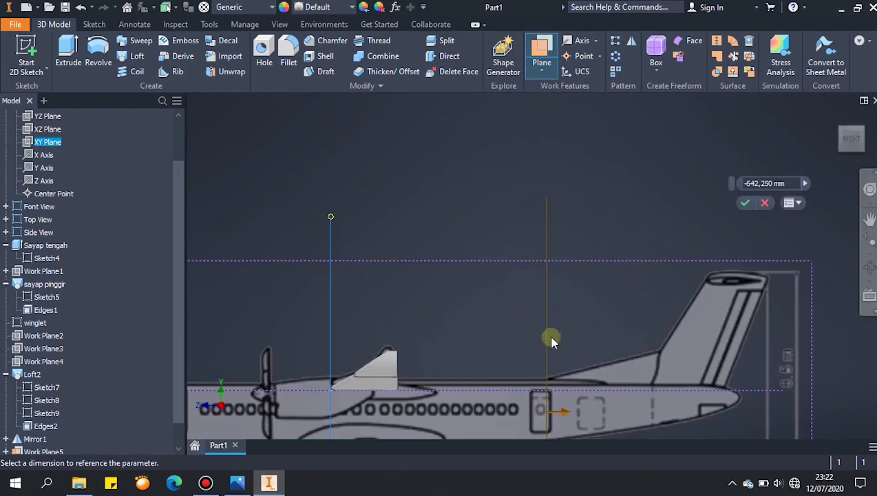
pyautogui.moveTo(569, 418); pyautogui.dragTo(572, 312, button='middle')
pyautogui.scroll(4, 571, 312)
pyautogui.scroll(-3, 572, 312)
pyautogui.moveTo(565, 302); pyautogui.dragTo(474, 330)
pyautogui.press('Right')
pyautogui.press('BackSpace')
pyautogui.press('BackSpace')
pyautogui.press('BackSpace')
pyautogui.press('BackSpace')
pyautogui.press('BackSpace')
pyautogui.press('BackSpace')
pyautogui.press('BackSpace')
pyautogui.press('BackSpace')
pyautogui.write('0')
pyautogui.press('Return')
# Start a sketch on the forward work plane and draw a centered ellipse over the fuselage outline, about 92 mm in half-width
pyautogui.scroll(-6, 489, 330)
pyautogui.scroll(3, 490, 330)
pyautogui.keyDown('shift'); pyautogui.moveTo(620, 326); pyautogui.dragTo(692, 355, button='middle'); pyautogui.keyUp('shift')
pyautogui.click(26, 56)
pyautogui.click(269, 210)
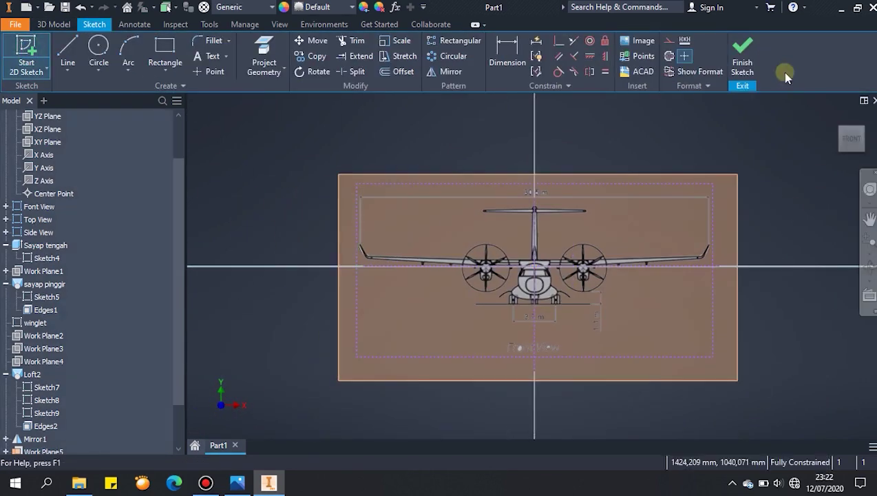
pyautogui.scroll(6, 625, 288)
pyautogui.moveTo(368, 217); pyautogui.dragTo(509, 252, button='middle')
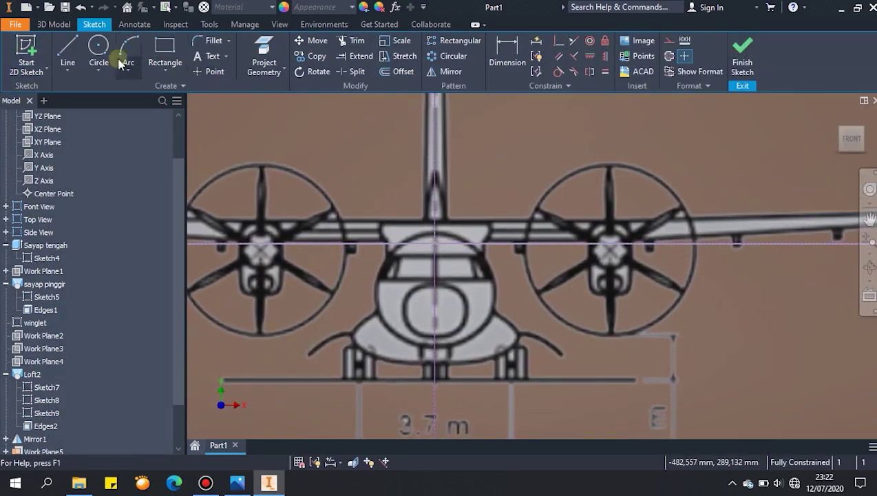
pyautogui.click(99, 70)
pyautogui.click(117, 145)
pyautogui.scroll(3, 436, 293)
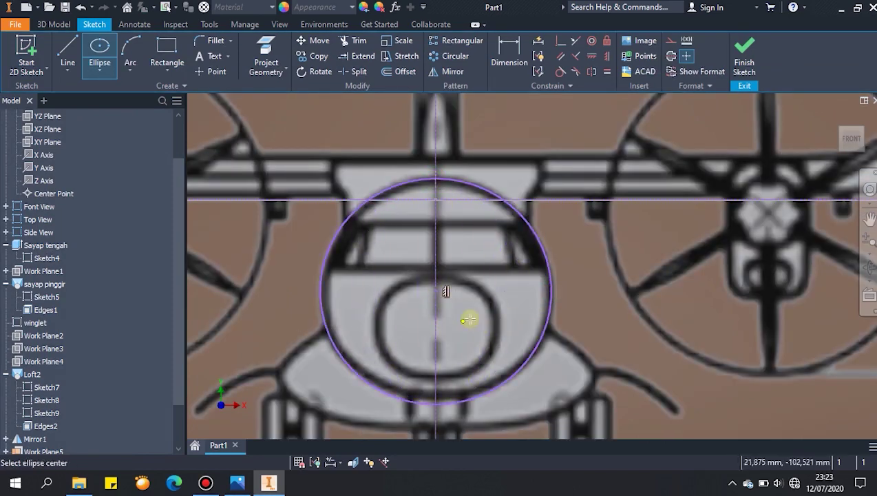
# Set the ellipse's vertical semi-axis to 90 mm, dimension its horizontal semi-axis, and finish the sketch
pyautogui.click(546, 259)
pyautogui.click(598, 250)
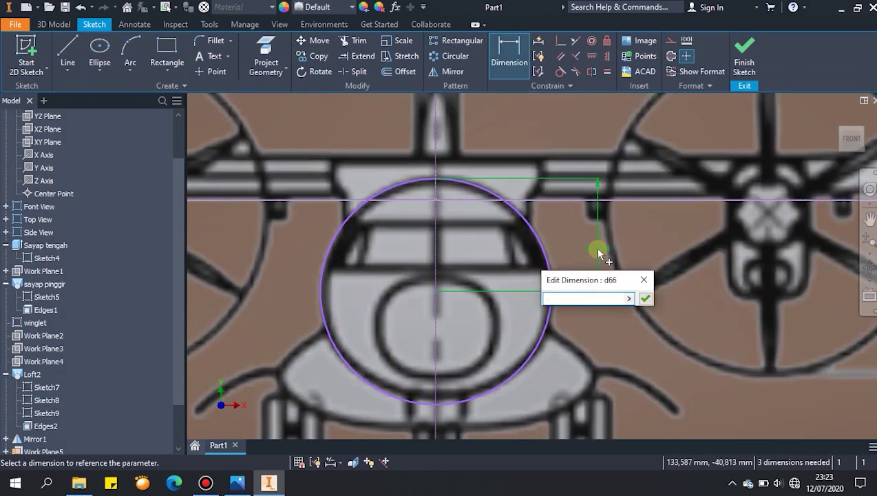
pyautogui.write('90')
pyautogui.press('Return')
pyautogui.moveTo(500, 428); pyautogui.dragTo(535, 358, button='middle')
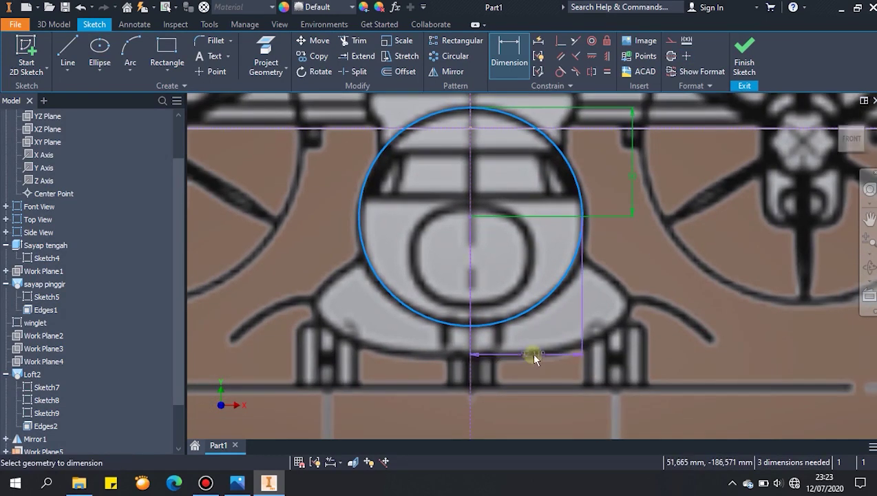
pyautogui.click(520, 359)
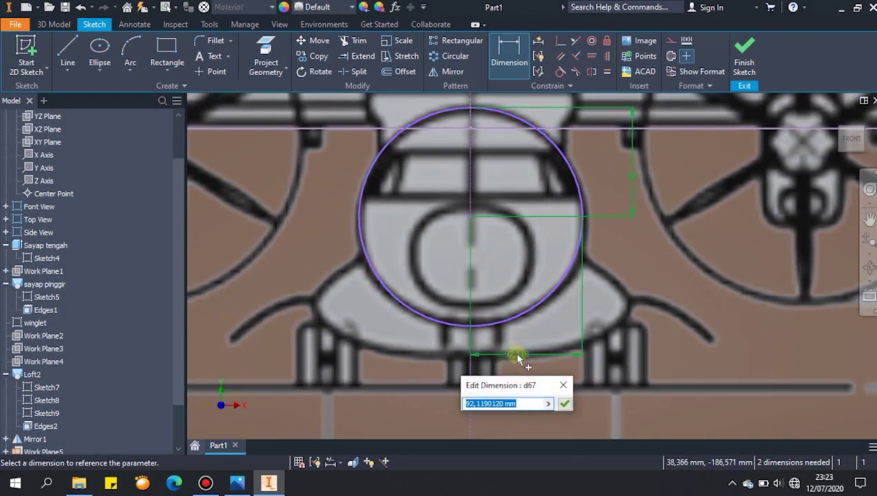
pyautogui.press('Return')
pyautogui.click(744, 58)
# Change the rear work plane's offset to -1140 mm so it passes through the tail end of the fuselage
pyautogui.moveTo(627, 272)
pyautogui.keyDown('shift'); pyautogui.mouseDown(button='middle')
pyautogui.moveTo(601, 314)
pyautogui.moveTo(692, 373)
pyautogui.mouseUp(button='middle'); pyautogui.keyUp('shift')
pyautogui.click(852, 136)
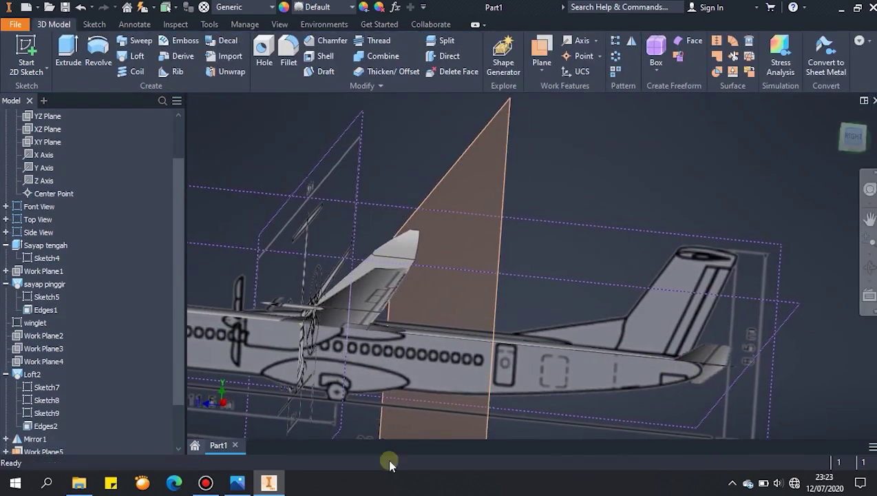
pyautogui.moveTo(179, 285); pyautogui.dragTo(174, 376)
pyautogui.doubleClick(22, 413)
pyautogui.scroll(-5, 473, 355)
pyautogui.moveTo(474, 355); pyautogui.dragTo(289, 409, button='middle')
pyautogui.scroll(-3, 385, 275)
pyautogui.moveTo(230, 329); pyautogui.dragTo(476, 315)
pyautogui.moveTo(578, 337); pyautogui.dragTo(555, 338)
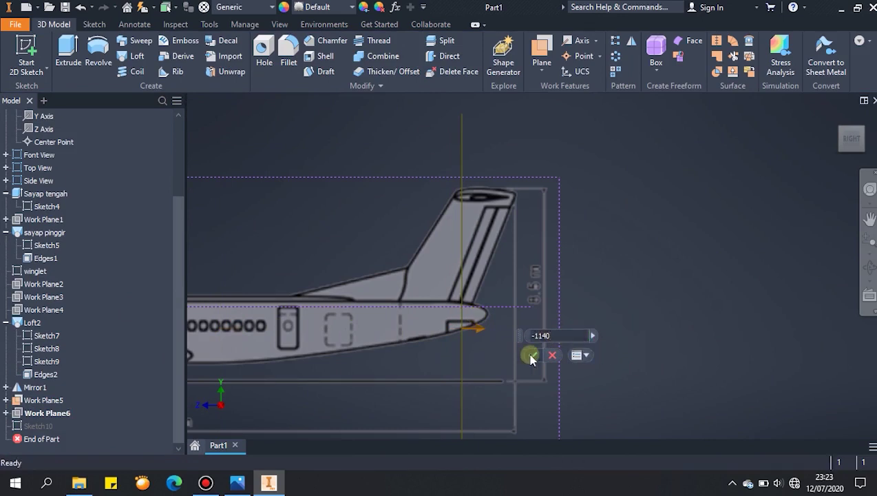
pyautogui.click(531, 354)
# Extrude the fuselage ellipse 1150 mm rearward from the forward work plane, joined to the wing
pyautogui.scroll(5, 529, 352)
pyautogui.keyDown('shift'); pyautogui.moveTo(513, 349); pyautogui.dragTo(532, 360, button='middle'); pyautogui.keyUp('shift')
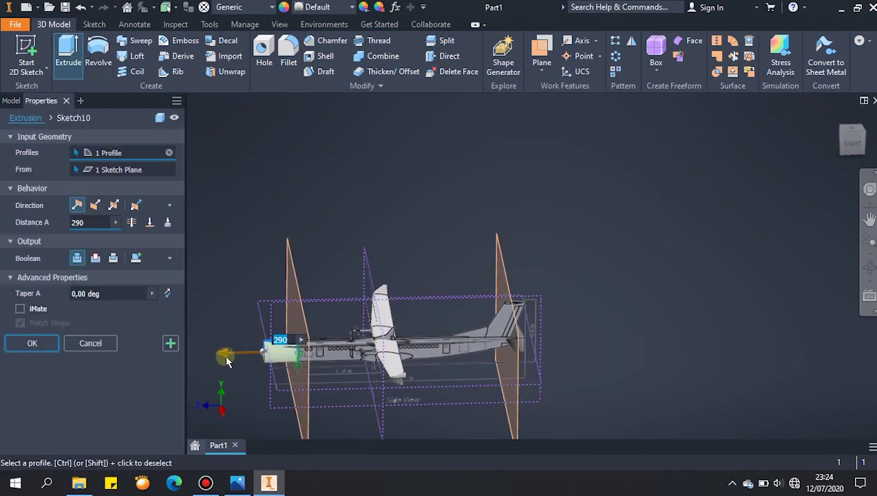
pyautogui.moveTo(225, 355); pyautogui.dragTo(418, 353)
pyautogui.click(850, 143)
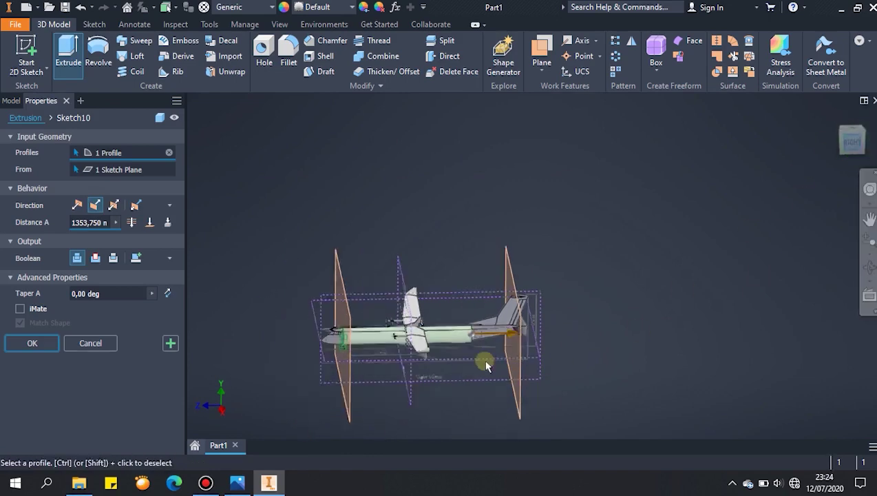
pyautogui.scroll(-5, 532, 276)
pyautogui.scroll(-5, 458, 274)
pyautogui.moveTo(442, 278); pyautogui.dragTo(664, 303, button='middle')
pyautogui.scroll(2, 666, 303)
pyautogui.moveTo(677, 245)
pyautogui.mouseDown()
pyautogui.moveTo(665, 236)
pyautogui.moveTo(673, 243)
pyautogui.mouseUp()
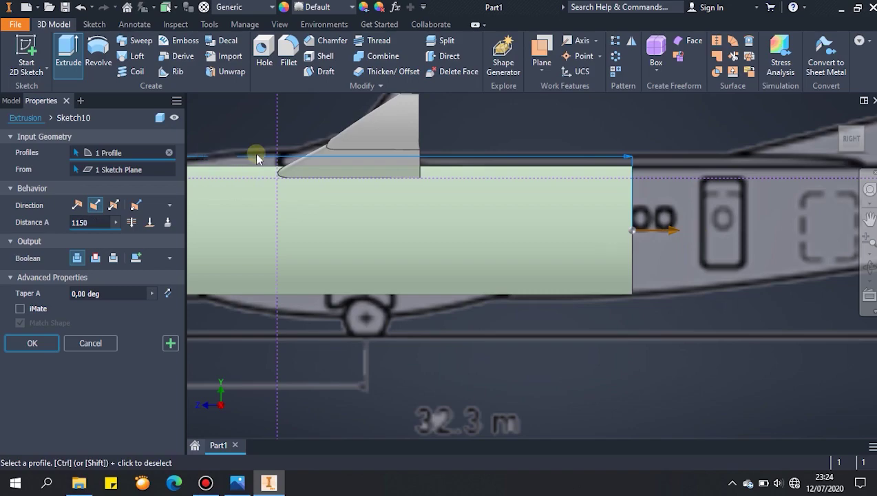
pyautogui.press('Return')
# Copy the ellipse sketch used by the fuselage extrusion
pyautogui.scroll(5, 406, 201)
pyautogui.keyDown('shift'); pyautogui.moveTo(568, 205); pyautogui.dragTo(509, 225, button='middle'); pyautogui.keyUp('shift')
pyautogui.click(5, 426)
pyautogui.rightClick(27, 439)
pyautogui.click(63, 233)
pyautogui.click(483, 267)
pyautogui.doubleClick(44, 439)
pyautogui.rightClick(31, 440)
pyautogui.click(559, 359)
pyautogui.click(745, 58)
pyautogui.rightClick(30, 441)
pyautogui.click(64, 238)
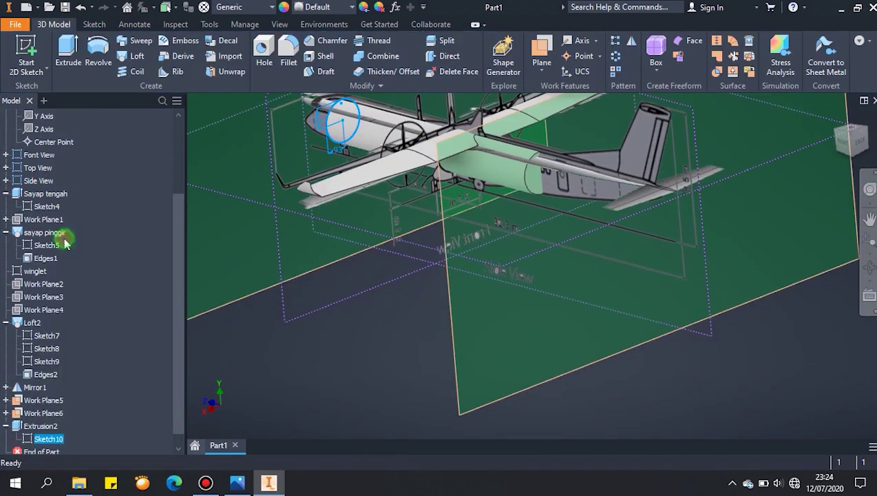
# Start a sketch on the tail work plane and paste the copied fuselage ellipse into it
pyautogui.click(33, 48)
pyautogui.click(454, 361)
pyautogui.scroll(3, 568, 275)
pyautogui.rightClick(603, 154)
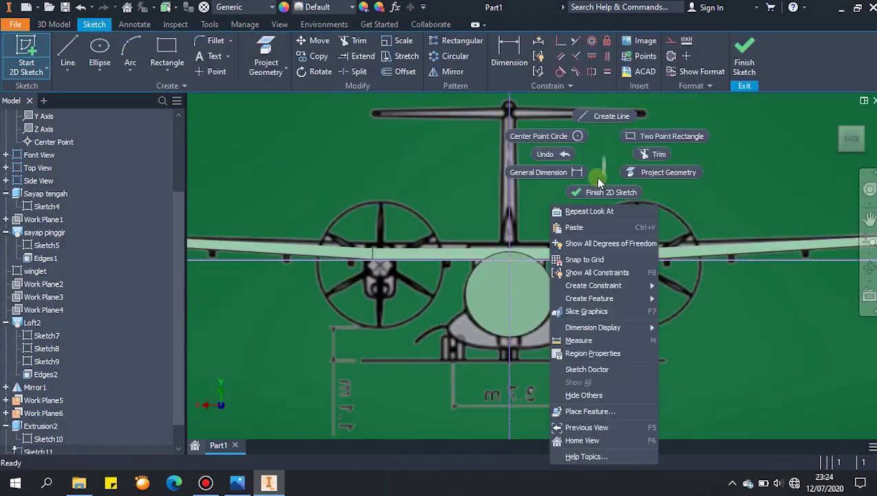
pyautogui.click(582, 229)
# Scale the pasted ellipse about its center point by a factor of about 0.54
pyautogui.scroll(-3, 612, 357)
pyautogui.keyDown('shift'); pyautogui.moveTo(640, 358); pyautogui.dragTo(628, 357, button='middle'); pyautogui.keyUp('shift')
pyautogui.scroll(4, 562, 299)
pyautogui.click(400, 41)
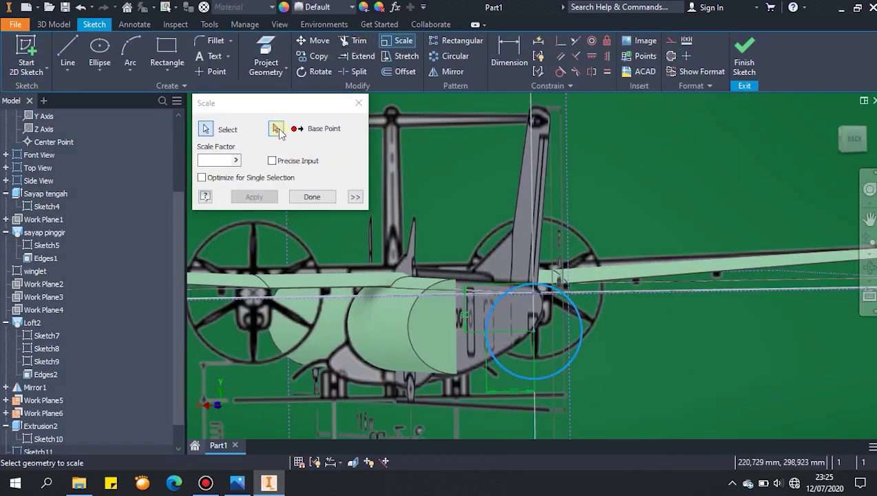
pyautogui.click(415, 270)
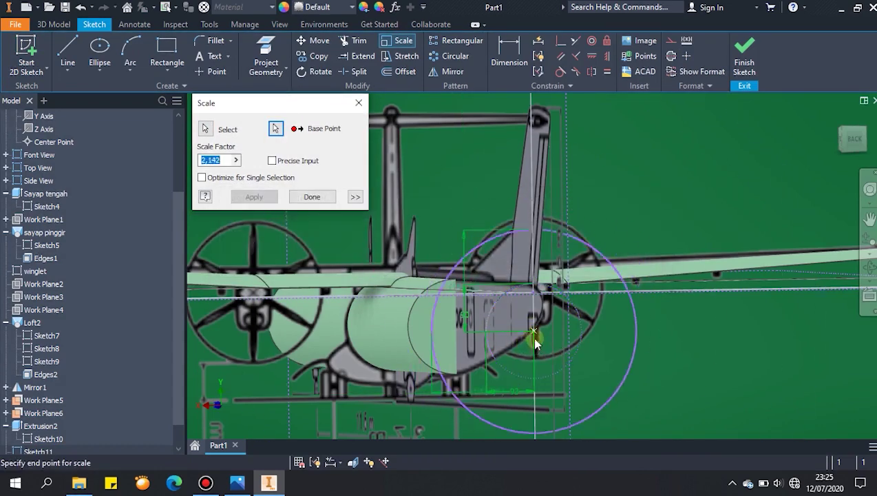
pyautogui.scroll(3, 534, 335)
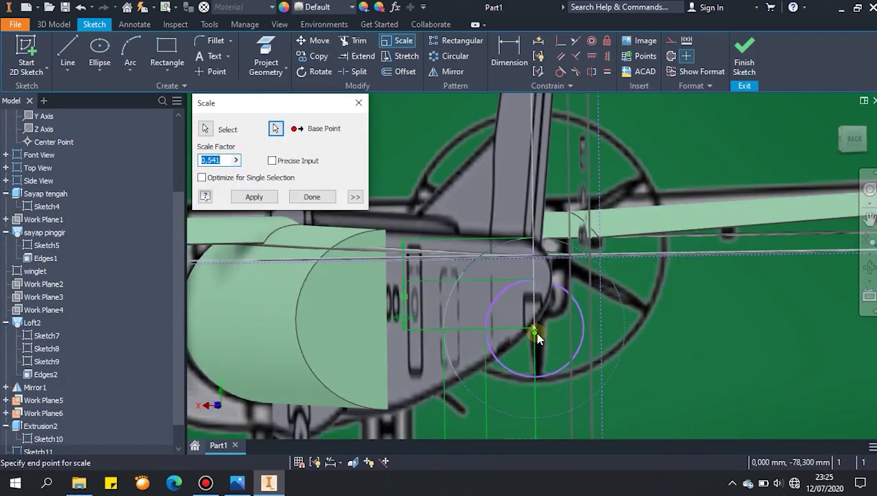
# Move the pasted ellipse up onto the tail outline, rescale it about its center to a half-width of about 39.6 mm and finish the sketch
pyautogui.click(318, 41)
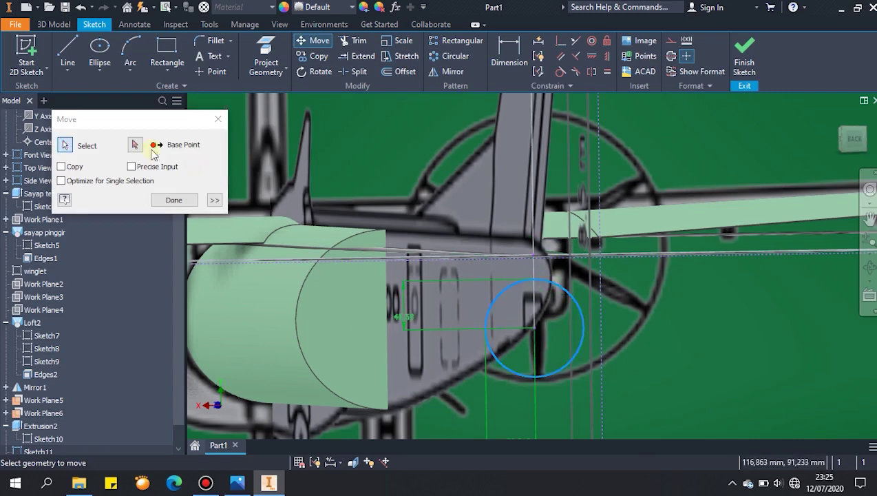
pyautogui.click(533, 330)
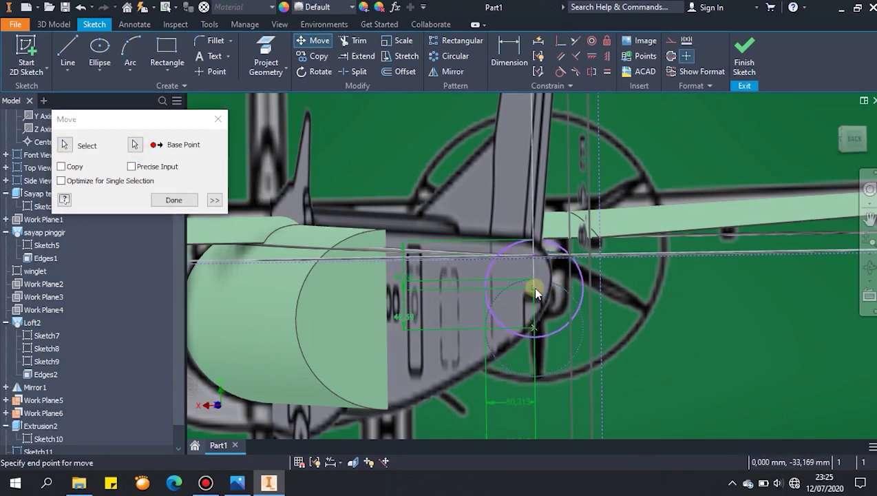
pyautogui.click(403, 41)
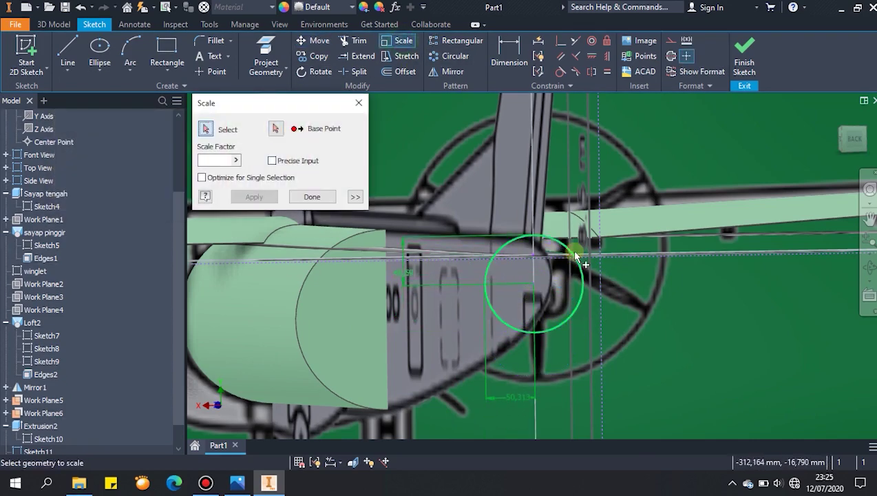
pyautogui.click(534, 285)
pyautogui.click(362, 266)
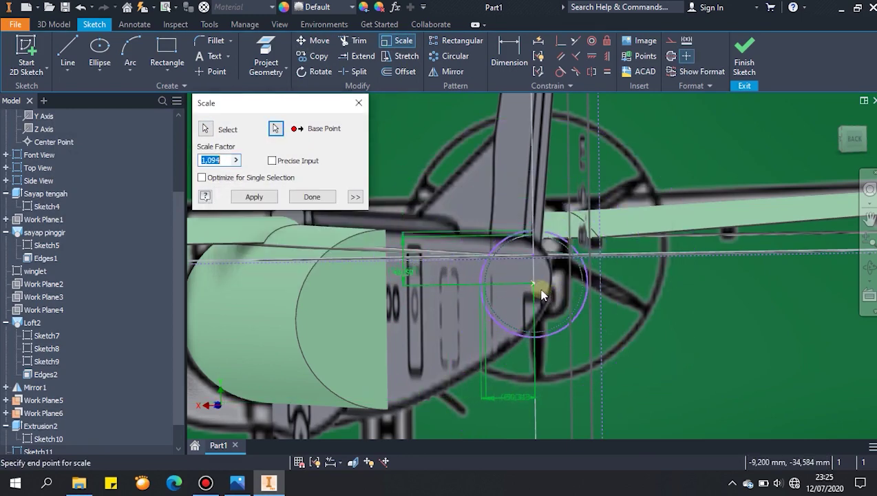
pyautogui.click(540, 294)
pyautogui.click(312, 197)
pyautogui.click(744, 58)
# Set up a loft from the rear edge of the fuselage extrusion to the scaled ellipse on the tail work plane
pyautogui.scroll(-5, 634, 298)
pyautogui.moveTo(634, 298)
pyautogui.keyDown('shift'); pyautogui.mouseDown(button='middle')
pyautogui.moveTo(649, 300)
pyautogui.moveTo(689, 265)
pyautogui.mouseUp(button='middle'); pyautogui.keyUp('shift')
pyautogui.click(137, 56)
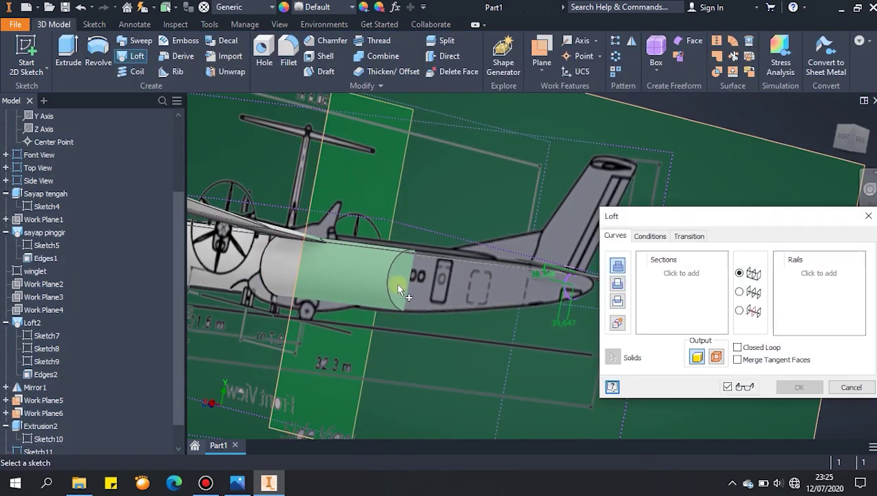
pyautogui.click(563, 307)
pyautogui.keyDown('shift'); pyautogui.moveTo(530, 332); pyautogui.dragTo(552, 349, button='middle'); pyautogui.keyUp('shift')
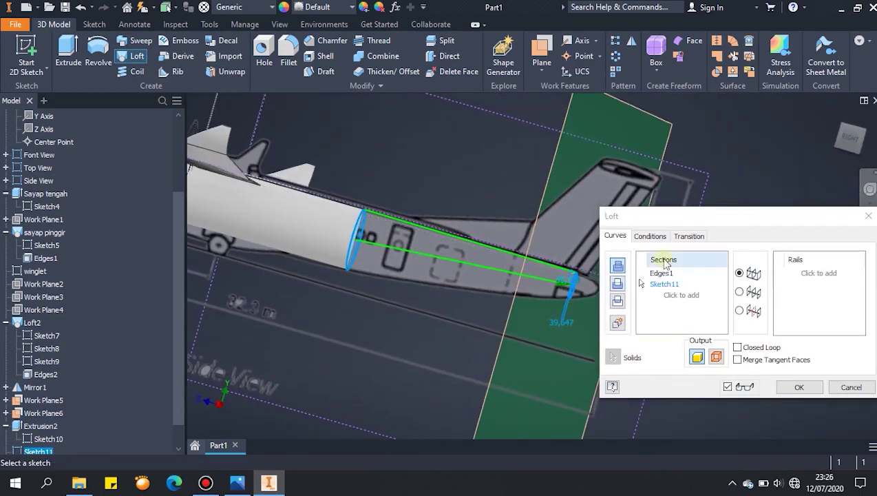
# Give the loft's fuselage edge section a tangent condition with a weight of 0.5 and create the rear fuselage loft
pyautogui.click(650, 237)
pyautogui.click(715, 272)
pyautogui.click(702, 286)
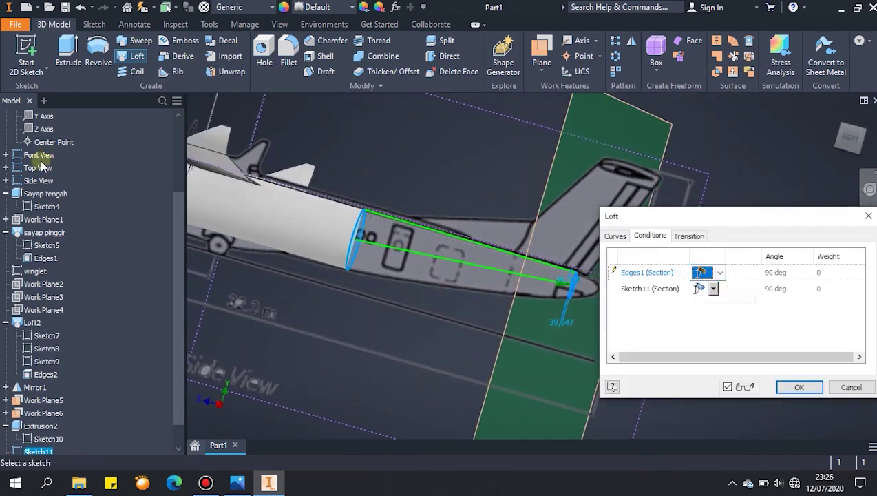
pyautogui.click(721, 273)
pyautogui.click(705, 303)
pyautogui.click(851, 139)
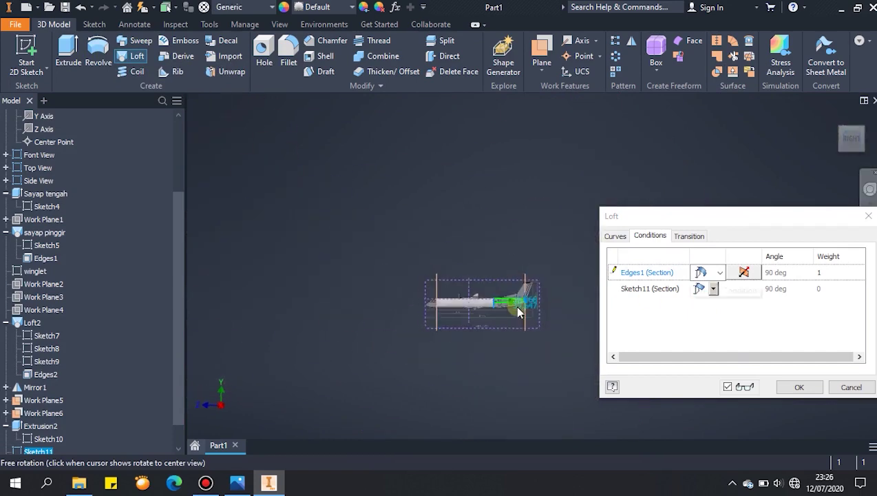
pyautogui.click(869, 139)
pyautogui.click(869, 139)
pyautogui.scroll(8, 542, 307)
pyautogui.moveTo(542, 307); pyautogui.dragTo(433, 326, button='middle')
pyautogui.scroll(1, 434, 327)
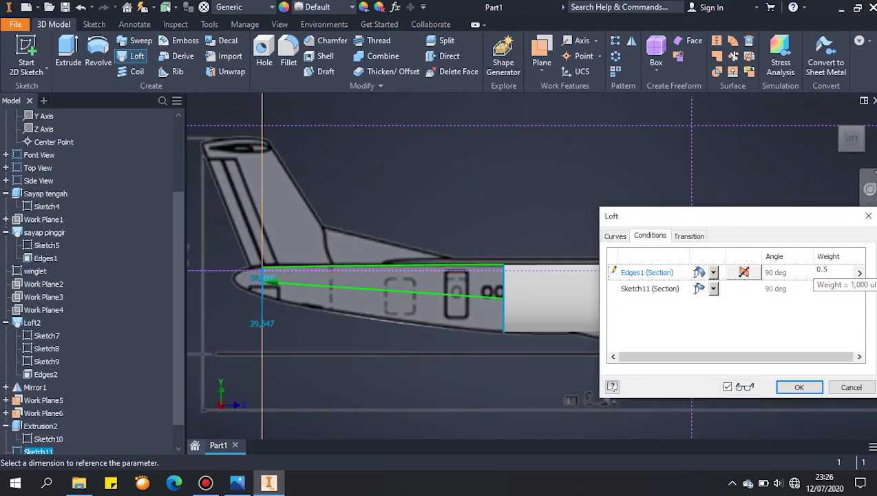
pyautogui.click(800, 386)
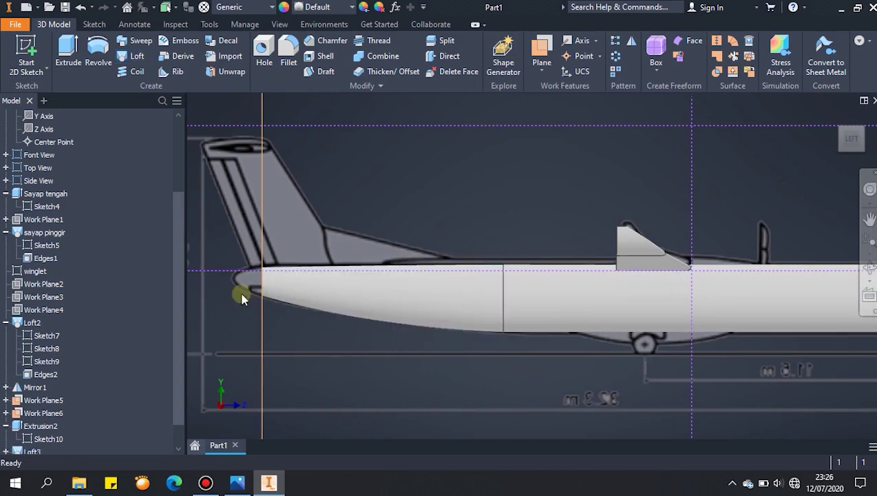
# Create a work plane offset rearward from the tail work plane, at the end of the tail cone in the side view
pyautogui.scroll(-3, 282, 316)
pyautogui.keyDown('shift'); pyautogui.moveTo(282, 316); pyautogui.dragTo(324, 318, button='middle'); pyautogui.keyUp('shift')
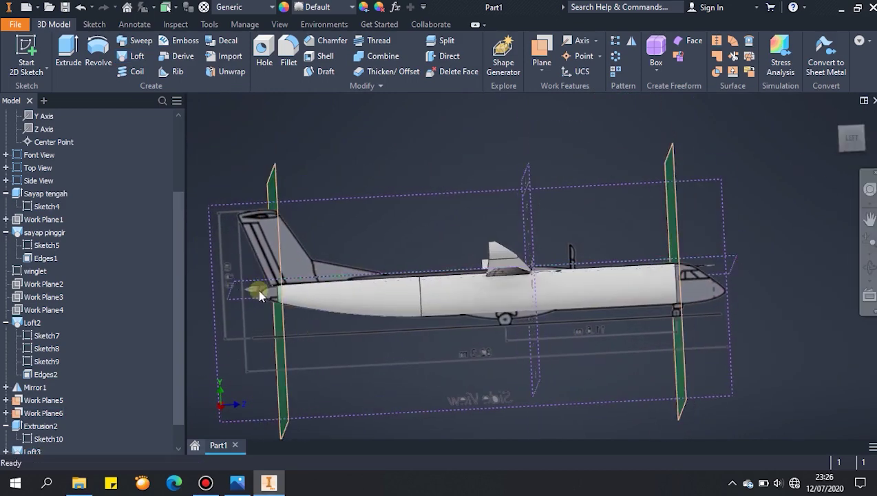
pyautogui.click(852, 139)
pyautogui.scroll(9, 531, 287)
pyautogui.click(542, 53)
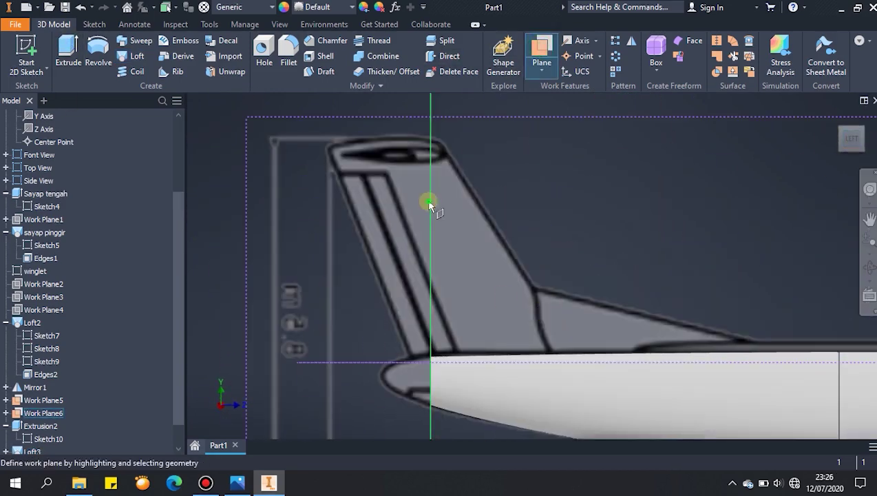
pyautogui.moveTo(429, 206); pyautogui.dragTo(381, 221)
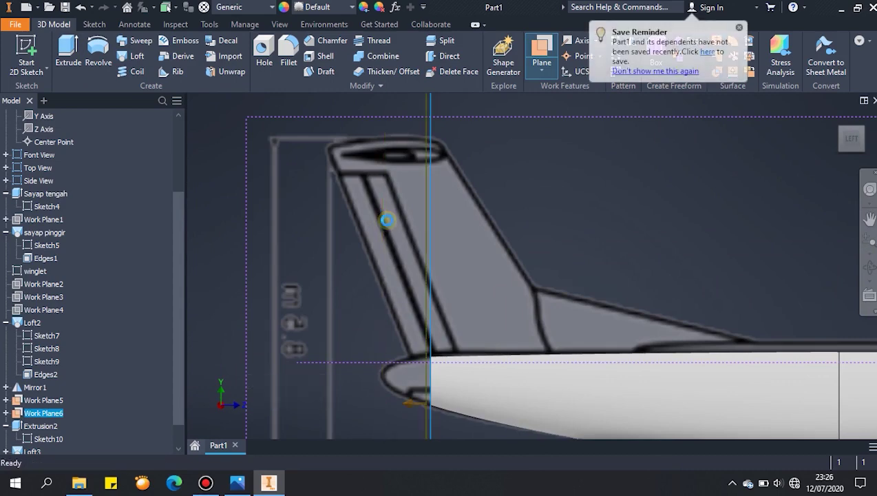
# On the new tail-tip work plane, sketch a vertical construction line about 21 mm long downward from the origin and finish the sketch
pyautogui.scroll(-5, 348, 248)
pyautogui.keyDown('shift'); pyautogui.moveTo(348, 248); pyautogui.dragTo(405, 197, button='middle'); pyautogui.keyUp('shift')
pyautogui.click(26, 56)
pyautogui.click(309, 137)
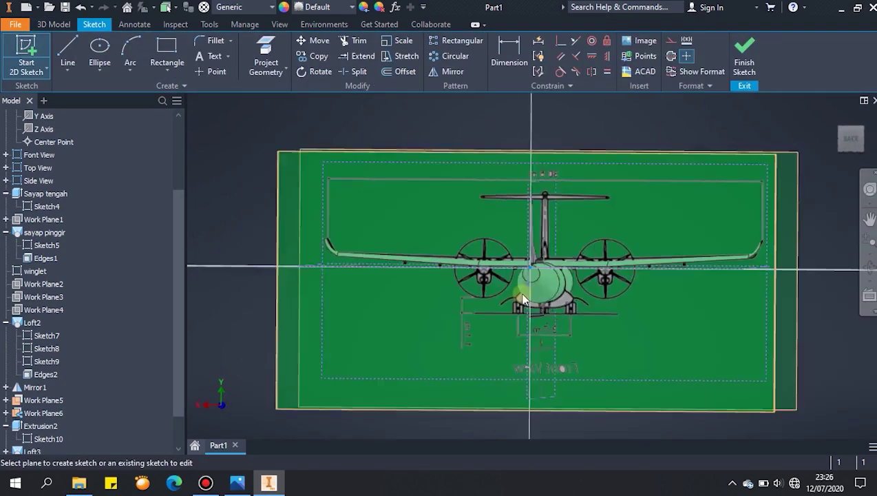
pyautogui.scroll(-3, 535, 272)
pyautogui.moveTo(536, 273)
pyautogui.keyDown('shift'); pyautogui.mouseDown(button='middle')
pyautogui.moveTo(585, 278)
pyautogui.moveTo(575, 267)
pyautogui.mouseUp(button='middle'); pyautogui.keyUp('shift')
pyautogui.click(68, 53)
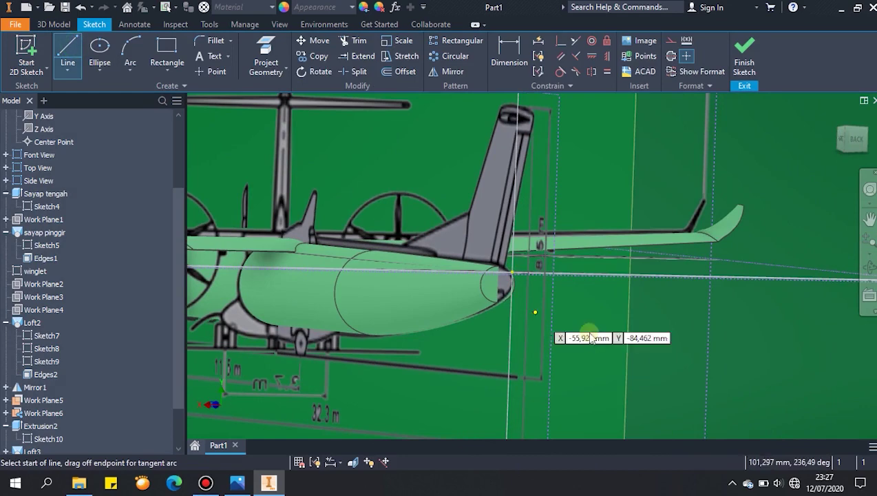
pyautogui.scroll(-3, 539, 237)
pyautogui.click(516, 233)
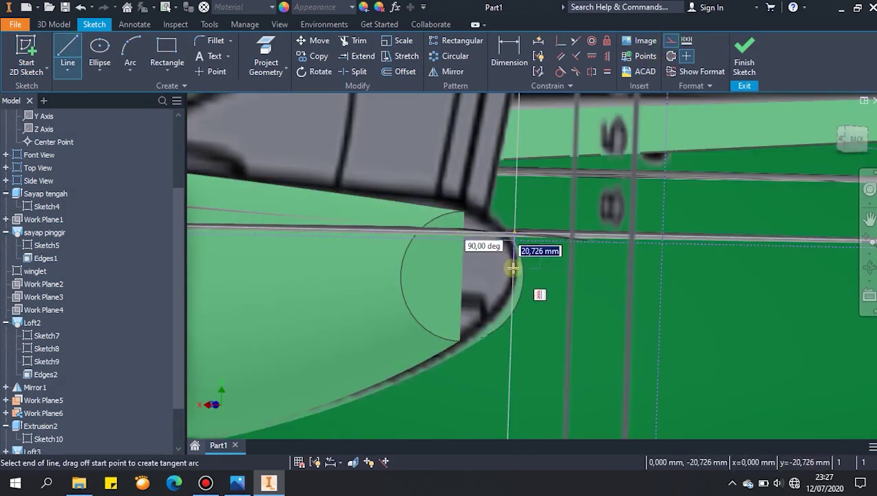
pyautogui.click(513, 268)
pyautogui.press('Escape')
pyautogui.click(686, 56)
pyautogui.click(746, 62)
# Loft a rounded tail tip from the fuselage's rear elliptical edge to the construction line's lower endpoint, using tangent end conditions
pyautogui.click(137, 57)
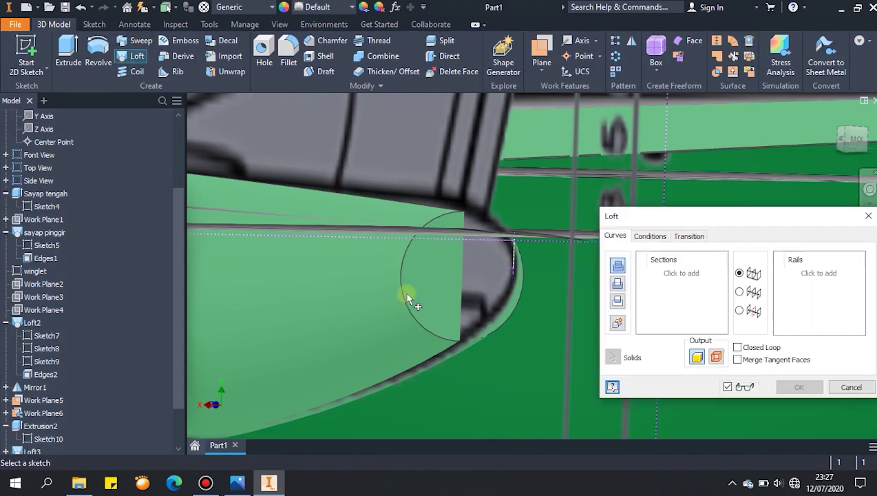
pyautogui.click(409, 298)
pyautogui.click(513, 268)
pyautogui.scroll(3, 510, 331)
pyautogui.keyDown('shift'); pyautogui.moveTo(510, 331); pyautogui.dragTo(578, 344, button='middle'); pyautogui.keyUp('shift')
pyautogui.click(650, 236)
pyautogui.click(718, 275)
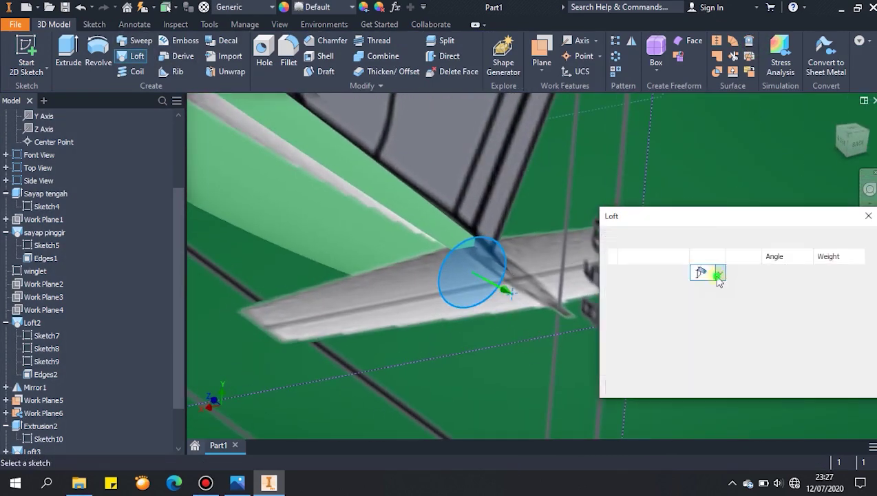
pyautogui.click(720, 289)
pyautogui.click(708, 315)
pyautogui.keyDown('shift'); pyautogui.moveTo(445, 339); pyautogui.dragTo(522, 308, button='middle'); pyautogui.keyUp('shift')
pyautogui.click(798, 387)
# Create a work plane offset forward from the front fuselage work plane, just behind the nose tip in the side view
pyautogui.scroll(3, 543, 327)
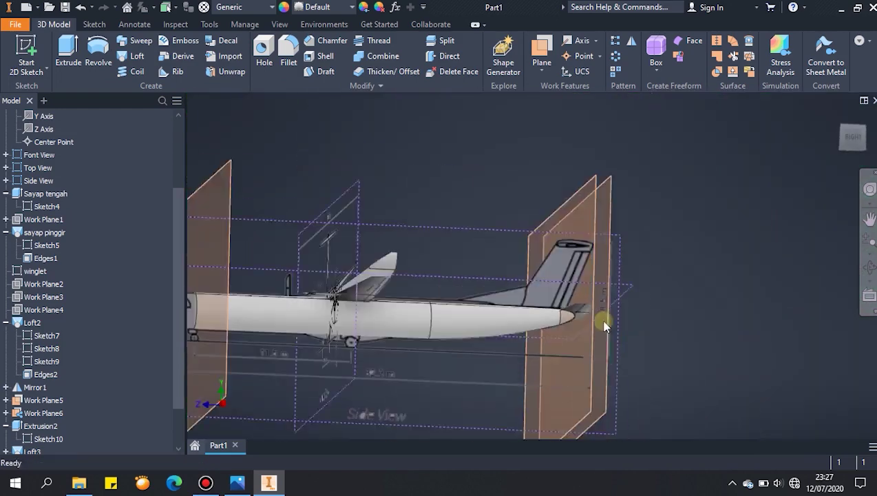
pyautogui.scroll(5, 594, 333)
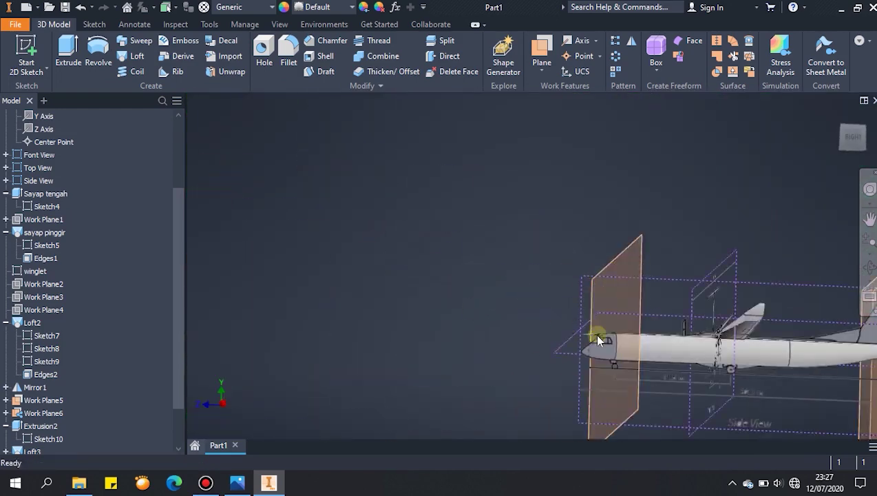
pyautogui.click(851, 140)
pyautogui.scroll(-5, 648, 292)
pyautogui.moveTo(617, 235); pyautogui.dragTo(515, 190, button='middle')
pyautogui.click(541, 55)
pyautogui.moveTo(521, 171); pyautogui.dragTo(449, 212)
pyautogui.press('Return')
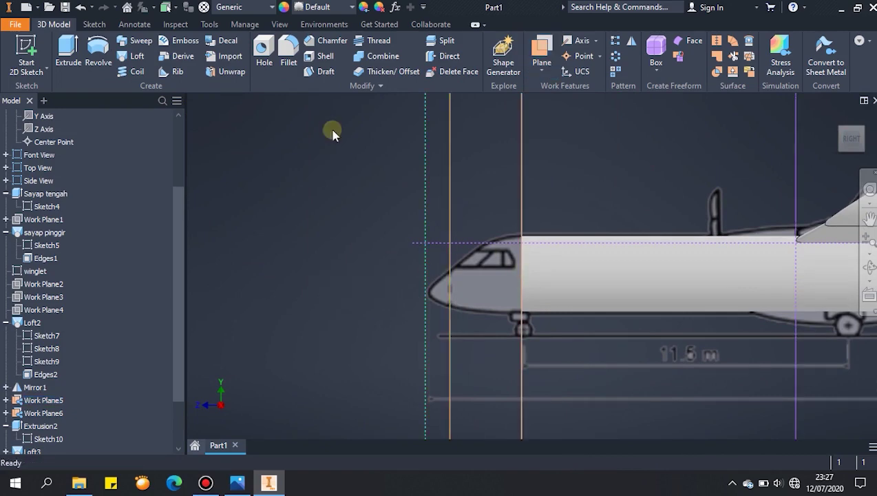
# Start a sketch on the new nose work plane and paste a copy of the Font View sketch into it
pyautogui.press('s')
pyautogui.click(451, 209)
pyautogui.scroll(5, 570, 290)
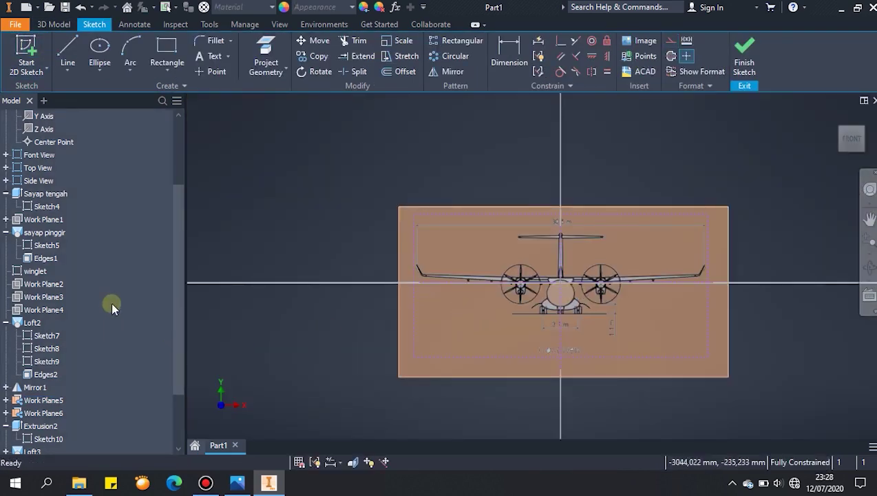
pyautogui.scroll(2, 654, 297)
pyautogui.keyDown('shift'); pyautogui.moveTo(725, 219); pyautogui.dragTo(701, 238, button='middle'); pyautogui.keyUp('shift')
pyautogui.scroll(-6, 619, 296)
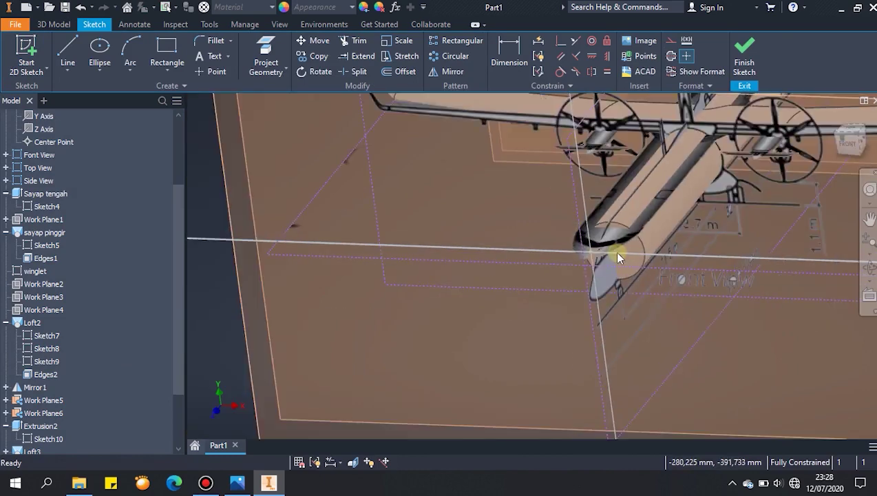
pyautogui.scroll(4, 614, 252)
pyautogui.rightClick(28, 156)
pyautogui.click(55, 174)
pyautogui.rightClick(30, 154)
pyautogui.click(389, 259)
pyautogui.click(849, 143)
pyautogui.rightClick(619, 277)
pyautogui.click(623, 229)
pyautogui.moveTo(201, 358); pyautogui.dragTo(411, 313, button='middle')
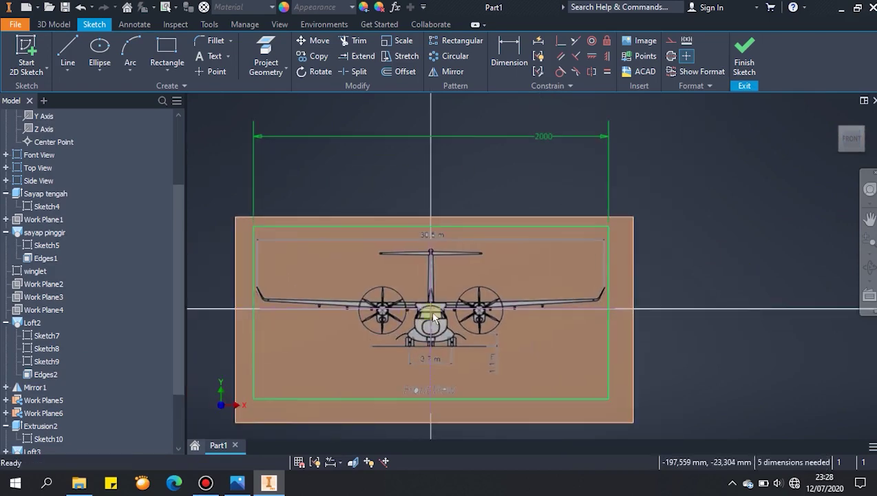
# Trace the fuselage outline with an ellipse and the nose oval with a smaller one, about 47 mm in half-width and centered about 105 mm below the origin
pyautogui.scroll(-6, 433, 319)
pyautogui.click(98, 53)
pyautogui.scroll(-3, 399, 322)
pyautogui.click(455, 326)
pyautogui.click(568, 327)
pyautogui.click(456, 219)
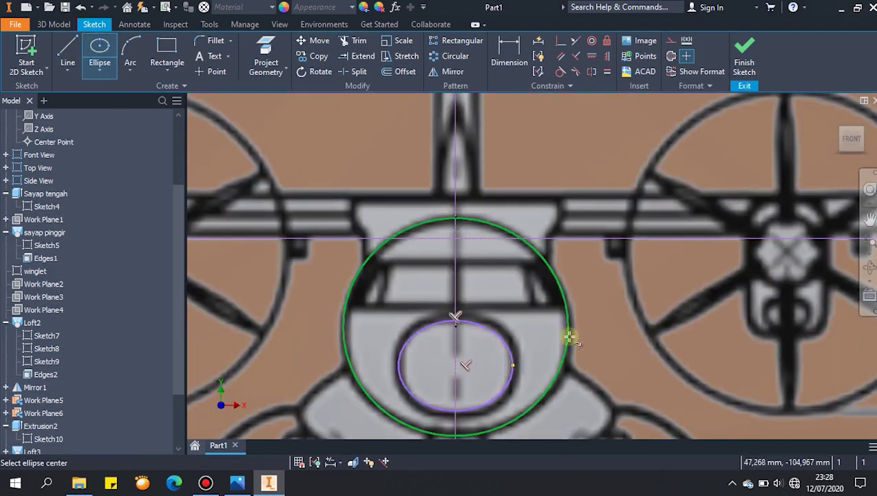
# Delete the pasted front-view reference geometry from the nose sketch and finish the sketch
pyautogui.scroll(6, 565, 335)
pyautogui.press('Escape')
pyautogui.moveTo(499, 198); pyautogui.dragTo(356, 288)
pyautogui.press('Delete')
pyautogui.click(745, 57)
# Reopen the nose sketch to delete the larger ellipse and the leftover stray point, keeping only the small nose ellipse
pyautogui.scroll(3, 490, 325)
pyautogui.scroll(-3, 88, 428)
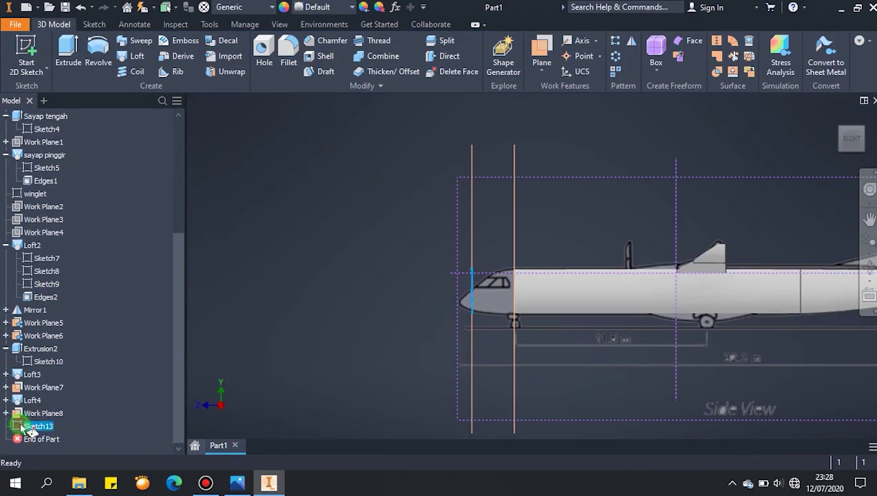
pyautogui.doubleClick(20, 426)
pyautogui.press('Delete')
pyautogui.click(744, 58)
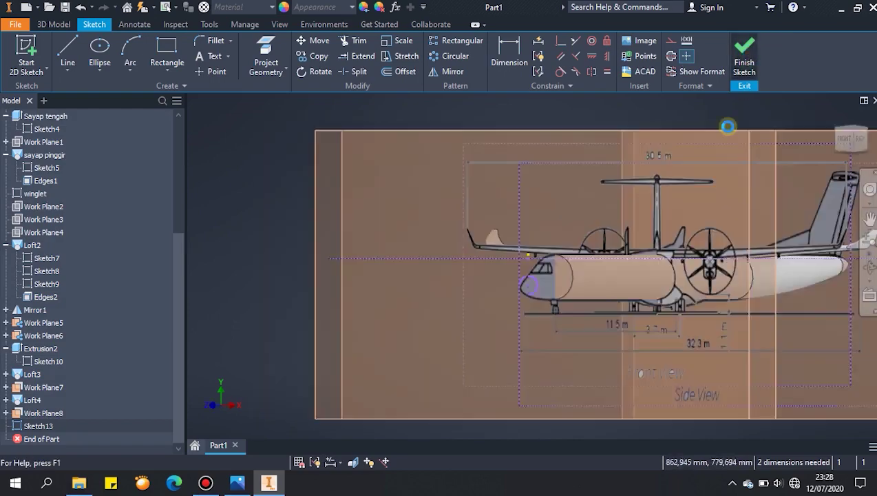
pyautogui.doubleClick(25, 425)
pyautogui.moveTo(475, 206); pyautogui.dragTo(577, 255)
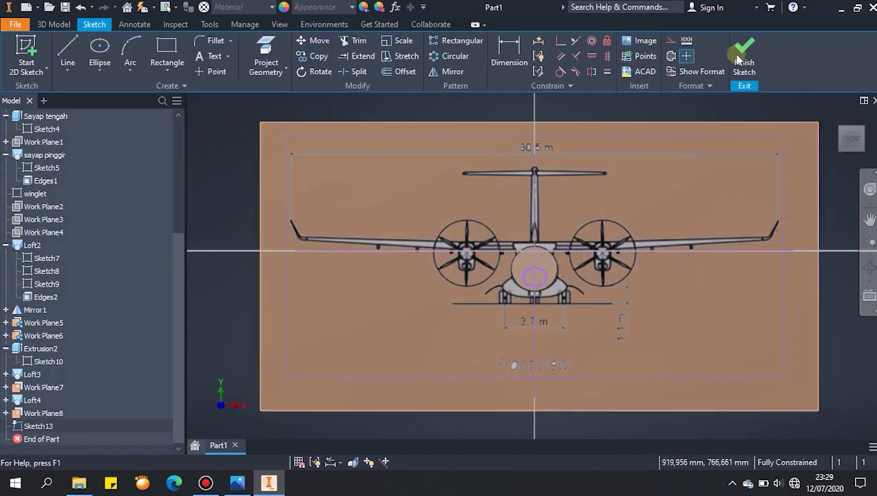
pyautogui.click(756, 60)
# Loft the nose section from the fuselage's front edge to the small nose ellipse, with a tangent condition at the fuselage edge
pyautogui.moveTo(653, 334)
pyautogui.keyDown('shift'); pyautogui.mouseDown(button='middle')
pyautogui.moveTo(677, 350)
pyautogui.moveTo(655, 310)
pyautogui.mouseUp(button='middle'); pyautogui.keyUp('shift')
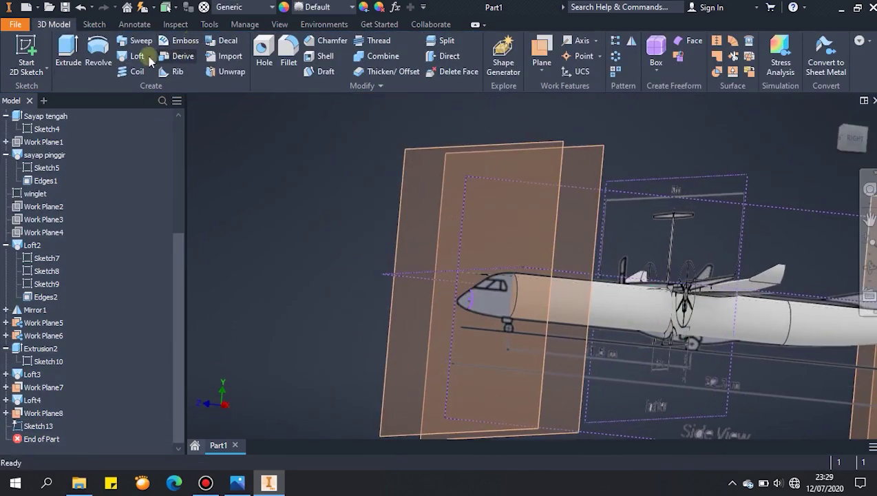
pyautogui.click(136, 57)
pyautogui.click(473, 307)
pyautogui.scroll(3, 477, 317)
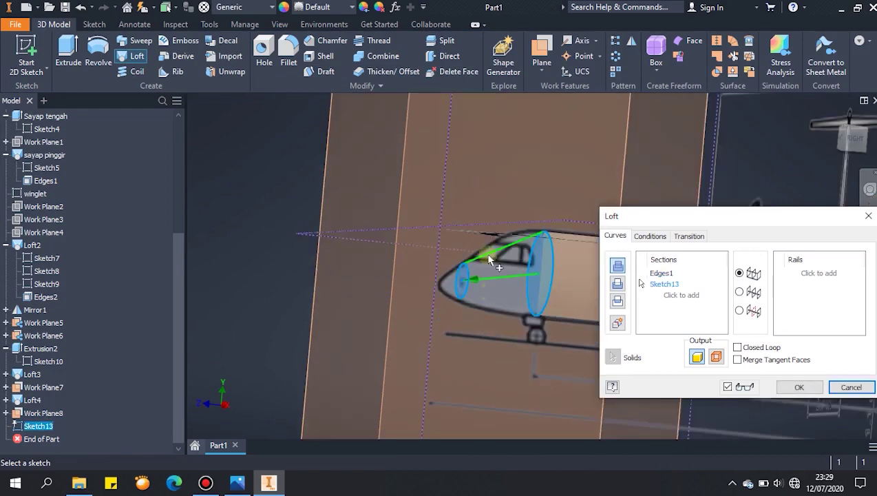
pyautogui.click(651, 238)
pyautogui.click(719, 273)
pyautogui.click(705, 301)
pyautogui.keyDown('shift'); pyautogui.moveTo(543, 301); pyautogui.dragTo(591, 327, button='middle'); pyautogui.keyUp('shift')
pyautogui.click(809, 392)
# Create a work plane offset forward from the nose ellipse's work plane, at the nose tip in the side view
pyautogui.scroll(-3, 544, 313)
pyautogui.scroll(3, 578, 327)
pyautogui.moveTo(575, 326); pyautogui.dragTo(551, 326, button='middle')
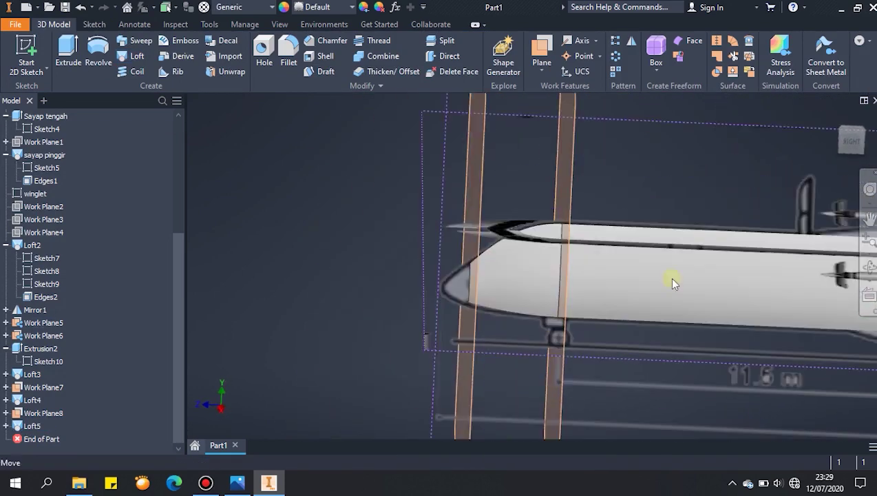
pyautogui.click(852, 142)
pyautogui.scroll(5, 447, 297)
pyautogui.click(547, 51)
pyautogui.moveTo(472, 223); pyautogui.dragTo(455, 248)
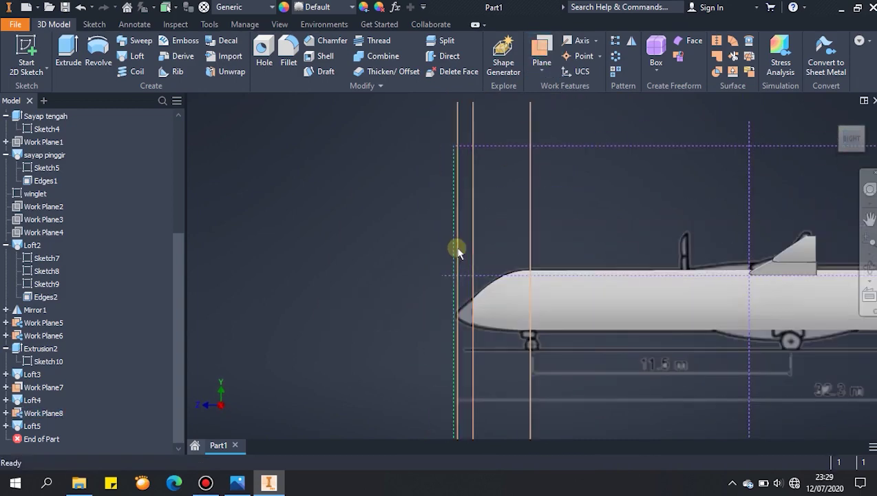
# Sketch a nose-tip point on the new work plane, vertically below the origin where the reference nose ends, and finish the sketch
pyautogui.click(459, 123)
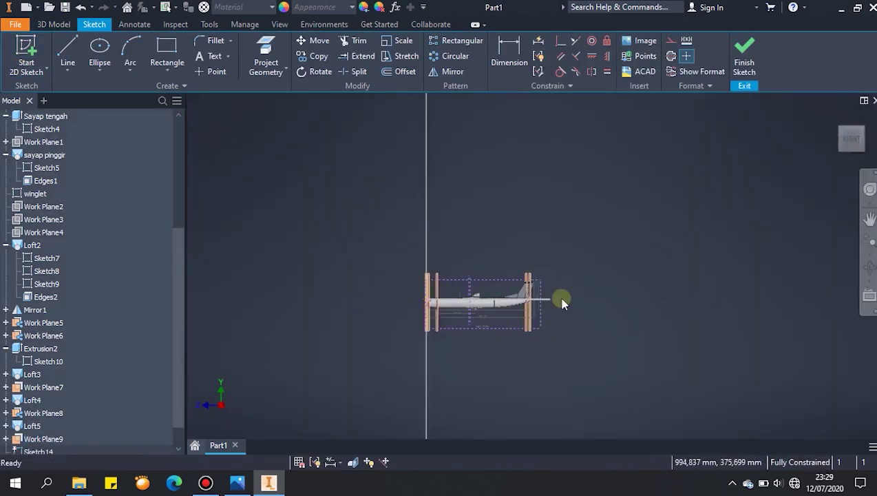
pyautogui.click(840, 140)
pyautogui.scroll(10, 432, 303)
pyautogui.click(68, 55)
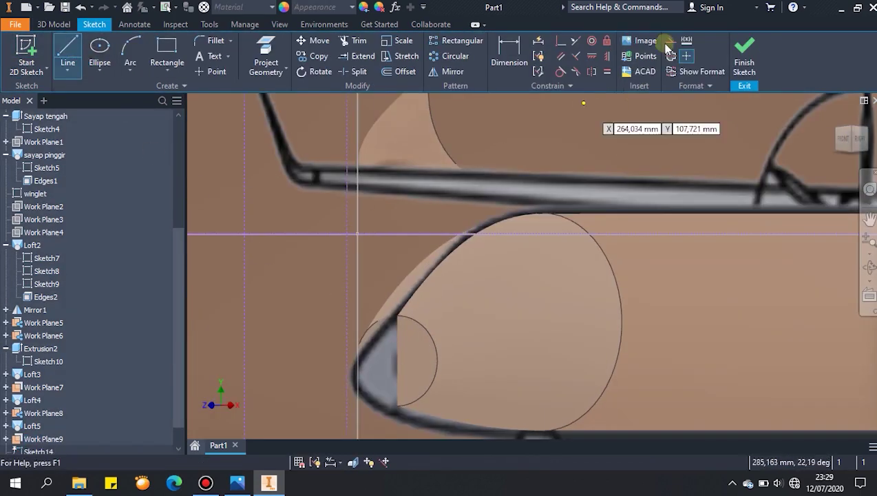
pyautogui.click(358, 235)
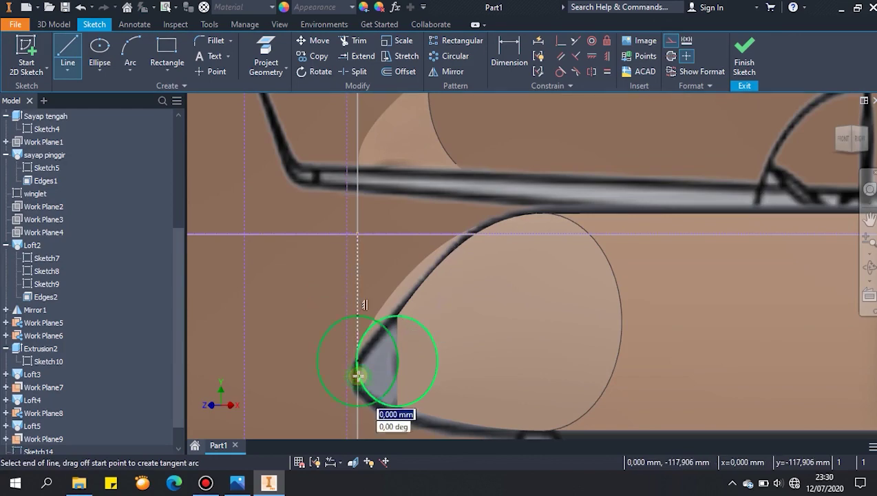
pyautogui.press('Escape')
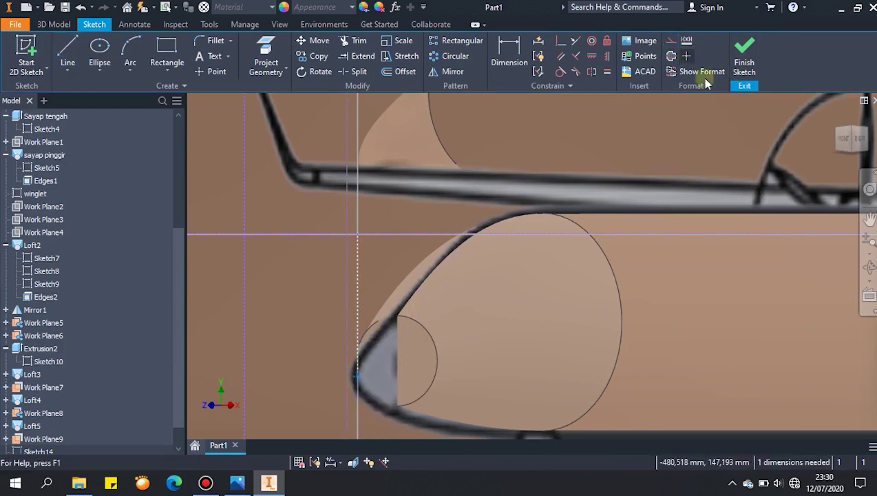
pyautogui.click(744, 57)
# Loft the nose cap from the small nose ellipse's edge to the nose-tip point, adjusting the end condition
pyautogui.click(136, 57)
pyautogui.click(402, 362)
pyautogui.click(356, 381)
pyautogui.click(655, 238)
pyautogui.click(718, 288)
pyautogui.click(710, 318)
pyautogui.click(799, 387)
# Hide the visible work planes at the nose and tail of the fuselage
pyautogui.scroll(5, 417, 365)
pyautogui.keyDown('shift'); pyautogui.moveTo(457, 342); pyautogui.dragTo(589, 321, button='middle'); pyautogui.keyUp('shift')
pyautogui.scroll(6, 591, 323)
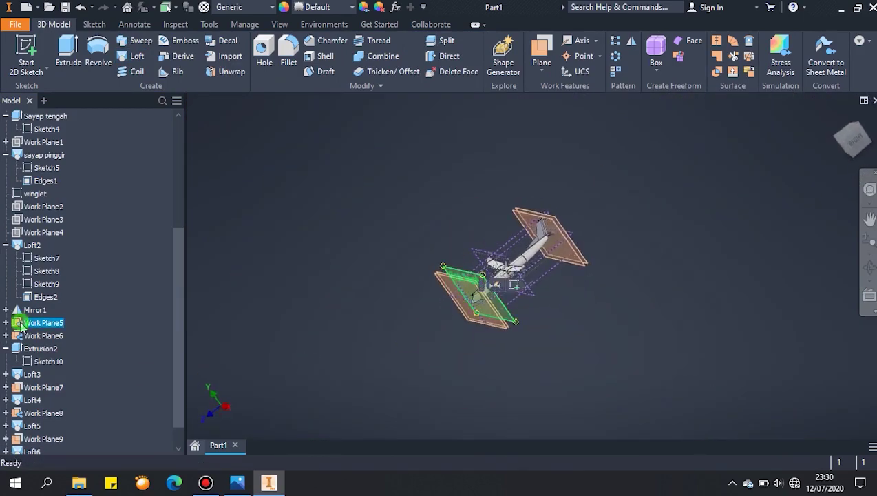
pyautogui.keyDown('ctrl'); pyautogui.click(28, 336); pyautogui.keyUp('ctrl')
pyautogui.keyDown('ctrl'); pyautogui.click(31, 388); pyautogui.keyUp('ctrl')
pyautogui.rightClick(45, 339)
pyautogui.click(77, 382)
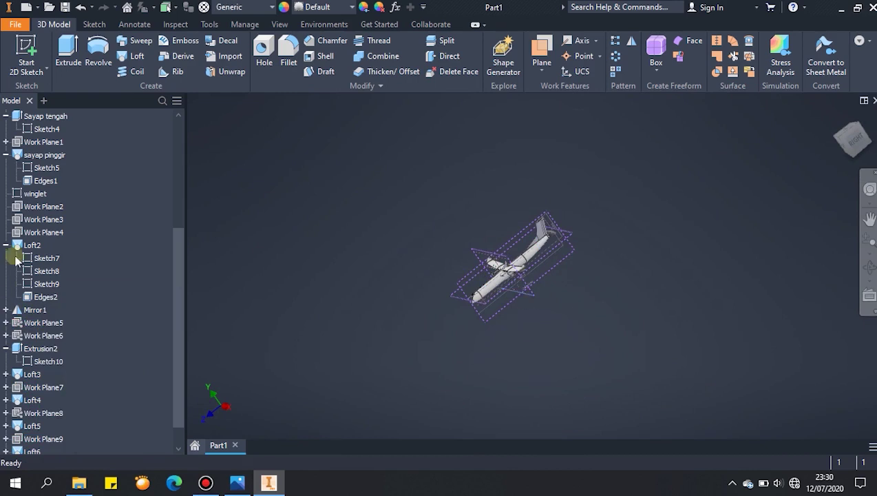
# Hide the Font View, Top View and Side View reference sketches so that only the aircraft body is displayed
pyautogui.scroll(4, 14, 275)
pyautogui.click(35, 232)
pyautogui.keyDown('shift'); pyautogui.click(35, 257); pyautogui.keyUp('shift')
pyautogui.rightClick(33, 235)
pyautogui.click(62, 337)
pyautogui.scroll(-5, 509, 267)
pyautogui.moveTo(529, 278)
pyautogui.keyDown('shift'); pyautogui.mouseDown(button='middle')
pyautogui.moveTo(559, 288)
pyautogui.moveTo(592, 282)
pyautogui.mouseUp(button='middle'); pyautogui.keyUp('shift')
pyautogui.click(859, 142)
pyautogui.scroll(-4, 531, 271)
pyautogui.scroll(2, 534, 272)
pyautogui.keyDown('shift'); pyautogui.moveTo(535, 273); pyautogui.dragTo(611, 275, button='middle'); pyautogui.keyUp('shift')
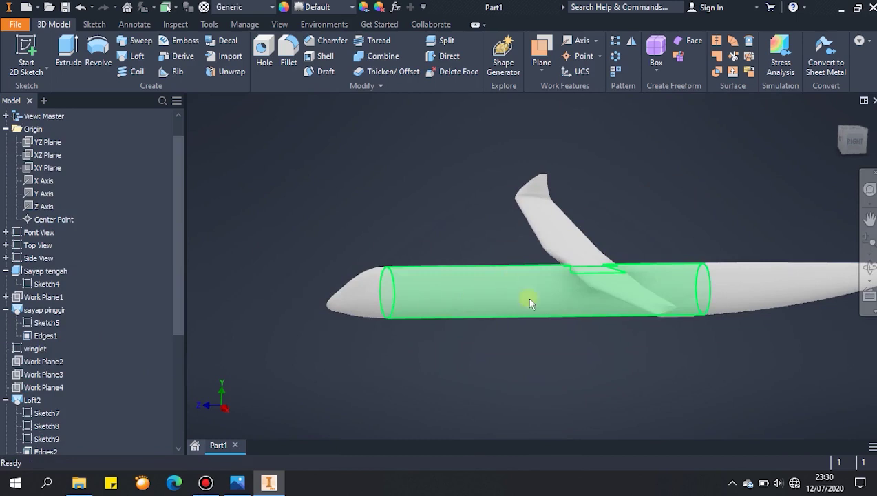
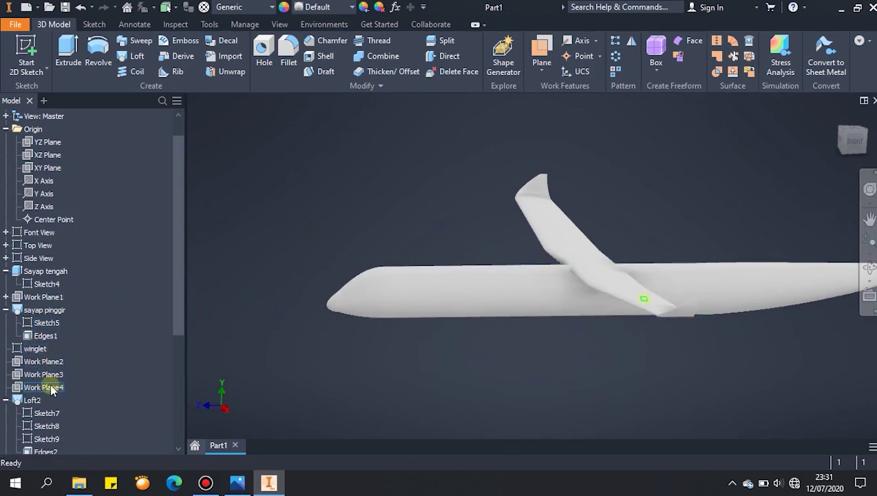
# Reopen the main fuselage extrusion's sketch, dimension the ellipse centre 90 mm below the origin, and finish the sketch
pyautogui.moveTo(179, 289); pyautogui.dragTo(188, 406)
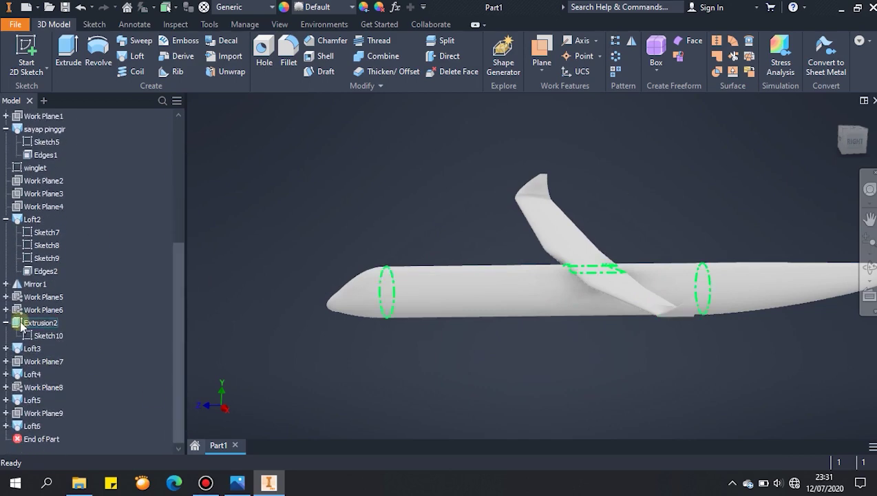
pyautogui.doubleClick(34, 338)
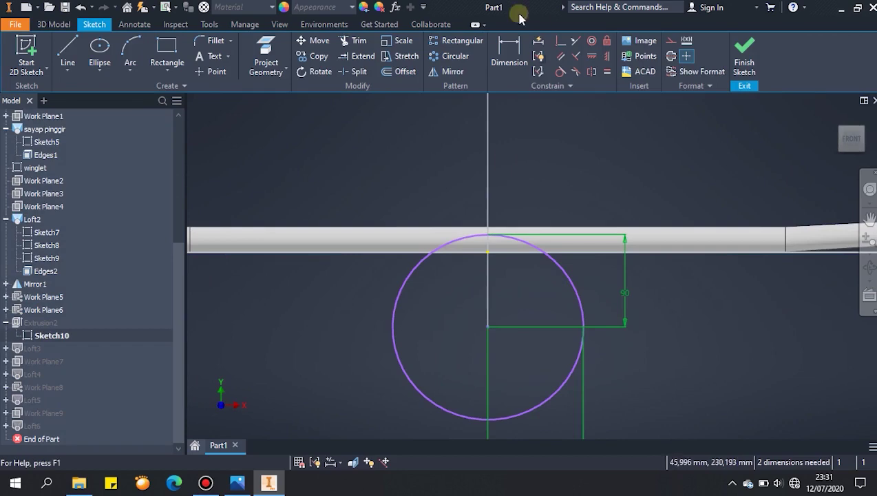
pyautogui.click(510, 54)
pyautogui.click(487, 255)
pyautogui.click(733, 286)
pyautogui.write('90')
pyautogui.press('Return')
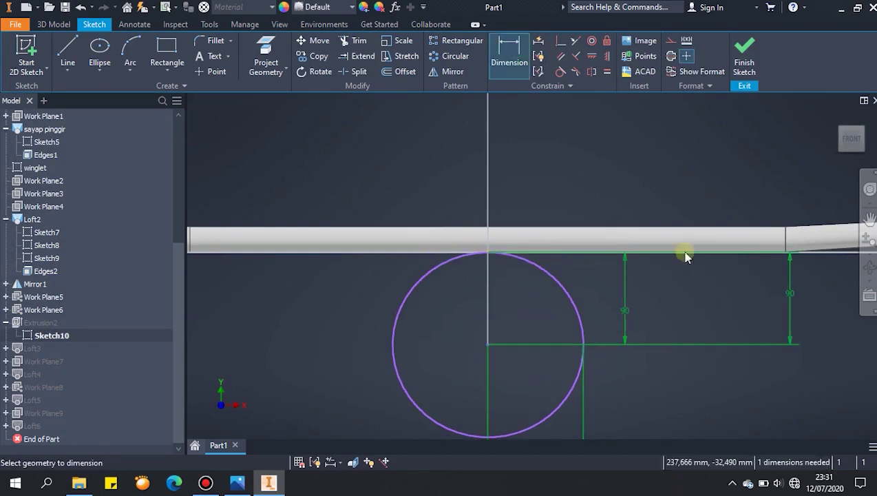
pyautogui.click(747, 56)
pyautogui.keyDown('shift'); pyautogui.moveTo(755, 279); pyautogui.dragTo(735, 246, button='middle'); pyautogui.keyUp('shift')
pyautogui.scroll(4, 736, 246)
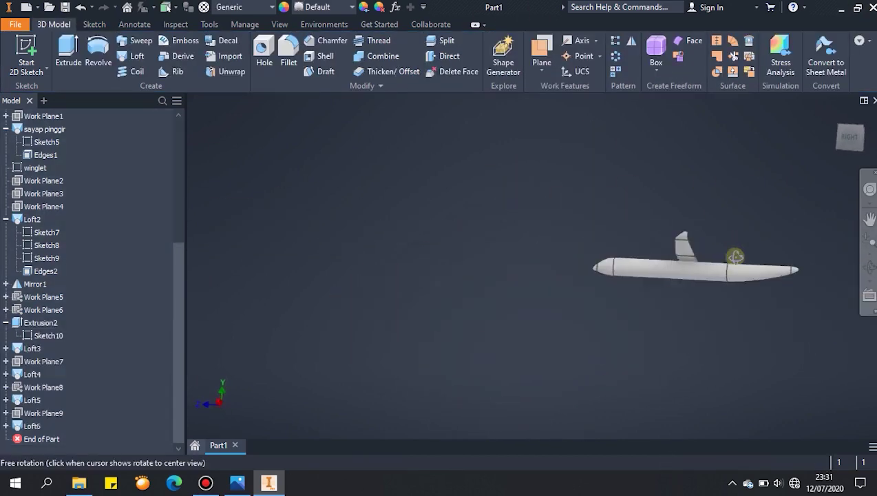
pyautogui.scroll(-5, 609, 270)
pyautogui.moveTo(611, 272)
pyautogui.keyDown('shift'); pyautogui.mouseDown(button='middle')
pyautogui.moveTo(647, 269)
pyautogui.moveTo(632, 260)
pyautogui.moveTo(597, 281)
pyautogui.mouseUp(button='middle'); pyautogui.keyUp('shift')
pyautogui.scroll(-1, 594, 284)
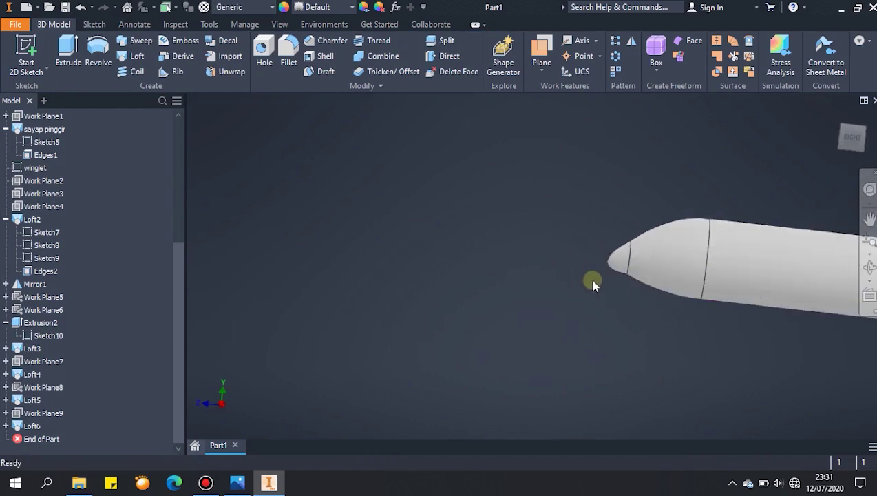
# Undo the fuselage sketch's last dimension change, set the centre's distance from the origin to 90 mm again, and finish the sketch
pyautogui.hotkey('ctrl', 'z')
pyautogui.scroll(-4, 717, 239)
pyautogui.doubleClick(704, 215)
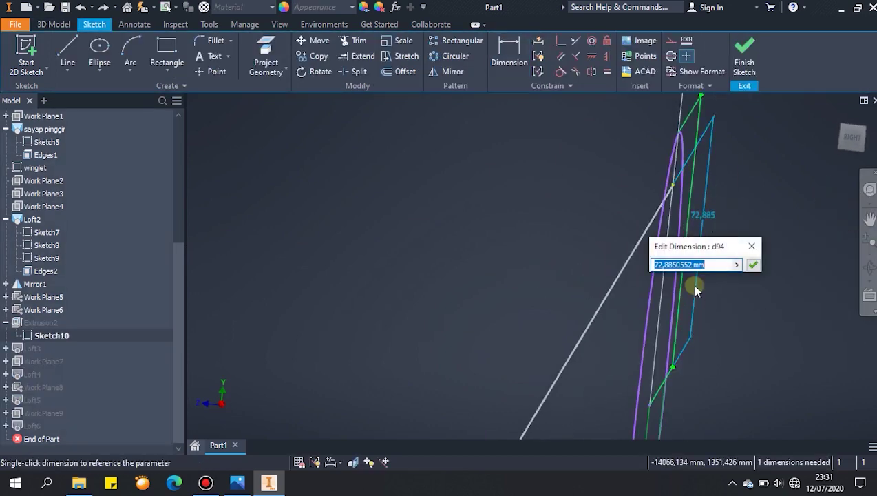
pyautogui.write('90')
pyautogui.press('Return')
pyautogui.click(755, 58)
pyautogui.scroll(4, 717, 288)
pyautogui.scroll(5, 403, 337)
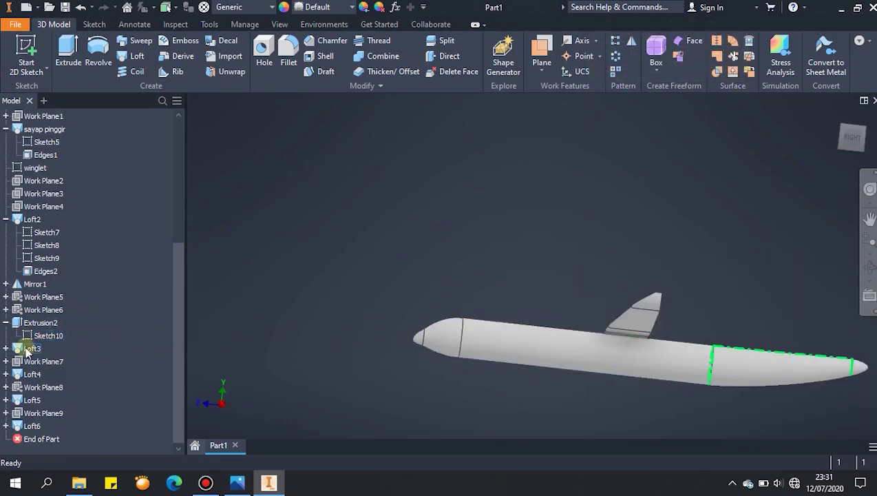
# Reopen the rear fuselage loft's sketch and dimension the small ellipse's centre vertically from the origin
pyautogui.doubleClick(36, 364)
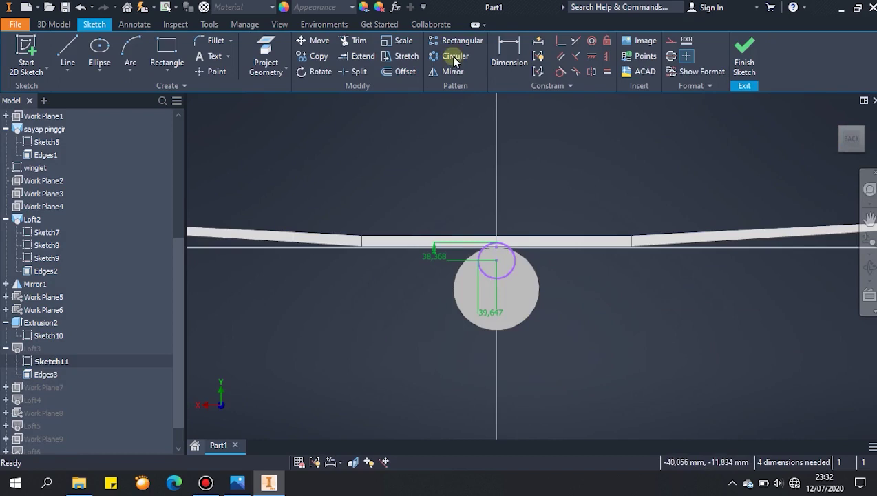
pyautogui.click(509, 57)
pyautogui.scroll(-3, 513, 259)
pyautogui.click(515, 261)
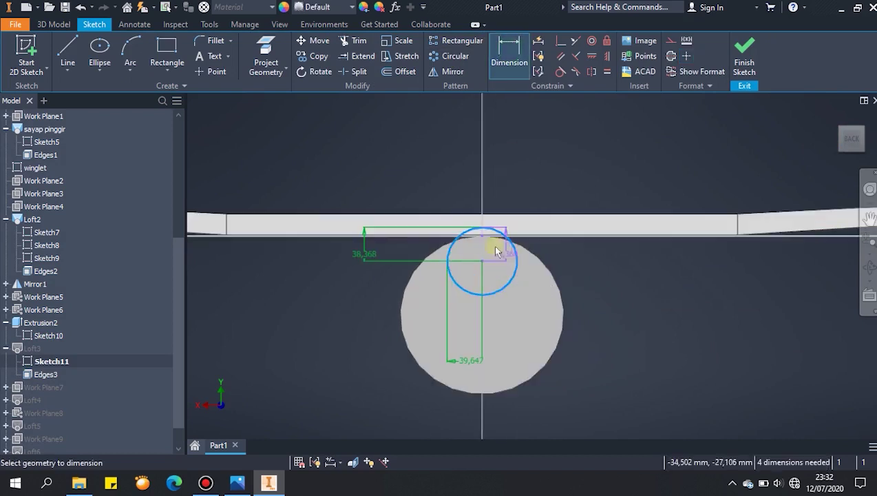
pyautogui.click(595, 253)
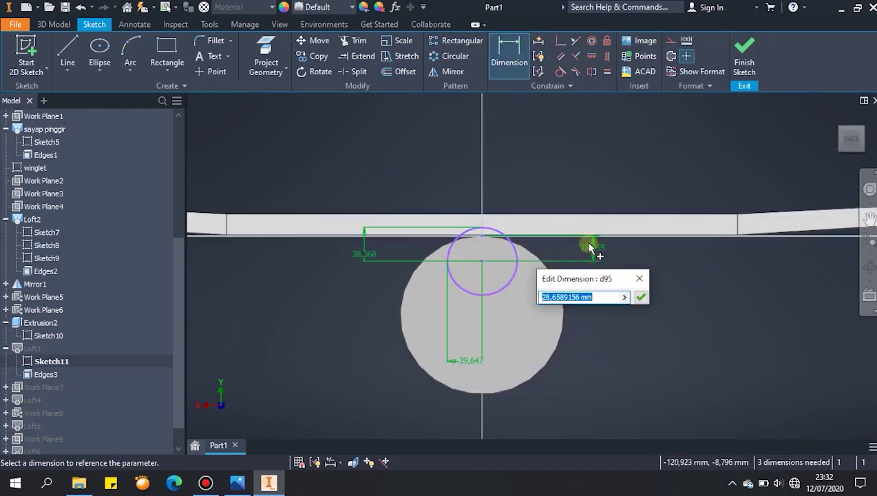
# Try the difference 90-73 as the rear ellipse's distance from the origin, and undo the change
pyautogui.write('90=73')
pyautogui.press('Return')
pyautogui.press('Return')
pyautogui.press('Delete')
pyautogui.write('-')
pyautogui.press('Return')
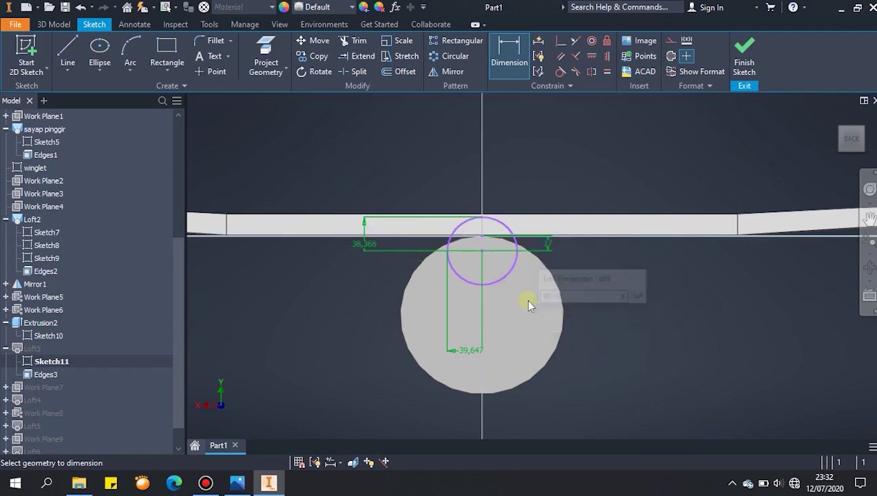
pyautogui.click(546, 243)
pyautogui.press('Escape')
pyautogui.press('Escape')
pyautogui.hotkey('ctrl', 'z')
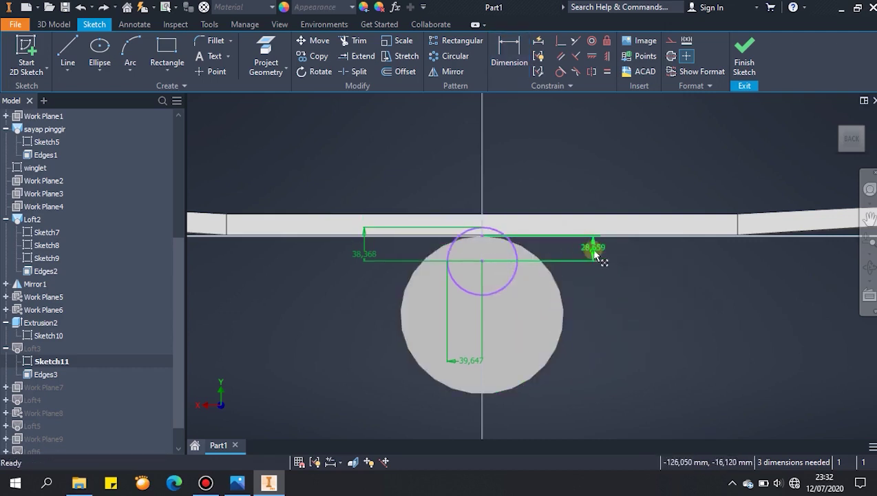
# Set the rear ellipse centre's vertical distance from the origin to 45.659 mm and finish the sketch
pyautogui.doubleClick(594, 253)
pyautogui.click(601, 298)
pyautogui.press('Escape')
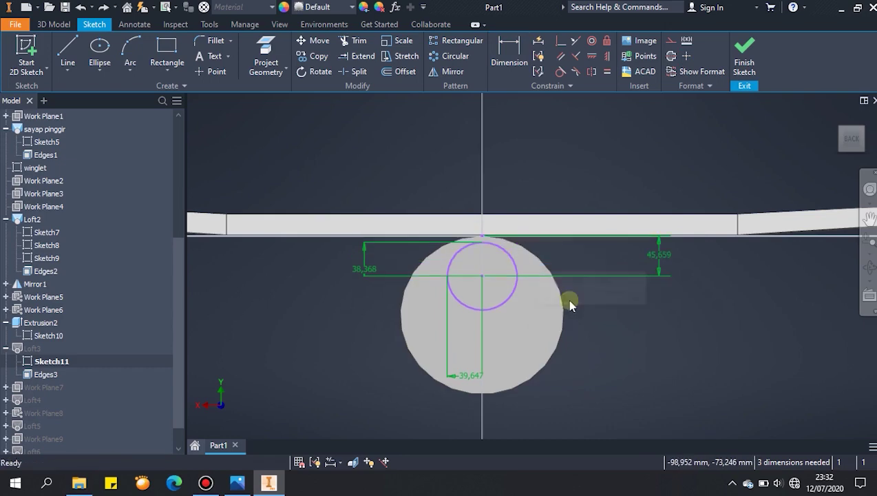
pyautogui.click(744, 55)
# Reopen the tail-tip loft's sketch, dimension its point 37.726 mm below the origin, and finish the sketch
pyautogui.scroll(-1, 141, 392)
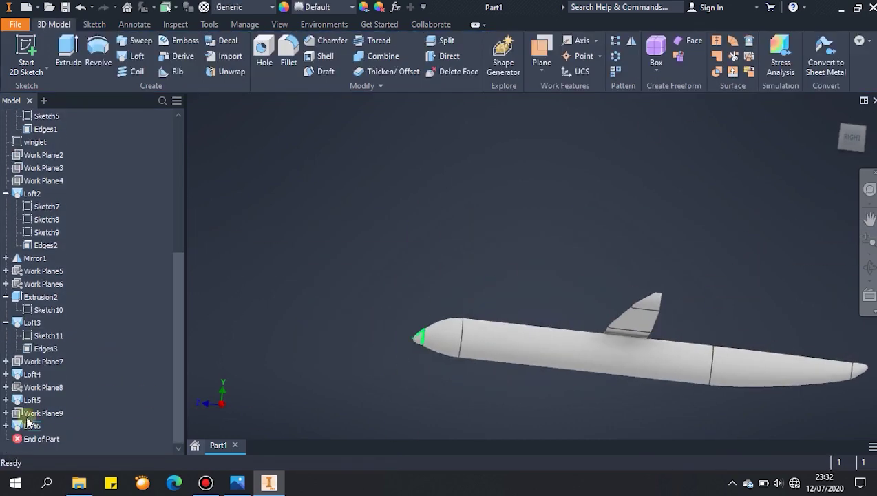
pyautogui.doubleClick(30, 390)
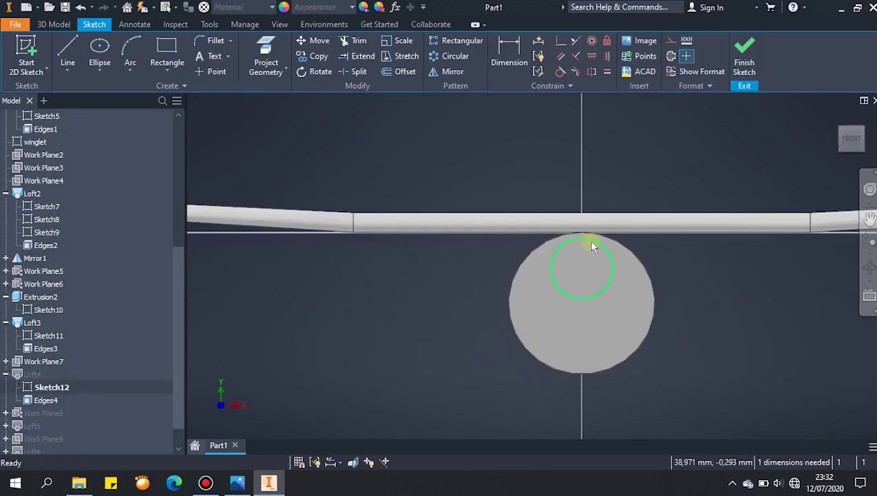
pyautogui.click(832, 139)
pyautogui.click(833, 139)
pyautogui.scroll(6, 542, 258)
pyautogui.press('d')
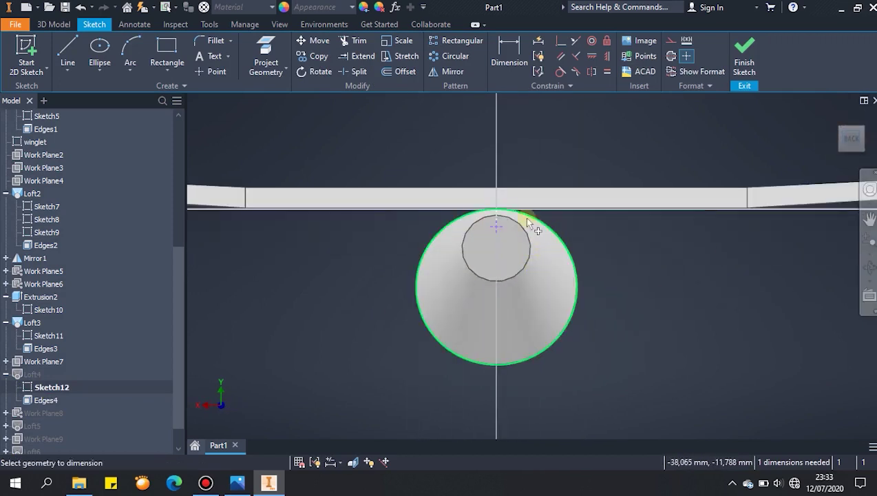
pyautogui.click(497, 222)
pyautogui.scroll(4, 522, 213)
pyautogui.click(431, 260)
pyautogui.click(426, 197)
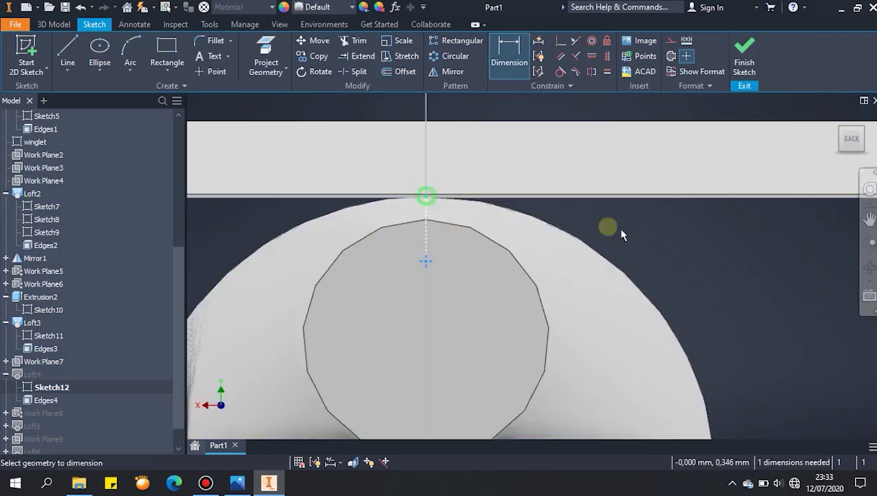
pyautogui.click(656, 228)
pyautogui.press('Return')
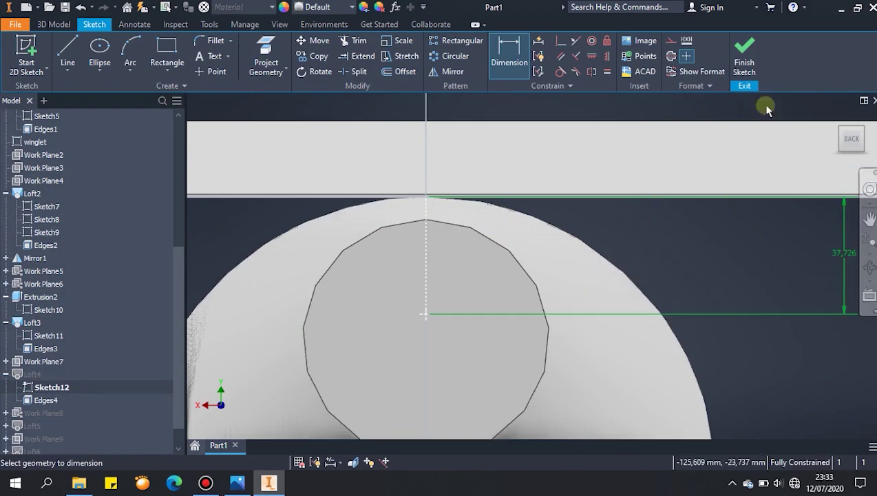
pyautogui.click(744, 53)
# Reopen the nose loft's sketch, dimension the small ellipse's centre from the horizontal reference line, adjust the distance, and finish the sketch
pyautogui.click(7, 426)
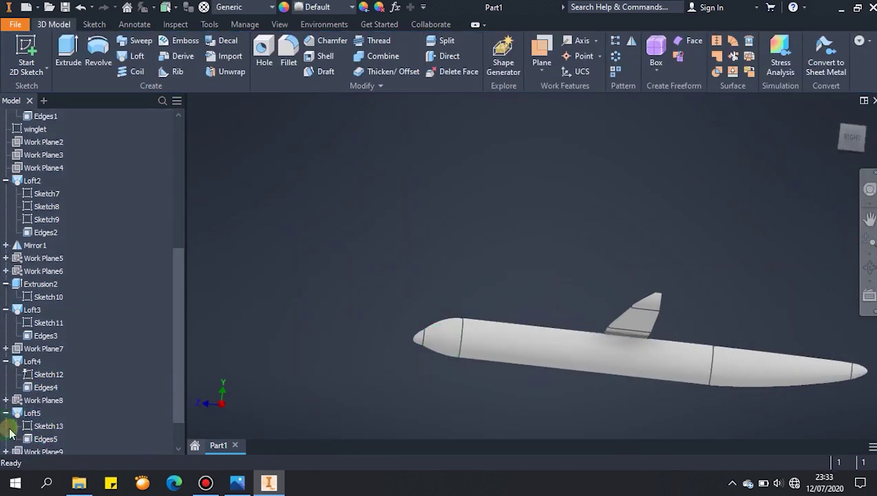
pyautogui.doubleClick(49, 426)
pyautogui.scroll(6, 535, 274)
pyautogui.press('d')
pyautogui.press('d')
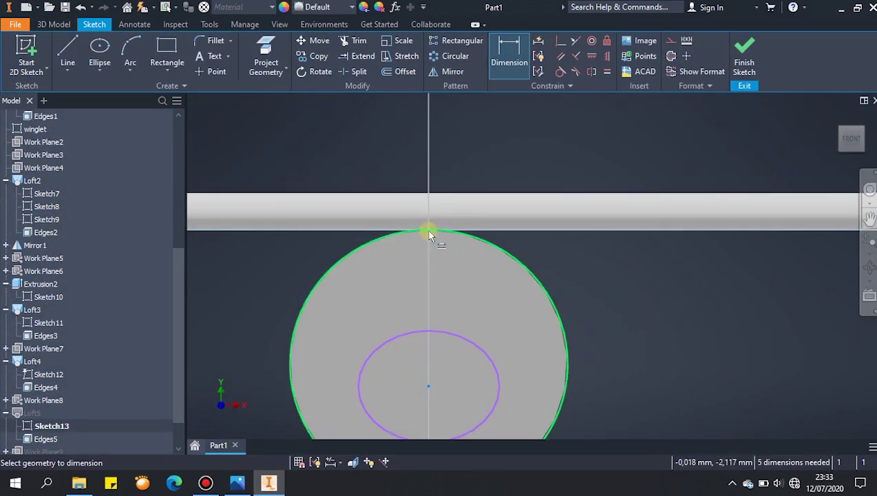
pyautogui.click(546, 229)
pyautogui.click(623, 278)
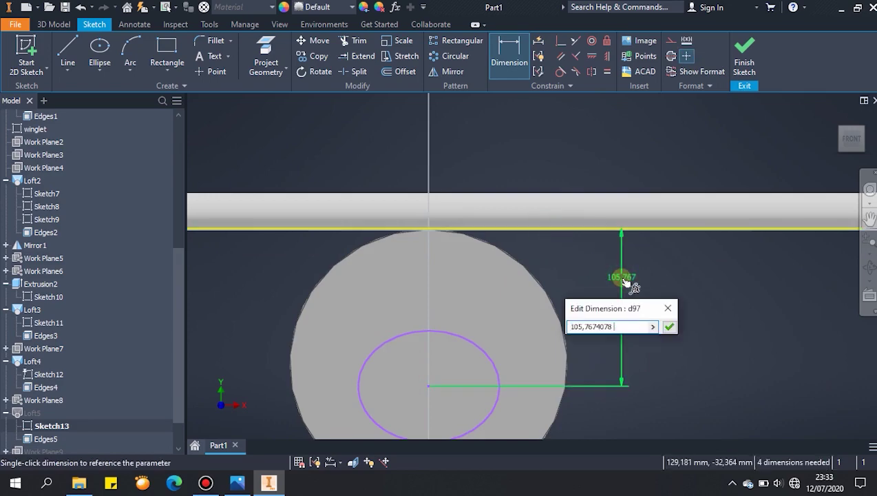
pyautogui.write('y')
pyautogui.press('Return')
pyautogui.press('Return')
pyautogui.press('Right')
pyautogui.press('BackSpace')
pyautogui.write('6')
pyautogui.press('Return')
pyautogui.click(748, 58)
# Reopen the nose-cap loft's sketch, dimension the nose-tip point vertically from the origin with an adjusted distance, and finish the sketch
pyautogui.scroll(-2, 31, 397)
pyautogui.click(5, 374)
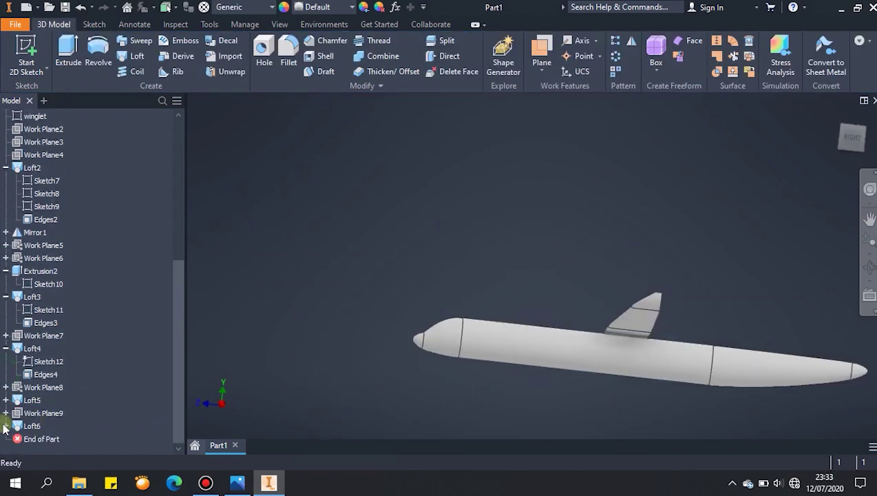
pyautogui.click(5, 425)
pyautogui.doubleClick(29, 426)
pyautogui.press('d')
pyautogui.click(548, 312)
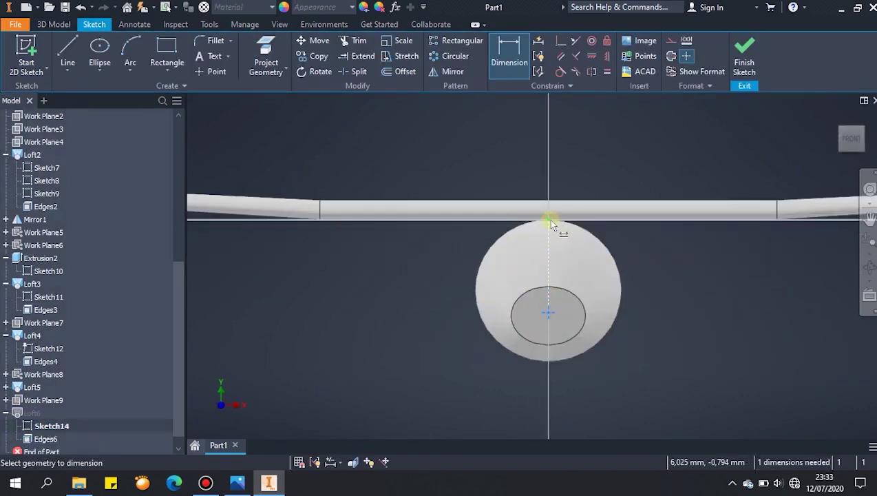
pyautogui.click(549, 220)
pyautogui.click(673, 263)
pyautogui.press('Right')
pyautogui.press('BackSpace')
pyautogui.press('BackSpace')
pyautogui.press('Return')
pyautogui.click(744, 62)
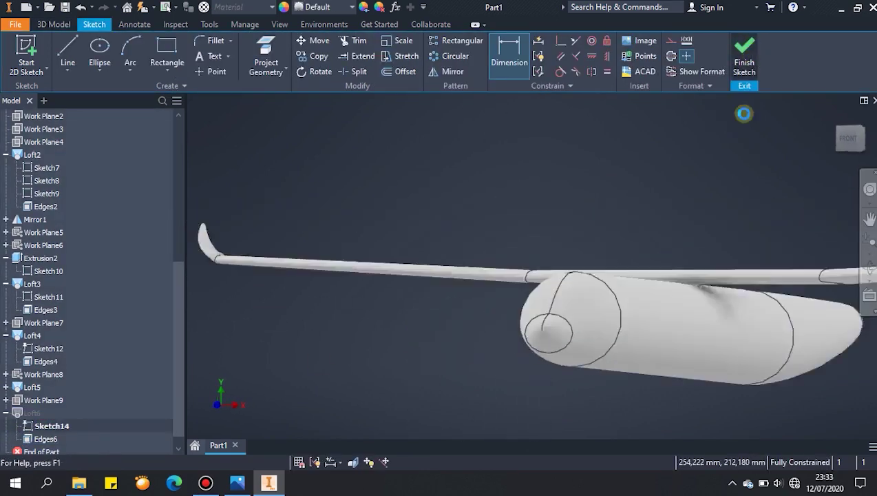
# Show the Font View, Top View and Side View reference sketches again and view the aircraft from the right side
pyautogui.keyDown('shift'); pyautogui.moveTo(422, 363); pyautogui.dragTo(537, 311, button='middle'); pyautogui.keyUp('shift')
pyautogui.scroll(-5, 536, 312)
pyautogui.click(854, 136)
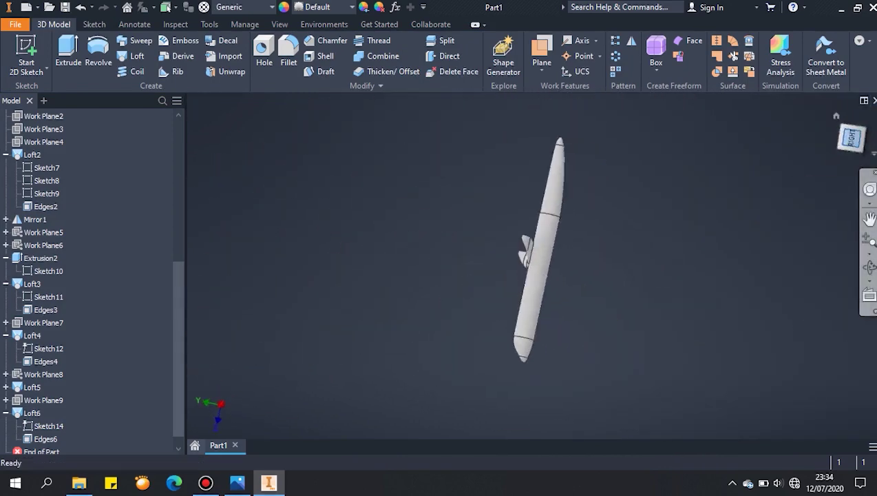
pyautogui.scroll(4, 672, 258)
pyautogui.keyDown('shift'); pyautogui.moveTo(679, 263); pyautogui.dragTo(701, 281, button='middle'); pyautogui.keyUp('shift')
pyautogui.scroll(-2, 701, 281)
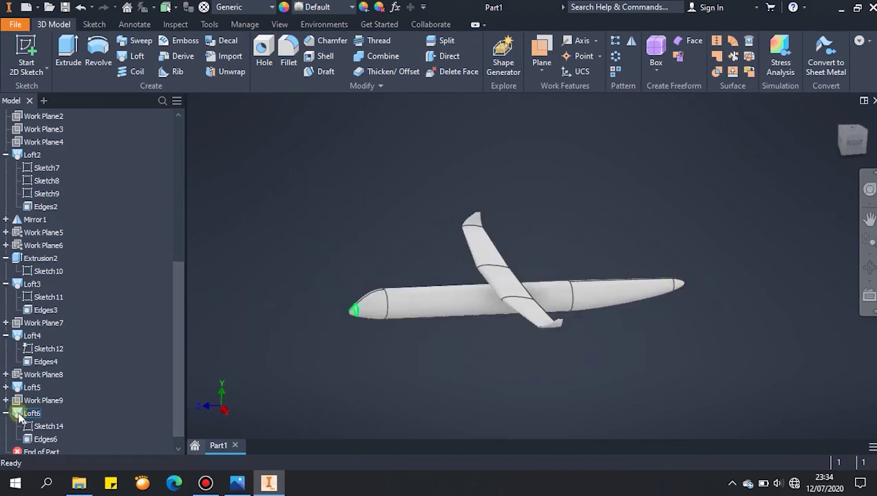
pyautogui.scroll(6, 39, 186)
pyautogui.keyDown('shift'); pyautogui.click(34, 245); pyautogui.keyUp('shift')
pyautogui.rightClick(33, 219)
pyautogui.click(68, 325)
pyautogui.scroll(5, 646, 269)
pyautogui.keyDown('shift'); pyautogui.moveTo(646, 270); pyautogui.dragTo(763, 223, button='middle'); pyautogui.keyUp('shift')
pyautogui.click(852, 139)
pyautogui.scroll(-4, 476, 330)
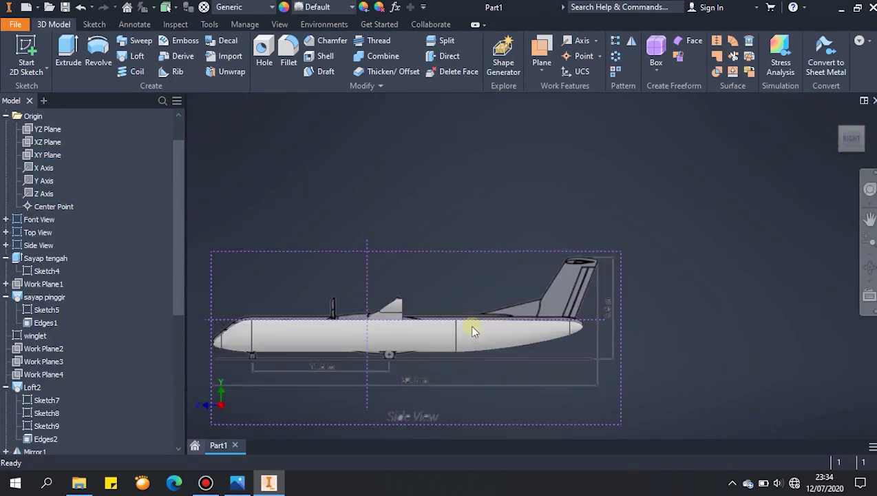
# Start a sketch on the YZ plane and draw a line along the vertical tail's trailing edge, from the rear fuselage up to the fin tip
pyautogui.scroll(4, 474, 329)
pyautogui.scroll(-2, 531, 323)
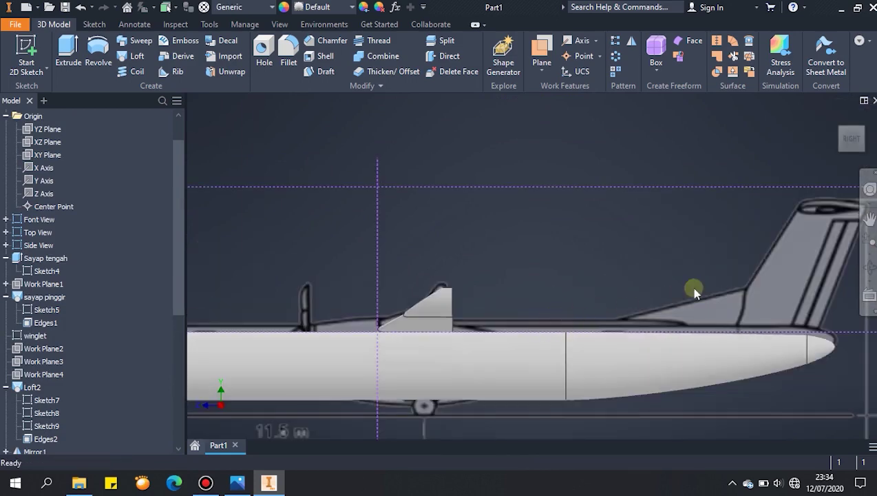
pyautogui.moveTo(664, 290); pyautogui.dragTo(575, 317, button='middle')
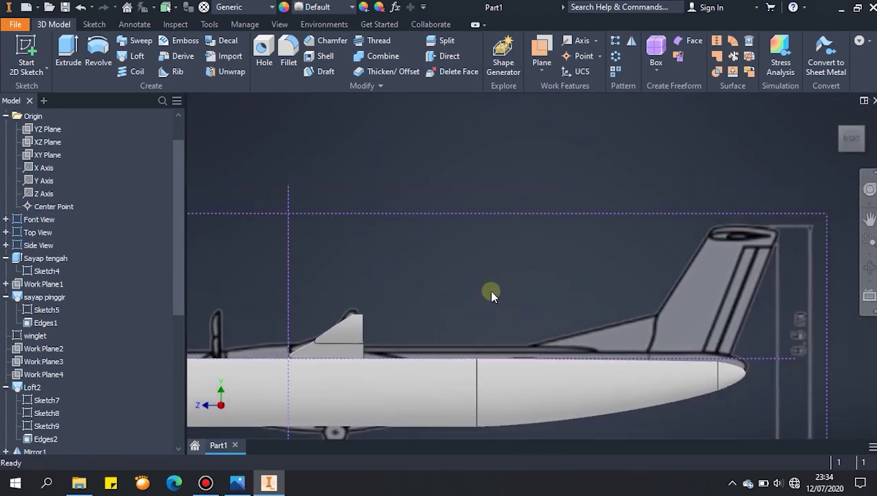
pyautogui.click(30, 58)
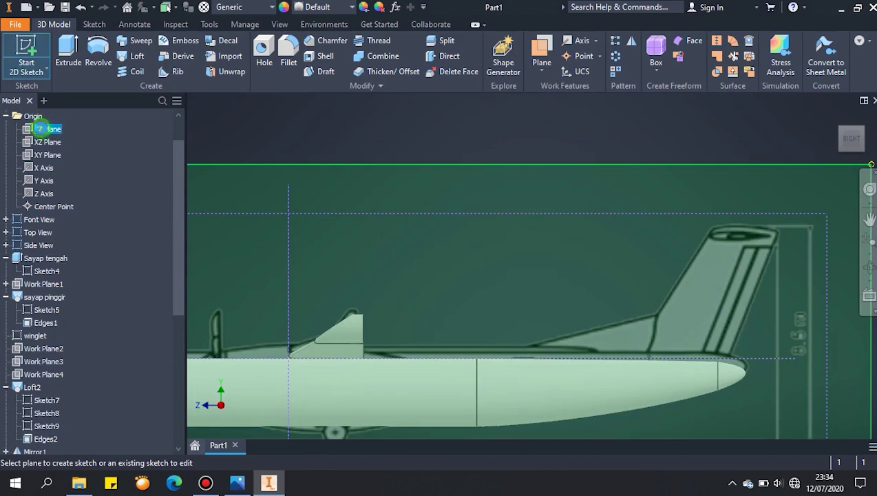
pyautogui.click(41, 129)
pyautogui.moveTo(553, 219); pyautogui.dragTo(379, 238, button='middle')
pyautogui.click(68, 46)
pyautogui.moveTo(549, 202); pyautogui.dragTo(390, 243, button='middle')
pyautogui.scroll(3, 639, 339)
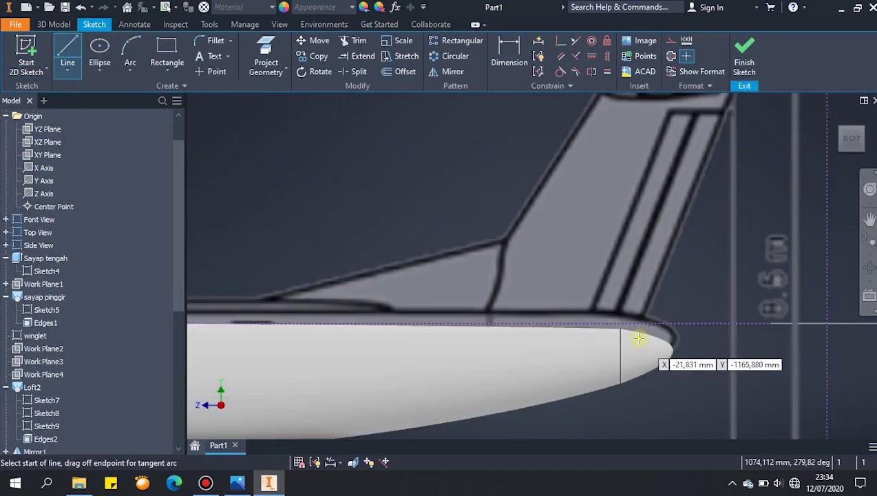
pyautogui.click(633, 343)
pyautogui.moveTo(712, 119); pyautogui.dragTo(674, 215, button='middle')
pyautogui.click(693, 188)
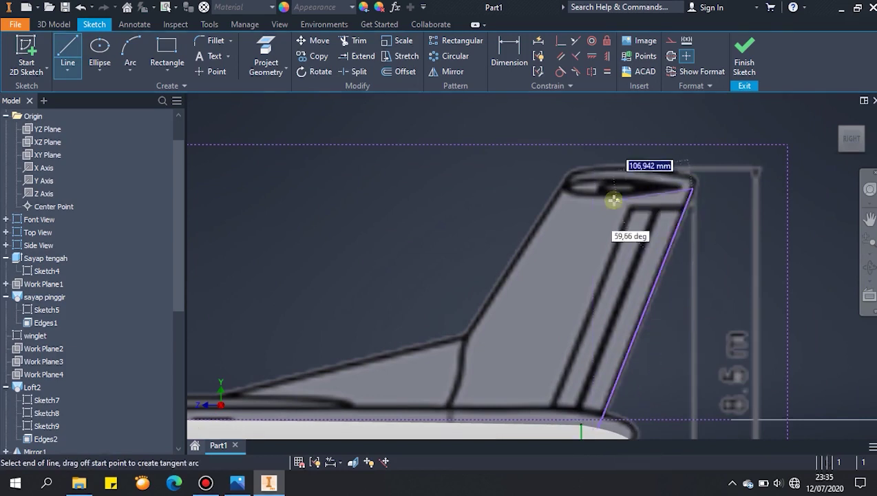
# Trace the fin's tip, leading edge, sloped dorsal edge and the fuselage-top line forward to the wing
pyautogui.click(562, 186)
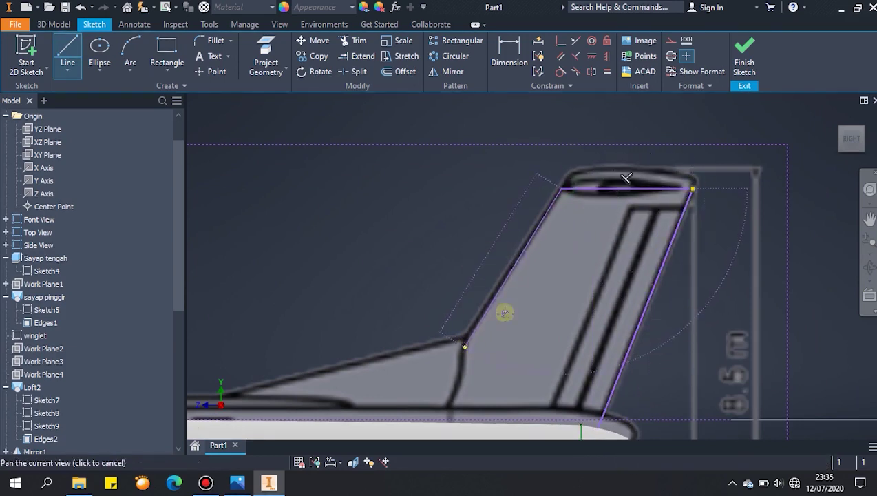
pyautogui.moveTo(470, 341); pyautogui.dragTo(524, 303, button='middle')
pyautogui.click(528, 301)
pyautogui.moveTo(290, 364); pyautogui.dragTo(672, 267, button='middle')
pyautogui.click(447, 290)
pyautogui.scroll(-3, 415, 260)
pyautogui.scroll(5, 415, 261)
pyautogui.click(366, 264)
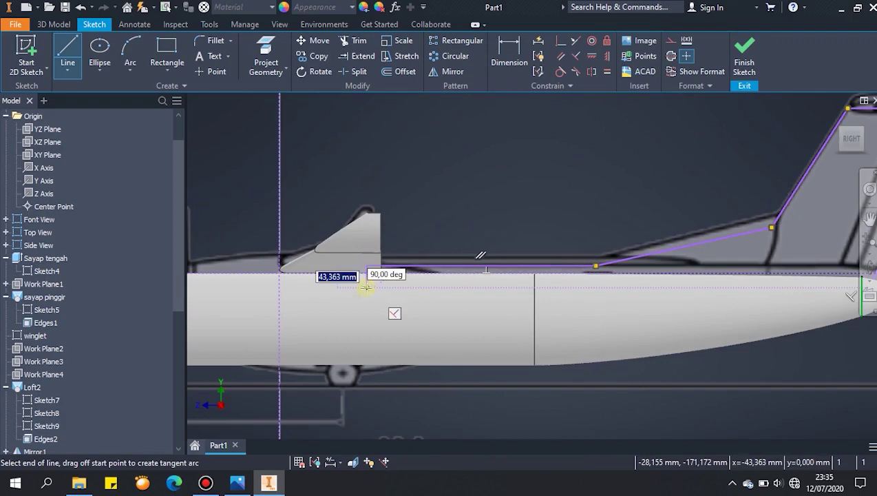
# Close the outline inside the fuselage by drawing the lower edge back to the trailing-edge line's lower end
pyautogui.moveTo(762, 286); pyautogui.dragTo(541, 304, button='middle')
pyautogui.scroll(-6, 652, 303)
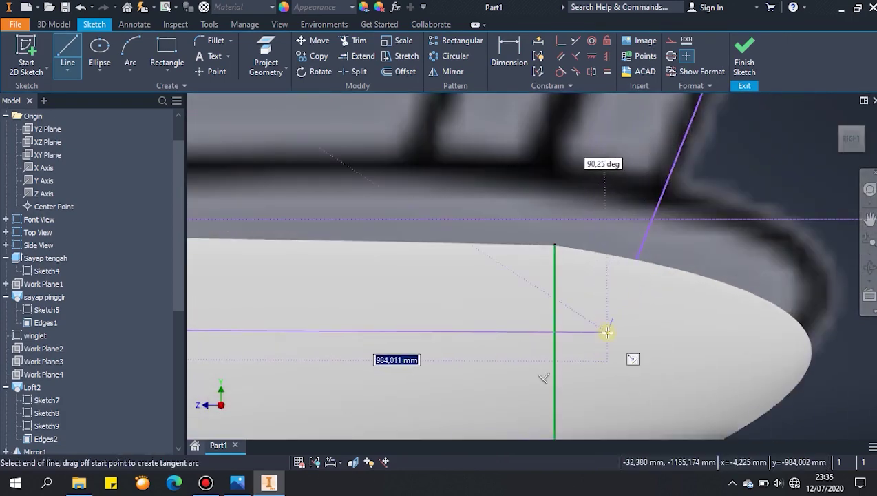
pyautogui.click(613, 317)
pyautogui.scroll(6, 628, 295)
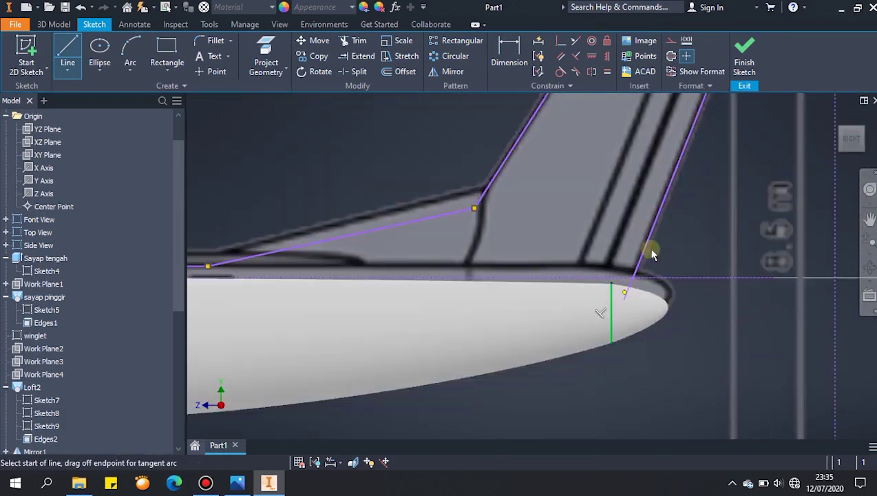
pyautogui.press('Escape')
# Slice the graphics at the sketch plane to reveal the outline, and finish the tail sketch
pyautogui.rightClick(777, 194)
pyautogui.click(787, 313)
pyautogui.scroll(5, 677, 271)
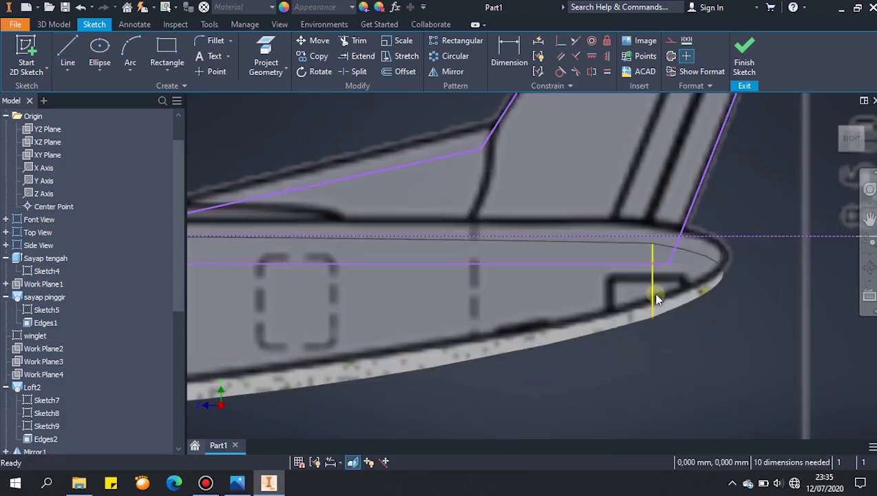
pyautogui.scroll(5, 640, 292)
pyautogui.scroll(-12, 633, 292)
pyautogui.click(744, 56)
# Try extruding the tail profile symmetrically by 10 mm, and undo the extrusion
pyautogui.scroll(-3, 652, 287)
pyautogui.scroll(4, 640, 269)
pyautogui.click(67, 59)
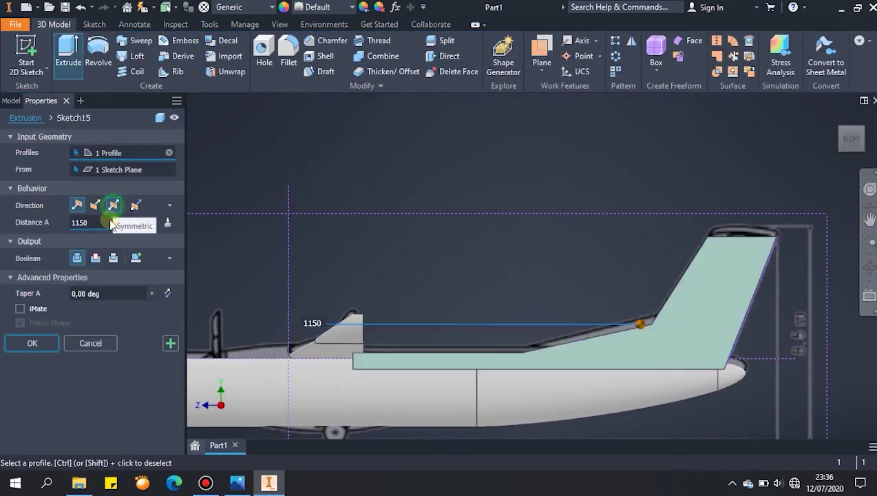
pyautogui.write('10')
pyautogui.click(40, 343)
pyautogui.scroll(-3, 655, 351)
pyautogui.keyDown('shift'); pyautogui.moveTo(659, 355); pyautogui.dragTo(623, 282, button='middle'); pyautogui.keyUp('shift')
pyautogui.scroll(4, 670, 325)
pyautogui.hotkey('ctrl', 'z')
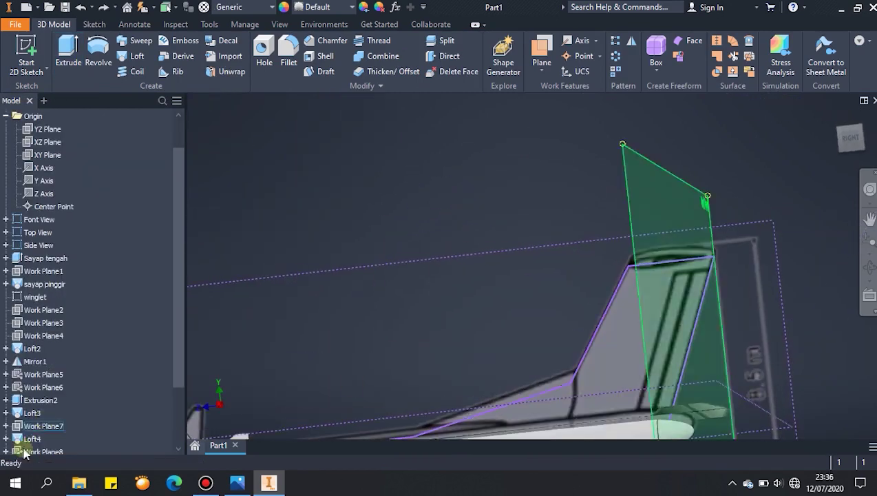
# Edit the tail sketch, replacing the straight tip edge with an arched spline between its ends
pyautogui.moveTo(179, 364); pyautogui.dragTo(179, 422)
pyautogui.doubleClick(38, 425)
pyautogui.moveTo(651, 325); pyautogui.dragTo(584, 318, button='middle')
pyautogui.scroll(5, 590, 309)
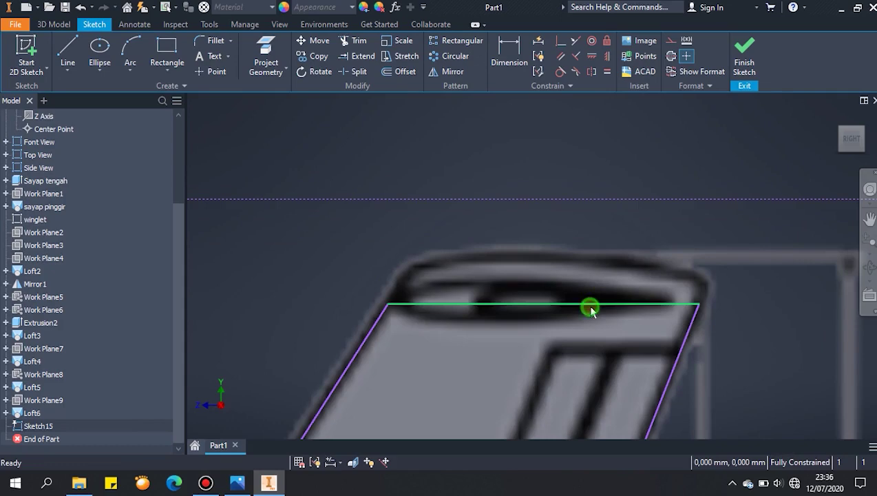
pyautogui.click(68, 70)
pyautogui.click(80, 124)
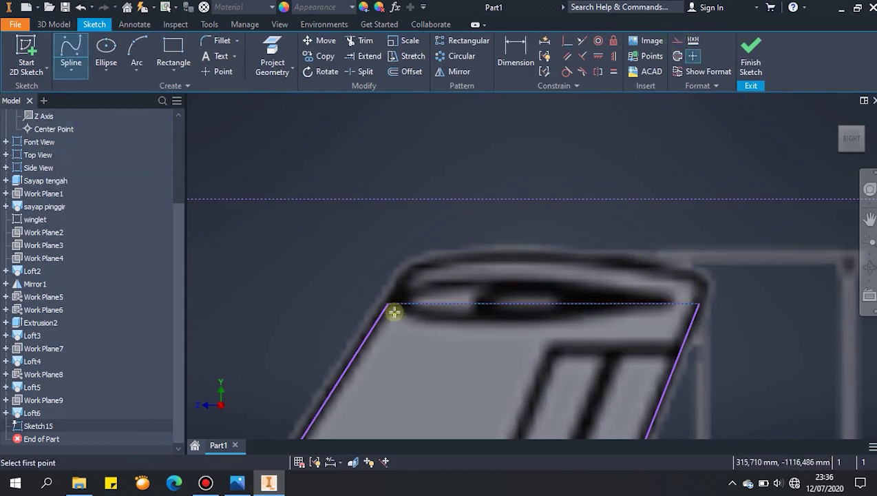
pyautogui.click(713, 312)
pyautogui.click(757, 67)
# Extrude the revised tail profile 10 mm
pyautogui.click(68, 53)
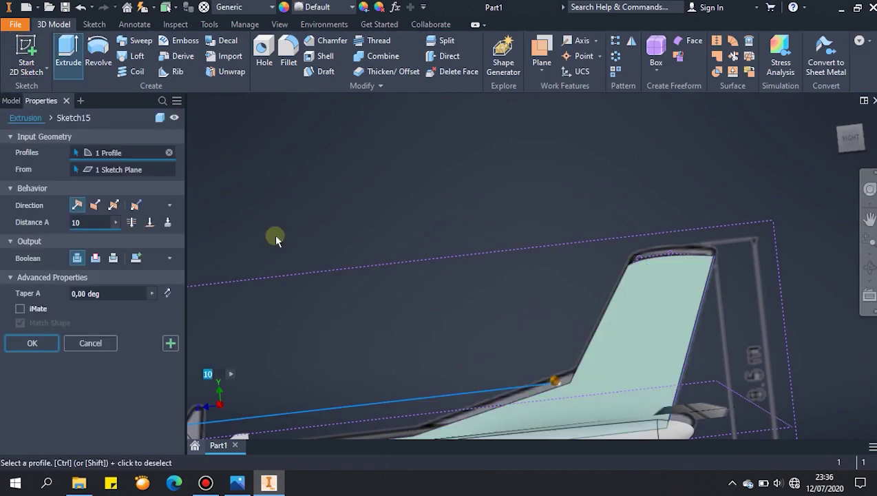
pyautogui.click(51, 346)
pyautogui.scroll(-4, 529, 222)
pyautogui.keyDown('shift'); pyautogui.moveTo(529, 222); pyautogui.dragTo(492, 290, button='middle'); pyautogui.keyUp('shift')
pyautogui.scroll(3, 489, 303)
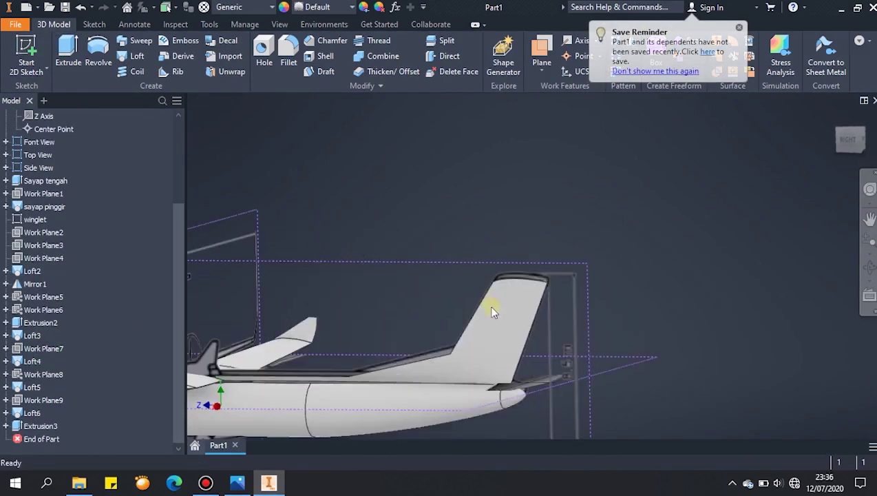
# Apply a two-distance chamfer of 50 mm and 5 mm to one side of the fin's trailing edge
pyautogui.click(323, 40)
pyautogui.scroll(2, 549, 363)
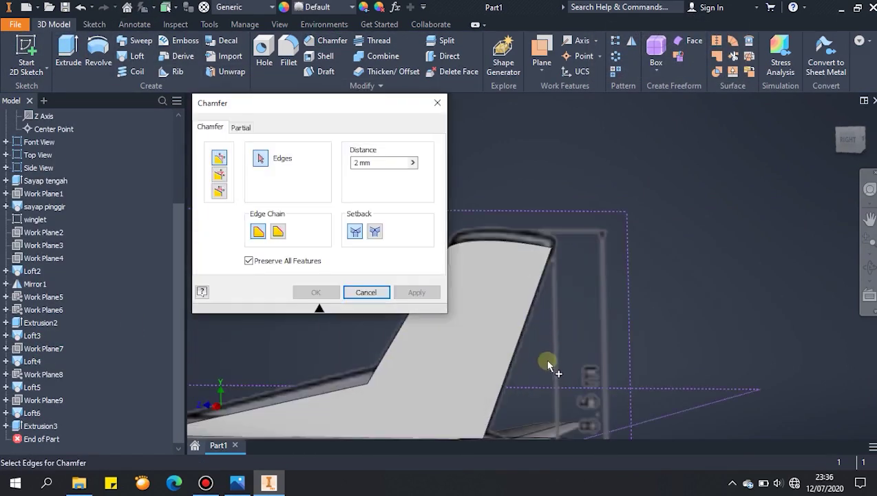
pyautogui.scroll(-3, 615, 308)
pyautogui.keyDown('shift'); pyautogui.moveTo(615, 308); pyautogui.dragTo(578, 314, button='middle'); pyautogui.keyUp('shift')
pyautogui.scroll(3, 599, 279)
pyautogui.click(219, 192)
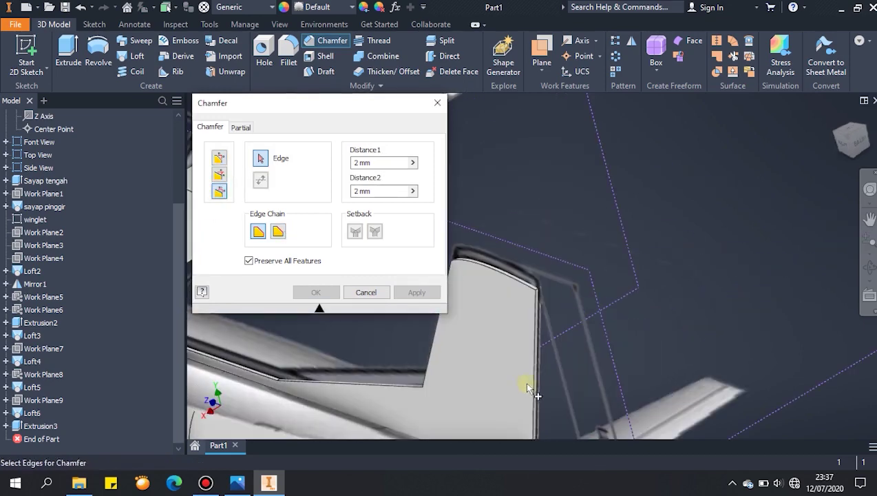
pyautogui.click(484, 317)
pyautogui.click(378, 191)
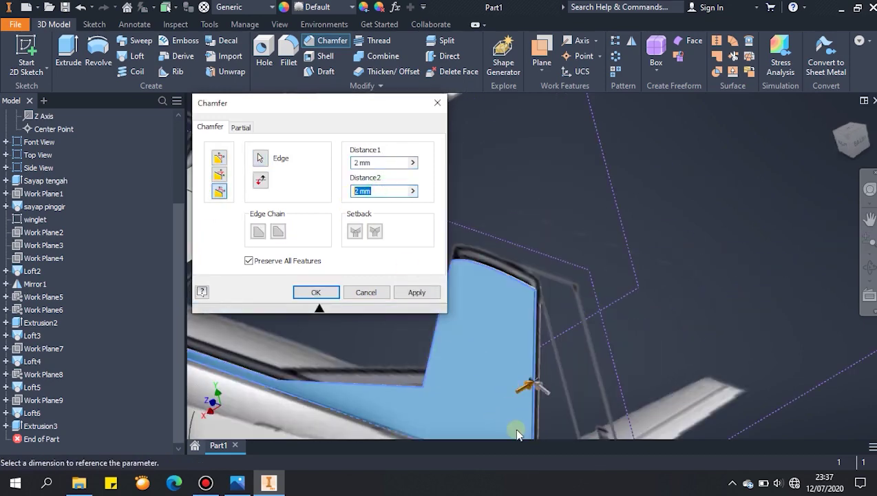
pyautogui.write('5')
pyautogui.moveTo(383, 164); pyautogui.dragTo(332, 166)
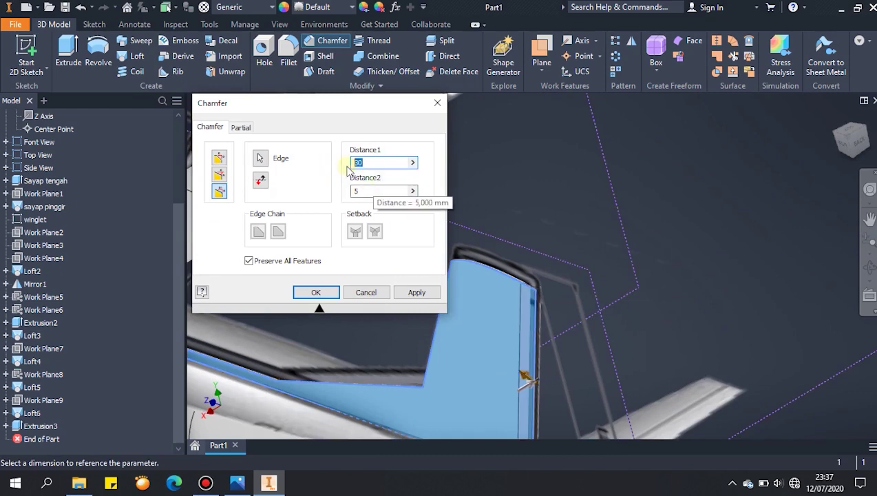
pyautogui.write('50')
pyautogui.keyDown('shift'); pyautogui.moveTo(587, 264); pyautogui.dragTo(538, 312, button='middle'); pyautogui.keyUp('shift')
pyautogui.keyDown('shift'); pyautogui.moveTo(622, 249); pyautogui.dragTo(463, 285, button='middle'); pyautogui.keyUp('shift')
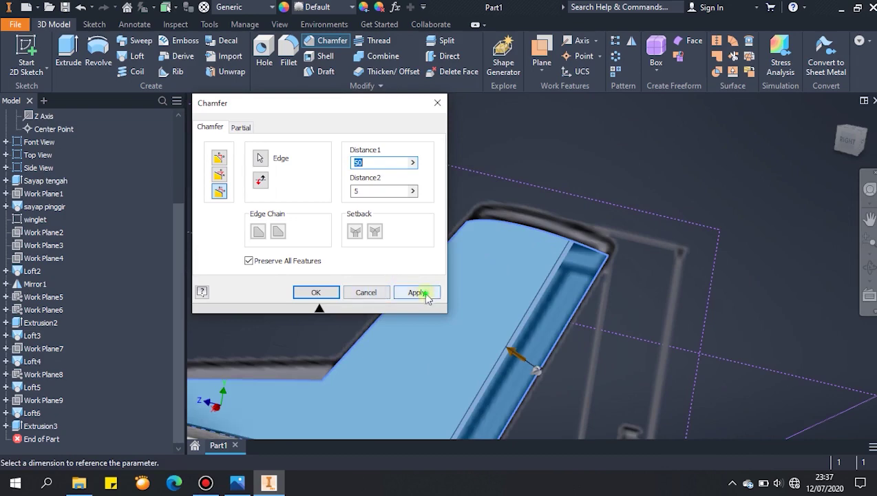
pyautogui.click(426, 296)
# Chamfer the opposite side of the fin's trailing edge with the same 50 mm and 5 mm distances
pyautogui.keyDown('shift'); pyautogui.moveTo(457, 230); pyautogui.dragTo(571, 297, button='middle'); pyautogui.keyUp('shift')
pyautogui.click(559, 296)
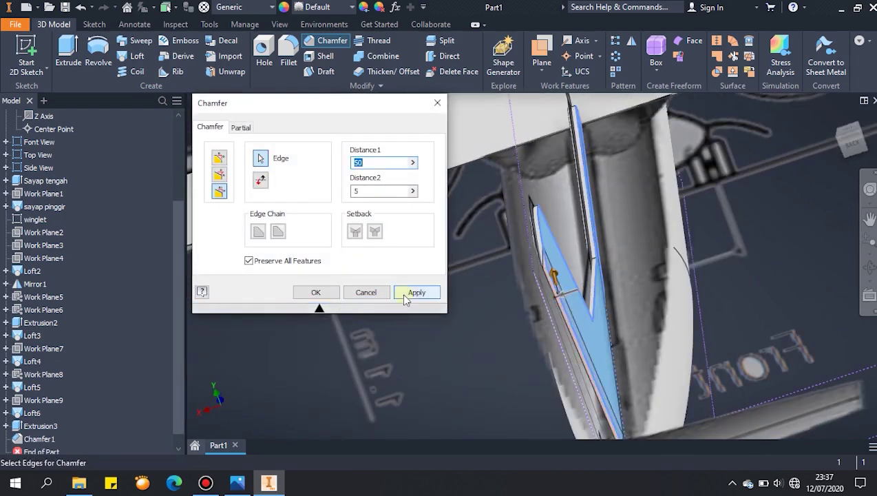
pyautogui.click(405, 299)
pyautogui.press('Escape')
# Fillet the fin's leading, tip and dorsal edges with a 5 mm radius
pyautogui.keyDown('shift'); pyautogui.moveTo(687, 341); pyautogui.dragTo(613, 322, button='middle'); pyautogui.keyUp('shift')
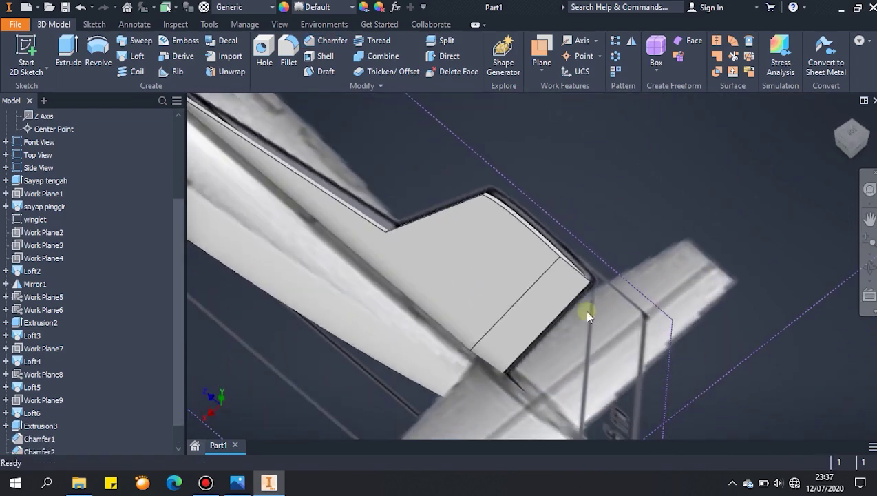
pyautogui.click(290, 53)
pyautogui.click(673, 256)
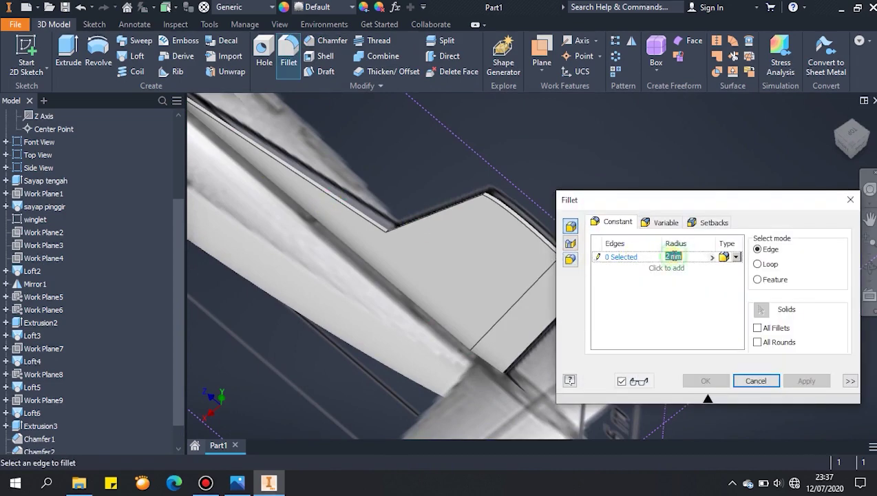
pyautogui.click(345, 204)
pyautogui.click(358, 206)
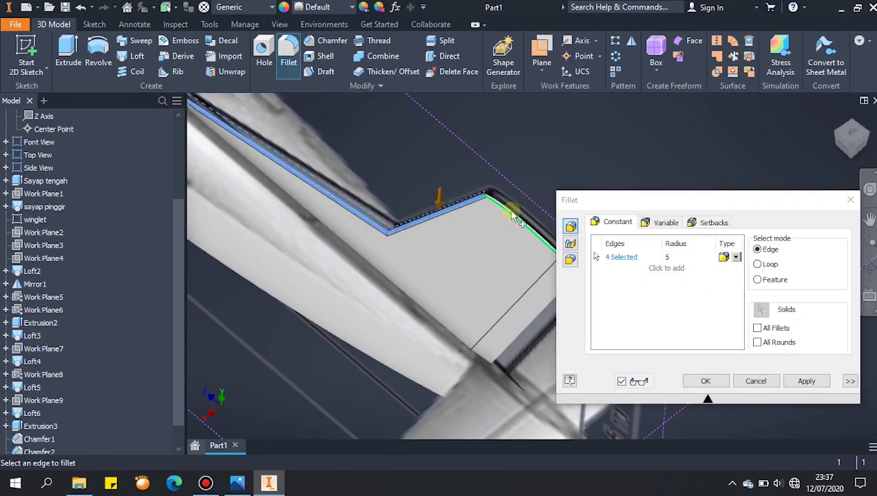
pyautogui.moveTo(528, 267); pyautogui.dragTo(430, 276, button='middle')
pyautogui.scroll(-5, 322, 216)
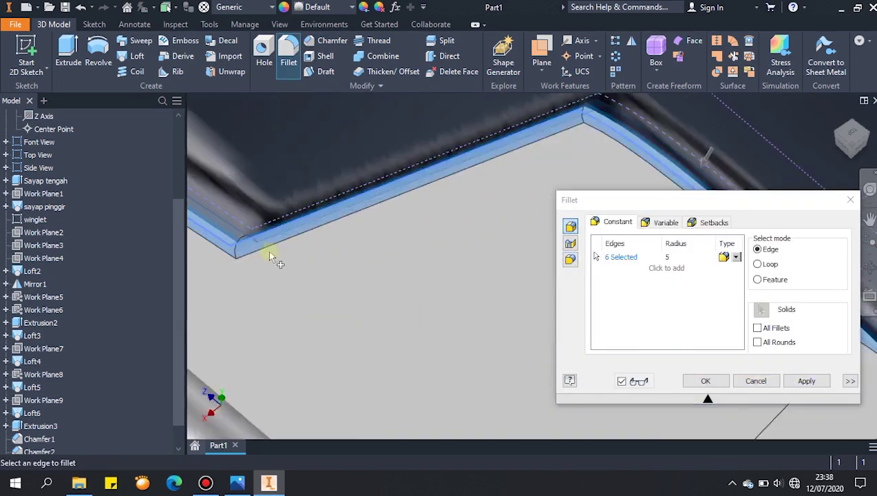
pyautogui.moveTo(272, 256); pyautogui.dragTo(411, 265, button='middle')
pyautogui.click(376, 250)
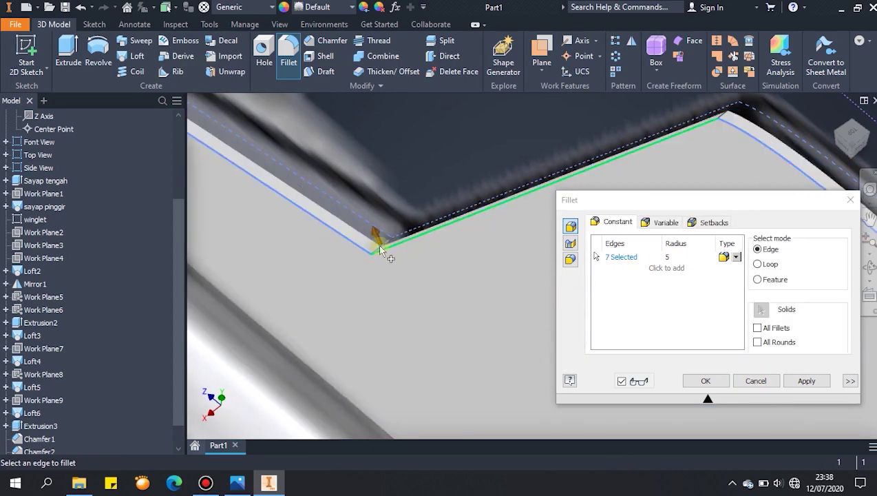
pyautogui.scroll(3, 460, 245)
pyautogui.click(809, 382)
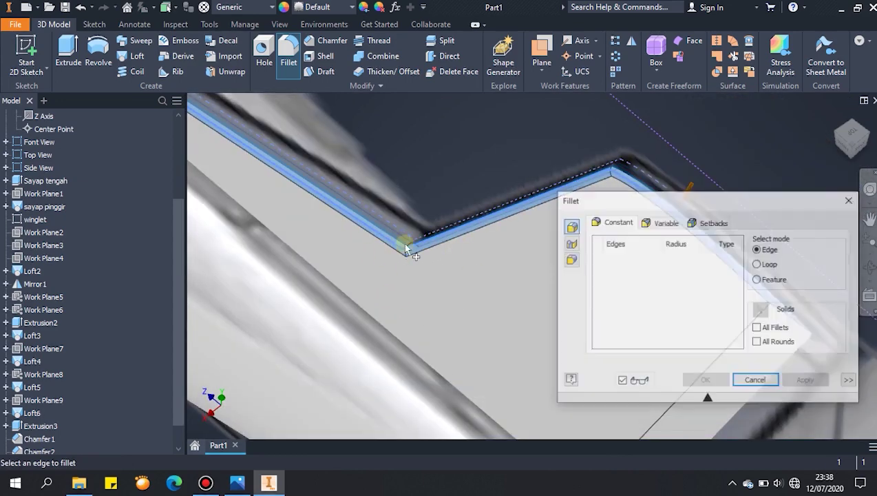
pyautogui.press('Escape')
# Examine the filleted fin edges and the whole tail from several angles
pyautogui.scroll(5, 443, 312)
pyautogui.scroll(-3, 531, 286)
pyautogui.keyDown('shift'); pyautogui.moveTo(531, 286); pyautogui.dragTo(610, 286, button='middle'); pyautogui.keyUp('shift')
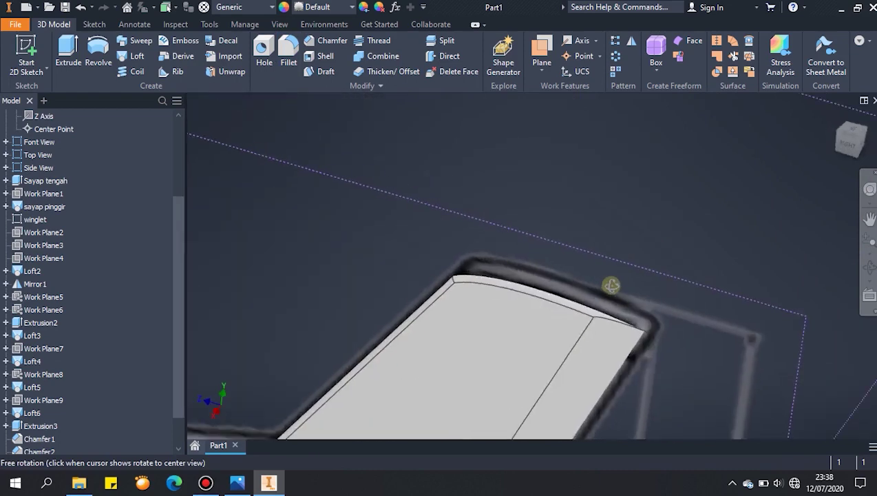
pyautogui.scroll(5, 611, 286)
pyautogui.scroll(3, 325, 333)
pyautogui.keyDown('shift'); pyautogui.moveTo(325, 333); pyautogui.dragTo(309, 327, button='middle'); pyautogui.keyUp('shift')
pyautogui.scroll(-5, 344, 338)
pyautogui.scroll(4, 344, 339)
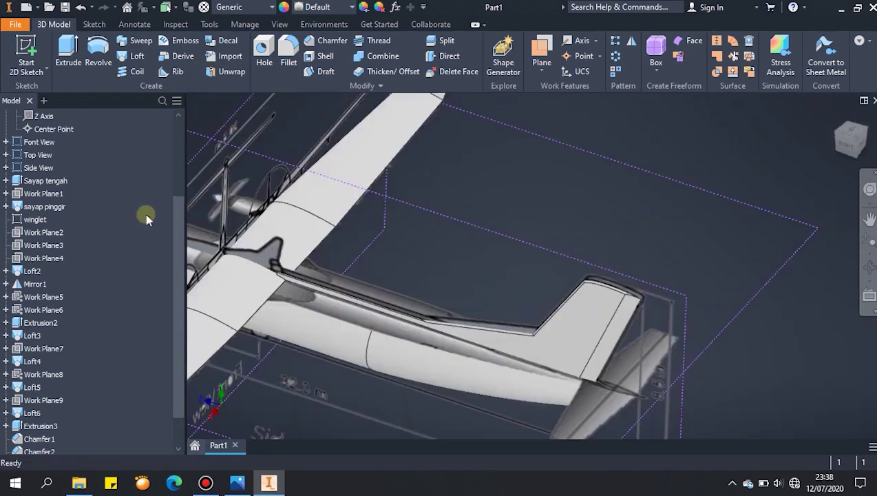
# Hide the front, top and side view reference sketches
pyautogui.click(31, 143)
pyautogui.keyDown('shift'); pyautogui.click(22, 170); pyautogui.keyUp('shift')
pyautogui.rightClick(23, 170)
pyautogui.click(54, 274)
# Fillet the two long edges of the dorsal ridge running along the fuselage top
pyautogui.scroll(-5, 349, 301)
pyautogui.moveTo(348, 302); pyautogui.dragTo(548, 369, button='middle')
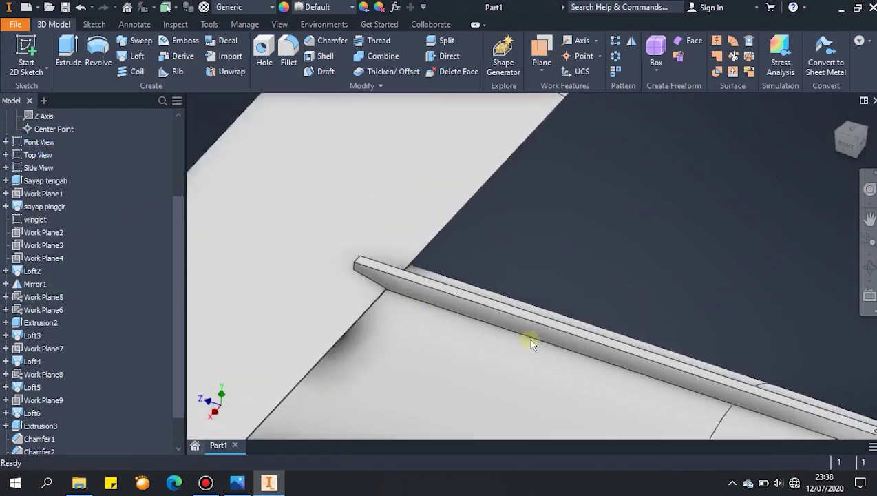
pyautogui.scroll(5, 671, 335)
pyautogui.keyDown('shift'); pyautogui.moveTo(671, 334); pyautogui.dragTo(557, 263, button='middle'); pyautogui.keyUp('shift')
pyautogui.scroll(-5, 556, 263)
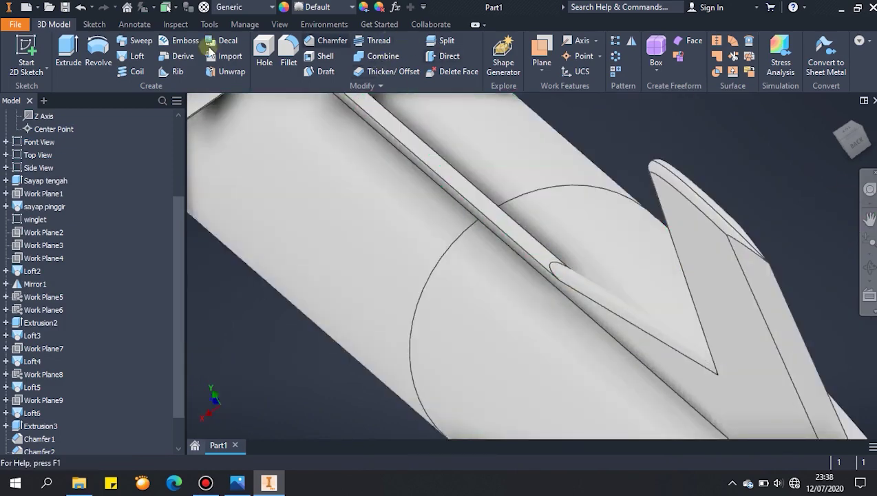
pyautogui.click(288, 54)
pyautogui.click(489, 221)
pyautogui.click(510, 216)
pyautogui.click(795, 381)
pyautogui.press('Escape')
# Show the front, top and side view reference sketches again
pyautogui.scroll(5, 496, 237)
pyautogui.keyDown('shift'); pyautogui.moveTo(495, 237); pyautogui.dragTo(500, 292, button='middle'); pyautogui.keyUp('shift')
pyautogui.moveTo(183, 295); pyautogui.dragTo(183, 330)
pyautogui.scroll(4, 109, 235)
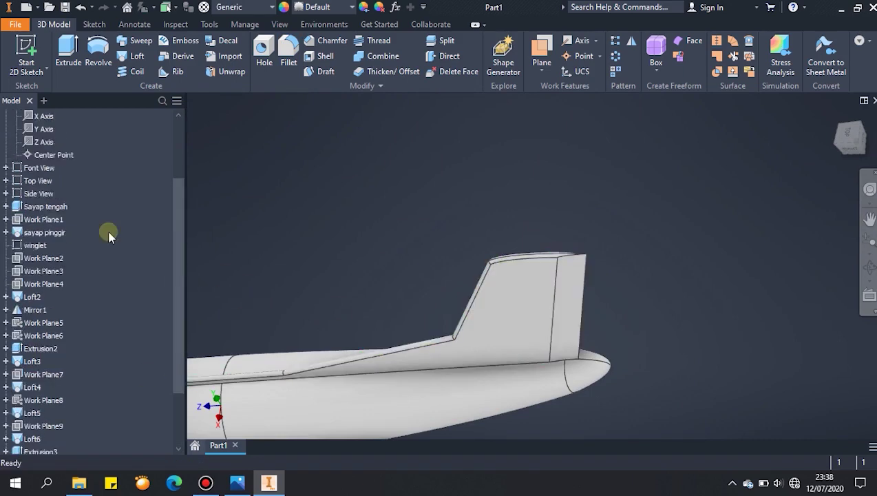
pyautogui.click(20, 245)
pyautogui.keyDown('shift'); pyautogui.click(19, 271); pyautogui.keyUp('shift')
pyautogui.rightClick(21, 273)
pyautogui.click(53, 380)
# Compare the fin tip with the side-view reference drawing in the right view
pyautogui.scroll(5, 510, 296)
pyautogui.keyDown('shift'); pyautogui.moveTo(509, 296); pyautogui.dragTo(475, 324, button='middle'); pyautogui.keyUp('shift')
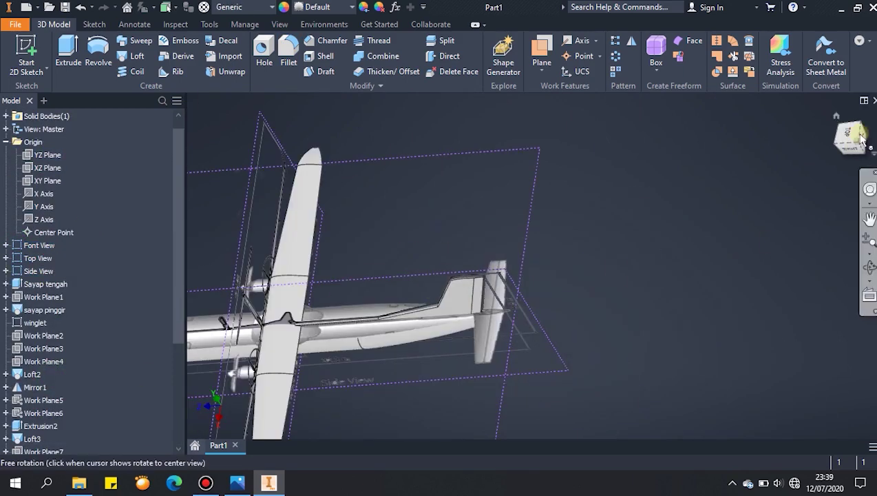
pyautogui.click(854, 136)
pyautogui.scroll(5, 582, 294)
pyautogui.scroll(-8, 599, 228)
pyautogui.scroll(3, 682, 248)
pyautogui.scroll(5, 685, 252)
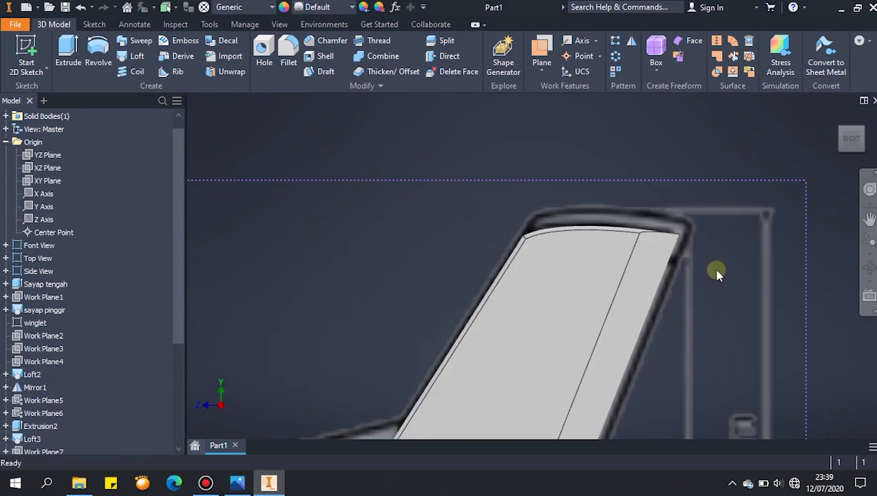
pyautogui.scroll(-4, 717, 272)
pyautogui.moveTo(851, 136)
pyautogui.mouseDown()
pyautogui.moveTo(861, 169)
pyautogui.moveTo(852, 146)
pyautogui.mouseUp()
pyautogui.click(853, 148)
pyautogui.scroll(-5, 528, 297)
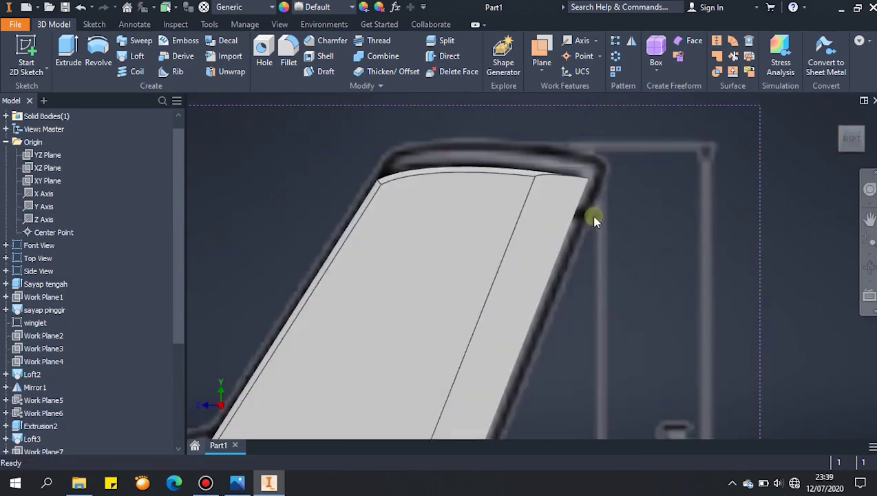
# Start a sketch on the YZ plane and draw a slim horizontal ellipse across the upper fin
pyautogui.click(29, 55)
pyautogui.click(48, 155)
pyautogui.moveTo(802, 199); pyautogui.dragTo(441, 238, button='middle')
pyautogui.scroll(-3, 573, 203)
pyautogui.scroll(-3, 461, 178)
pyautogui.moveTo(461, 178)
pyautogui.mouseDown(button='middle')
pyautogui.moveTo(488, 235)
pyautogui.moveTo(544, 309)
pyautogui.mouseUp(button='middle')
pyautogui.click(106, 49)
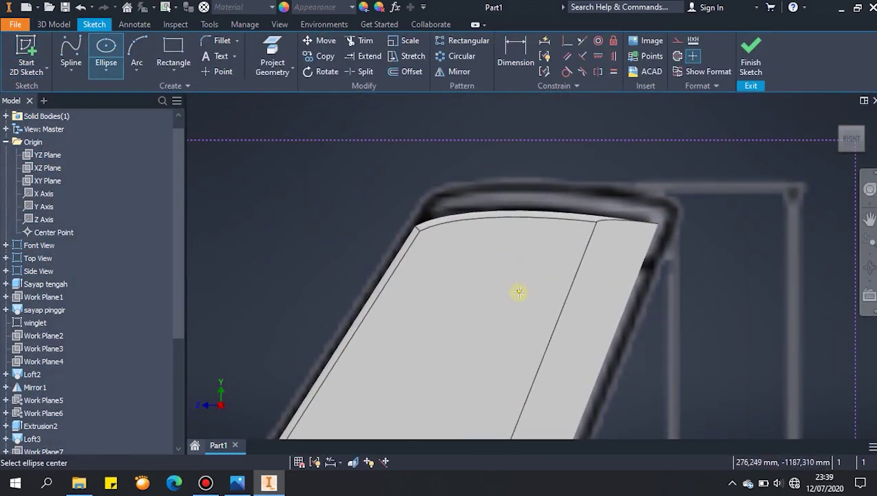
pyautogui.click(634, 302)
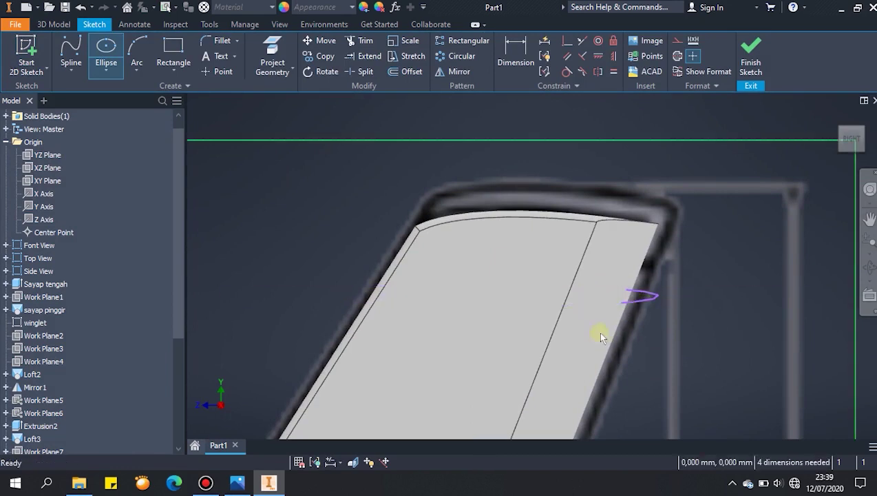
# Dimension the ellipse's major radius as 90 mm and its minor radius as 5 mm
pyautogui.press('d')
pyautogui.click(604, 304)
pyautogui.click(597, 263)
pyautogui.write('90\\')
pyautogui.press('BackSpace')
pyautogui.press('Return')
pyautogui.click(414, 340)
pyautogui.click(732, 336)
pyautogui.write('5')
pyautogui.press('Return')
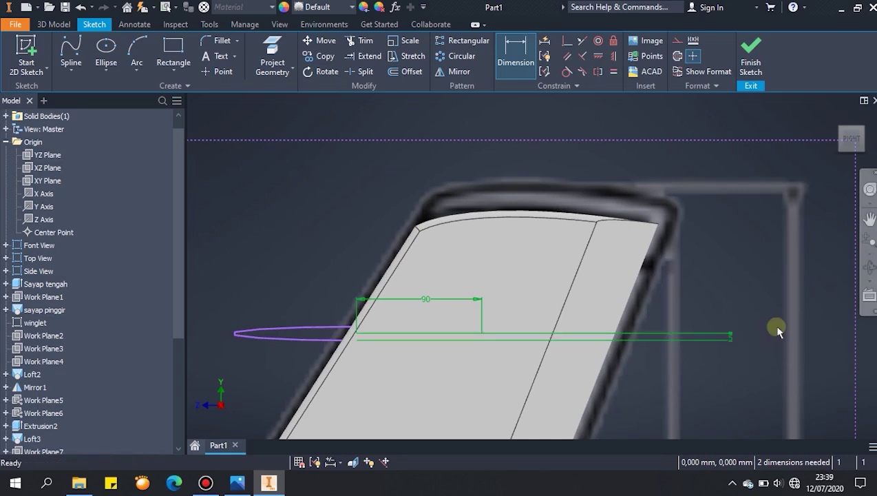
# Move the ellipse just below the fin tip and slice the graphics at the sketch plane
pyautogui.press('Escape')
pyautogui.moveTo(357, 340); pyautogui.dragTo(520, 259)
pyautogui.rightClick(334, 183)
pyautogui.click(333, 315)
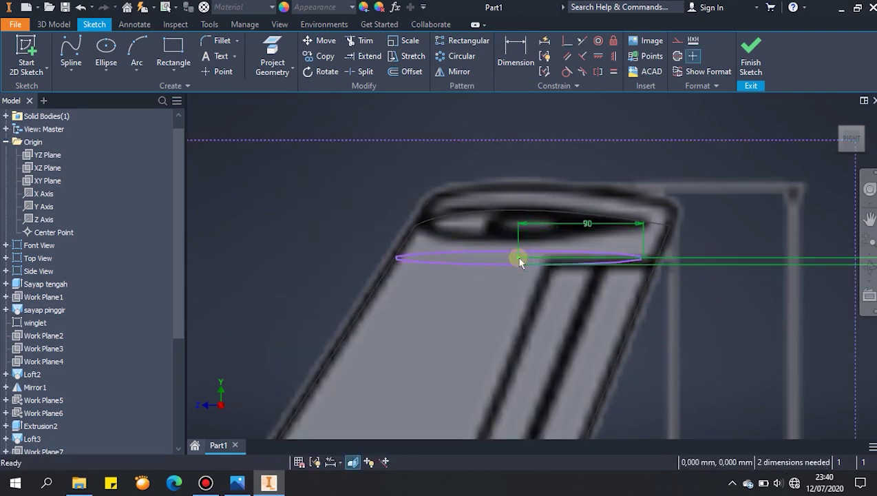
# Finish the ellipse sketch and create a work plane offset from the YZ plane, level with the horizontal tail's tip in the top-view drawing
pyautogui.click(756, 57)
pyautogui.scroll(4, 615, 296)
pyautogui.keyDown('shift'); pyautogui.moveTo(668, 257); pyautogui.dragTo(681, 293, button='middle'); pyautogui.keyUp('shift')
pyautogui.scroll(4, 649, 196)
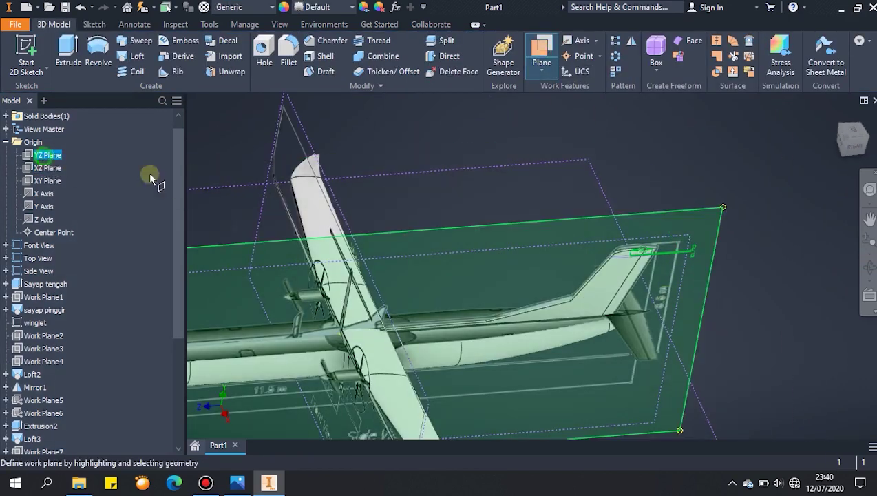
pyautogui.click(48, 155)
pyautogui.click(846, 131)
pyautogui.scroll(-4, 726, 313)
pyautogui.moveTo(206, 299); pyautogui.dragTo(206, 310)
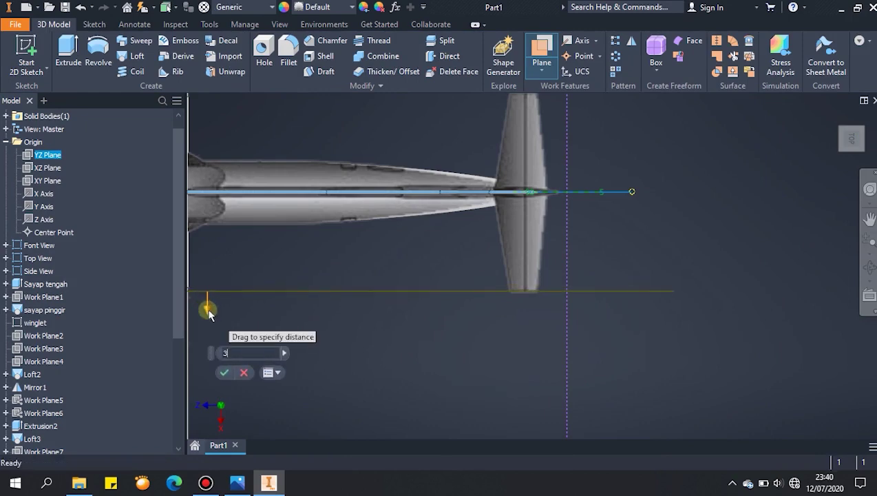
pyautogui.press('Return')
# Start a sketch on the new offset plane and copy the dimensioned ellipse from the fin-plane sketch into it
pyautogui.keyDown('shift'); pyautogui.moveTo(620, 323); pyautogui.dragTo(665, 284, button='middle'); pyautogui.keyUp('shift')
pyautogui.click(26, 55)
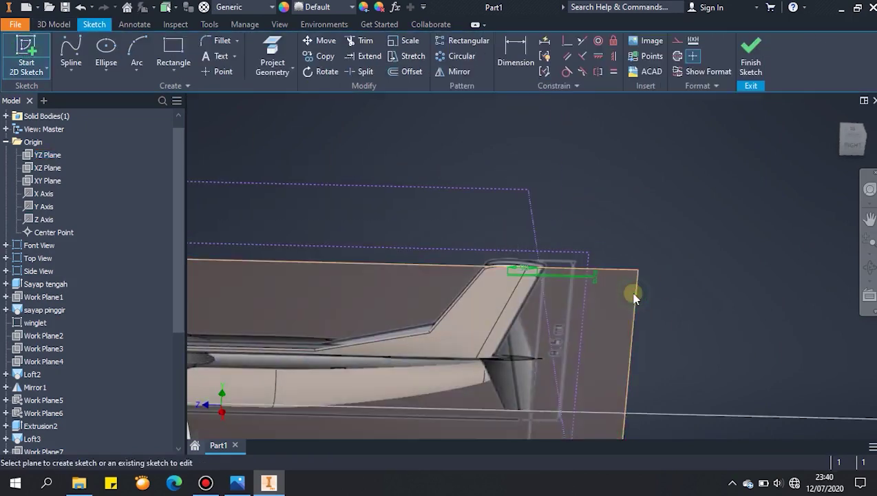
pyautogui.click(631, 292)
pyautogui.rightClick(22, 403)
pyautogui.click(63, 224)
pyautogui.rightClick(739, 251)
pyautogui.click(675, 238)
pyautogui.rightClick(21, 401)
pyautogui.click(60, 221)
pyautogui.click(641, 250)
pyautogui.rightClick(761, 239)
pyautogui.click(770, 228)
pyautogui.scroll(-5, 621, 223)
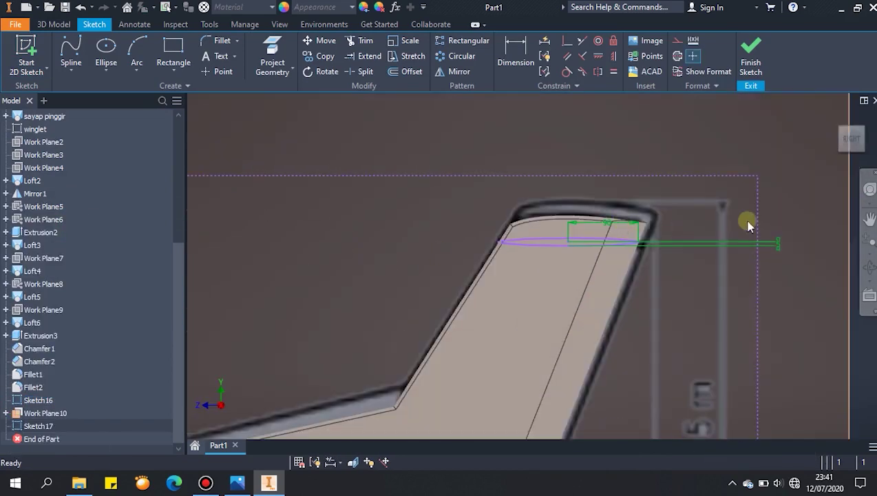
# Set the copied ellipse's major radius to 50 mm
pyautogui.doubleClick(607, 225)
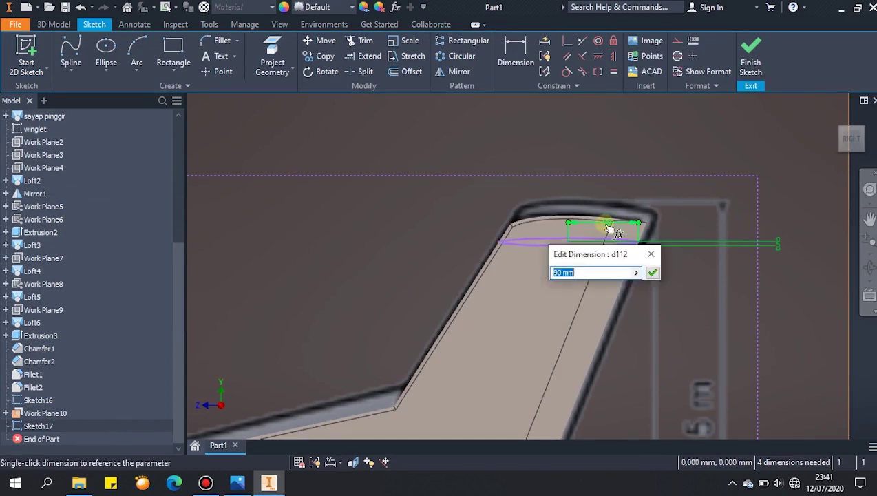
pyautogui.write('50')
pyautogui.press('Return')
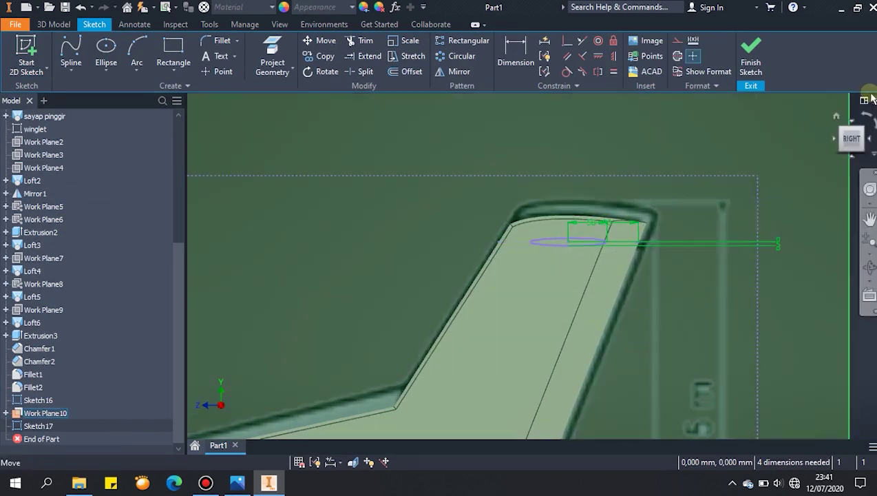
# Move the copied ellipse lower on the fin and line it up with the horizontal tail's tip in the top-view drawing
pyautogui.click(852, 121)
pyautogui.scroll(-5, 478, 248)
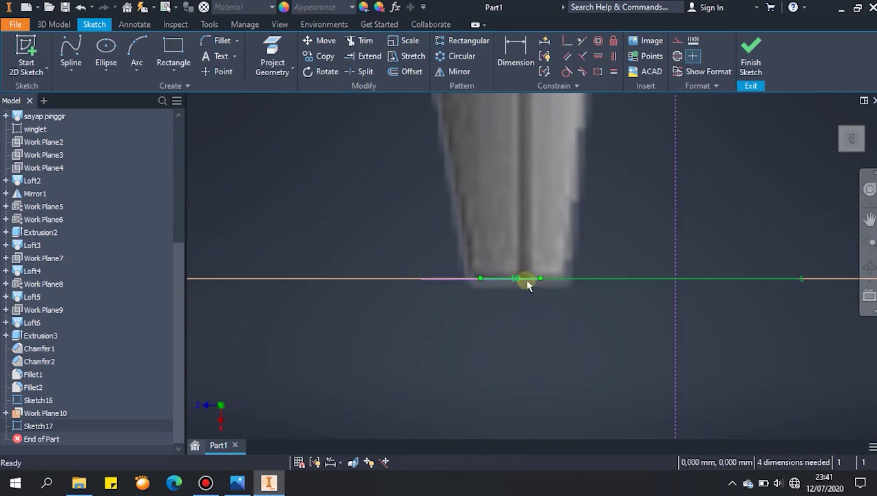
pyautogui.click(853, 158)
pyautogui.scroll(-8, 528, 374)
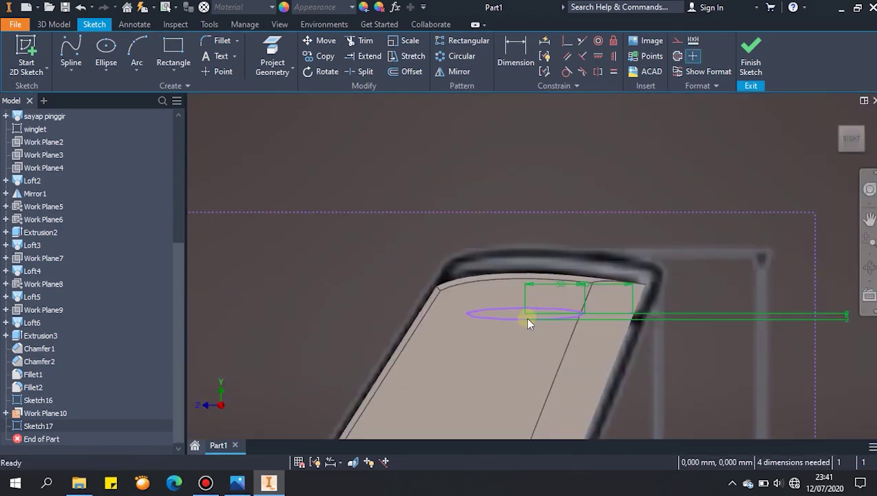
pyautogui.moveTo(526, 314); pyautogui.dragTo(560, 314)
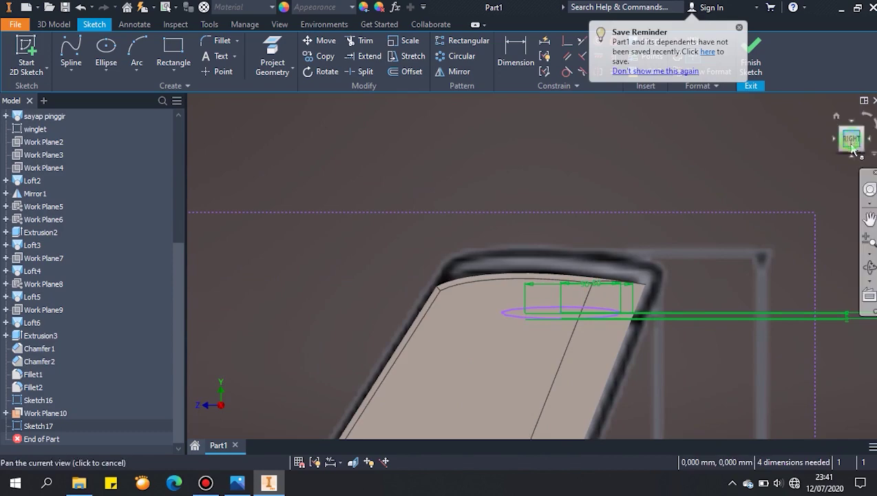
pyautogui.click(852, 121)
pyautogui.scroll(5, 628, 325)
pyautogui.scroll(-3, 627, 327)
pyautogui.scroll(3, 617, 344)
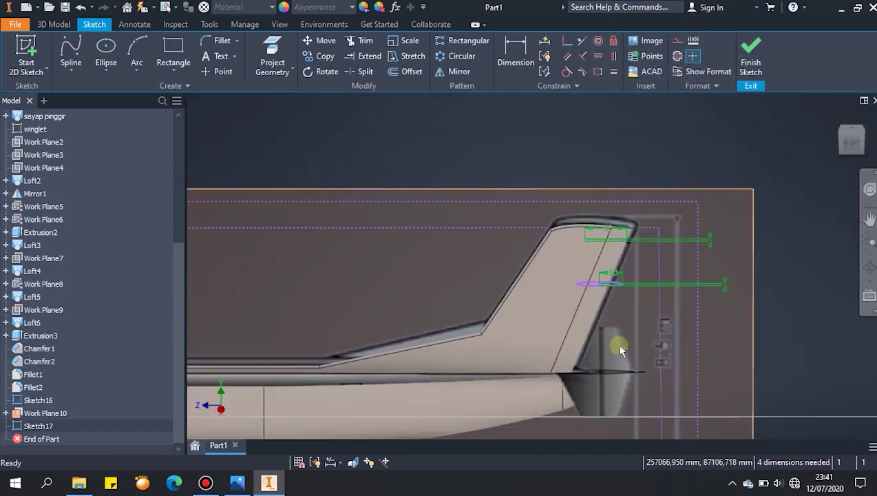
pyautogui.click(852, 130)
pyautogui.scroll(-6, 517, 286)
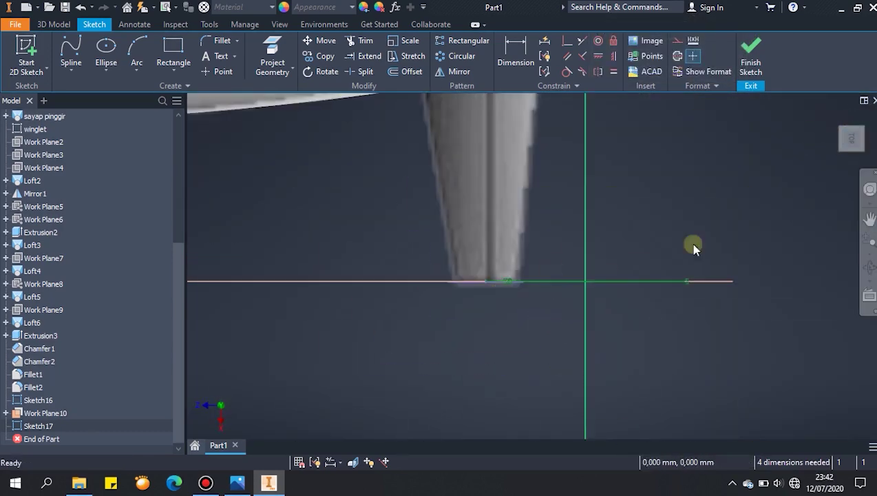
# Finish the sketch and loft between the fin-plane ellipse and the tip ellipse to form one half of the horizontal tail
pyautogui.click(752, 57)
pyautogui.scroll(3, 692, 248)
pyautogui.keyDown('shift'); pyautogui.moveTo(713, 225); pyautogui.dragTo(678, 114, button='middle'); pyautogui.keyUp('shift')
pyautogui.click(132, 56)
pyautogui.click(33, 401)
pyautogui.click(31, 427)
pyautogui.click(799, 387)
pyautogui.scroll(3, 716, 358)
pyautogui.moveTo(709, 354)
pyautogui.keyDown('shift'); pyautogui.mouseDown(button='middle')
pyautogui.moveTo(665, 376)
pyautogui.moveTo(623, 303)
pyautogui.moveTo(675, 287)
pyautogui.moveTo(729, 288)
pyautogui.moveTo(655, 303)
pyautogui.mouseUp(button='middle'); pyautogui.keyUp('shift')
# Edit the loft's fin-plane ellipse with graphics sliced, set its major radius to 88 mm, shift it slightly toward the rear and finish the sketch
pyautogui.click(6, 426)
pyautogui.doubleClick(39, 427)
pyautogui.moveTo(592, 227); pyautogui.dragTo(711, 480, button='middle')
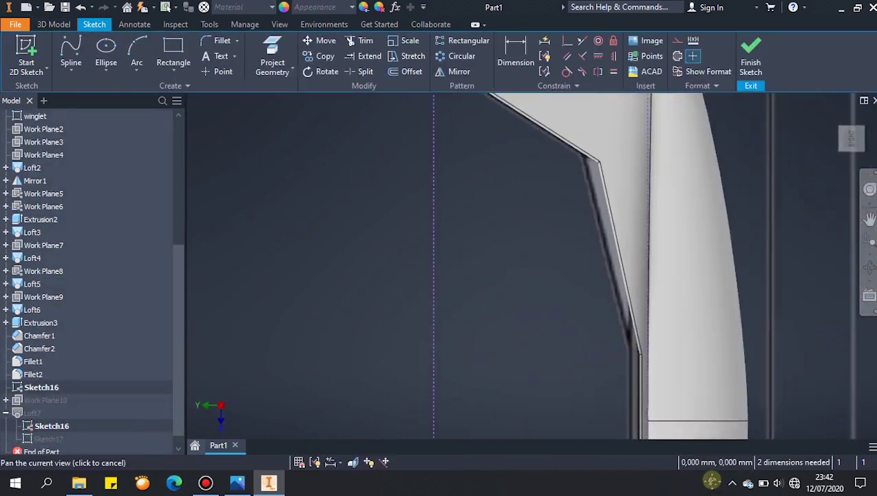
pyautogui.moveTo(644, 145); pyautogui.dragTo(655, 293, button='middle')
pyautogui.rightClick(456, 196)
pyautogui.click(445, 340)
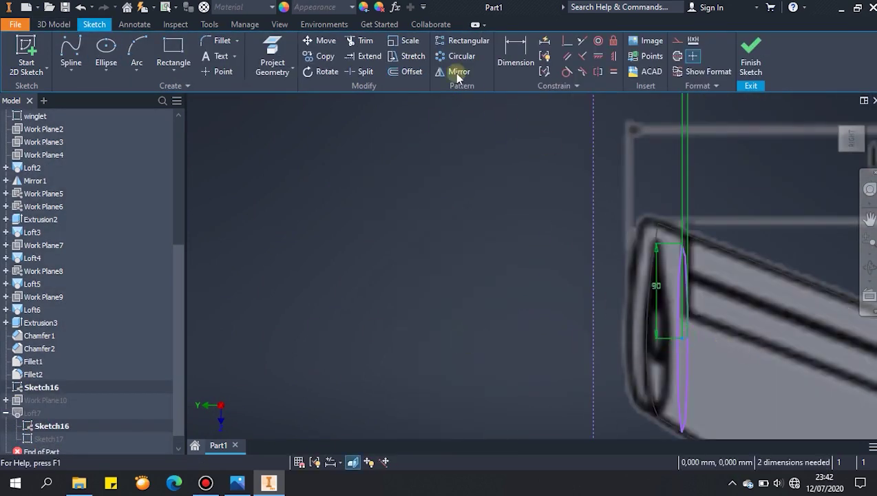
pyautogui.doubleClick(656, 285)
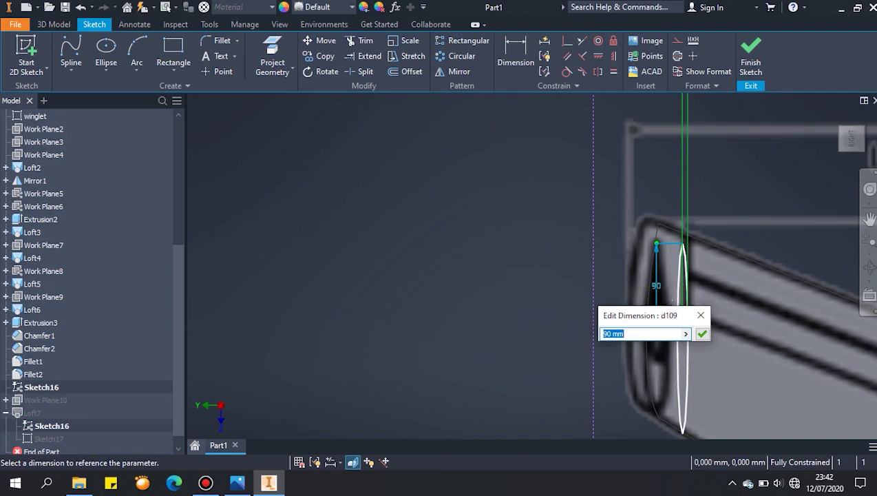
pyautogui.write('88\\')
pyautogui.press('BackSpace')
pyautogui.press('Return')
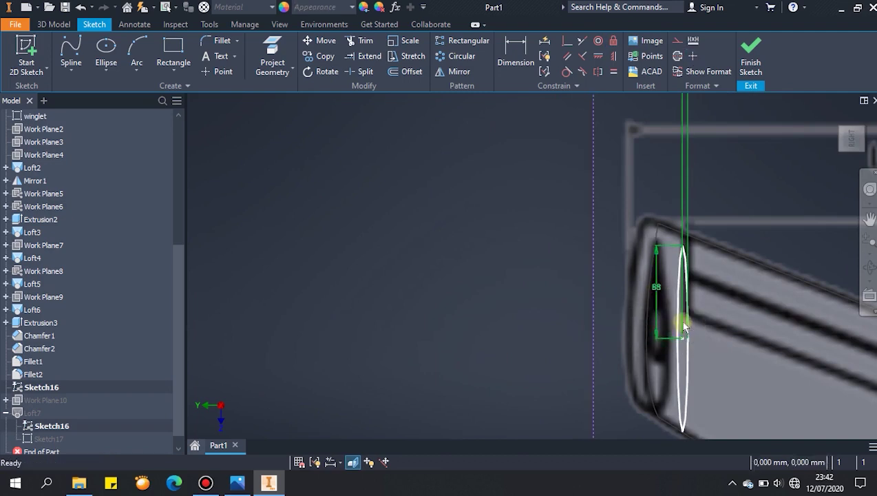
pyautogui.moveTo(683, 338); pyautogui.dragTo(683, 332)
pyautogui.click(753, 58)
# Hide the front, top and side view reference drawings
pyautogui.scroll(-4, 747, 289)
pyautogui.scroll(3, 766, 234)
pyautogui.moveTo(765, 234)
pyautogui.keyDown('shift'); pyautogui.mouseDown(button='middle')
pyautogui.moveTo(781, 270)
pyautogui.moveTo(811, 276)
pyautogui.moveTo(707, 303)
pyautogui.moveTo(705, 337)
pyautogui.moveTo(706, 315)
pyautogui.moveTo(736, 298)
pyautogui.moveTo(734, 280)
pyautogui.mouseUp(button='middle'); pyautogui.keyUp('shift')
pyautogui.scroll(4, 782, 272)
pyautogui.scroll(4, 809, 277)
pyautogui.scroll(-4, 708, 315)
pyautogui.scroll(4, 707, 314)
pyautogui.scroll(6, 103, 257)
pyautogui.keyDown('shift'); pyautogui.click(32, 283); pyautogui.keyUp('shift')
pyautogui.rightClick(29, 262)
pyautogui.click(52, 367)
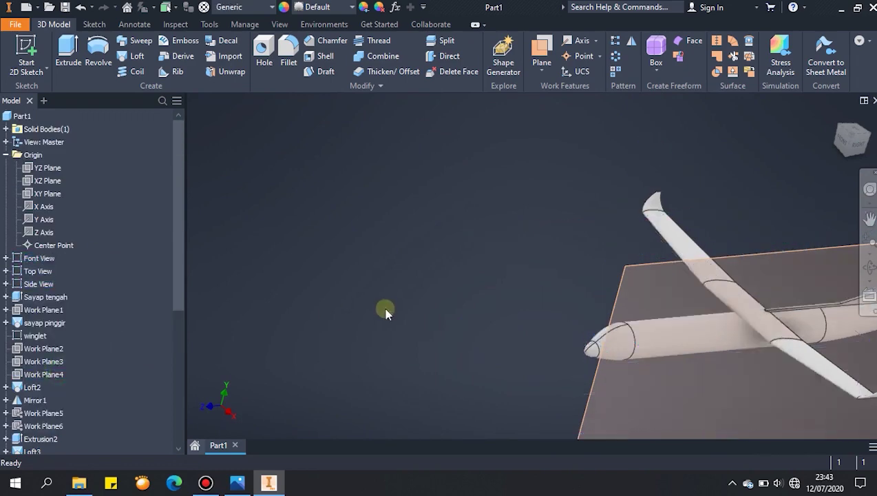
# Hide the offset work plane at the horizontal tail's tip
pyautogui.scroll(4, 385, 310)
pyautogui.scroll(-6, 53, 348)
pyautogui.rightClick(28, 387)
pyautogui.click(52, 269)
# Mirror the horizontal tail loft about the YZ plane
pyautogui.scroll(-4, 579, 294)
pyautogui.keyDown('shift'); pyautogui.moveTo(584, 297); pyautogui.dragTo(601, 338, button='middle'); pyautogui.keyUp('shift')
pyautogui.click(632, 42)
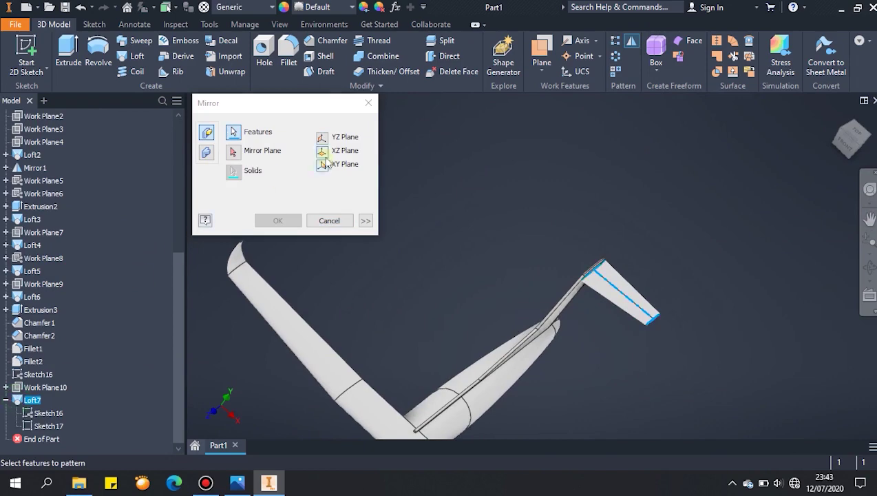
pyautogui.click(323, 138)
pyautogui.click(277, 221)
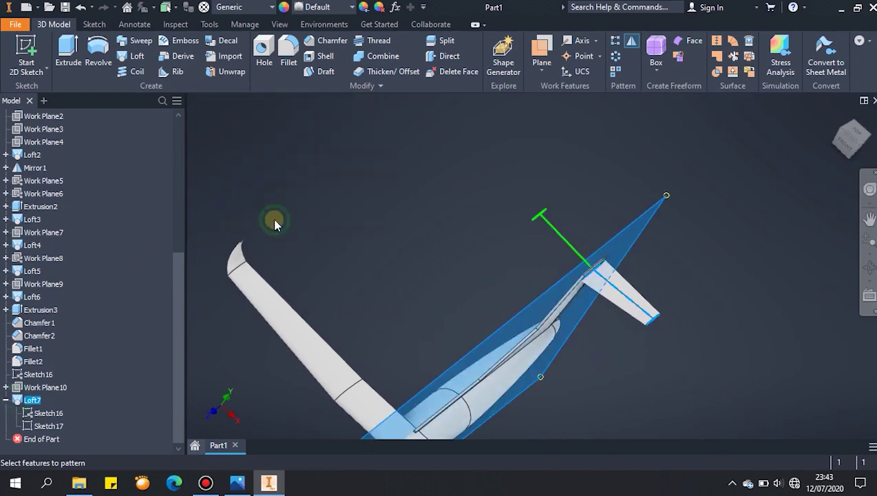
# Show the front, top and side view reference drawings again
pyautogui.moveTo(569, 264)
pyautogui.keyDown('shift'); pyautogui.mouseDown(button='middle')
pyautogui.moveTo(609, 263)
pyautogui.moveTo(585, 265)
pyautogui.moveTo(573, 254)
pyautogui.mouseUp(button='middle'); pyautogui.keyUp('shift')
pyautogui.scroll(7, 193, 319)
pyautogui.scroll(-7, 234, 307)
pyautogui.moveTo(335, 293); pyautogui.dragTo(555, 284, button='middle')
pyautogui.moveTo(183, 315); pyautogui.dragTo(168, 186)
pyautogui.click(43, 168)
pyautogui.click(27, 257)
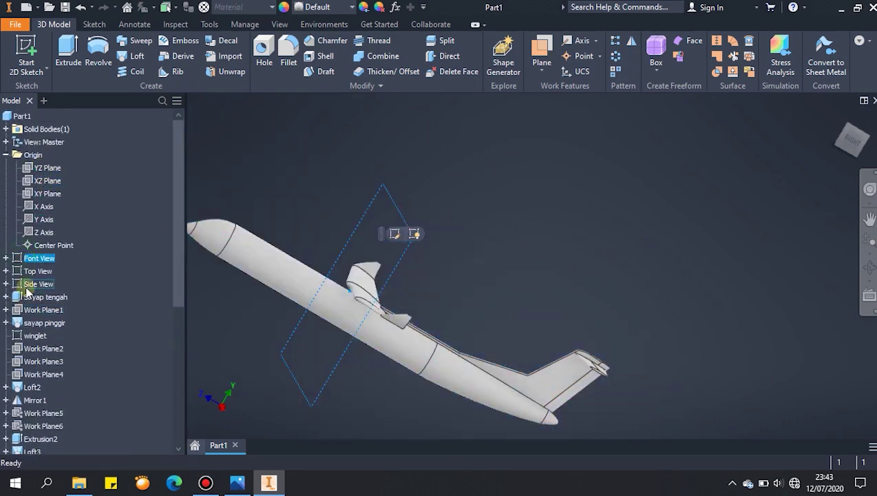
pyautogui.keyDown('shift'); pyautogui.click(31, 284); pyautogui.keyUp('shift')
pyautogui.rightClick(31, 284)
pyautogui.click(68, 393)
# Start a sketch on the YZ plane and slice the graphics to compare the fuselage with the side-view drawing
pyautogui.click(39, 168)
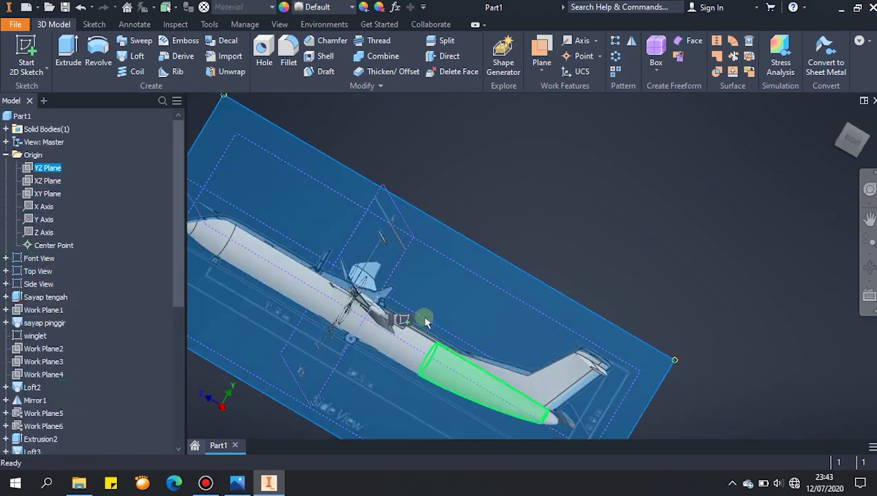
pyautogui.click(408, 320)
pyautogui.scroll(-7, 580, 308)
pyautogui.scroll(5, 580, 308)
pyautogui.keyDown('shift'); pyautogui.moveTo(580, 308); pyautogui.dragTo(588, 282, button='middle'); pyautogui.keyUp('shift')
pyautogui.scroll(3, 631, 321)
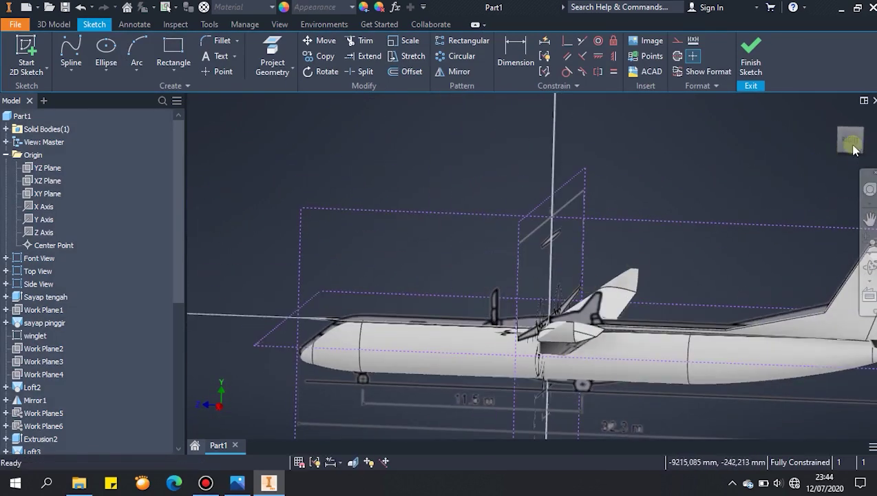
pyautogui.click(852, 145)
pyautogui.scroll(-4, 654, 244)
pyautogui.moveTo(431, 273); pyautogui.dragTo(534, 201, button='middle')
pyautogui.rightClick(533, 202)
pyautogui.click(539, 310)
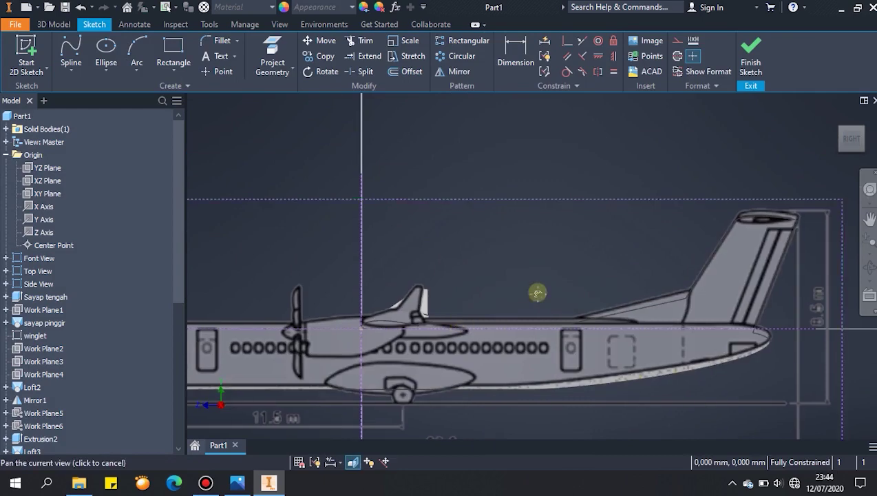
pyautogui.moveTo(460, 316); pyautogui.dragTo(556, 285, button='middle')
pyautogui.rightClick(389, 225)
pyautogui.click(404, 233)
# Try copying the airfoil profile from the Sayap tengah sketch into the new sketch
pyautogui.click(7, 297)
pyautogui.rightClick(33, 311)
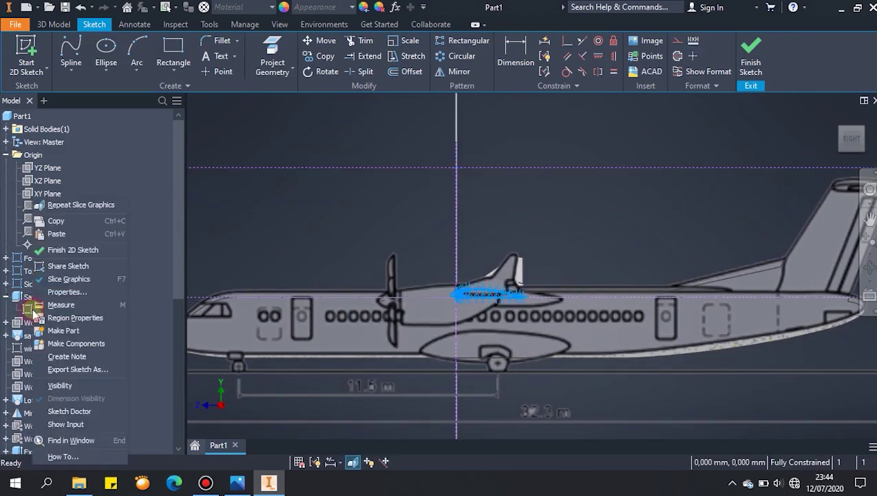
pyautogui.click(73, 223)
pyautogui.rightClick(355, 244)
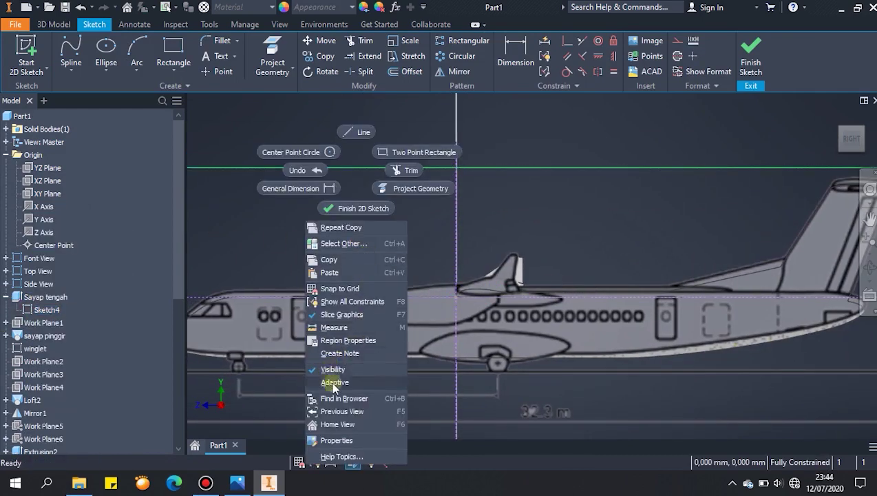
pyautogui.click(329, 274)
pyautogui.scroll(3, 465, 273)
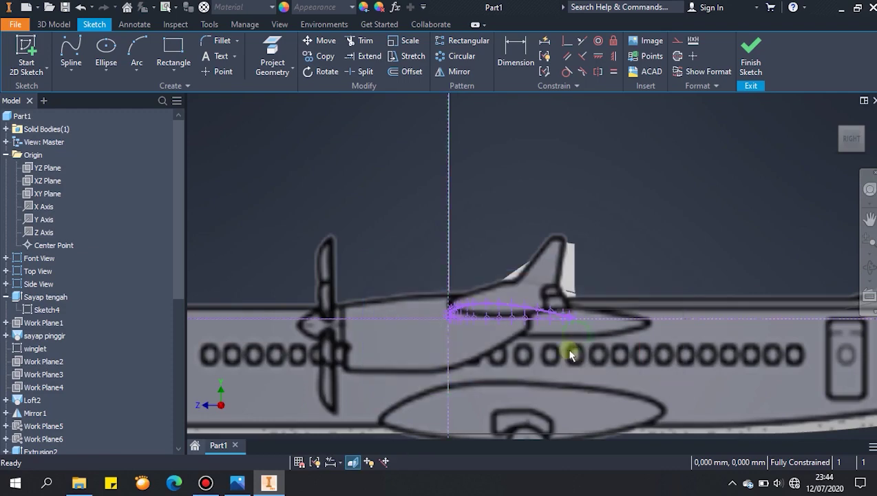
pyautogui.scroll(5, 533, 325)
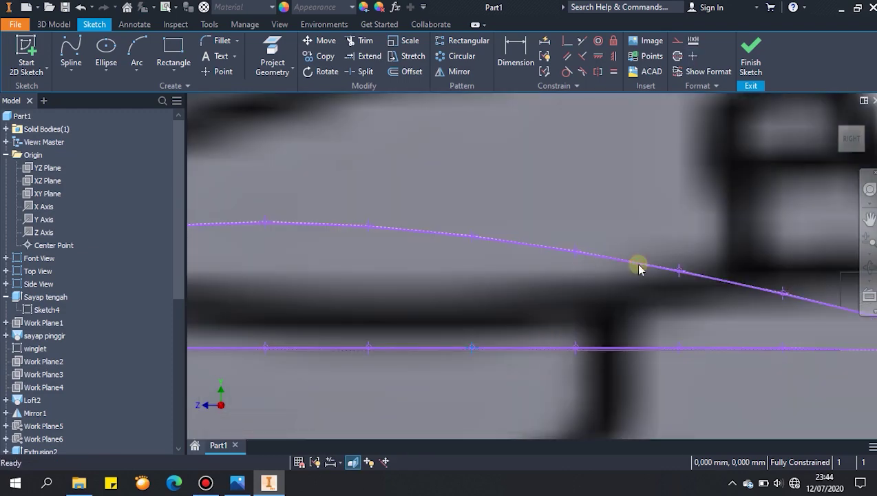
pyautogui.scroll(-5, 636, 263)
pyautogui.scroll(3, 547, 277)
pyautogui.scroll(-4, 704, 189)
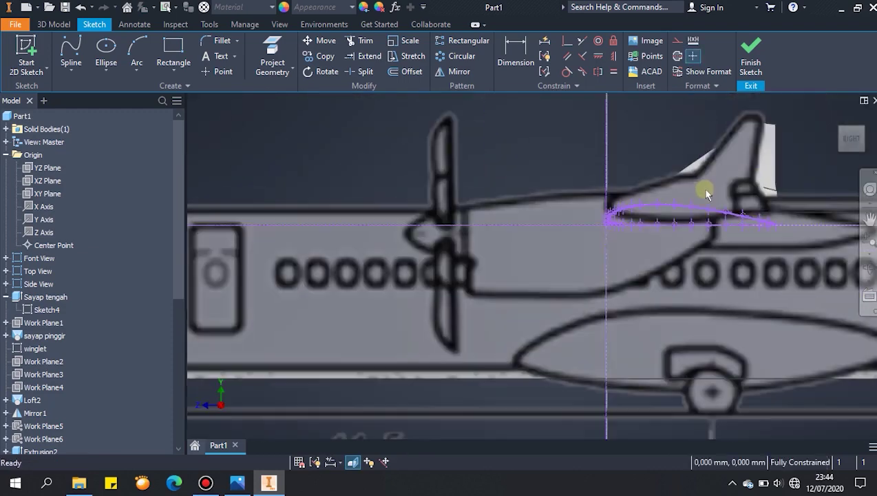
pyautogui.scroll(5, 636, 232)
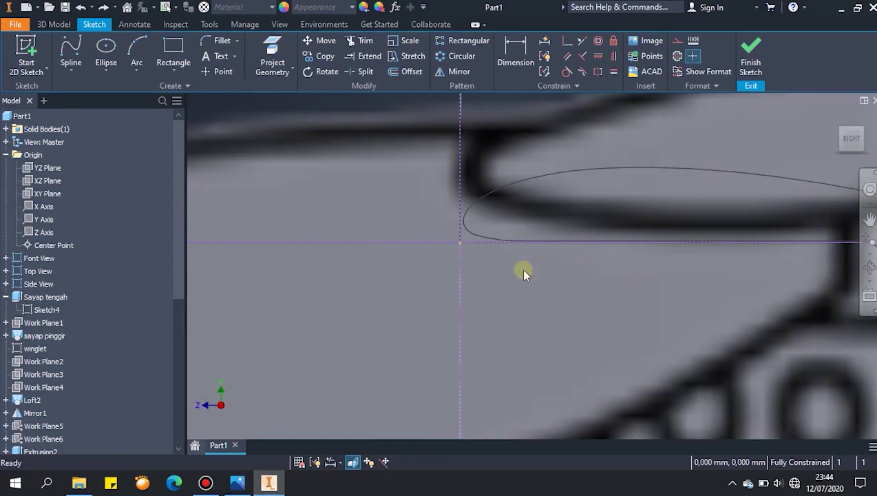
# Import the airfoil coordinate points from a file into the sketch
pyautogui.click(644, 59)
pyautogui.scroll(-5, 417, 270)
pyautogui.doubleClick(420, 267)
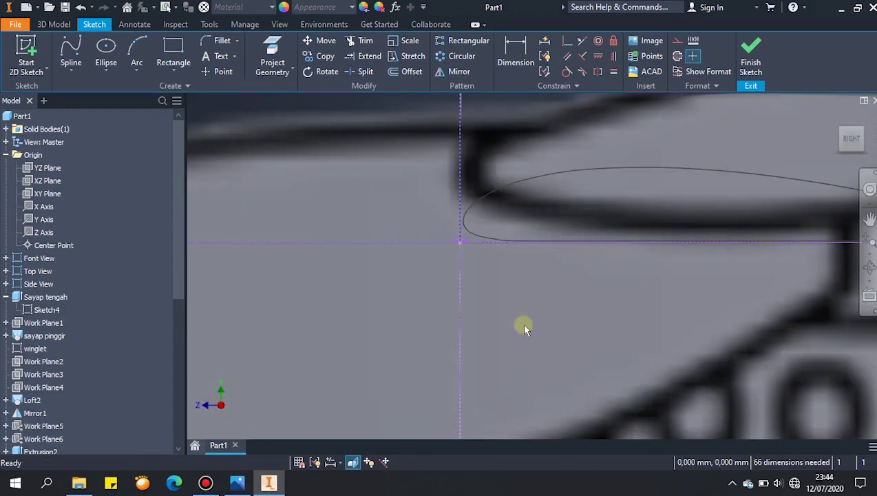
pyautogui.scroll(5, 487, 269)
pyautogui.scroll(5, 537, 258)
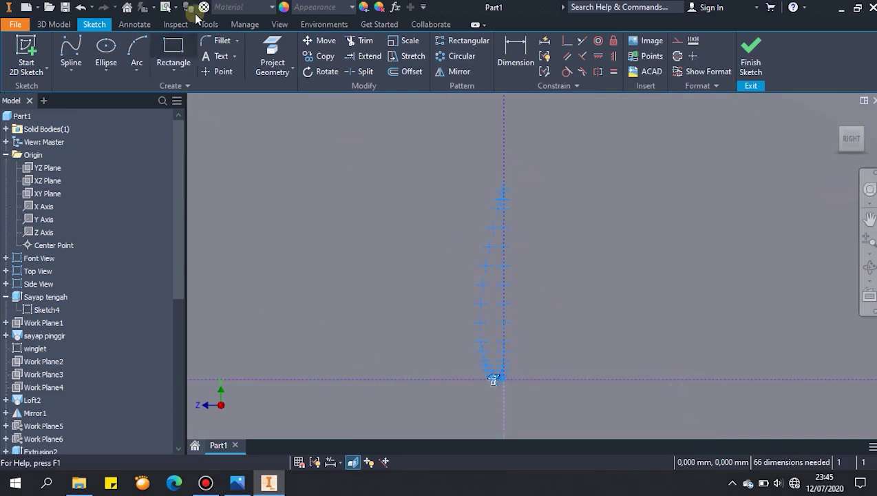
# Rotate all the imported airfoil points about the origin so the profile runs horizontally toward the tail
pyautogui.click(327, 72)
pyautogui.scroll(4, 507, 386)
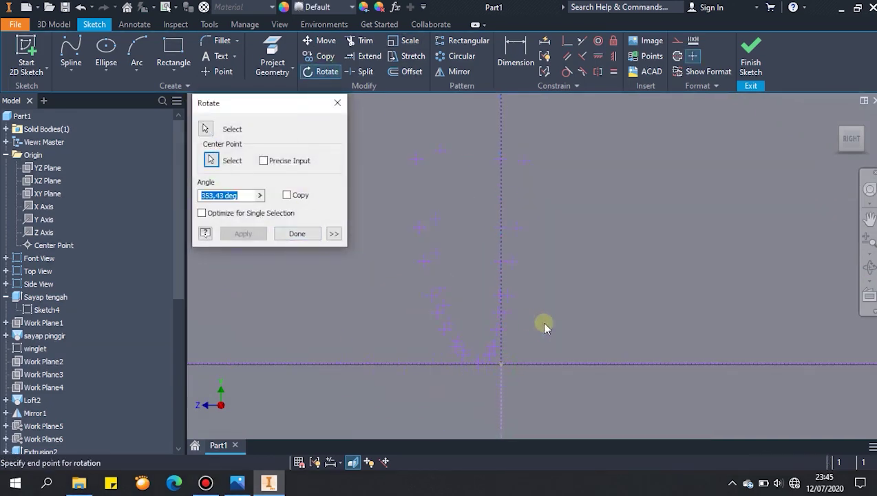
pyautogui.click(659, 365)
pyautogui.scroll(-5, 659, 365)
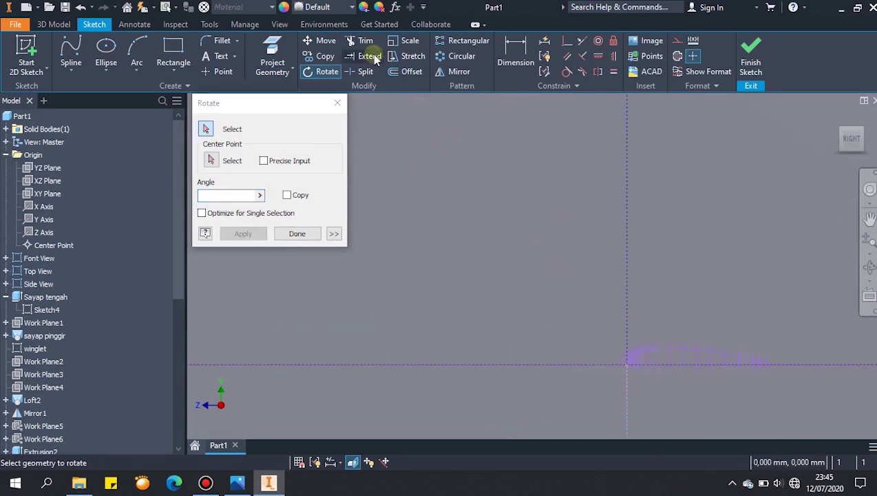
# Scale the airfoil points up from the origin so the profile extends well past the wing's trailing edge
pyautogui.click(403, 41)
pyautogui.scroll(5, 472, 281)
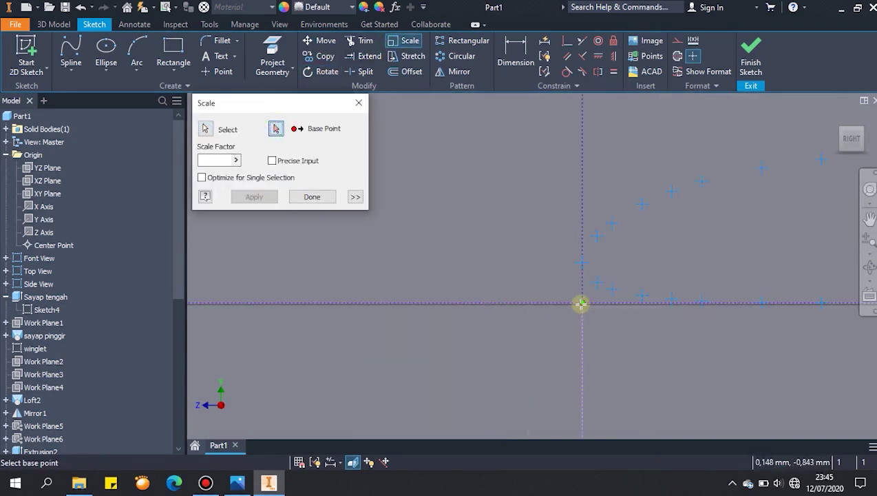
pyautogui.scroll(-5, 639, 245)
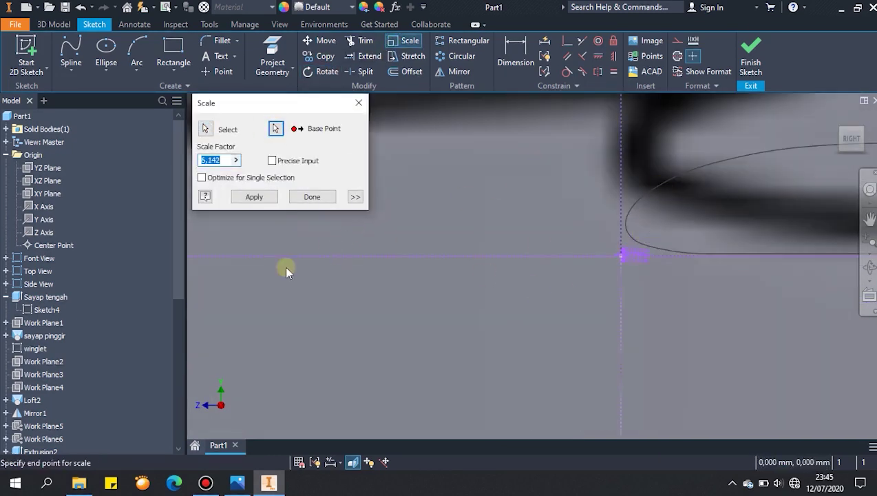
pyautogui.click(266, 322)
pyautogui.press('Escape')
pyautogui.scroll(-5, 478, 243)
pyautogui.scroll(1, 612, 244)
pyautogui.moveTo(612, 245); pyautogui.dragTo(565, 272, button='middle')
# Switch the model display to a wireframe visual style
pyautogui.click(280, 25)
pyautogui.click(235, 71)
pyautogui.click(278, 205)
pyautogui.click(242, 66)
pyautogui.click(262, 246)
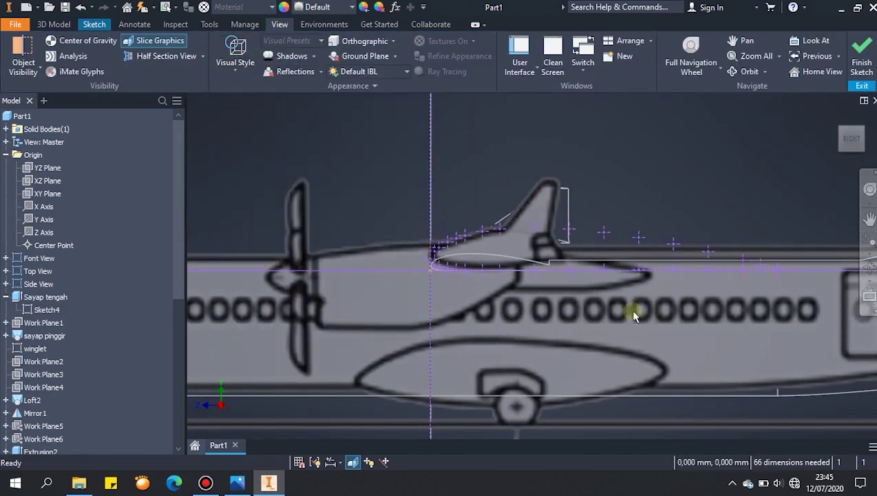
pyautogui.click(160, 45)
pyautogui.scroll(1, 569, 270)
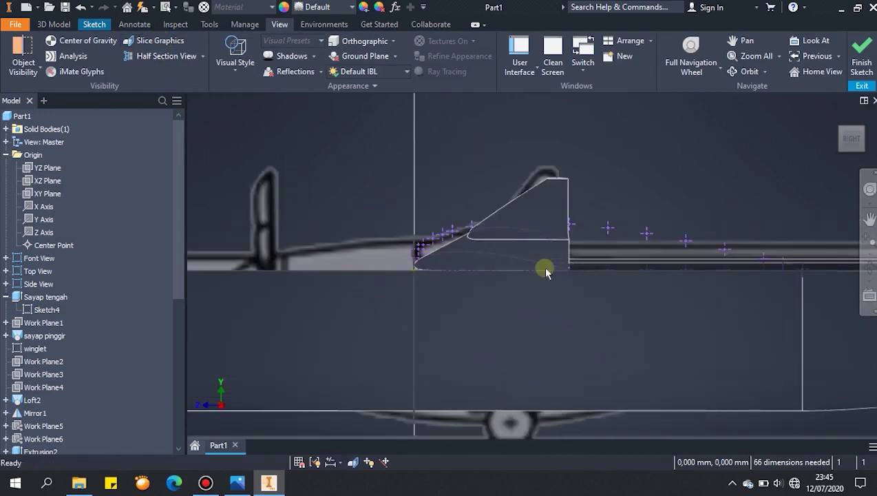
pyautogui.scroll(-5, 570, 270)
pyautogui.moveTo(797, 417); pyautogui.dragTo(386, 162)
pyautogui.click(95, 24)
pyautogui.click(320, 41)
pyautogui.click(135, 145)
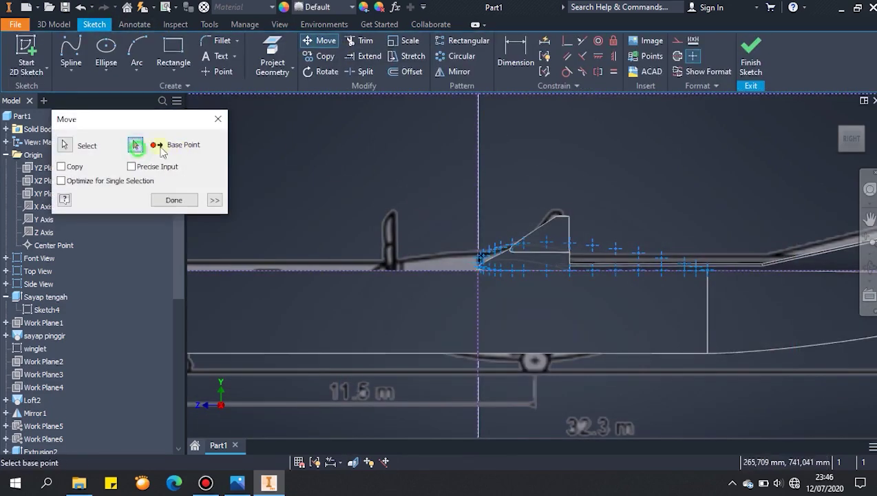
pyautogui.scroll(4, 698, 278)
pyautogui.click(719, 265)
pyautogui.moveTo(612, 292); pyautogui.dragTo(689, 273, button='middle')
pyautogui.press('Escape')
pyautogui.click(75, 48)
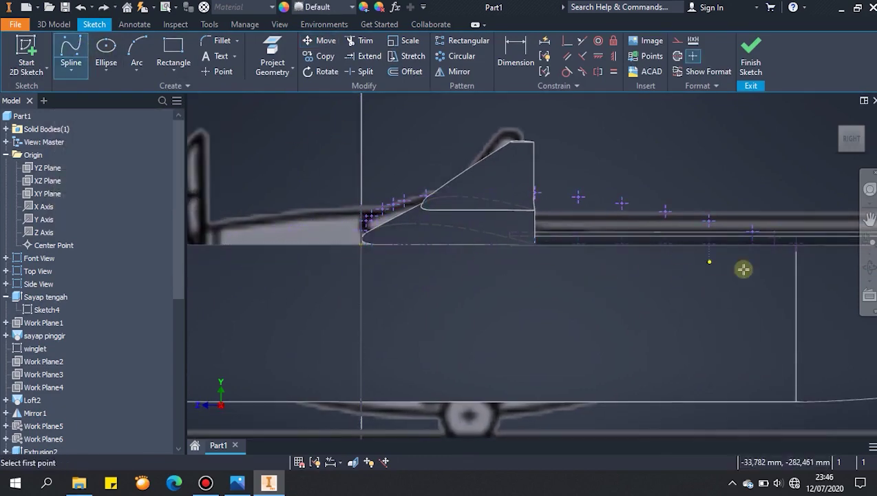
pyautogui.scroll(4, 796, 247)
pyautogui.rightClick(650, 157)
pyautogui.press('Escape')
pyautogui.click(278, 24)
pyautogui.click(155, 40)
pyautogui.scroll(-3, 615, 254)
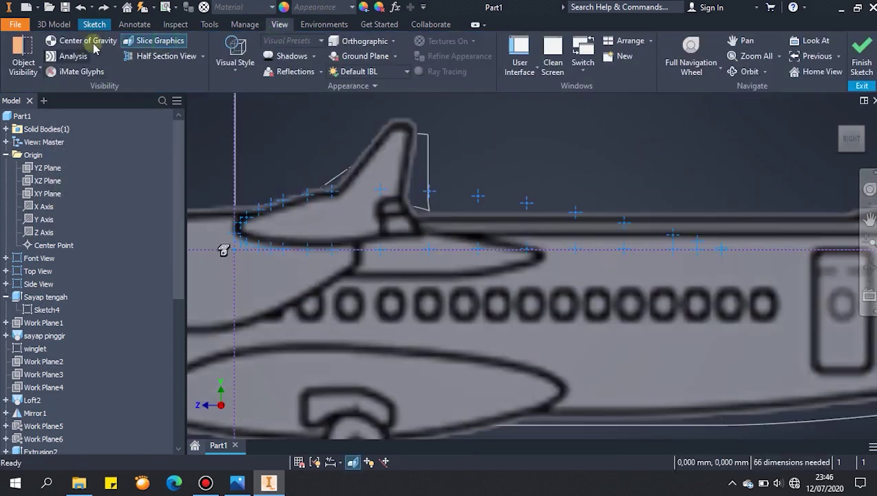
# Draw a spline through the lower airfoil points, starting at the trailing edge and running forward toward the nose
pyautogui.click(94, 25)
pyautogui.click(70, 48)
pyautogui.scroll(6, 726, 244)
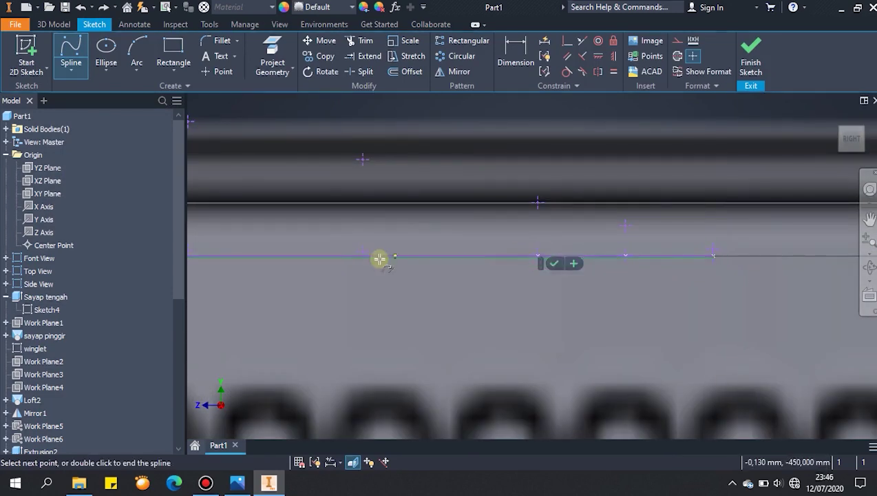
pyautogui.scroll(-2, 287, 304)
pyautogui.moveTo(287, 303)
pyautogui.mouseDown(button='middle')
pyautogui.moveTo(672, 311)
pyautogui.moveTo(656, 305)
pyautogui.mouseUp(button='middle')
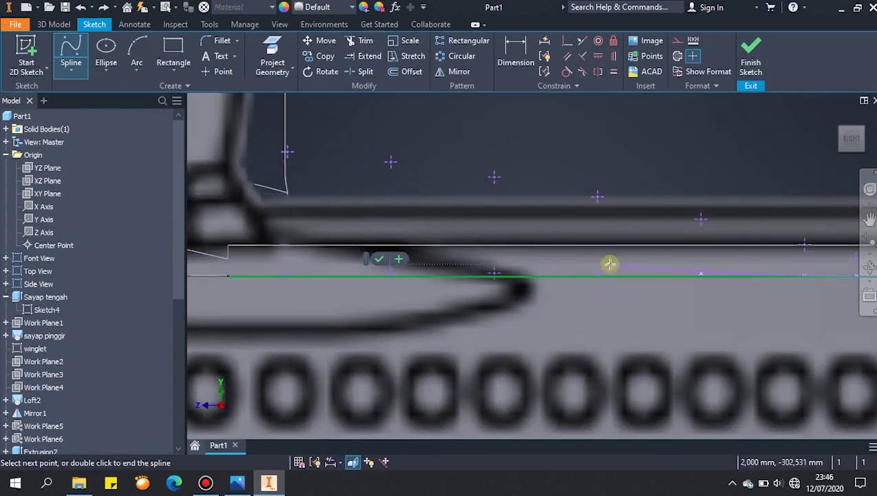
pyautogui.click(392, 271)
pyautogui.click(288, 273)
pyautogui.moveTo(335, 317); pyautogui.dragTo(753, 319, button='middle')
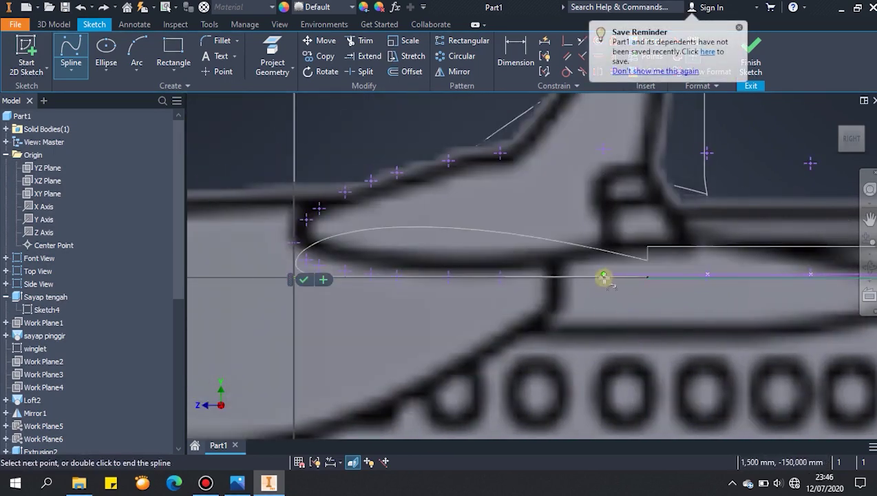
pyautogui.click(499, 277)
pyautogui.click(449, 275)
pyautogui.click(397, 275)
pyautogui.click(371, 274)
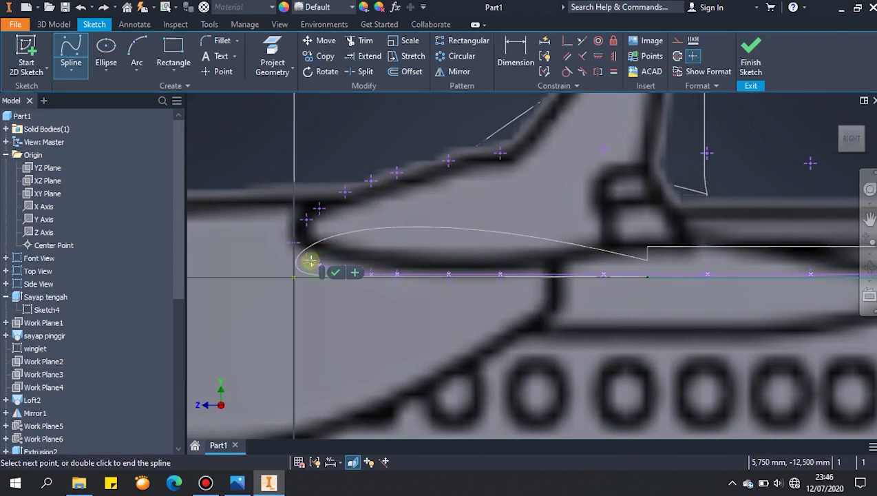
# Continue the spline around the nose and through the upper airfoil points to the trailing edge
pyautogui.click(396, 171)
pyautogui.click(707, 153)
pyautogui.click(811, 163)
pyautogui.moveTo(799, 231); pyautogui.dragTo(397, 247, button='middle')
pyautogui.click(513, 196)
pyautogui.click(615, 213)
pyautogui.click(718, 236)
pyautogui.click(821, 261)
pyautogui.moveTo(783, 316); pyautogui.dragTo(353, 319, button='middle')
pyautogui.click(444, 277)
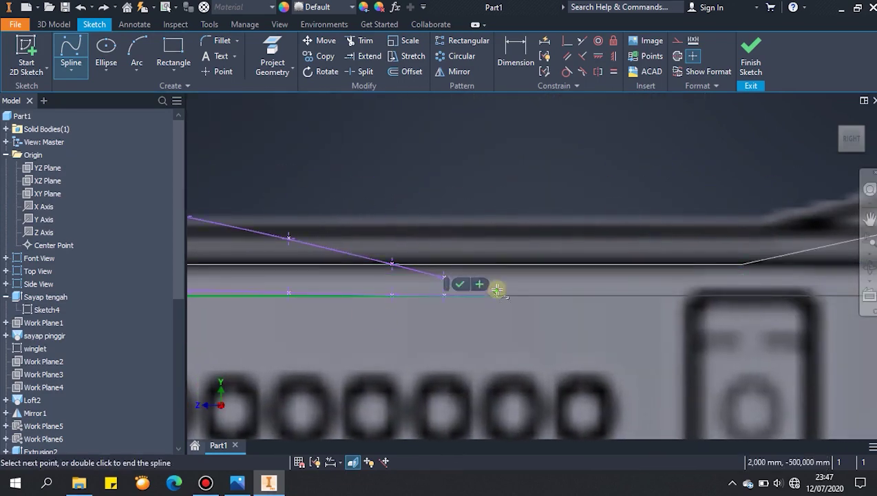
pyautogui.click(511, 298)
# Close the airfoil's trailing edge with a short line between the upper and lower spline endpoints
pyautogui.click(71, 68)
pyautogui.click(77, 89)
pyautogui.scroll(2, 522, 307)
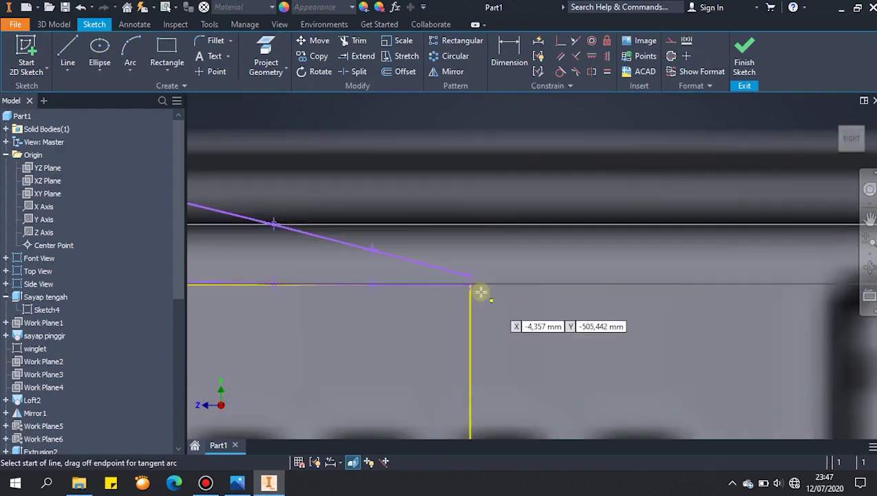
pyautogui.click(471, 275)
pyautogui.scroll(4, 469, 283)
pyautogui.click(473, 271)
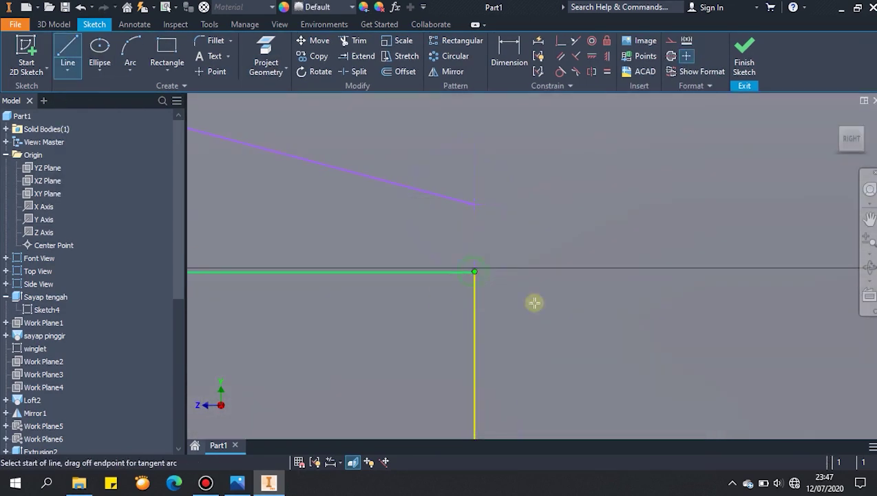
pyautogui.press('Escape')
# Delete the projected vertical and horizontal edges along the underside of the airfoil profile
pyautogui.moveTo(541, 318); pyautogui.dragTo(443, 358)
pyautogui.press('Delete')
pyautogui.scroll(3, 474, 272)
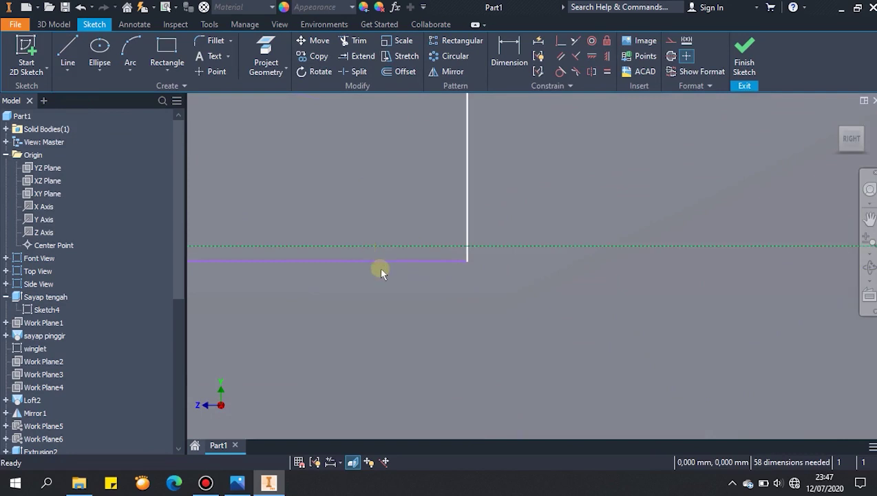
pyautogui.scroll(-6, 410, 277)
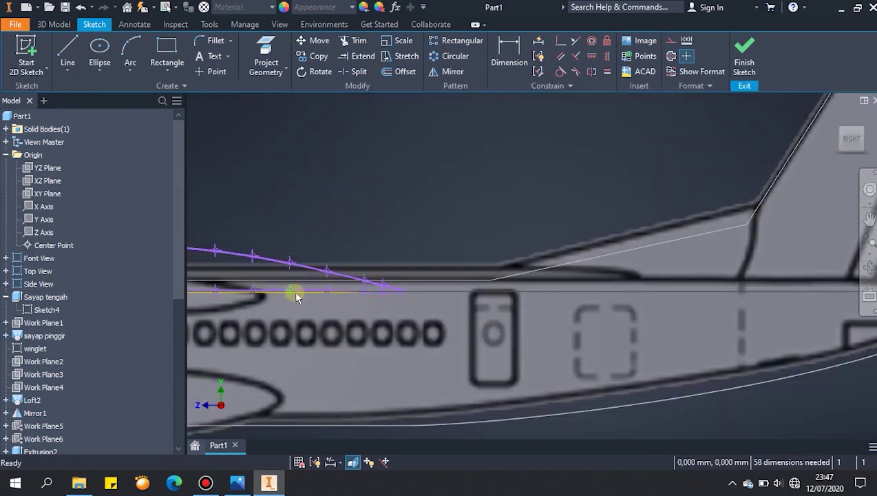
pyautogui.scroll(3, 297, 294)
pyautogui.click(317, 294)
pyautogui.press('Delete')
pyautogui.click(765, 295)
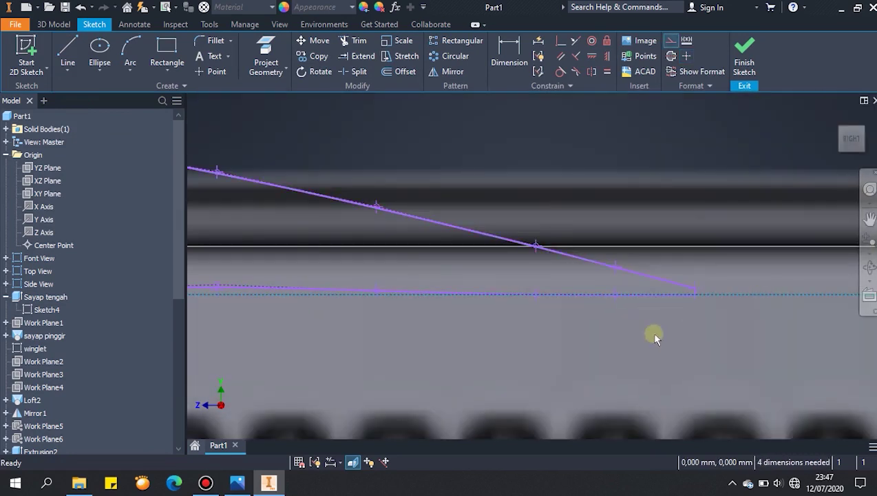
pyautogui.scroll(-4, 646, 334)
pyautogui.scroll(-3, 419, 362)
pyautogui.moveTo(420, 360); pyautogui.dragTo(519, 316, button='middle')
pyautogui.moveTo(400, 259); pyautogui.dragTo(713, 347)
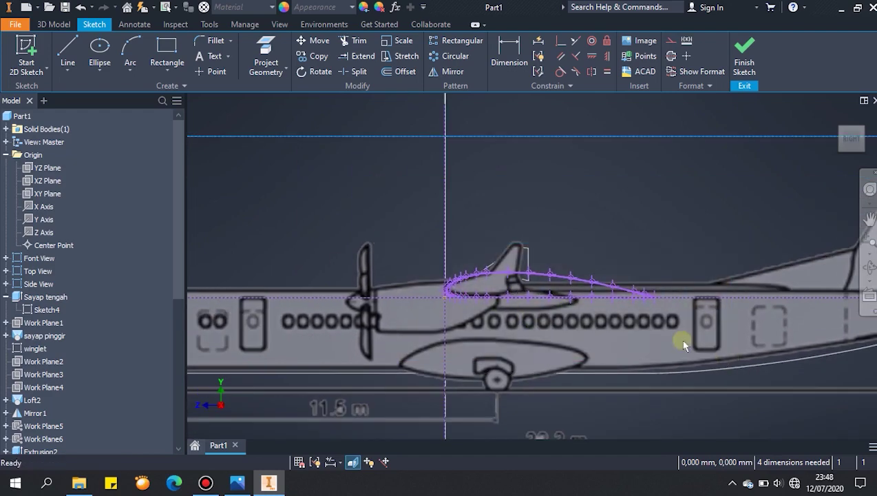
pyautogui.click(319, 41)
pyautogui.click(529, 273)
pyautogui.press('Return')
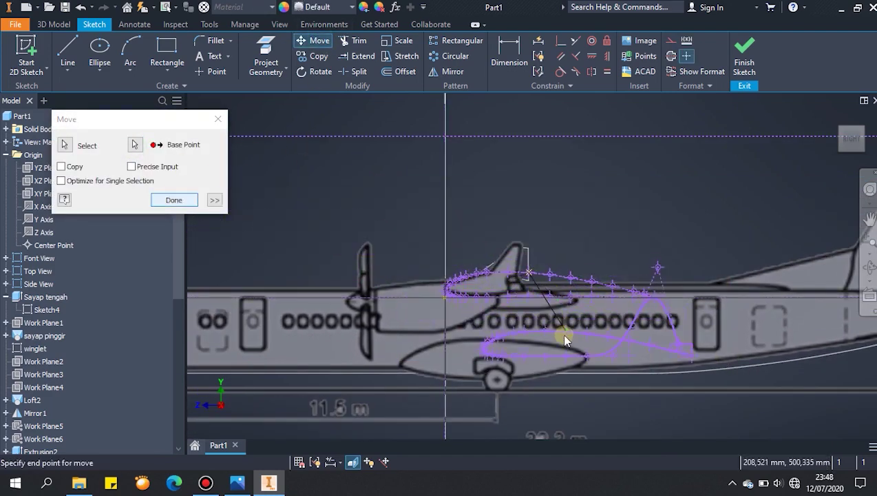
pyautogui.press('Escape')
pyautogui.scroll(8, 653, 298)
pyautogui.scroll(5, 646, 258)
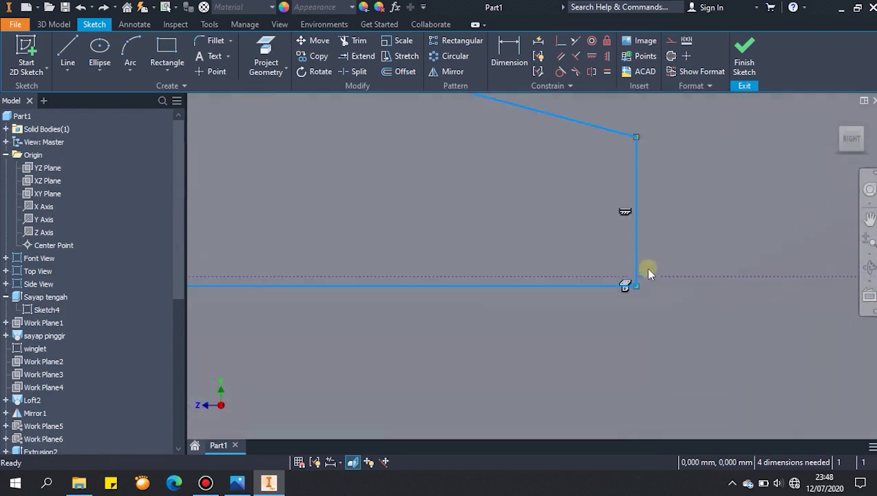
pyautogui.scroll(8, 613, 286)
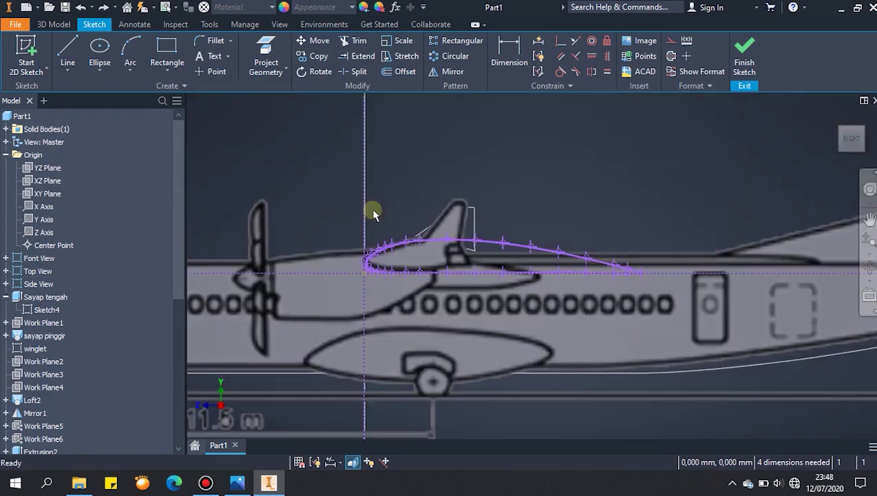
pyautogui.moveTo(730, 375); pyautogui.dragTo(303, 138)
pyautogui.click(318, 43)
pyautogui.click(134, 143)
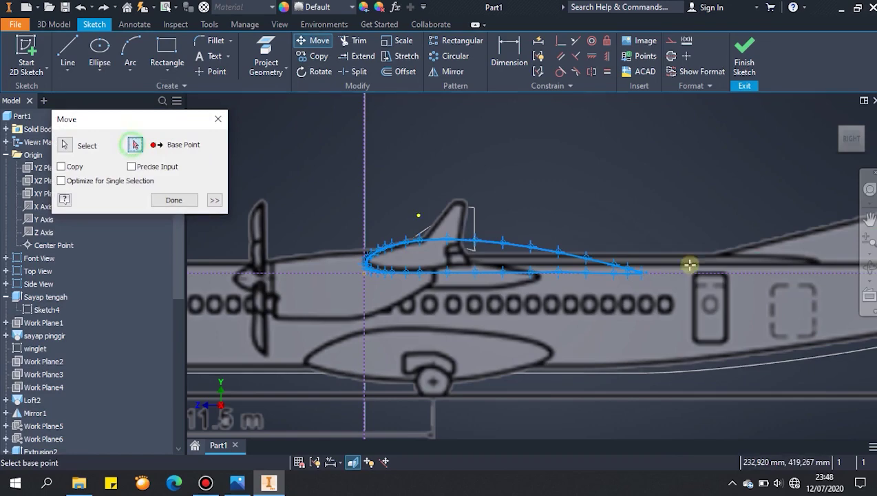
pyautogui.scroll(-3, 690, 263)
pyautogui.click(431, 245)
pyautogui.click(373, 266)
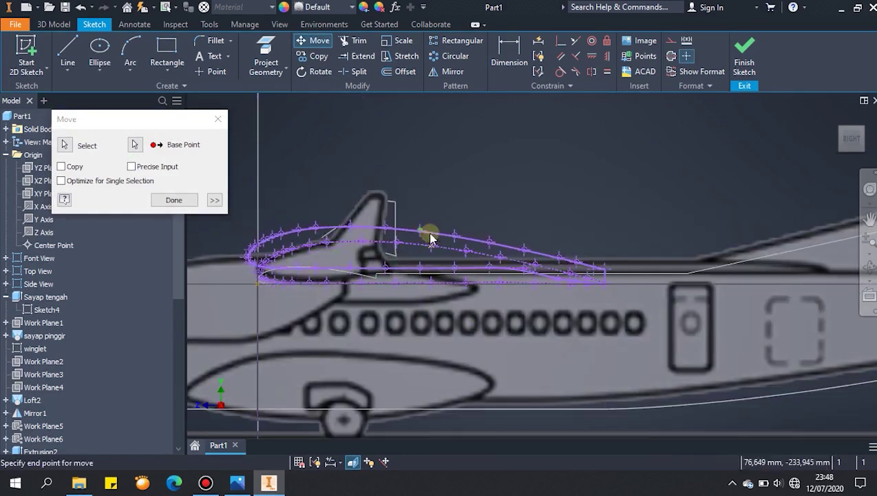
pyautogui.press('Escape')
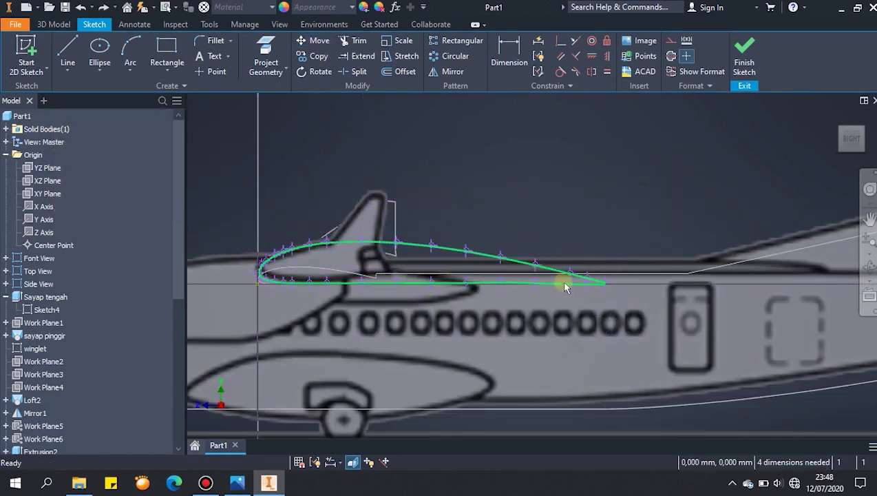
# Undo the airfoil spline back to the bare imported points and hide the Side View reference drawing
pyautogui.hotkey('ctrl', 'z')
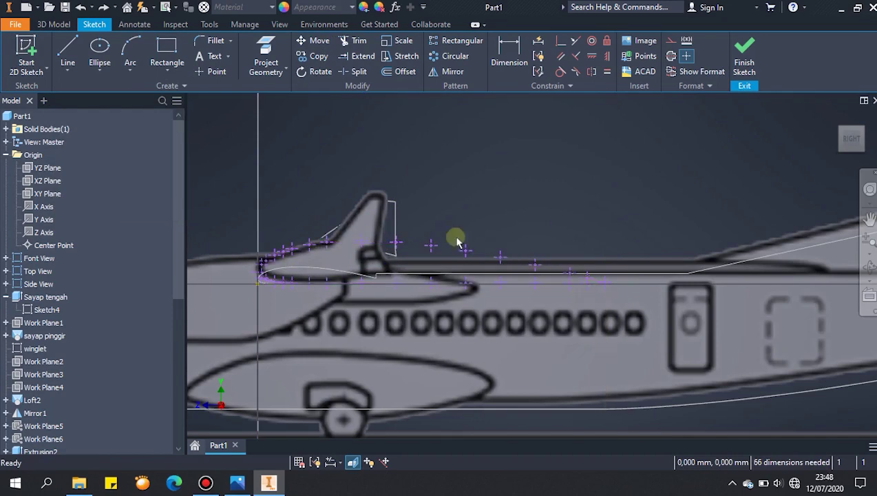
pyautogui.scroll(5, 588, 279)
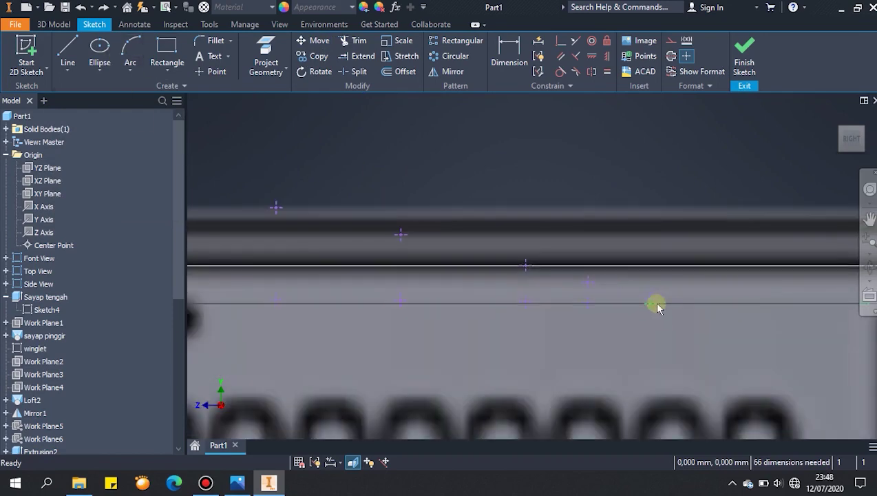
pyautogui.rightClick(28, 286)
pyautogui.click(64, 383)
pyautogui.scroll(-5, 605, 304)
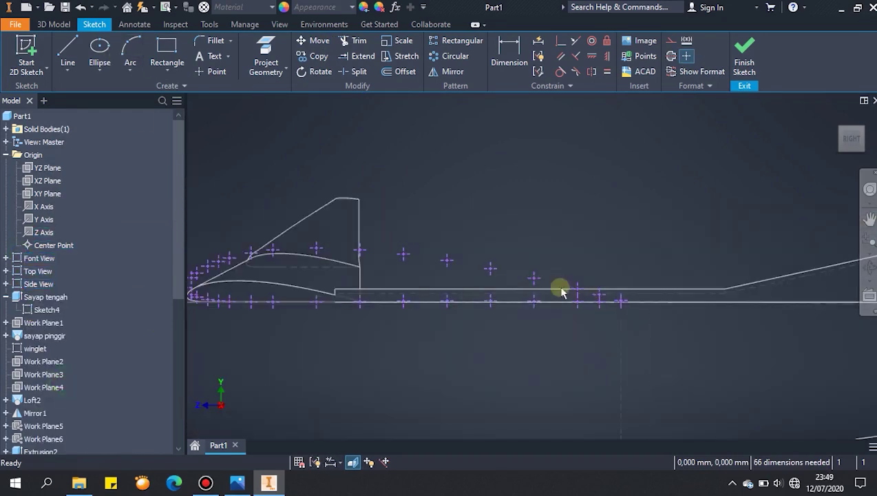
pyautogui.click(67, 74)
pyautogui.click(78, 142)
pyautogui.scroll(6, 623, 307)
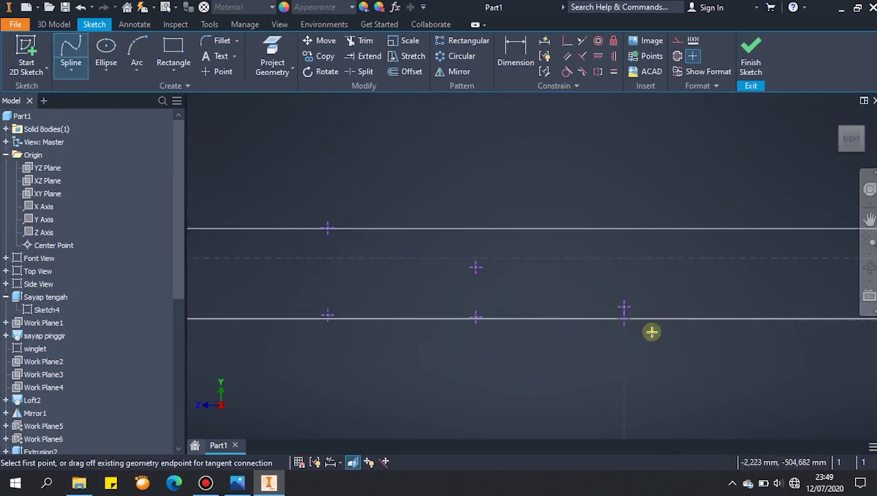
pyautogui.scroll(4, 559, 290)
pyautogui.click(531, 303)
pyautogui.scroll(-5, 531, 303)
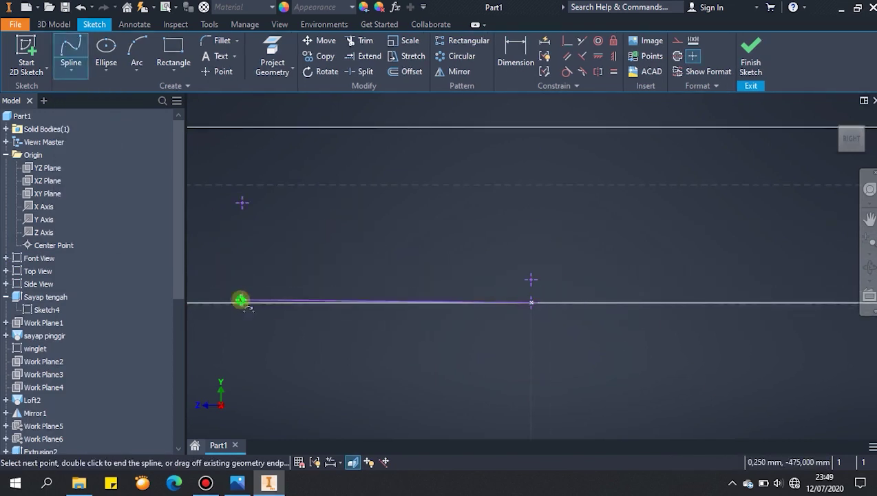
pyautogui.click(241, 300)
pyautogui.scroll(-4, 242, 300)
pyautogui.moveTo(516, 274)
pyautogui.mouseDown(button='middle')
pyautogui.moveTo(667, 306)
pyautogui.moveTo(861, 265)
pyautogui.mouseUp(button='middle')
pyautogui.click(643, 277)
pyautogui.click(514, 275)
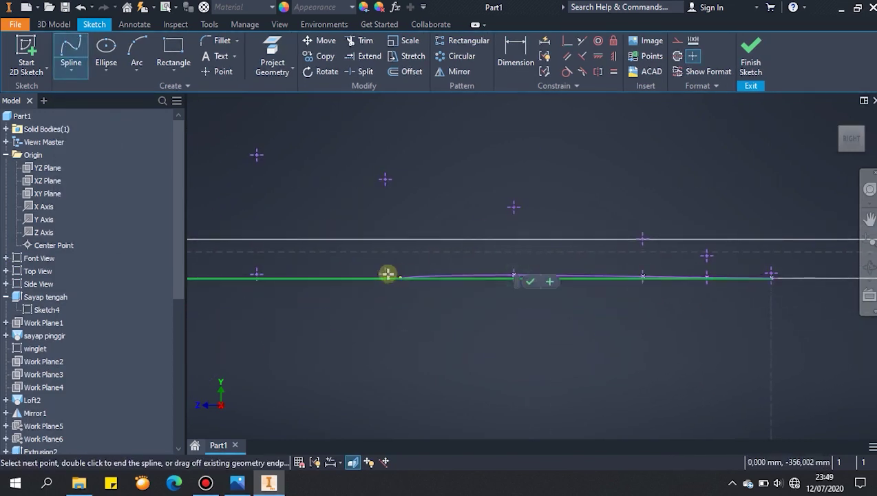
pyautogui.click(257, 274)
pyautogui.scroll(-3, 292, 368)
pyautogui.moveTo(292, 368); pyautogui.dragTo(719, 369, button='middle')
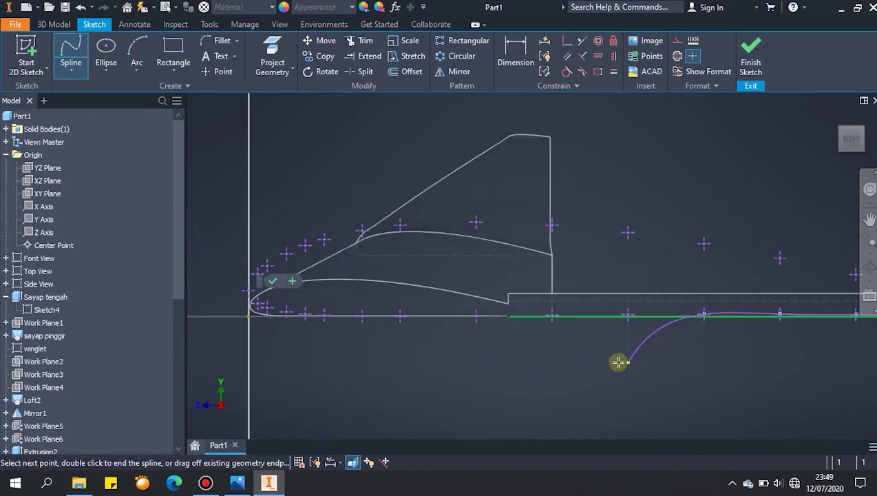
pyautogui.click(635, 323)
pyautogui.scroll(4, 559, 313)
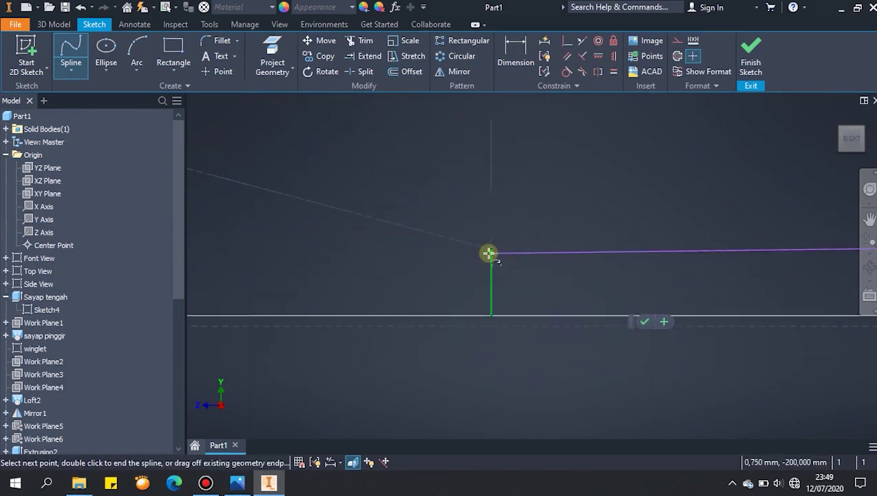
pyautogui.press('Escape')
pyautogui.scroll(-10, 543, 257)
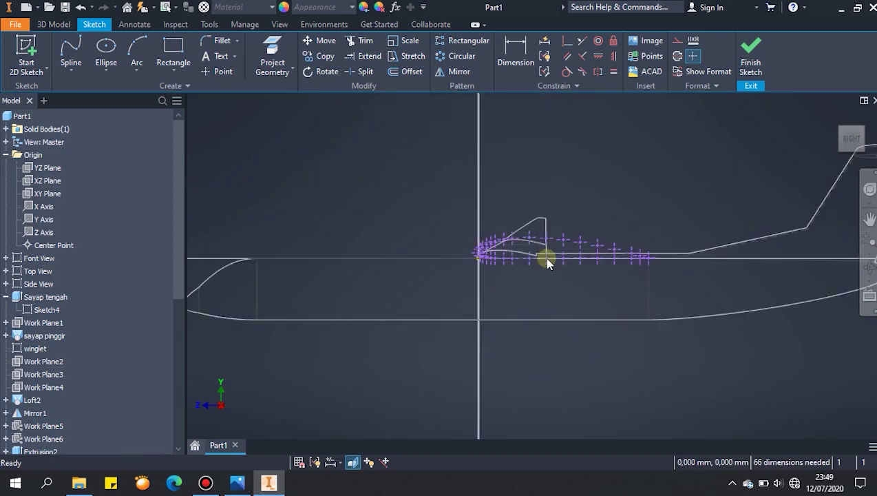
pyautogui.scroll(3, 554, 284)
# Save the part under the file name "latian R-80"
pyautogui.hotkey('ctrl', 's')
pyautogui.click(381, 267)
pyautogui.write('latian R-80\\')
pyautogui.press('Return')
pyautogui.press('Return')
pyautogui.press('Right')
pyautogui.press('BackSpace')
pyautogui.press('Return')
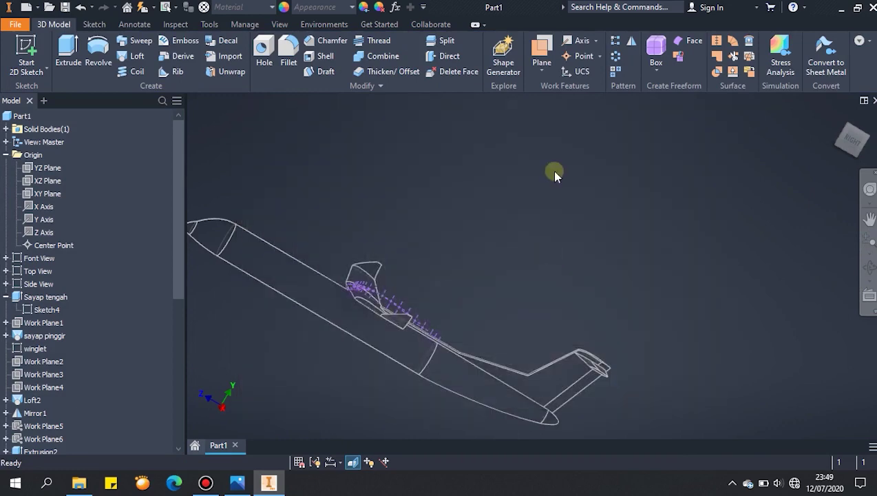
# Reopen Sketch18 in the right-side view and delete all the imported airfoil points
pyautogui.click(847, 143)
pyautogui.click(853, 143)
pyautogui.moveTo(636, 355); pyautogui.dragTo(636, 355)
pyautogui.click(455, 309)
pyautogui.press('Escape')
pyautogui.scroll(-7, 69, 338)
pyautogui.click(437, 48)
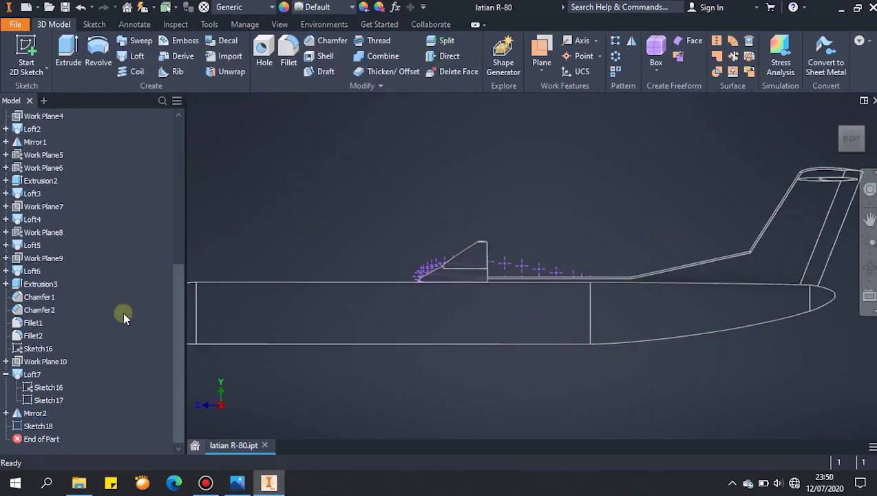
pyautogui.doubleClick(33, 424)
pyautogui.moveTo(477, 203); pyautogui.dragTo(839, 379)
pyautogui.press('Delete')
# Copy Sketch4 of the Sayap tengah feature and paste its airfoil profile into the open sketch
pyautogui.scroll(3, 3, 184)
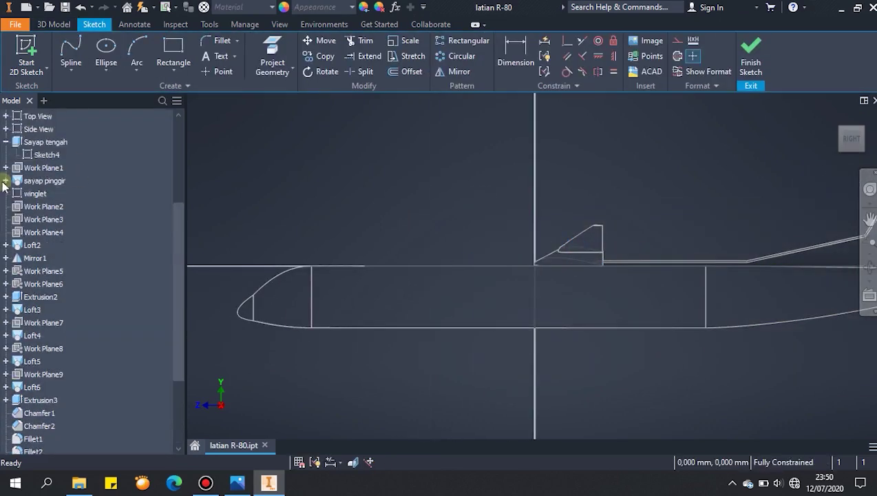
pyautogui.scroll(2, 3, 185)
pyautogui.rightClick(33, 234)
pyautogui.click(43, 246)
pyautogui.rightClick(456, 210)
pyautogui.click(422, 256)
pyautogui.scroll(3, 425, 234)
# Enlarge the pasted airfoil profile from its leading-edge point to nearly three times its size
pyautogui.click(408, 43)
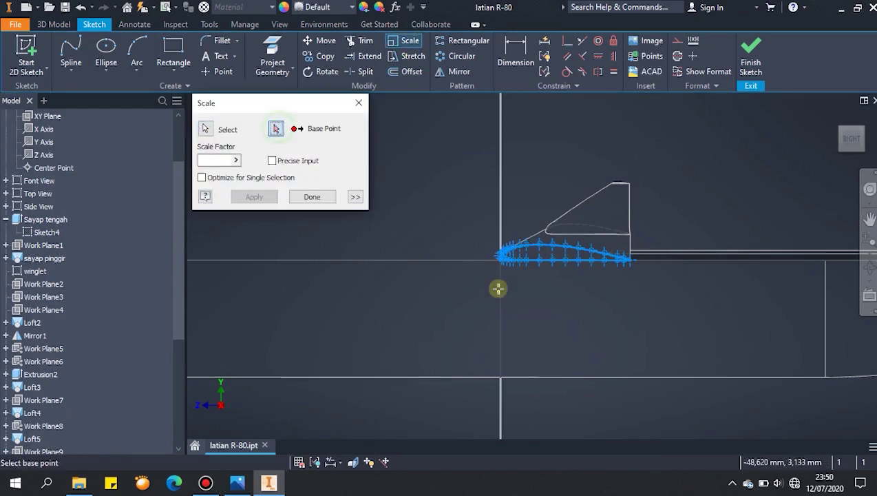
pyautogui.scroll(7, 497, 288)
pyautogui.click(513, 130)
pyautogui.scroll(-7, 513, 130)
pyautogui.moveTo(520, 181); pyautogui.dragTo(488, 281, button='middle')
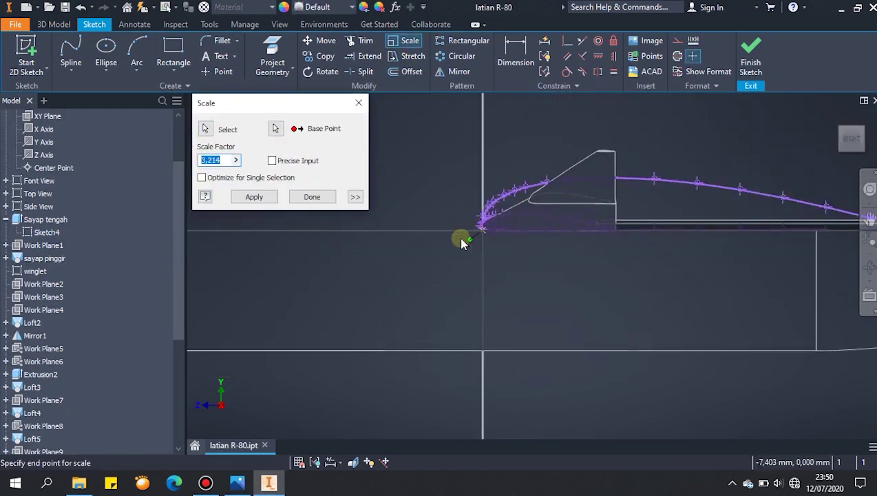
pyautogui.click(466, 242)
# Move the enlarged airfoil forward and down so it surrounds the wing root, and finish the sketch
pyautogui.click(321, 41)
pyautogui.click(135, 145)
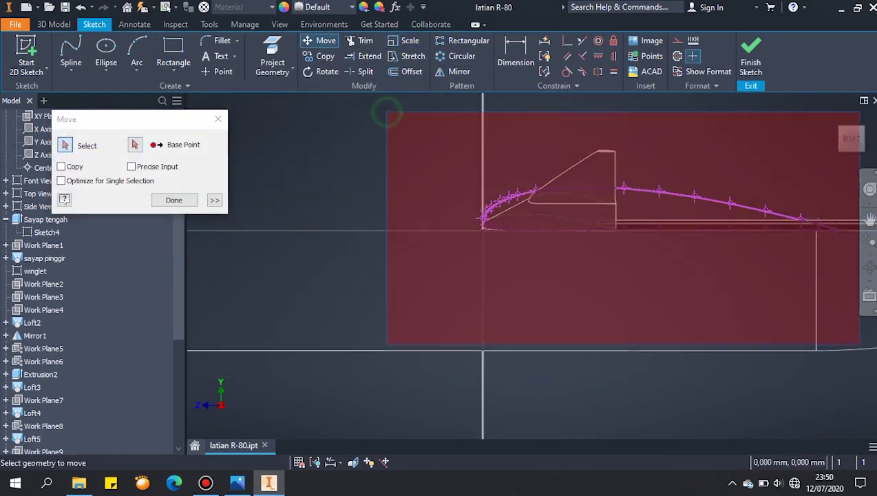
pyautogui.scroll(3, 536, 218)
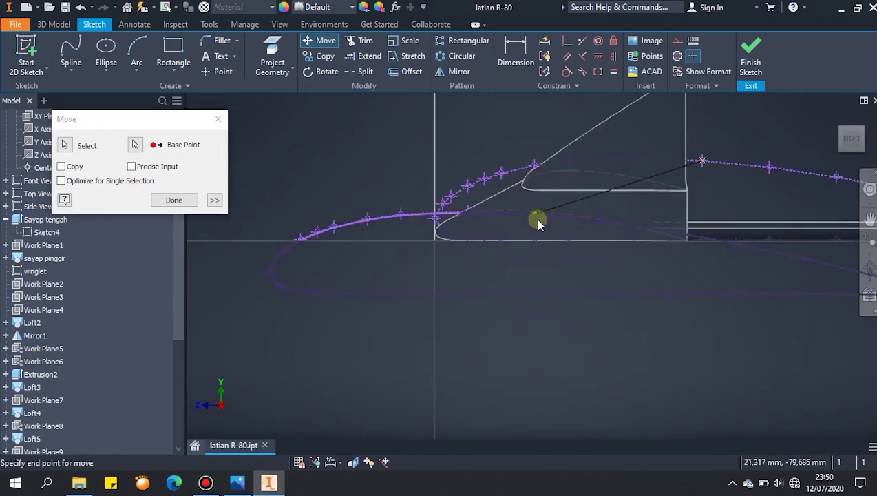
pyautogui.click(541, 216)
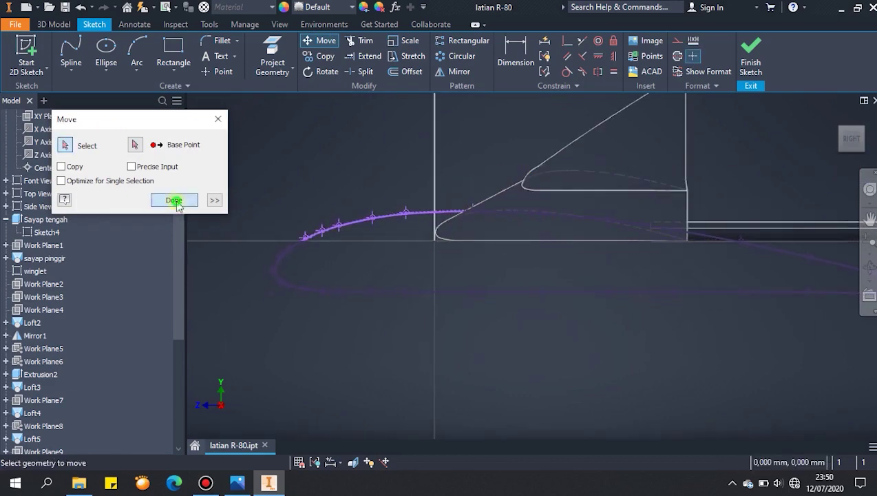
pyautogui.click(177, 201)
pyautogui.scroll(-5, 625, 153)
pyautogui.click(749, 55)
pyautogui.moveTo(747, 165)
pyautogui.mouseDown(button='middle')
pyautogui.moveTo(679, 220)
pyautogui.moveTo(588, 246)
pyautogui.moveTo(637, 303)
pyautogui.mouseUp(button='middle')
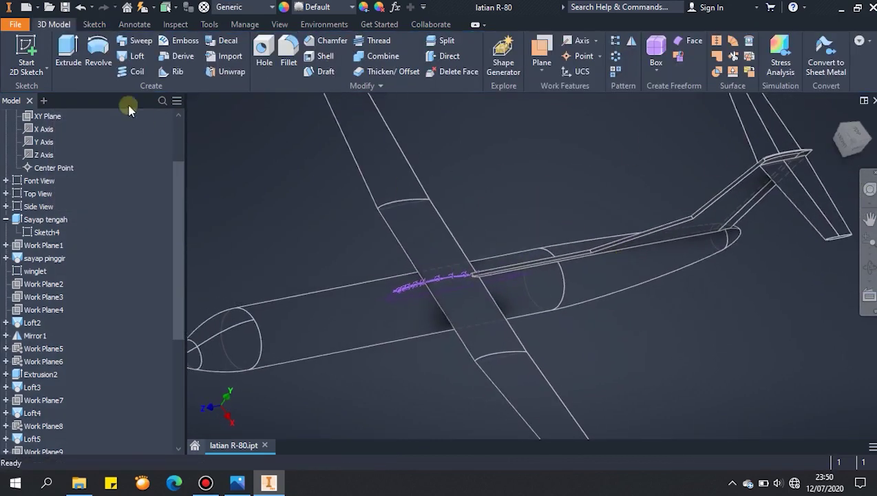
# Display the model shaded and extrude the enlarged airfoil symmetrically by 130.25 mm, joining it to the aircraft body
pyautogui.click(276, 25)
pyautogui.click(236, 60)
pyautogui.press('e')
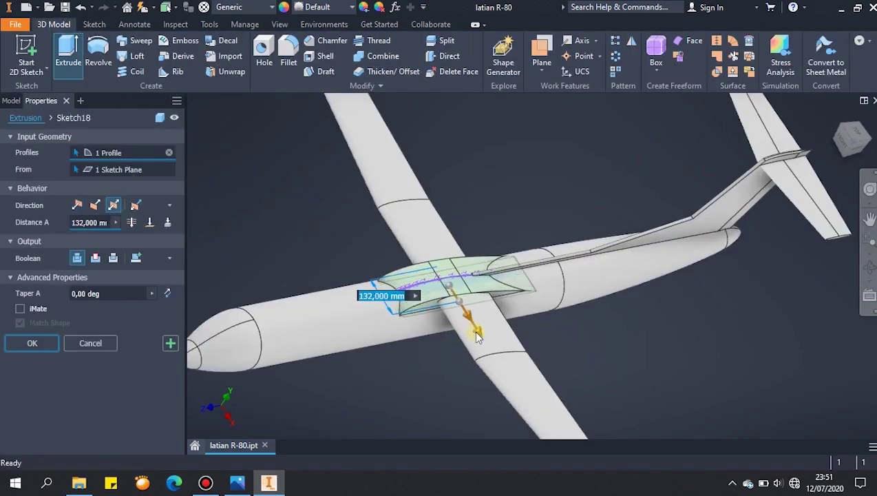
pyautogui.scroll(-5, 407, 333)
pyautogui.moveTo(614, 266)
pyautogui.mouseDown()
pyautogui.moveTo(619, 273)
pyautogui.moveTo(616, 266)
pyautogui.mouseUp()
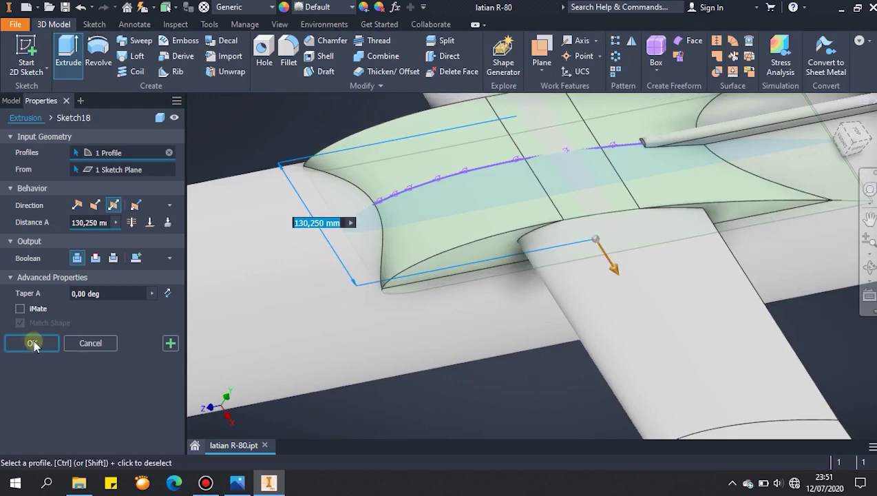
pyautogui.click(33, 346)
# Show the Front View, Top View and Side View reference drawings
pyautogui.scroll(5, 544, 331)
pyautogui.keyDown('shift'); pyautogui.moveTo(570, 314); pyautogui.dragTo(562, 296, button='middle'); pyautogui.keyUp('shift')
pyautogui.scroll(5, 562, 297)
pyautogui.keyDown('shift'); pyautogui.click(32, 206); pyautogui.keyUp('shift')
pyautogui.rightClick(31, 207)
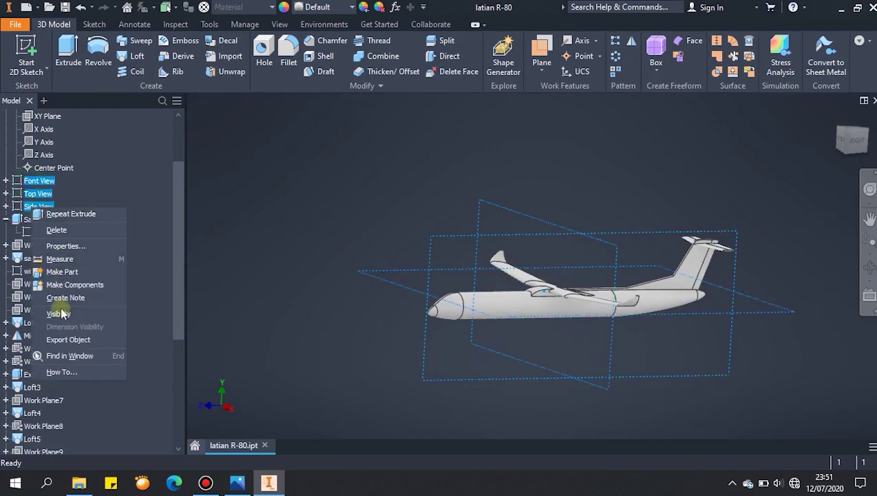
pyautogui.click(60, 311)
# Cut the displayed aircraft lengthwise with a half section view on the YZ Plane
pyautogui.scroll(-5, 558, 331)
pyautogui.keyDown('shift'); pyautogui.moveTo(557, 332); pyautogui.dragTo(454, 245, button='middle'); pyautogui.keyUp('shift')
pyautogui.scroll(5, 586, 338)
pyautogui.keyDown('shift'); pyautogui.moveTo(608, 348); pyautogui.dragTo(520, 331, button='middle'); pyautogui.keyUp('shift')
pyautogui.click(279, 24)
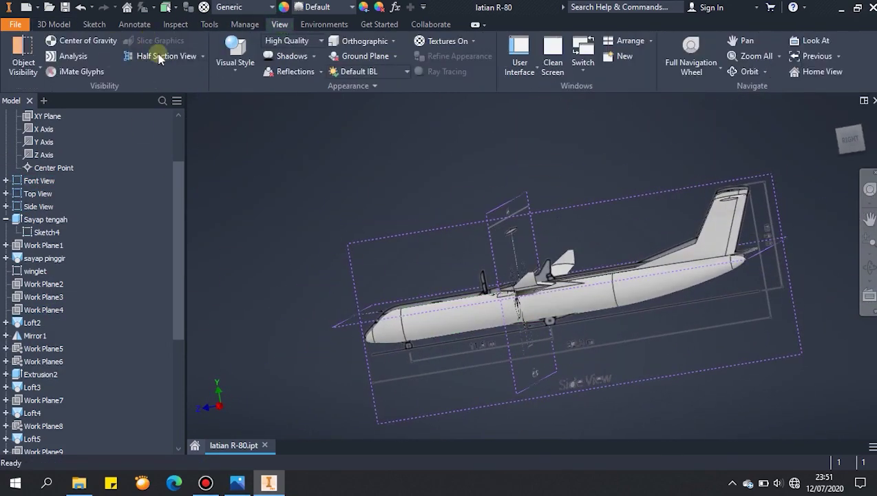
pyautogui.scroll(2, 51, 136)
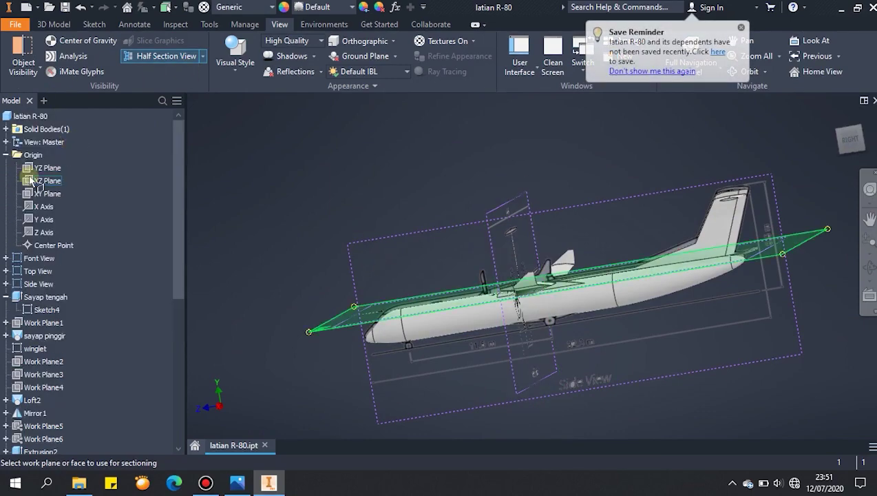
pyautogui.click(29, 170)
pyautogui.click(488, 375)
pyautogui.scroll(5, 564, 347)
pyautogui.keyDown('shift'); pyautogui.moveTo(568, 345); pyautogui.dragTo(492, 354, button='middle'); pyautogui.keyUp('shift')
pyautogui.scroll(-6, 543, 310)
pyautogui.moveTo(543, 310)
pyautogui.keyDown('shift'); pyautogui.mouseDown(button='middle')
pyautogui.moveTo(556, 321)
pyautogui.moveTo(486, 295)
pyautogui.moveTo(500, 309)
pyautogui.moveTo(491, 300)
pyautogui.moveTo(471, 306)
pyautogui.mouseUp(button='middle'); pyautogui.keyUp('shift')
# Create a work plane offset rearward from the XY Plane at the middle of the landing gear fairing
pyautogui.click(94, 24)
pyautogui.click(55, 24)
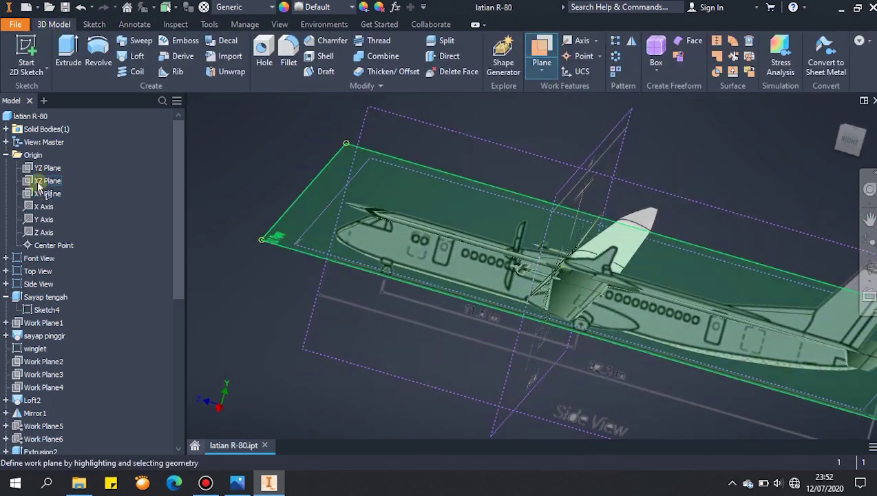
pyautogui.click(40, 194)
pyautogui.moveTo(604, 125); pyautogui.dragTo(631, 143)
pyautogui.click(848, 143)
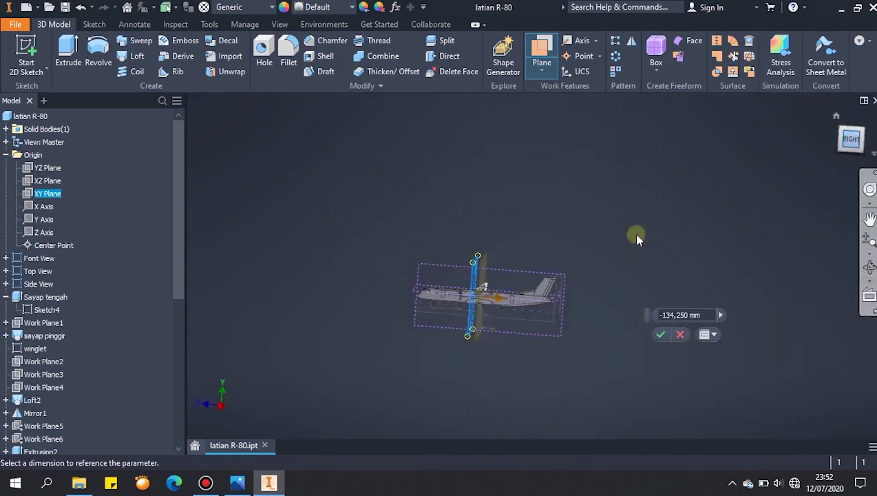
pyautogui.scroll(-3, 502, 248)
pyautogui.moveTo(487, 221); pyautogui.dragTo(480, 231)
pyautogui.click(535, 246)
# Offset two more work planes from the mid-fairing plane, one -226 mm toward the tail and one toward the nose
pyautogui.click(541, 51)
pyautogui.moveTo(464, 126); pyautogui.dragTo(508, 150)
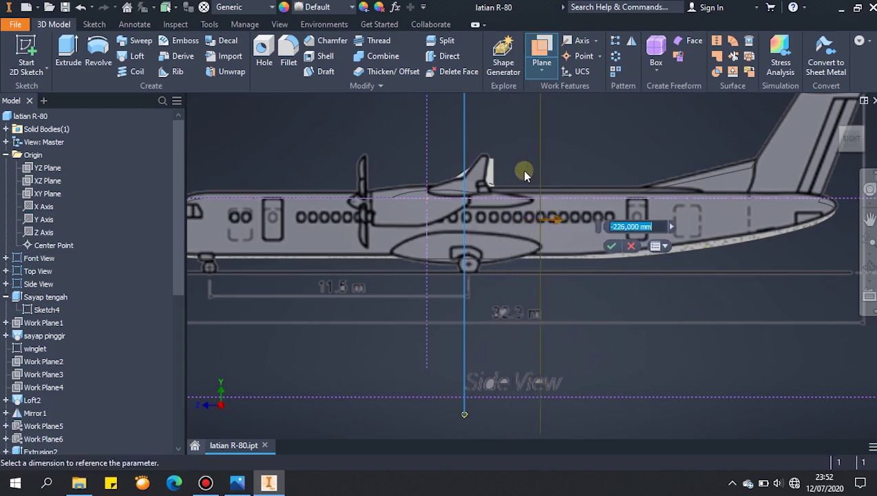
pyautogui.click(611, 246)
pyautogui.click(542, 53)
pyautogui.moveTo(464, 137); pyautogui.dragTo(389, 176)
pyautogui.click(275, 247)
# Start a sketch on the mid-fairing work plane and trace one half of the fairing outline with a control vertex spline
pyautogui.scroll(-3, 490, 241)
pyautogui.moveTo(584, 274)
pyautogui.keyDown('shift'); pyautogui.mouseDown(button='middle')
pyautogui.moveTo(633, 289)
pyautogui.moveTo(613, 310)
pyautogui.mouseUp(button='middle'); pyautogui.keyUp('shift')
pyautogui.click(28, 59)
pyautogui.click(579, 321)
pyautogui.scroll(4, 462, 256)
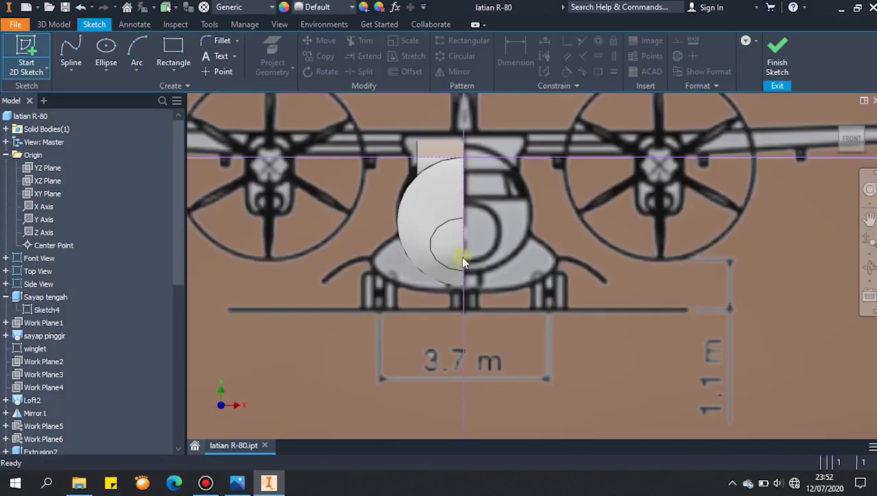
pyautogui.click(69, 66)
pyautogui.click(88, 119)
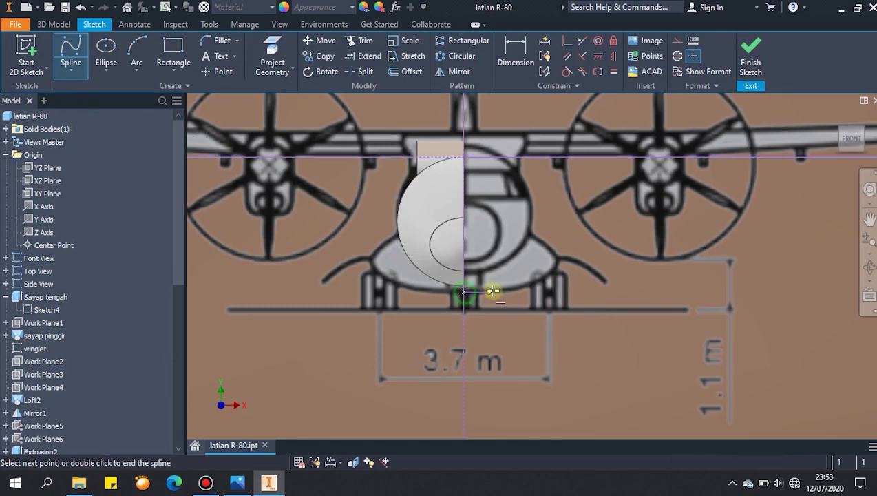
pyautogui.scroll(4, 557, 269)
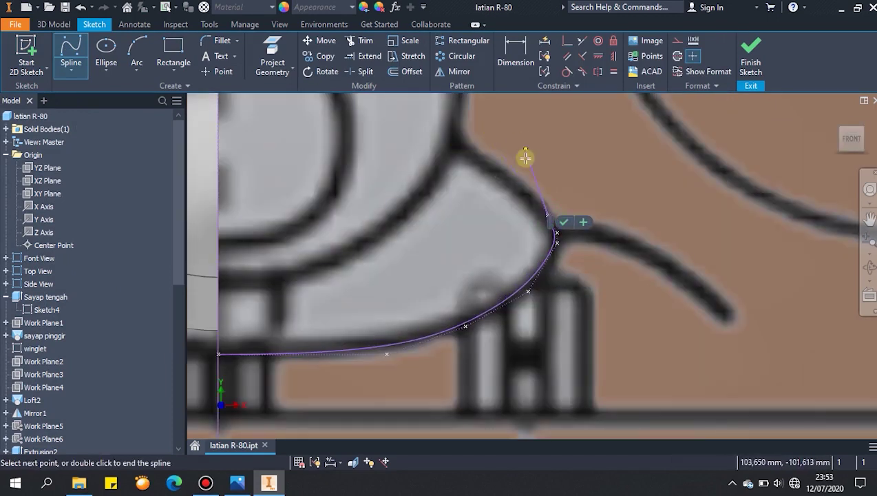
pyautogui.scroll(-2, 398, 129)
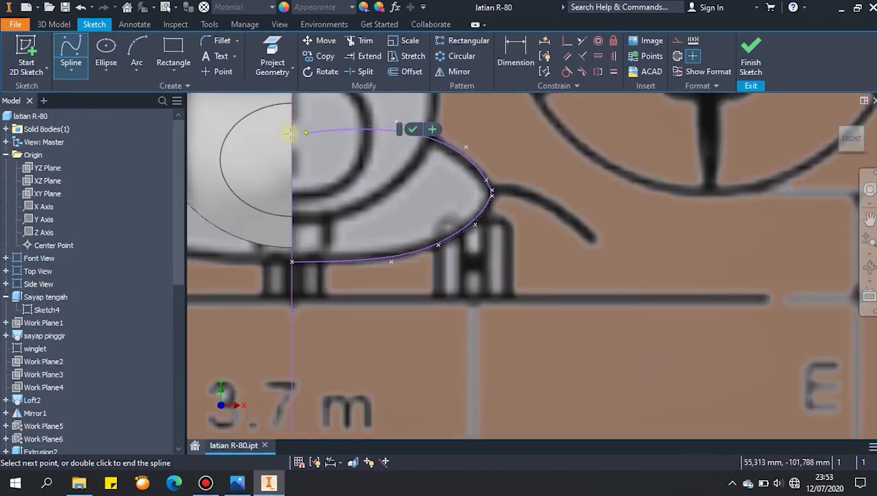
pyautogui.click(411, 130)
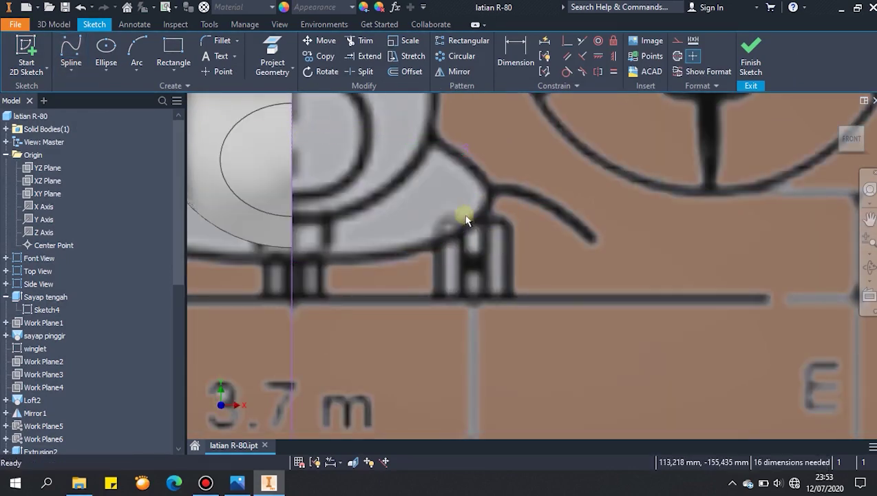
# Draw a vertical line on the fuselage centreline and mirror the fairing spline about it
pyautogui.click(870, 141)
pyautogui.click(871, 140)
pyautogui.scroll(10, 611, 302)
pyautogui.moveTo(623, 302); pyautogui.dragTo(217, 175, button='middle')
pyautogui.scroll(-2, 217, 175)
pyautogui.click(71, 69)
pyautogui.click(81, 93)
pyautogui.click(417, 179)
pyautogui.click(420, 258)
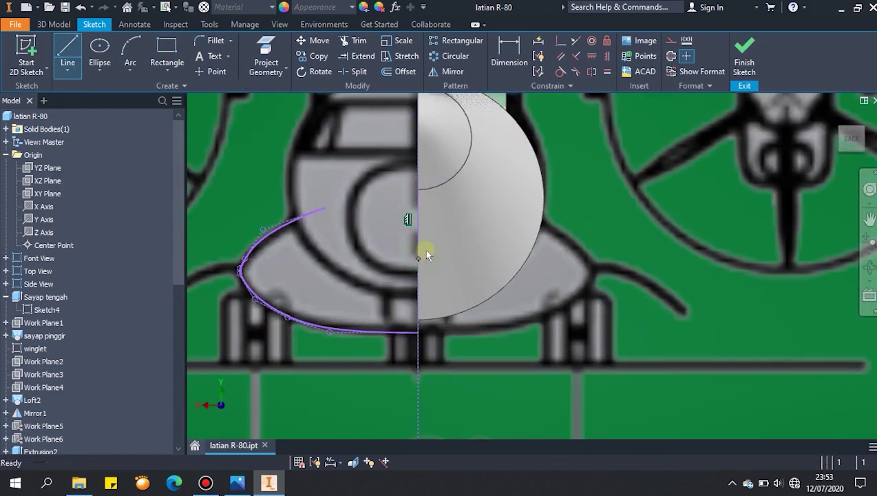
pyautogui.click(447, 71)
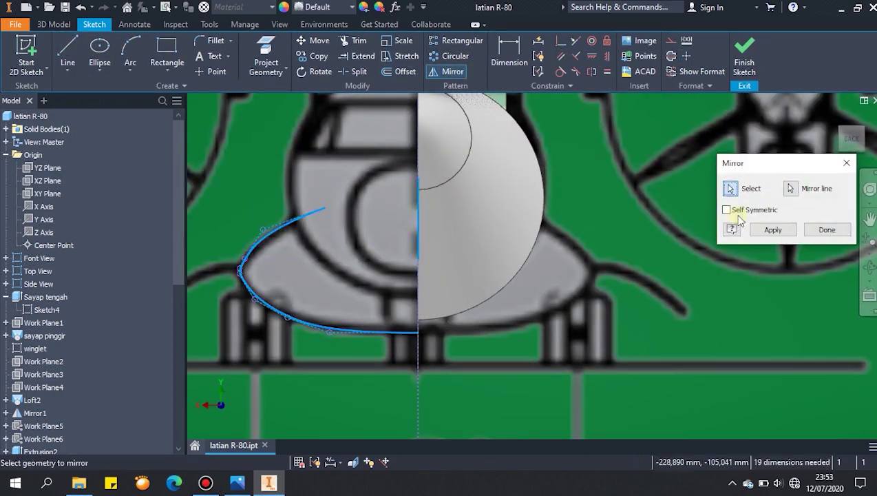
pyautogui.click(772, 230)
pyautogui.click(827, 230)
# Close the fairing profile with a horizontal line between the upper spline ends and finish the sketch
pyautogui.press('l')
pyautogui.click(323, 208)
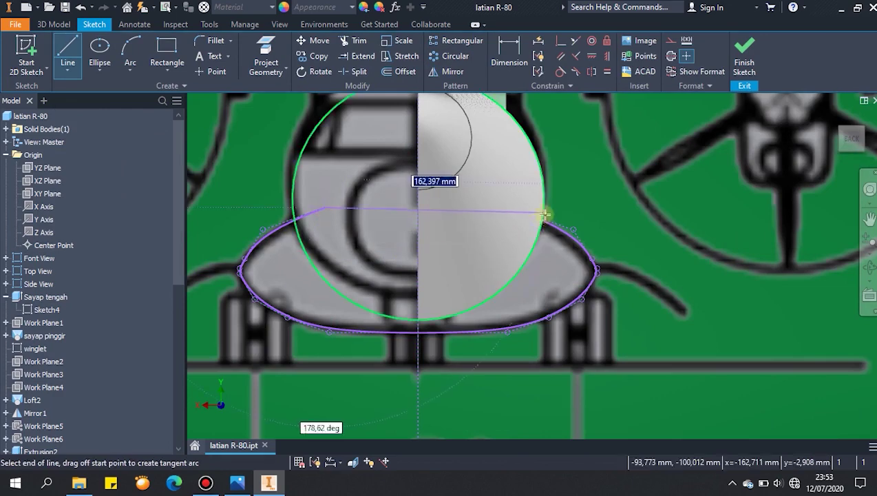
pyautogui.click(511, 208)
pyautogui.click(740, 71)
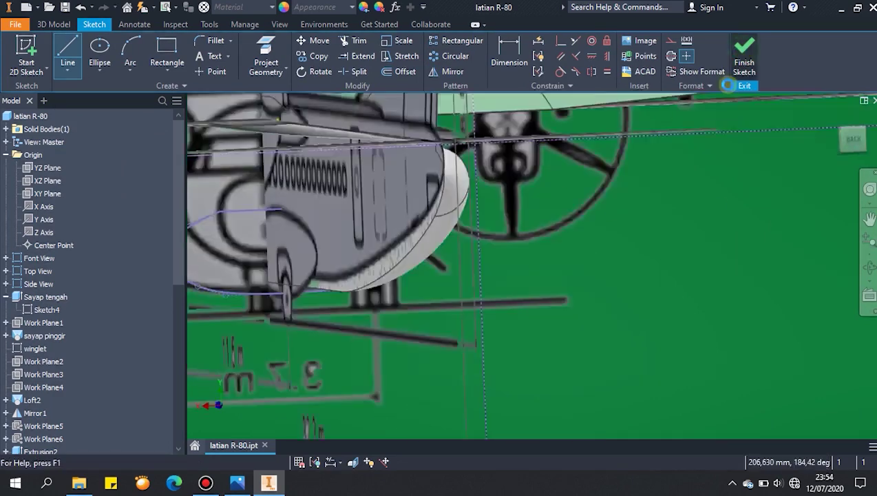
# Sketch a short vertical line on the fuselage centreline in the front fairing work plane and finish the sketch
pyautogui.press('s')
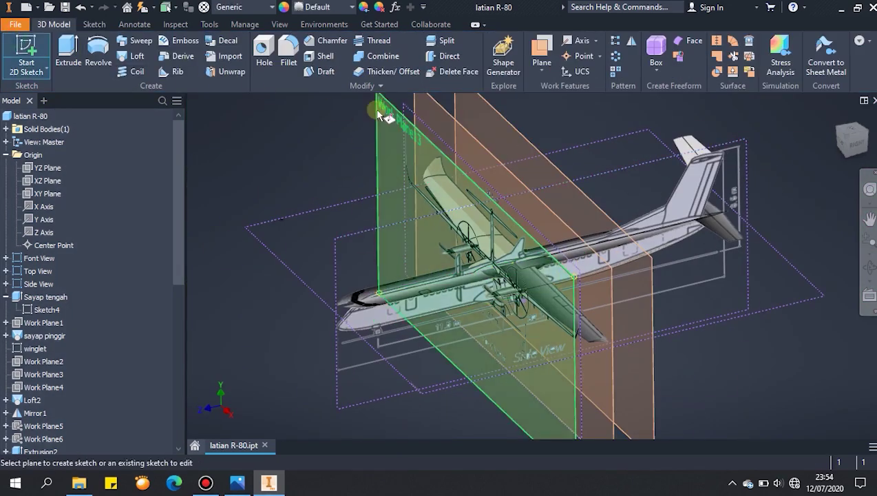
pyautogui.click(385, 99)
pyautogui.scroll(8, 535, 299)
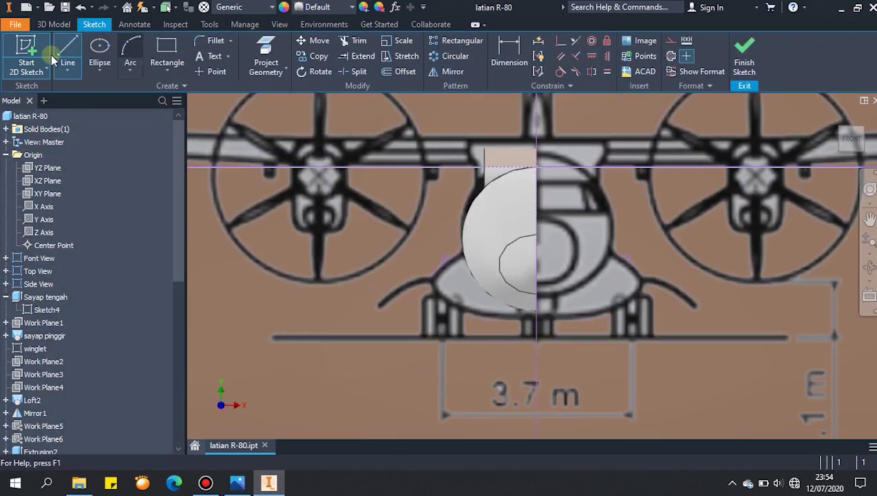
pyautogui.click(62, 55)
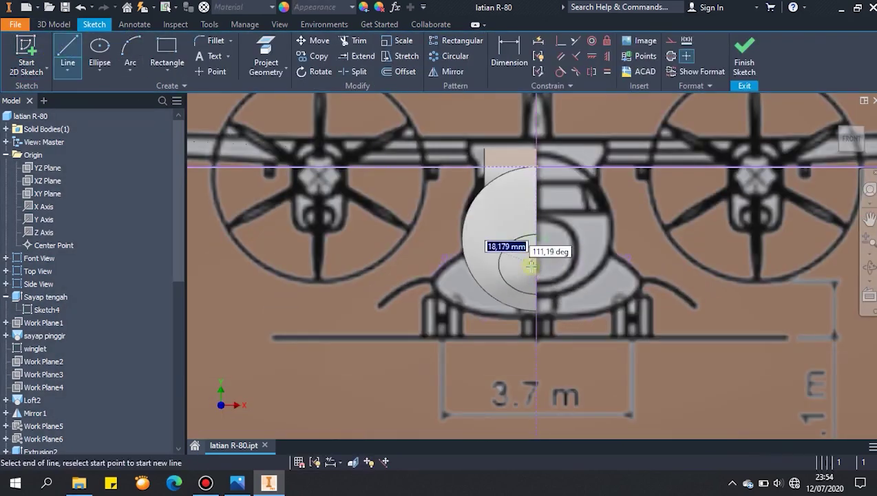
pyautogui.press('Escape')
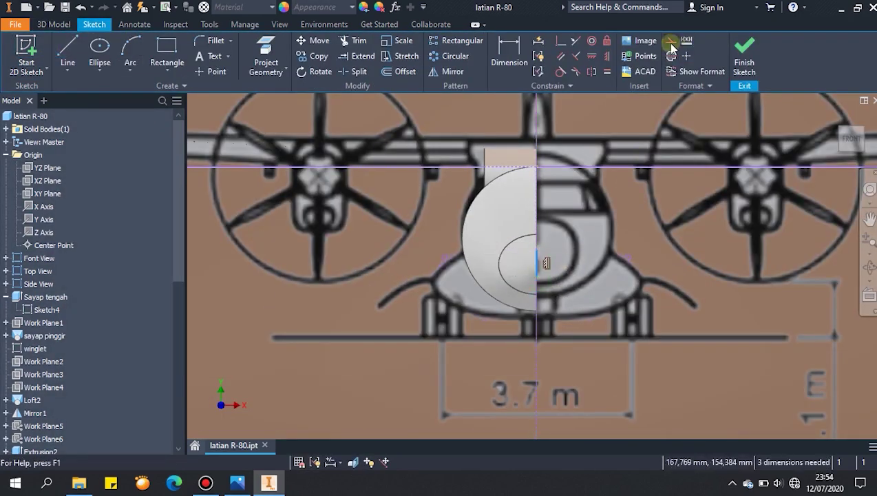
pyautogui.click(747, 53)
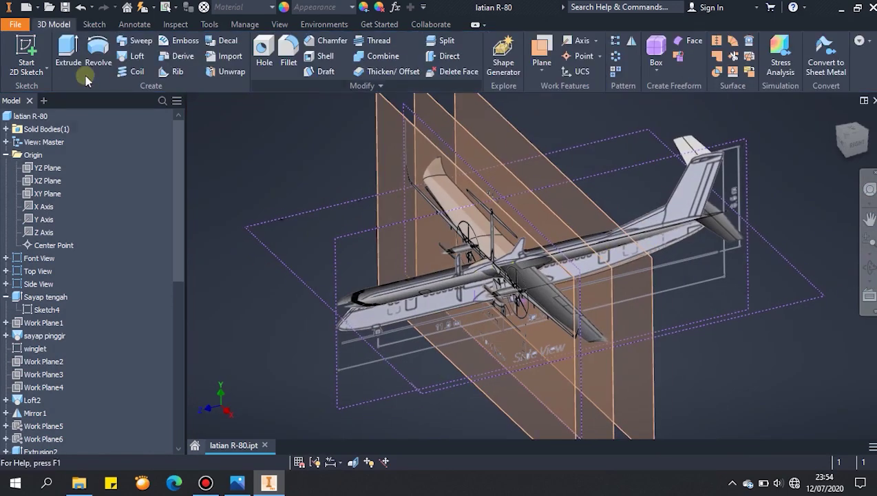
# Start a new sketch on the rear fairing work plane
pyautogui.click(28, 59)
pyautogui.click(554, 197)
pyautogui.click(873, 142)
pyautogui.click(872, 142)
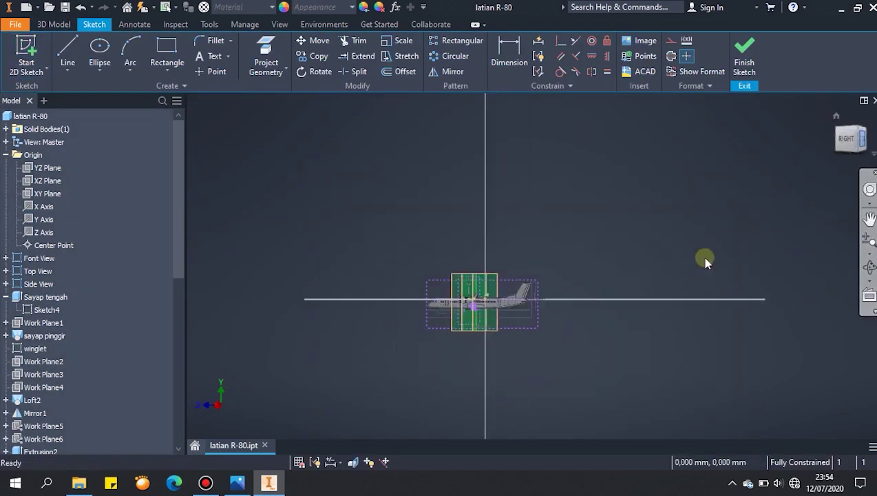
pyautogui.scroll(-9, 113, 330)
pyautogui.rightClick(18, 413)
pyautogui.click(53, 411)
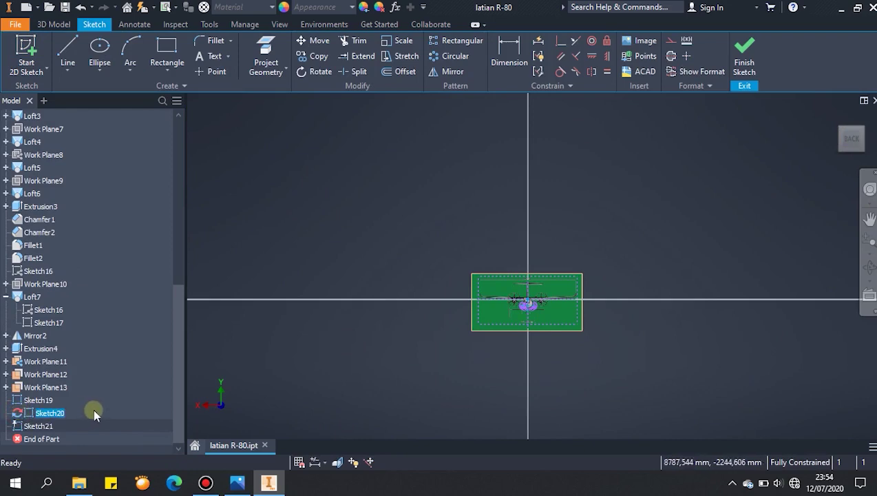
pyautogui.hotkey('ctrl', 'z')
# Copy the Sketch20 line into the open rear-plane sketch and finish the sketch
pyautogui.rightClick(22, 413)
pyautogui.click(53, 221)
pyautogui.rightClick(369, 196)
pyautogui.click(377, 228)
pyautogui.scroll(10, 513, 316)
pyautogui.click(745, 60)
# Hide Work Plane11, Work Plane12 and Work Plane13
pyautogui.scroll(4, 523, 305)
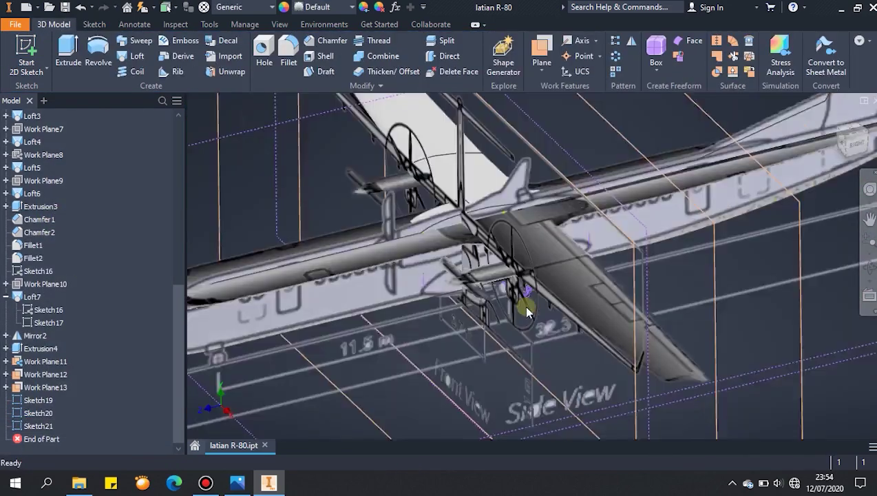
pyautogui.scroll(-3, 524, 305)
pyautogui.click(30, 362)
pyautogui.keyDown('shift'); pyautogui.click(27, 387); pyautogui.keyUp('shift')
pyautogui.rightClick(24, 386)
pyautogui.click(46, 385)
# Hide the Front View, Top View and Side View reference drawings
pyautogui.scroll(4, 530, 319)
pyautogui.scroll(9, 56, 193)
pyautogui.click(28, 259)
pyautogui.keyDown('shift'); pyautogui.click(30, 284); pyautogui.keyUp('shift')
pyautogui.rightClick(30, 286)
pyautogui.click(57, 392)
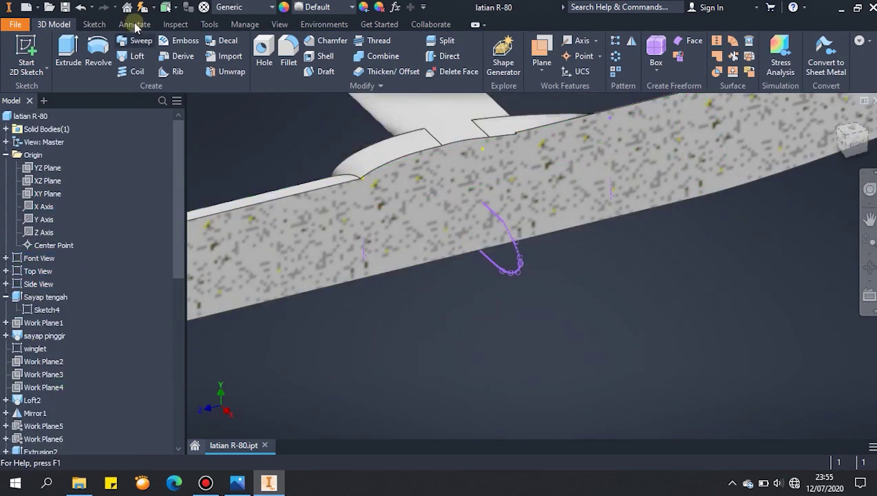
# Start a loft from the Sketch19 fairing profile to the Sketch20 point and open its end conditions
pyautogui.click(132, 57)
pyautogui.click(365, 258)
pyautogui.keyDown('shift'); pyautogui.moveTo(458, 347); pyautogui.dragTo(430, 332, button='middle'); pyautogui.keyUp('shift')
pyautogui.click(650, 236)
# Try to make the loft end at the Sketch20 point tangent to Work Plane13
pyautogui.click(716, 290)
pyautogui.click(709, 321)
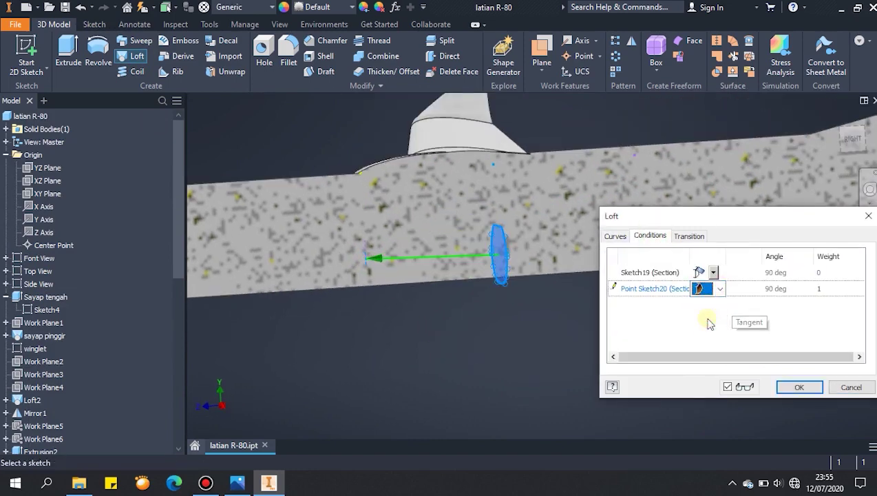
pyautogui.click(714, 326)
pyautogui.scroll(-10, 56, 427)
pyautogui.click(33, 388)
pyautogui.scroll(3, 454, 350)
pyautogui.keyDown('shift'); pyautogui.moveTo(532, 357); pyautogui.dragTo(566, 390, button='middle'); pyautogui.keyUp('shift')
pyautogui.click(795, 388)
pyautogui.click(231, 122)
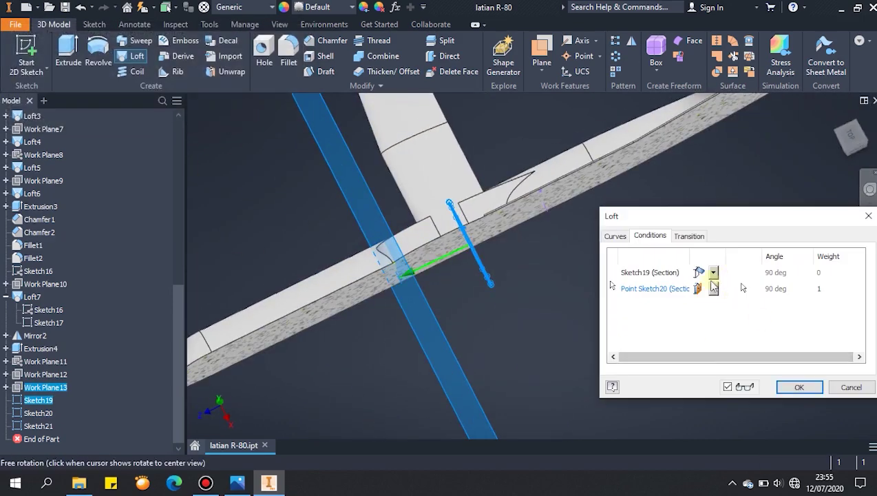
# Set a sharp point condition at the Sketch20 point and a Direction Condition at the Sketch19 section of the loft
pyautogui.click(721, 290)
pyautogui.click(707, 303)
pyautogui.click(714, 273)
pyautogui.click(710, 304)
pyautogui.scroll(3, 411, 335)
pyautogui.moveTo(429, 331)
pyautogui.keyDown('shift'); pyautogui.mouseDown(button='middle')
pyautogui.moveTo(447, 327)
pyautogui.moveTo(460, 292)
pyautogui.mouseUp(button='middle'); pyautogui.keyUp('shift')
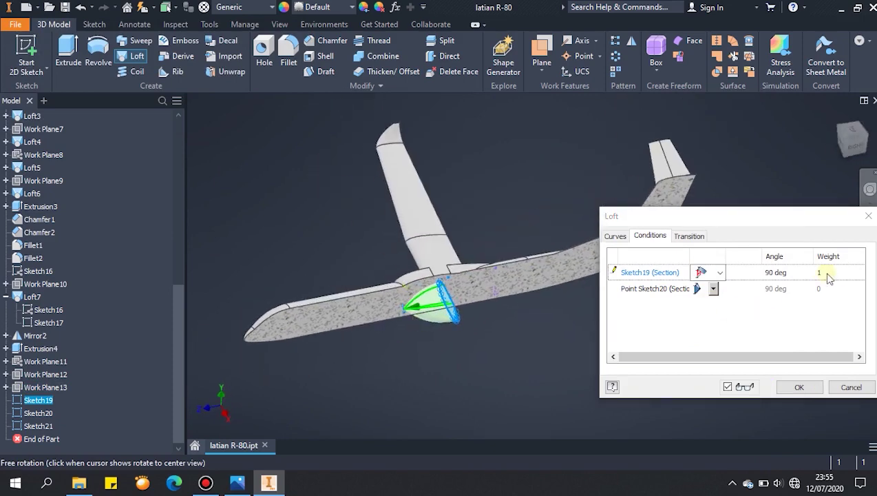
# Set the Sketch19 section's weight to 1.5 and create the loft
pyautogui.keyDown('shift'); pyautogui.moveTo(480, 324); pyautogui.dragTo(509, 356, button='middle'); pyautogui.keyUp('shift')
pyautogui.scroll(-5, 425, 351)
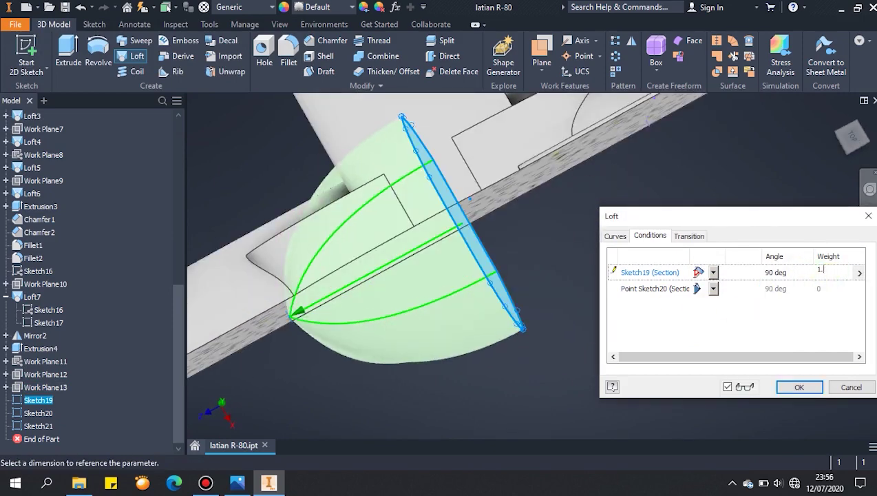
pyautogui.write('5')
pyautogui.keyDown('shift'); pyautogui.moveTo(419, 344); pyautogui.dragTo(451, 368, button='middle'); pyautogui.keyUp('shift')
pyautogui.scroll(5, 419, 360)
pyautogui.click(796, 387)
pyautogui.scroll(3, 475, 277)
pyautogui.keyDown('shift'); pyautogui.moveTo(476, 277); pyautogui.dragTo(462, 246, button='middle'); pyautogui.keyUp('shift')
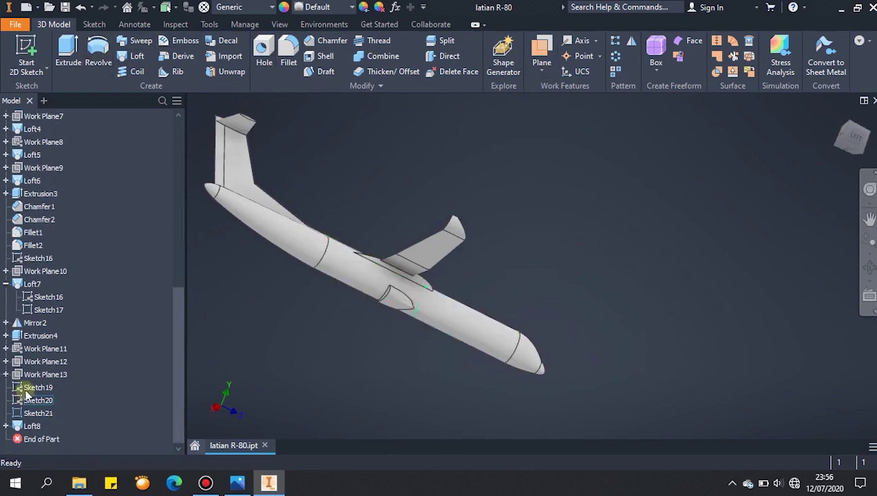
# Show Sketch19, start a loft from it to the Sketch21 point and open its end conditions
pyautogui.rightClick(28, 388)
pyautogui.click(64, 349)
pyautogui.click(135, 55)
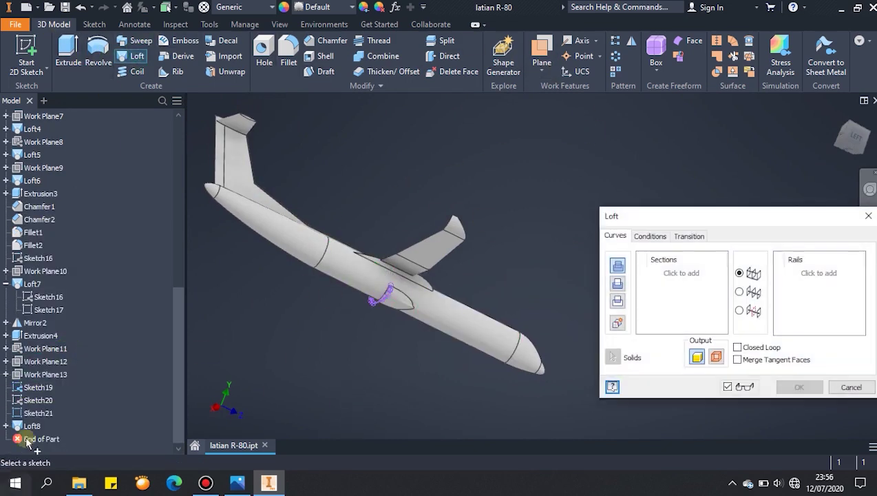
pyautogui.click(650, 236)
# Apply a Direction Condition to the Sketch19 section and create the loft towards the Sketch21 point
pyautogui.click(720, 272)
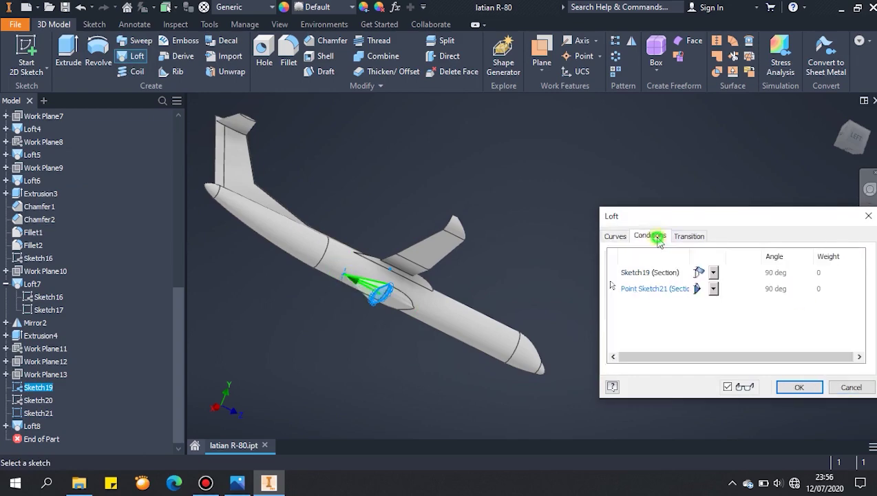
pyautogui.keyDown('shift'); pyautogui.moveTo(468, 338); pyautogui.dragTo(383, 397, button='middle'); pyautogui.keyUp('shift')
pyautogui.scroll(-3, 401, 335)
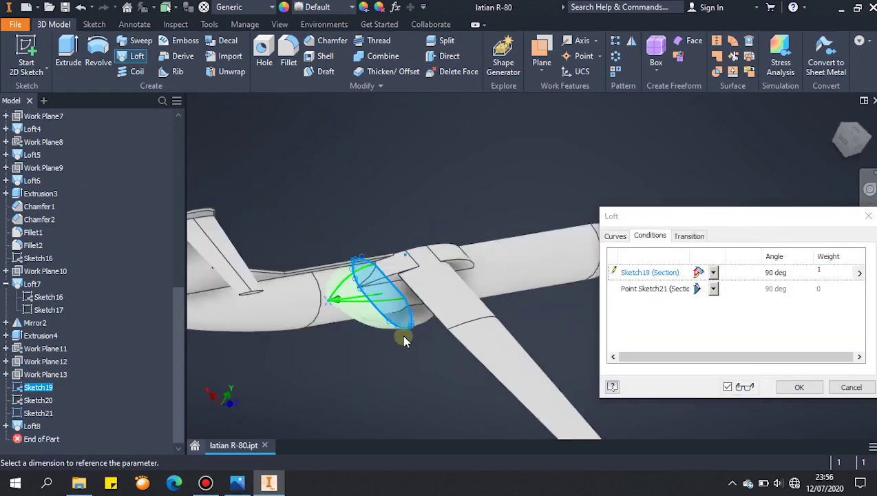
pyautogui.keyDown('shift'); pyautogui.moveTo(403, 336); pyautogui.dragTo(462, 270, button='middle'); pyautogui.keyUp('shift')
pyautogui.scroll(-5, 463, 300)
pyautogui.keyDown('shift'); pyautogui.moveTo(463, 300); pyautogui.dragTo(407, 359, button='middle'); pyautogui.keyUp('shift')
pyautogui.scroll(5, 449, 302)
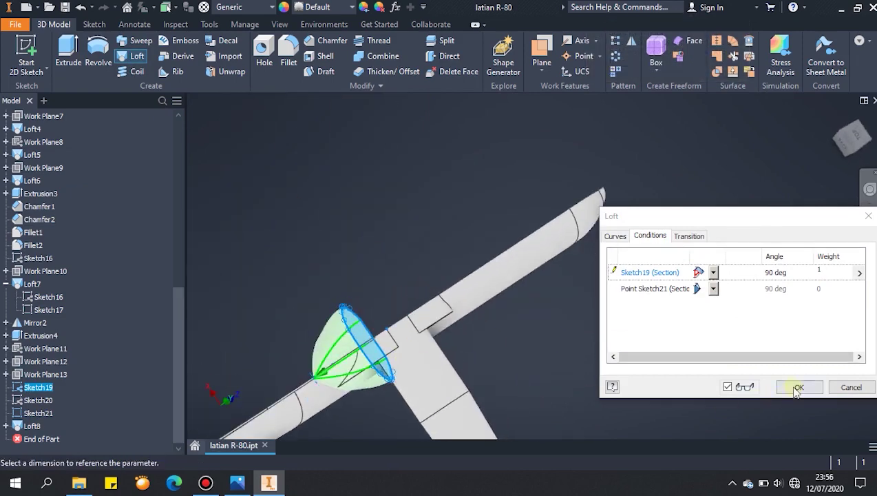
pyautogui.click(790, 391)
pyautogui.scroll(5, 620, 406)
pyautogui.keyDown('shift'); pyautogui.moveTo(619, 403); pyautogui.dragTo(449, 292, button='middle'); pyautogui.keyUp('shift')
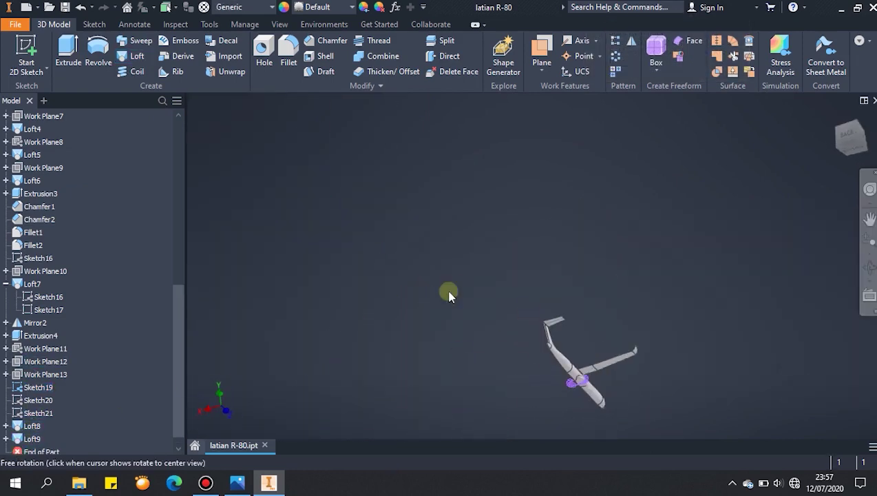
# End the section view of the aircraft
pyautogui.click(279, 24)
pyautogui.keyDown('shift'); pyautogui.moveTo(620, 296); pyautogui.dragTo(637, 317, button='middle'); pyautogui.keyUp('shift')
pyautogui.click(544, 286)
pyautogui.click(203, 57)
pyautogui.click(188, 153)
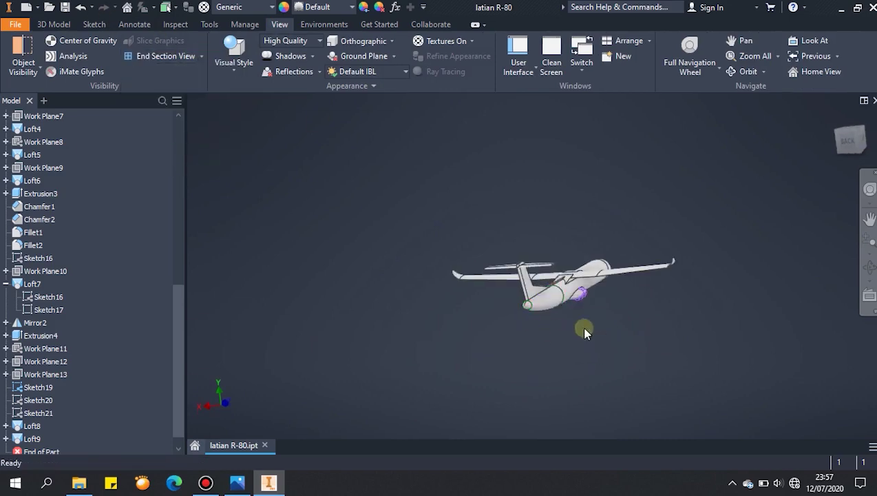
# Hide Sketch19 and expand Loft8 in the model tree
pyautogui.scroll(-5, 583, 329)
pyautogui.rightClick(25, 390)
pyautogui.click(58, 346)
pyautogui.moveTo(556, 249)
pyautogui.keyDown('shift'); pyautogui.mouseDown(button='middle')
pyautogui.moveTo(545, 242)
pyautogui.moveTo(475, 276)
pyautogui.moveTo(420, 243)
pyautogui.mouseUp(button='middle'); pyautogui.keyUp('shift')
pyautogui.scroll(-5, 556, 180)
pyautogui.click(6, 426)
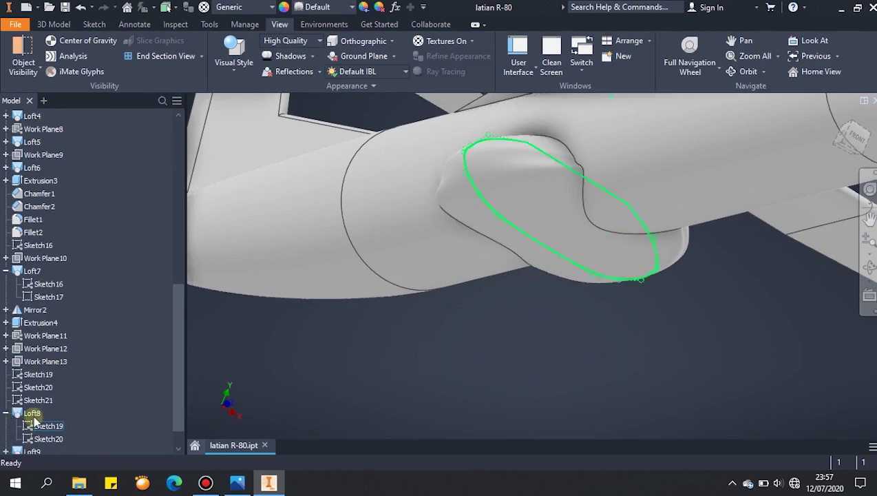
# Edit Sketch19 and reshape the fairing's side curve by moving its control vertices
pyautogui.doubleClick(36, 375)
pyautogui.scroll(6, 396, 327)
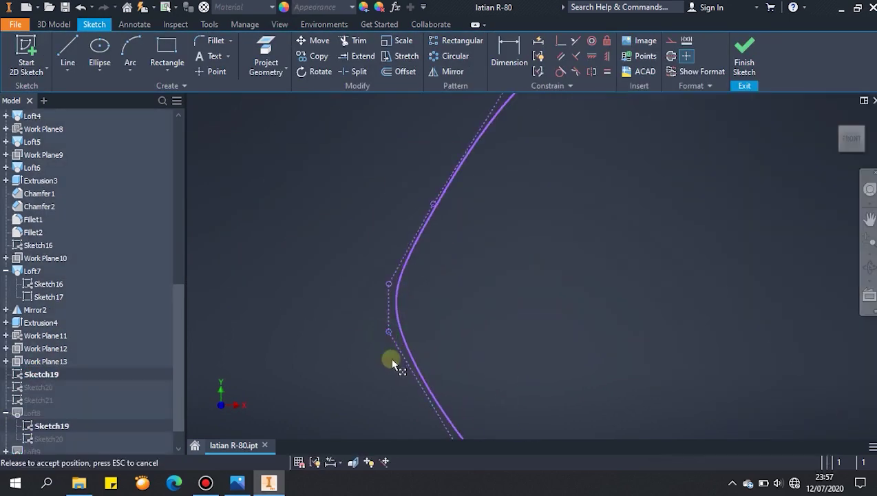
pyautogui.moveTo(398, 288)
pyautogui.mouseDown()
pyautogui.moveTo(398, 241)
pyautogui.moveTo(443, 216)
pyautogui.mouseUp()
pyautogui.moveTo(447, 165); pyautogui.dragTo(445, 166)
pyautogui.scroll(-3, 569, 220)
pyautogui.moveTo(568, 220); pyautogui.dragTo(545, 272, button='middle')
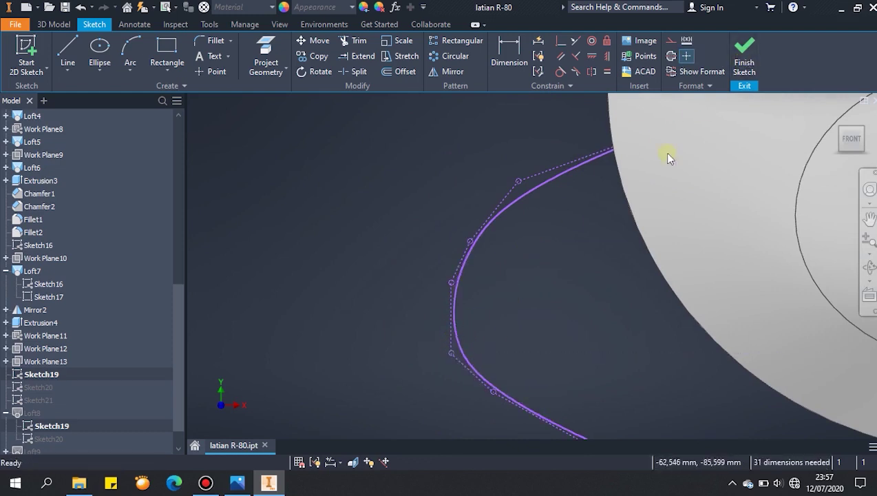
# Draw a vertical centre line about 23 mm long below the fuselage in Sketch19 and mirror the fairing curve about it
pyautogui.scroll(-5, 703, 159)
pyautogui.moveTo(702, 219); pyautogui.dragTo(487, 245, button='middle')
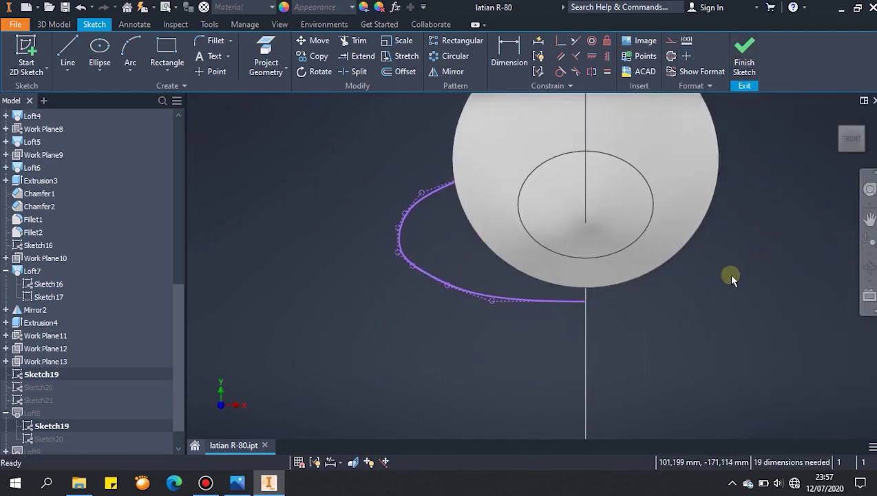
pyautogui.click(67, 46)
pyautogui.click(585, 301)
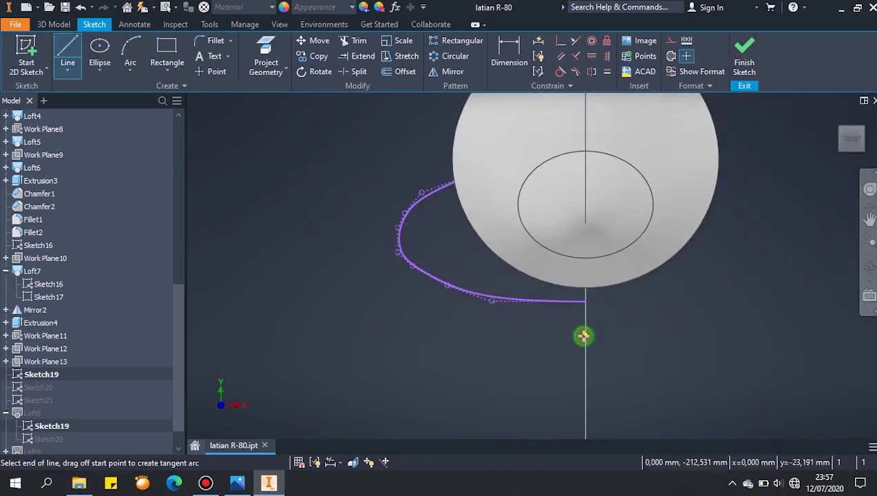
pyautogui.click(584, 335)
pyautogui.click(453, 72)
pyautogui.click(445, 282)
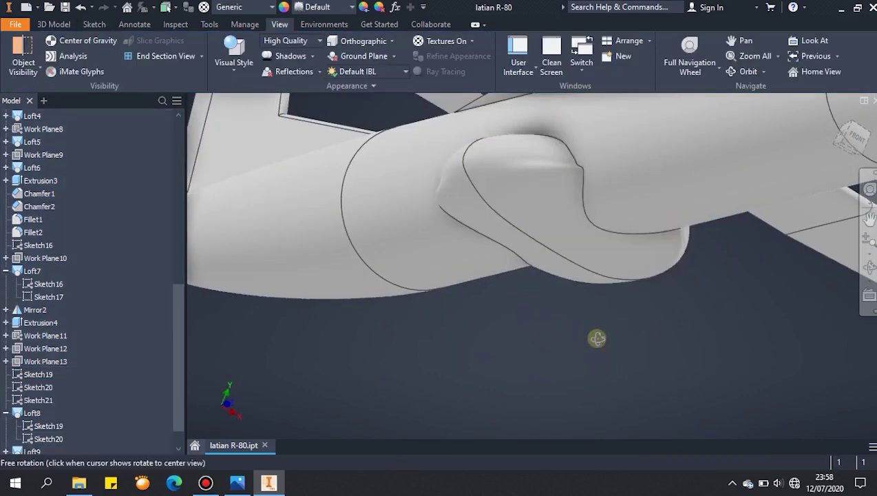
# Delete both fairing lofts, Loft8 and Loft9, keeping their sketches
pyautogui.keyDown('shift'); pyautogui.moveTo(597, 338); pyautogui.dragTo(545, 218, button='middle'); pyautogui.keyUp('shift')
pyautogui.scroll(3, 552, 377)
pyautogui.keyDown('shift'); pyautogui.moveTo(551, 378); pyautogui.dragTo(511, 320, button='middle'); pyautogui.keyUp('shift')
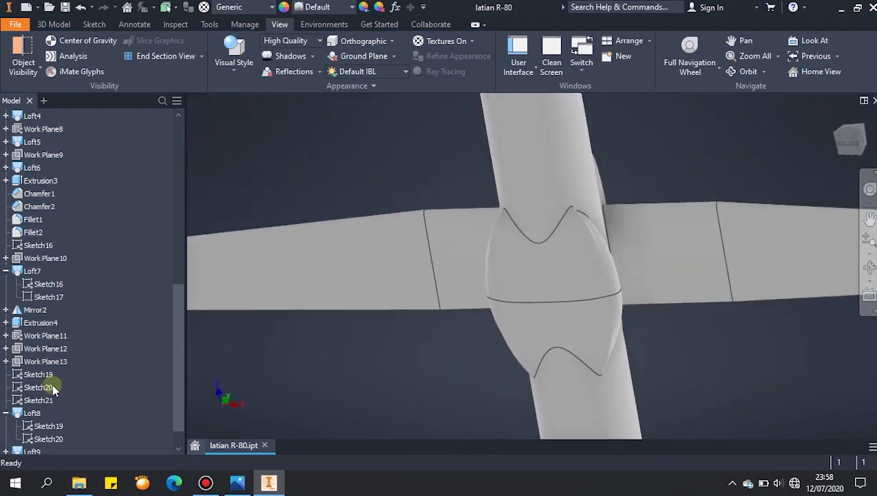
pyautogui.press('Delete')
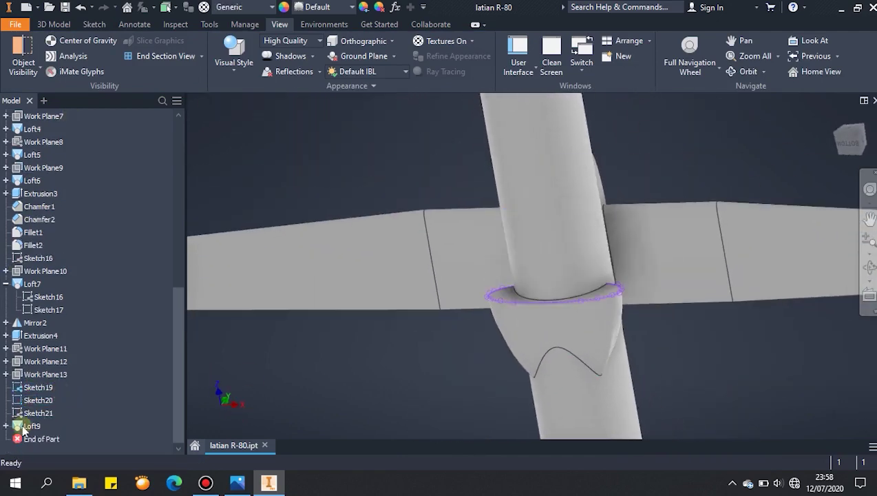
pyautogui.click(24, 426)
pyautogui.press('Delete')
pyautogui.scroll(3, 414, 339)
pyautogui.keyDown('shift'); pyautogui.moveTo(414, 339); pyautogui.dragTo(438, 390, button='middle'); pyautogui.keyUp('shift')
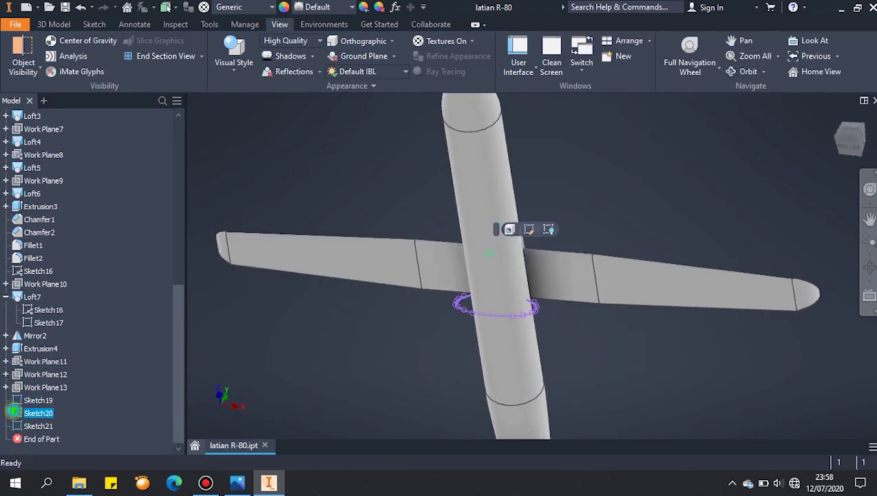
# Edit Sketch20 with sliced graphics and draw a small ellipse centred on its point
pyautogui.doubleClick(15, 415)
pyautogui.scroll(-3, 543, 287)
pyautogui.rightClick(713, 282)
pyautogui.click(714, 108)
pyautogui.scroll(-3, 557, 270)
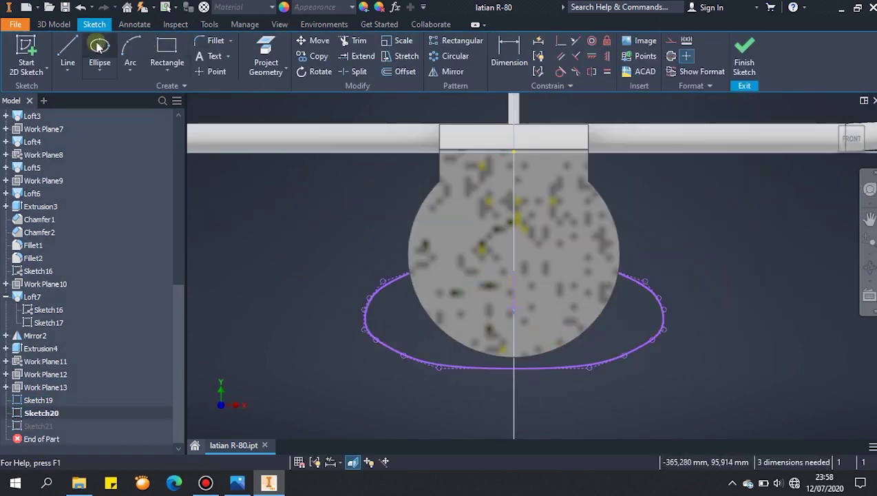
pyautogui.click(100, 69)
pyautogui.click(111, 94)
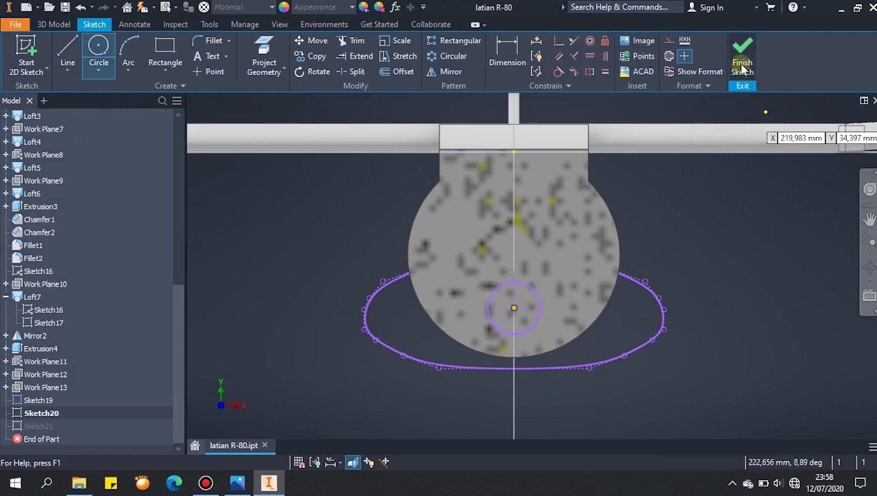
pyautogui.click(99, 74)
pyautogui.click(116, 116)
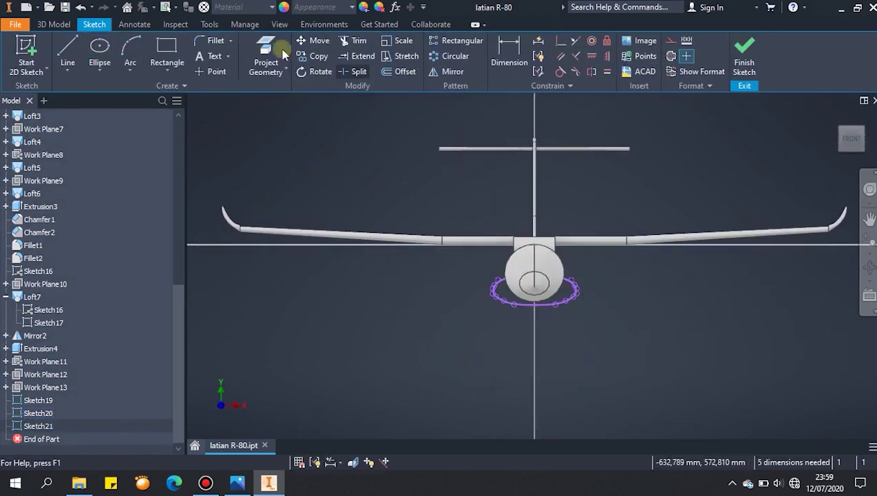
# Change the visual style to Wireframe with Hidden Edges while editing Sketch21
pyautogui.click(279, 54)
pyautogui.keyDown('shift'); pyautogui.moveTo(638, 325); pyautogui.dragTo(513, 296, button='middle'); pyautogui.keyUp('shift')
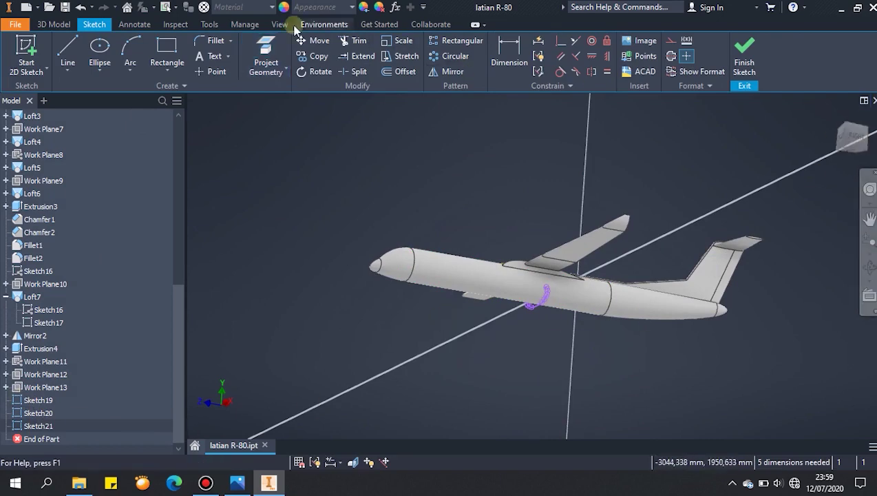
pyautogui.click(279, 24)
pyautogui.click(234, 54)
pyautogui.click(252, 247)
pyautogui.click(241, 63)
pyautogui.click(244, 220)
pyautogui.scroll(-3, 509, 316)
pyautogui.scroll(-3, 506, 316)
# Draw an ellipse centred on the point in Sketch21, matching the Sketch20 ellipse, and finish the sketch
pyautogui.click(94, 25)
pyautogui.click(266, 55)
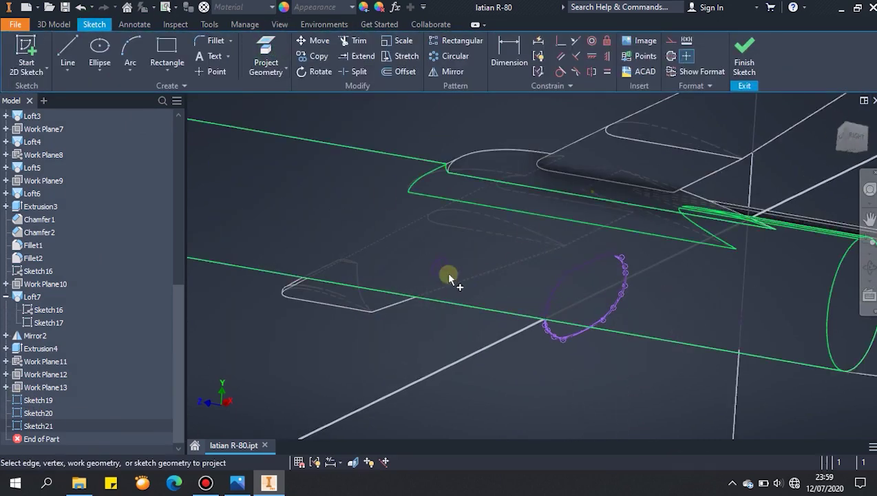
pyautogui.press('Escape')
pyautogui.scroll(3, 651, 299)
pyautogui.click(866, 140)
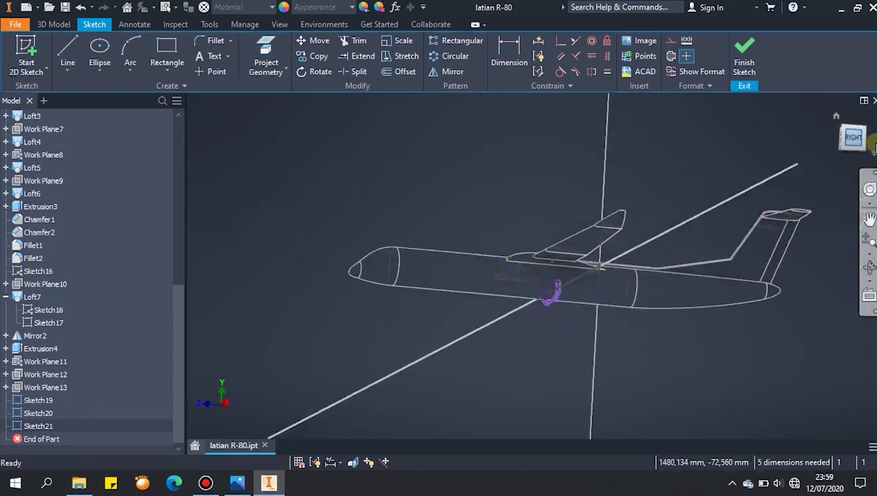
pyautogui.scroll(-8, 466, 282)
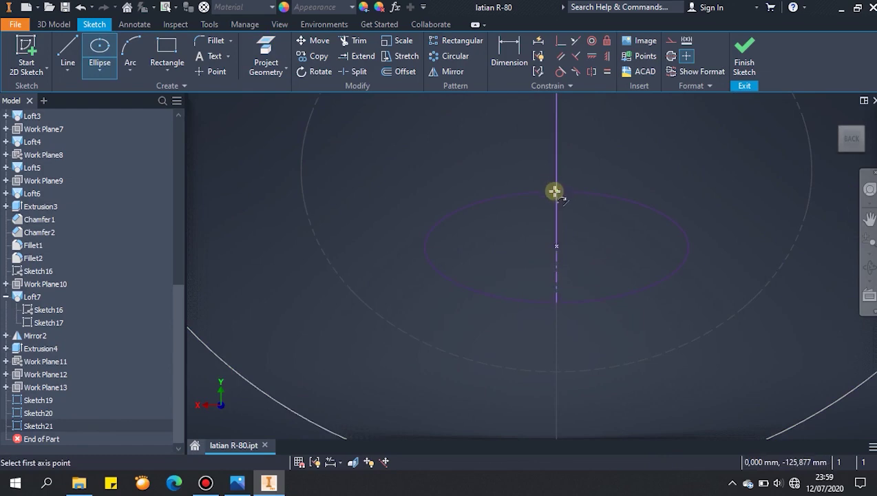
pyautogui.click(687, 241)
pyautogui.click(745, 55)
# Start a loft from the Sketch19 fairing profile to the Sketch20 ellipse
pyautogui.moveTo(620, 296)
pyautogui.keyDown('shift'); pyautogui.mouseDown(button='middle')
pyautogui.moveTo(692, 315)
pyautogui.moveTo(520, 323)
pyautogui.mouseUp(button='middle'); pyautogui.keyUp('shift')
pyautogui.scroll(6, 691, 315)
pyautogui.click(58, 24)
pyautogui.click(141, 58)
pyautogui.click(471, 318)
pyautogui.click(437, 252)
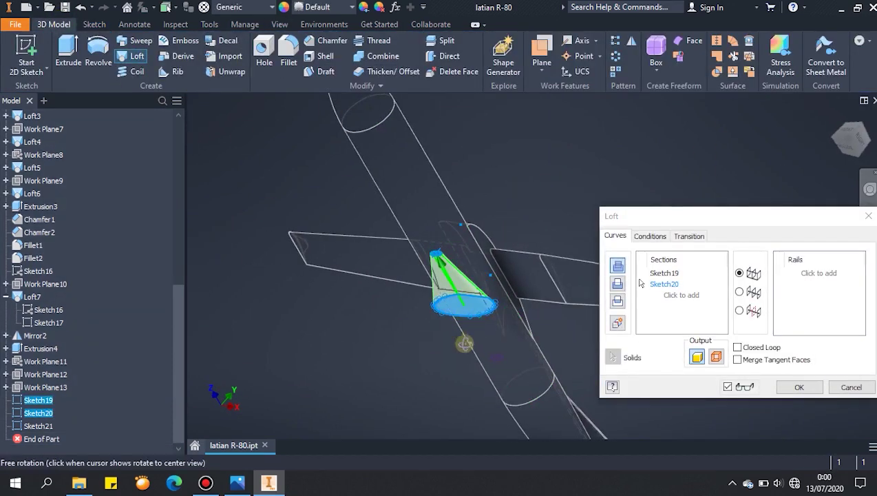
pyautogui.keyDown('shift'); pyautogui.moveTo(468, 337); pyautogui.dragTo(445, 338, button='middle'); pyautogui.keyUp('shift')
pyautogui.scroll(-5, 444, 338)
# Apply a Direction Condition at the Sketch19 section and create the loft to the Sketch20 ellipse
pyautogui.click(661, 238)
pyautogui.click(714, 288)
pyautogui.click(715, 273)
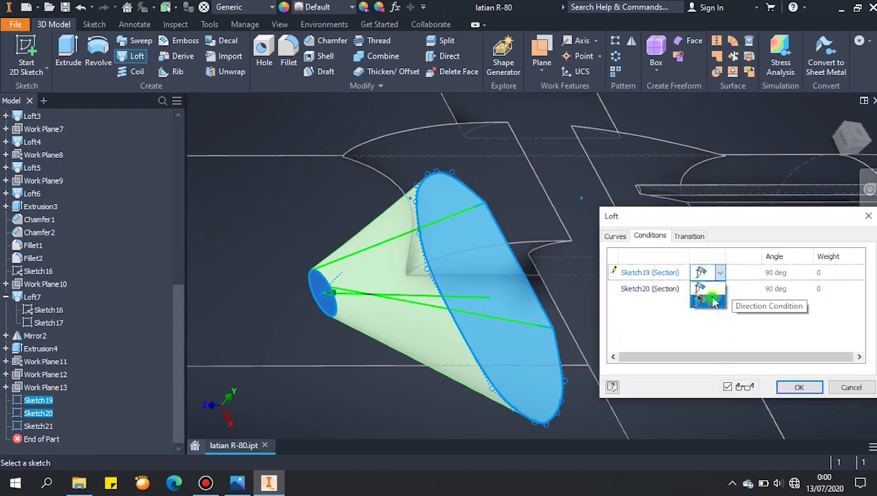
pyautogui.click(712, 298)
pyautogui.scroll(3, 527, 336)
pyautogui.moveTo(499, 333)
pyautogui.keyDown('shift'); pyautogui.mouseDown(button='middle')
pyautogui.moveTo(476, 332)
pyautogui.moveTo(463, 303)
pyautogui.mouseUp(button='middle'); pyautogui.keyUp('shift')
pyautogui.click(796, 386)
pyautogui.scroll(6, 585, 324)
pyautogui.keyDown('shift'); pyautogui.moveTo(593, 317); pyautogui.dragTo(421, 235, button='middle'); pyautogui.keyUp('shift')
# Show Sketch19 and start a loft between it and the Sketch21 ellipse
pyautogui.rightClick(27, 403)
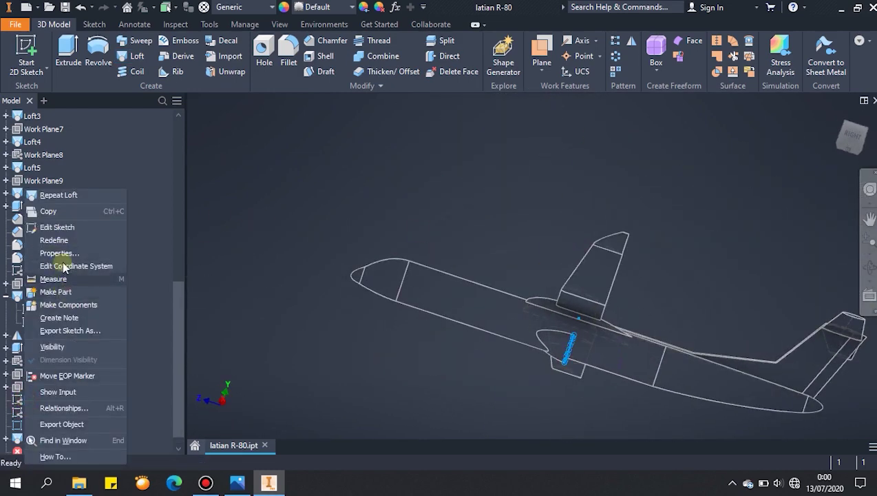
pyautogui.click(99, 55)
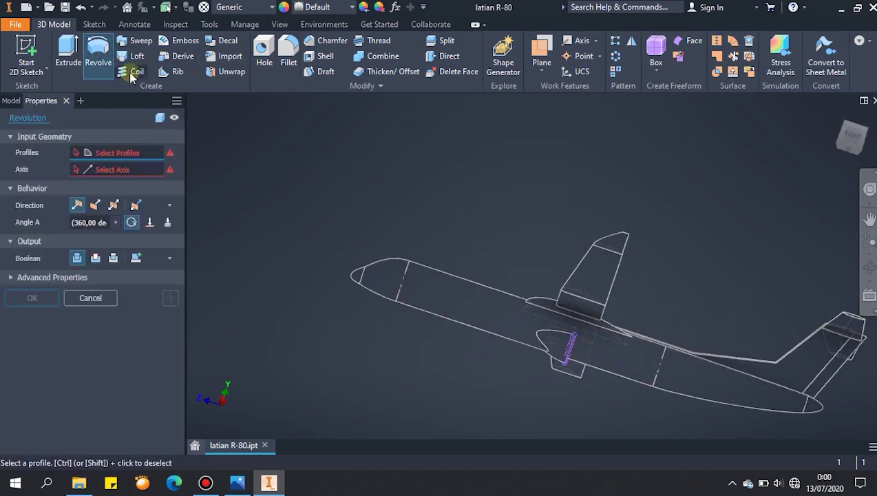
pyautogui.click(132, 56)
pyautogui.click(25, 402)
pyautogui.moveTo(284, 419)
pyautogui.keyDown('shift'); pyautogui.mouseDown(button='middle')
pyautogui.moveTo(327, 376)
pyautogui.moveTo(336, 394)
pyautogui.mouseUp(button='middle'); pyautogui.keyUp('shift')
# Apply a Direction Condition to the loft's second section and create the other half of the fairing
pyautogui.click(650, 236)
pyautogui.click(714, 289)
pyautogui.click(707, 318)
pyautogui.keyDown('shift'); pyautogui.moveTo(498, 318); pyautogui.dragTo(466, 295, button='middle'); pyautogui.keyUp('shift')
pyautogui.click(798, 388)
pyautogui.keyDown('shift'); pyautogui.moveTo(712, 312); pyautogui.dragTo(731, 370, button='middle'); pyautogui.keyUp('shift')
# Hide Sketch19 and set the visual style to Shaded with Edges
pyautogui.rightClick(32, 400)
pyautogui.click(64, 347)
pyautogui.scroll(3, 456, 353)
pyautogui.moveTo(457, 353)
pyautogui.keyDown('shift'); pyautogui.mouseDown(button='middle')
pyautogui.moveTo(533, 332)
pyautogui.moveTo(498, 272)
pyautogui.mouseUp(button='middle'); pyautogui.keyUp('shift')
pyautogui.click(279, 24)
pyautogui.click(239, 66)
pyautogui.click(251, 150)
pyautogui.keyDown('shift'); pyautogui.moveTo(486, 320); pyautogui.dragTo(509, 350, button='middle'); pyautogui.keyUp('shift')
pyautogui.keyDown('shift'); pyautogui.moveTo(490, 363); pyautogui.dragTo(519, 357, button='middle'); pyautogui.keyUp('shift')
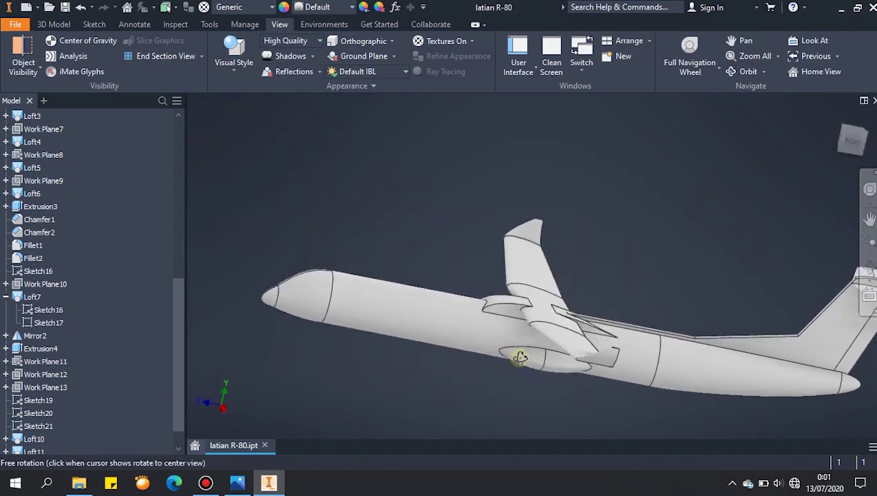
pyautogui.scroll(-5, 533, 363)
pyautogui.keyDown('shift'); pyautogui.moveTo(572, 379); pyautogui.dragTo(583, 331, button='middle'); pyautogui.keyUp('shift')
# Create a work plane offset from the YZ Plane to the side of the aircraft
pyautogui.click(852, 141)
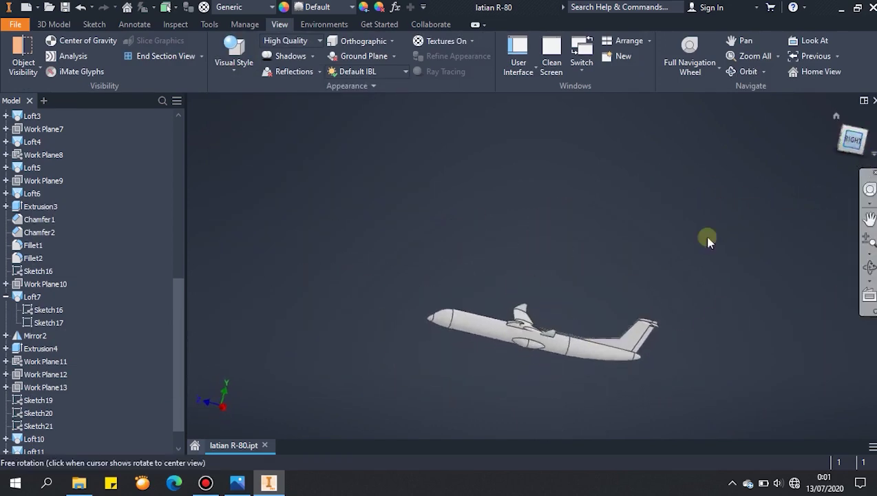
pyautogui.scroll(-3, 282, 182)
pyautogui.keyDown('shift'); pyautogui.moveTo(346, 193); pyautogui.dragTo(338, 203, button='middle'); pyautogui.keyUp('shift')
pyautogui.moveTo(180, 341); pyautogui.dragTo(171, 143)
pyautogui.click(45, 168)
pyautogui.click(54, 25)
pyautogui.click(543, 52)
pyautogui.moveTo(350, 212); pyautogui.dragTo(366, 270)
pyautogui.click(513, 351)
pyautogui.press('s')
pyautogui.click(551, 257)
pyautogui.click(639, 41)
pyautogui.click(537, 149)
pyautogui.click(448, 347)
pyautogui.doubleClick(427, 262)
pyautogui.click(605, 221)
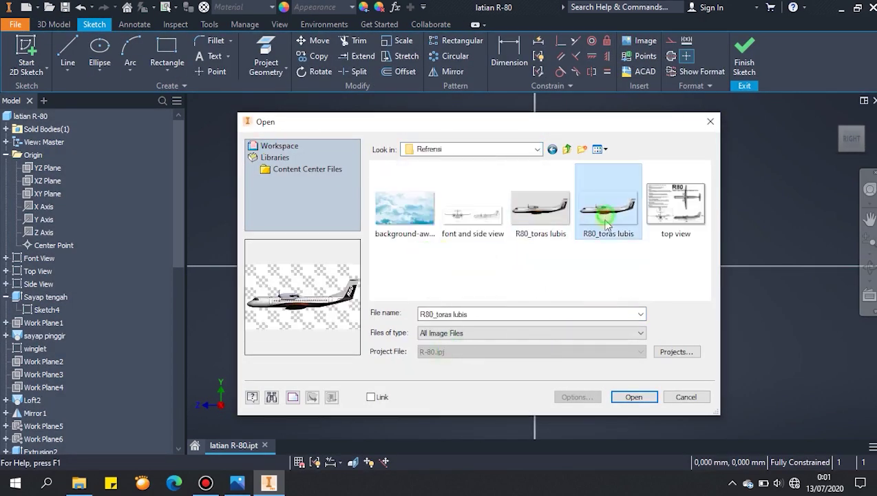
pyautogui.click(634, 397)
pyautogui.scroll(-6, 534, 265)
pyautogui.click(474, 225)
pyautogui.press('Escape')
# Rotate the inserted side-view image so the aircraft lies horizontally
pyautogui.click(315, 71)
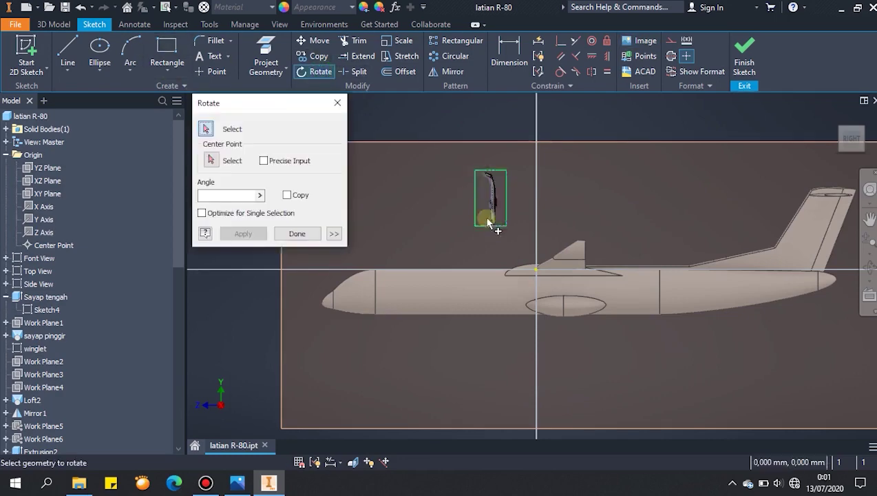
pyautogui.click(501, 224)
pyautogui.click(532, 226)
pyautogui.press('Escape')
# Enlarge and move the image to line up with the aircraft's side profile and finish the sketch
pyautogui.moveTo(562, 213); pyautogui.dragTo(823, 196)
pyautogui.moveTo(667, 152)
pyautogui.mouseDown()
pyautogui.moveTo(629, 213)
pyautogui.moveTo(494, 295)
pyautogui.moveTo(476, 298)
pyautogui.mouseUp()
pyautogui.moveTo(634, 292); pyautogui.dragTo(764, 293)
pyautogui.hotkey('ctrl', 'z')
pyautogui.moveTo(631, 296); pyautogui.dragTo(872, 277)
pyautogui.moveTo(561, 216)
pyautogui.mouseDown()
pyautogui.moveTo(554, 272)
pyautogui.moveTo(543, 276)
pyautogui.mouseUp()
pyautogui.scroll(-3, 365, 195)
pyautogui.moveTo(352, 194); pyautogui.dragTo(298, 199, button='middle')
pyautogui.click(684, 236)
pyautogui.click(745, 57)
# Start a sketch on the offset work plane and begin a control-vertex spline below the forward fuselage, following the livery's dark lower edge
pyautogui.click(26, 57)
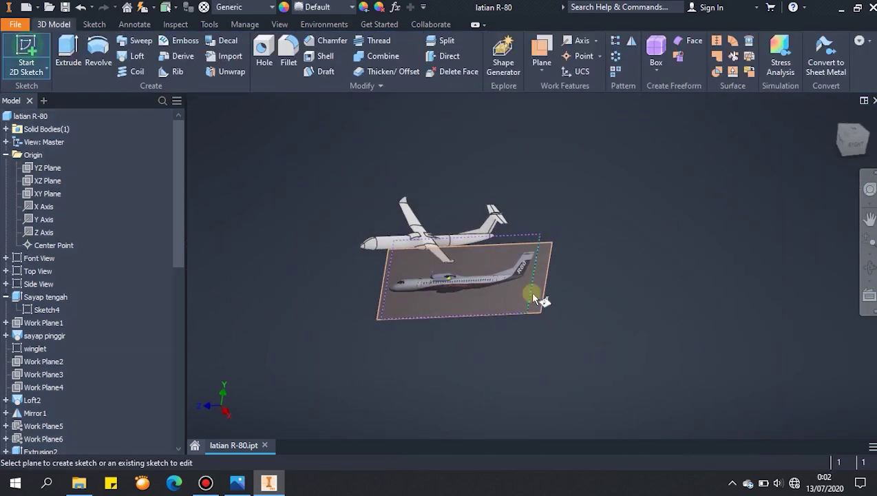
pyautogui.click(544, 246)
pyautogui.scroll(5, 428, 264)
pyautogui.moveTo(431, 262); pyautogui.dragTo(324, 289, button='middle')
pyautogui.click(65, 70)
pyautogui.click(90, 121)
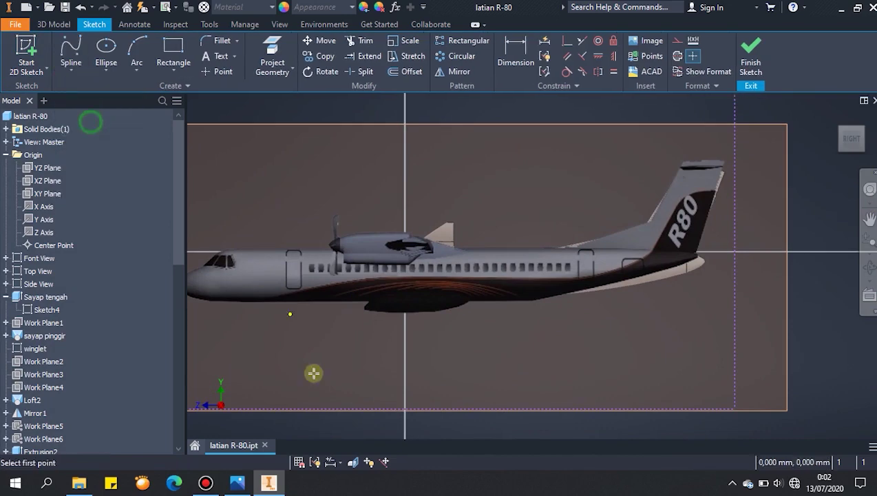
pyautogui.click(235, 309)
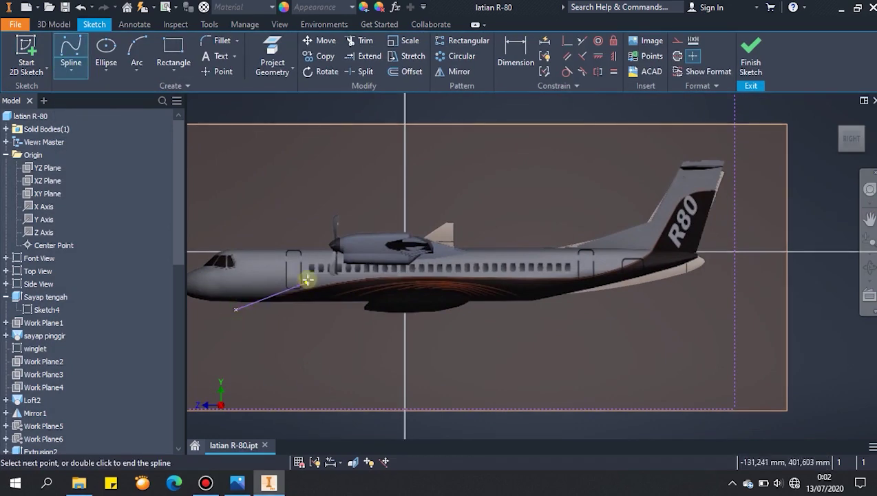
pyautogui.click(521, 277)
pyautogui.scroll(4, 522, 277)
pyautogui.scroll(-2, 647, 283)
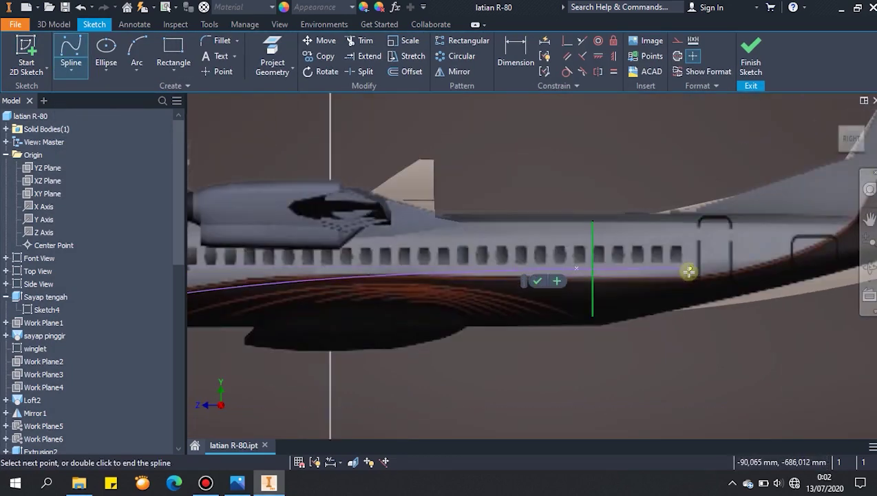
# Continue the spline along the rear fuselage and up the tail fin around the R80 lettering, ending it behind the fin
pyautogui.click(697, 286)
pyautogui.click(791, 285)
pyautogui.moveTo(792, 284); pyautogui.dragTo(598, 328, button='middle')
pyautogui.click(674, 250)
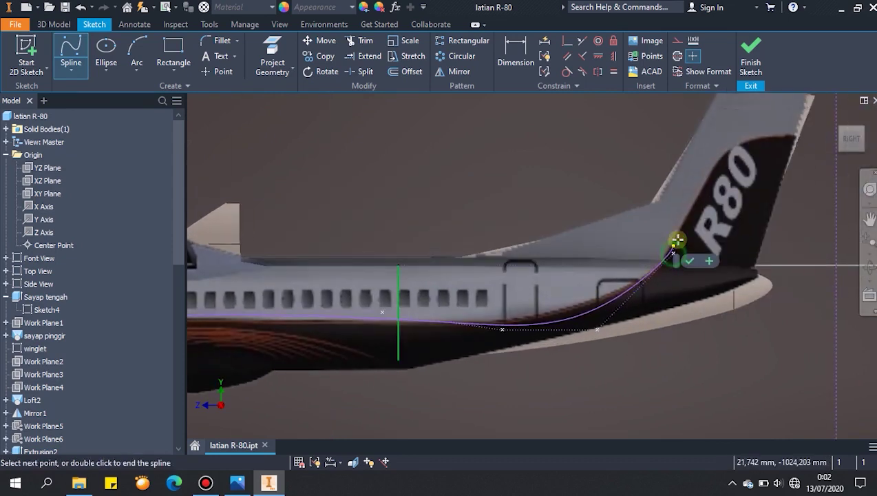
pyautogui.click(681, 233)
pyautogui.click(728, 130)
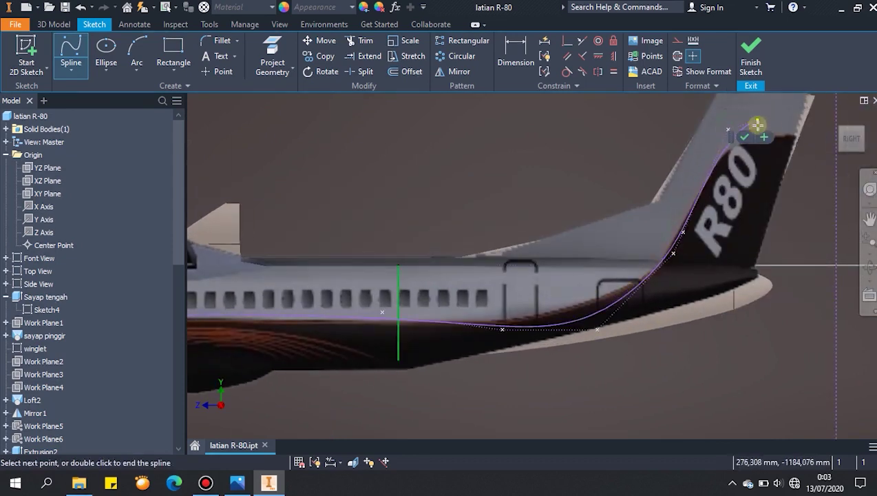
pyautogui.moveTo(768, 134); pyautogui.dragTo(578, 189, button='middle')
pyautogui.click(664, 131)
pyautogui.click(619, 178)
pyautogui.click(636, 184)
# Move the spline's control vertices around the tail fin and rear fuselage to match the edge of the dark livery
pyautogui.moveTo(501, 195); pyautogui.dragTo(526, 198)
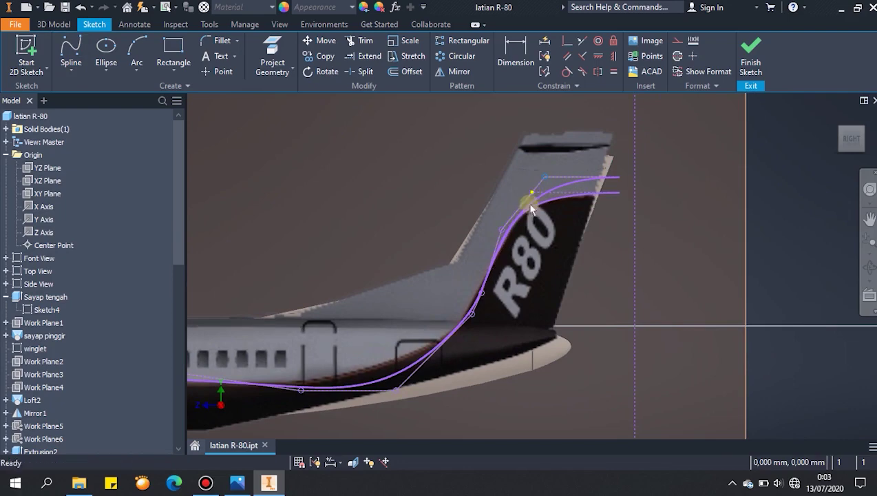
pyautogui.moveTo(471, 299); pyautogui.dragTo(529, 263, button='middle')
pyautogui.scroll(-5, 529, 262)
pyautogui.moveTo(573, 234); pyautogui.dragTo(554, 255)
pyautogui.scroll(5, 540, 323)
pyautogui.moveTo(546, 330); pyautogui.dragTo(545, 321)
pyautogui.scroll(4, 543, 322)
# Adjust the spline's control vertices along the middle of the fuselage to fit the livery edge and finish the sketch
pyautogui.moveTo(527, 329); pyautogui.dragTo(666, 316, button='middle')
pyautogui.scroll(-4, 550, 297)
pyautogui.scroll(4, 454, 307)
pyautogui.moveTo(368, 321); pyautogui.dragTo(735, 263, button='middle')
pyautogui.moveTo(533, 236); pyautogui.dragTo(533, 242)
pyautogui.scroll(5, 680, 263)
pyautogui.scroll(-6, 813, 259)
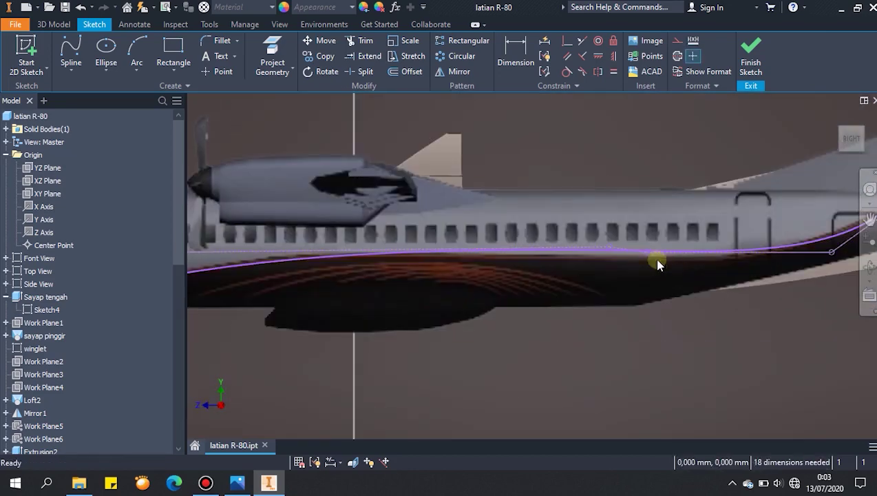
pyautogui.moveTo(609, 247); pyautogui.dragTo(675, 259)
pyautogui.scroll(5, 677, 261)
pyautogui.moveTo(733, 281); pyautogui.dragTo(658, 265, button='middle')
pyautogui.click(750, 56)
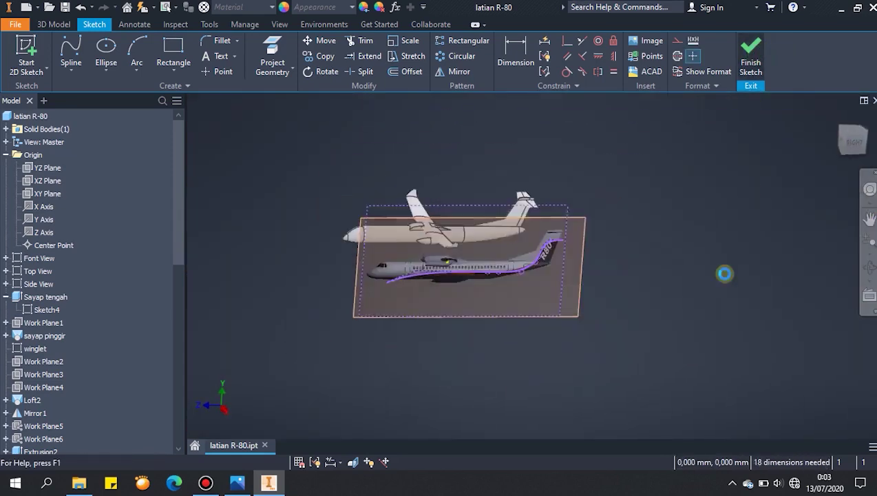
# Copy the livery spline sketch (Sketch23) and paste it into a new sketch on Work Plane14
pyautogui.moveTo(556, 310)
pyautogui.keyDown('shift'); pyautogui.mouseDown(button='middle')
pyautogui.moveTo(548, 288)
pyautogui.moveTo(542, 293)
pyautogui.mouseUp(button='middle'); pyautogui.keyUp('shift')
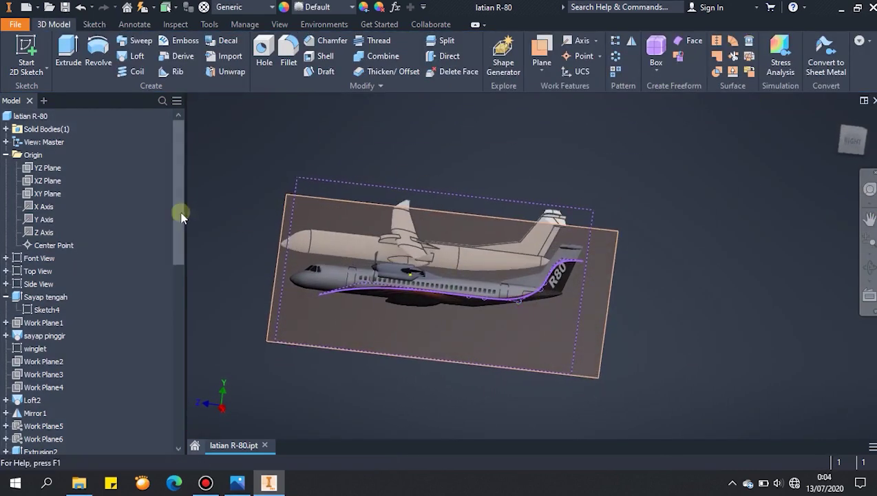
pyautogui.moveTo(181, 213); pyautogui.dragTo(173, 396)
pyautogui.rightClick(22, 426)
pyautogui.click(60, 203)
pyautogui.click(482, 267)
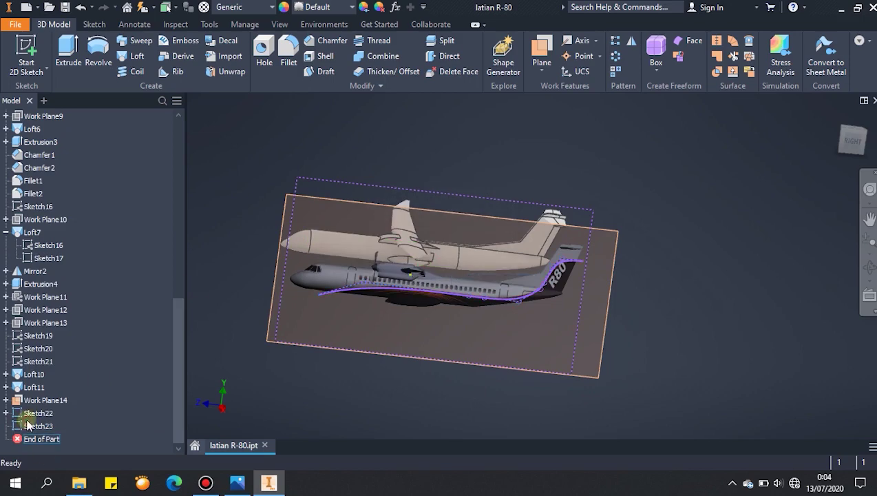
pyautogui.rightClick(24, 427)
pyautogui.click(63, 202)
pyautogui.click(284, 201)
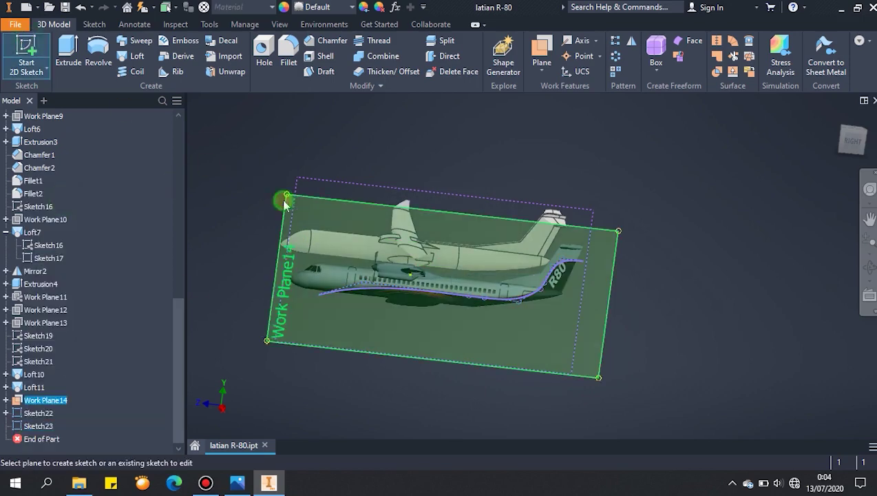
pyautogui.rightClick(709, 132)
pyautogui.click(705, 210)
# Hide the original spline sketch (Sketch23) and the reference image sketch (Sketch22)
pyautogui.click(46, 427)
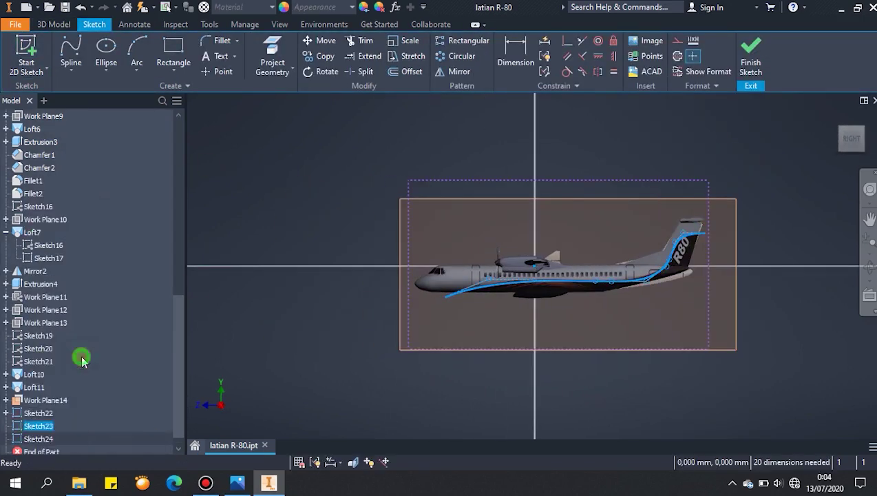
pyautogui.click(600, 280)
pyautogui.press('Escape')
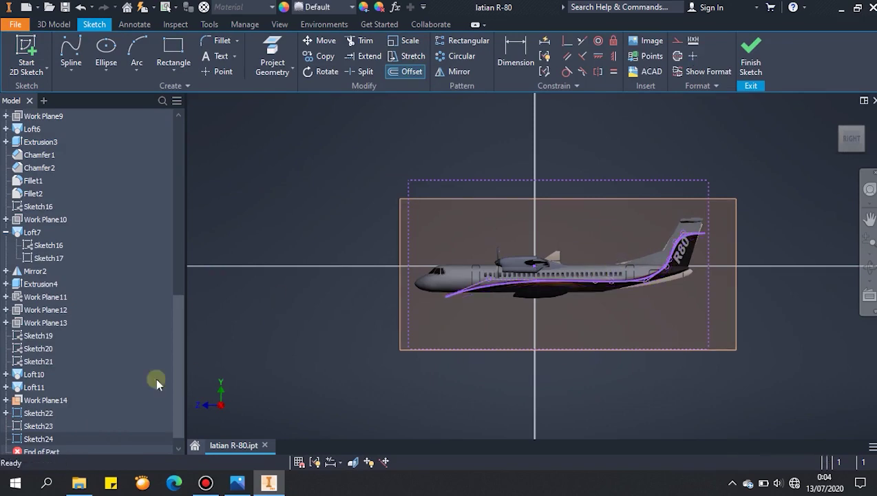
pyautogui.rightClick(21, 413)
pyautogui.click(43, 334)
# Reshape the pasted spline by moving its control vertices at the base and upper part of the tail fin
pyautogui.scroll(3, 668, 284)
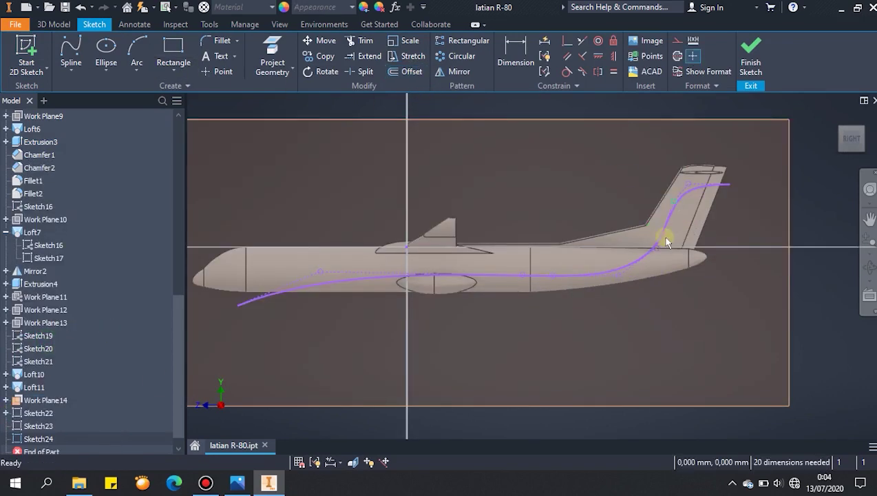
pyautogui.scroll(3, 645, 243)
pyautogui.moveTo(594, 305)
pyautogui.mouseDown()
pyautogui.moveTo(582, 291)
pyautogui.moveTo(592, 292)
pyautogui.mouseUp()
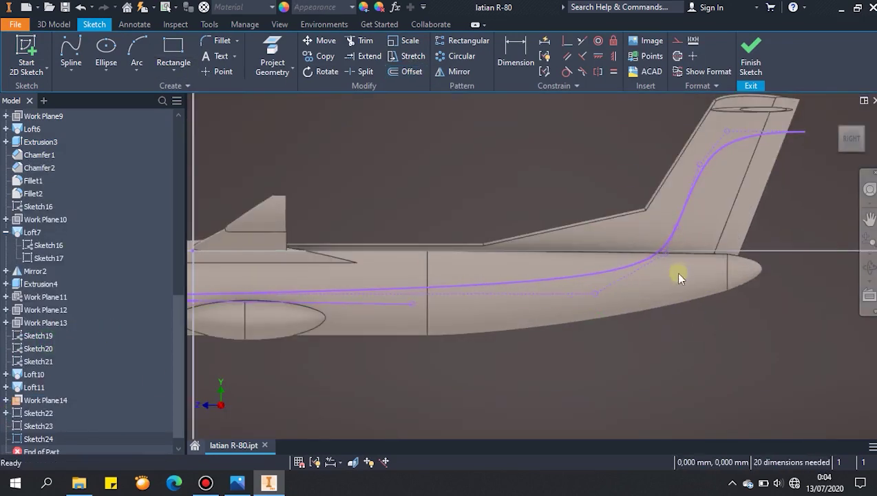
pyautogui.hotkey('ctrl', 'z')
pyautogui.moveTo(663, 253); pyautogui.dragTo(647, 250)
pyautogui.moveTo(702, 170); pyautogui.dragTo(746, 130)
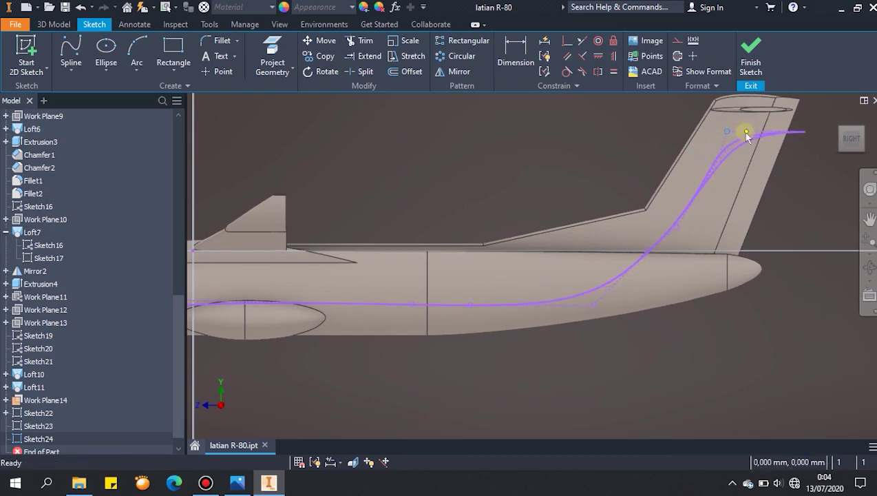
pyautogui.scroll(-3, 646, 338)
pyautogui.moveTo(511, 331); pyautogui.dragTo(541, 310, button='middle')
# Offset the livery spline downward twice, using a spacing of 38 mm for the second copy
pyautogui.click(411, 75)
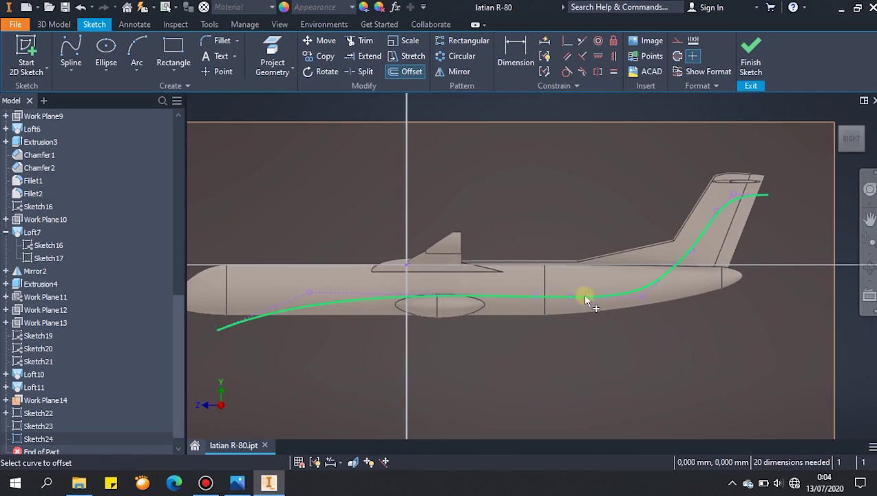
pyautogui.click(585, 297)
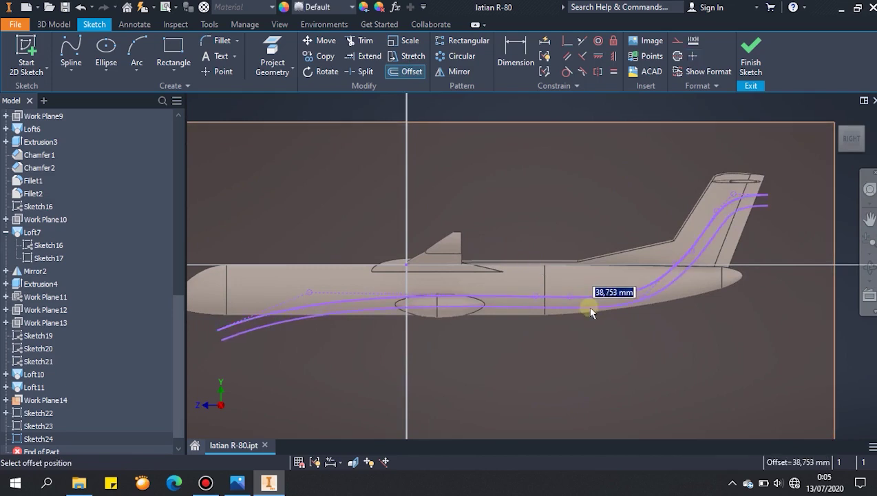
pyautogui.click(590, 308)
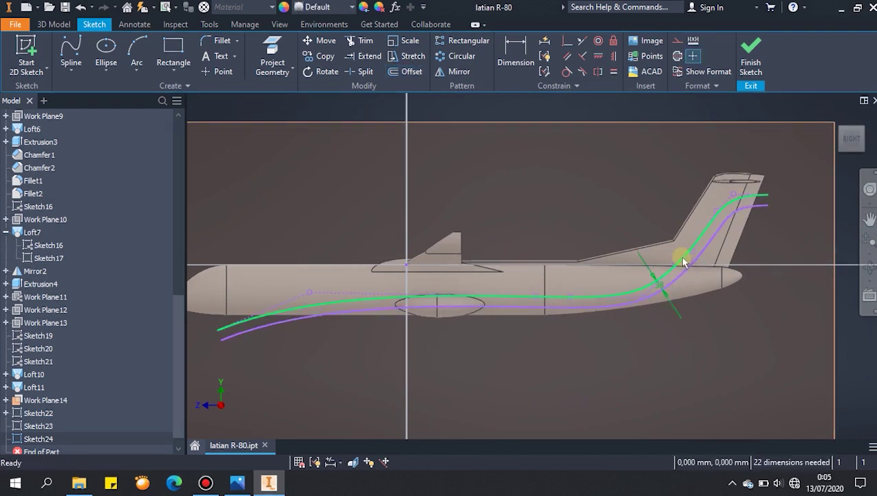
pyautogui.click(582, 296)
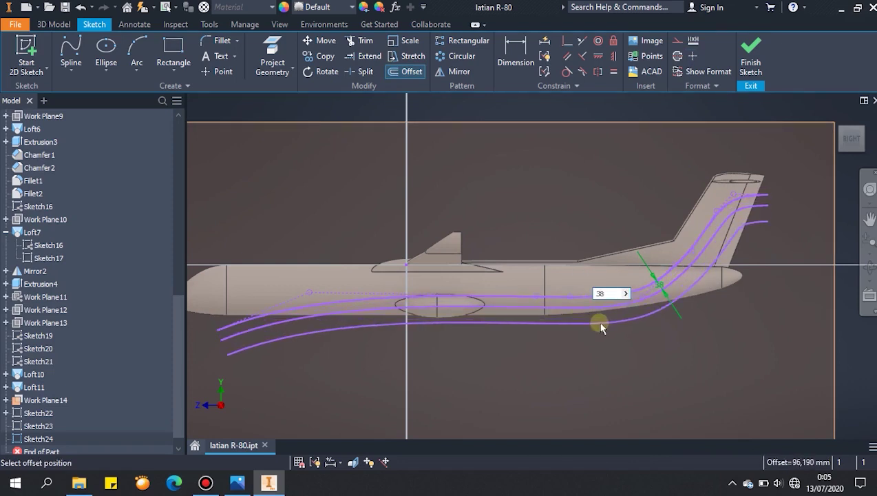
pyautogui.press('Return')
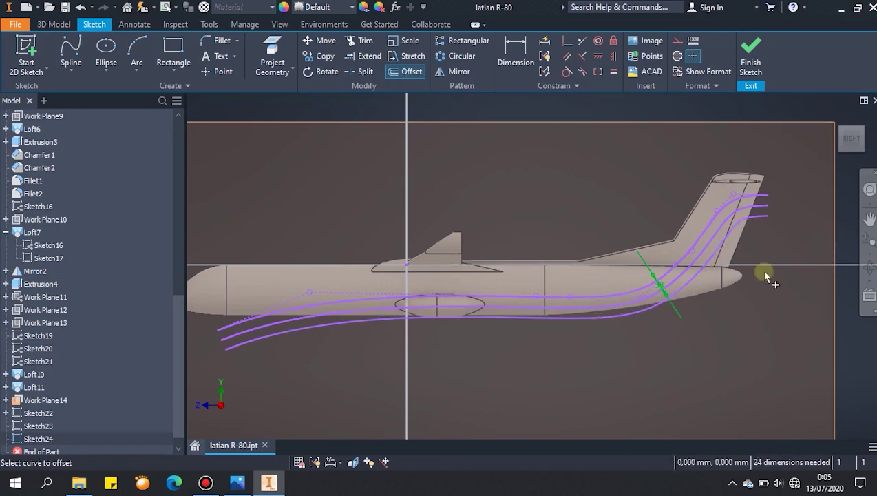
pyautogui.scroll(-3, 696, 291)
# Show the desktop wallpaper to examine the livery on the finished R80 render, and return to the sketch
pyautogui.click(844, 10)
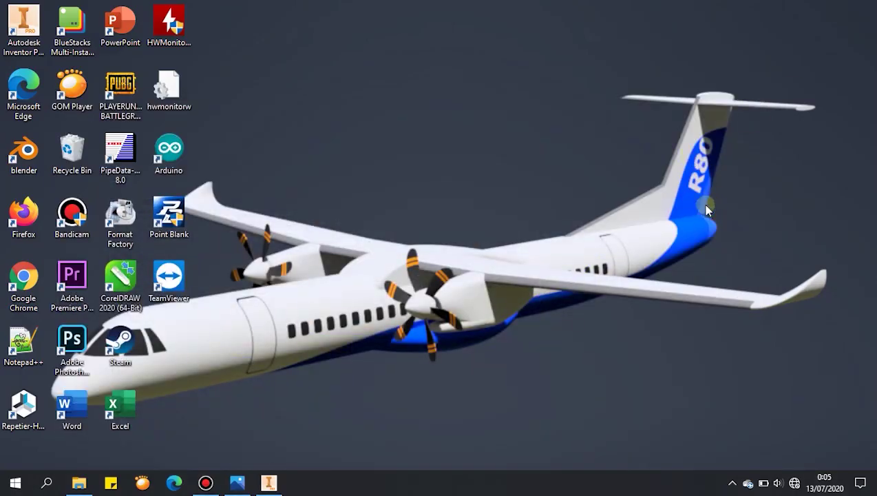
pyautogui.click(275, 487)
pyautogui.press('Escape')
# Reopen the 38 mm offset dimension, close it unchanged and undo both spline offsets
pyautogui.doubleClick(622, 332)
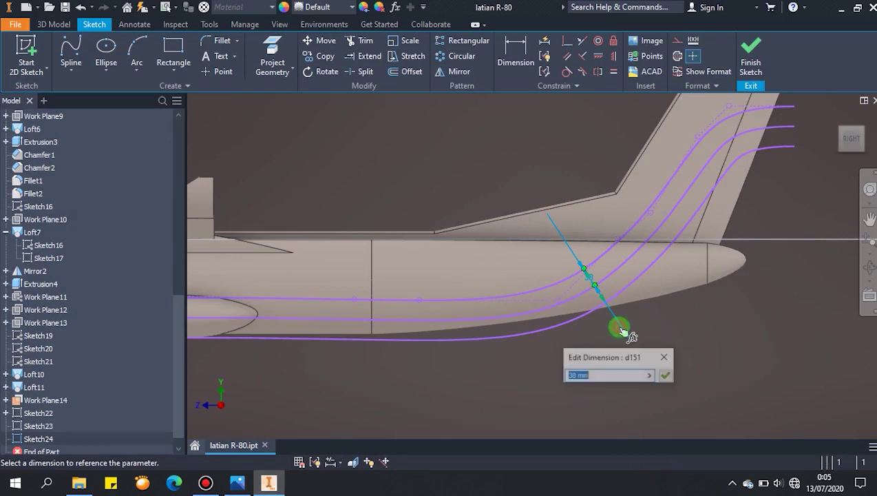
pyautogui.press('Return')
pyautogui.hotkey('ctrl', 'z')
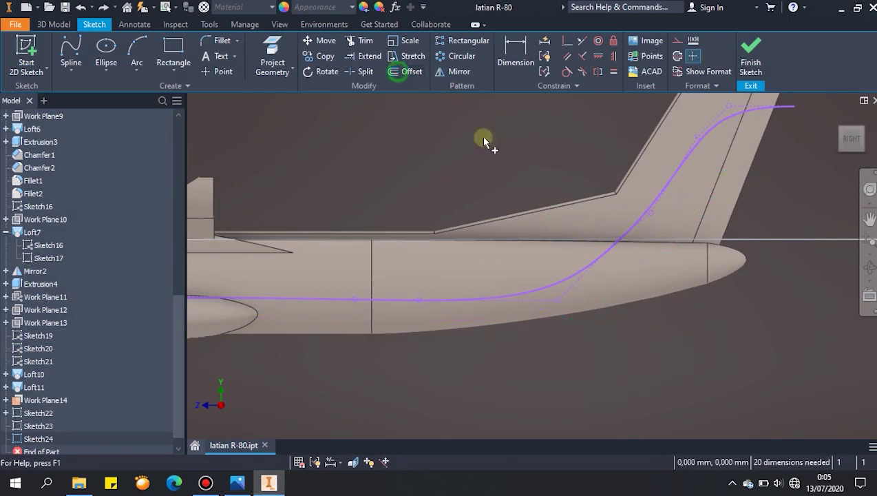
# Offset the livery spline downward by about 57 mm
pyautogui.click(401, 78)
pyautogui.click(623, 233)
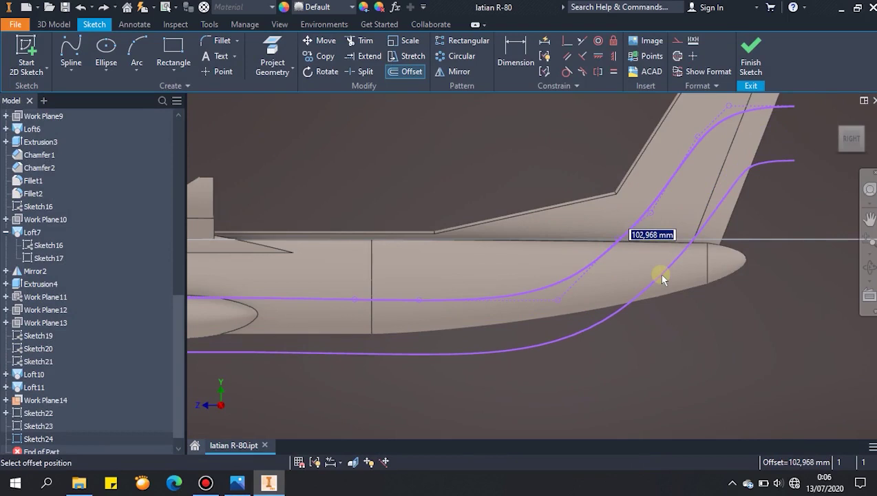
pyautogui.scroll(-3, 658, 274)
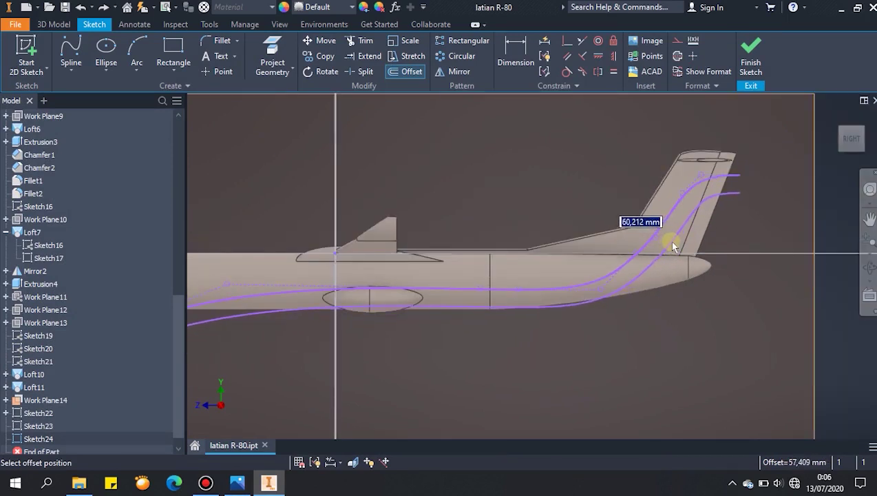
pyautogui.click(671, 241)
# Open the Assembly R80 2.png render from the R-80 folder to examine the tail livery, and return to Inventor
pyautogui.hotkey('alt', 'Tab')
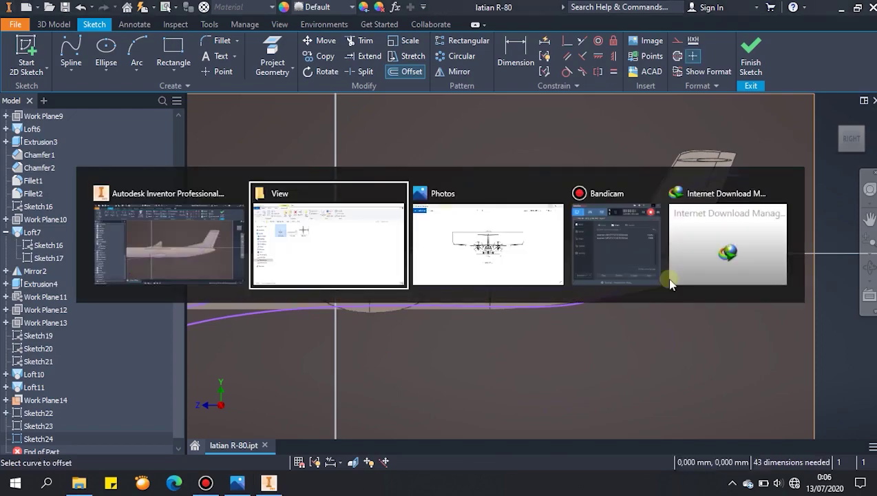
pyautogui.click(373, 240)
pyautogui.click(230, 101)
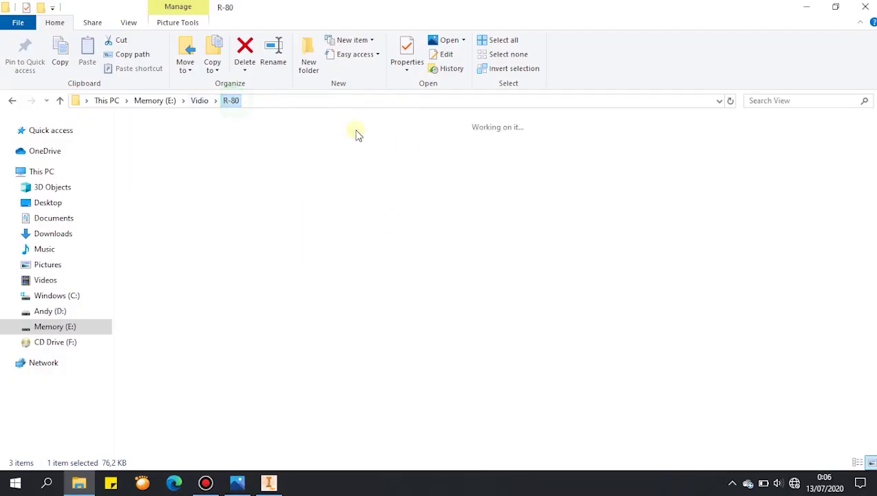
pyautogui.doubleClick(499, 159)
pyautogui.doubleClick(594, 183)
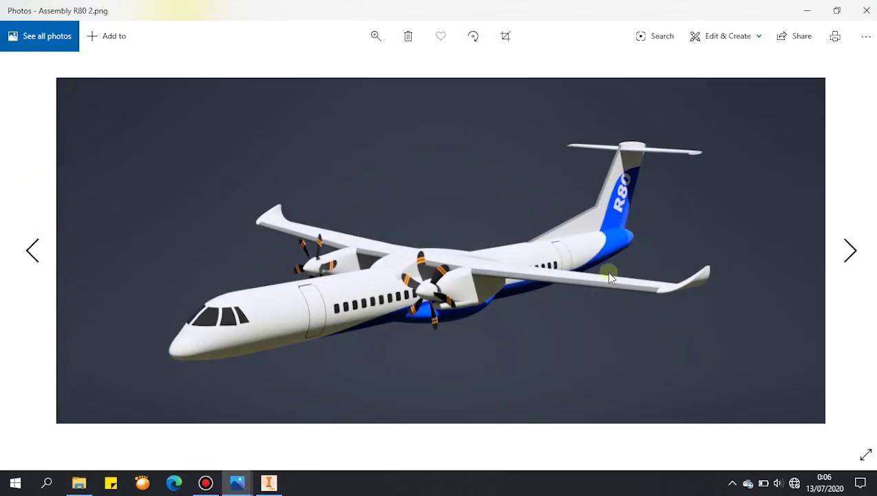
pyautogui.click(808, 15)
pyautogui.click(263, 482)
pyautogui.scroll(3, 670, 227)
pyautogui.scroll(-3, 382, 130)
pyautogui.click(404, 73)
pyautogui.click(531, 204)
pyautogui.moveTo(580, 212)
pyautogui.mouseDown(button='middle')
pyautogui.moveTo(756, 201)
pyautogui.moveTo(760, 212)
pyautogui.mouseUp(button='middle')
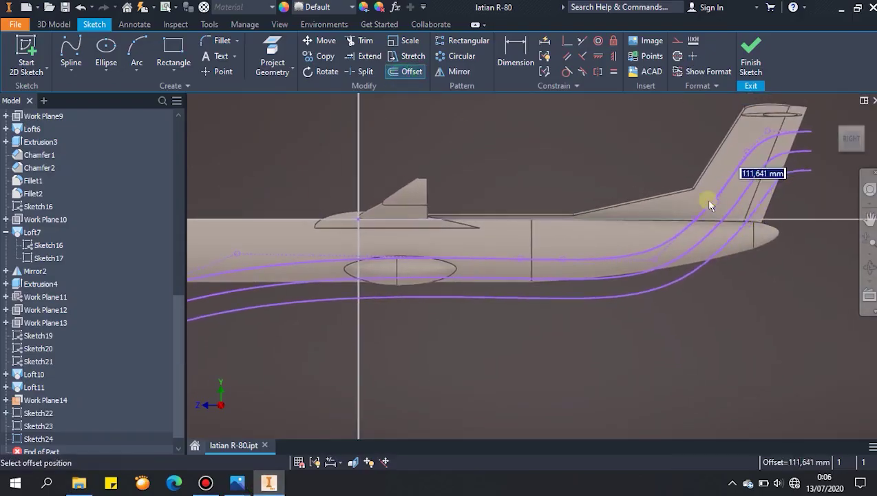
pyautogui.press('Escape')
# Move the spline's control vertices on the rear fuselage and at the fin base rearward to steepen the curve into the tail
pyautogui.moveTo(657, 261); pyautogui.dragTo(723, 253)
pyautogui.scroll(3, 718, 235)
pyautogui.moveTo(675, 208); pyautogui.dragTo(753, 165)
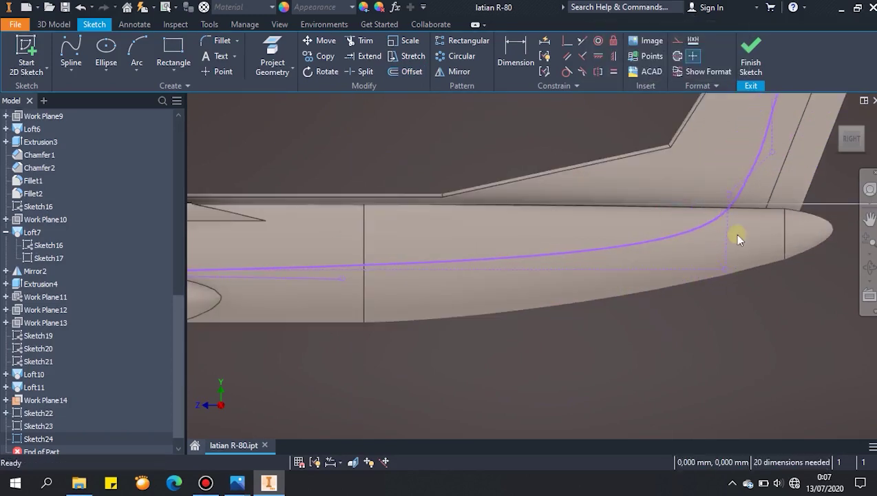
pyautogui.moveTo(723, 268); pyautogui.dragTo(690, 261)
pyautogui.moveTo(765, 166); pyautogui.dragTo(696, 253, button='middle')
pyautogui.moveTo(727, 224); pyautogui.dragTo(741, 280, button='middle')
# Adjust the control vertices in the tail fin to shape the upper bend of the spline
pyautogui.scroll(-5, 750, 266)
pyautogui.scroll(3, 737, 238)
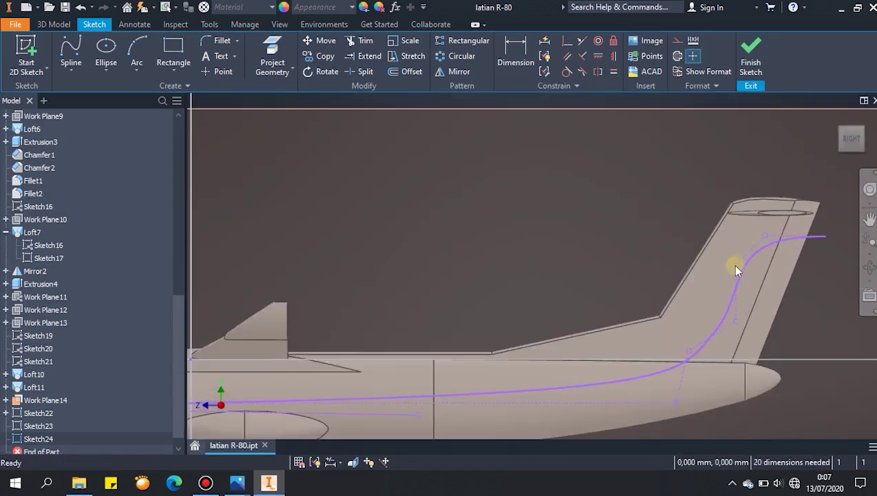
pyautogui.moveTo(762, 240); pyautogui.dragTo(777, 222)
pyautogui.moveTo(735, 321); pyautogui.dragTo(732, 322)
# Move the control vertex lying ahead of the nose back along the fuselage and readjust the vertices behind the wing
pyautogui.scroll(-3, 732, 323)
pyautogui.moveTo(419, 367); pyautogui.dragTo(581, 310, button='middle')
pyautogui.scroll(3, 477, 314)
pyautogui.scroll(-3, 448, 318)
pyautogui.moveTo(275, 315); pyautogui.dragTo(577, 305)
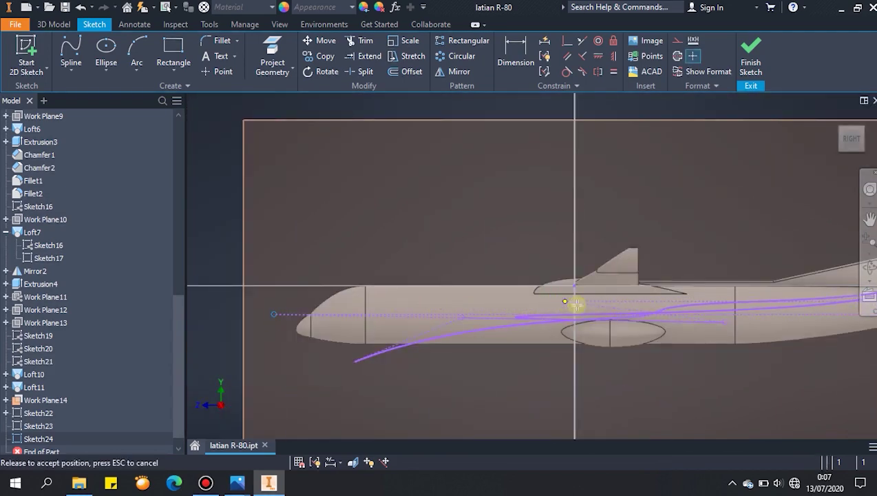
pyautogui.moveTo(736, 308); pyautogui.dragTo(765, 301)
pyautogui.scroll(3, 744, 314)
pyautogui.scroll(-3, 723, 315)
# Shift the control vertex on the aft fuselage farther toward the tail to smooth the spline's rise
pyautogui.moveTo(747, 309); pyautogui.dragTo(492, 297, button='middle')
pyautogui.moveTo(485, 285); pyautogui.dragTo(526, 289)
pyautogui.scroll(-3, 559, 320)
pyautogui.moveTo(553, 299); pyautogui.dragTo(603, 283, button='middle')
pyautogui.moveTo(589, 286); pyautogui.dragTo(600, 286)
pyautogui.scroll(2, 641, 286)
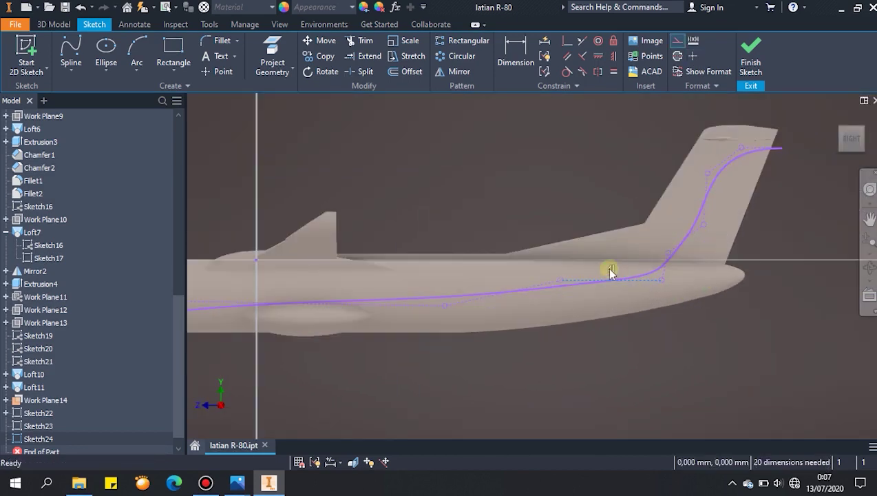
# Move the spline's control vertices at the fin base and on the aft fuselage forward
pyautogui.moveTo(558, 288); pyautogui.dragTo(556, 289)
pyautogui.moveTo(661, 280); pyautogui.dragTo(650, 284)
pyautogui.moveTo(555, 289); pyautogui.dragTo(497, 284)
# Move the spline's control vertex behind the wing forward to flatten the curve near the belly fairing
pyautogui.moveTo(490, 323); pyautogui.dragTo(687, 298, button='middle')
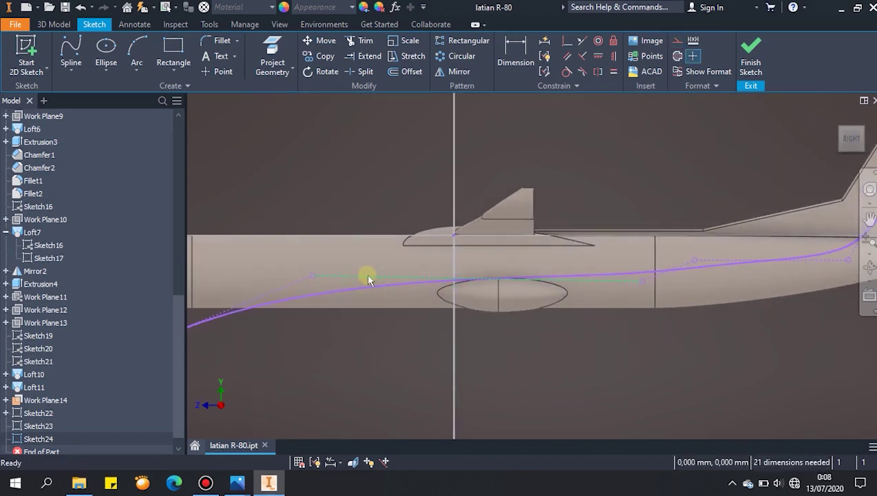
pyautogui.scroll(3, 318, 280)
pyautogui.moveTo(560, 289); pyautogui.dragTo(493, 314, button='middle')
pyautogui.scroll(-3, 562, 287)
pyautogui.scroll(3, 562, 287)
pyautogui.moveTo(460, 296); pyautogui.dragTo(392, 314)
pyautogui.scroll(3, 499, 313)
pyautogui.scroll(-3, 475, 312)
pyautogui.scroll(-2, 397, 319)
pyautogui.scroll(3, 482, 316)
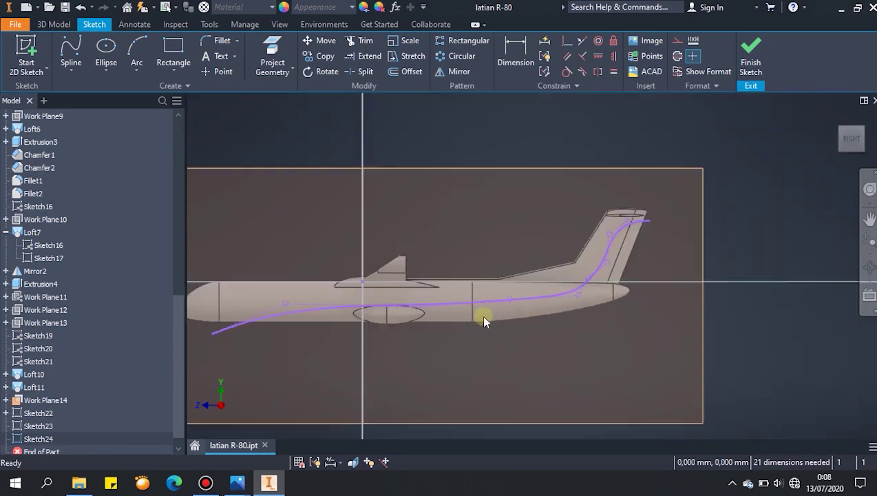
pyautogui.moveTo(482, 314); pyautogui.dragTo(450, 319, button='middle')
pyautogui.scroll(-4, 575, 263)
pyautogui.scroll(-2, 577, 269)
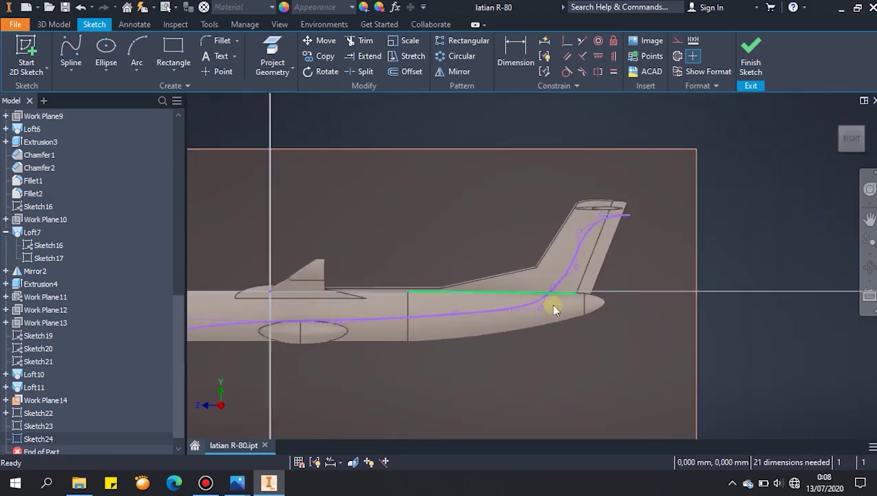
pyautogui.scroll(3, 435, 344)
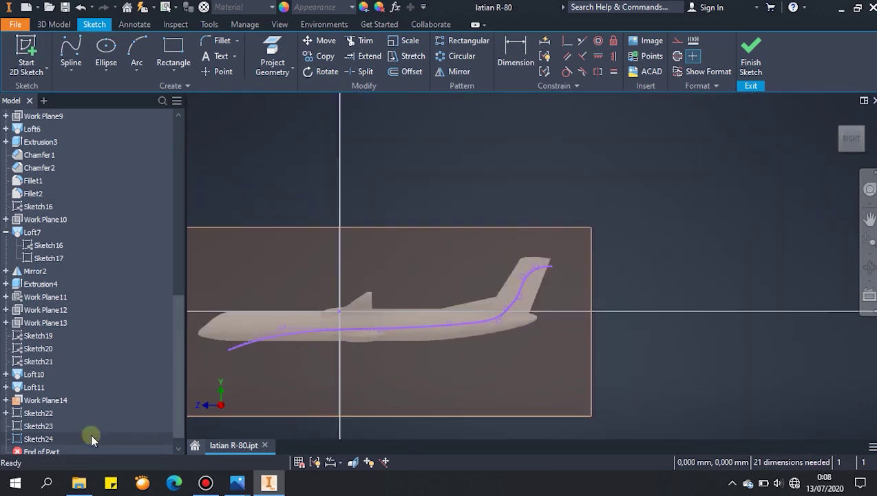
# Show Sketch23 and delete the spline drawn in the current sketch
pyautogui.rightClick(20, 426)
pyautogui.click(51, 360)
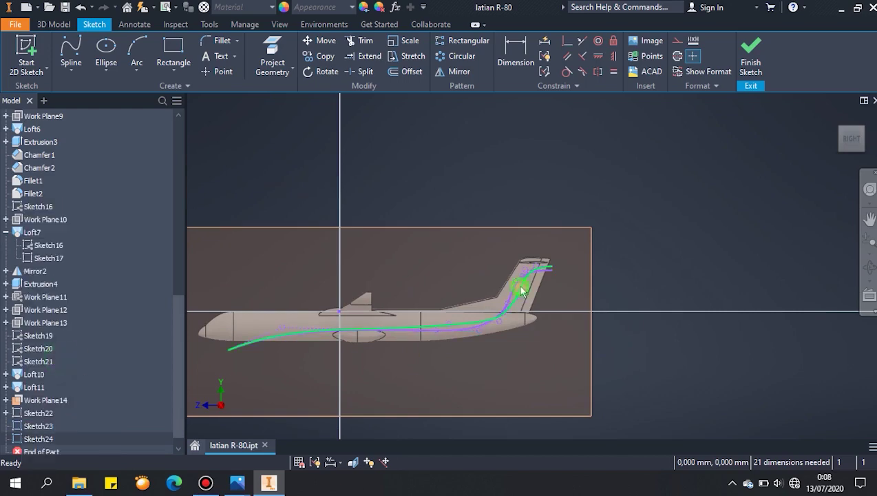
# Check the livery in Assembly R80 2.png in Photos, and draw a second spline below the Sketch23 curve from fin to forward belly
pyautogui.click(73, 48)
pyautogui.scroll(-4, 614, 330)
pyautogui.moveTo(490, 272); pyautogui.dragTo(553, 256, button='middle')
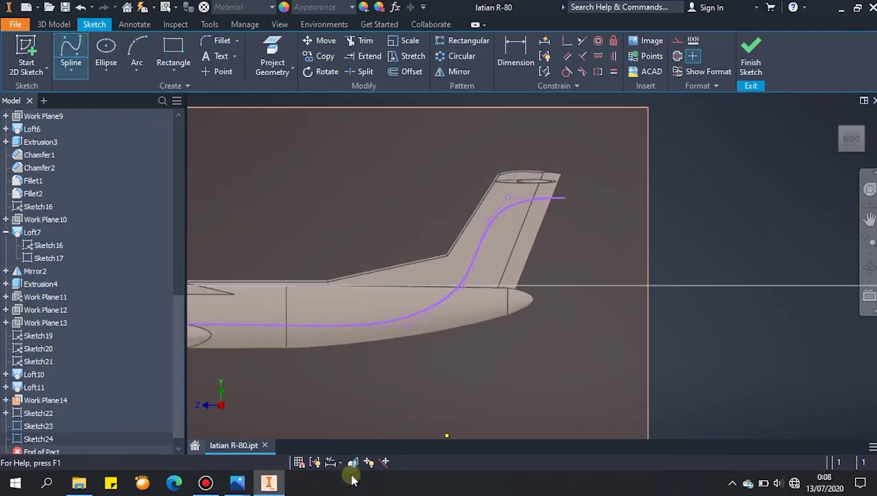
pyautogui.click(237, 483)
pyautogui.click(301, 436)
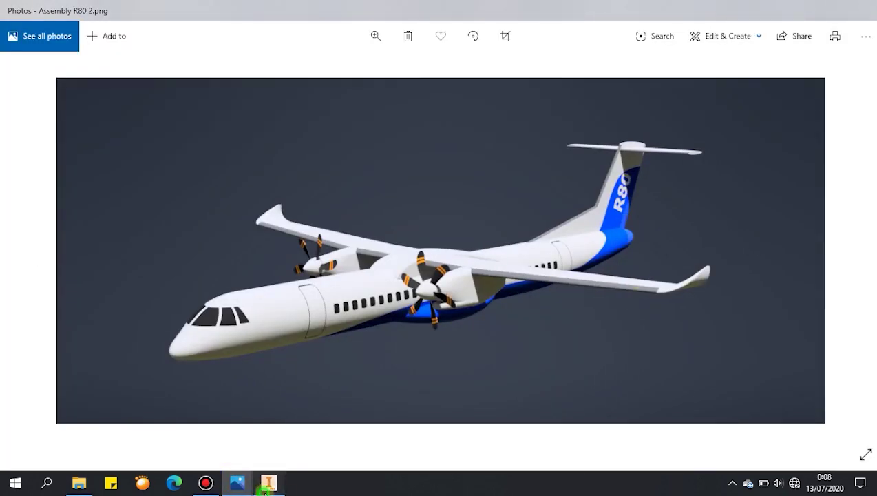
pyautogui.click(265, 486)
pyautogui.click(239, 485)
pyautogui.click(317, 429)
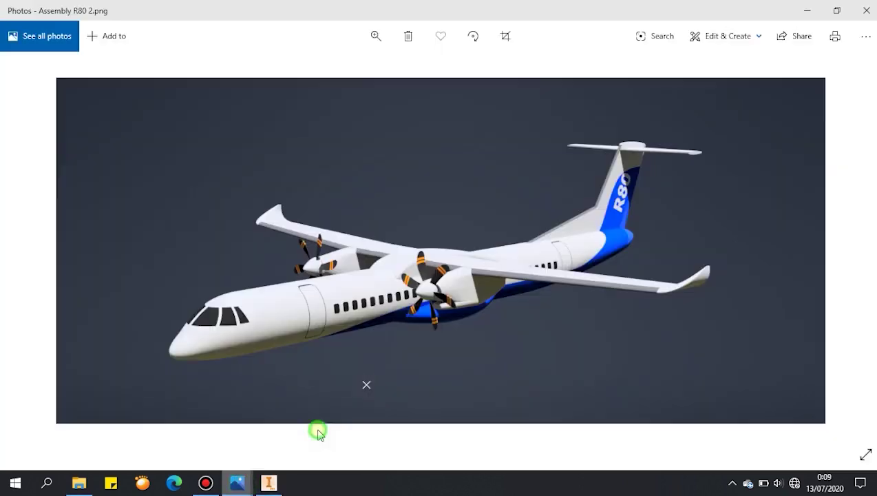
pyautogui.click(268, 485)
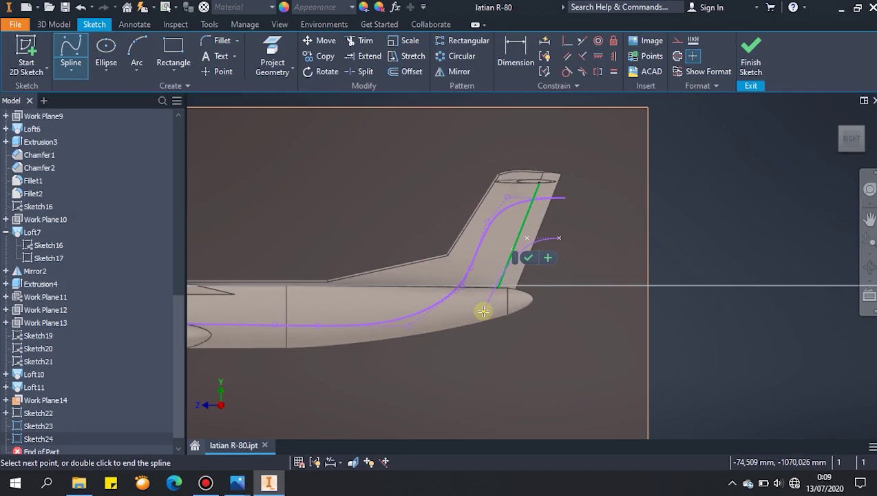
pyautogui.moveTo(278, 333); pyautogui.dragTo(573, 337, button='middle')
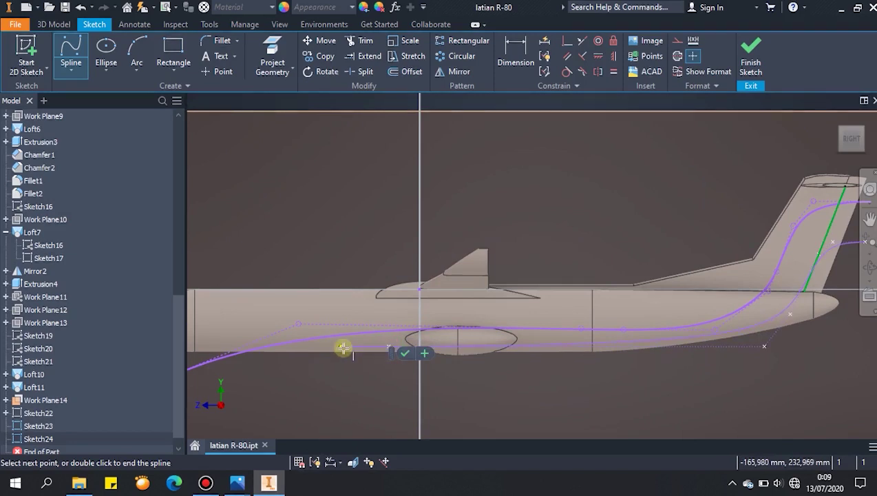
pyautogui.click(270, 383)
pyautogui.moveTo(657, 374); pyautogui.dragTo(504, 397, button='middle')
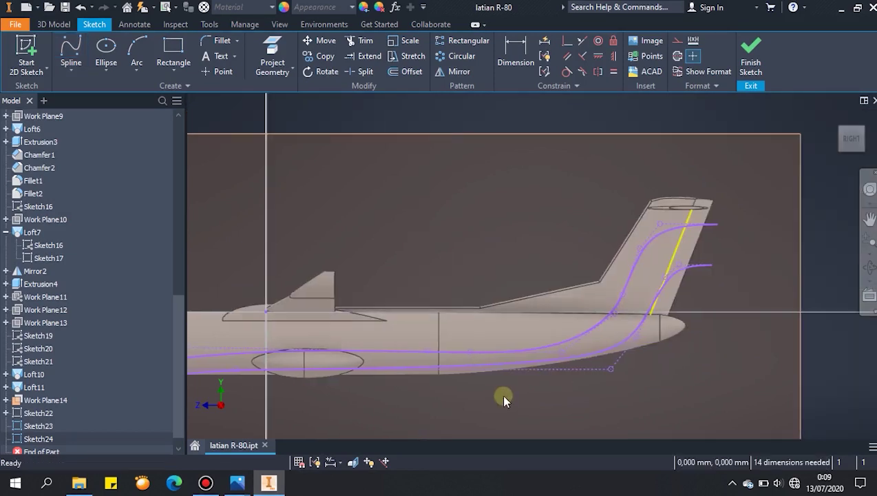
# Draw a third control-vertex spline below the second, from behind the fin base along the belly to ahead of the wing
pyautogui.click(70, 52)
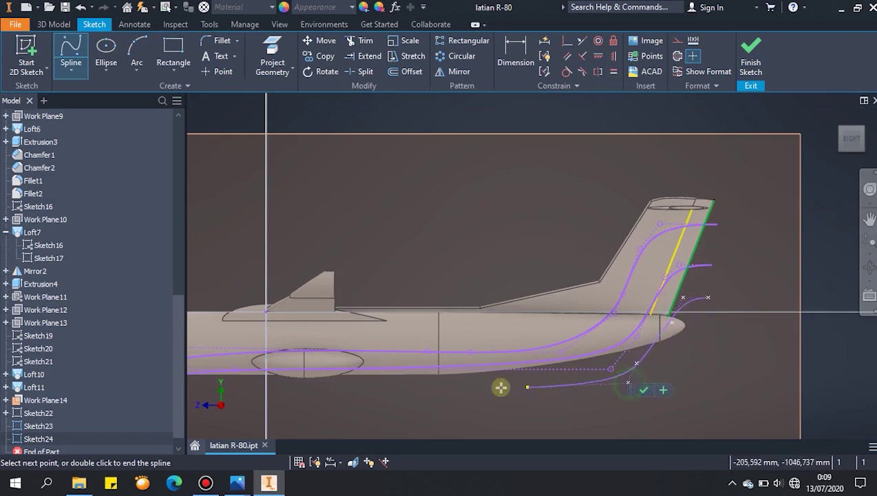
pyautogui.moveTo(383, 412); pyautogui.dragTo(783, 372, button='middle')
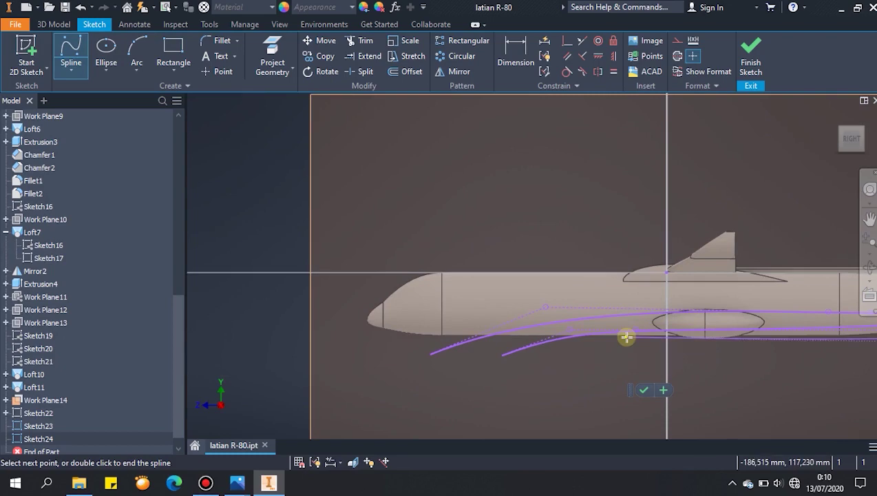
pyautogui.scroll(4, 632, 335)
pyautogui.click(640, 329)
pyautogui.scroll(-4, 641, 330)
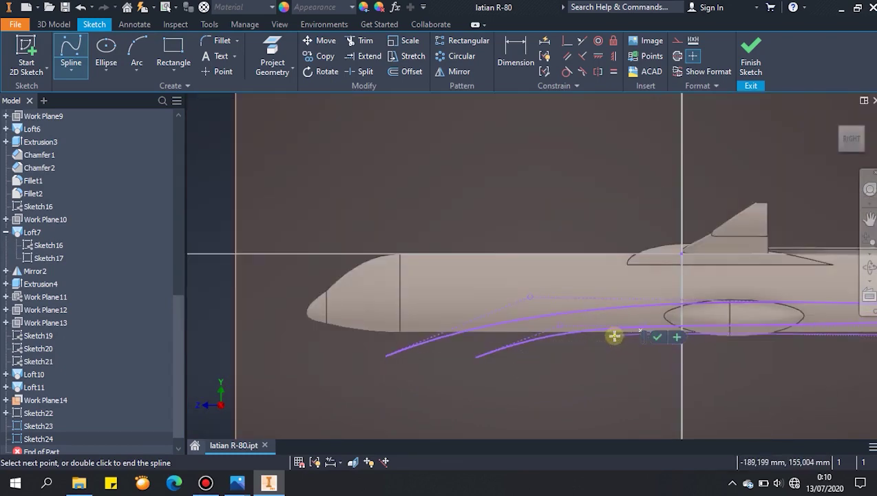
pyautogui.scroll(4, 614, 334)
pyautogui.click(597, 319)
pyautogui.click(390, 414)
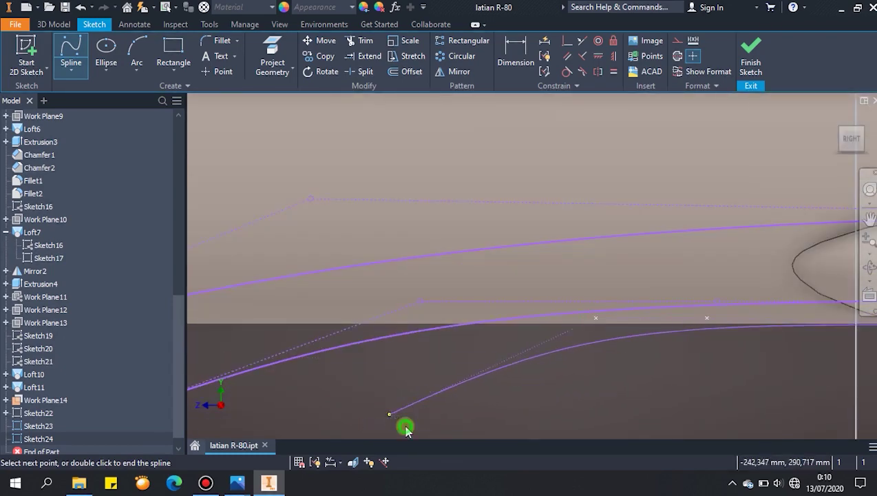
pyautogui.click(407, 423)
# Fine-tune the third spline's control vertices below the tail and finish the sketch
pyautogui.scroll(-5, 490, 394)
pyautogui.scroll(3, 672, 412)
pyautogui.scroll(-3, 749, 383)
pyautogui.moveTo(749, 384); pyautogui.dragTo(467, 376, button='middle')
pyautogui.moveTo(698, 371)
pyautogui.mouseDown()
pyautogui.moveTo(720, 365)
pyautogui.moveTo(692, 366)
pyautogui.mouseUp()
pyautogui.moveTo(738, 331); pyautogui.dragTo(739, 332)
pyautogui.scroll(3, 781, 303)
pyautogui.scroll(-3, 725, 234)
pyautogui.click(750, 57)
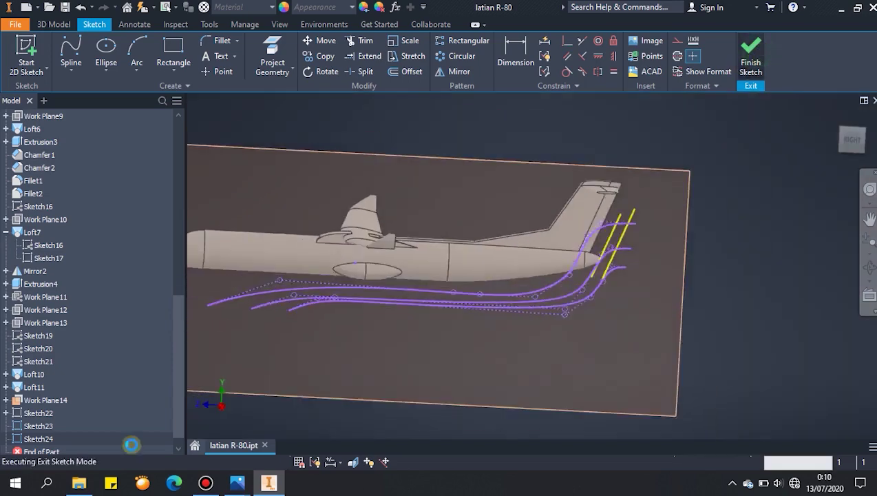
# Try to copy Sketch24 and paste it into a new sketch on the offset side plane
pyautogui.rightClick(31, 440)
pyautogui.click(81, 205)
pyautogui.click(14, 46)
pyautogui.click(306, 200)
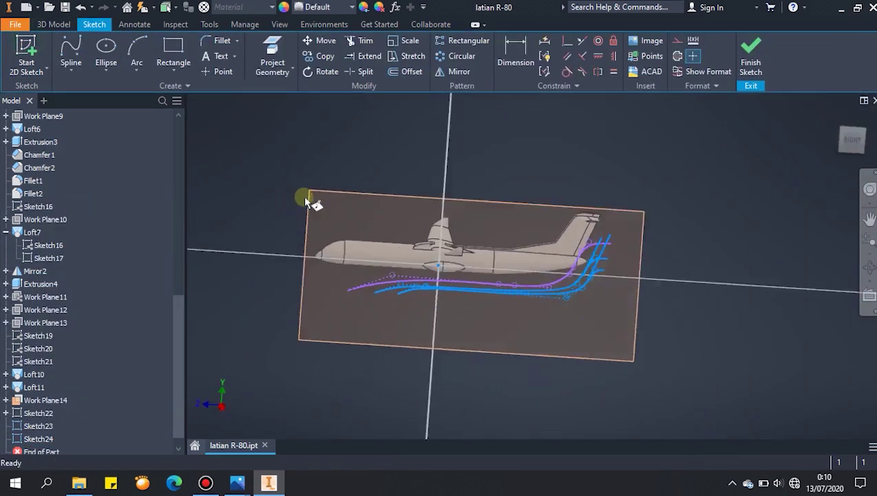
pyautogui.hotkey('ctrl', 'v')
pyautogui.click(750, 58)
# Copy Sketch24 and paste its splines into a new sketch on the offset side plane
pyautogui.rightClick(25, 439)
pyautogui.click(84, 202)
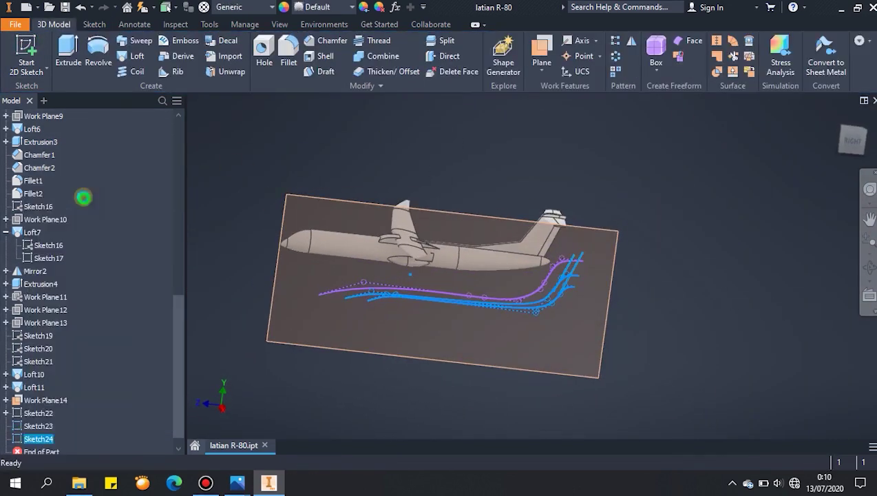
pyautogui.rightClick(21, 438)
pyautogui.click(86, 203)
pyautogui.rightClick(15, 438)
pyautogui.click(55, 203)
pyautogui.click(328, 205)
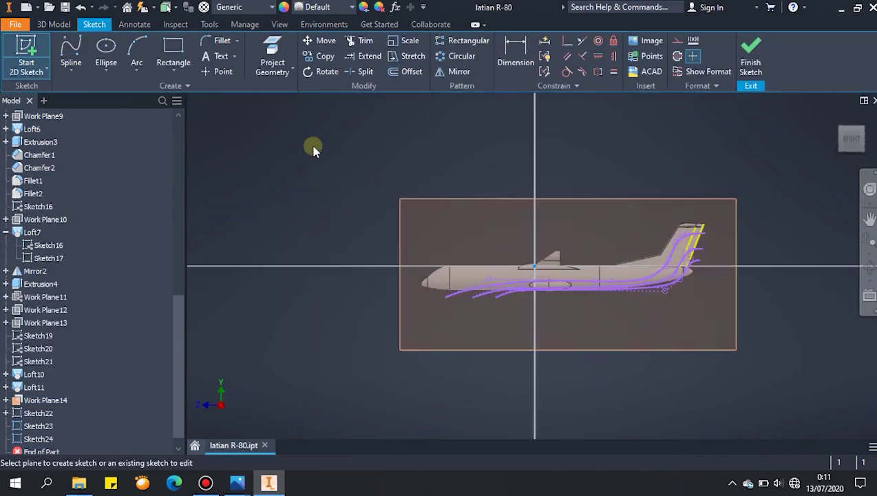
pyautogui.rightClick(315, 146)
pyautogui.click(294, 218)
# Reduce the new sketch to the lowest spline by removing the surplus curves, and finish it
pyautogui.scroll(-3, 716, 240)
pyautogui.moveTo(762, 181); pyautogui.dragTo(635, 257)
pyautogui.click(758, 58)
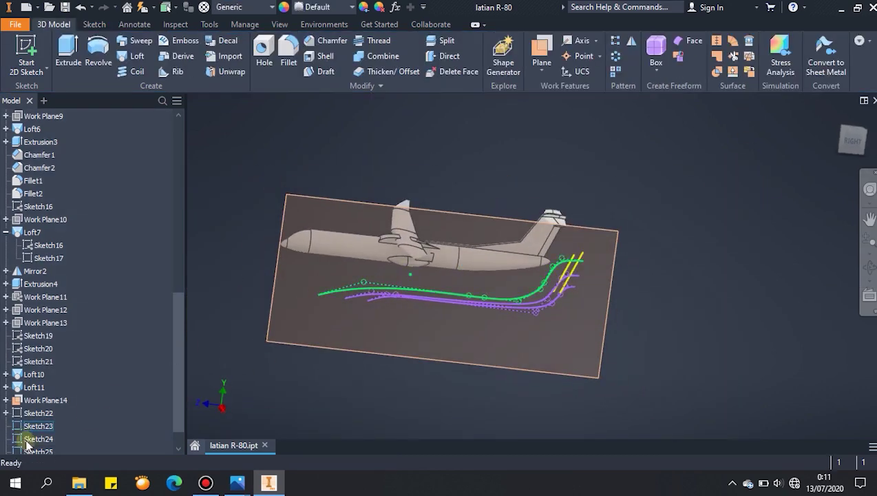
# Delete the lowest spline and projected fin edges from Sketch24, finish it, and hide Work Plane14
pyautogui.doubleClick(31, 439)
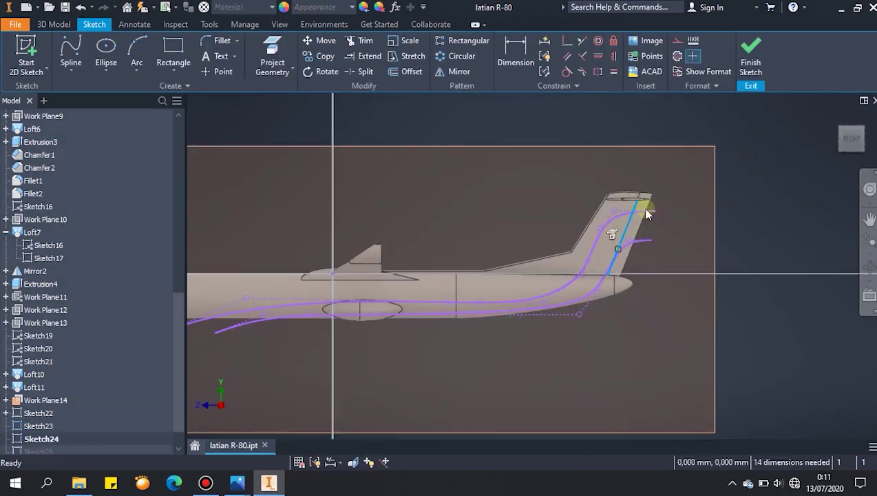
pyautogui.press('Delete')
pyautogui.click(751, 68)
pyautogui.rightClick(32, 400)
pyautogui.click(68, 267)
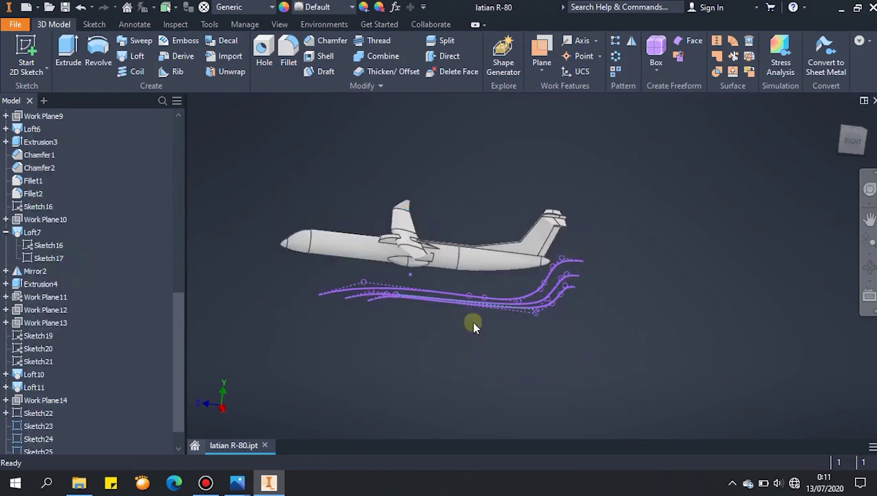
pyautogui.scroll(-3, 429, 251)
pyautogui.click(441, 45)
pyautogui.press('Escape')
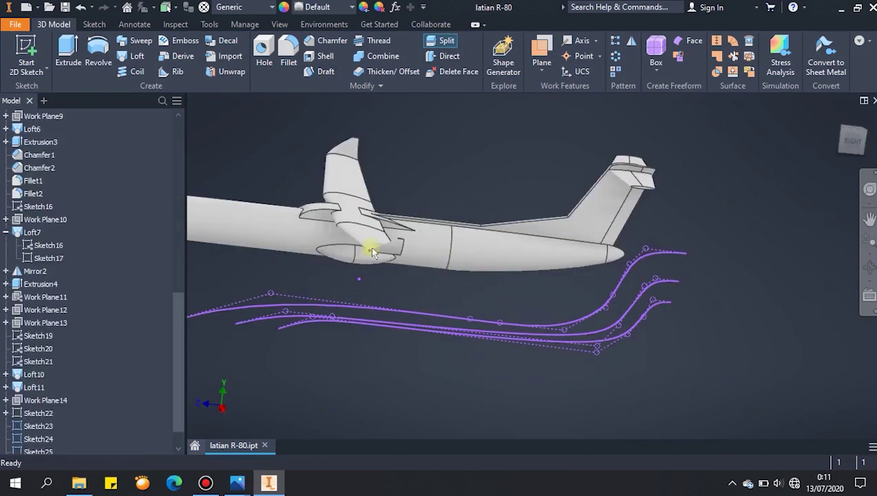
pyautogui.click(248, 480)
pyautogui.click(270, 483)
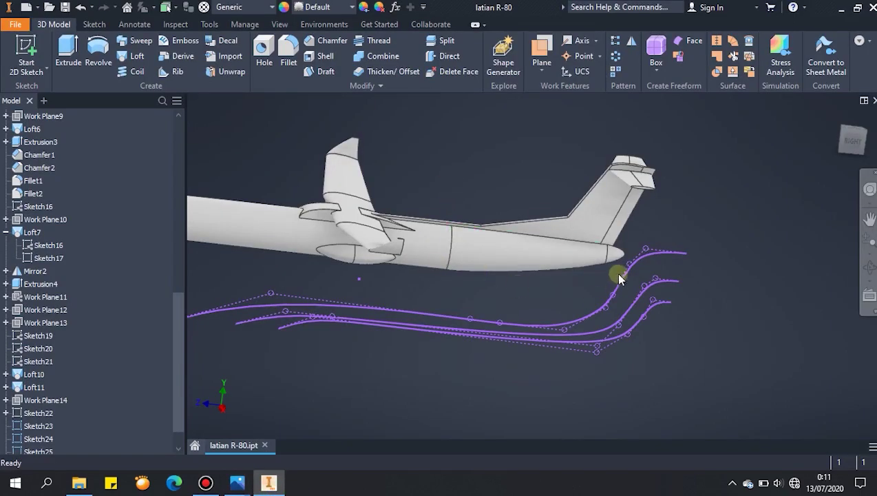
# Split the aircraft solid with the upper livery spline, keeping both sides
pyautogui.click(442, 42)
pyautogui.click(503, 323)
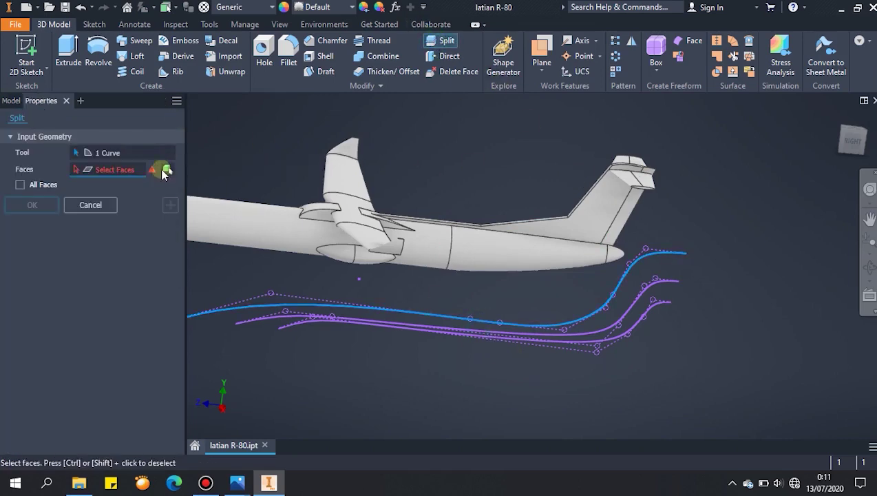
pyautogui.click(170, 169)
pyautogui.click(31, 225)
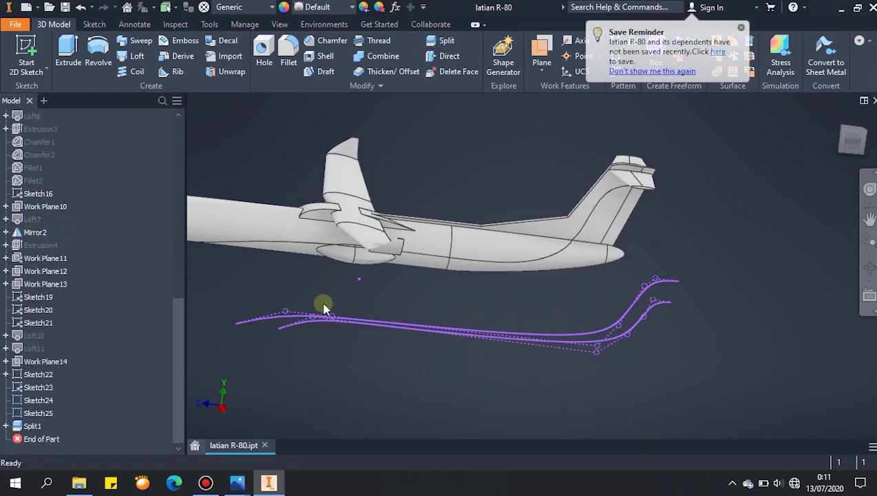
# Split the lower tail solid with the middle livery spline, keeping both sides
pyautogui.click(445, 43)
pyautogui.click(669, 280)
pyautogui.click(168, 169)
pyautogui.click(169, 170)
pyautogui.click(615, 257)
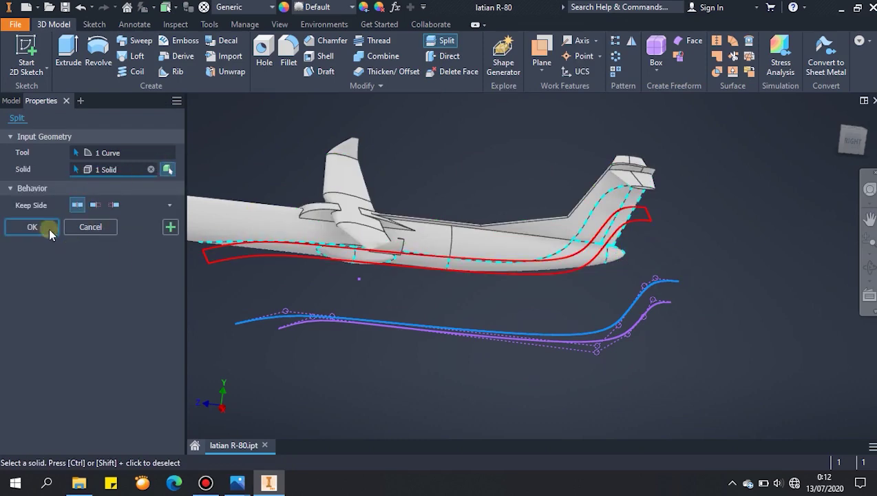
pyautogui.click(51, 229)
# Split the remaining lower solid with the lowest livery spline, keeping both sides
pyautogui.click(447, 41)
pyautogui.click(658, 307)
pyautogui.click(605, 257)
pyautogui.click(33, 228)
# Colour the front livery band face on the fin's right side blue with RGB 0, 34, 255
pyautogui.keyDown('shift'); pyautogui.moveTo(553, 374); pyautogui.dragTo(588, 294, button='middle'); pyautogui.keyUp('shift')
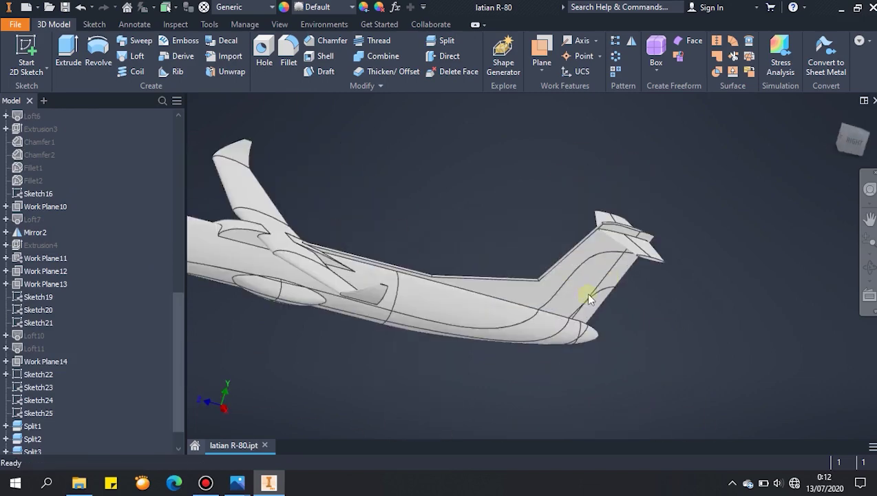
pyautogui.click(644, 385)
pyautogui.keyDown('shift'); pyautogui.moveTo(618, 322); pyautogui.dragTo(596, 338, button='middle'); pyautogui.keyUp('shift')
pyautogui.click(582, 277)
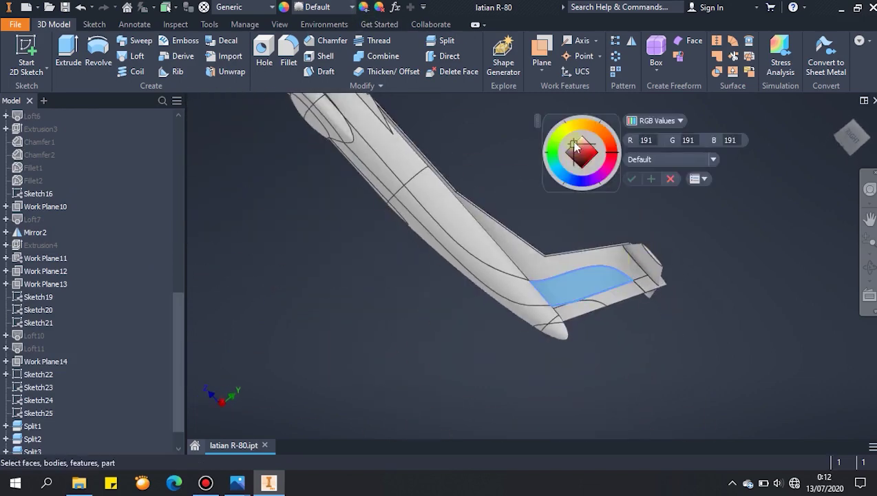
pyautogui.click(573, 181)
pyautogui.moveTo(577, 155); pyautogui.dragTo(630, 152)
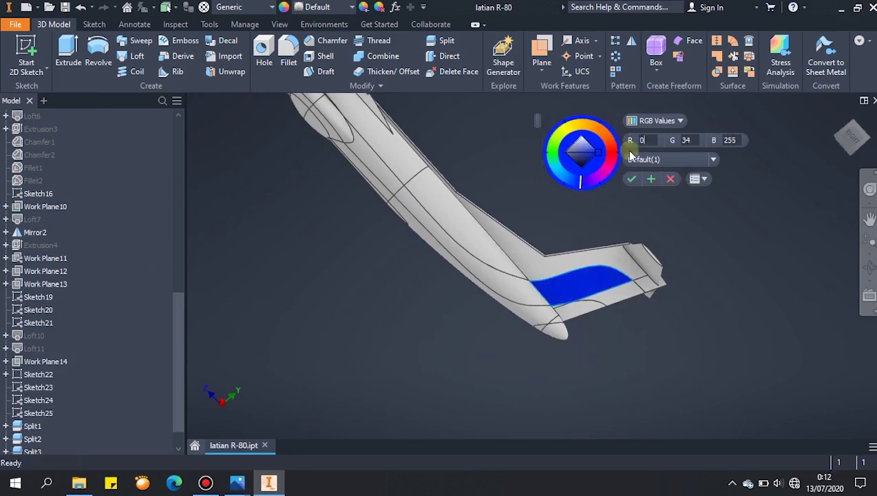
pyautogui.click(633, 178)
# Sample the fin's blue and apply it to the adjoining fin face and the right-side fuselage band faces
pyautogui.click(363, 7)
pyautogui.click(584, 289)
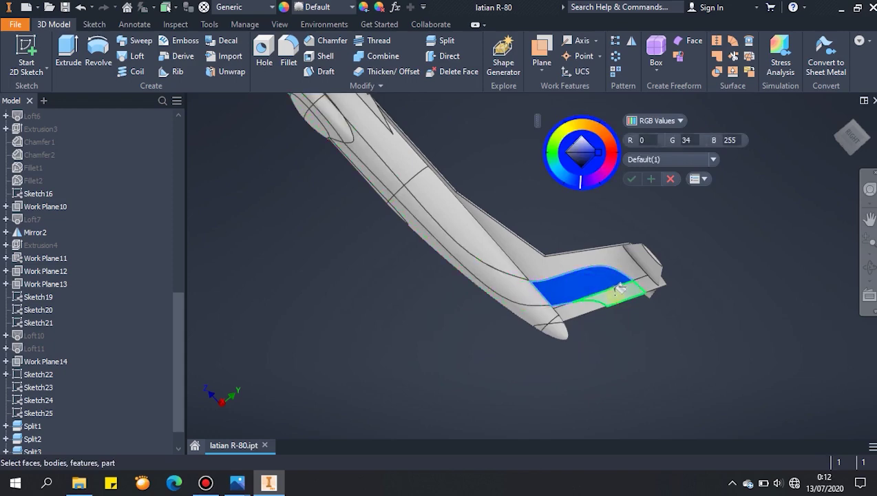
pyautogui.click(619, 288)
pyautogui.scroll(3, 290, 180)
pyautogui.moveTo(303, 134); pyautogui.dragTo(378, 228, button='middle')
pyautogui.scroll(-8, 378, 228)
pyautogui.click(438, 257)
pyautogui.click(374, 188)
# Apply the sampled blue to the livery band faces on the left side of the fuselage and fin
pyautogui.scroll(10, 265, 181)
pyautogui.moveTo(268, 233); pyautogui.dragTo(419, 236, button='middle')
pyautogui.keyDown('shift'); pyautogui.moveTo(449, 198); pyautogui.dragTo(441, 255, button='middle'); pyautogui.keyUp('shift')
pyautogui.scroll(-3, 441, 255)
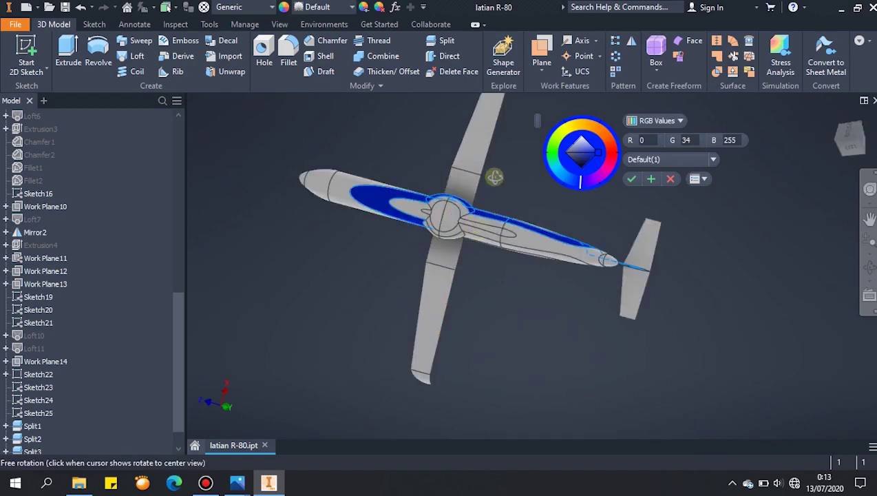
pyautogui.scroll(8, 494, 177)
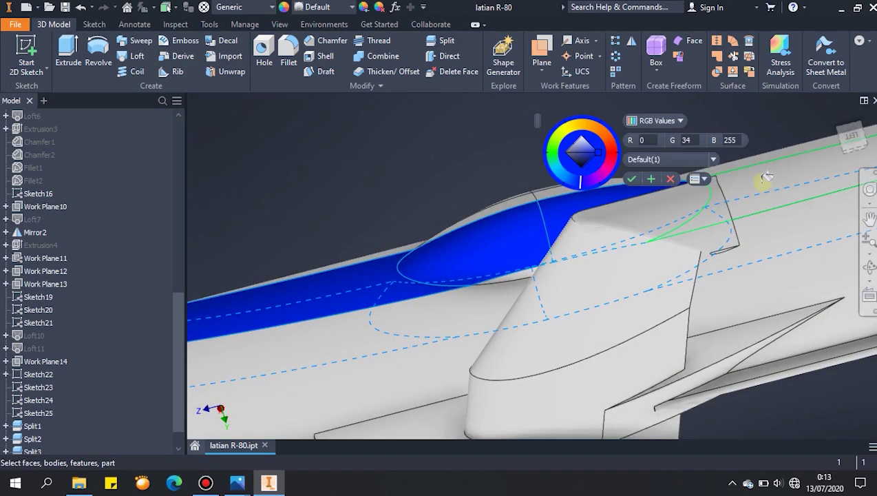
pyautogui.click(764, 182)
pyautogui.scroll(6, 767, 232)
pyautogui.moveTo(769, 232); pyautogui.dragTo(551, 303, button='middle')
pyautogui.click(743, 261)
pyautogui.click(771, 297)
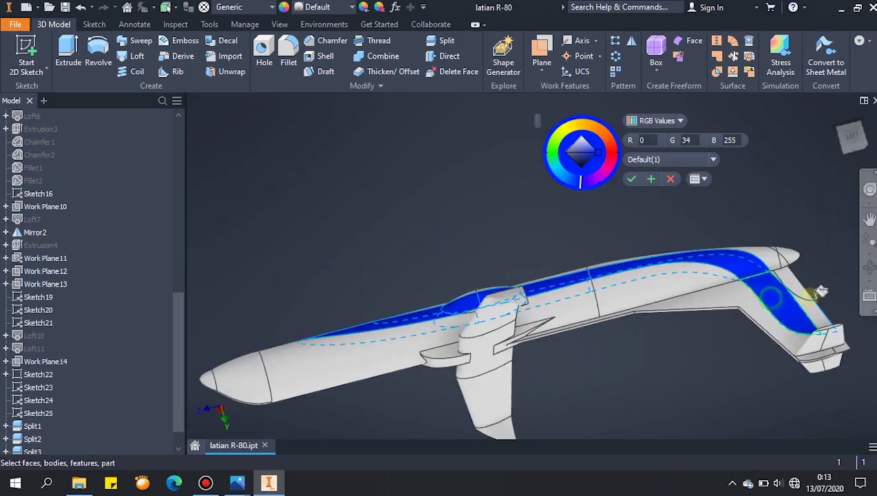
pyautogui.scroll(5, 818, 294)
pyautogui.keyDown('shift'); pyautogui.moveTo(818, 295); pyautogui.dragTo(725, 290, button='middle'); pyautogui.keyUp('shift')
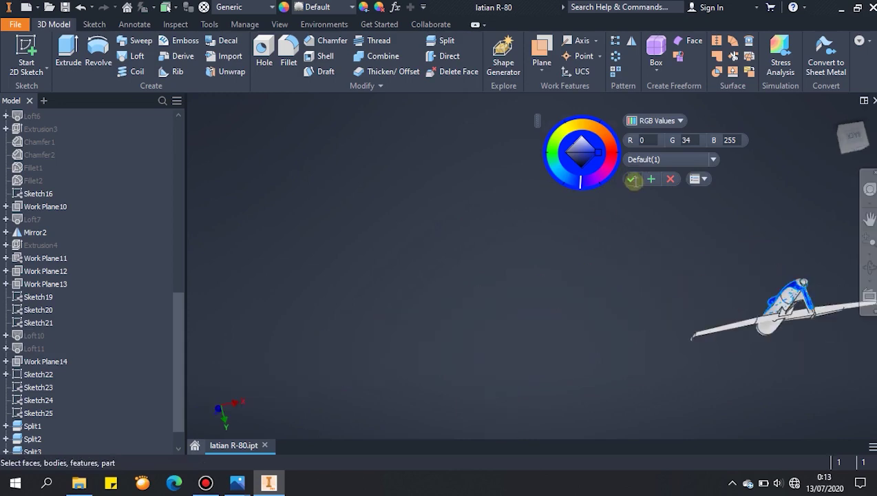
pyautogui.click(631, 180)
pyautogui.scroll(-4, 793, 295)
pyautogui.moveTo(793, 295)
pyautogui.keyDown('shift'); pyautogui.mouseDown(button='middle')
pyautogui.moveTo(709, 255)
pyautogui.moveTo(797, 298)
pyautogui.mouseUp(button='middle'); pyautogui.keyUp('shift')
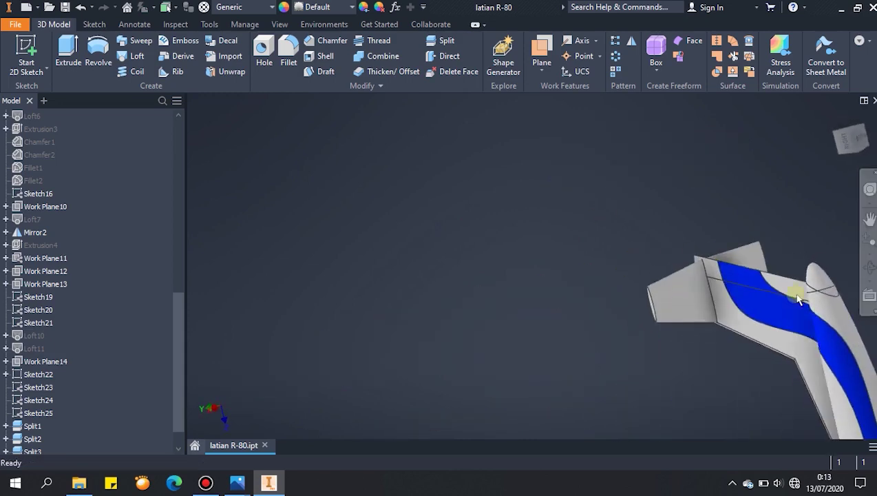
pyautogui.click(365, 10)
pyautogui.click(782, 301)
pyautogui.click(788, 283)
pyautogui.press('Escape')
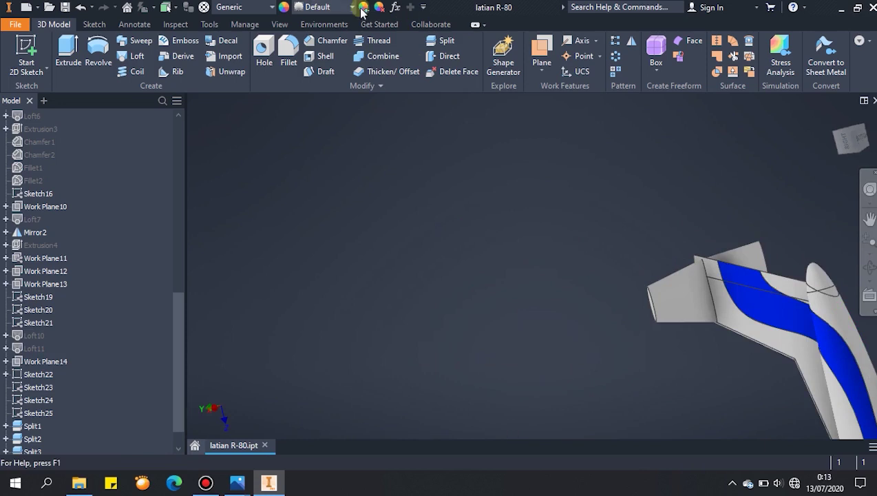
# Sample the livery blue and apply it to the fin's lower rear face
pyautogui.click(363, 9)
pyautogui.click(773, 304)
pyautogui.click(785, 285)
pyautogui.click(631, 180)
# Tint the lower livery band on the fin and fuselage a lighter blue with RGB 61, 87, 255
pyautogui.click(365, 9)
pyautogui.click(794, 282)
pyautogui.moveTo(601, 150); pyautogui.dragTo(603, 145)
pyautogui.scroll(-5, 754, 256)
pyautogui.moveTo(754, 256); pyautogui.dragTo(520, 222, button='middle')
pyautogui.click(631, 179)
pyautogui.click(363, 8)
pyautogui.click(733, 341)
pyautogui.click(631, 179)
pyautogui.scroll(9, 756, 368)
pyautogui.moveTo(760, 411); pyautogui.dragTo(691, 372, button='middle')
pyautogui.scroll(-4, 691, 372)
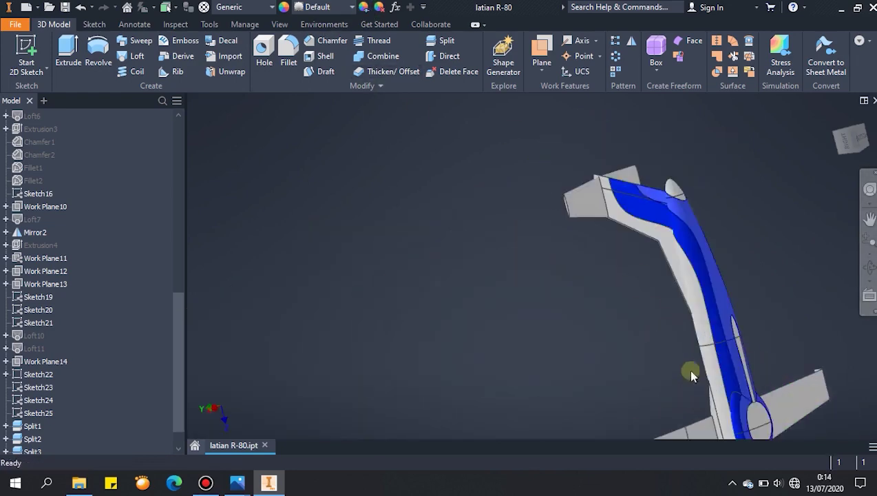
pyautogui.scroll(-4, 633, 182)
# Sample the lighter blue from the fin and colour the tail cone a paler tint with RGB 112, 131, 255
pyautogui.click(367, 8)
pyautogui.click(613, 195)
pyautogui.moveTo(755, 231); pyautogui.dragTo(803, 317, button='middle')
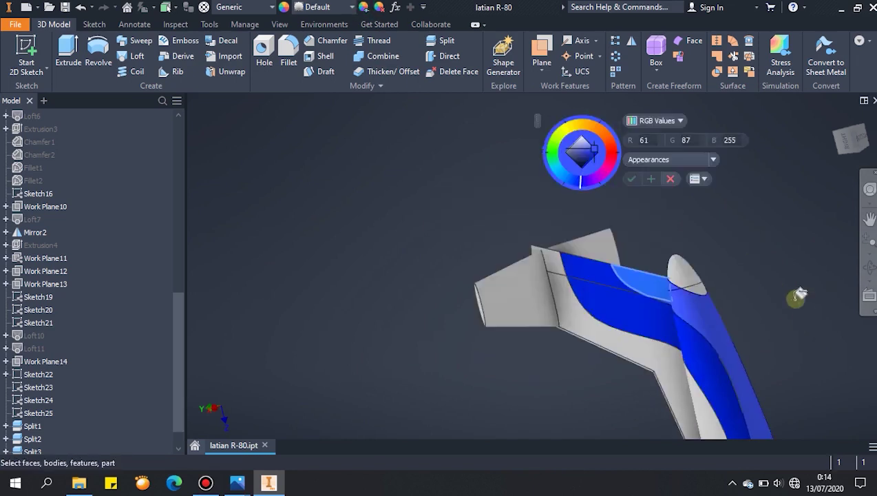
pyautogui.moveTo(600, 161); pyautogui.dragTo(599, 145)
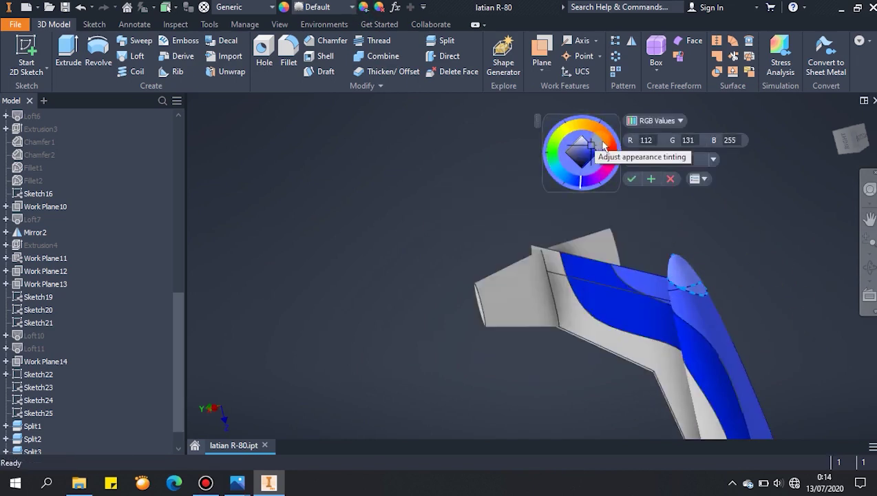
pyautogui.click(634, 178)
# Set the lower livery band's tint on the fin and fuselage to RGB 30, 60, 254
pyautogui.scroll(5, 701, 348)
pyautogui.keyDown('shift'); pyautogui.moveTo(702, 347); pyautogui.dragTo(863, 142, button='middle'); pyautogui.keyUp('shift')
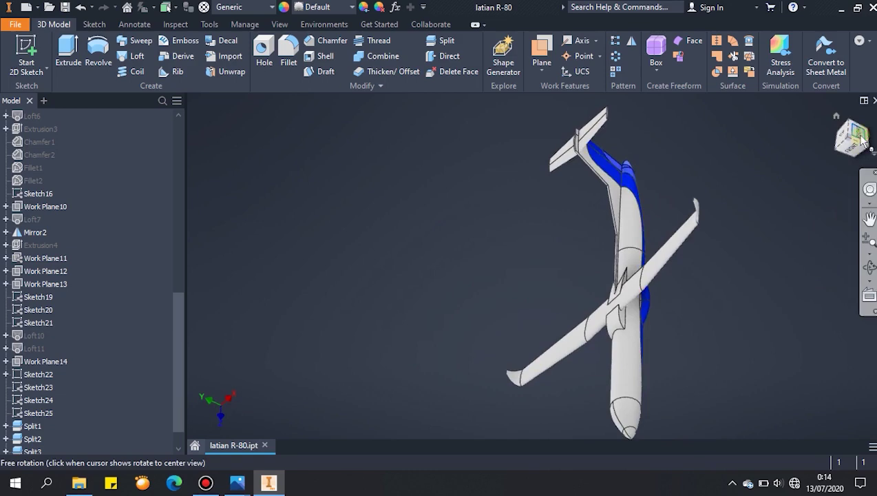
pyautogui.click(865, 141)
pyautogui.click(279, 24)
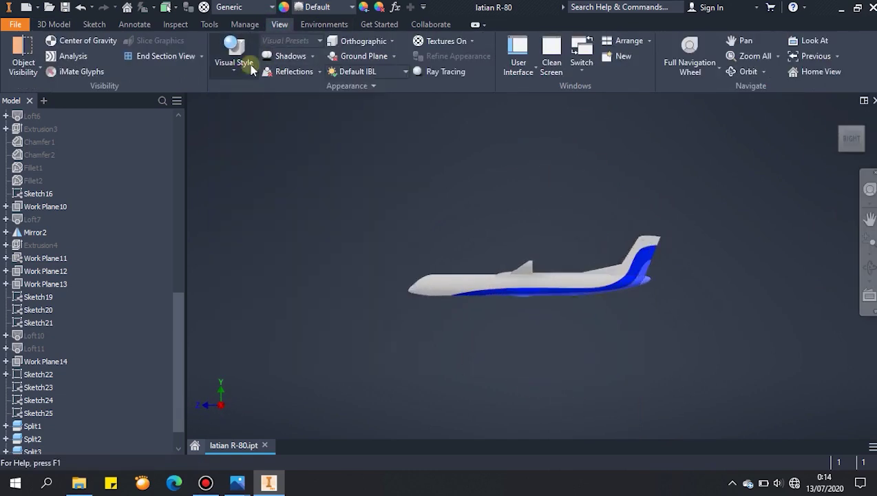
pyautogui.scroll(-5, 647, 276)
pyautogui.keyDown('shift'); pyautogui.moveTo(713, 261); pyautogui.dragTo(673, 271, button='middle'); pyautogui.keyUp('shift')
pyautogui.click(367, 7)
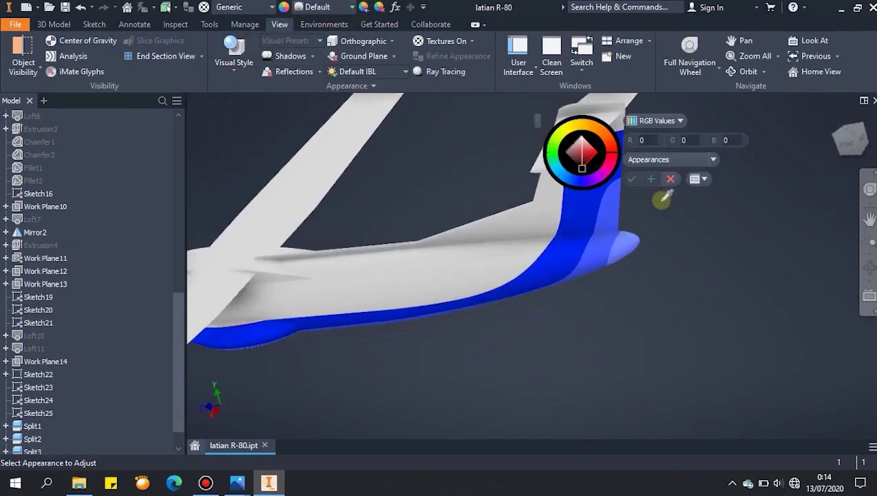
pyautogui.click(610, 221)
pyautogui.moveTo(597, 147); pyautogui.dragTo(608, 149)
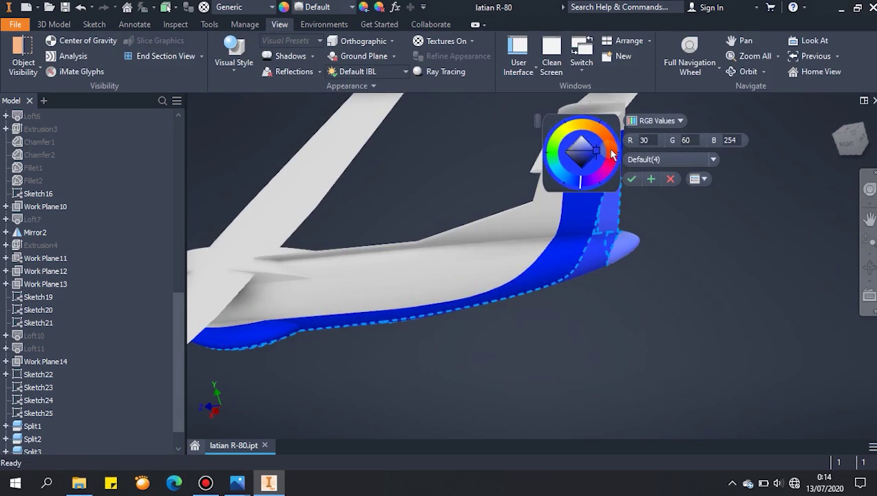
pyautogui.click(634, 179)
# Readjust the blue tint of the lower livery band at the tail and apply it
pyautogui.scroll(-3, 632, 237)
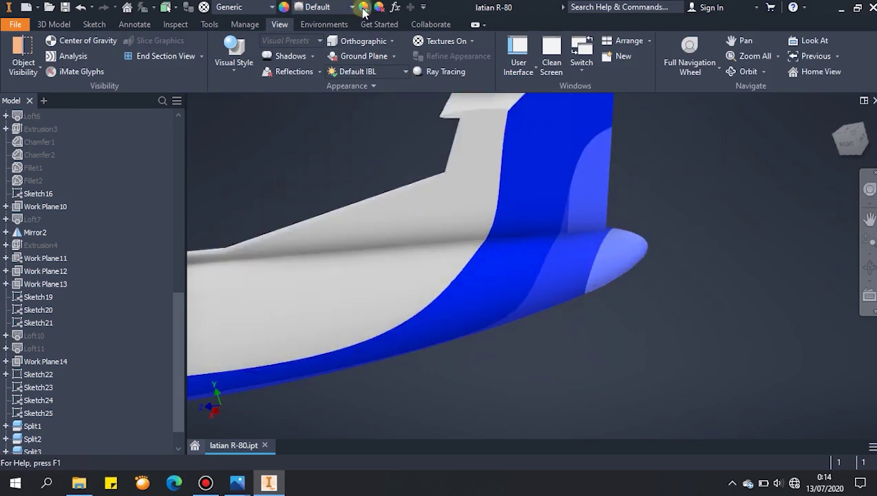
pyautogui.click(363, 9)
pyautogui.click(601, 233)
pyautogui.moveTo(597, 150); pyautogui.dragTo(613, 154)
pyautogui.click(639, 178)
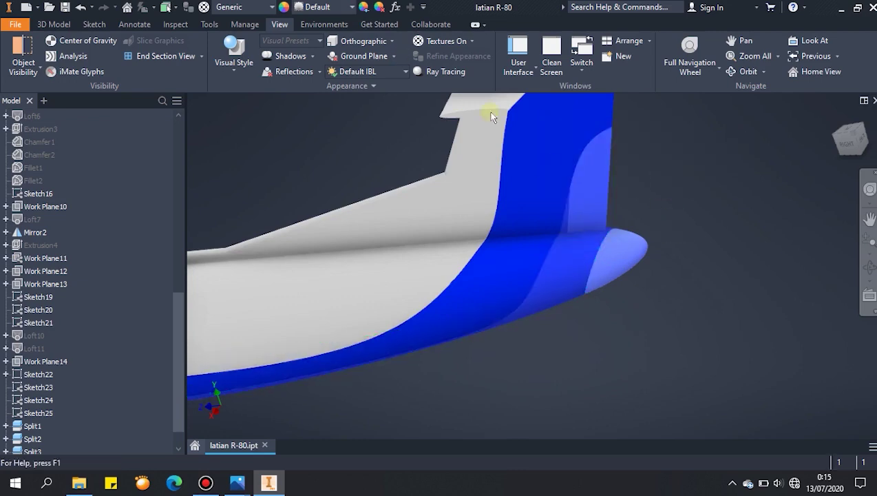
pyautogui.click(365, 11)
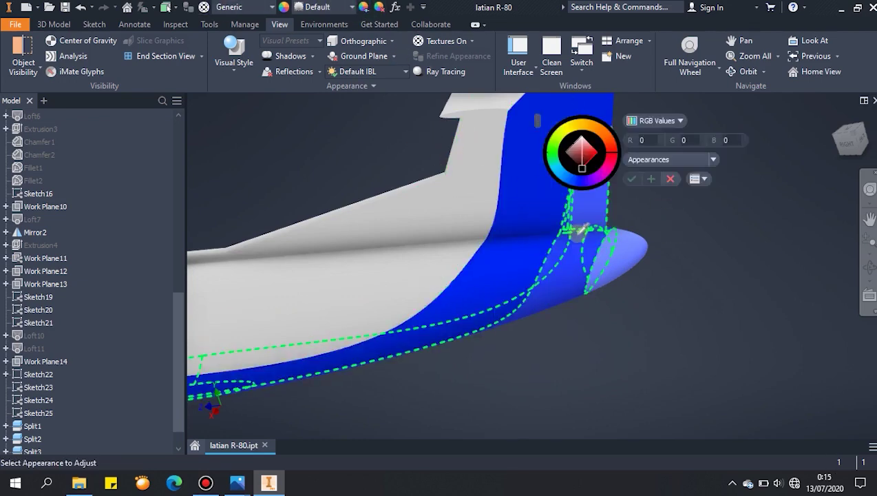
pyautogui.click(580, 231)
pyautogui.moveTo(596, 151)
pyautogui.mouseDown()
pyautogui.moveTo(604, 156)
pyautogui.moveTo(600, 151)
pyautogui.mouseUp()
pyautogui.moveTo(540, 121); pyautogui.dragTo(594, 314)
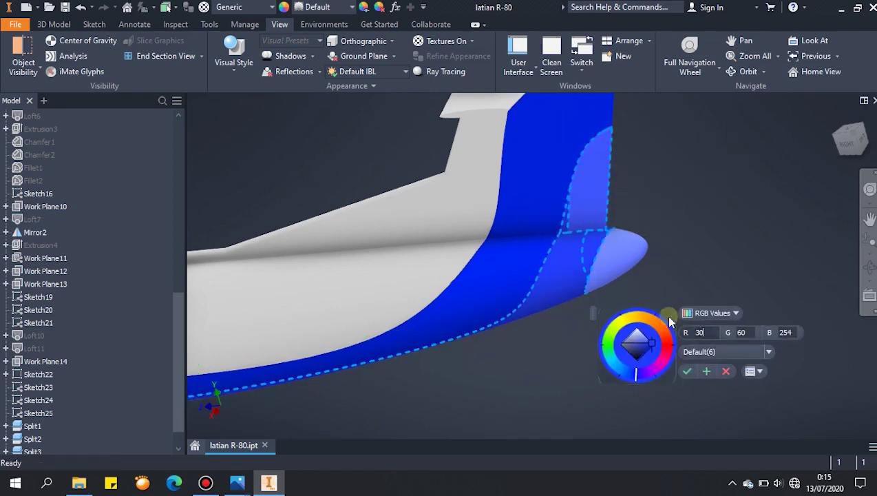
pyautogui.moveTo(661, 348); pyautogui.dragTo(679, 338)
pyautogui.click(706, 371)
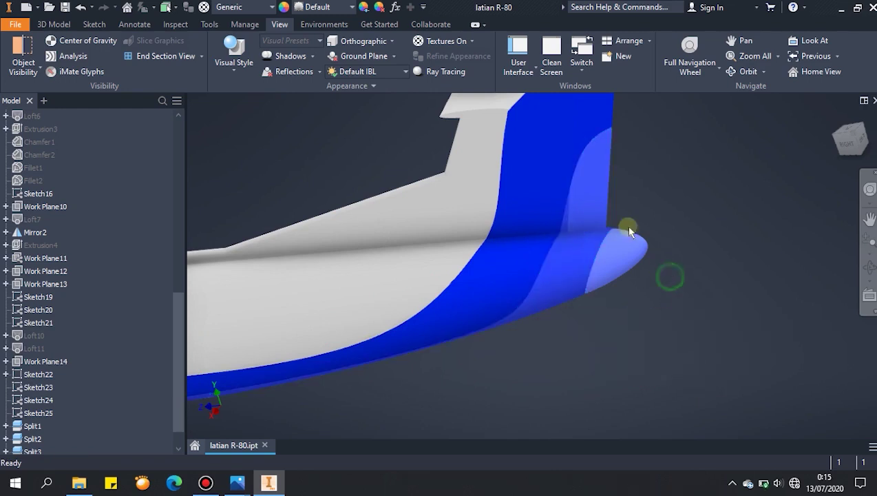
# Retint the tail cone to RGB 71, 95, 255 to blend with the adjoining band
pyautogui.click(366, 9)
pyautogui.click(638, 242)
pyautogui.moveTo(593, 147); pyautogui.dragTo(596, 151)
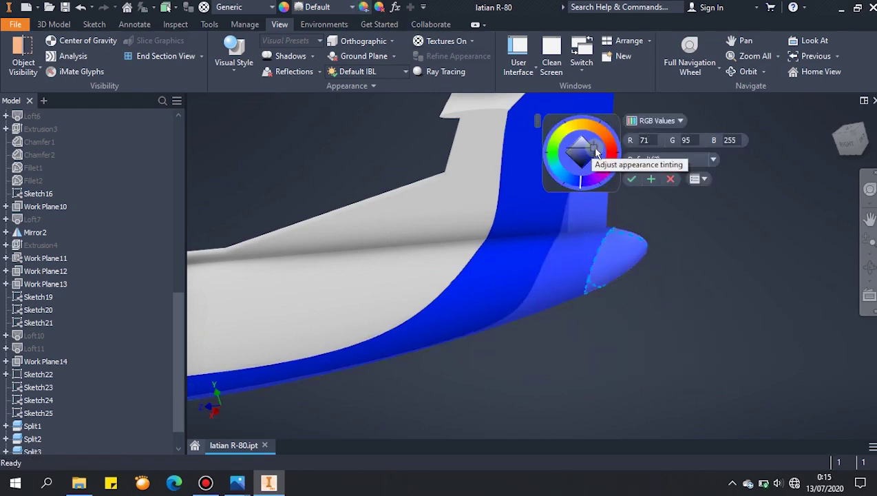
pyautogui.click(632, 179)
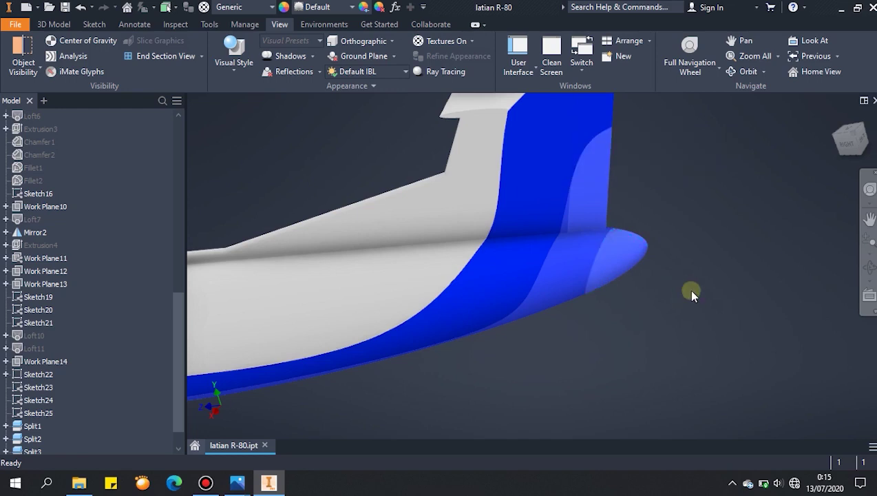
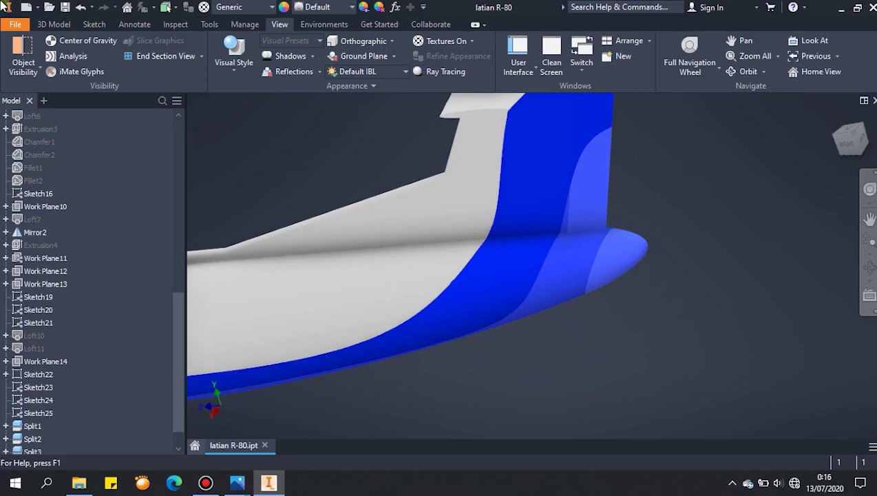
# Start a new sketch on Work Plane14, facing the aircraft's right side
pyautogui.scroll(-4, 564, 198)
pyautogui.keyDown('shift'); pyautogui.moveTo(623, 217); pyautogui.dragTo(666, 212, button='middle'); pyautogui.keyUp('shift')
pyautogui.click(850, 139)
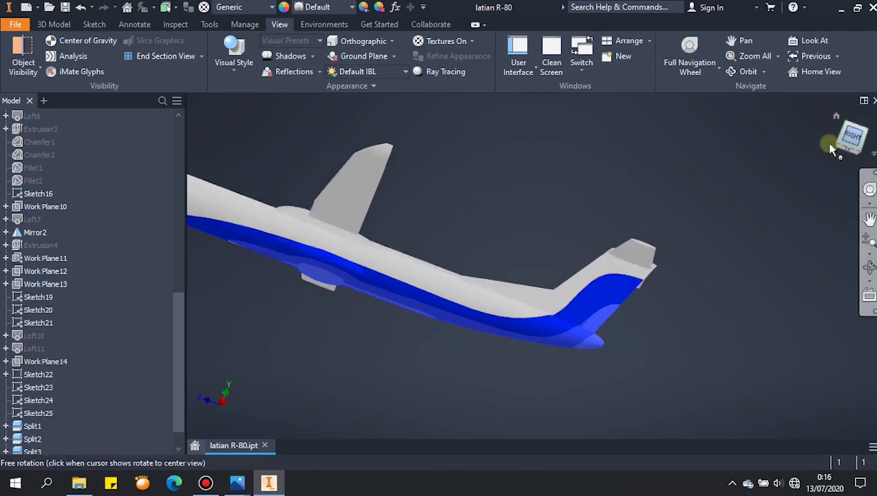
pyautogui.scroll(-2, 93, 339)
pyautogui.click(28, 338)
pyautogui.click(575, 273)
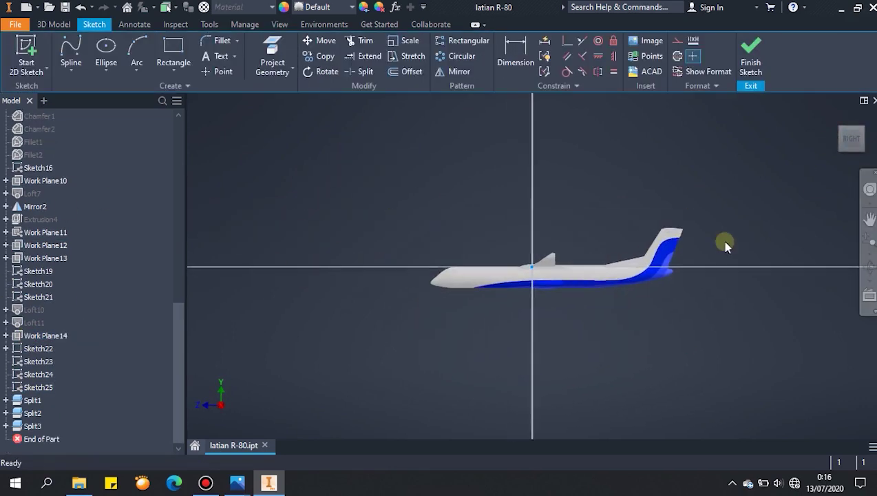
# Add the bold text R80 to the sketch, running vertically beside the fin
pyautogui.click(406, 176)
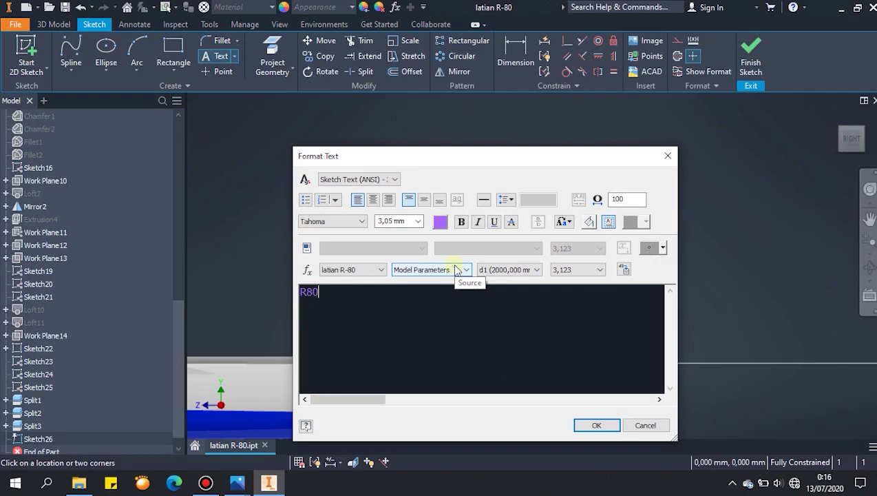
pyautogui.click(361, 223)
pyautogui.click(494, 278)
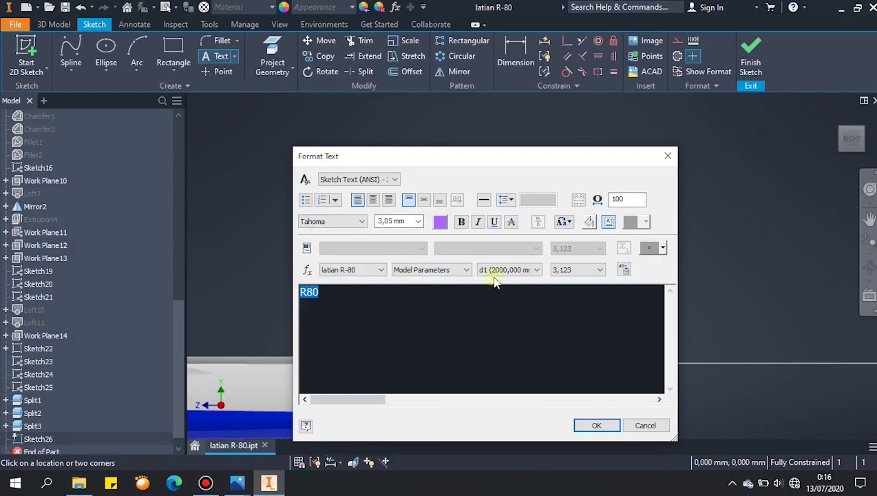
pyautogui.click(584, 422)
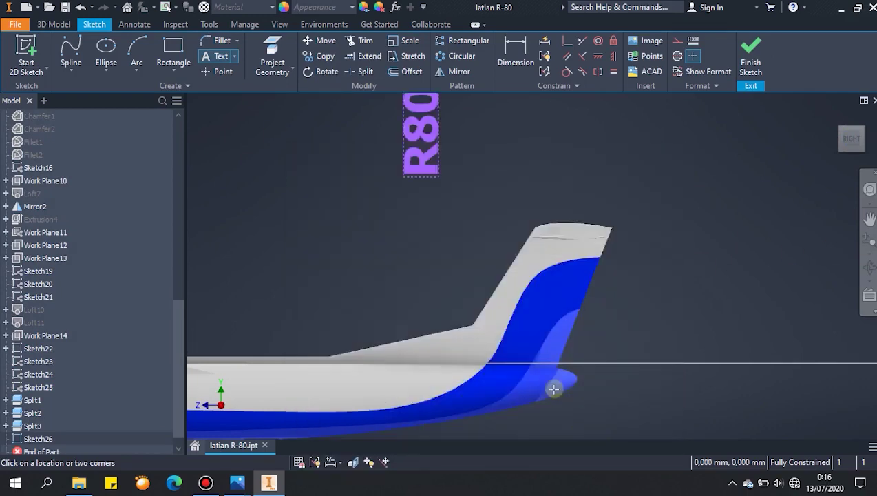
# Move the R80 text onto the fin and reduce its text size
pyautogui.scroll(-4, 475, 262)
pyautogui.scroll(3, 501, 238)
pyautogui.press('Escape')
pyautogui.moveTo(385, 197); pyautogui.dragTo(486, 327)
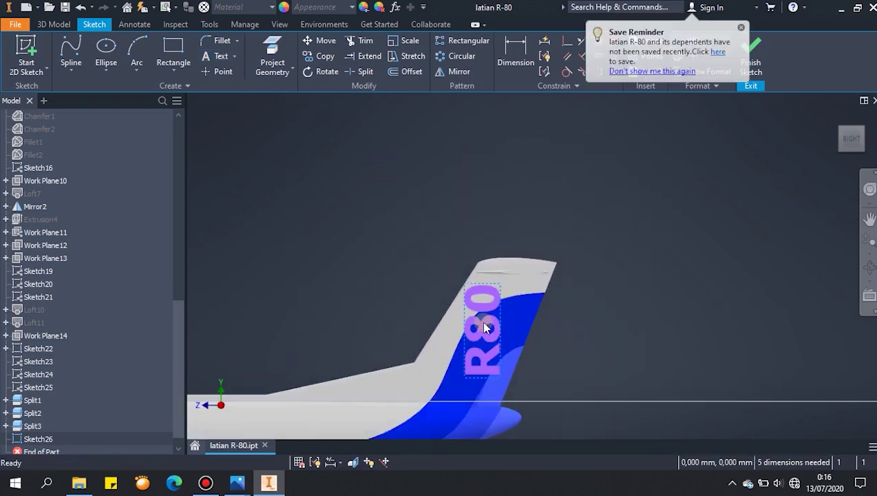
pyautogui.doubleClick(486, 323)
pyautogui.hotkey('ctrl', 'a')
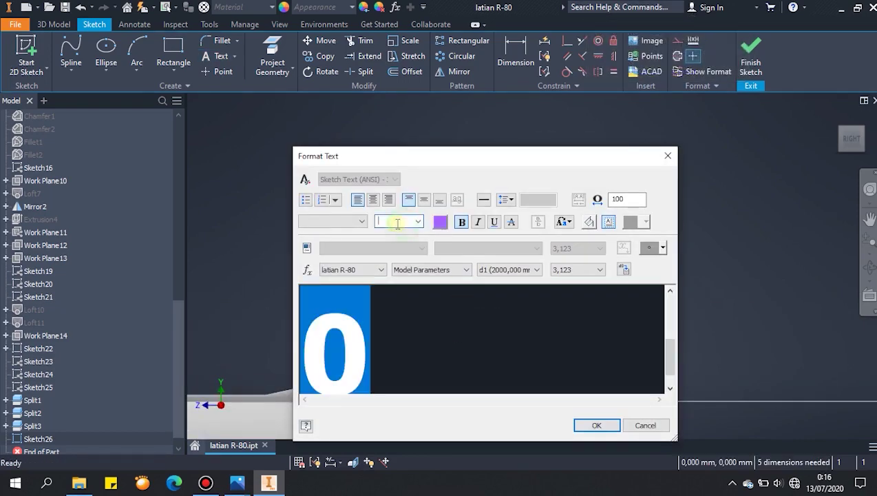
pyautogui.click(595, 425)
pyautogui.scroll(3, 497, 305)
pyautogui.moveTo(497, 306); pyautogui.dragTo(595, 220, button='middle')
# Rotate the R80 text to follow the fin's slope, position it within the blue band and finish the sketch
pyautogui.click(327, 72)
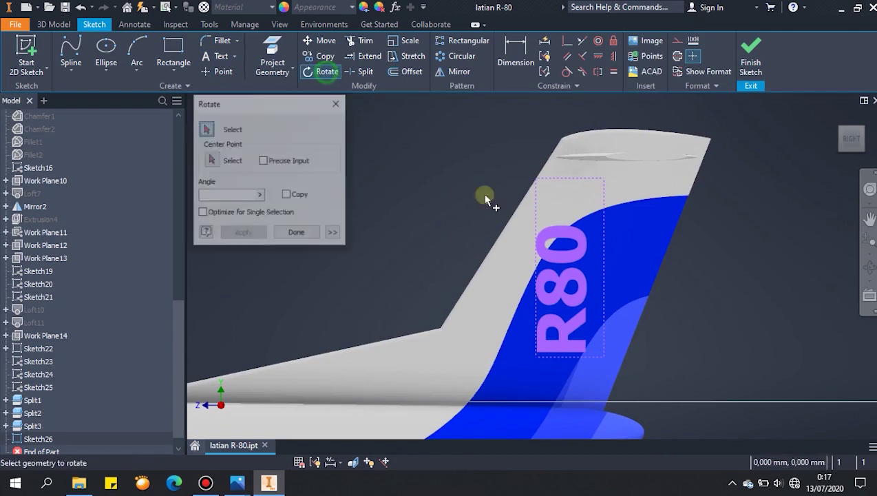
pyautogui.click(554, 276)
pyautogui.click(537, 357)
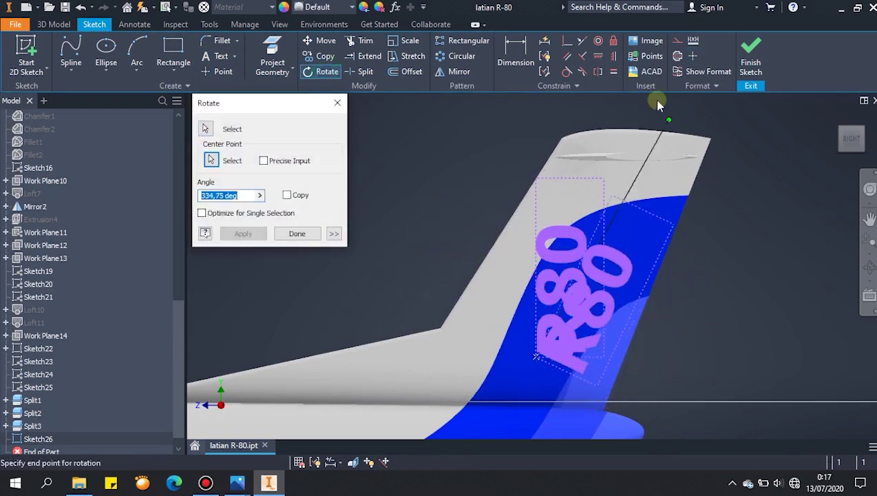
pyautogui.click(594, 282)
pyautogui.press('Escape')
pyautogui.moveTo(593, 283)
pyautogui.mouseDown()
pyautogui.moveTo(568, 293)
pyautogui.moveTo(574, 284)
pyautogui.mouseUp()
pyautogui.click(751, 57)
pyautogui.click(54, 24)
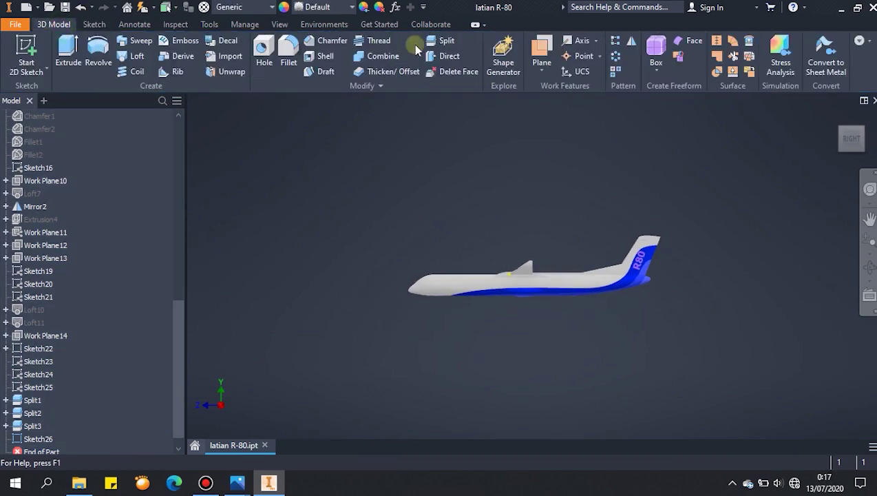
# Try to emboss the R80 text onto the fin's blue band solid with a 1 mm depth
pyautogui.click(441, 40)
pyautogui.scroll(6, 667, 313)
pyautogui.moveTo(527, 160); pyautogui.dragTo(547, 257, button='middle')
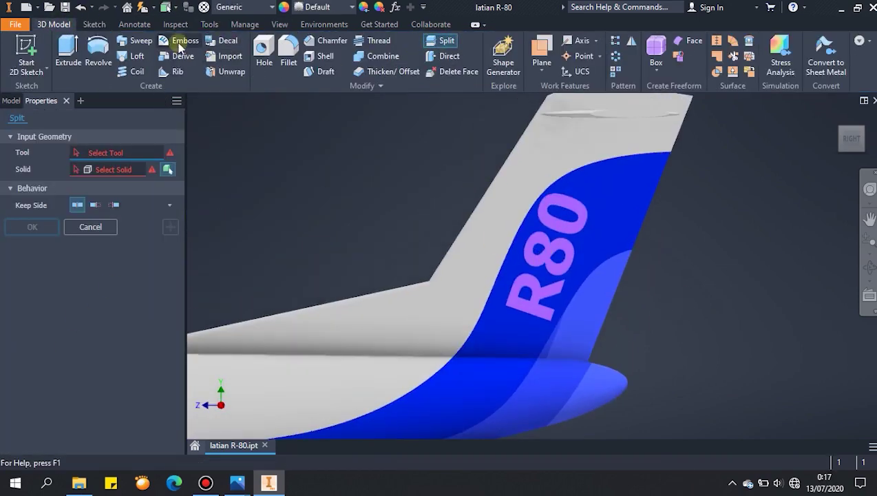
pyautogui.click(180, 41)
pyautogui.click(554, 254)
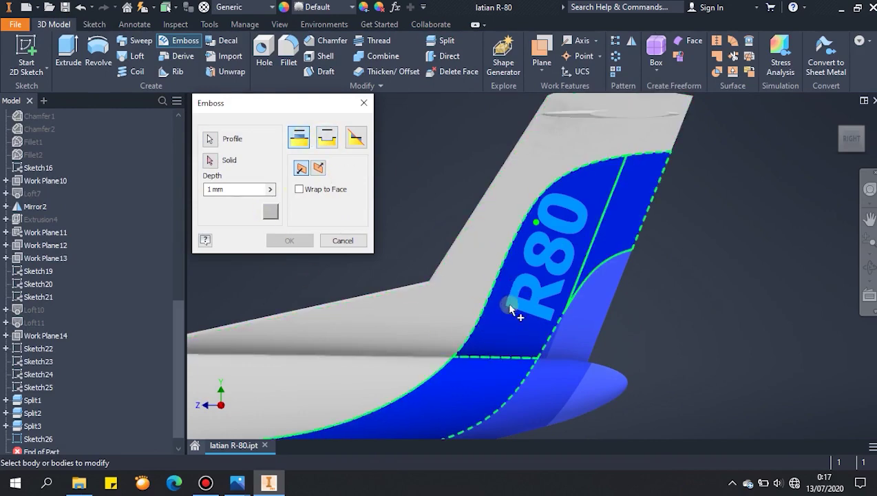
pyautogui.click(302, 242)
pyautogui.click(244, 124)
pyautogui.click(285, 244)
pyautogui.click(281, 119)
# Restart the Emboss operation with the R80 text as its profile
pyautogui.scroll(-3, 646, 273)
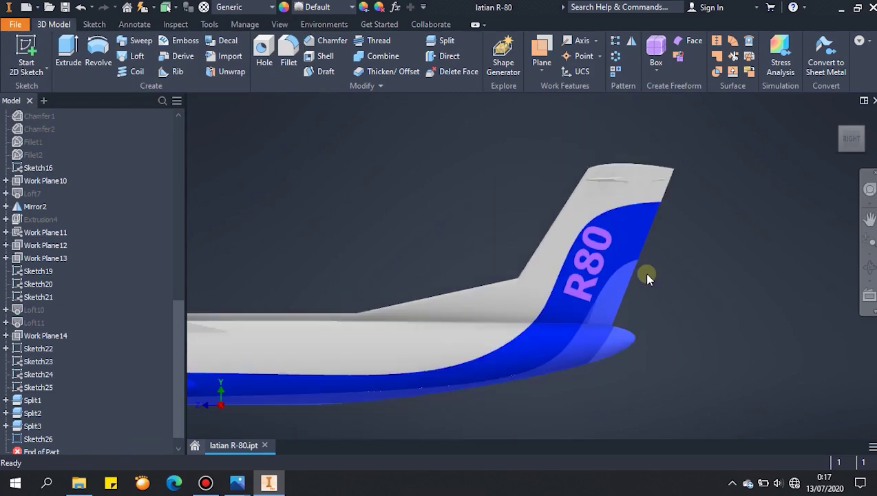
pyautogui.keyDown('shift'); pyautogui.moveTo(646, 272); pyautogui.dragTo(580, 228, button='middle'); pyautogui.keyUp('shift')
pyautogui.click(187, 41)
pyautogui.click(556, 306)
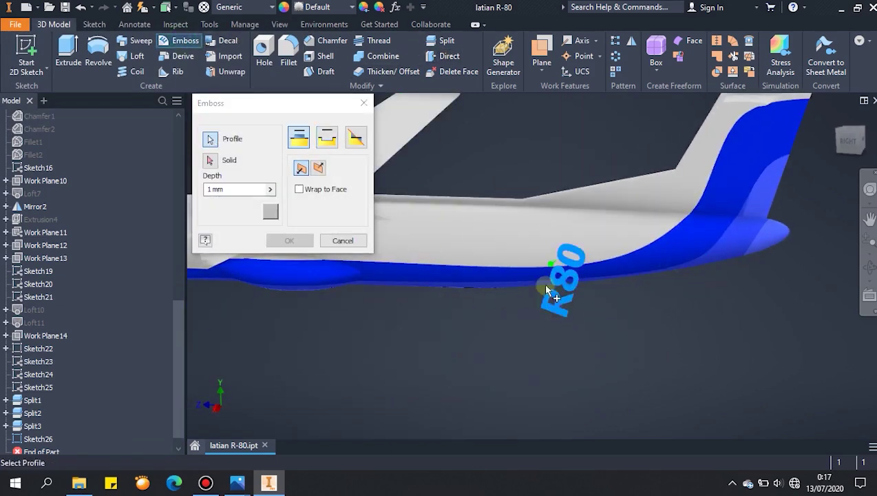
# Emboss the R80 lettering 1 mm deep on the tail fin, wrapped to the fin's blue face
pyautogui.click(212, 163)
pyautogui.click(743, 188)
pyautogui.click(300, 189)
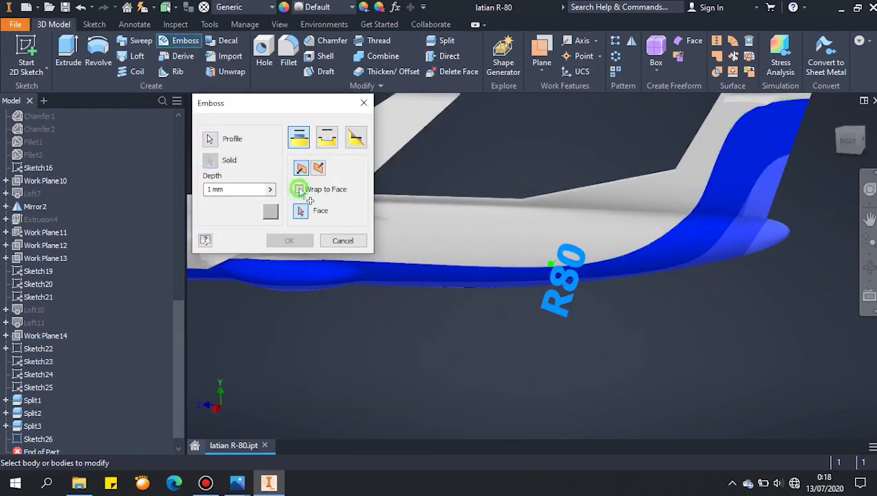
pyautogui.click(743, 180)
pyautogui.click(285, 238)
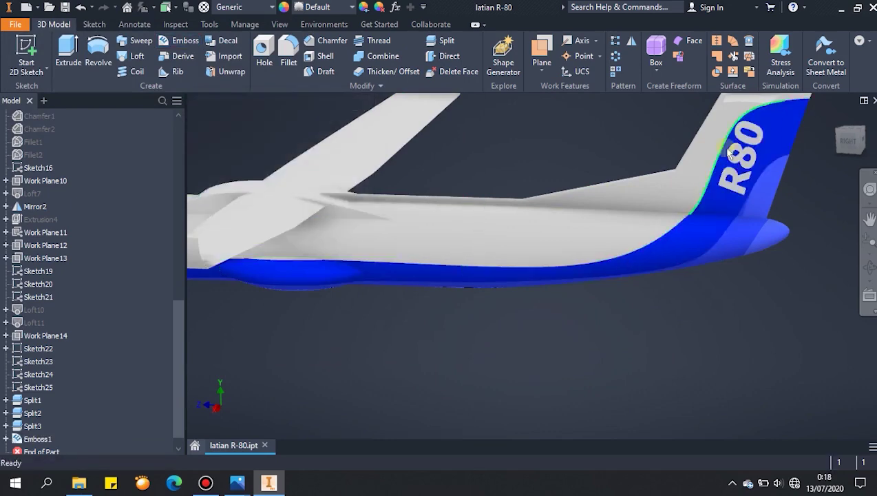
# Inspect the embossed tail lettering and compare the aircraft with the Assembly R80 2.png reference image
pyautogui.scroll(4, 716, 166)
pyautogui.scroll(-4, 713, 165)
pyautogui.keyDown('shift'); pyautogui.moveTo(713, 165); pyautogui.dragTo(598, 189, button='middle'); pyautogui.keyUp('shift')
pyautogui.scroll(-5, 598, 189)
pyautogui.moveTo(559, 151); pyautogui.dragTo(598, 180, button='middle')
pyautogui.scroll(4, 578, 228)
pyautogui.scroll(6, 54, 255)
pyautogui.click(238, 486)
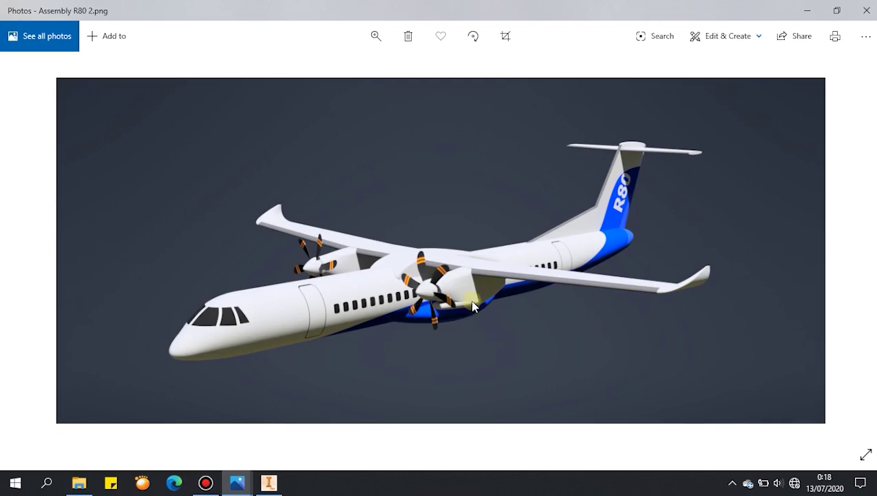
pyautogui.click(269, 483)
# Examine the aircraft's wings, fuselage and tail from the side, above and front
pyautogui.moveTo(179, 286); pyautogui.dragTo(194, 409)
pyautogui.scroll(2, 63, 324)
pyautogui.scroll(10, 64, 325)
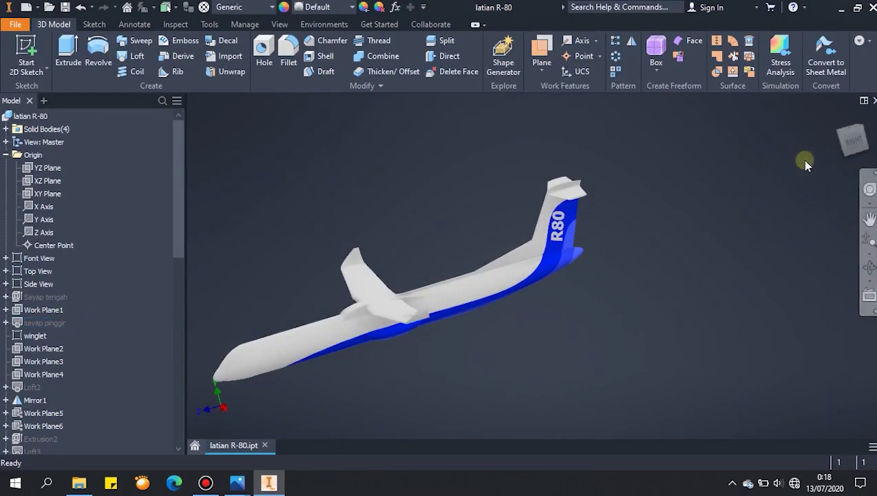
pyautogui.click(840, 150)
pyautogui.scroll(4, 619, 287)
pyautogui.keyDown('shift'); pyautogui.moveTo(618, 285); pyautogui.dragTo(597, 307, button='middle'); pyautogui.keyUp('shift')
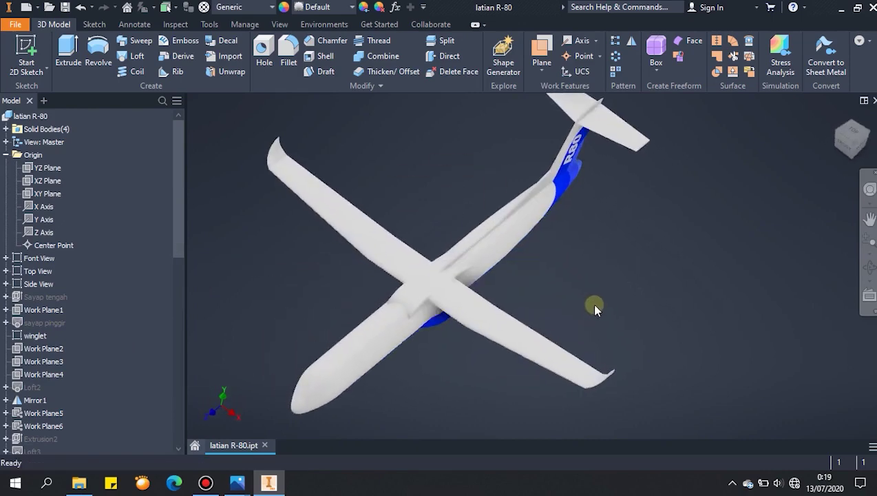
pyautogui.scroll(3, 473, 339)
pyautogui.scroll(-3, 533, 205)
pyautogui.scroll(-2, 532, 209)
pyautogui.keyDown('shift'); pyautogui.moveTo(533, 211); pyautogui.dragTo(601, 197, button='middle'); pyautogui.keyUp('shift')
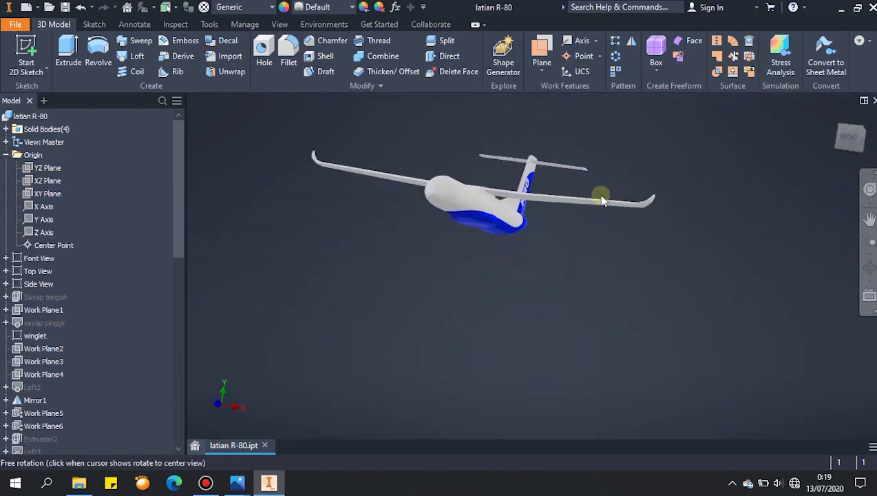
# Start a sketch on the XY plane and show the Font View reference drawing
pyautogui.click(48, 169)
pyautogui.keyDown('shift'); pyautogui.moveTo(551, 268); pyautogui.dragTo(569, 347, button='middle'); pyautogui.keyUp('shift')
pyautogui.click(48, 196)
pyautogui.moveTo(613, 245)
pyautogui.keyDown('shift'); pyautogui.mouseDown(button='middle')
pyautogui.moveTo(636, 288)
pyautogui.moveTo(646, 275)
pyautogui.mouseUp(button='middle'); pyautogui.keyUp('shift')
pyautogui.click(513, 213)
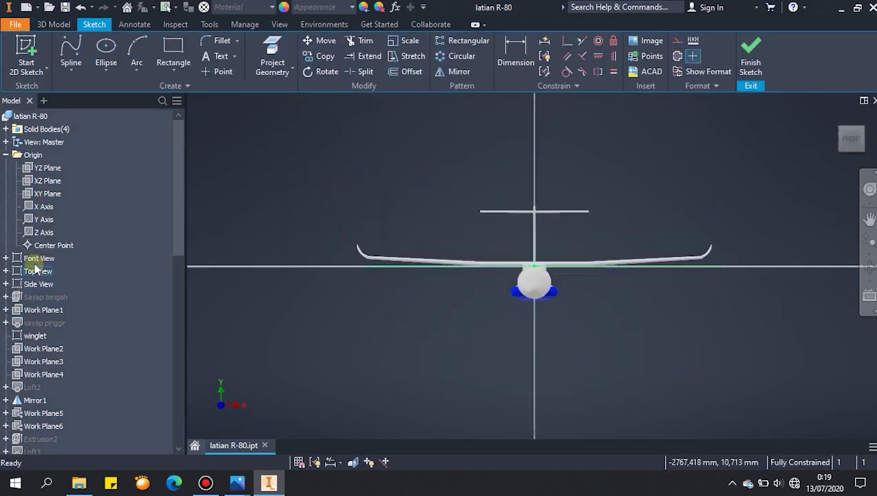
pyautogui.rightClick(39, 259)
pyautogui.click(71, 334)
# Sketch a rectangle about 62 by 113 mm around the engine nacelle in the front view drawing
pyautogui.scroll(5, 613, 281)
pyautogui.moveTo(615, 282); pyautogui.dragTo(654, 345, button='middle')
pyautogui.scroll(3, 578, 270)
pyautogui.click(176, 57)
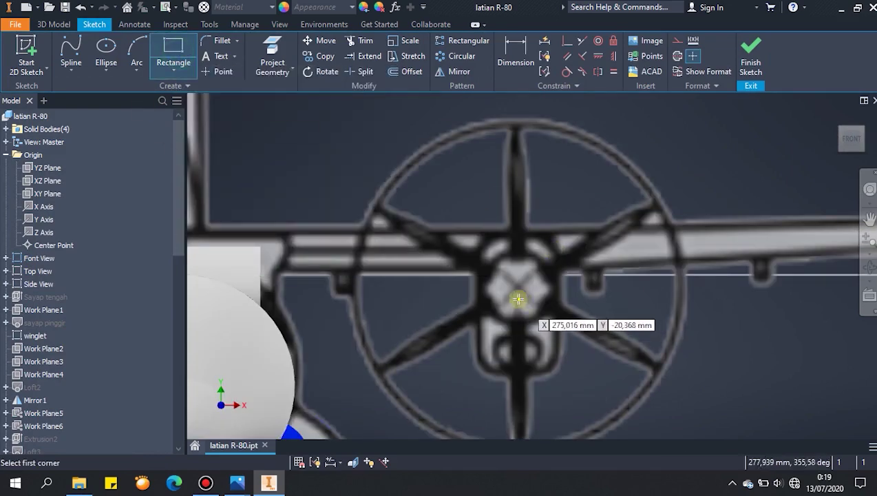
pyautogui.click(478, 235)
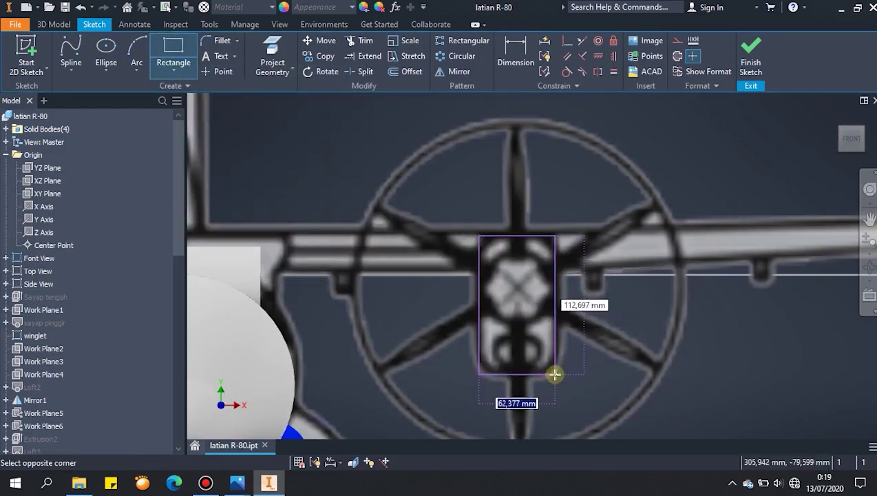
pyautogui.click(557, 373)
pyautogui.scroll(3, 557, 372)
# Fillet the nacelle rectangle's upper corners to 20 mm and lower corners to 15 mm, and finish the sketch
pyautogui.click(221, 41)
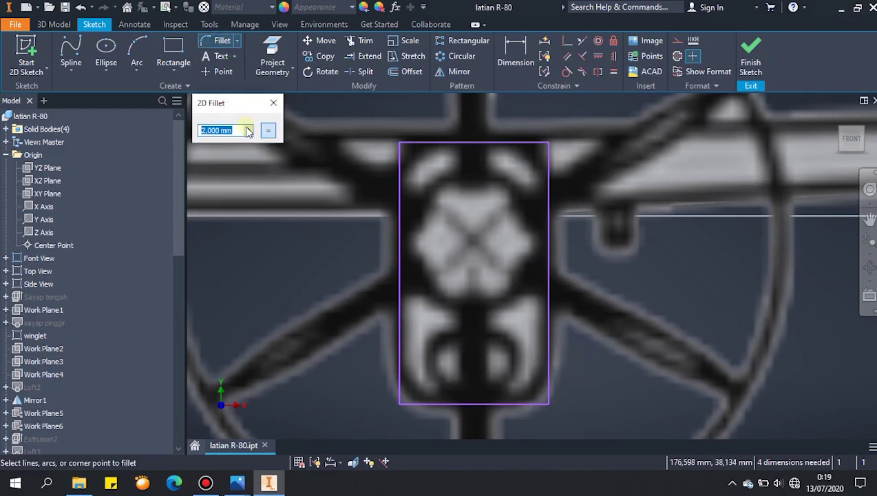
pyautogui.press('Escape')
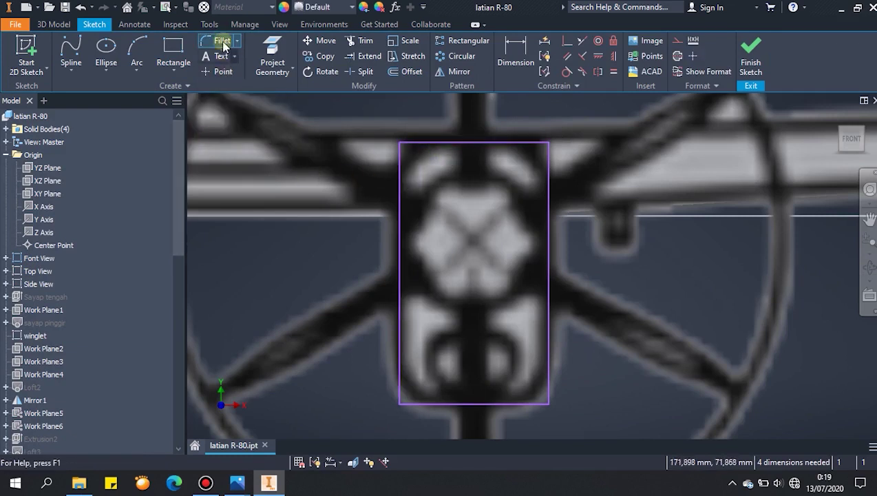
pyautogui.click(224, 42)
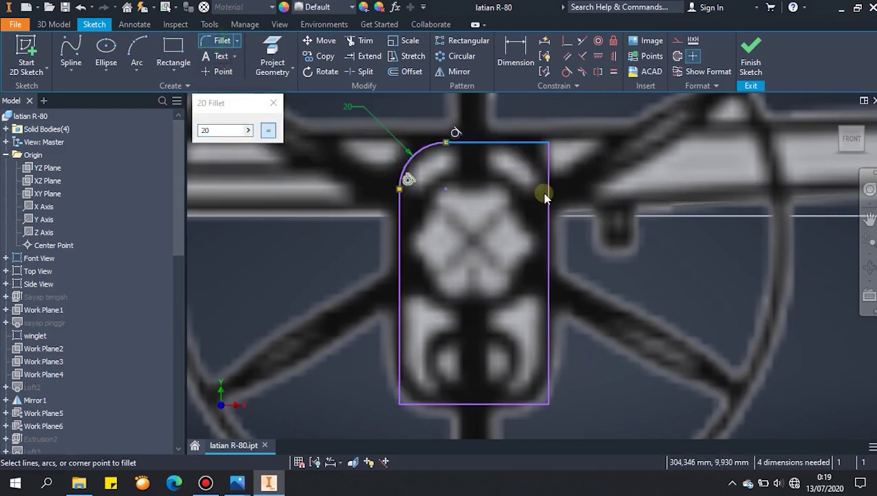
pyautogui.write('15')
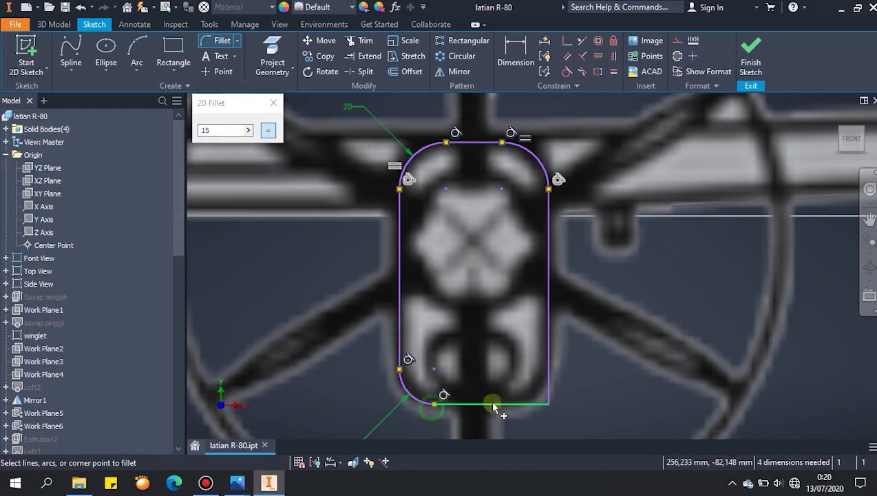
pyautogui.click(274, 104)
pyautogui.click(751, 54)
# Check the nacelle shape in the reference image and hide the Font View drawing
pyautogui.keyDown('shift'); pyautogui.moveTo(532, 231); pyautogui.dragTo(430, 238, button='middle'); pyautogui.keyUp('shift')
pyautogui.click(238, 482)
pyautogui.click(269, 489)
pyautogui.keyDown('shift'); pyautogui.moveTo(482, 275); pyautogui.dragTo(342, 333, button='middle'); pyautogui.keyUp('shift')
pyautogui.rightClick(31, 258)
pyautogui.click(64, 310)
# Create a work plane parallel to the XY plane, offset to just behind the wing
pyautogui.keyDown('shift'); pyautogui.moveTo(441, 303); pyautogui.dragTo(513, 387, button='middle'); pyautogui.keyUp('shift')
pyautogui.click(542, 53)
pyautogui.click(47, 194)
pyautogui.moveTo(604, 377); pyautogui.dragTo(670, 381)
pyautogui.press('Return')
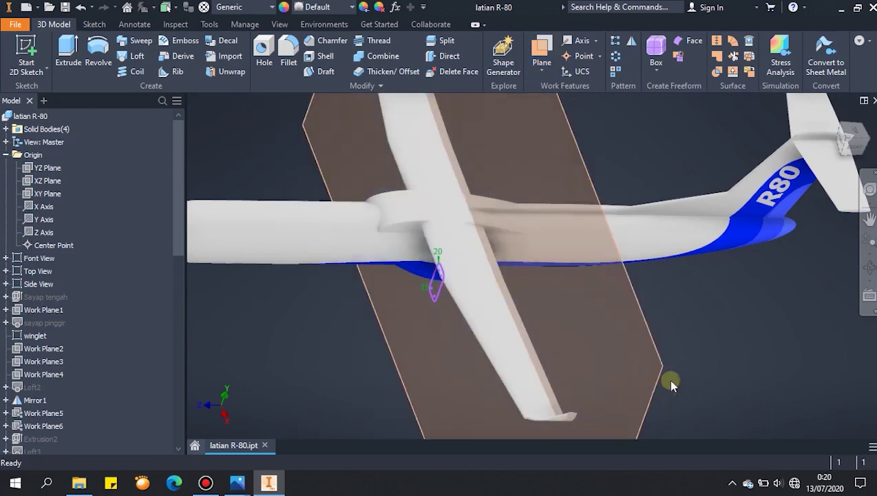
# Start a sketch on the new offset work plane behind the wing
pyautogui.click(25, 54)
pyautogui.click(648, 334)
pyautogui.scroll(5, 654, 269)
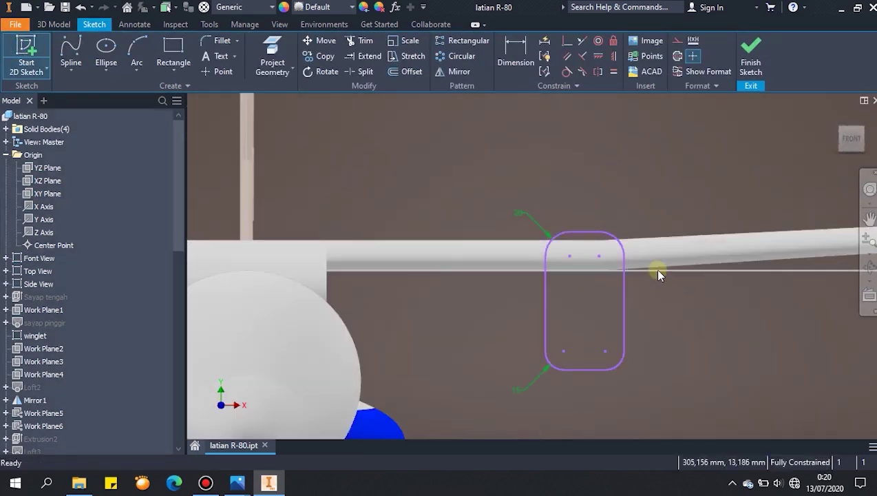
pyautogui.scroll(-3, 613, 300)
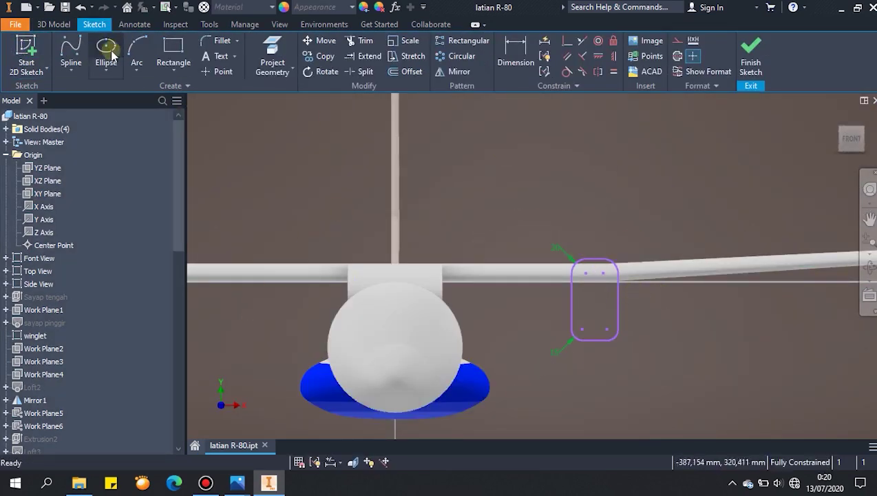
pyautogui.click(173, 52)
pyautogui.scroll(3, 611, 301)
pyautogui.press('Escape')
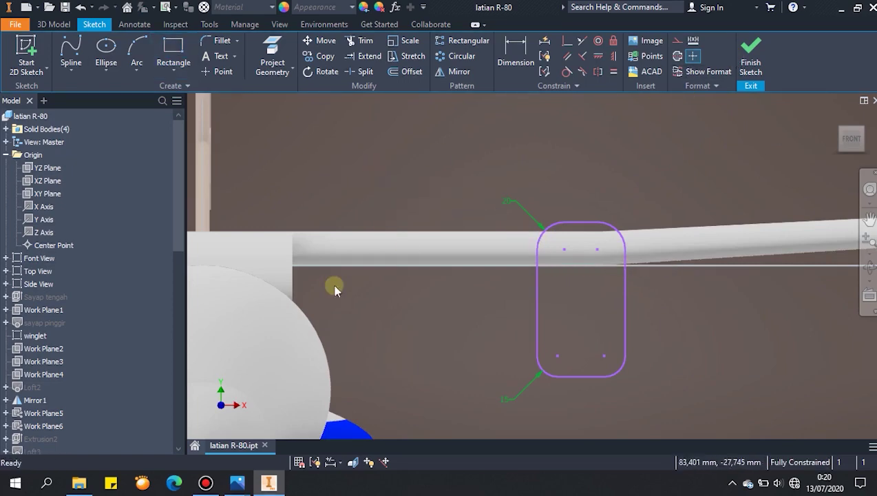
# Copy the rounded nacelle profile from Sketch27 into the new sketch and select the pasted geometry
pyautogui.scroll(-12, 74, 436)
pyautogui.rightClick(34, 400)
pyautogui.click(72, 222)
pyautogui.rightClick(377, 165)
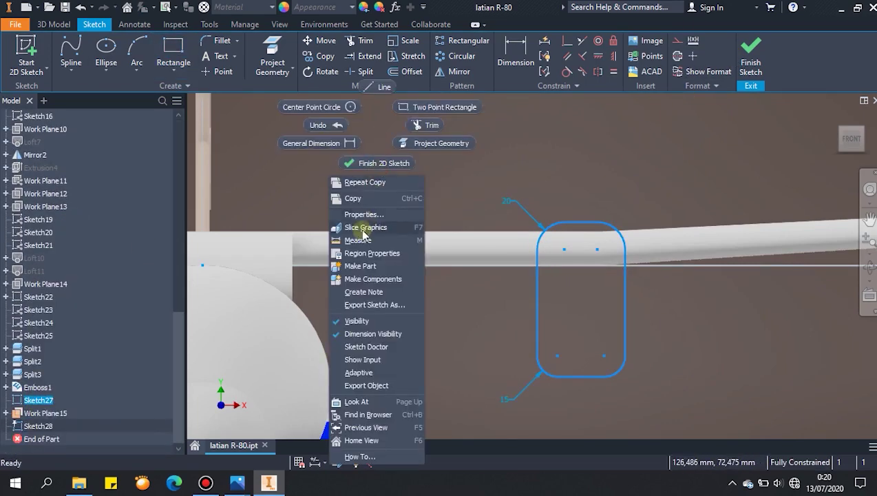
pyautogui.click(465, 174)
pyautogui.click(47, 221)
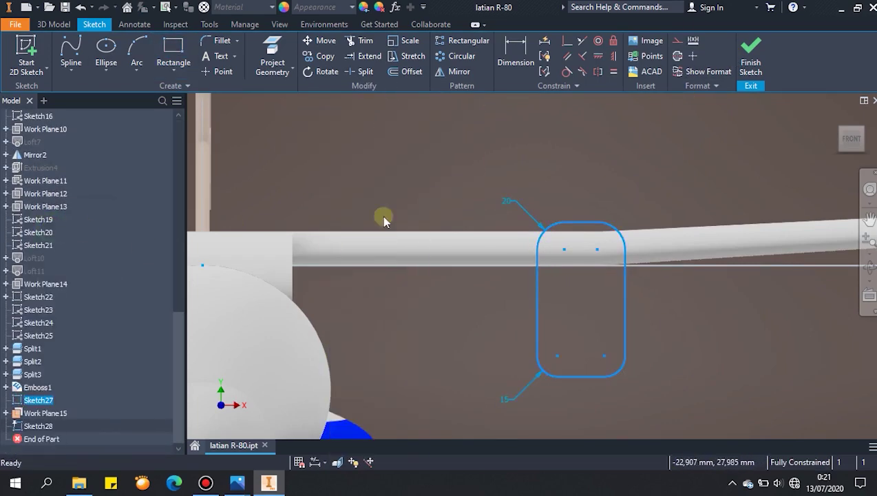
pyautogui.rightClick(464, 153)
pyautogui.click(465, 227)
pyautogui.moveTo(457, 171); pyautogui.dragTo(711, 449)
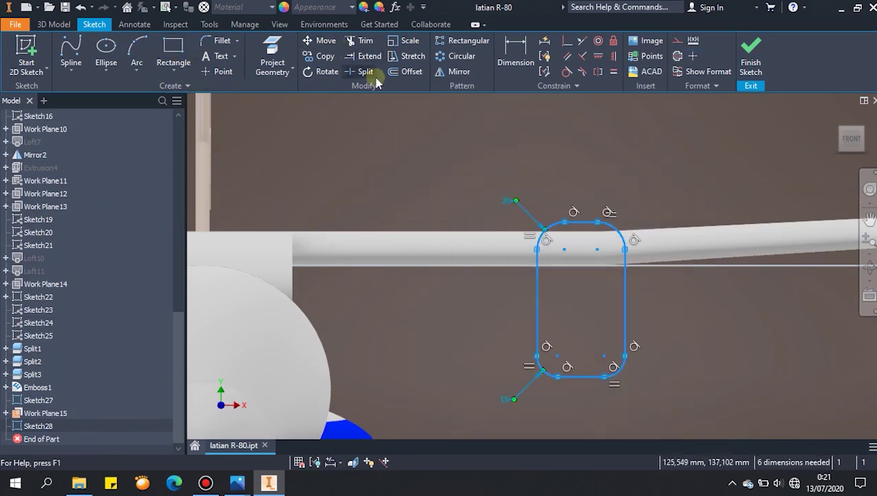
# Scale the pasted profile down from a base point on its upper edge to an upper corner radius of 7.5 mm
pyautogui.click(407, 43)
pyautogui.click(593, 222)
pyautogui.click(391, 268)
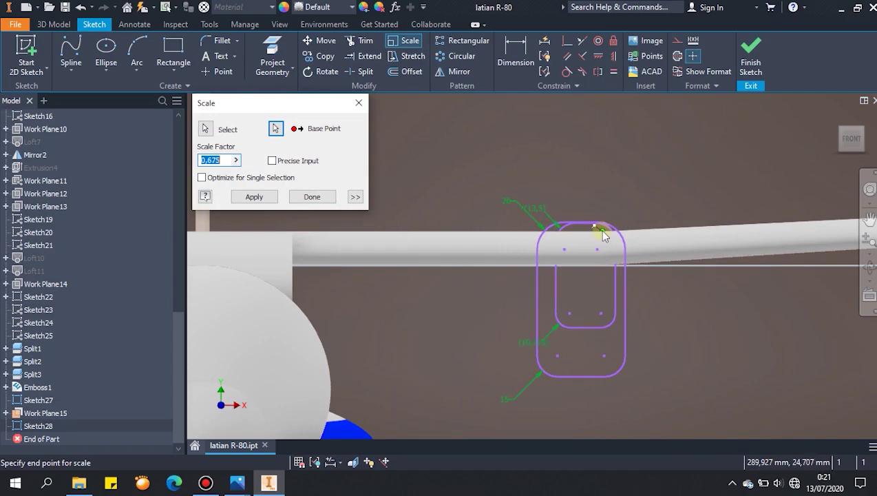
pyautogui.click(599, 227)
pyautogui.scroll(-3, 601, 250)
pyautogui.press('Escape')
pyautogui.scroll(-3, 378, 299)
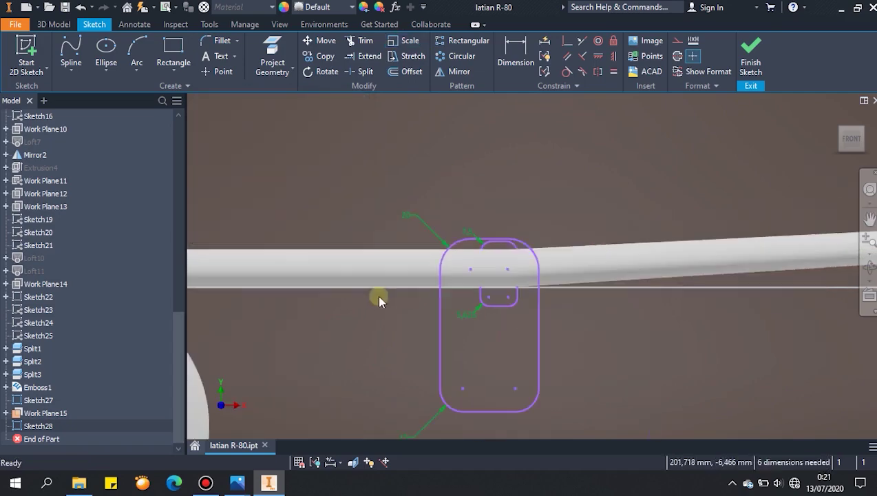
# Reopen Sketch27, dimension the nacelle profile's overall height to 100 mm, and finish the sketch
pyautogui.keyDown('shift'); pyautogui.moveTo(180, 343); pyautogui.dragTo(339, 305, button='middle'); pyautogui.keyUp('shift')
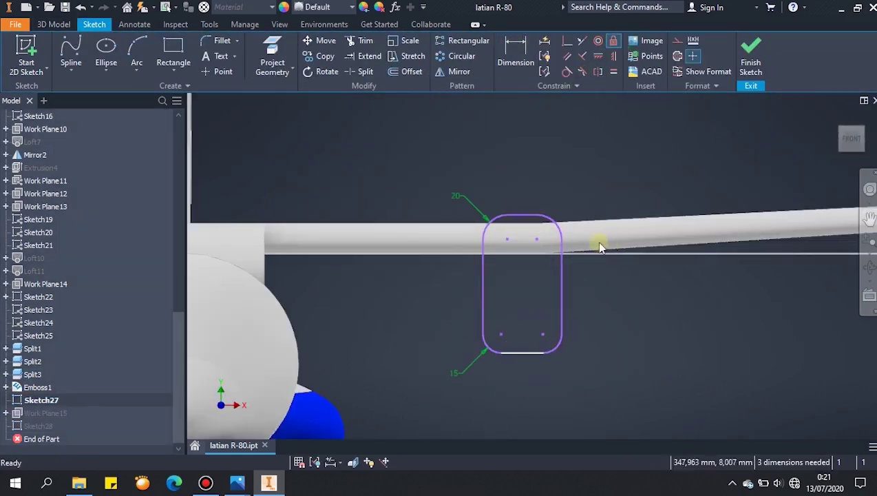
pyautogui.click(515, 353)
pyautogui.click(608, 297)
pyautogui.write('100')
pyautogui.press('Return')
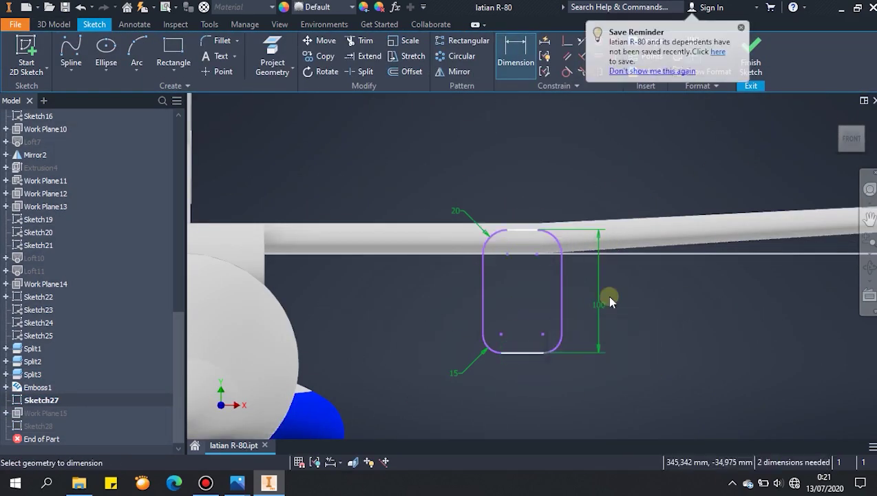
pyautogui.click(761, 50)
# Reopen Sketch28 and project the larger nacelle profile's four corner arc centres into it
pyautogui.doubleClick(29, 427)
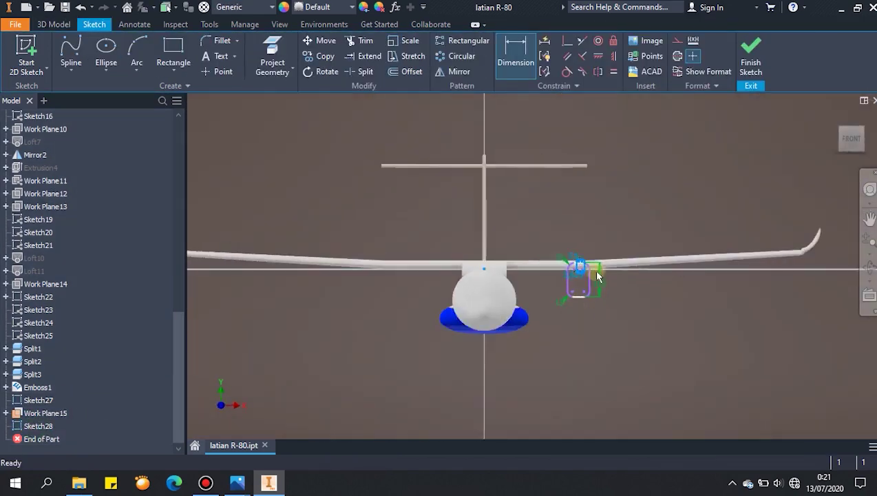
pyautogui.scroll(5, 594, 272)
pyautogui.scroll(-3, 584, 271)
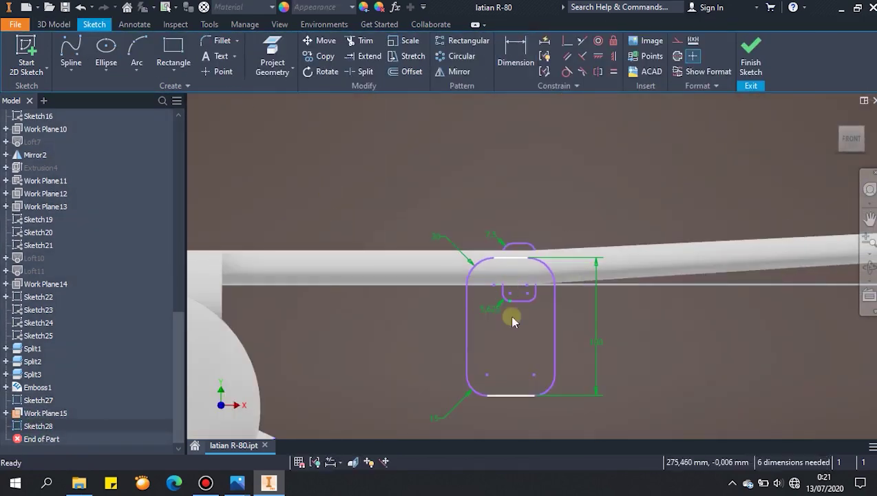
pyautogui.click(76, 57)
pyautogui.scroll(2, 535, 370)
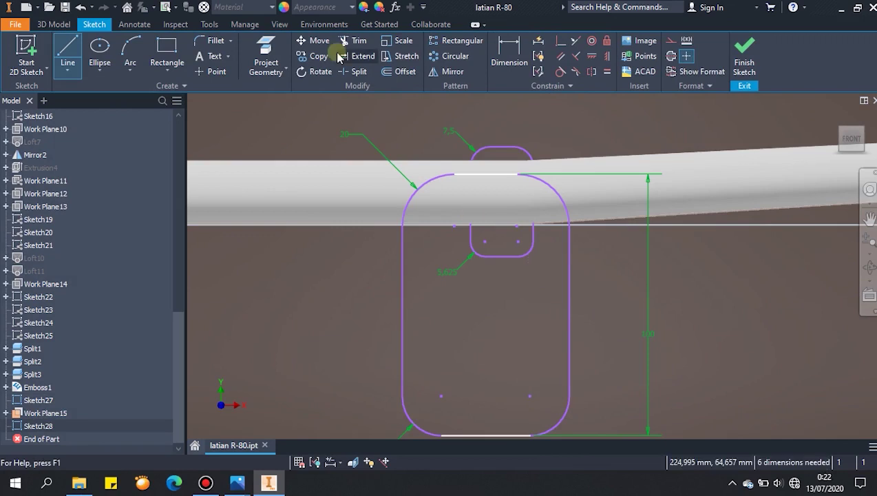
pyautogui.press('g')
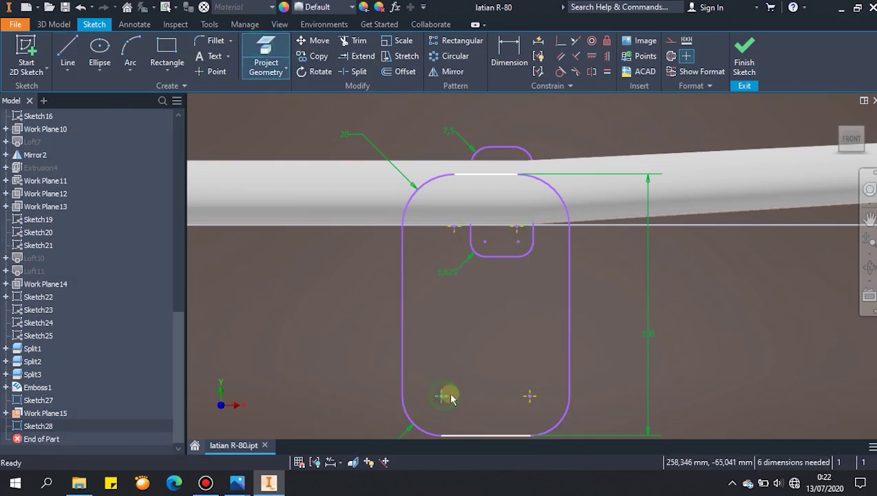
# Draw two crossing diagonal lines between the projected corner centres of the larger profile
pyautogui.press('l')
pyautogui.click(530, 395)
pyautogui.scroll(3, 454, 226)
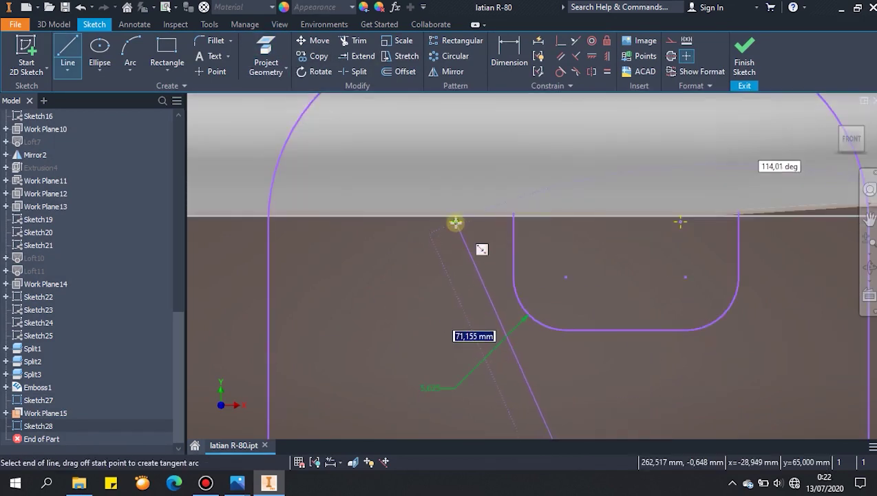
pyautogui.click(682, 226)
pyautogui.scroll(-5, 573, 396)
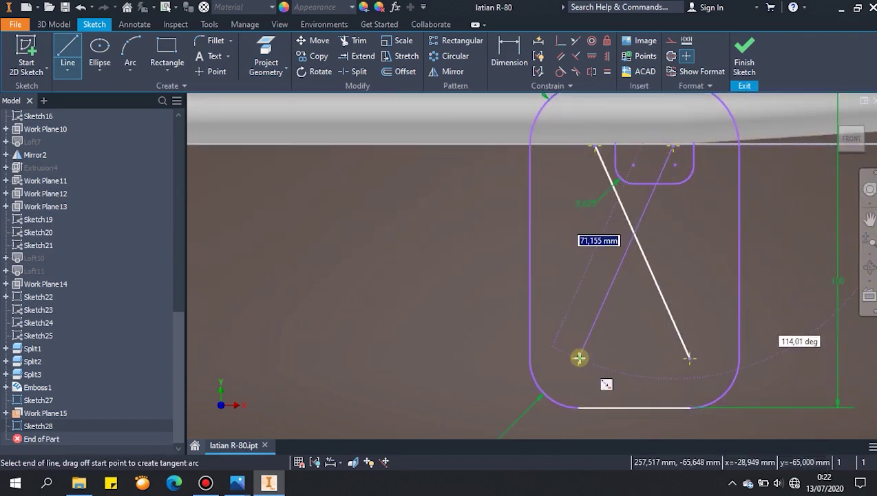
pyautogui.moveTo(664, 269); pyautogui.dragTo(549, 411, button='middle')
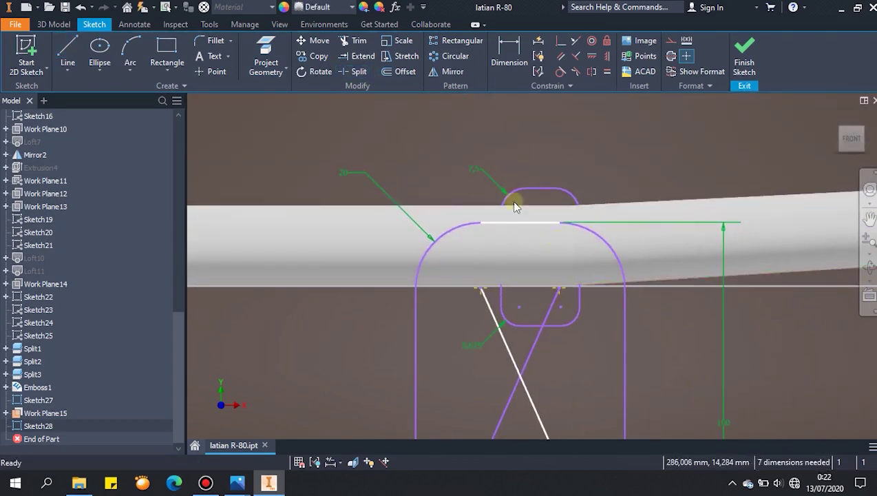
# Slice the graphics at the sketch plane and draw two crossing diagonals between the smaller profile's corner arc centres
pyautogui.scroll(5, 521, 213)
pyautogui.rightClick(623, 157)
pyautogui.click(630, 311)
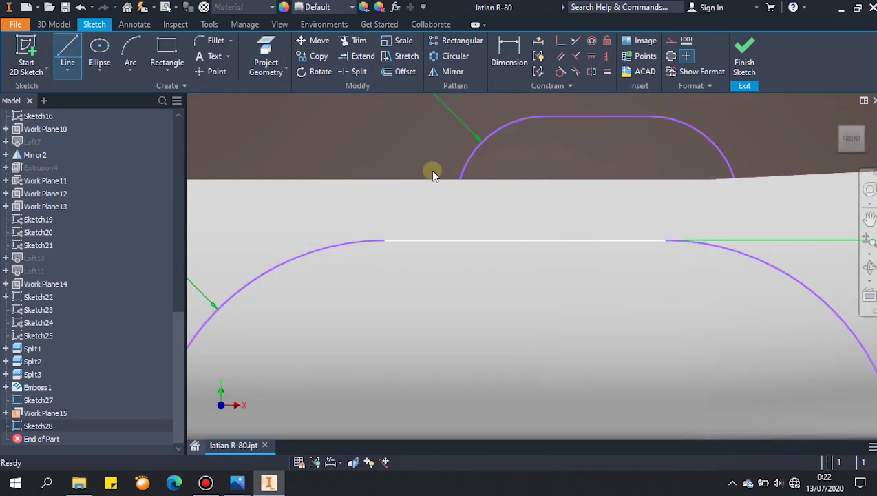
pyautogui.click(544, 204)
pyautogui.moveTo(622, 360); pyautogui.dragTo(538, 326, button='middle')
pyautogui.click(631, 396)
pyautogui.click(480, 396)
pyautogui.scroll(-3, 538, 326)
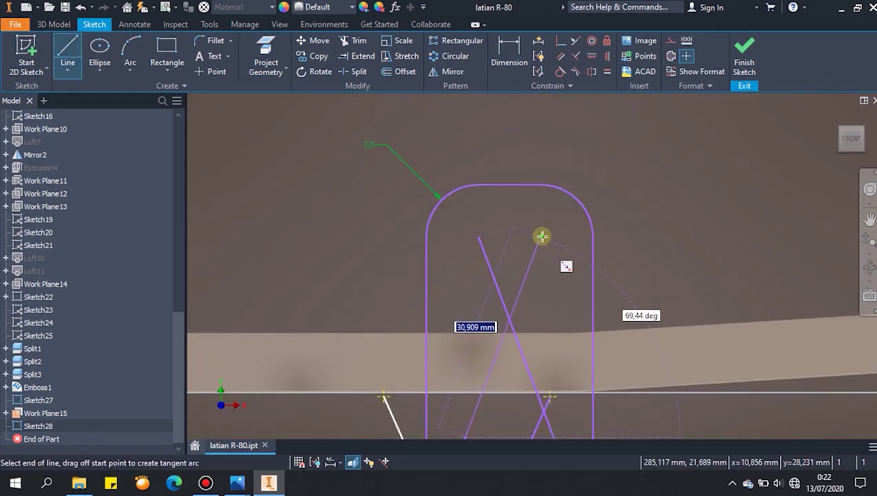
pyautogui.click(500, 344)
pyautogui.scroll(-4, 568, 290)
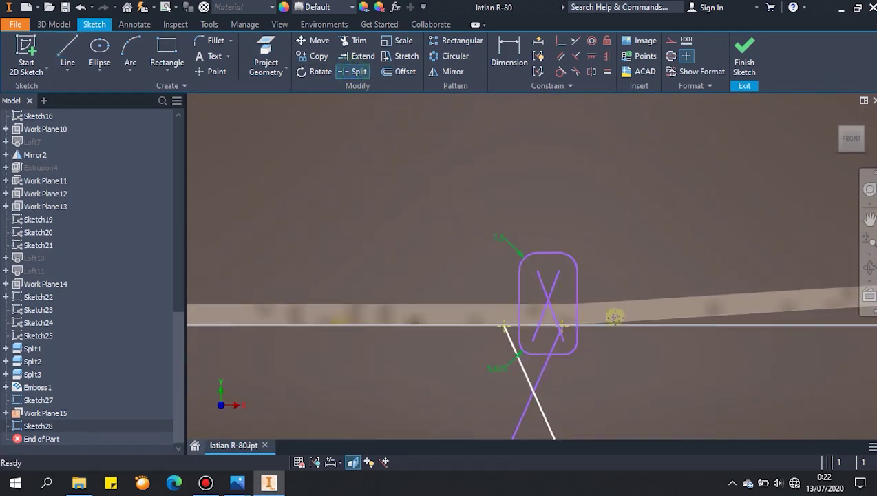
pyautogui.moveTo(615, 316); pyautogui.dragTo(605, 184, button='middle')
pyautogui.press('Escape')
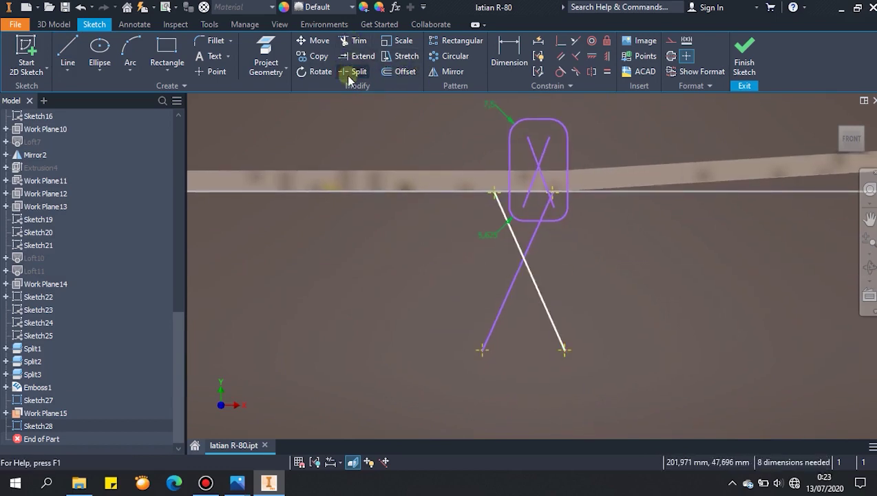
# Move the smaller nacelle profile from its diagonals' crossing point onto the larger profile's diagonal crossing and finish the sketch
pyautogui.click(321, 45)
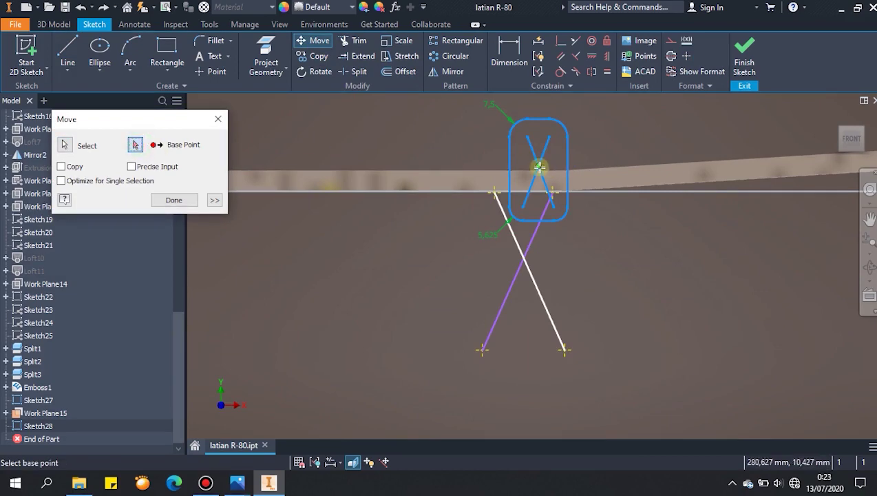
pyautogui.click(174, 200)
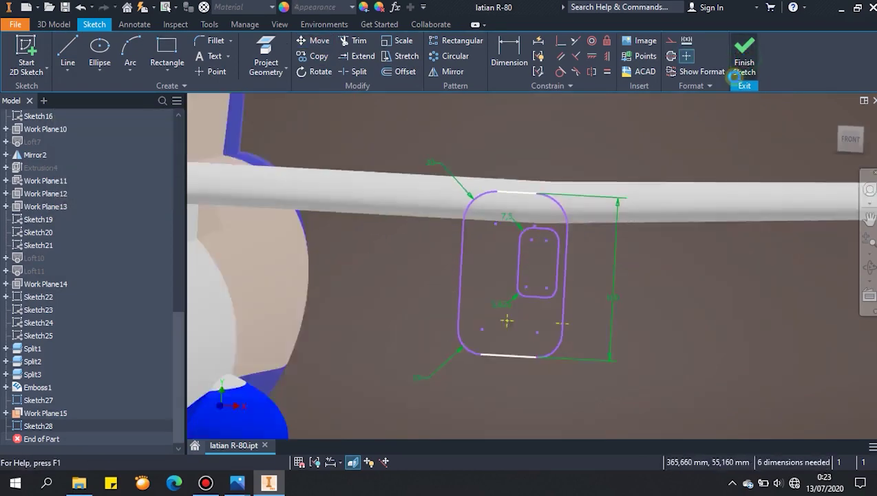
pyautogui.click(733, 77)
# Make the front view and side view reference images visible again
pyautogui.moveTo(624, 319)
pyautogui.keyDown('shift'); pyautogui.mouseDown(button='middle')
pyautogui.moveTo(689, 292)
pyautogui.moveTo(546, 290)
pyautogui.mouseUp(button='middle'); pyautogui.keyUp('shift')
pyautogui.scroll(12, 101, 226)
pyautogui.rightClick(13, 259)
pyautogui.click(67, 309)
pyautogui.scroll(-4, 453, 284)
pyautogui.keyDown('shift'); pyautogui.moveTo(463, 284); pyautogui.dragTo(580, 292, button='middle'); pyautogui.keyUp('shift')
pyautogui.scroll(4, 524, 280)
pyautogui.rightClick(19, 283)
pyautogui.click(58, 314)
pyautogui.scroll(3, 511, 297)
pyautogui.keyDown('shift'); pyautogui.moveTo(511, 297); pyautogui.dragTo(444, 310, button='middle'); pyautogui.keyUp('shift')
# Create a work plane offset 150 mm from the smaller profile's plane toward the aircraft's nose
pyautogui.click(536, 53)
pyautogui.moveTo(464, 162); pyautogui.dragTo(443, 199)
pyautogui.write('150')
pyautogui.press('Return')
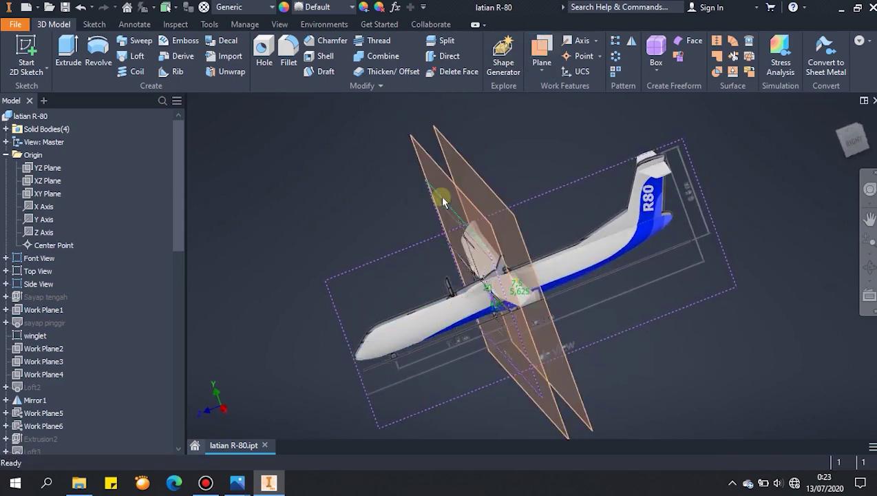
# Change the new work plane's offset to 250 mm
pyautogui.scroll(-13, 30, 382)
pyautogui.doubleClick(28, 424)
pyautogui.press('Left')
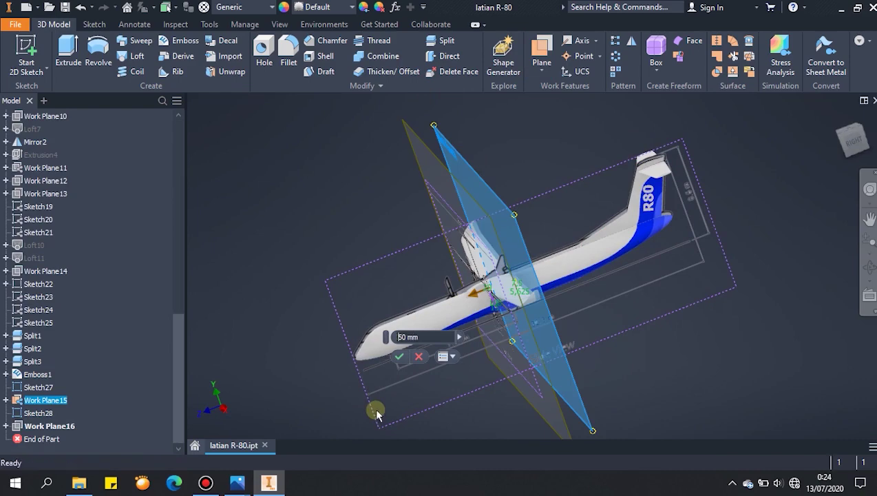
pyautogui.write('2')
pyautogui.press('Return')
# Set the forward work plane's offset to 300 mm, checking it against the side view
pyautogui.scroll(-6, 478, 276)
pyautogui.click(854, 141)
pyautogui.scroll(5, 316, 303)
pyautogui.moveTo(316, 303); pyautogui.dragTo(575, 284, button='middle')
pyautogui.doubleClick(46, 426)
pyautogui.write('300')
pyautogui.press('Return')
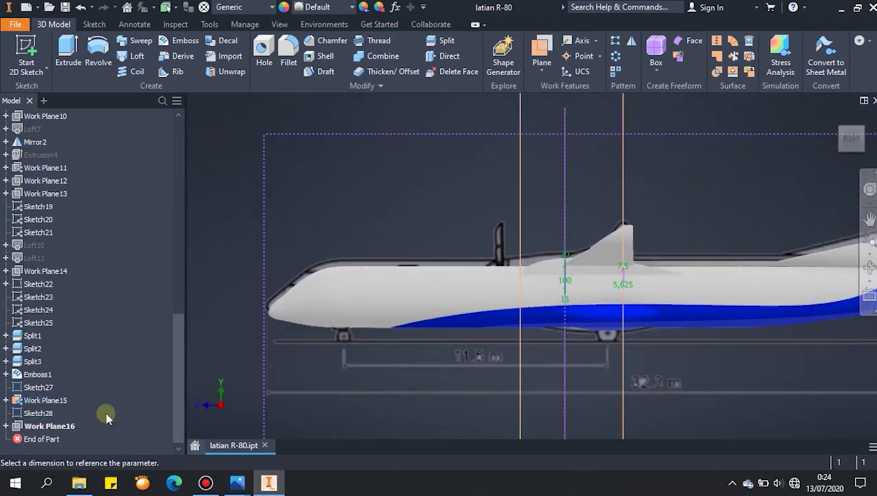
# Add a 2D sketch on the forward offset plane, cancel the circle command, and finish the sketch empty
pyautogui.scroll(-4, 501, 303)
pyautogui.keyDown('shift'); pyautogui.moveTo(496, 304); pyautogui.dragTo(527, 314, button='middle'); pyautogui.keyUp('shift')
pyautogui.scroll(5, 455, 251)
pyautogui.scroll(2, 454, 254)
pyautogui.click(28, 50)
pyautogui.click(455, 133)
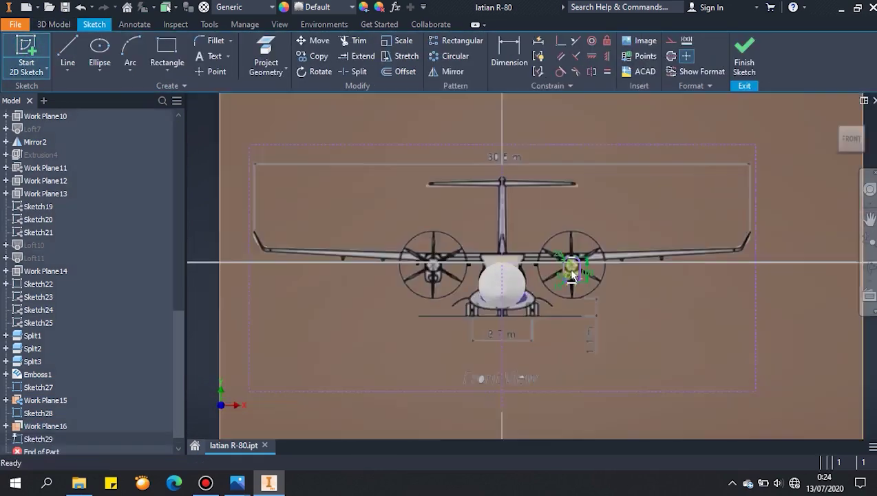
pyautogui.click(97, 68)
pyautogui.click(119, 97)
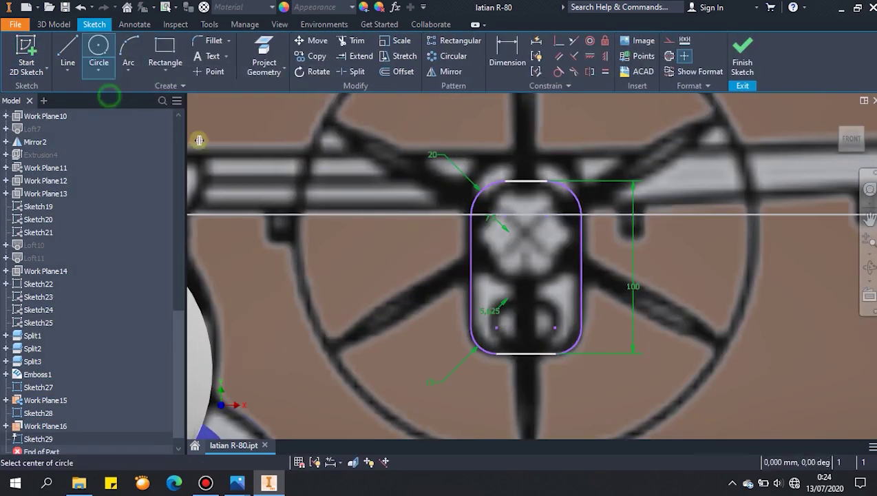
pyautogui.press('Escape')
pyautogui.scroll(7, 524, 354)
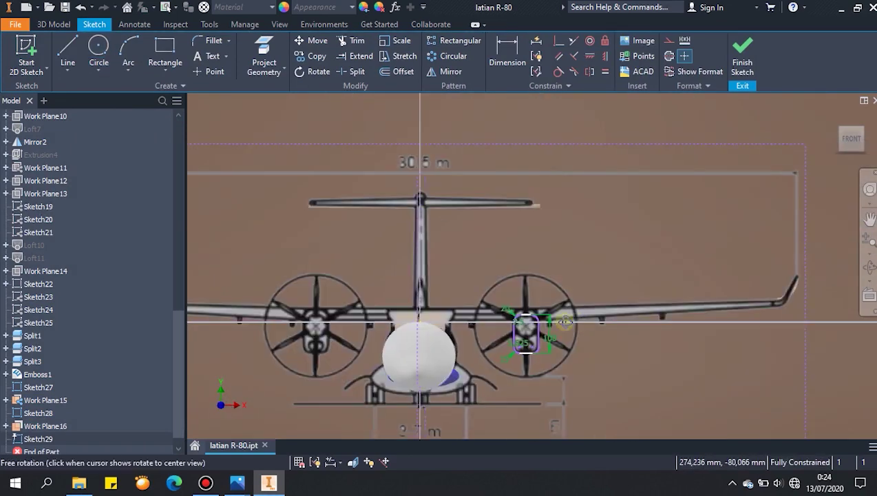
pyautogui.keyDown('shift'); pyautogui.moveTo(524, 354); pyautogui.dragTo(472, 361, button='middle'); pyautogui.keyUp('shift')
pyautogui.click(743, 56)
# Hide Work Plane15 and Work Plane16
pyautogui.scroll(3, 573, 436)
pyautogui.moveTo(574, 437)
pyautogui.keyDown('shift'); pyautogui.mouseDown(button='middle')
pyautogui.moveTo(551, 427)
pyautogui.moveTo(475, 434)
pyautogui.mouseUp(button='middle'); pyautogui.keyUp('shift')
pyautogui.scroll(-1, 27, 423)
pyautogui.click(37, 389)
pyautogui.keyDown('ctrl'); pyautogui.click(39, 414); pyautogui.keyUp('ctrl')
pyautogui.rightClick(40, 413)
pyautogui.click(50, 385)
# Try to loft the larger nacelle profile to the smaller one with a changed end condition on Sketch27
pyautogui.scroll(-5, 599, 360)
pyautogui.moveTo(599, 360)
pyautogui.keyDown('shift'); pyautogui.mouseDown(button='middle')
pyautogui.moveTo(609, 341)
pyautogui.moveTo(528, 342)
pyautogui.mouseUp(button='middle'); pyautogui.keyUp('shift')
pyautogui.click(136, 55)
pyautogui.click(460, 344)
pyautogui.click(581, 333)
pyautogui.scroll(3, 577, 335)
pyautogui.click(656, 236)
pyautogui.click(714, 272)
pyautogui.click(707, 297)
pyautogui.keyDown('shift'); pyautogui.moveTo(752, 410); pyautogui.dragTo(746, 386, button='middle'); pyautogui.keyUp('shift')
pyautogui.keyDown('shift'); pyautogui.moveTo(544, 368); pyautogui.dragTo(551, 364, button='middle'); pyautogui.keyUp('shift')
pyautogui.click(612, 237)
pyautogui.click(646, 239)
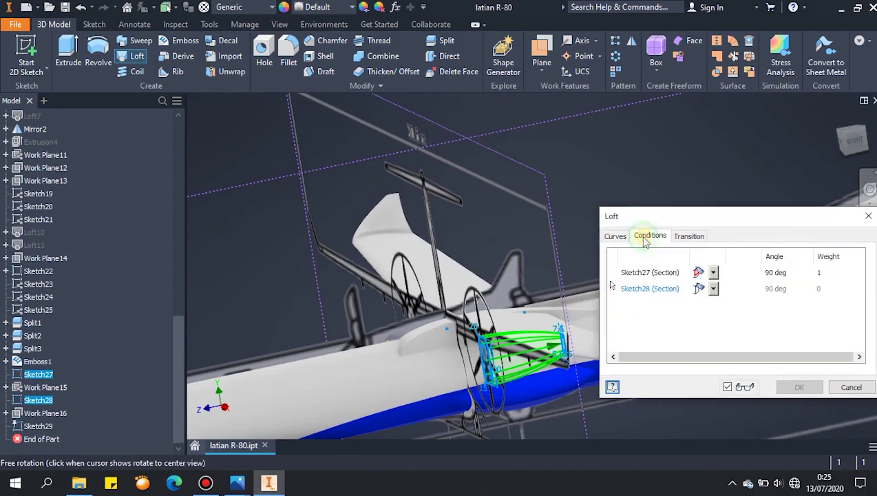
pyautogui.click(714, 274)
pyautogui.click(708, 286)
pyautogui.press('Escape')
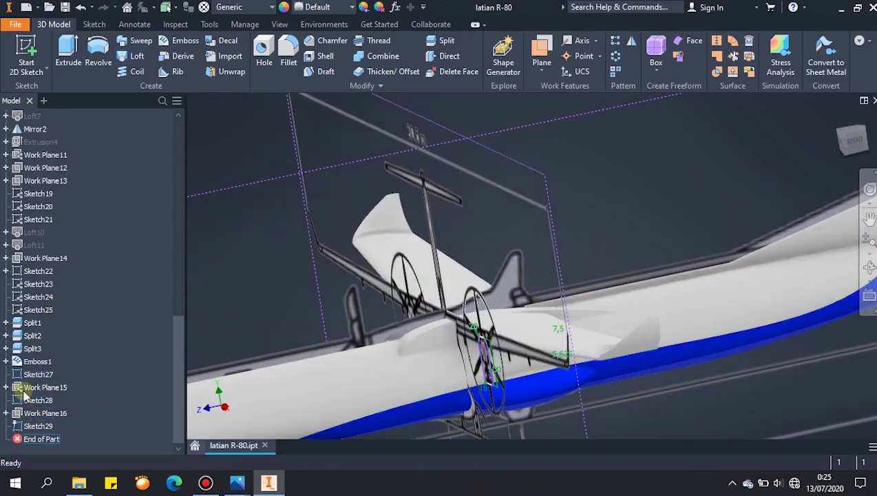
# Reopen Sketch28 for editing and slice the graphics at its sketch plane
pyautogui.doubleClick(17, 400)
pyautogui.rightClick(702, 290)
pyautogui.click(723, 115)
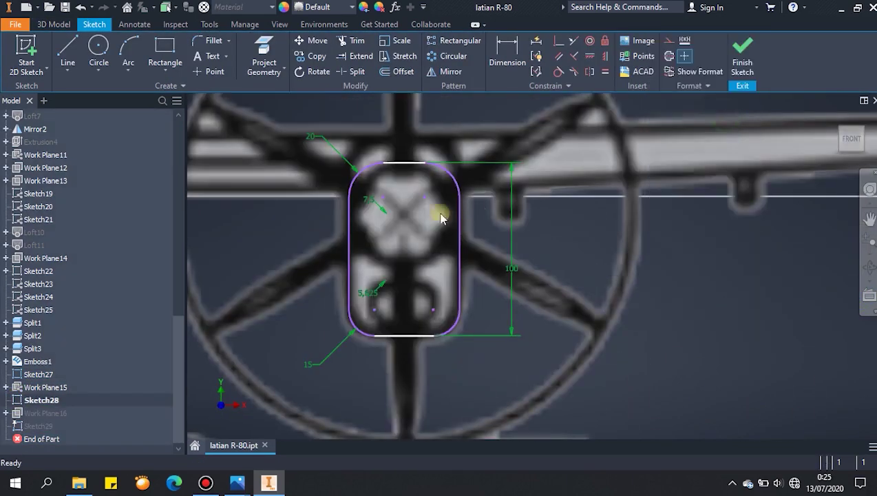
pyautogui.moveTo(296, 148); pyautogui.dragTo(481, 186)
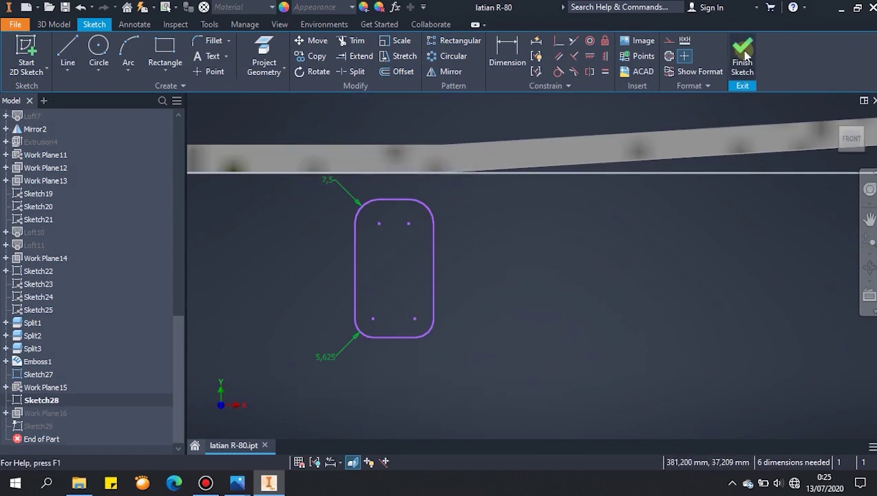
# Select the whole smaller profile, treat it in Sketch Doctor with Combine Sketch Points, and finish the sketch
pyautogui.moveTo(287, 165); pyautogui.dragTo(510, 385)
pyautogui.rightClick(623, 336)
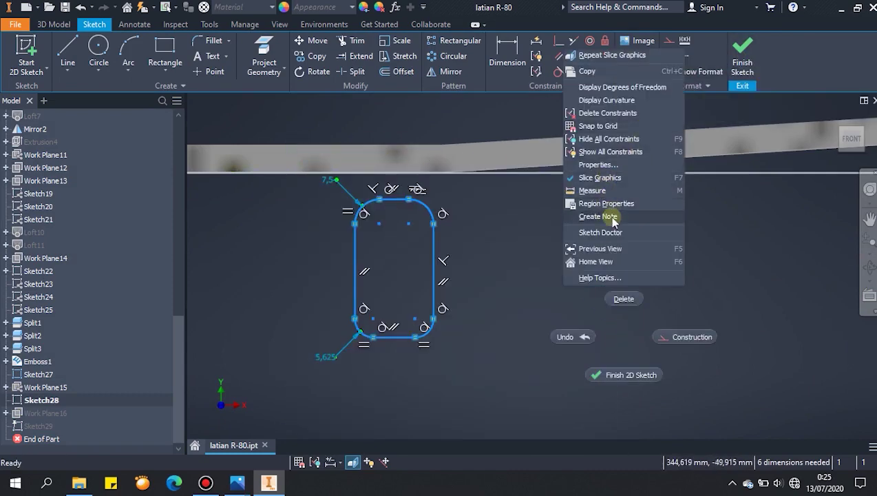
pyautogui.click(601, 232)
pyautogui.click(408, 216)
pyautogui.click(378, 141)
pyautogui.click(353, 236)
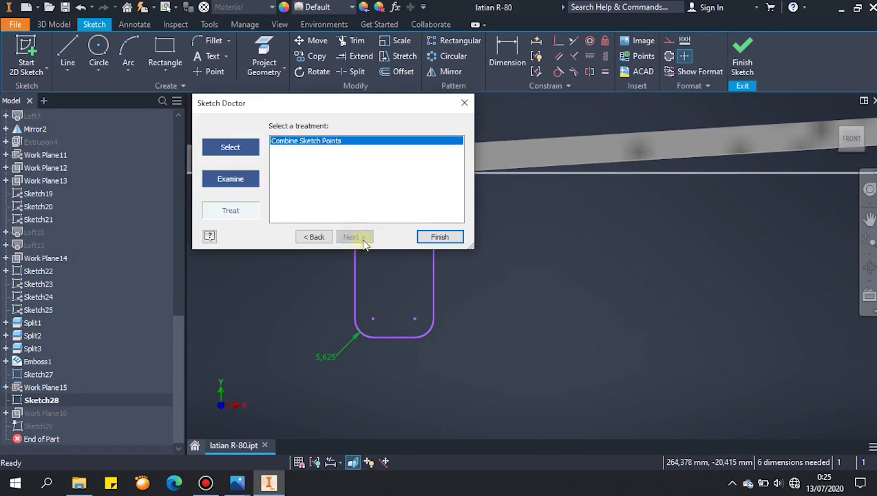
pyautogui.click(439, 236)
pyautogui.click(497, 267)
pyautogui.click(742, 57)
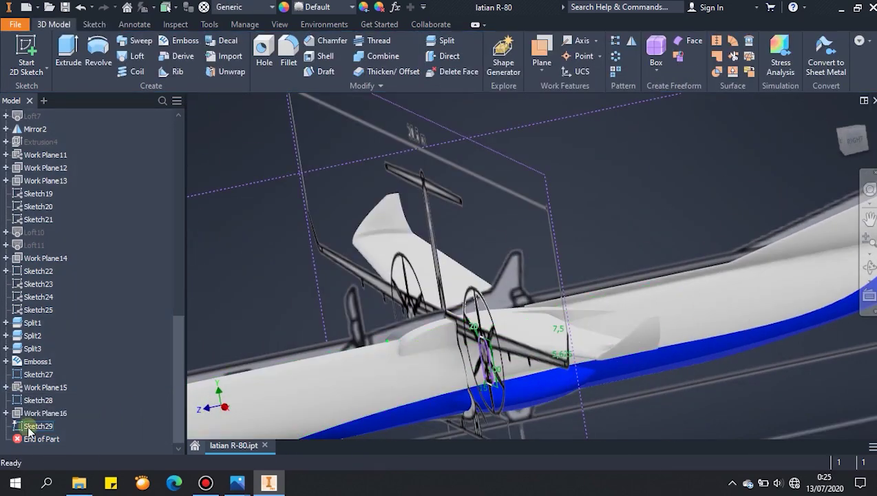
# Reopen Sketch27, run Sketch Doctor on the larger nacelle profile, and finish the sketch
pyautogui.doubleClick(29, 375)
pyautogui.moveTo(513, 191); pyautogui.dragTo(690, 335)
pyautogui.rightClick(747, 342)
pyautogui.click(734, 237)
pyautogui.click(379, 217)
pyautogui.click(420, 206)
pyautogui.click(439, 236)
pyautogui.click(742, 57)
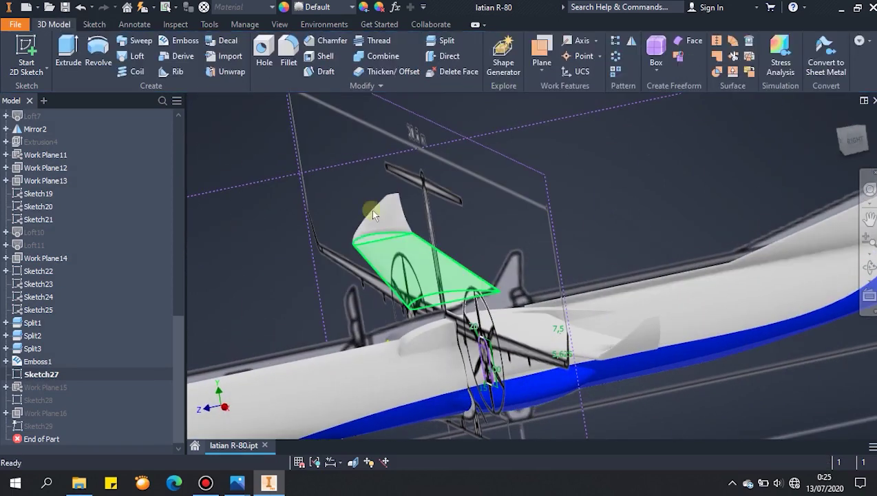
# Try the loft from Sketch27 to Sketch28 again, changing the section conditions and the output type
pyautogui.click(132, 56)
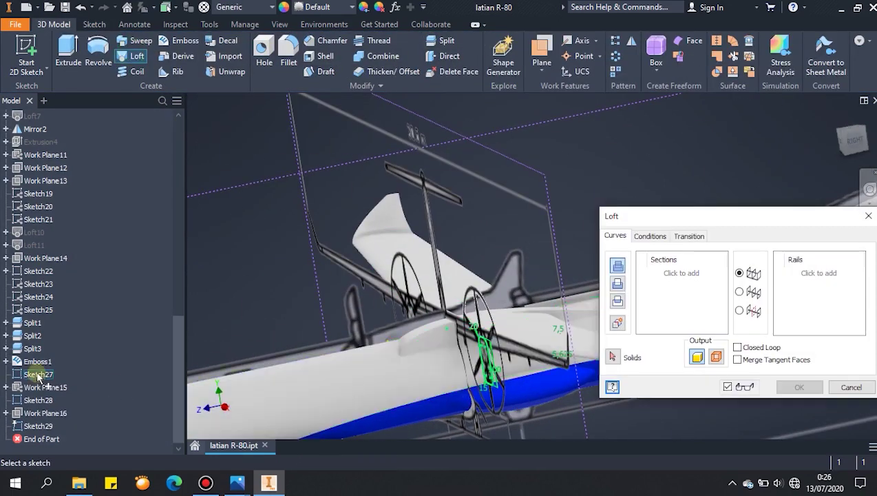
pyautogui.click(650, 236)
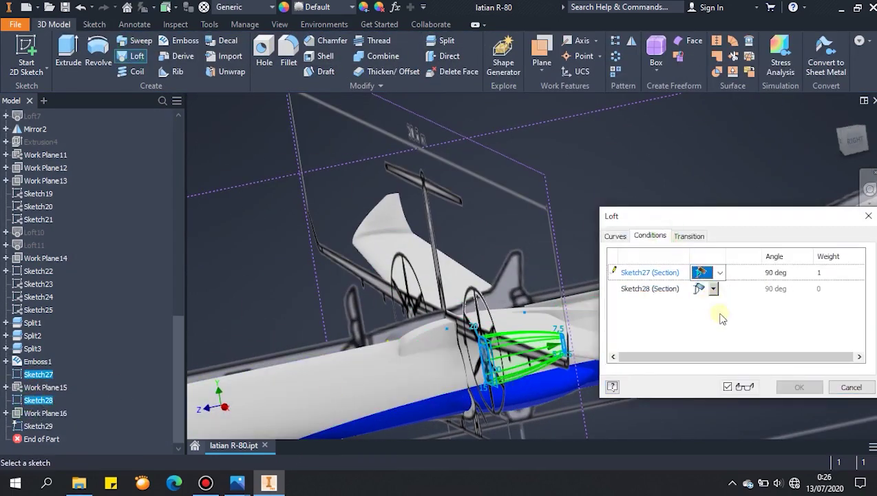
pyautogui.click(615, 236)
pyautogui.click(715, 363)
pyautogui.click(698, 358)
pyautogui.keyDown('shift'); pyautogui.moveTo(528, 389); pyautogui.dragTo(630, 303, button='middle'); pyautogui.keyUp('shift')
pyautogui.click(656, 237)
pyautogui.click(720, 272)
pyautogui.click(715, 290)
pyautogui.press('Escape')
# Try the nacelle loft in reverse order, from the smaller profile to the larger one
pyautogui.scroll(5, 541, 387)
pyautogui.moveTo(650, 341)
pyautogui.keyDown('shift'); pyautogui.mouseDown(button='middle')
pyautogui.moveTo(541, 386)
pyautogui.moveTo(676, 207)
pyautogui.mouseUp(button='middle'); pyautogui.keyUp('shift')
pyautogui.click(131, 56)
pyautogui.click(542, 353)
pyautogui.click(478, 294)
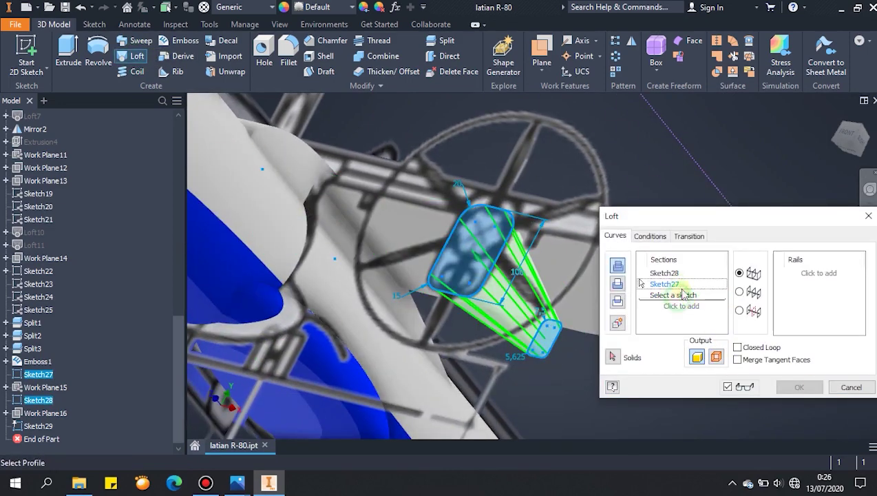
pyautogui.press('Escape')
# Try to extrude the larger nacelle profile
pyautogui.click(68, 56)
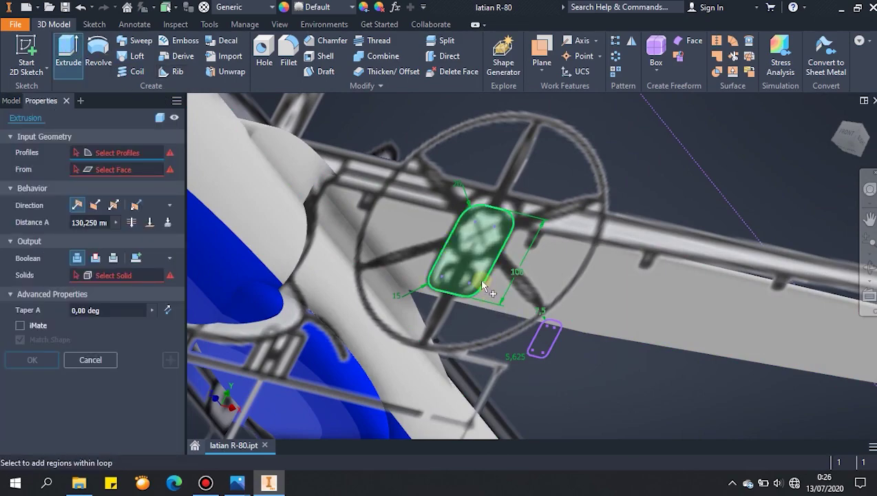
pyautogui.click(479, 282)
pyautogui.scroll(-3, 349, 278)
pyautogui.keyDown('shift'); pyautogui.moveTo(468, 276); pyautogui.dragTo(444, 279, button='middle'); pyautogui.keyUp('shift')
pyautogui.press('Escape')
pyautogui.click(69, 55)
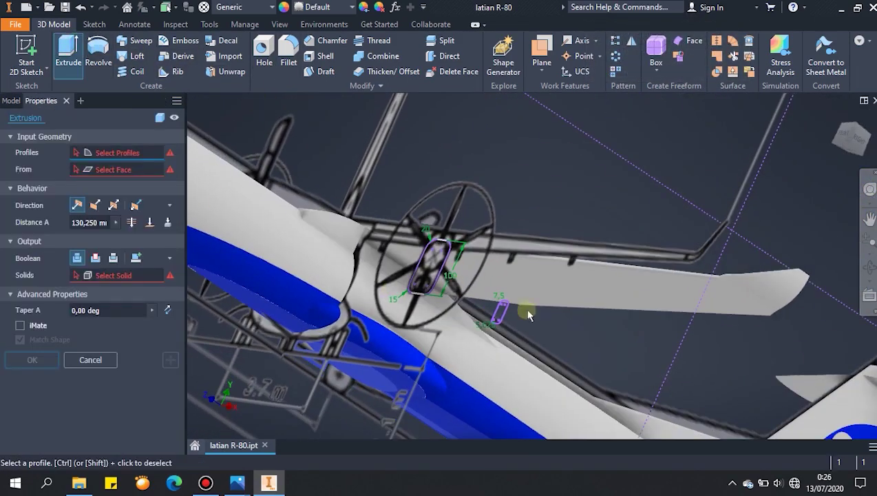
pyautogui.scroll(3, 468, 279)
# Try once more to loft the larger nacelle profile, picked first, to the smaller profile
pyautogui.click(136, 56)
pyautogui.click(416, 282)
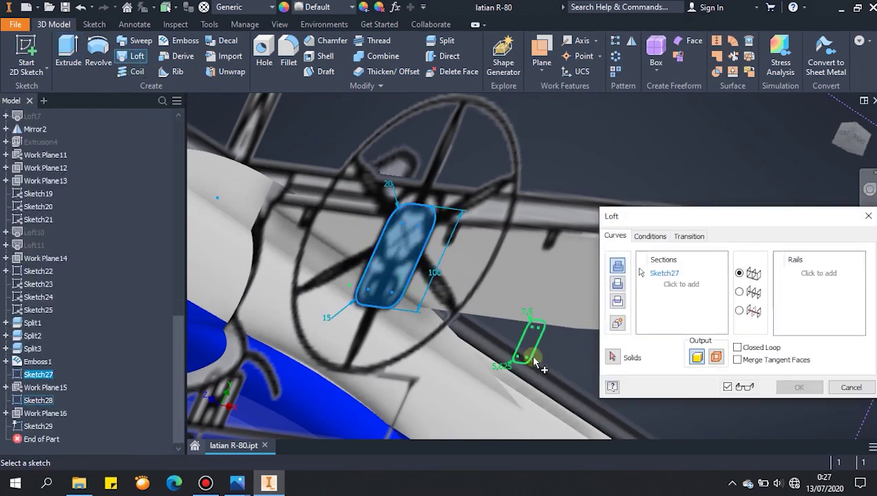
pyautogui.click(529, 350)
pyautogui.click(650, 236)
pyautogui.click(616, 236)
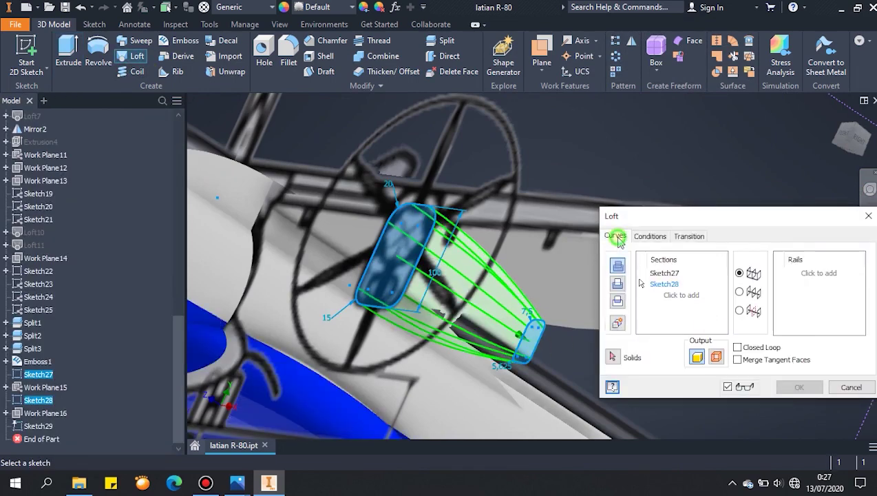
pyautogui.click(811, 388)
# View the aircraft from the top and show the Top View reference image around the wing and nacelles
pyautogui.keyDown('shift'); pyautogui.moveTo(661, 307); pyautogui.dragTo(573, 277, button='middle'); pyautogui.keyUp('shift')
pyautogui.scroll(10, 49, 241)
pyautogui.rightClick(36, 197)
pyautogui.click(62, 297)
pyautogui.scroll(5, 331, 338)
pyautogui.moveTo(327, 348)
pyautogui.keyDown('shift'); pyautogui.mouseDown(button='middle')
pyautogui.moveTo(362, 313)
pyautogui.moveTo(408, 367)
pyautogui.moveTo(433, 335)
pyautogui.moveTo(497, 385)
pyautogui.mouseUp(button='middle'); pyautogui.keyUp('shift')
pyautogui.scroll(-6, 406, 325)
pyautogui.scroll(6, 432, 335)
pyautogui.scroll(5, 483, 338)
pyautogui.keyDown('shift'); pyautogui.moveTo(555, 329); pyautogui.dragTo(574, 355, button='middle'); pyautogui.keyUp('shift')
pyautogui.click(851, 139)
pyautogui.click(871, 119)
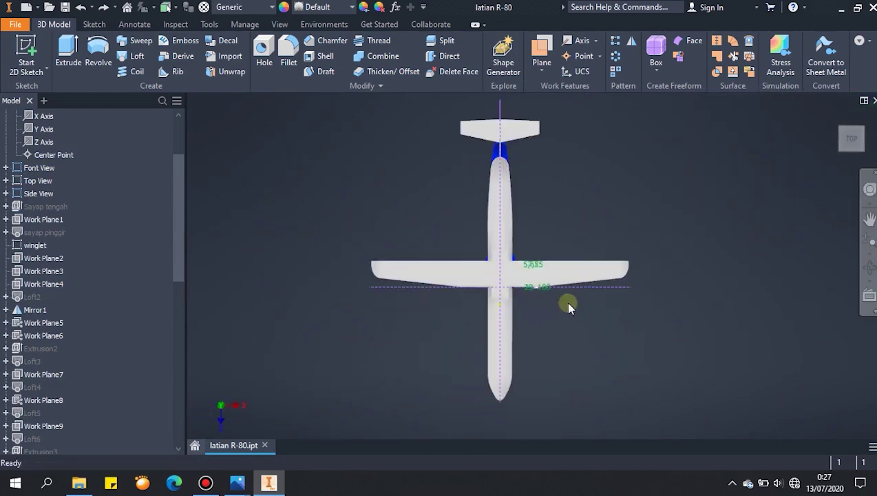
pyautogui.rightClick(14, 182)
pyautogui.click(45, 312)
pyautogui.scroll(-3, 570, 299)
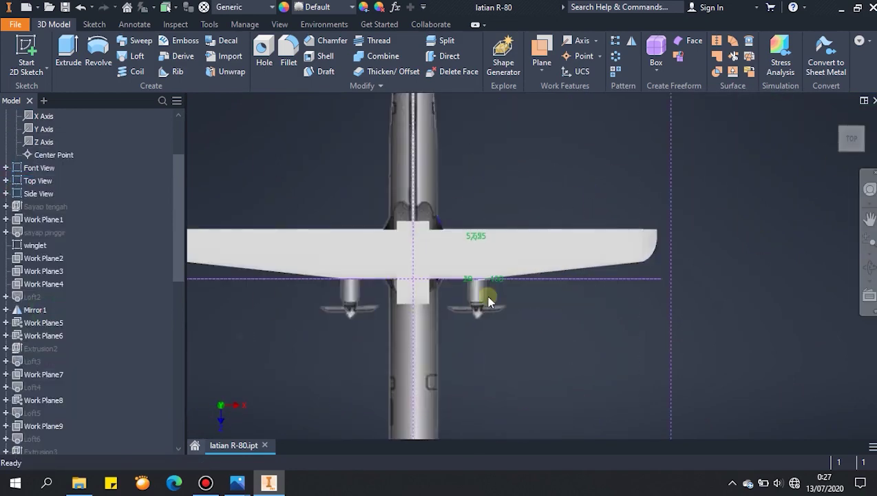
pyautogui.scroll(-3, 443, 284)
# Switch to Photos to check the nacelle shape in Assembly R80 2.png and return to Inventor
pyautogui.moveTo(236, 486)
pyautogui.click(306, 432)
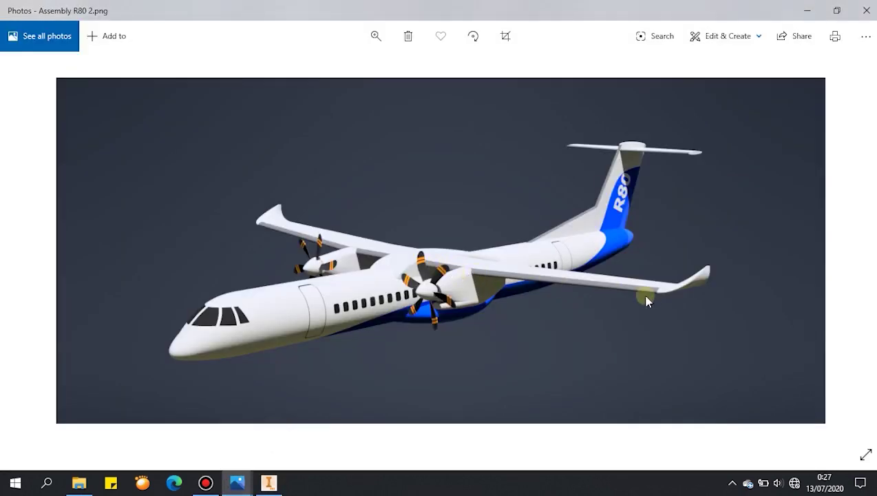
pyautogui.click(268, 483)
# Compare the wireframe visual styles and display the model as Wireframe over the reference image
pyautogui.scroll(3, 494, 296)
pyautogui.click(280, 24)
pyautogui.click(234, 63)
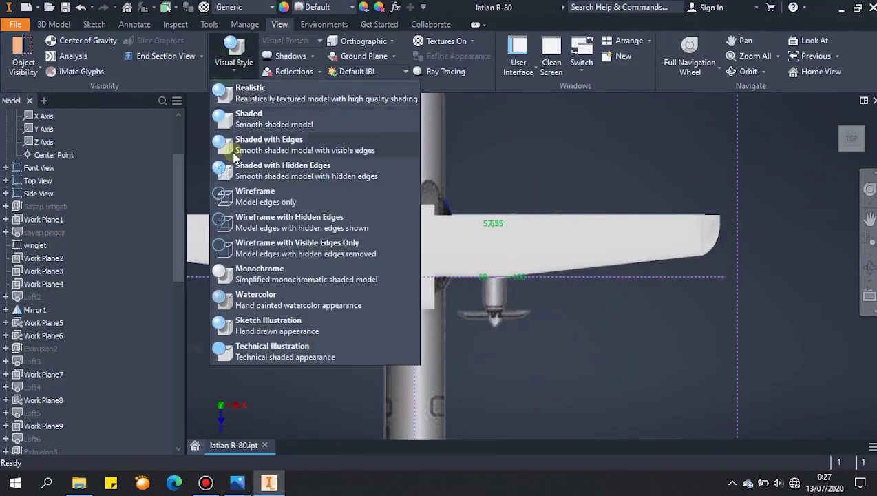
pyautogui.click(245, 248)
pyautogui.click(234, 63)
pyautogui.click(247, 221)
pyautogui.click(236, 59)
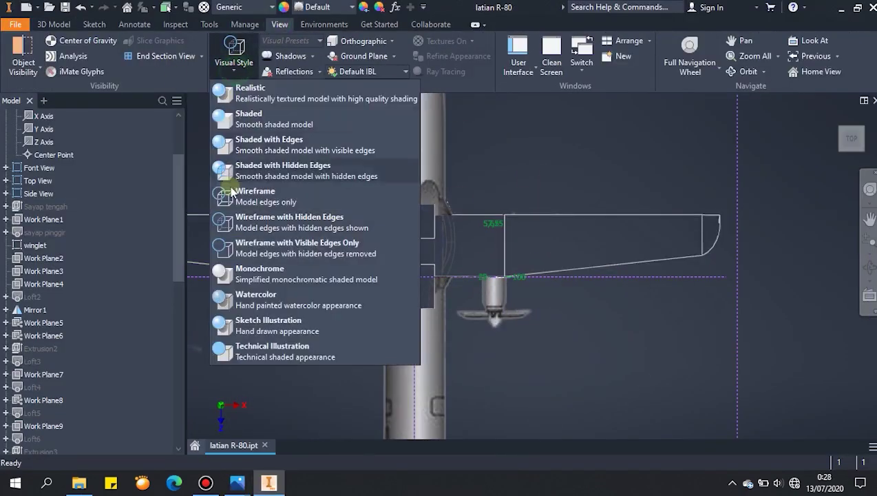
pyautogui.click(234, 195)
pyautogui.scroll(-3, 584, 310)
pyautogui.moveTo(528, 298); pyautogui.dragTo(624, 371, button='middle')
# Sketch on the XZ Plane a short vertical line across the leading edge beside the fuselage and a horizontal line to the wing's taper break
pyautogui.click(54, 25)
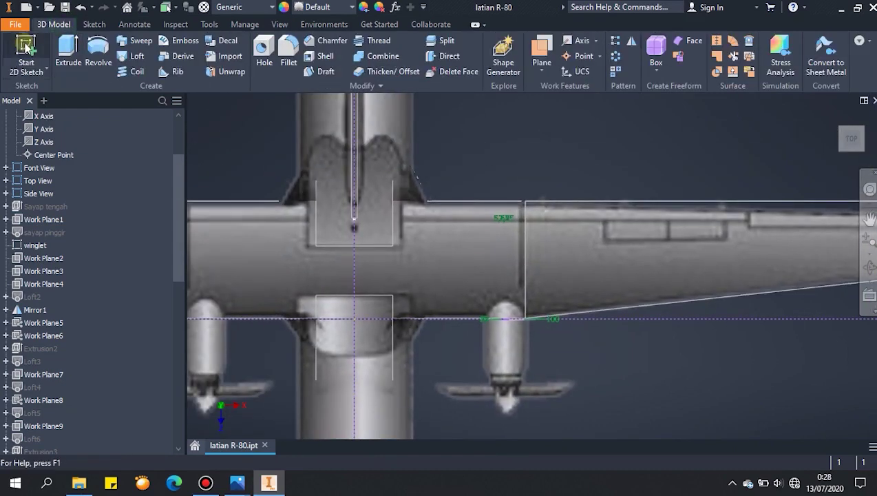
pyautogui.click(26, 62)
pyautogui.click(48, 129)
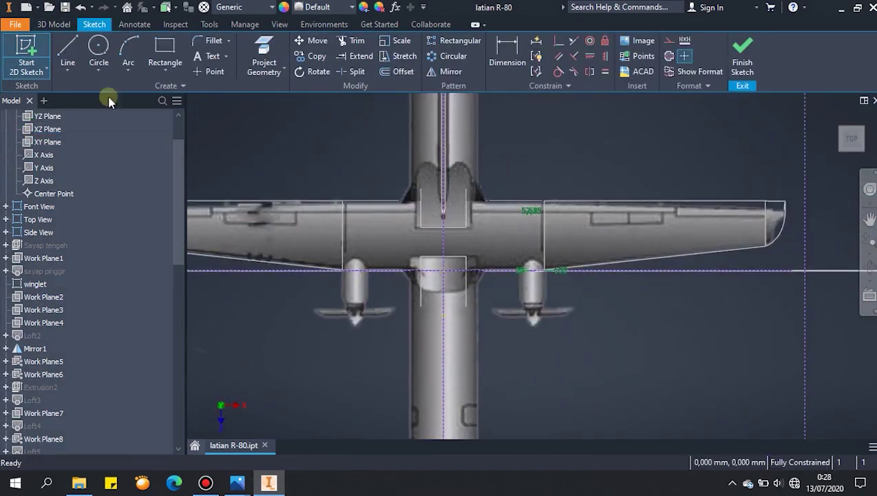
pyautogui.click(68, 54)
pyautogui.scroll(-4, 487, 293)
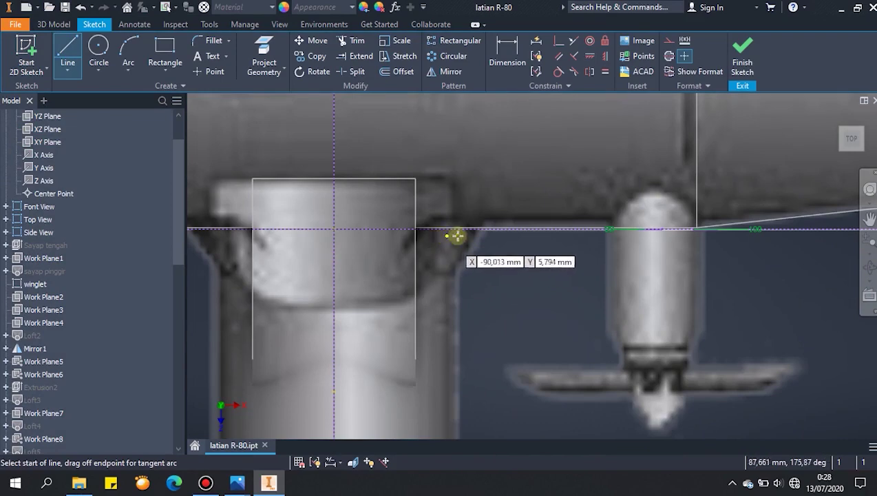
pyautogui.click(462, 240)
pyautogui.click(462, 201)
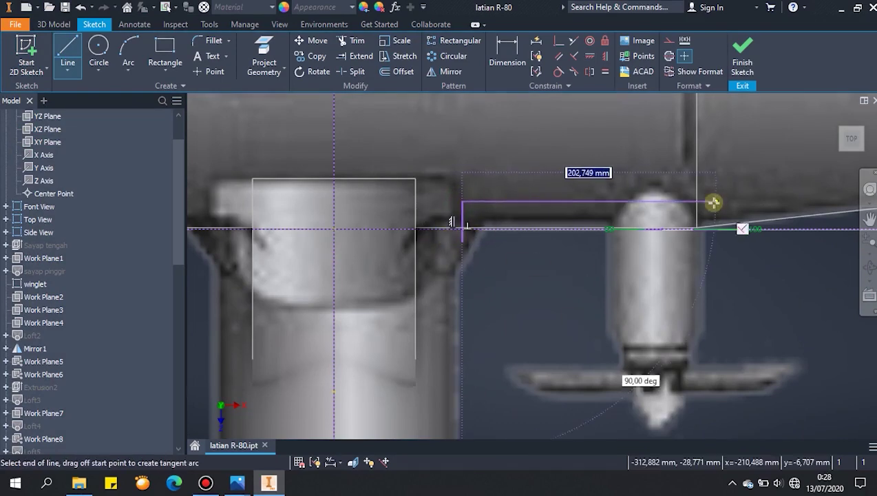
pyautogui.click(697, 200)
# Continue with a line parallel to the tapered leading edge to the wing tip joint, add a short vertical end line, and finish the sketch
pyautogui.scroll(4, 712, 193)
pyautogui.scroll(-5, 726, 210)
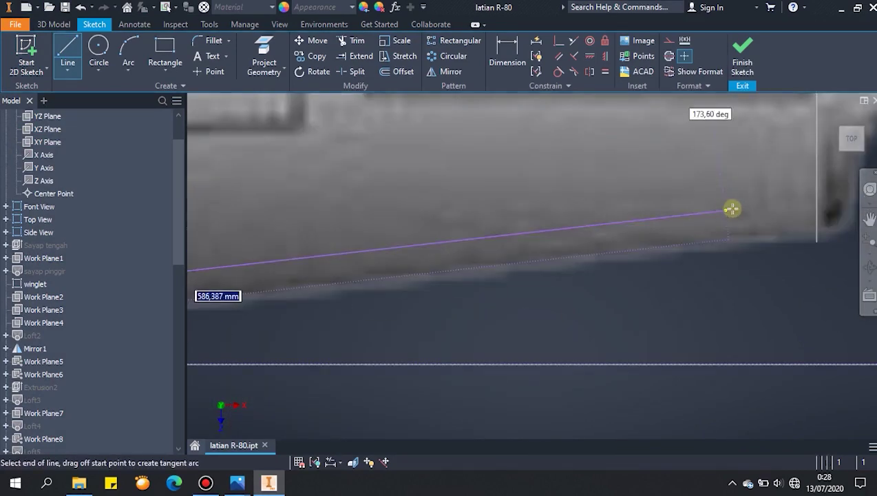
pyautogui.scroll(2, 794, 212)
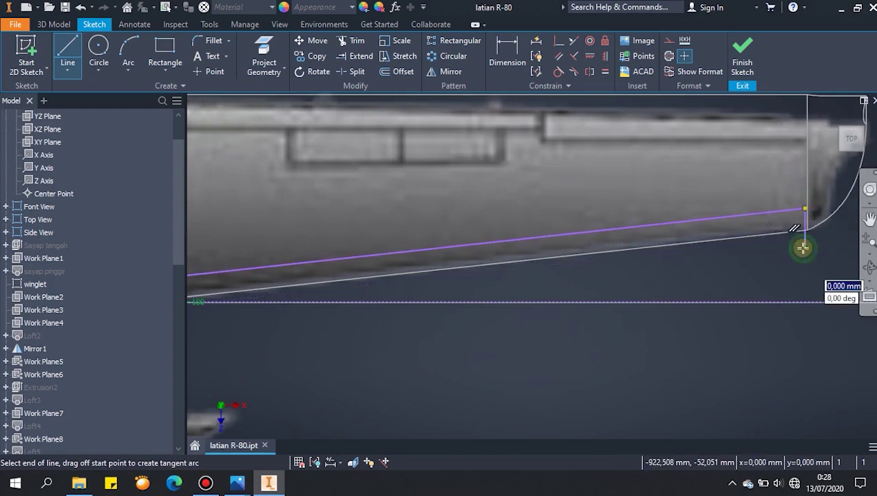
pyautogui.scroll(5, 803, 248)
pyautogui.press('Escape')
pyautogui.click(740, 56)
pyautogui.keyDown('shift'); pyautogui.moveTo(626, 246); pyautogui.dragTo(578, 269, button='middle'); pyautogui.keyUp('shift')
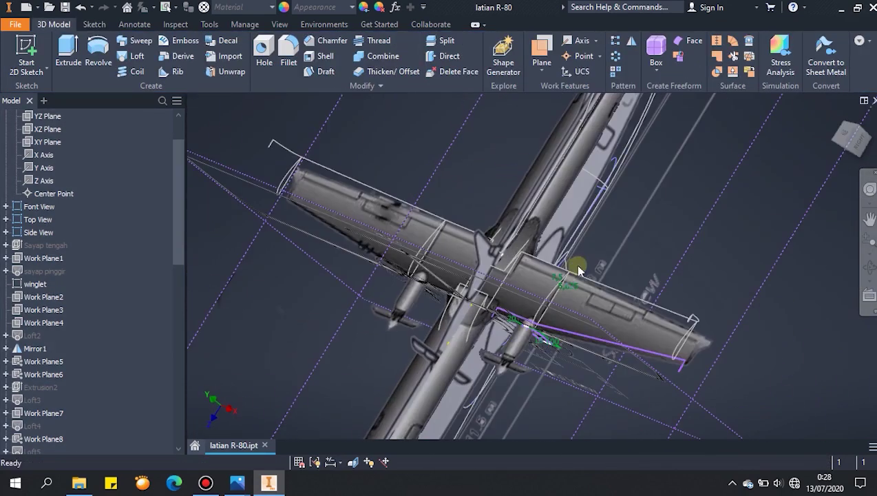
# Split two faces of one wing half along the sketched leading-edge lines, using face splitting instead of solid splitting
pyautogui.scroll(-3, 580, 271)
pyautogui.click(442, 42)
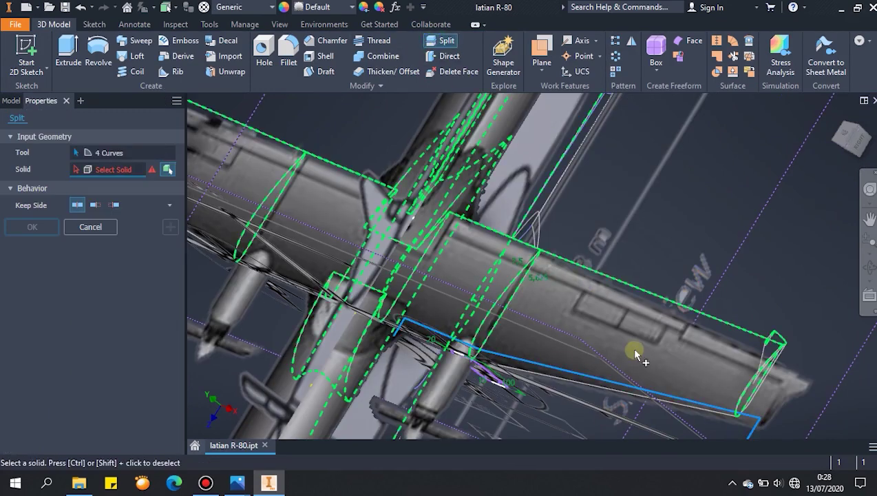
pyautogui.click(167, 169)
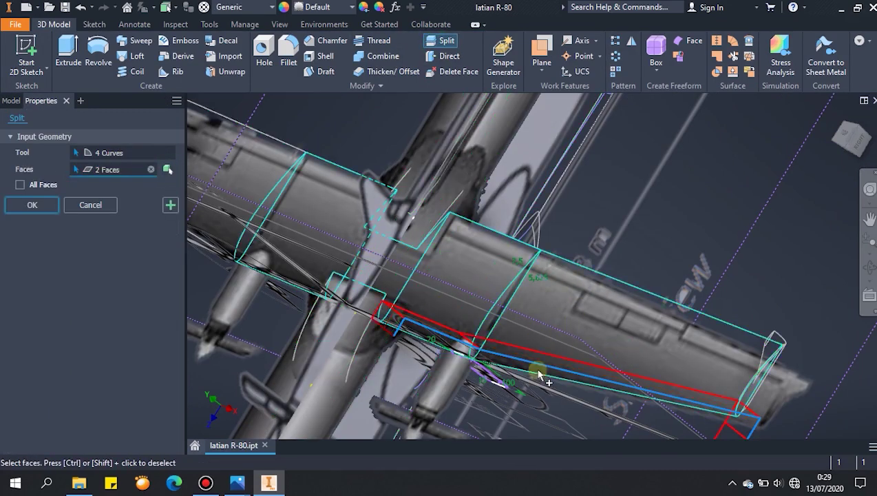
pyautogui.scroll(-3, 482, 345)
pyautogui.click(31, 205)
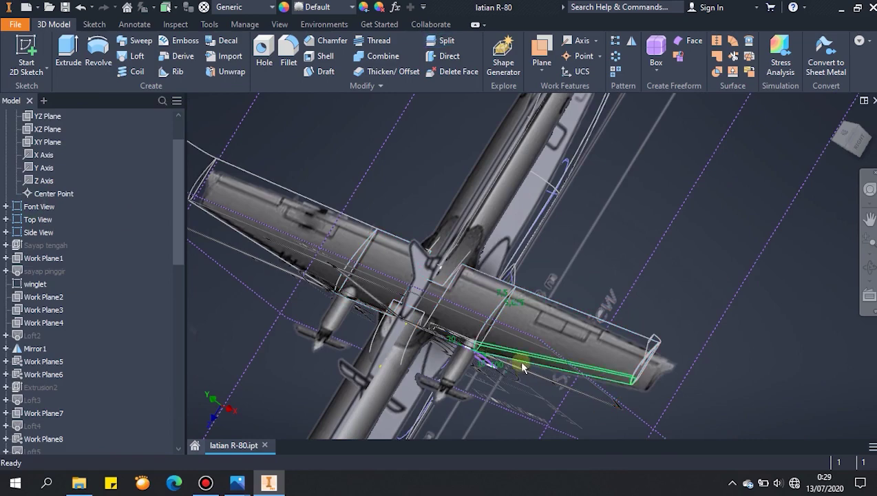
# Start a feature mirror, cancel it and undo the one-sided wing split
pyautogui.scroll(3, 537, 372)
pyautogui.click(631, 40)
pyautogui.scroll(-10, 76, 413)
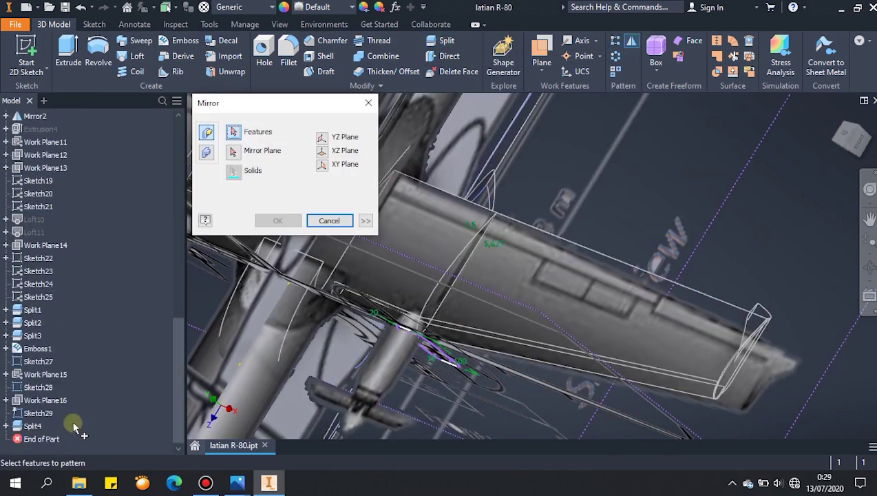
pyautogui.press('Escape')
pyautogui.scroll(-3, 577, 336)
pyautogui.hotkey('ctrl', 'z')
# Edit the leading-edge sketch by drawing a vertical line on the fuselage centreline and mirroring the leading-edge lines across it
pyautogui.doubleClick(32, 427)
pyautogui.click(68, 48)
pyautogui.click(333, 284)
pyautogui.press('Escape')
pyautogui.click(446, 72)
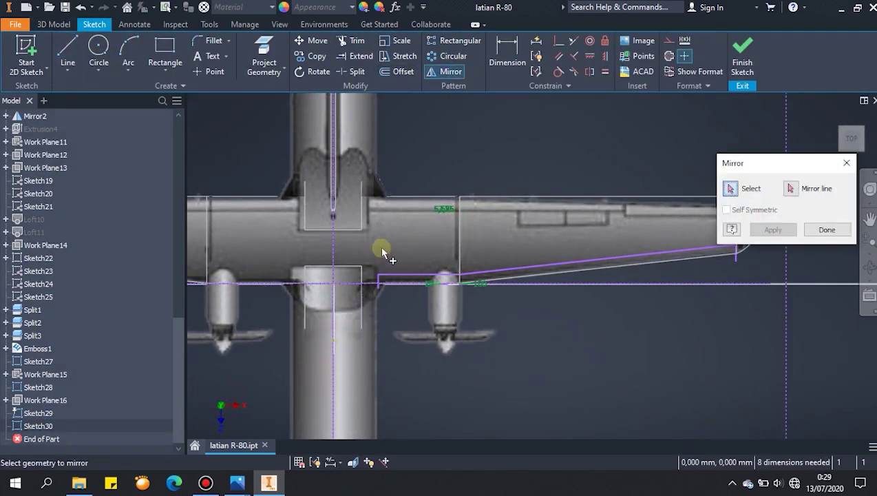
pyautogui.scroll(-3, 380, 246)
pyautogui.moveTo(378, 201); pyautogui.dragTo(650, 320)
pyautogui.click(791, 188)
pyautogui.press('Escape')
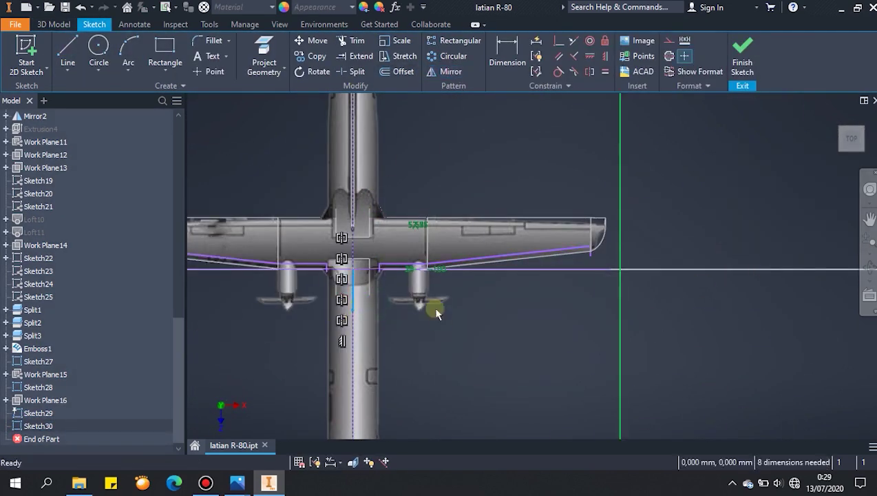
pyautogui.click(740, 65)
# Join the inner ends of the two leading-edge outlines with a line across the fuselage and finish the sketch
pyautogui.click(446, 41)
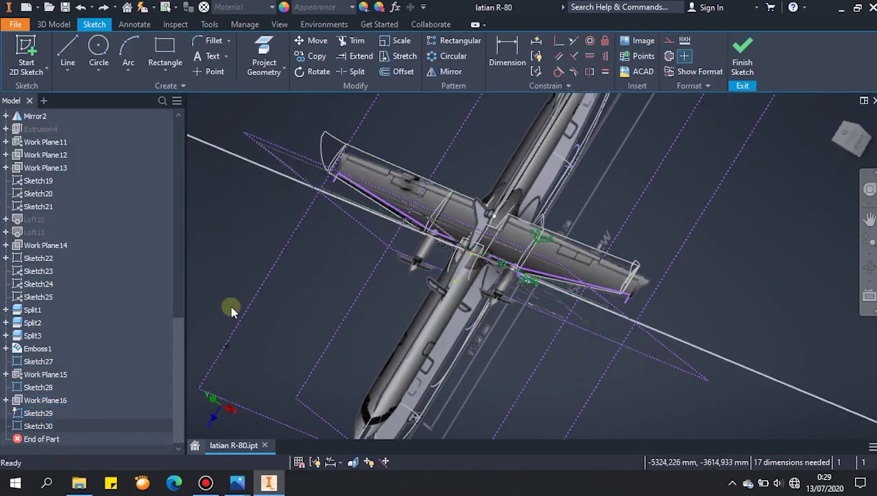
pyautogui.press('l')
pyautogui.scroll(3, 617, 270)
pyautogui.click(607, 256)
pyautogui.click(490, 208)
pyautogui.click(743, 51)
# Split the faces of both wing halves along the mirrored nine-curve leading-edge outline
pyautogui.click(449, 45)
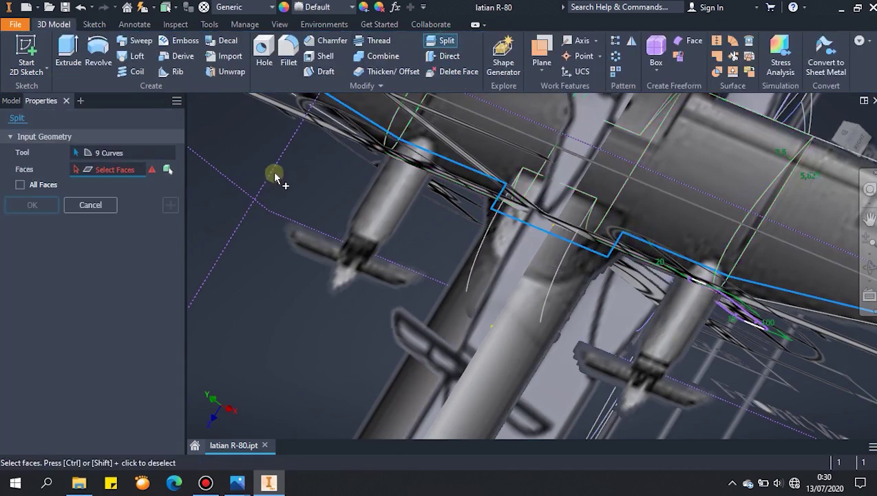
pyautogui.click(778, 244)
pyautogui.click(685, 208)
pyautogui.scroll(-4, 550, 185)
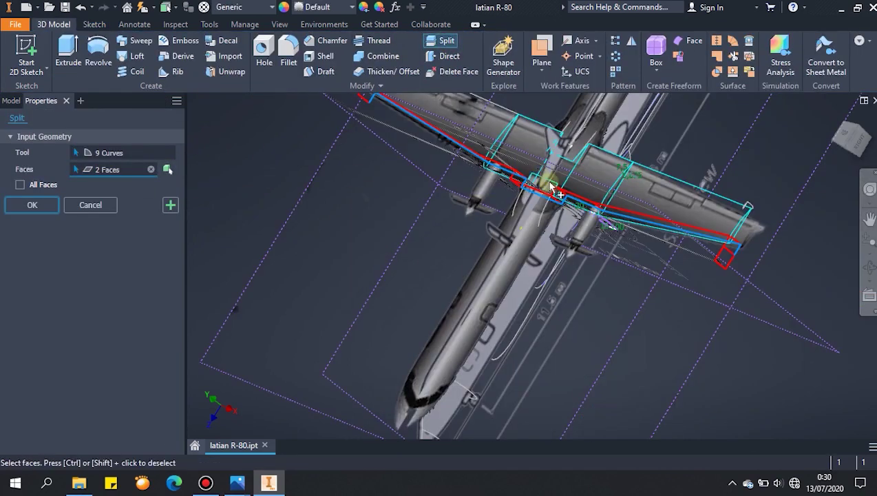
pyautogui.moveTo(466, 113); pyautogui.dragTo(602, 253, button='middle')
pyautogui.click(27, 209)
# Sketch on the XZ Plane a short vertical line beside the fin, a line parallel to one tailplane half's leading edge, and a vertical line outside its tip
pyautogui.scroll(-3, 498, 302)
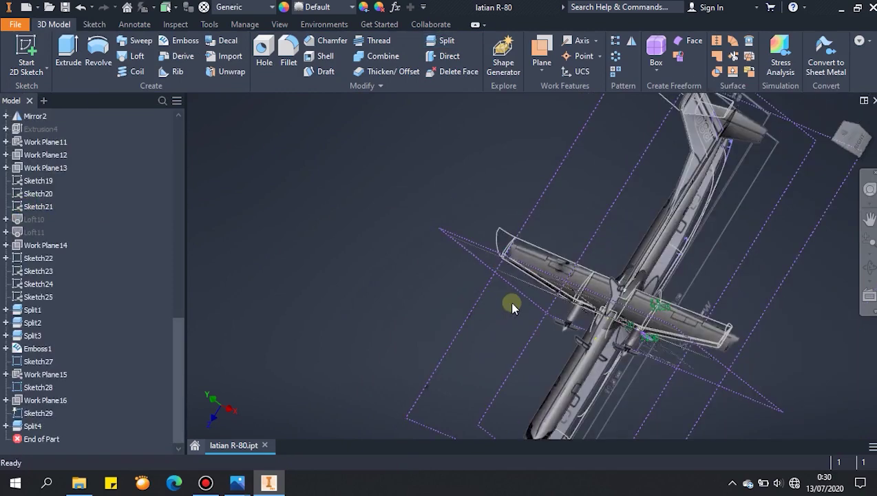
pyautogui.scroll(6, 587, 279)
pyautogui.scroll(-2, 583, 293)
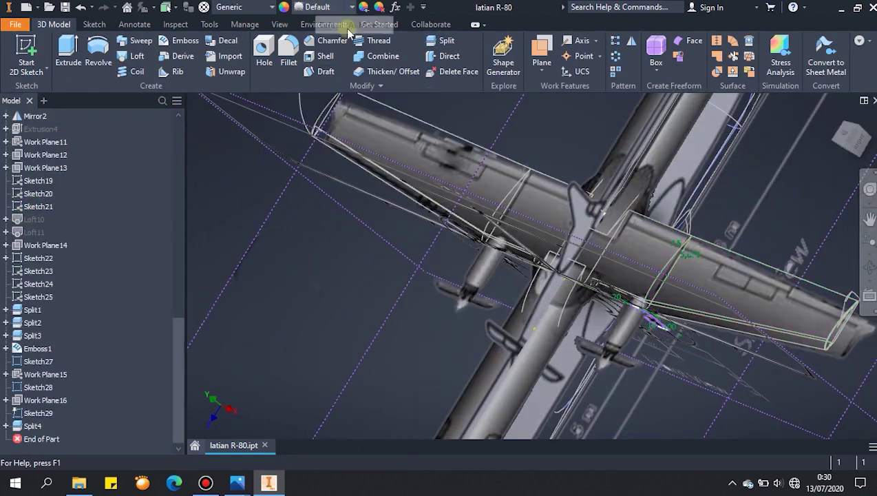
pyautogui.scroll(12, 27, 196)
pyautogui.scroll(-6, 318, 235)
pyautogui.keyDown('shift'); pyautogui.moveTo(500, 237); pyautogui.dragTo(524, 254, button='middle'); pyautogui.keyUp('shift')
pyautogui.click(854, 140)
pyautogui.scroll(4, 572, 294)
pyautogui.moveTo(566, 289)
pyautogui.mouseDown(button='middle')
pyautogui.moveTo(560, 283)
pyautogui.moveTo(539, 312)
pyautogui.mouseUp(button='middle')
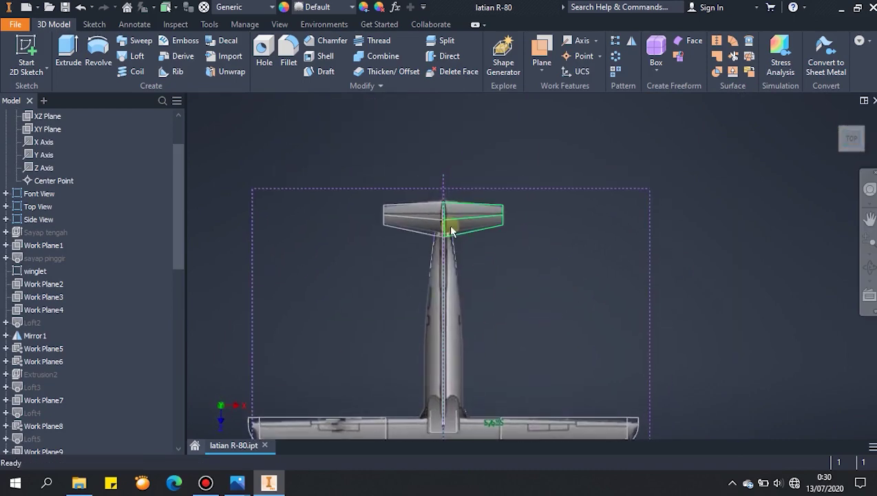
pyautogui.click(27, 67)
pyautogui.click(47, 116)
pyautogui.moveTo(572, 255); pyautogui.dragTo(545, 427, button='middle')
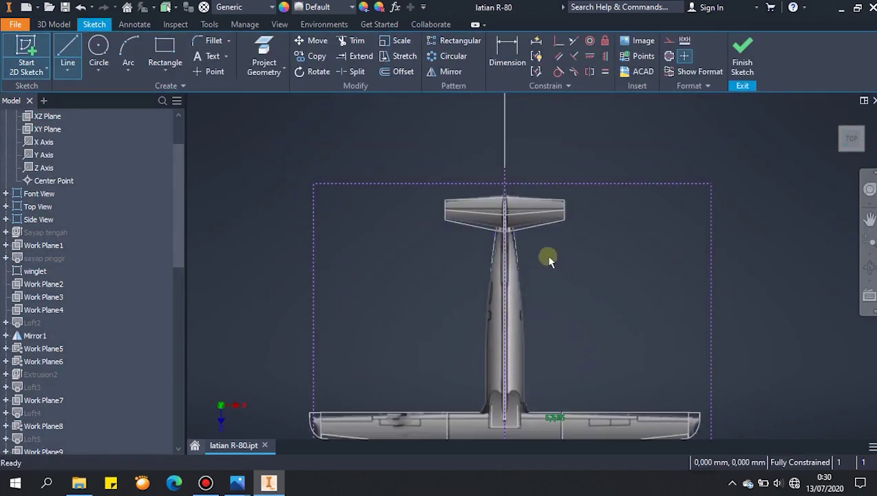
pyautogui.scroll(6, 503, 193)
pyautogui.click(65, 49)
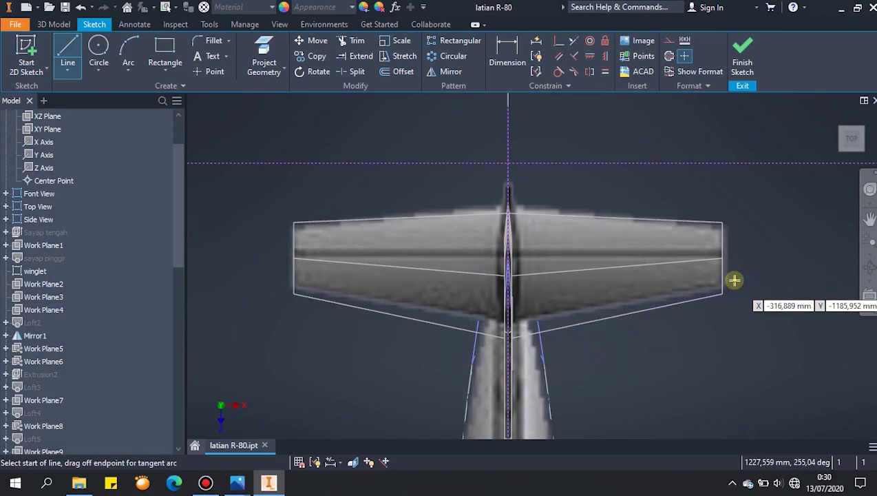
pyautogui.click(737, 279)
pyautogui.click(521, 325)
pyautogui.click(736, 278)
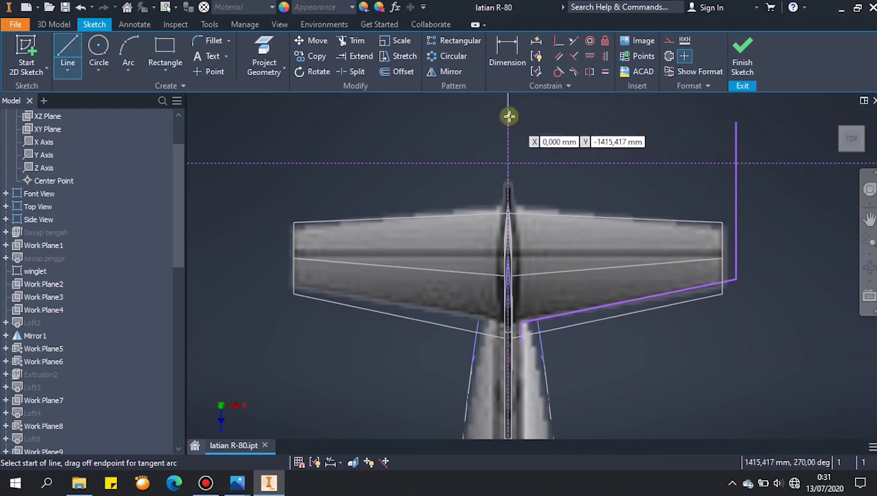
pyautogui.press('Escape')
# Mirror the tailplane's angled leading-edge line and outer vertical line across the fuselage centreline
pyautogui.click(447, 71)
pyautogui.click(736, 264)
pyautogui.click(688, 290)
pyautogui.click(792, 189)
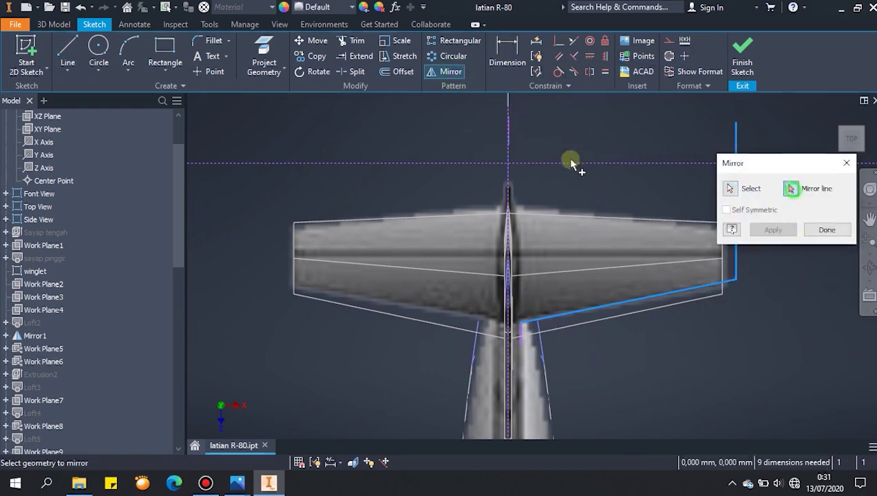
pyautogui.click(782, 231)
pyautogui.click(827, 230)
# Join the rear ends of the two outer vertical lines with a horizontal line behind the tail and finish the sketch
pyautogui.moveTo(577, 112); pyautogui.dragTo(398, 147)
pyautogui.press('l')
pyautogui.click(736, 122)
pyautogui.click(281, 122)
pyautogui.press('Escape')
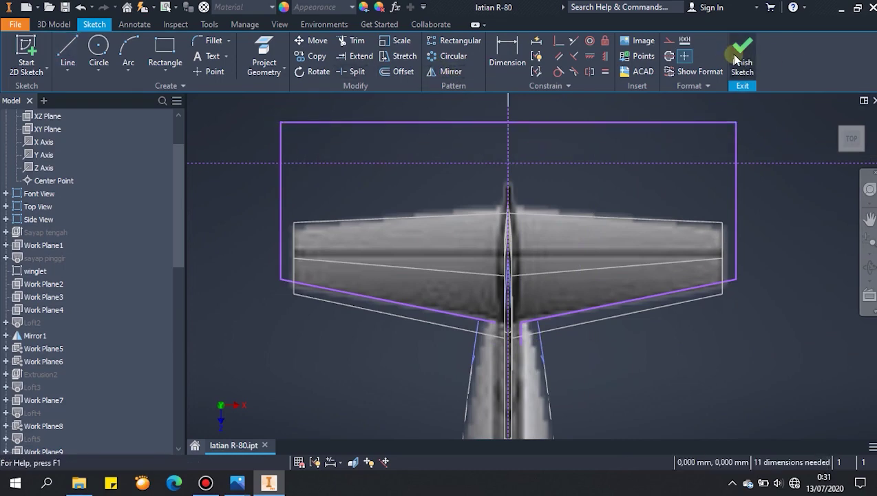
pyautogui.click(740, 58)
# Reopen the tailplane sketch, add the missing short vertical line at the mirrored inner end beside the fin, and finish the sketch
pyautogui.scroll(-3, 314, 262)
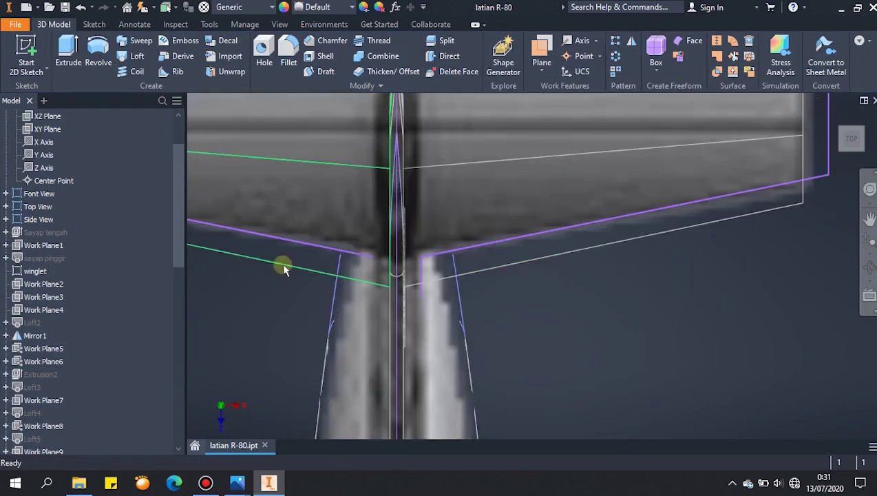
pyautogui.scroll(-12, 102, 373)
pyautogui.doubleClick(22, 427)
pyautogui.scroll(8, 640, 207)
pyautogui.scroll(-6, 626, 165)
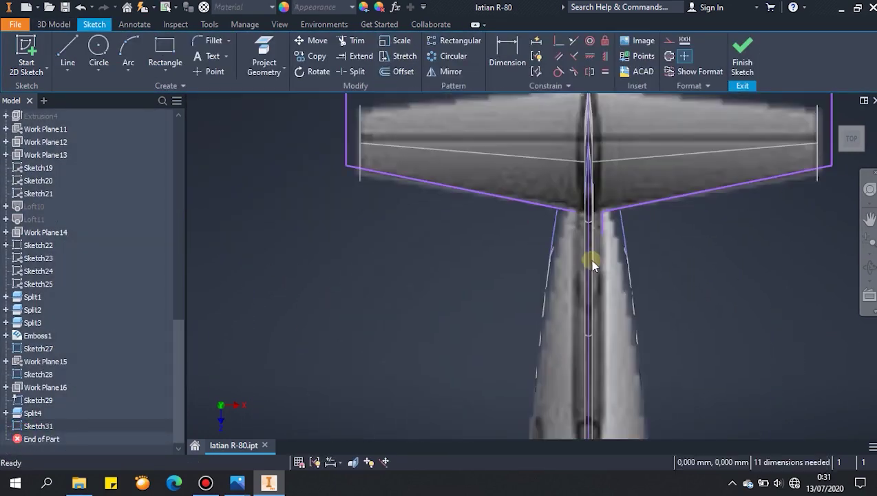
pyautogui.press('l')
pyautogui.scroll(-5, 587, 219)
pyautogui.click(549, 178)
pyautogui.click(549, 260)
pyautogui.press('Escape')
pyautogui.scroll(6, 544, 248)
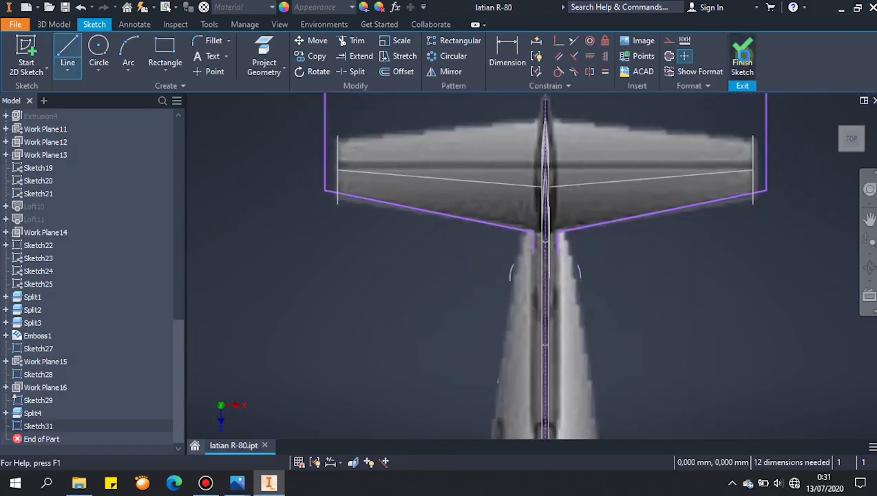
pyautogui.click(742, 57)
# Split the faces of both tailplane halves along the seven-curve leading-edge outline
pyautogui.click(447, 40)
pyautogui.click(536, 235)
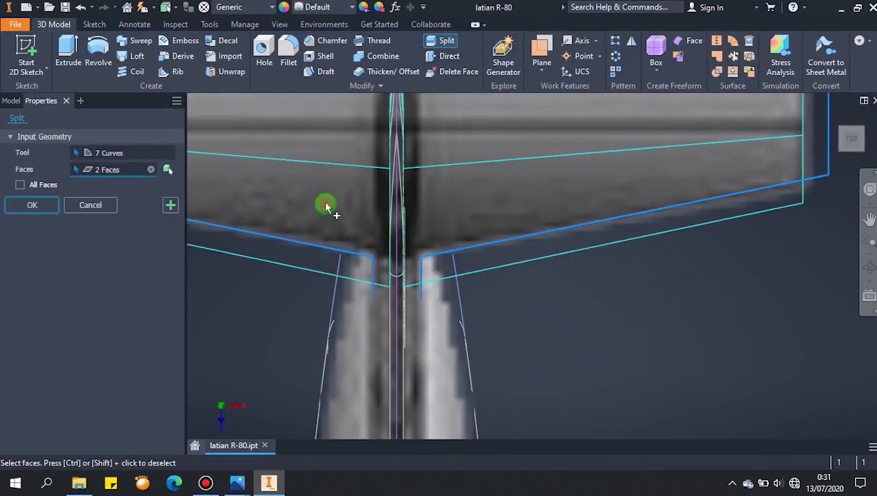
pyautogui.click(31, 205)
# Start a sketch on the YZ Plane facing the aircraft's side and hide the reference view images
pyautogui.scroll(8, 585, 254)
pyautogui.keyDown('shift'); pyautogui.moveTo(585, 266); pyautogui.dragTo(613, 271, button='middle'); pyautogui.keyUp('shift')
pyautogui.click(854, 147)
pyautogui.scroll(3, 511, 292)
pyautogui.scroll(-4, 549, 277)
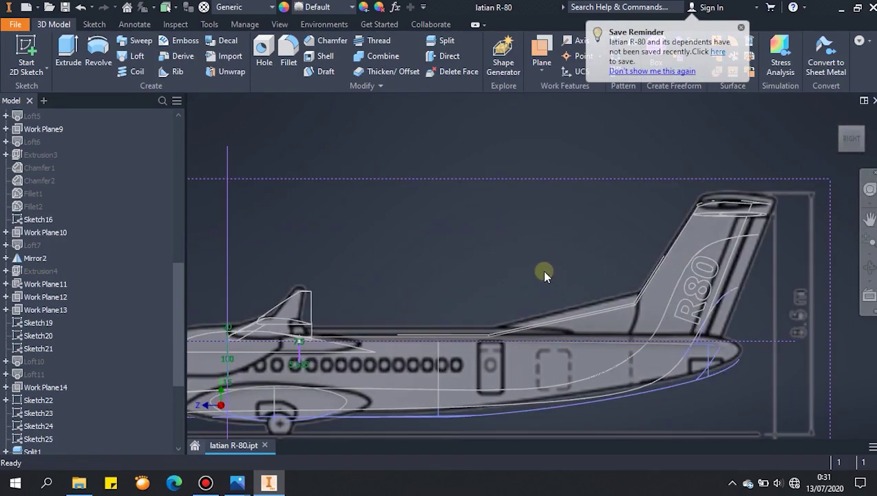
pyautogui.scroll(10, 64, 159)
pyautogui.click(49, 170)
pyautogui.press('s')
pyautogui.press('l')
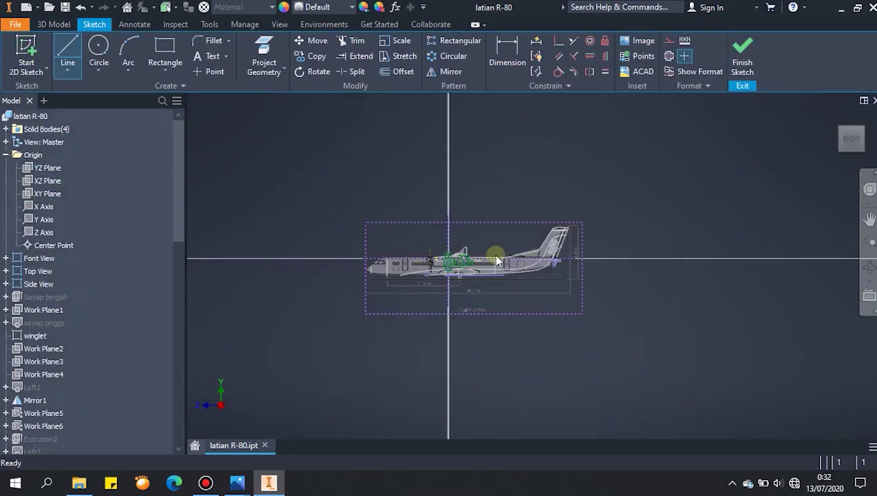
pyautogui.rightClick(25, 256)
pyautogui.click(43, 306)
# Draw a short horizontal line across the fin's leading edge near its tip, continue parallel to the fin and dorsal edges to the fuselage, and finish the sketch
pyautogui.scroll(-8, 572, 258)
pyautogui.moveTo(644, 237); pyautogui.dragTo(797, 363, button='middle')
pyautogui.press('l')
pyautogui.click(624, 204)
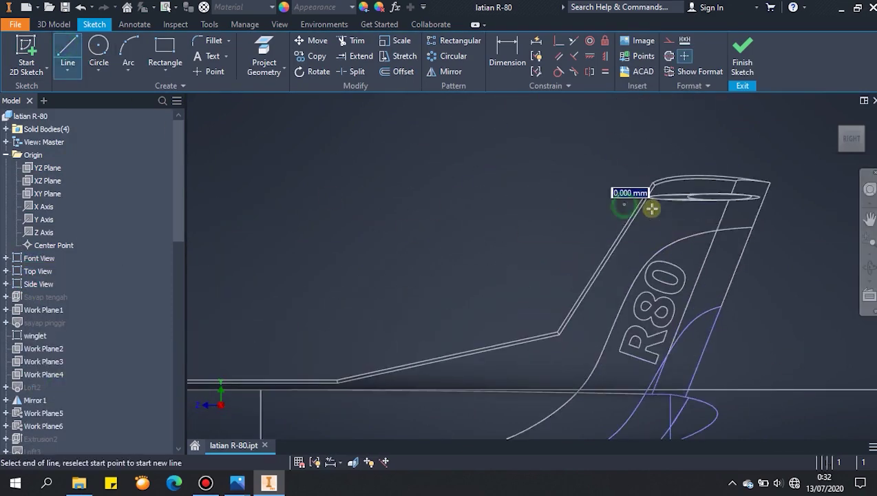
pyautogui.scroll(-3, 652, 207)
pyautogui.click(652, 204)
pyautogui.scroll(3, 506, 420)
pyautogui.moveTo(506, 420); pyautogui.dragTo(582, 314, button='middle')
pyautogui.click(576, 317)
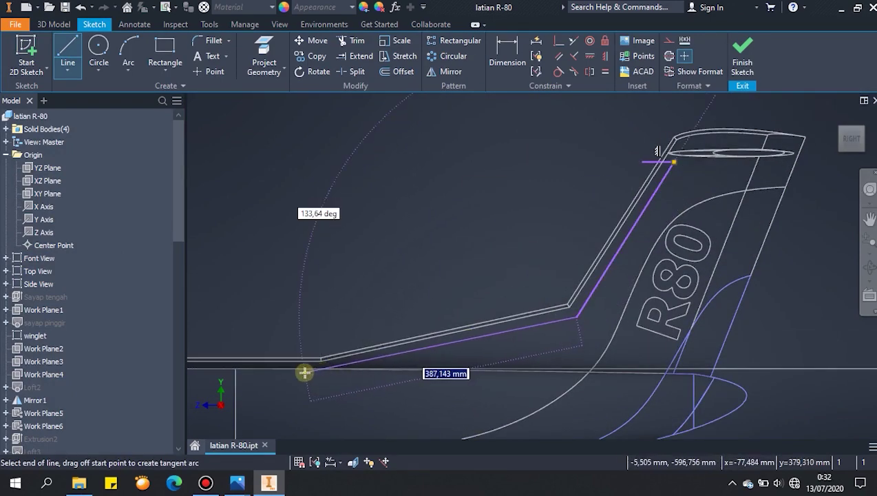
pyautogui.click(304, 373)
pyautogui.rightClick(364, 283)
pyautogui.click(409, 280)
pyautogui.click(743, 58)
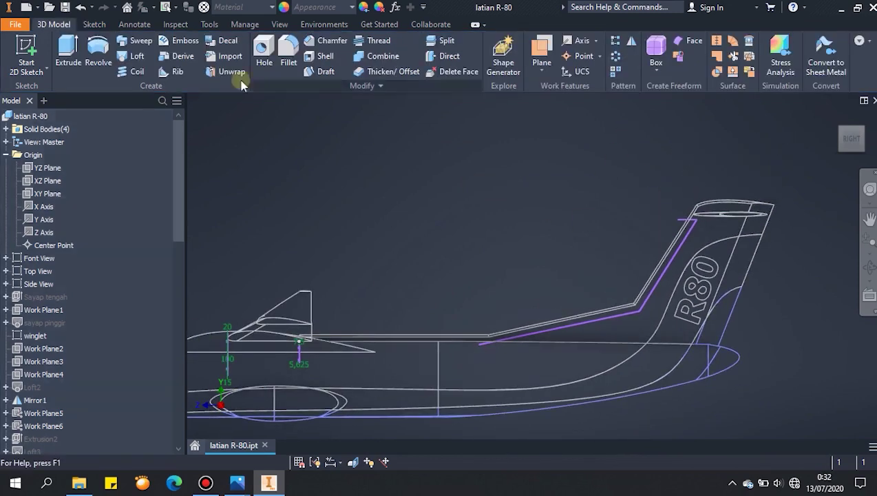
# Split the fin's side faces along the three sketched leading-edge curves
pyautogui.click(444, 43)
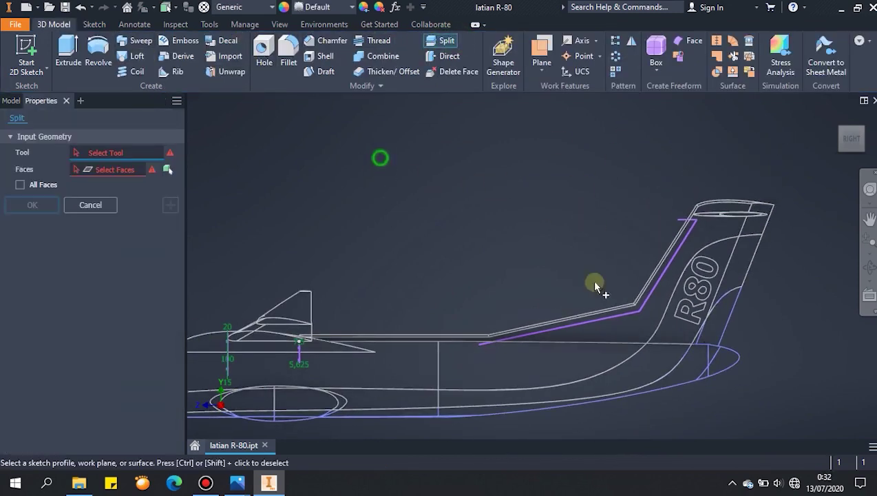
pyautogui.click(687, 244)
pyautogui.keyDown('shift'); pyautogui.moveTo(630, 196); pyautogui.dragTo(628, 288, button='middle'); pyautogui.keyUp('shift')
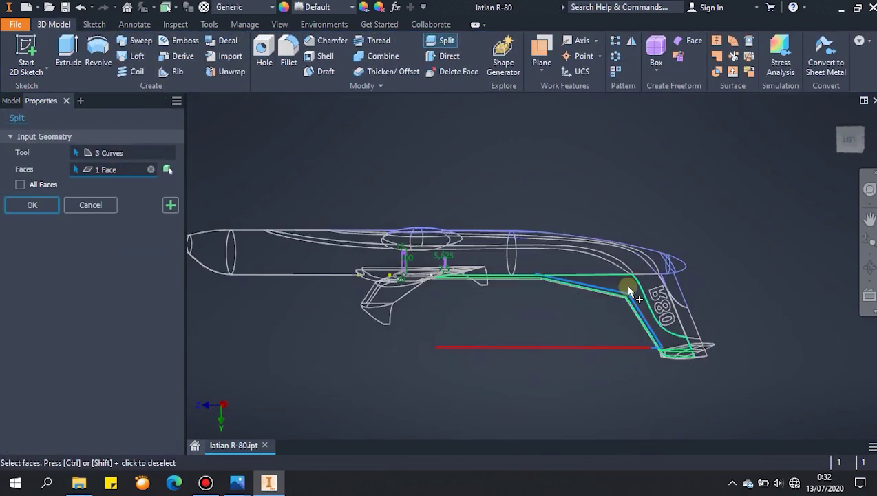
pyautogui.click(15, 209)
# Change the model's visual style from wireframe to a shaded display
pyautogui.scroll(-5, 467, 328)
pyautogui.keyDown('shift'); pyautogui.moveTo(467, 328); pyautogui.dragTo(405, 124, button='middle'); pyautogui.keyUp('shift')
pyautogui.click(279, 24)
pyautogui.click(236, 60)
pyautogui.click(257, 100)
# Adjust the appearance of the tailplane's leading-edge strip to grey with RGB 112, 112, 112, then leave the appearance tool
pyautogui.scroll(5, 506, 344)
pyautogui.keyDown('shift'); pyautogui.moveTo(514, 282); pyautogui.dragTo(503, 357, button='middle'); pyautogui.keyUp('shift')
pyautogui.click(373, 85)
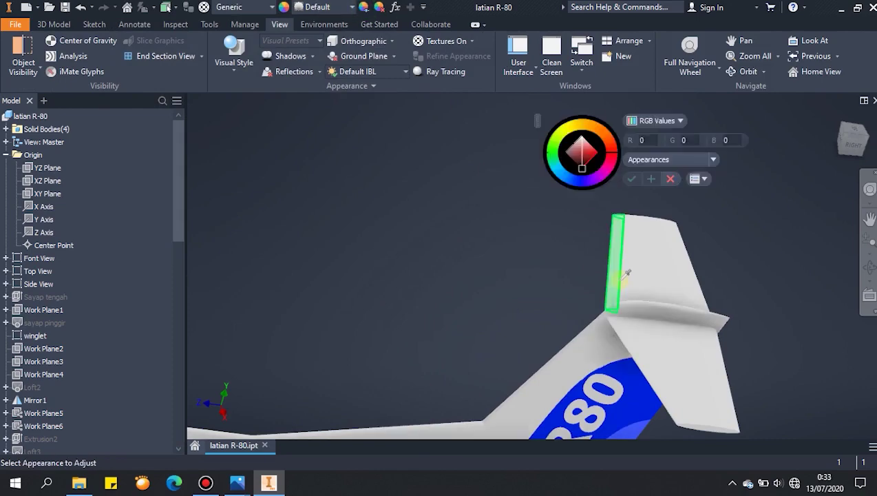
pyautogui.click(618, 262)
pyautogui.moveTo(575, 146); pyautogui.dragTo(545, 162)
pyautogui.click(634, 180)
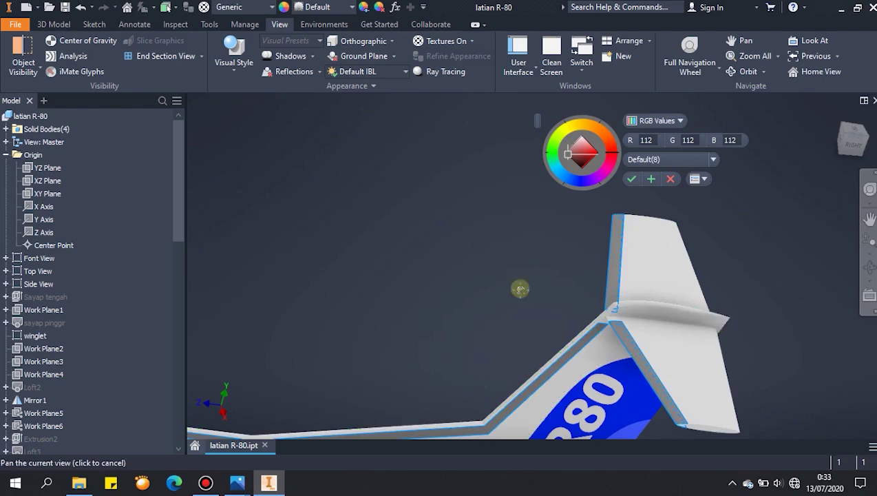
pyautogui.moveTo(496, 313); pyautogui.dragTo(659, 184, button='middle')
pyautogui.scroll(3, 562, 327)
pyautogui.scroll(-5, 472, 307)
pyautogui.press('Escape')
# Edit the fin's leading-edge split with two faces selected and confirm it
pyautogui.scroll(-15, 176, 358)
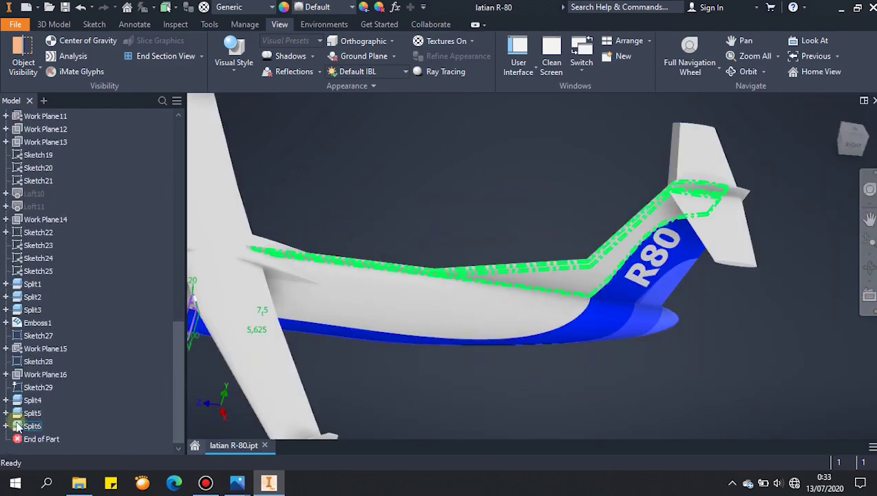
pyautogui.doubleClick(19, 427)
pyautogui.click(134, 176)
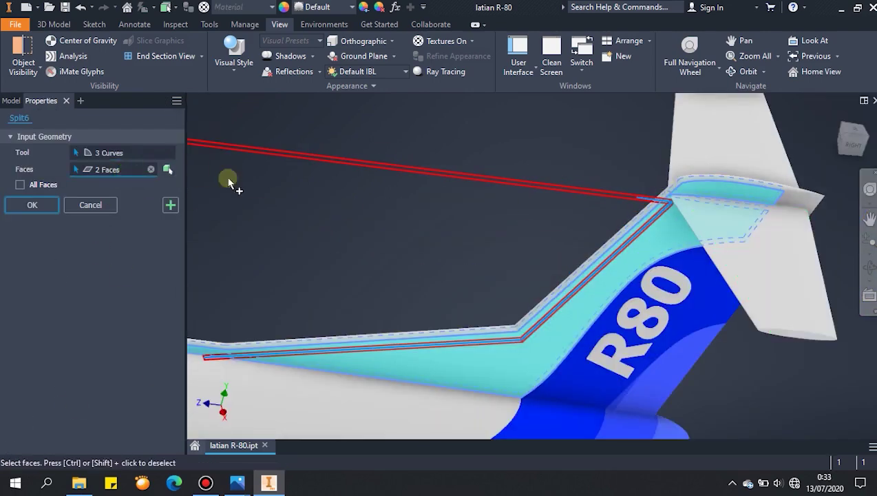
pyautogui.click(32, 206)
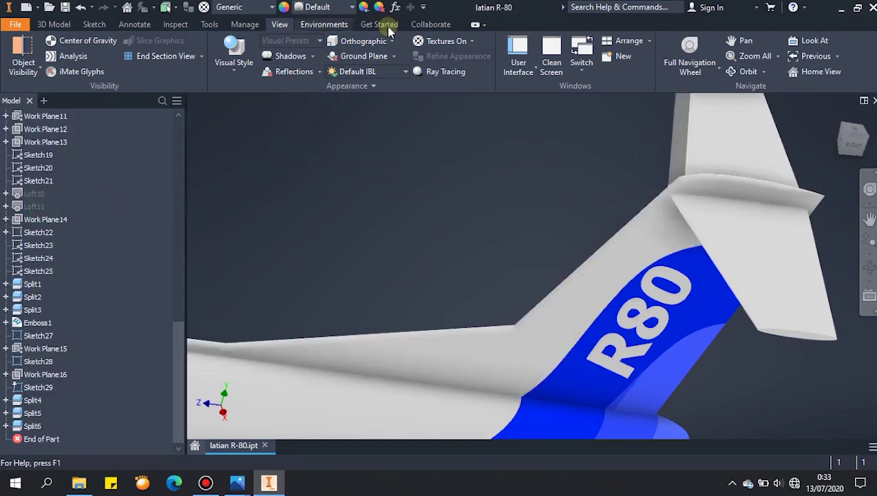
# Load the grey appearance with RGB 112, 112, 112 from the tailplane's leading-edge strip and apply it to the fin's sloping leading-edge strip
pyautogui.click(364, 8)
pyautogui.scroll(-3, 413, 265)
pyautogui.moveTo(446, 258); pyautogui.dragTo(339, 290, button='middle')
pyautogui.click(455, 245)
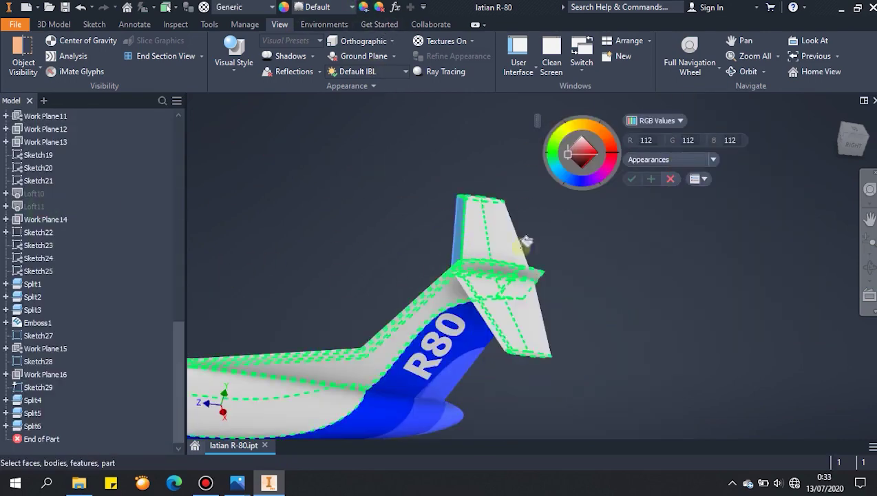
pyautogui.click(477, 301)
pyautogui.scroll(4, 424, 303)
pyautogui.scroll(-3, 442, 282)
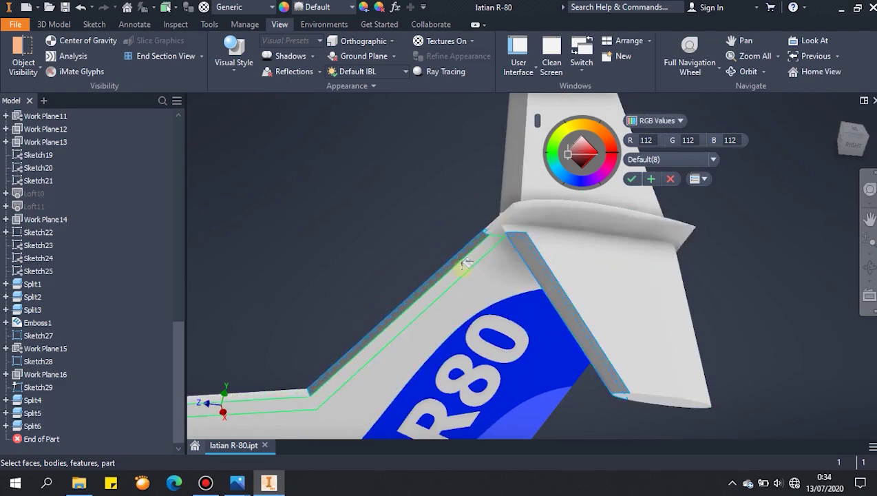
# Extend the same grey to the two strips along the fin's forward dorsal extension and confirm the appearance change
pyautogui.click(282, 394)
pyautogui.scroll(-4, 286, 351)
pyautogui.moveTo(220, 338); pyautogui.dragTo(505, 279, button='middle')
pyautogui.scroll(6, 471, 313)
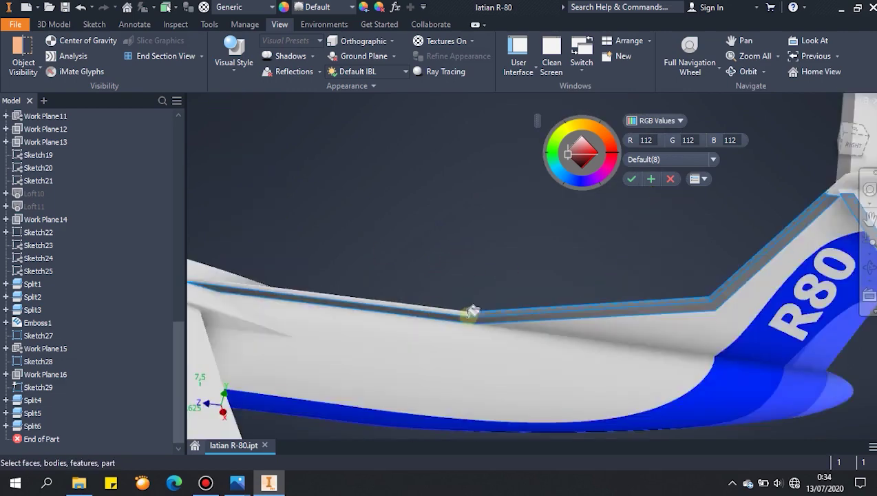
pyautogui.click(431, 299)
pyautogui.scroll(-7, 468, 281)
pyautogui.keyDown('shift'); pyautogui.moveTo(621, 258); pyautogui.dragTo(634, 294, button='middle'); pyautogui.keyUp('shift')
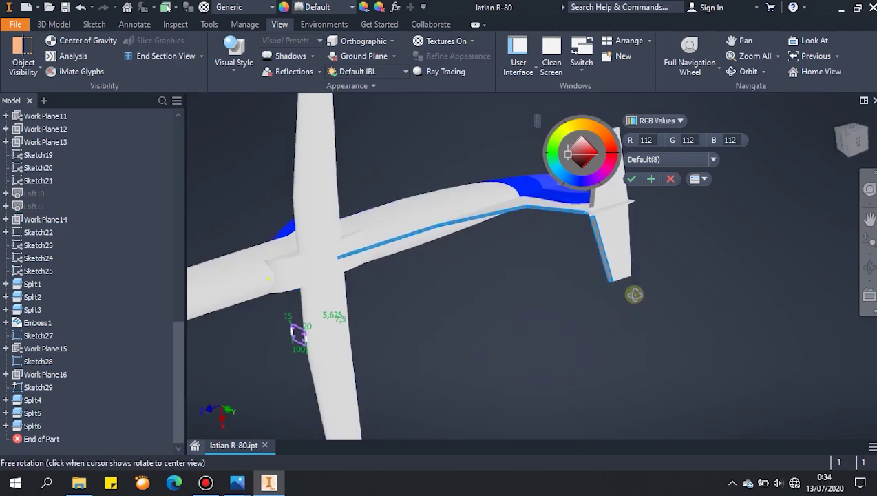
pyautogui.scroll(4, 575, 217)
pyautogui.scroll(-5, 362, 234)
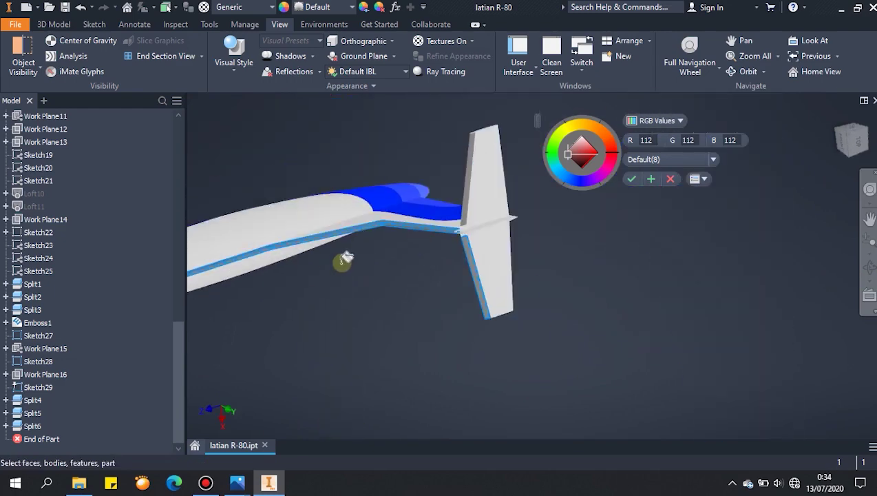
pyautogui.click(632, 181)
# Colour the leading-edge strips of both wings with the tailplane strip's grey, RGB 112, 112, 112
pyautogui.scroll(-5, 630, 182)
pyautogui.keyDown('shift'); pyautogui.moveTo(606, 182); pyautogui.dragTo(561, 184, button='middle'); pyautogui.keyUp('shift')
pyautogui.scroll(6, 485, 235)
pyautogui.scroll(-5, 487, 236)
pyautogui.keyDown('shift'); pyautogui.moveTo(492, 241); pyautogui.dragTo(517, 275, button='middle'); pyautogui.keyUp('shift')
pyautogui.moveTo(516, 276); pyautogui.dragTo(587, 346, button='middle')
pyautogui.click(364, 7)
pyautogui.click(664, 252)
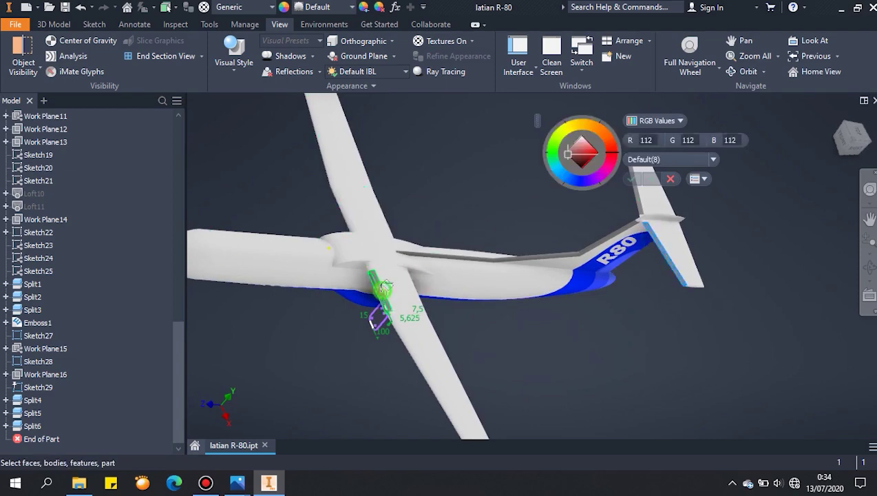
pyautogui.click(328, 171)
pyautogui.scroll(-5, 411, 277)
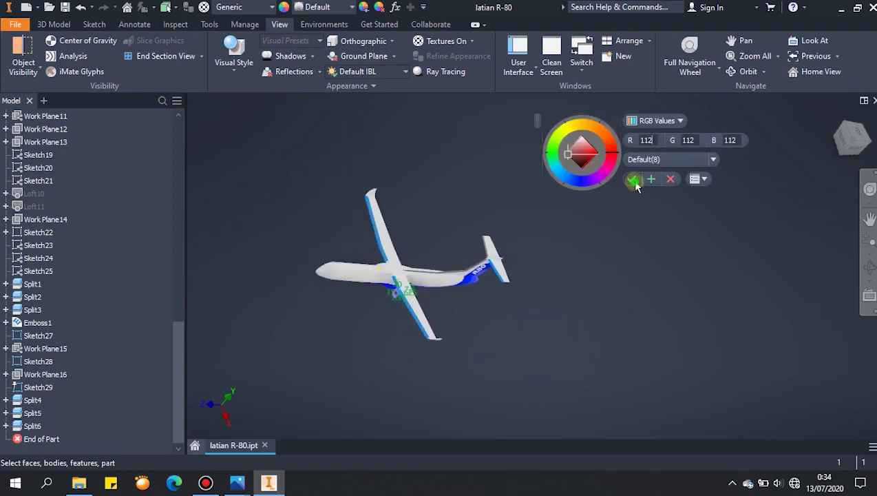
pyautogui.click(633, 182)
pyautogui.scroll(6, 434, 283)
pyautogui.keyDown('shift'); pyautogui.moveTo(450, 320); pyautogui.dragTo(420, 311, button='middle'); pyautogui.keyUp('shift')
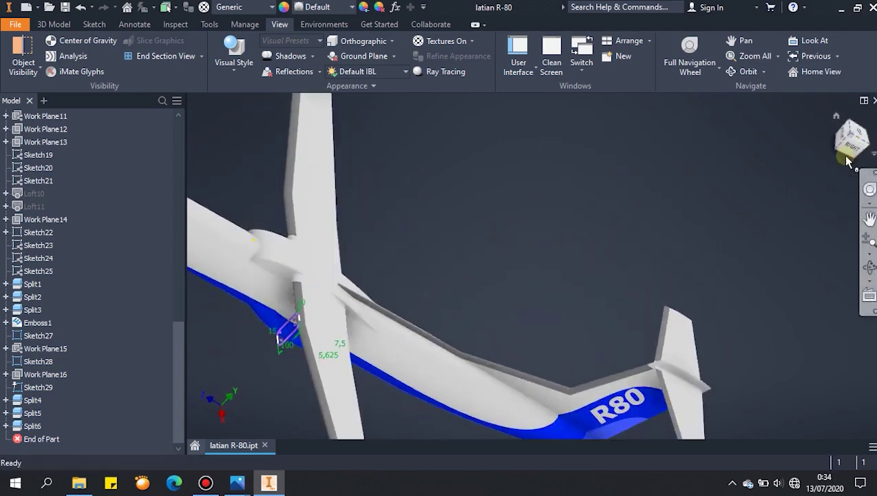
pyautogui.click(847, 160)
pyautogui.scroll(5, 536, 302)
pyautogui.keyDown('shift'); pyautogui.moveTo(537, 295); pyautogui.dragTo(539, 277, button='middle'); pyautogui.keyUp('shift')
pyautogui.scroll(-5, 548, 307)
pyautogui.keyDown('shift'); pyautogui.moveTo(467, 307); pyautogui.dragTo(464, 351, button='middle'); pyautogui.keyUp('shift')
pyautogui.click(64, 26)
pyautogui.click(137, 57)
pyautogui.click(506, 277)
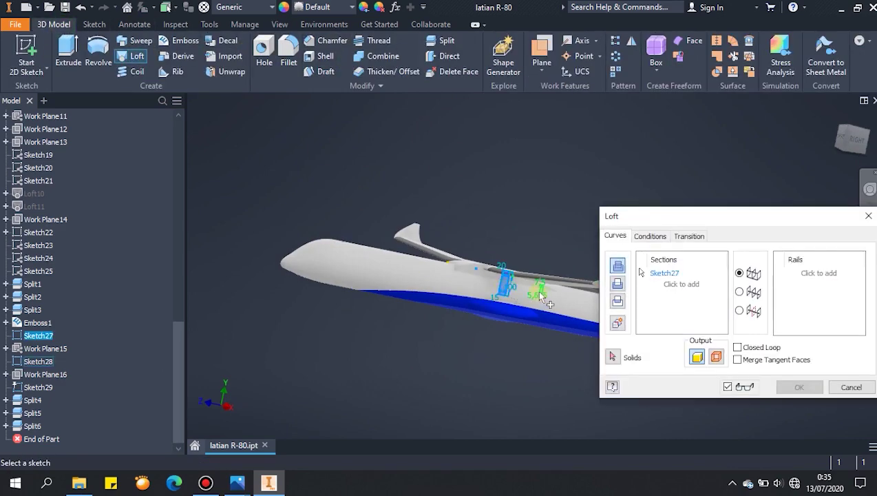
pyautogui.press('Escape')
# Open Sketch29, the leftover point sketch near the wing fairing, to check it, leave it and delete it from the part
pyautogui.keyDown('shift'); pyautogui.moveTo(511, 347); pyautogui.dragTo(500, 345, button='middle'); pyautogui.keyUp('shift')
pyautogui.scroll(3, 497, 368)
pyautogui.scroll(7, 29, 155)
pyautogui.scroll(-7, 27, 152)
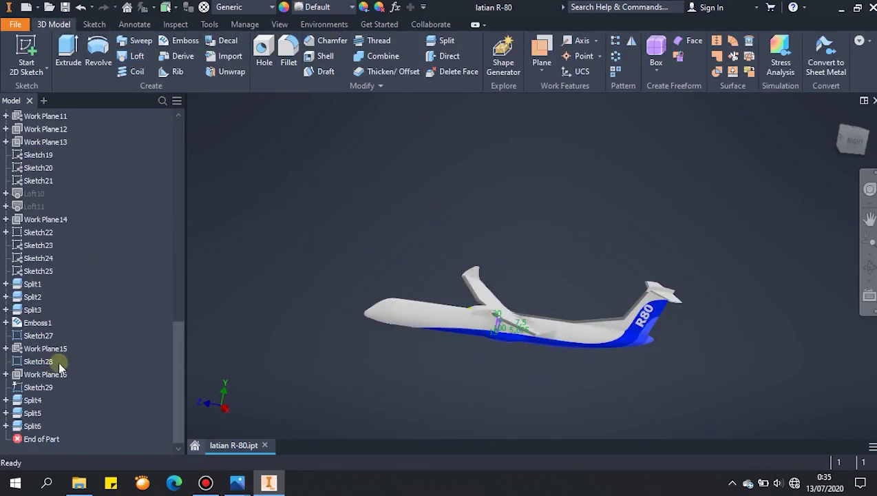
pyautogui.doubleClick(20, 386)
pyautogui.click(741, 52)
pyautogui.scroll(-4, 406, 348)
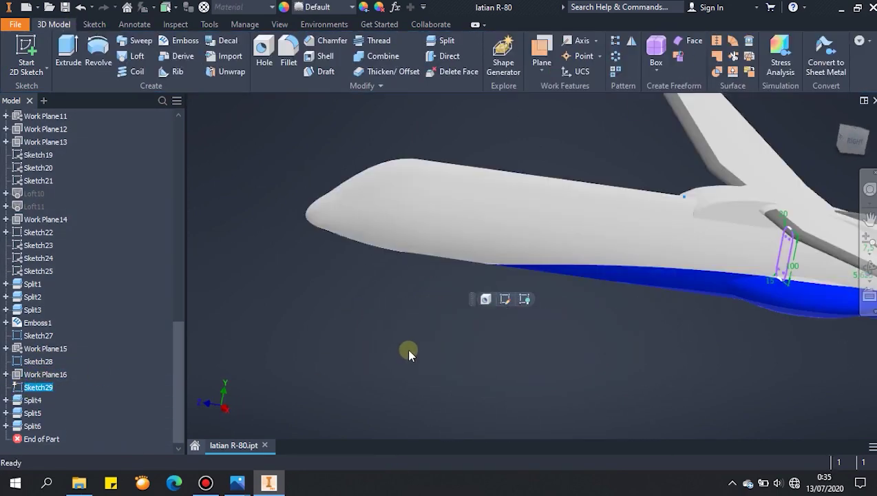
pyautogui.press('Delete')
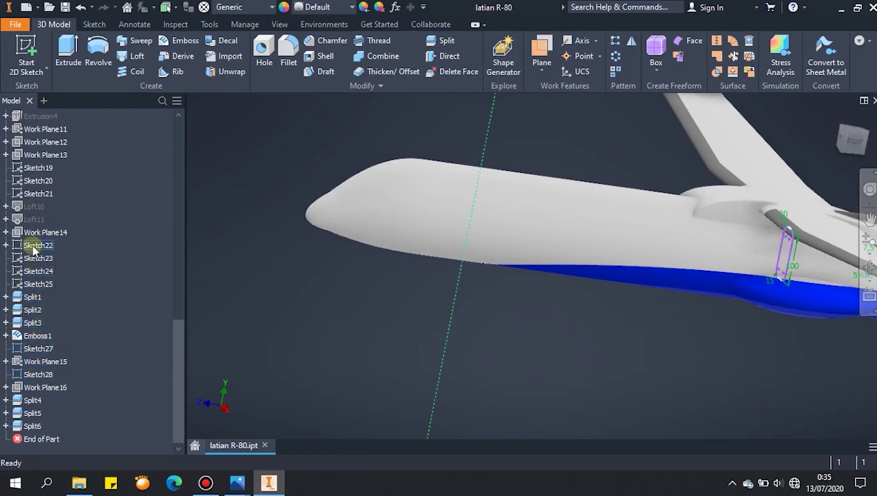
# Make Sketch22 with the aircraft reference image visible and view the model squarely from the right side
pyautogui.rightClick(22, 362)
pyautogui.click(68, 309)
pyautogui.scroll(6, 292, 336)
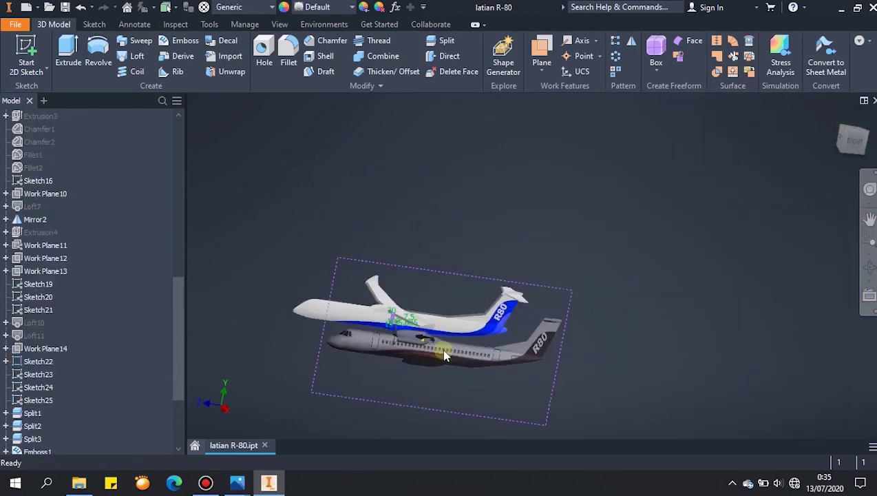
pyautogui.click(853, 142)
pyautogui.scroll(-3, 531, 372)
# Change the visual style to wireframe and face the model's left side with the front fuselage in view
pyautogui.click(281, 24)
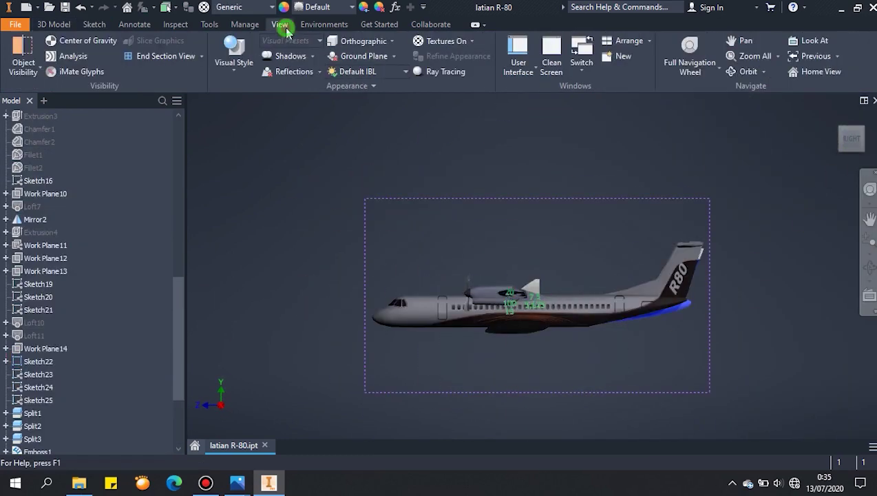
pyautogui.click(242, 64)
pyautogui.click(247, 205)
pyautogui.scroll(-3, 551, 345)
pyautogui.click(832, 142)
pyautogui.click(833, 142)
pyautogui.scroll(-5, 601, 341)
pyautogui.moveTo(595, 287); pyautogui.dragTo(551, 316, button='middle')
# Start a sketch on Work Plane14 and trace the front door of the reference image as a rectangle with 10 mm corner fillets
pyautogui.click(55, 25)
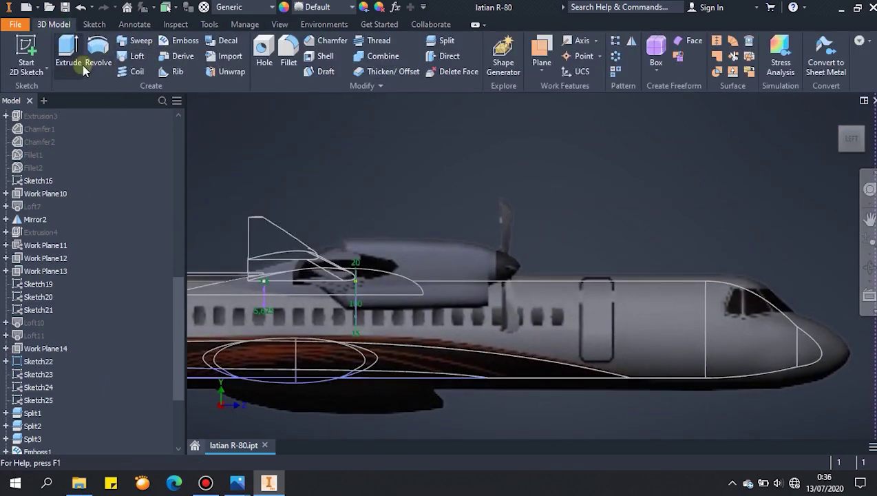
pyautogui.click(26, 55)
pyautogui.scroll(-12, 68, 192)
pyautogui.click(45, 231)
pyautogui.scroll(3, 573, 304)
pyautogui.moveTo(720, 317); pyautogui.dragTo(663, 318, button='middle')
pyautogui.press('r')
pyautogui.scroll(-6, 615, 287)
pyautogui.scroll(-1, 593, 290)
pyautogui.moveTo(592, 289); pyautogui.dragTo(588, 163, button='middle')
pyautogui.click(510, 144)
pyautogui.click(598, 356)
pyautogui.click(208, 40)
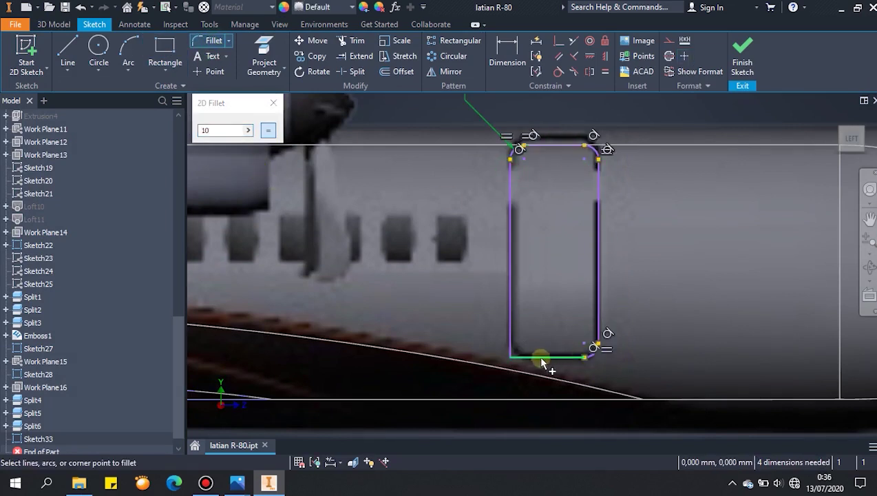
# Sketch a rectangle about 21.5 by 34.7 mm over the foremost cabin window and fillet its corners with a 10 mm radius
pyautogui.click(164, 50)
pyautogui.click(438, 216)
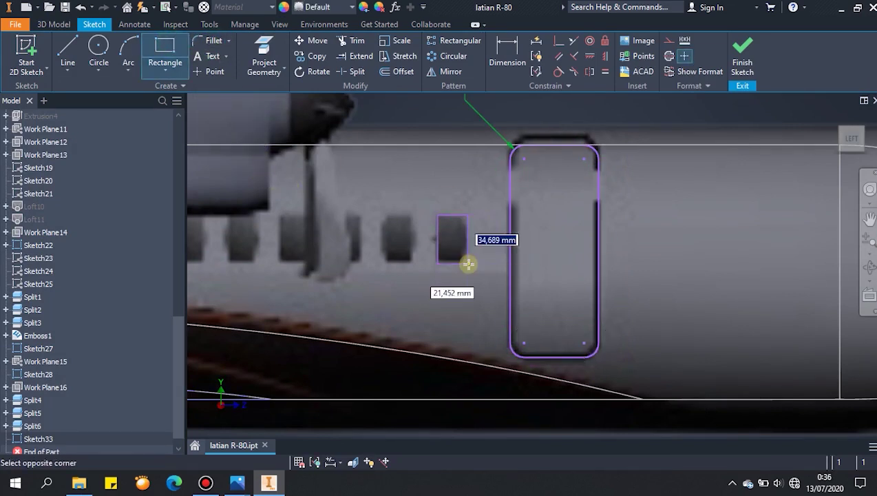
pyautogui.click(467, 264)
pyautogui.click(209, 40)
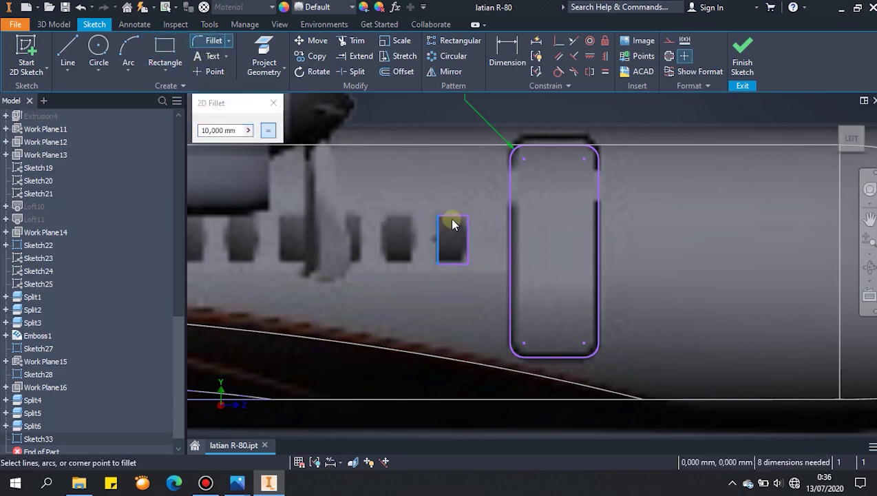
pyautogui.click(468, 232)
pyautogui.click(468, 254)
pyautogui.click(454, 264)
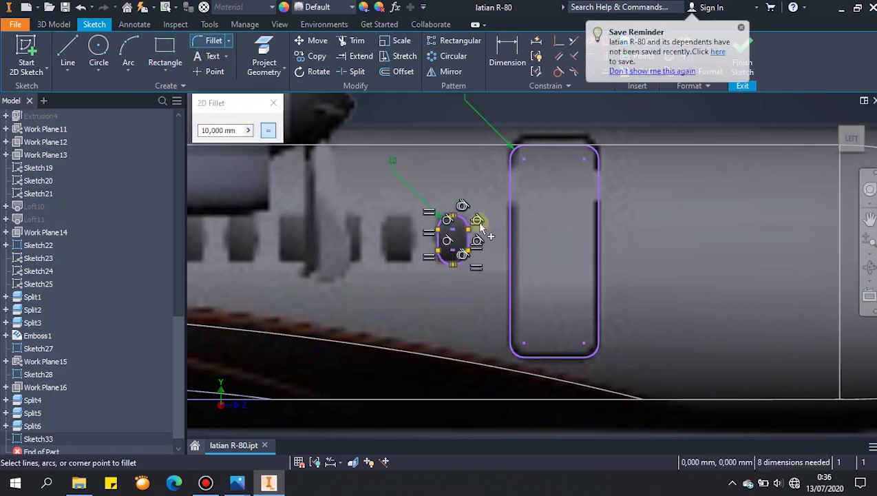
pyautogui.press('Escape')
pyautogui.scroll(-3, 443, 271)
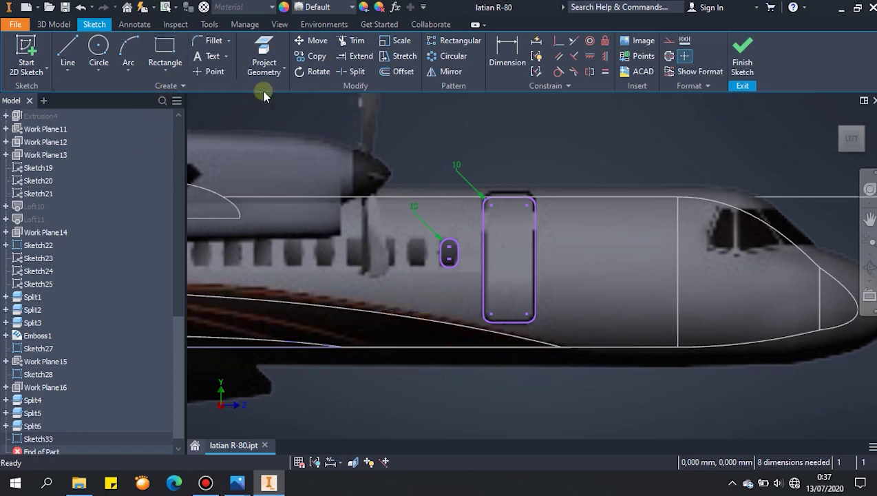
# Pattern the window outline rearward along its short lower edge as a rectangular pattern of 27 instances spaced 40 mm apart
pyautogui.click(455, 47)
pyautogui.moveTo(433, 216); pyautogui.dragTo(478, 314)
pyautogui.click(212, 162)
pyautogui.scroll(3, 448, 262)
pyautogui.scroll(8, 430, 248)
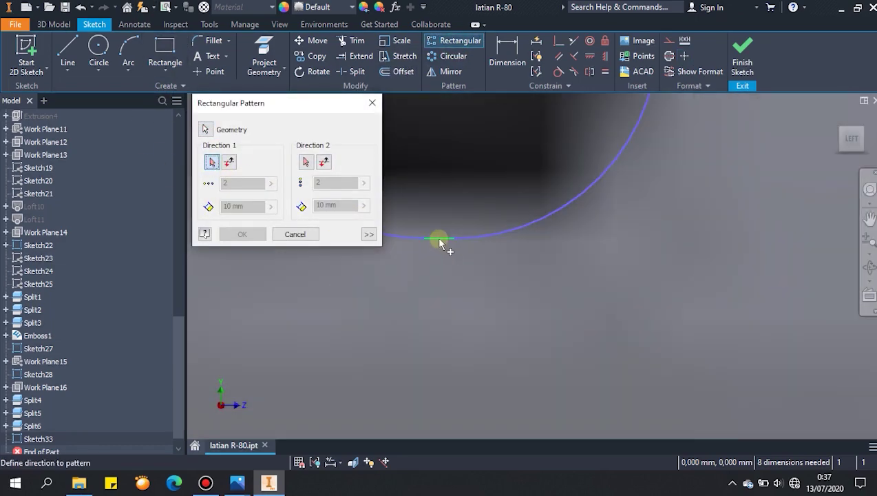
pyautogui.click(439, 240)
pyautogui.scroll(-9, 454, 258)
pyautogui.click(229, 162)
pyautogui.moveTo(404, 311); pyautogui.dragTo(513, 391, button='middle')
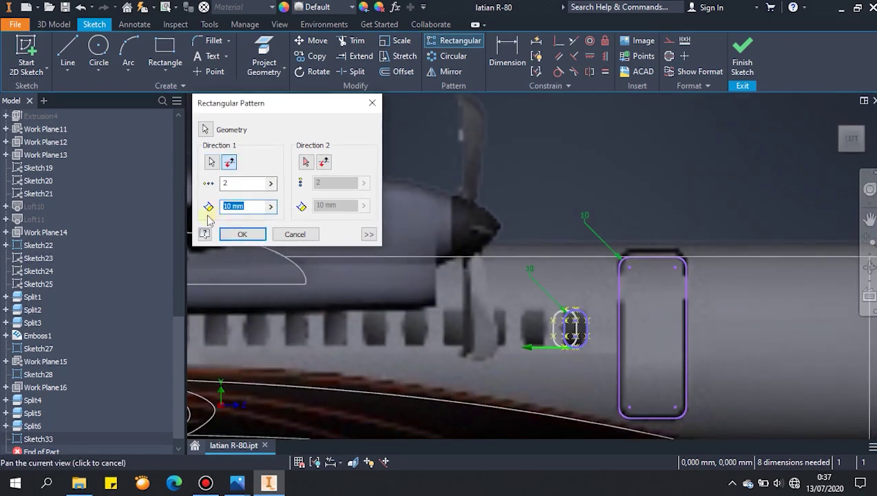
pyautogui.scroll(-5, 537, 367)
pyautogui.write('20')
pyautogui.press('BackSpace')
pyautogui.write('5')
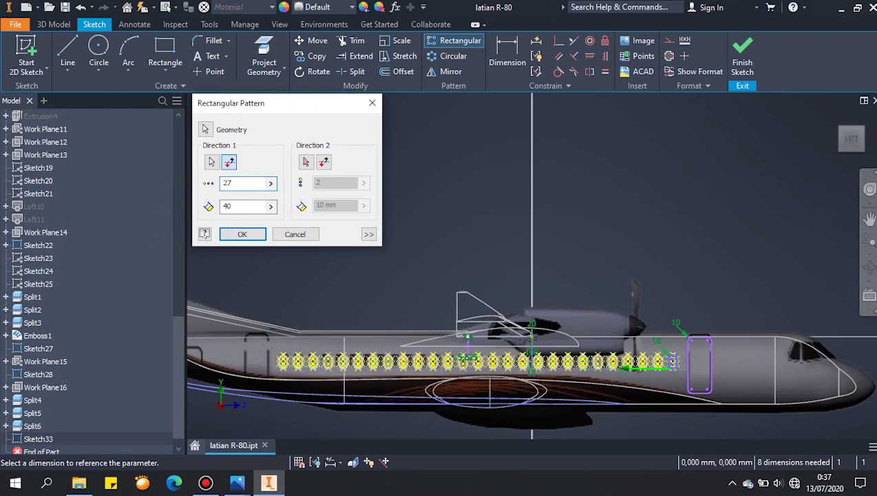
pyautogui.click(242, 238)
# Pattern the front door outline rearward along its lower edge with 2 instances spaced 1180 mm apart
pyautogui.scroll(1, 568, 384)
pyautogui.moveTo(568, 384); pyautogui.dragTo(351, 279, button='middle')
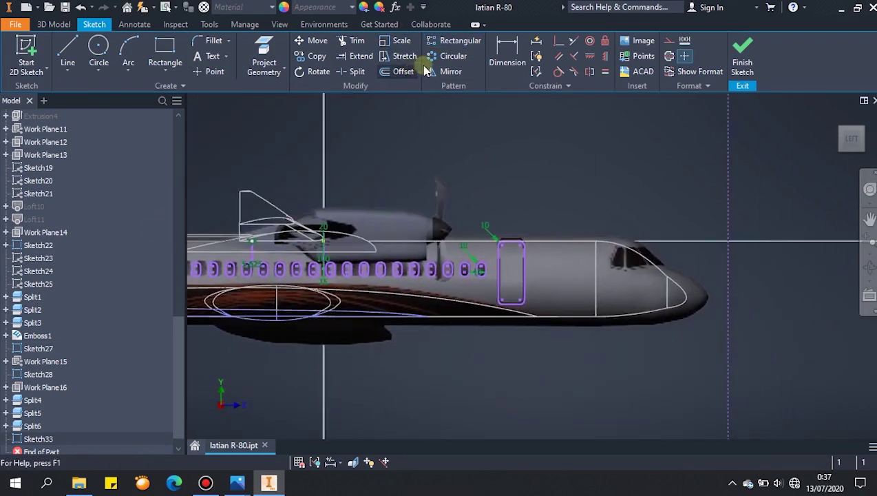
pyautogui.click(455, 42)
pyautogui.moveTo(479, 212); pyautogui.dragTo(537, 315)
pyautogui.click(212, 163)
pyautogui.scroll(5, 518, 294)
pyautogui.click(494, 330)
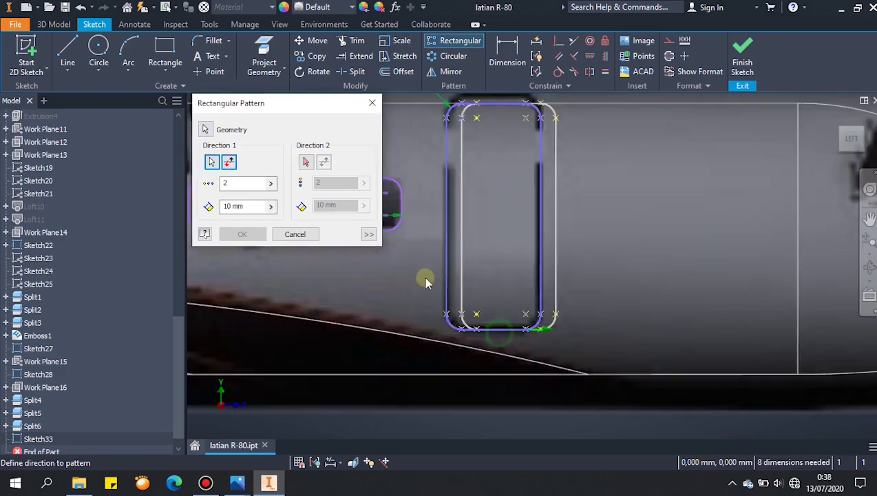
pyautogui.scroll(-5, 439, 282)
pyautogui.click(229, 164)
pyautogui.scroll(-3, 482, 337)
pyautogui.moveTo(483, 337); pyautogui.dragTo(687, 378, button='middle')
pyautogui.scroll(4, 547, 365)
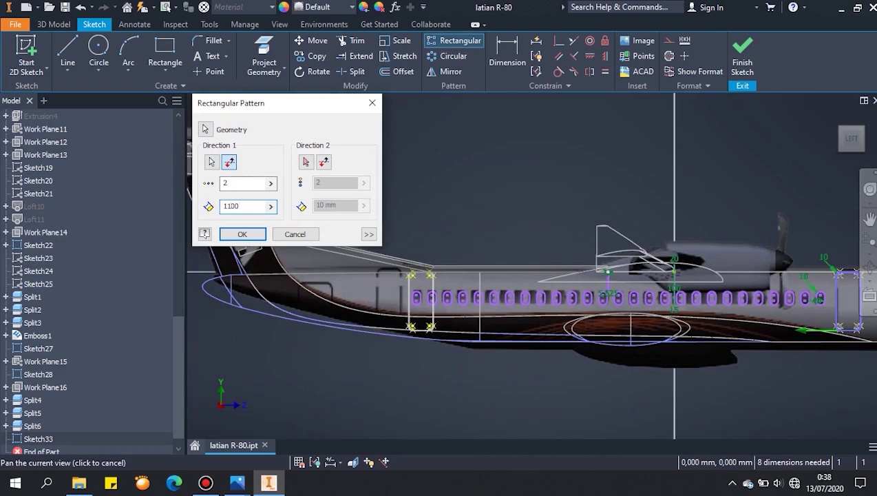
pyautogui.click(254, 238)
pyautogui.scroll(-3, 611, 318)
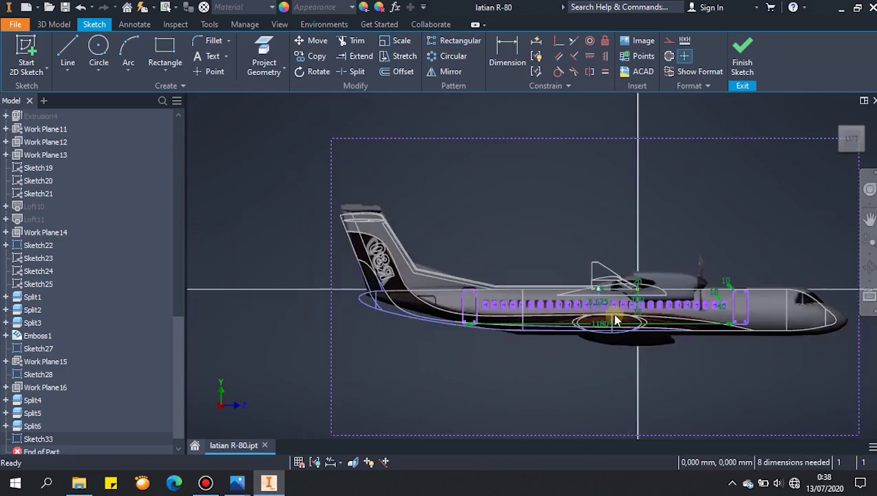
# Finish the door-and-window sketch and hide the sketch holding the aircraft reference image
pyautogui.moveTo(610, 318); pyautogui.dragTo(546, 333, button='middle')
pyautogui.click(744, 61)
pyautogui.scroll(2, 684, 336)
pyautogui.moveTo(684, 336)
pyautogui.mouseDown(button='middle')
pyautogui.moveTo(608, 360)
pyautogui.moveTo(583, 334)
pyautogui.moveTo(544, 344)
pyautogui.mouseUp(button='middle')
pyautogui.scroll(-3, 608, 358)
pyautogui.scroll(3, 544, 344)
pyautogui.rightClick(30, 271)
pyautogui.click(56, 308)
# Split the fuselage side face with the front door outline, changing the display to shaded with edges to pick the face
pyautogui.click(439, 40)
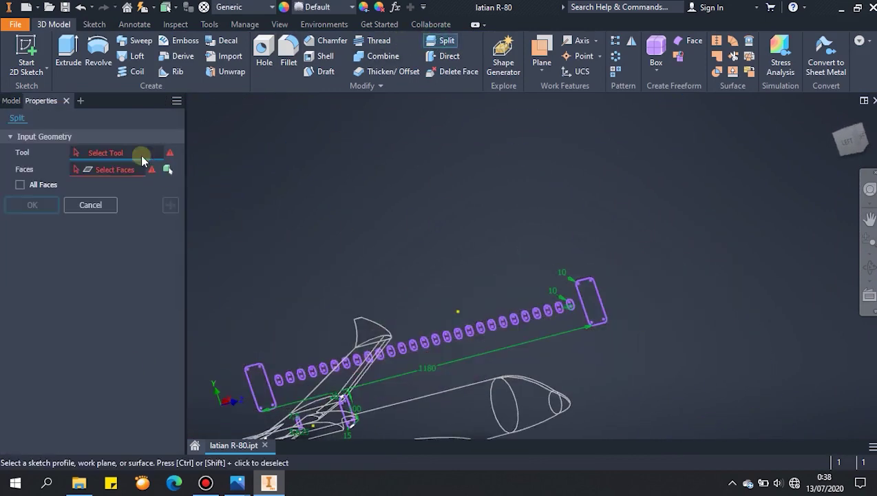
pyautogui.click(600, 296)
pyautogui.scroll(-3, 600, 297)
pyautogui.moveTo(599, 296)
pyautogui.mouseDown(button='middle')
pyautogui.moveTo(552, 315)
pyautogui.moveTo(637, 198)
pyautogui.mouseUp(button='middle')
pyautogui.scroll(2, 637, 198)
pyautogui.click(280, 24)
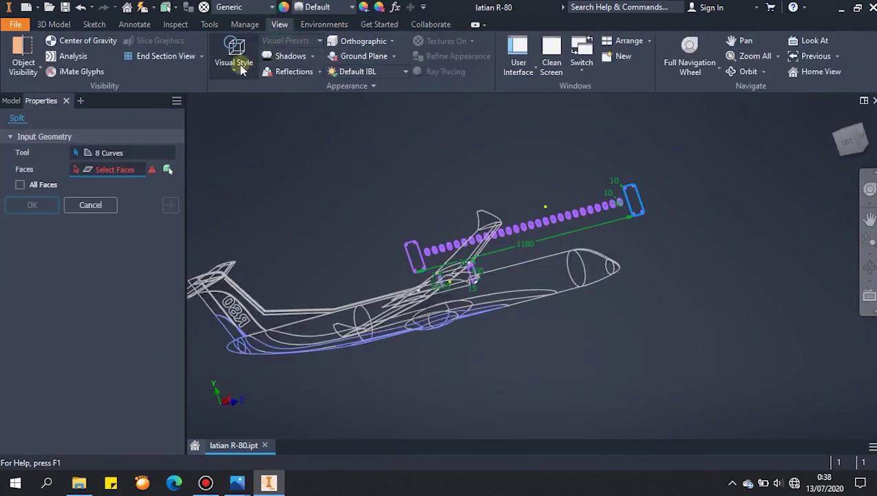
pyautogui.click(238, 67)
pyautogui.click(250, 150)
pyautogui.scroll(3, 523, 260)
pyautogui.click(550, 292)
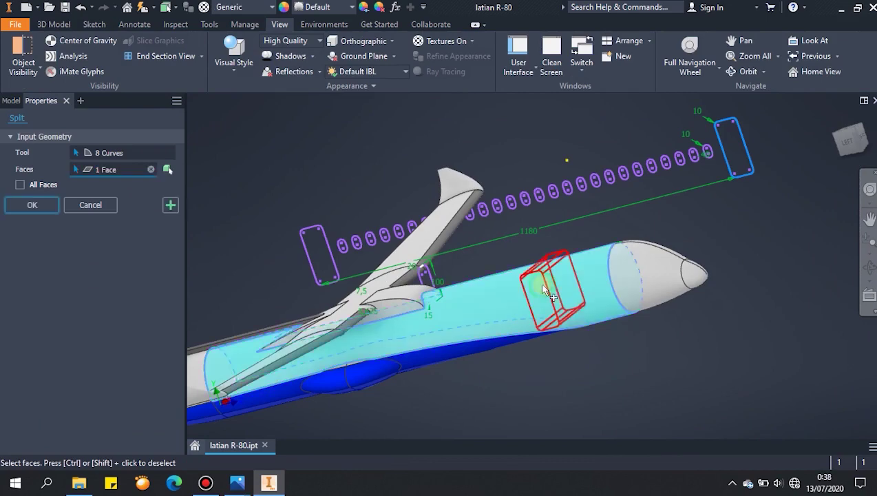
pyautogui.click(29, 205)
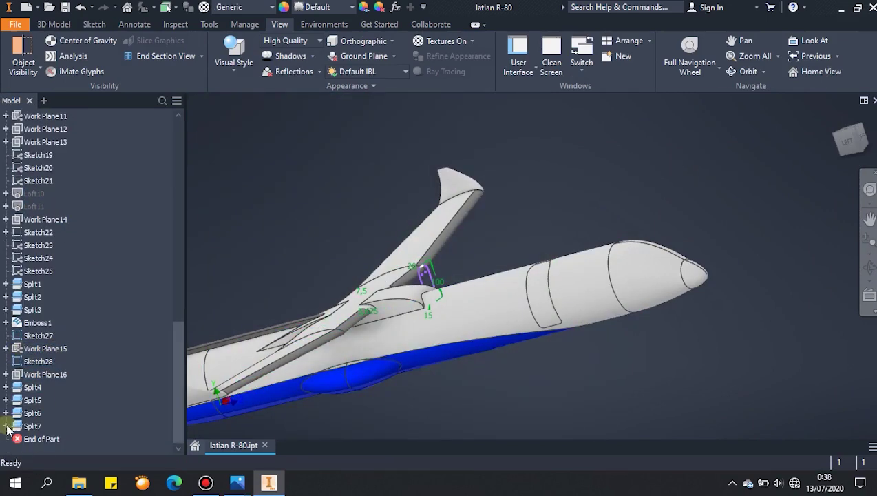
# Make the door-and-window sketch under the new door split visible again
pyautogui.click(6, 426)
pyautogui.rightClick(31, 439)
pyautogui.click(325, 89)
pyautogui.click(239, 185)
pyautogui.rightClick(33, 439)
pyautogui.click(61, 382)
# Split the fuselage side face with the first two window outlines behind the front door, one split per window
pyautogui.click(55, 25)
pyautogui.click(433, 42)
pyautogui.click(711, 154)
pyautogui.click(496, 314)
pyautogui.click(170, 204)
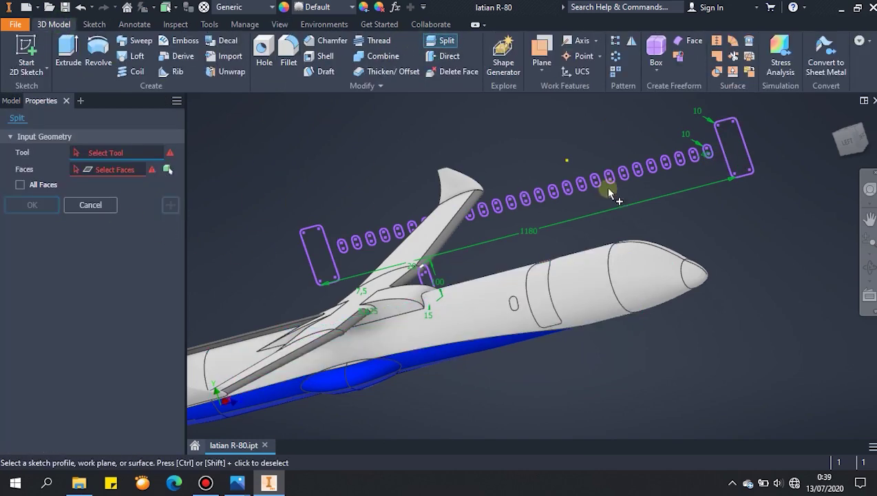
pyautogui.click(691, 161)
pyautogui.click(484, 317)
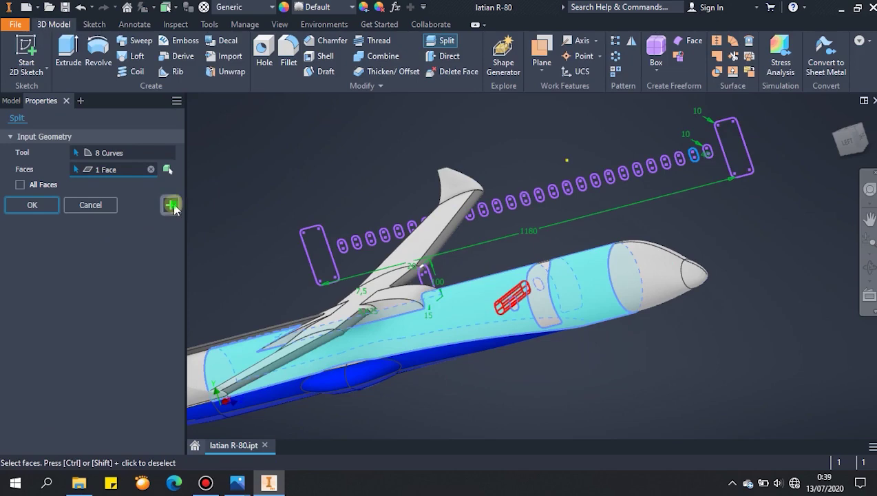
pyautogui.click(171, 205)
# Split the fuselage side face with the third to sixth window outlines behind the front door, one split per window
pyautogui.click(676, 164)
pyautogui.click(442, 322)
pyautogui.click(171, 205)
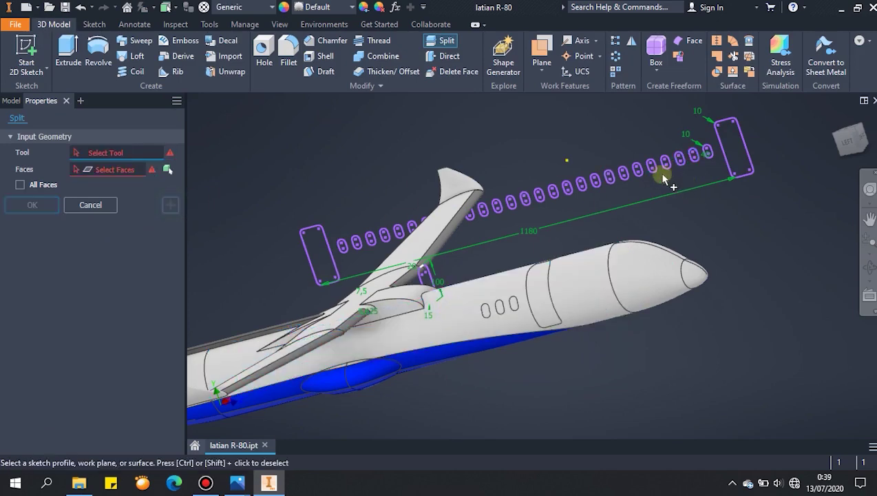
pyautogui.click(170, 205)
pyautogui.click(651, 166)
pyautogui.click(436, 319)
pyautogui.click(170, 205)
pyautogui.click(428, 324)
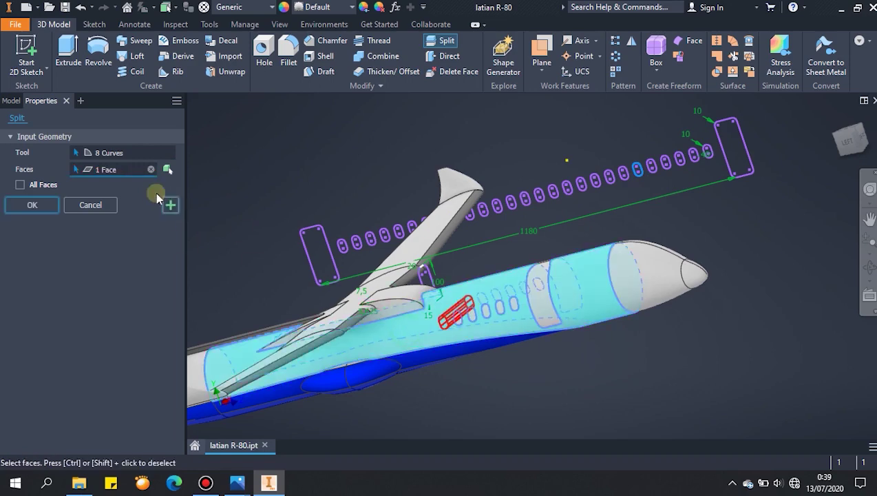
pyautogui.click(170, 205)
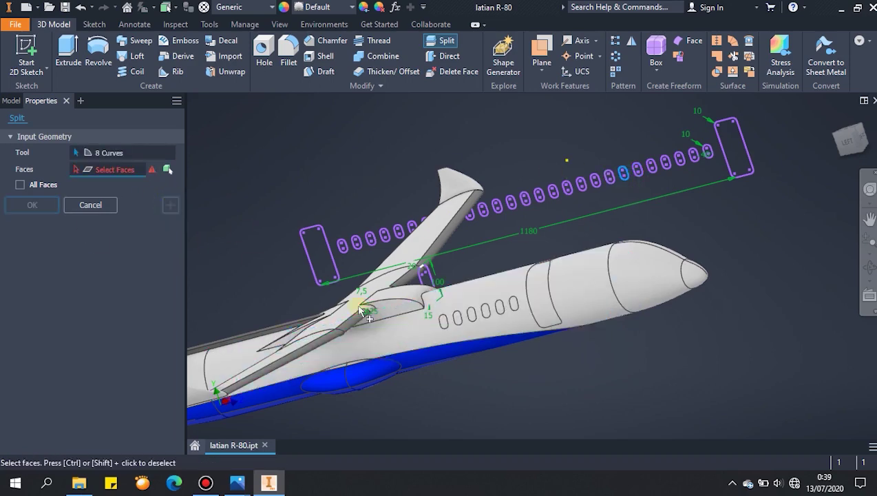
# Split the fuselage side face with the seventh to thirteenth window outlines, one split per window
pyautogui.click(389, 333)
pyautogui.click(170, 204)
pyautogui.click(386, 330)
pyautogui.click(170, 205)
pyautogui.click(384, 335)
pyautogui.click(170, 205)
pyautogui.click(583, 185)
pyautogui.click(383, 341)
pyautogui.click(167, 206)
pyautogui.click(569, 190)
pyautogui.click(363, 343)
pyautogui.click(168, 206)
pyautogui.click(557, 198)
pyautogui.click(337, 350)
pyautogui.click(170, 205)
pyautogui.click(542, 195)
pyautogui.click(331, 352)
pyautogui.click(174, 206)
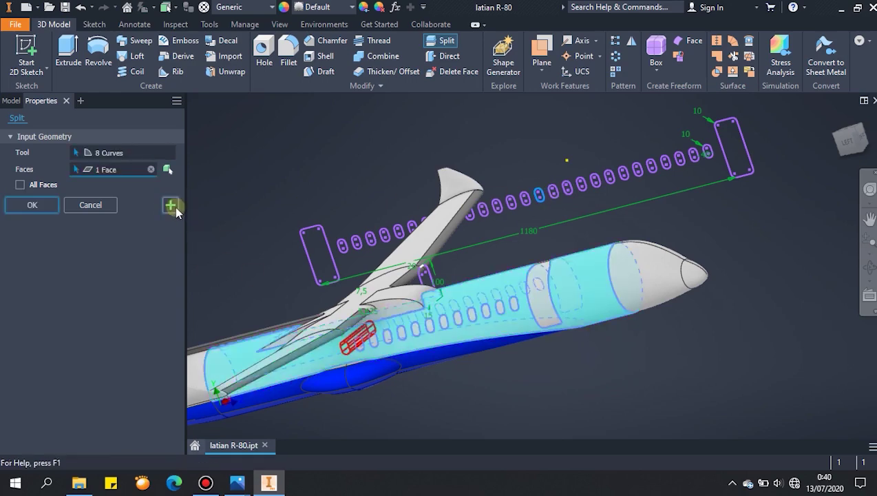
# Split the fuselage side face with the fourteenth to twenty-first window outlines alongside and behind the wing, one split per window
pyautogui.click(528, 202)
pyautogui.click(322, 360)
pyautogui.click(171, 206)
pyautogui.click(510, 204)
pyautogui.click(301, 365)
pyautogui.click(171, 204)
pyautogui.click(502, 213)
pyautogui.click(292, 370)
pyautogui.click(170, 205)
pyautogui.click(487, 218)
pyautogui.click(292, 365)
pyautogui.click(170, 205)
pyautogui.click(465, 219)
pyautogui.click(292, 365)
pyautogui.click(170, 205)
pyautogui.click(457, 223)
pyautogui.click(249, 384)
pyautogui.click(170, 206)
pyautogui.click(441, 224)
pyautogui.click(224, 349)
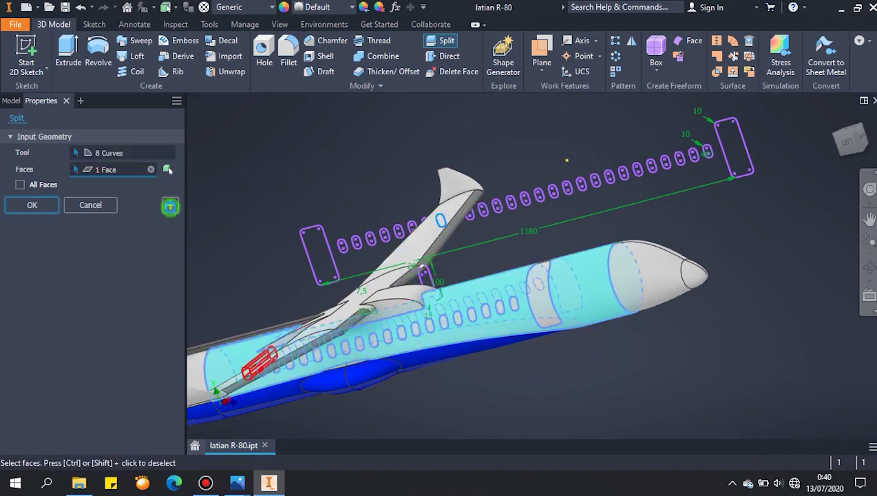
pyautogui.click(170, 205)
pyautogui.click(425, 228)
pyautogui.click(237, 355)
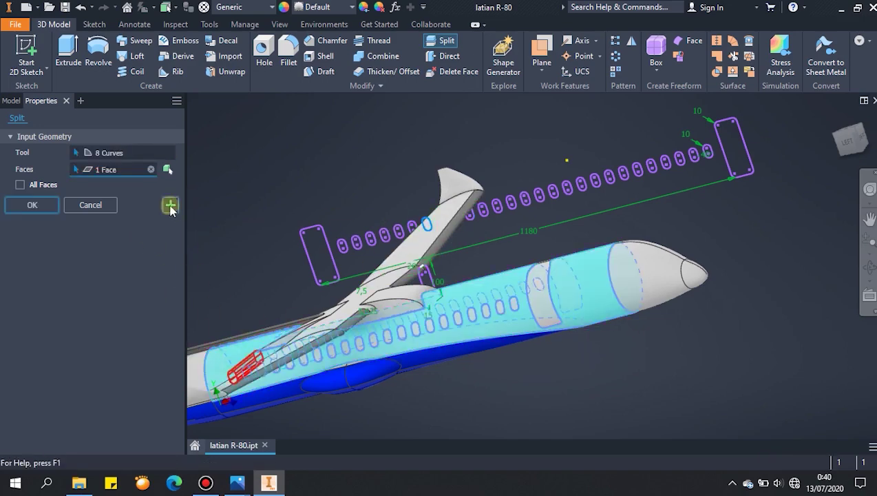
pyautogui.click(170, 204)
# Continue splitting the fuselage side from the twenty-second window outline rearward, picking both adjoining faces for the window that straddles the face boundary
pyautogui.click(415, 227)
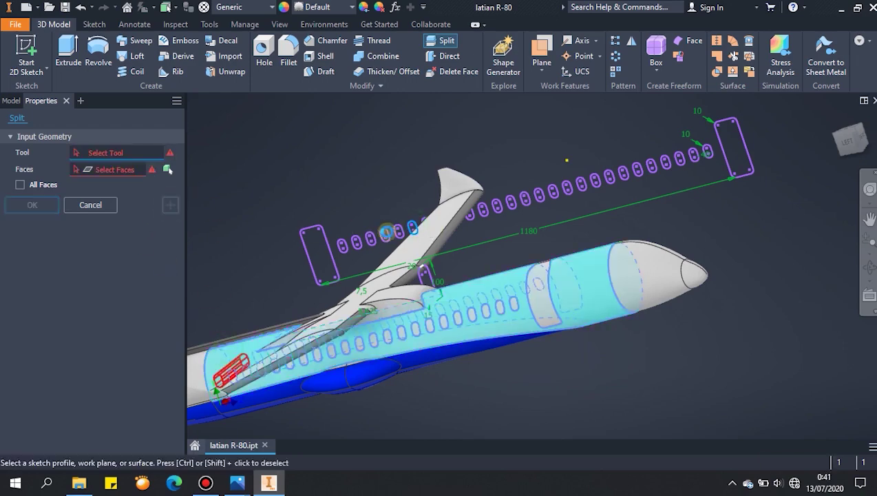
pyautogui.click(387, 232)
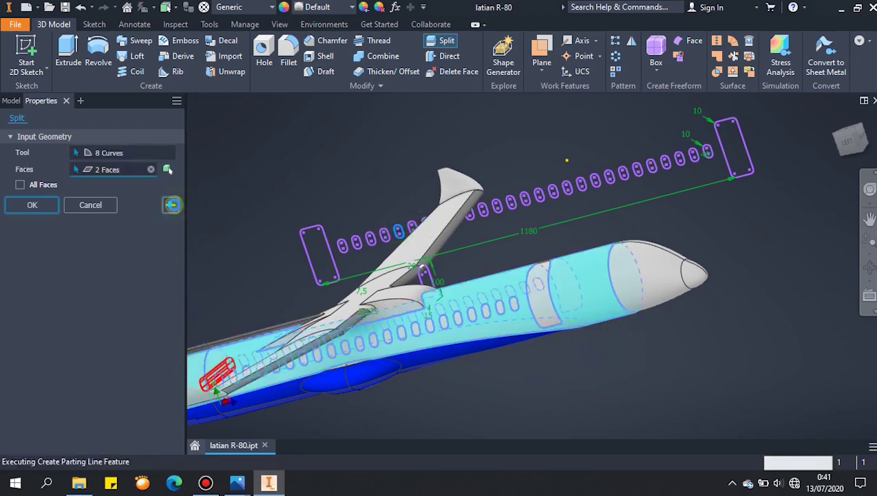
pyautogui.click(369, 242)
pyautogui.click(197, 359)
pyautogui.scroll(3, 214, 315)
pyautogui.moveTo(214, 316); pyautogui.dragTo(441, 291, button='middle')
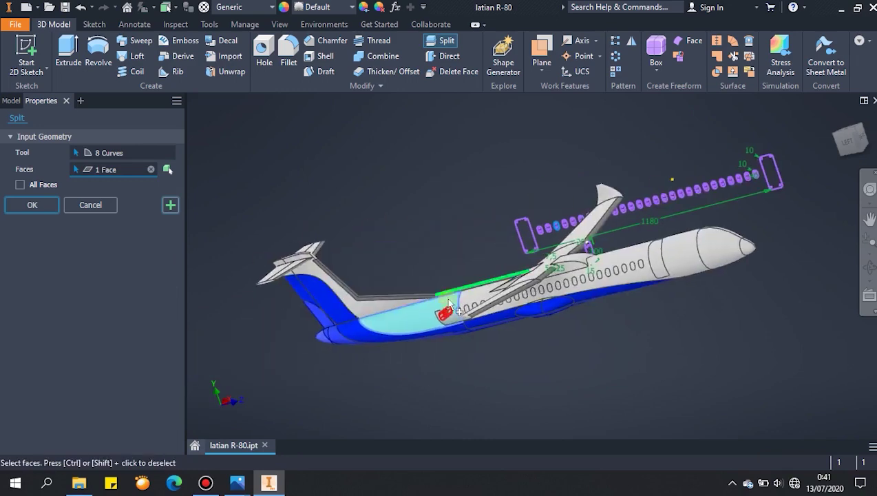
pyautogui.scroll(-5, 454, 308)
pyautogui.click(450, 346)
pyautogui.press('Return')
# Split the rear fuselage side face with the remaining window outlines ahead of the rear door, one split per window
pyautogui.scroll(2, 532, 206)
pyautogui.moveTo(532, 206); pyautogui.dragTo(450, 283, button='middle')
pyautogui.click(443, 42)
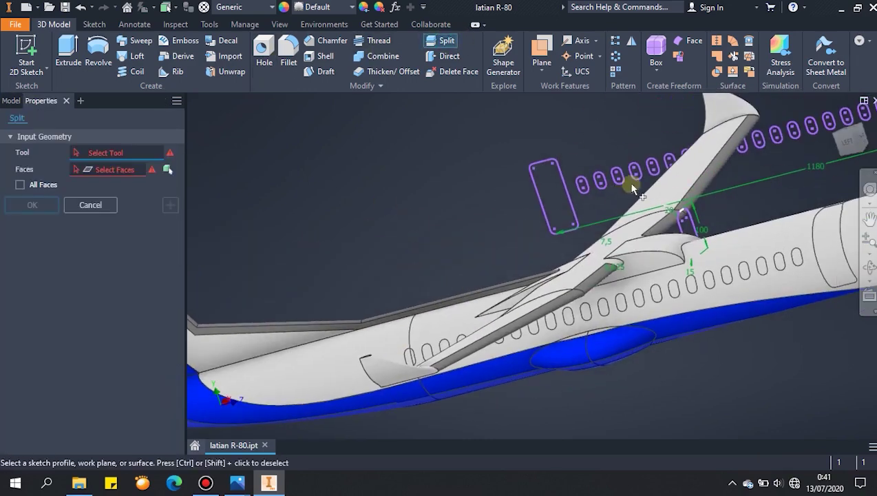
pyautogui.click(633, 190)
pyautogui.click(368, 344)
pyautogui.click(571, 207)
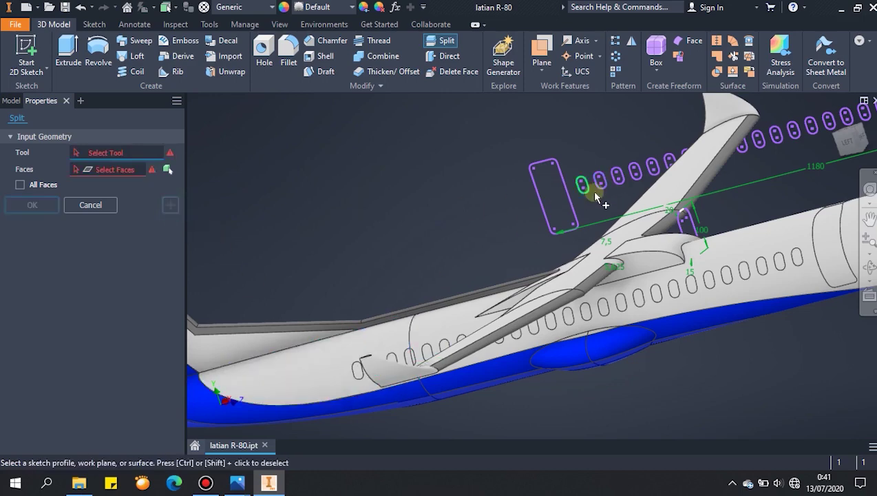
pyautogui.click(592, 190)
pyautogui.click(301, 333)
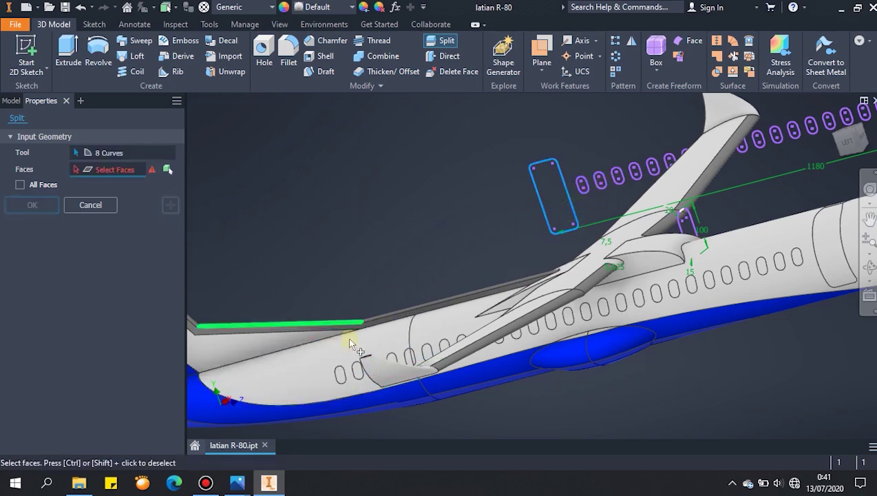
# Split the fuselage with the rear door outline, applying the split to all faces
pyautogui.click(350, 341)
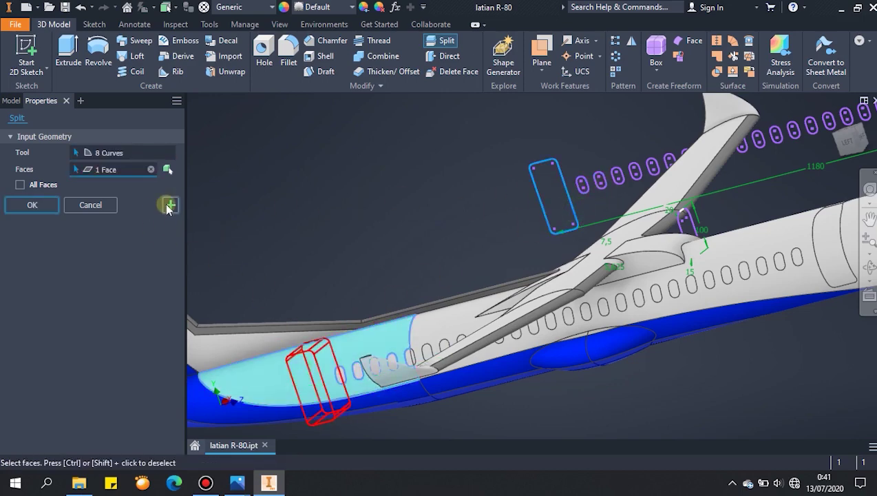
pyautogui.click(29, 206)
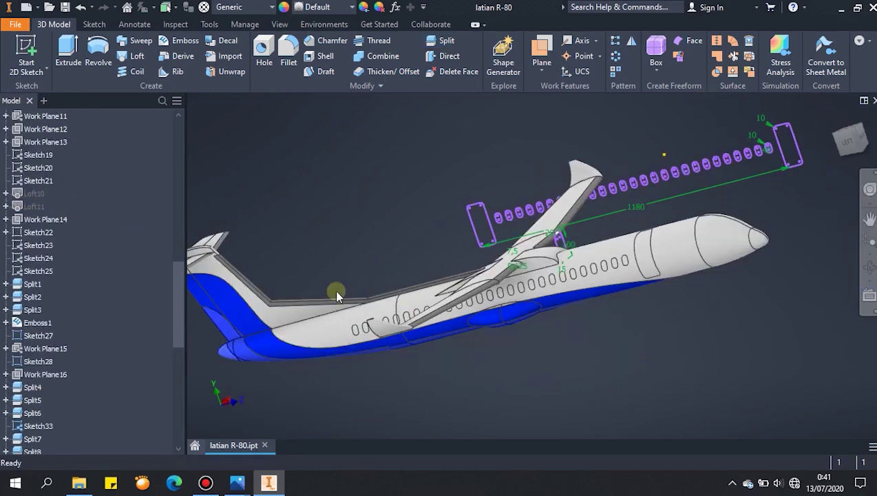
pyautogui.click(447, 40)
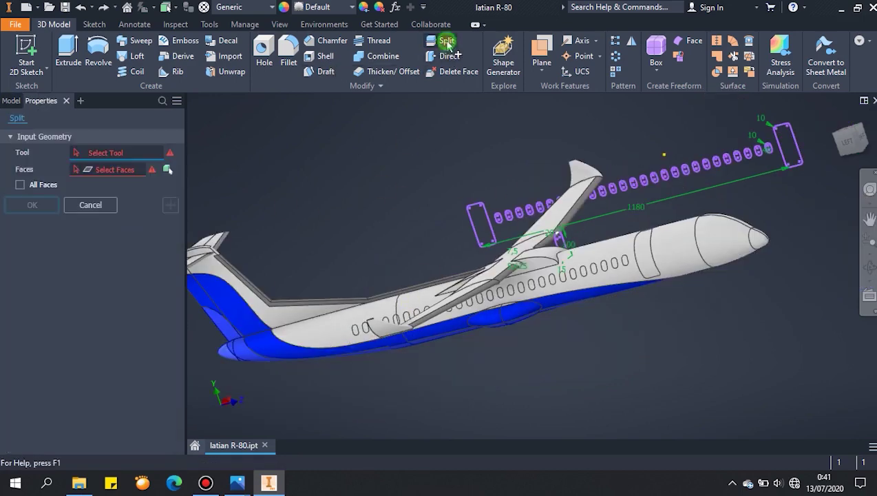
pyautogui.click(474, 225)
pyautogui.click(349, 345)
pyautogui.scroll(-3, 324, 314)
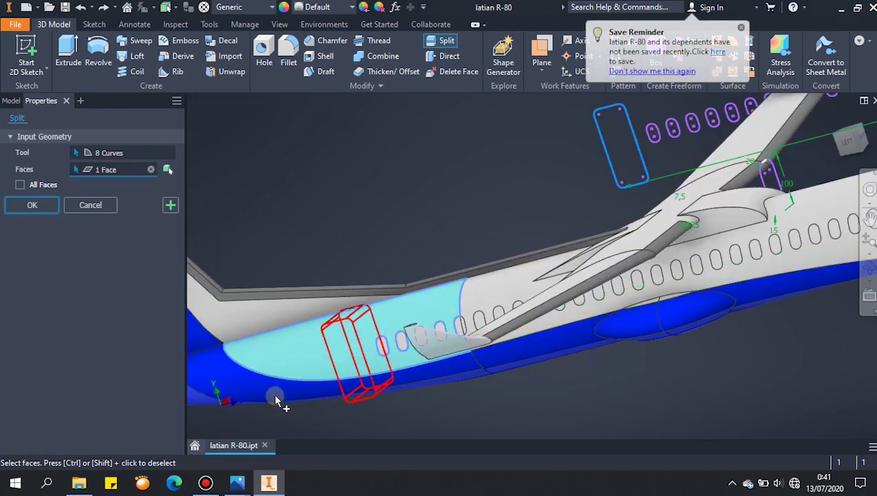
pyautogui.click(20, 186)
pyautogui.click(40, 205)
# Delete Split7, the front door split, from the model history
pyautogui.scroll(3, 331, 311)
pyautogui.keyDown('shift'); pyautogui.moveTo(331, 312); pyautogui.dragTo(451, 234, button='middle'); pyautogui.keyUp('shift')
pyautogui.moveTo(451, 234); pyautogui.dragTo(501, 379, button='middle')
pyautogui.keyDown('shift'); pyautogui.moveTo(531, 243); pyautogui.dragTo(541, 257, button='middle'); pyautogui.keyUp('shift')
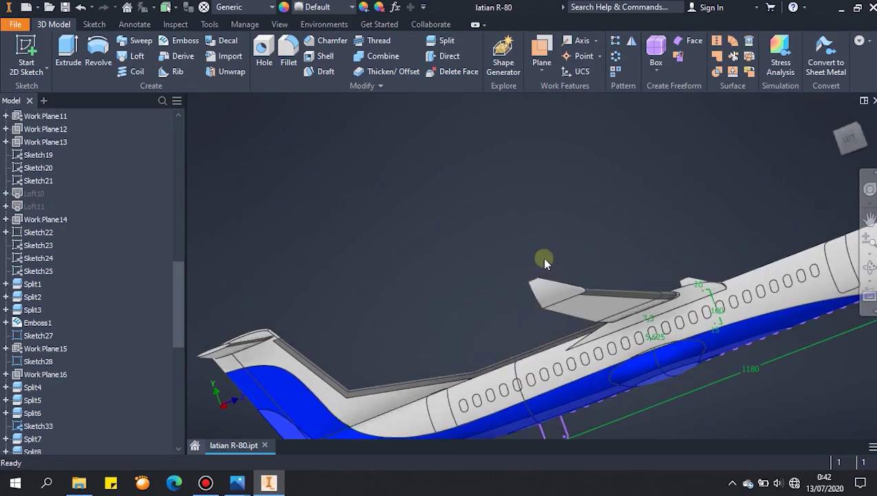
pyautogui.scroll(5, 561, 294)
pyautogui.scroll(-10, 157, 378)
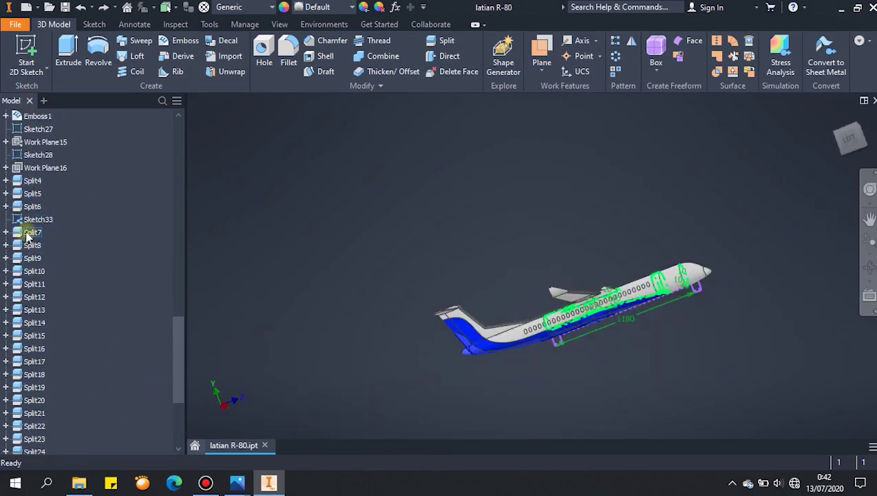
pyautogui.scroll(-5, 719, 362)
pyautogui.moveTo(719, 361); pyautogui.dragTo(709, 490, button='middle')
pyautogui.press('Delete')
pyautogui.click(43, 106)
pyautogui.click(158, 164)
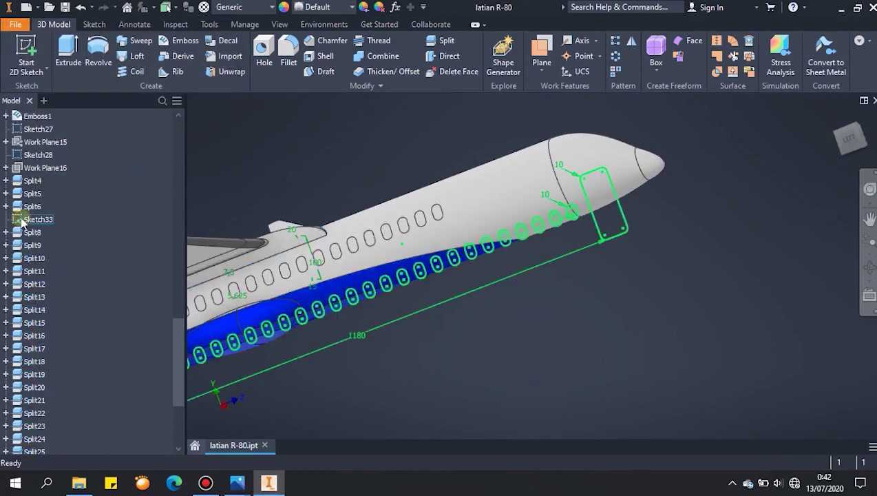
# Edit Sketch33, try to offset the front door outline inward, and finish the sketch
pyautogui.doubleClick(15, 220)
pyautogui.moveTo(744, 263); pyautogui.dragTo(536, 359, button='middle')
pyautogui.rightClick(620, 199)
pyautogui.click(659, 343)
pyautogui.click(397, 71)
pyautogui.scroll(-3, 550, 269)
pyautogui.click(561, 325)
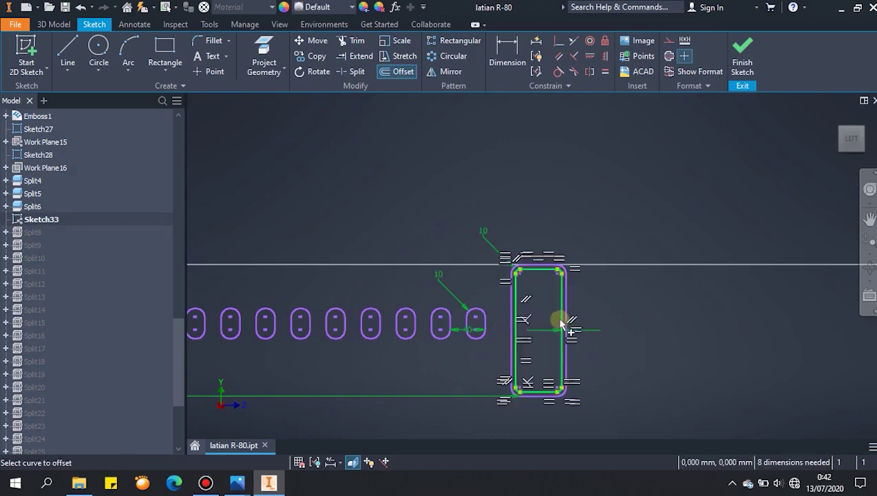
pyautogui.scroll(-4, 559, 320)
pyautogui.click(743, 55)
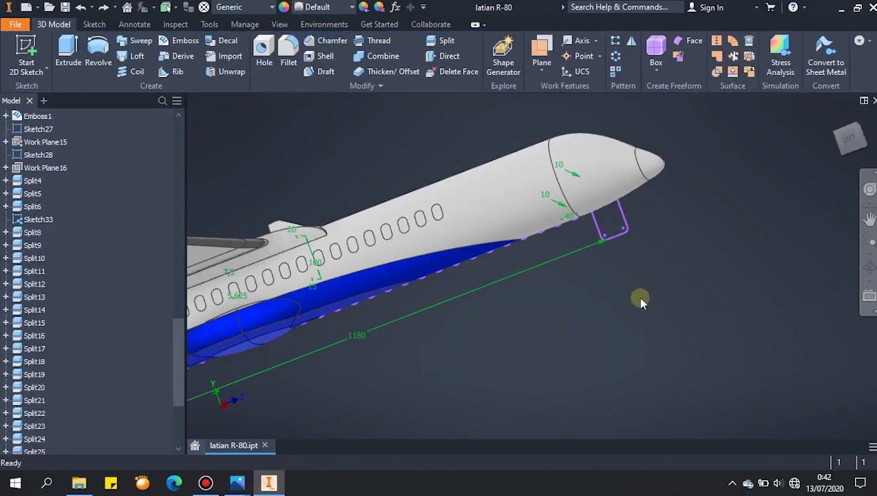
# Undo the recent edits to restore the front door split
pyautogui.scroll(-5, 637, 297)
pyautogui.scroll(3, 638, 298)
pyautogui.click(105, 8)
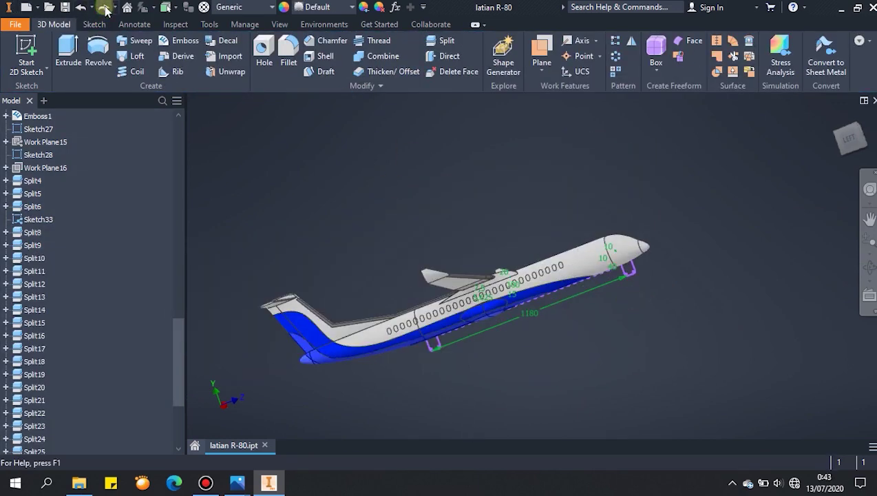
# Split all faces of the aircraft with the rear door outline and check the door edges on the fuselage
pyautogui.scroll(3, 413, 358)
pyautogui.keyDown('shift'); pyautogui.moveTo(530, 382); pyautogui.dragTo(526, 430, button='middle'); pyautogui.keyUp('shift')
pyautogui.click(446, 41)
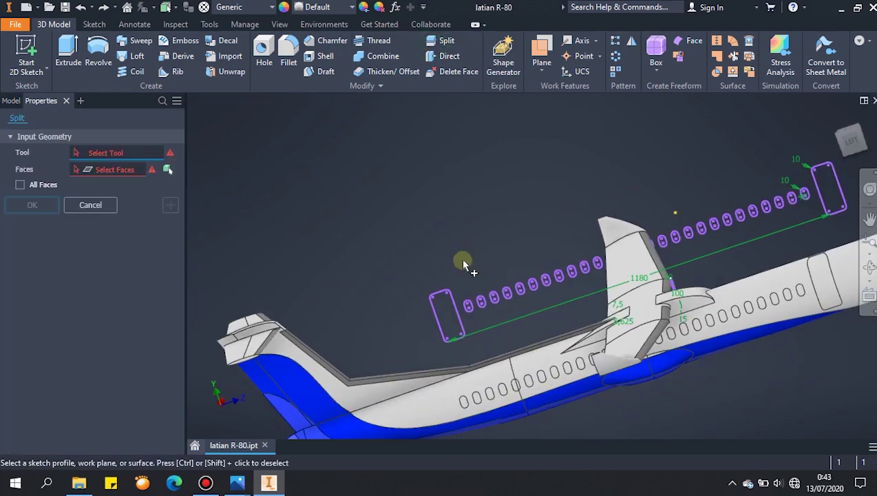
pyautogui.scroll(-3, 443, 390)
pyautogui.keyDown('shift'); pyautogui.moveTo(443, 390); pyautogui.dragTo(432, 323, button='middle'); pyautogui.keyUp('shift')
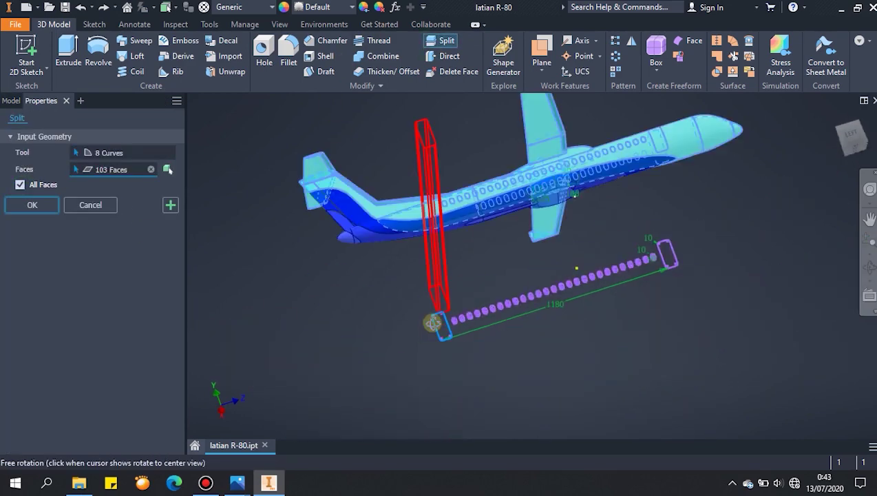
pyautogui.click(33, 205)
pyautogui.scroll(3, 485, 243)
pyautogui.keyDown('shift'); pyautogui.moveTo(484, 233); pyautogui.dragTo(497, 253, button='middle'); pyautogui.keyUp('shift')
pyautogui.scroll(5, 472, 385)
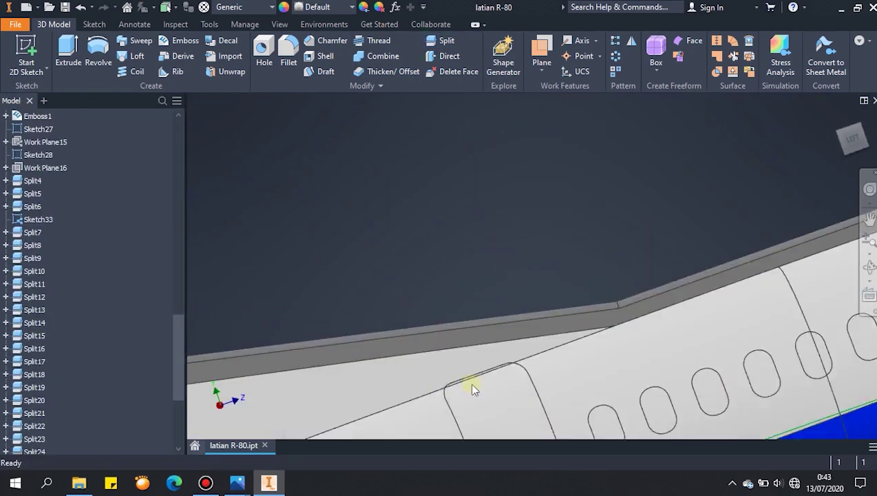
pyautogui.scroll(-5, 534, 353)
pyautogui.scroll(-3, 547, 345)
pyautogui.keyDown('shift'); pyautogui.moveTo(547, 347); pyautogui.dragTo(553, 340, button='middle'); pyautogui.keyUp('shift')
pyautogui.moveTo(513, 299)
pyautogui.mouseDown(button='middle')
pyautogui.moveTo(492, 245)
pyautogui.moveTo(469, 219)
pyautogui.mouseUp(button='middle')
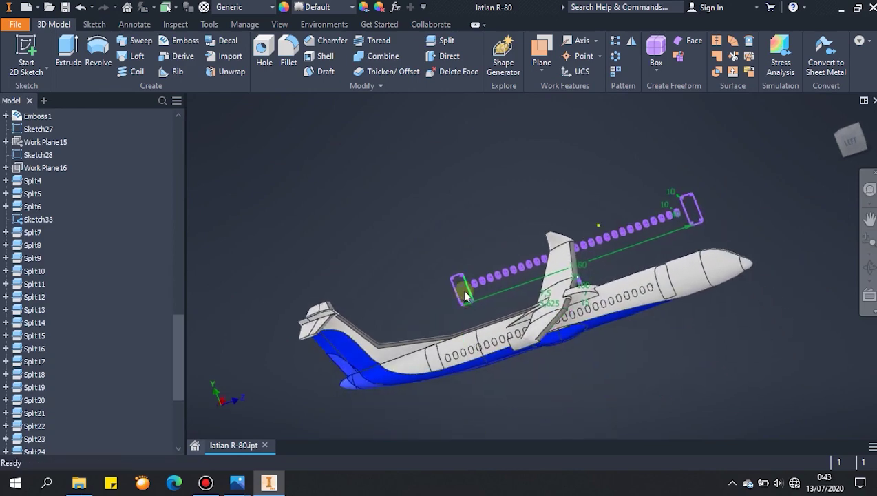
# Reopen Sketch33 for editing and offset the front door outline inward
pyautogui.click(39, 220)
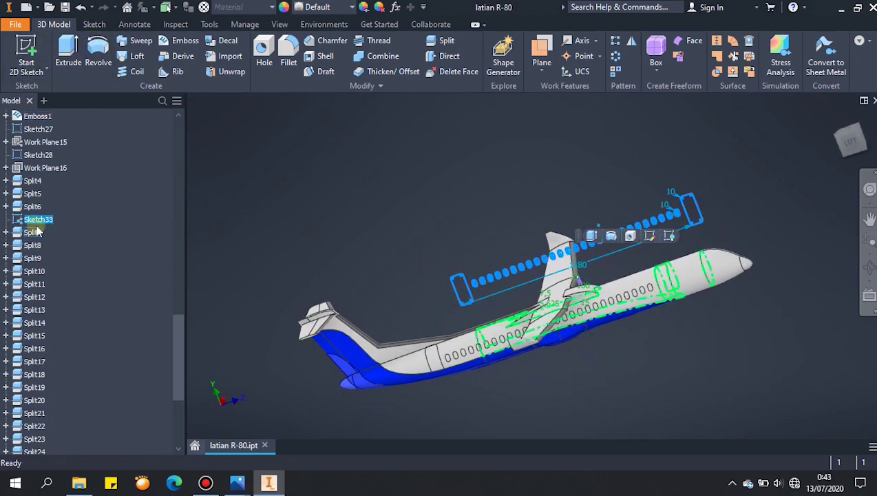
pyautogui.doubleClick(17, 220)
pyautogui.scroll(4, 662, 298)
pyautogui.scroll(-4, 664, 296)
pyautogui.keyDown('shift'); pyautogui.moveTo(692, 148); pyautogui.dragTo(701, 202, button='middle'); pyautogui.keyUp('shift')
pyautogui.scroll(3, 661, 211)
pyautogui.moveTo(651, 212); pyautogui.dragTo(504, 295, button='middle')
pyautogui.click(382, 72)
pyautogui.click(649, 219)
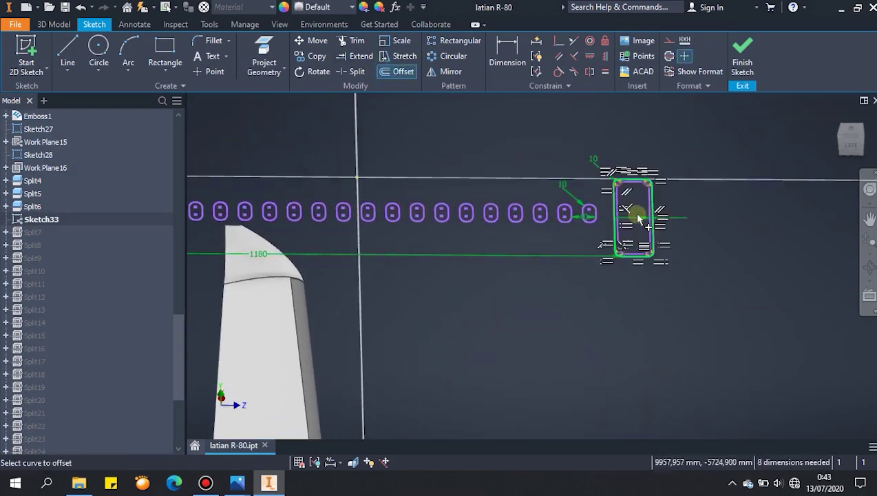
# Offset the rear door outline inward as well and finish the sketch
pyautogui.scroll(-3, 592, 255)
pyautogui.moveTo(290, 301); pyautogui.dragTo(476, 312, button='middle')
pyautogui.click(404, 253)
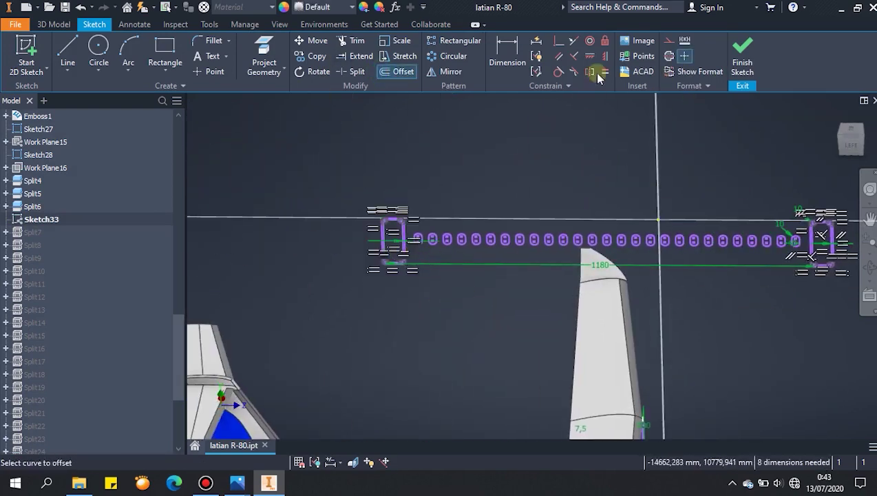
pyautogui.click(742, 57)
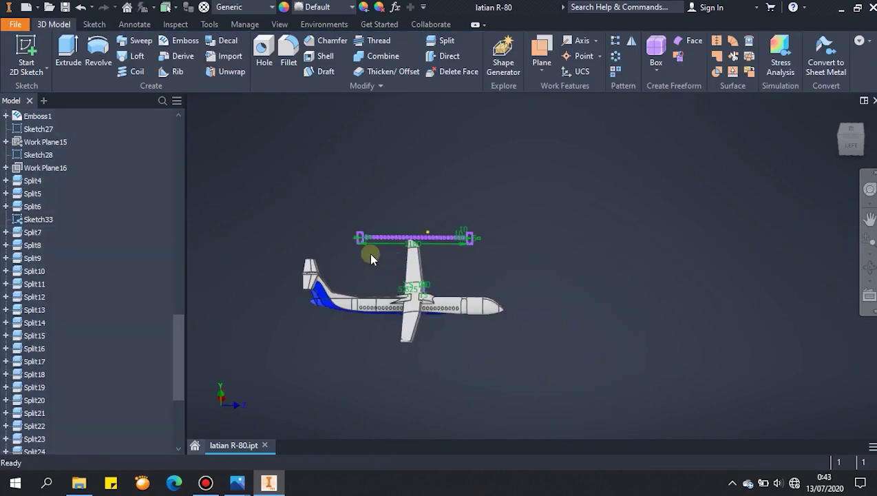
pyautogui.scroll(5, 385, 258)
pyautogui.click(443, 42)
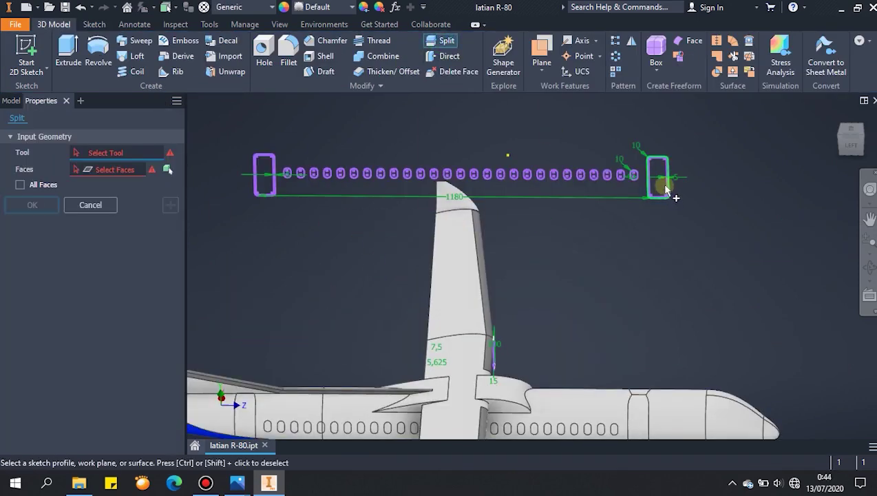
pyautogui.scroll(5, 665, 190)
pyautogui.click(678, 199)
pyautogui.scroll(-6, 678, 207)
pyautogui.scroll(5, 667, 331)
pyautogui.scroll(-4, 603, 268)
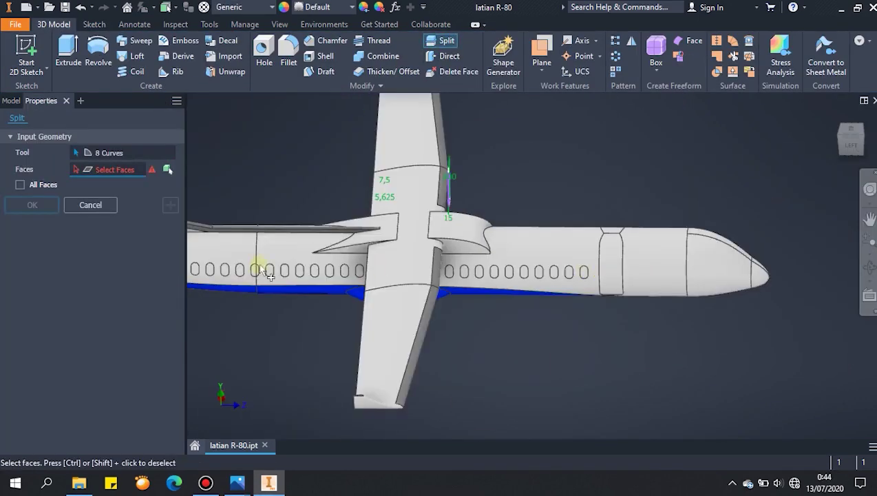
pyautogui.scroll(-3, 383, 274)
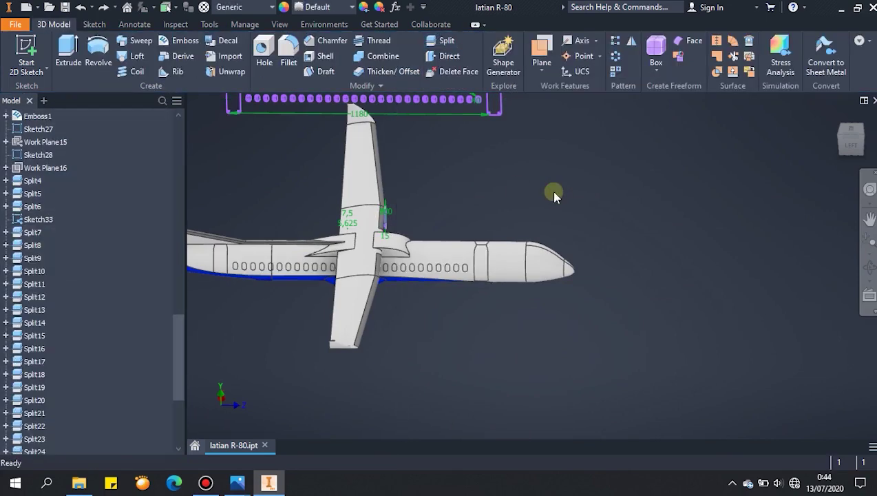
# Reopen Sketch33, set the front door outline's height to 130 mm and finish the sketch
pyautogui.doubleClick(35, 219)
pyautogui.rightClick(712, 271)
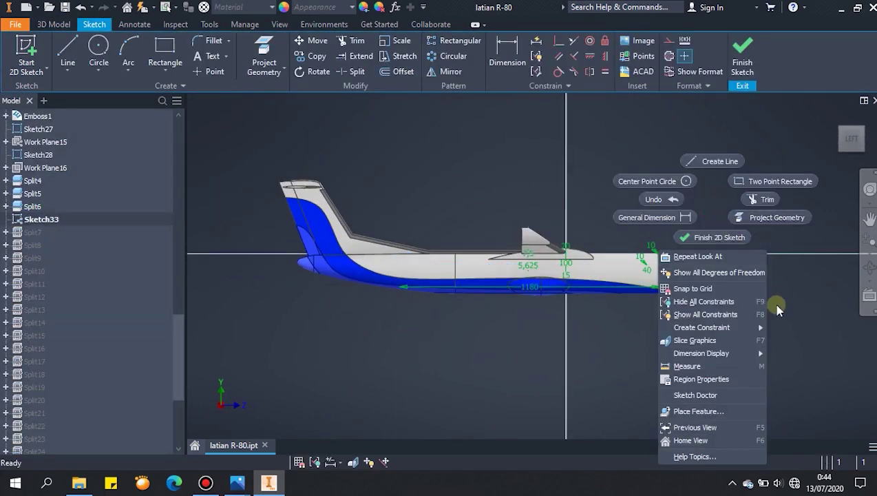
pyautogui.click(654, 133)
pyautogui.click(872, 140)
pyautogui.click(873, 140)
pyautogui.scroll(7, 486, 292)
pyautogui.scroll(-2, 469, 288)
pyautogui.moveTo(477, 297); pyautogui.dragTo(521, 355, button='middle')
pyautogui.press('d')
pyautogui.click(364, 270)
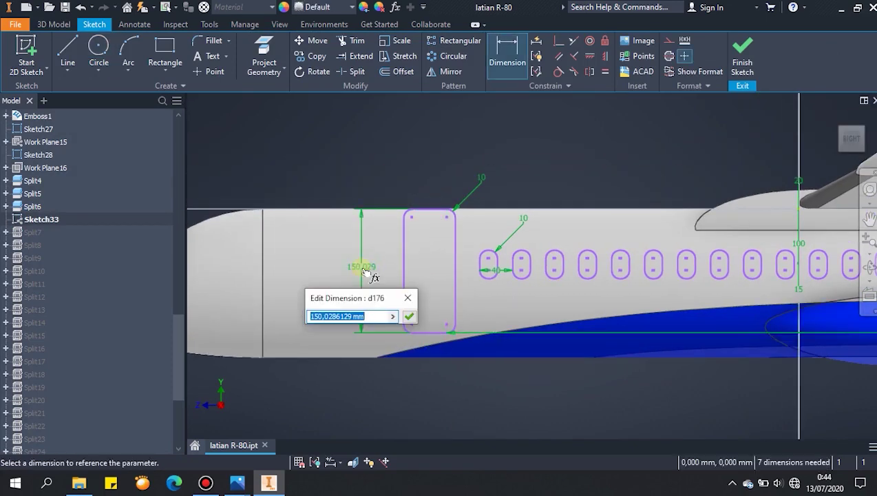
pyautogui.press('Return')
pyautogui.click(744, 52)
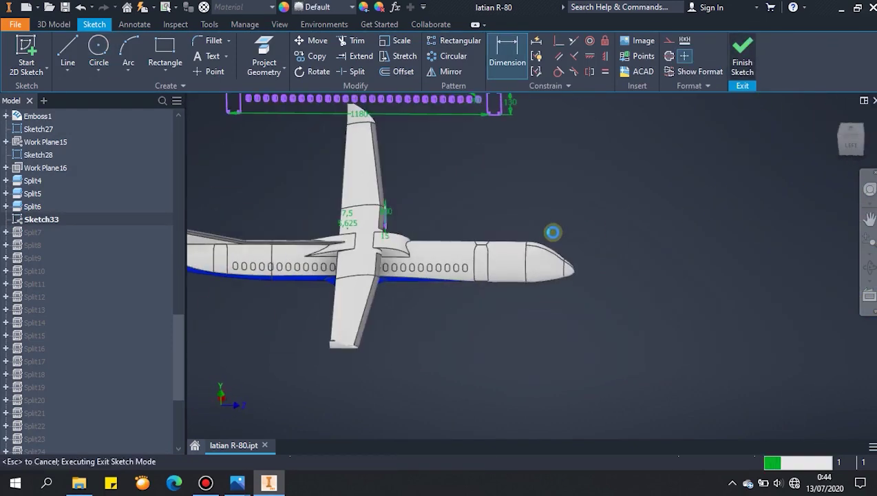
# Edit Sketch33 again, offset the front and rear door outlines inward, and finish the sketch
pyautogui.doubleClick(511, 245)
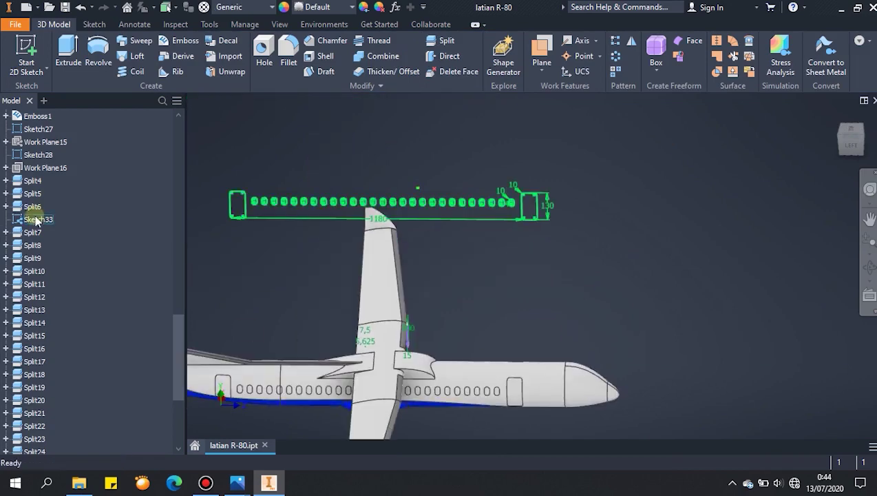
pyautogui.click(402, 71)
pyautogui.scroll(5, 754, 251)
pyautogui.press('F7')
pyautogui.click(537, 284)
pyautogui.scroll(-5, 506, 285)
pyautogui.moveTo(413, 328); pyautogui.dragTo(803, 339, button='middle')
pyautogui.click(547, 304)
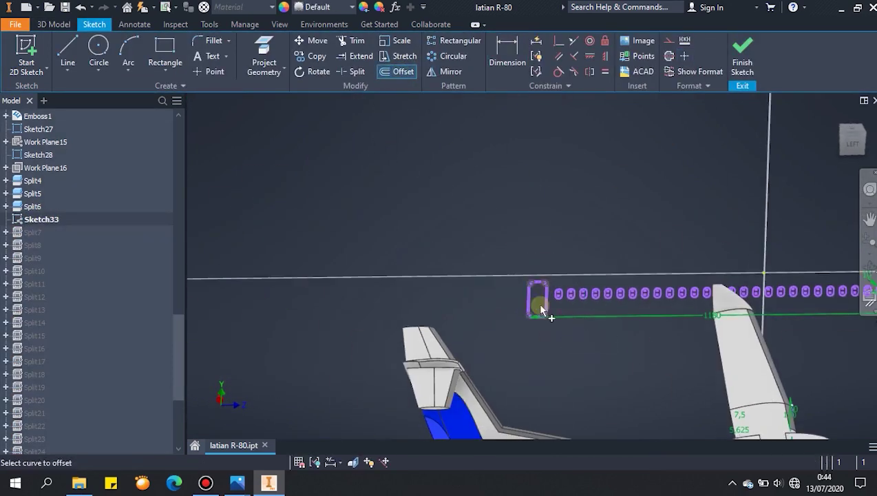
pyautogui.click(744, 52)
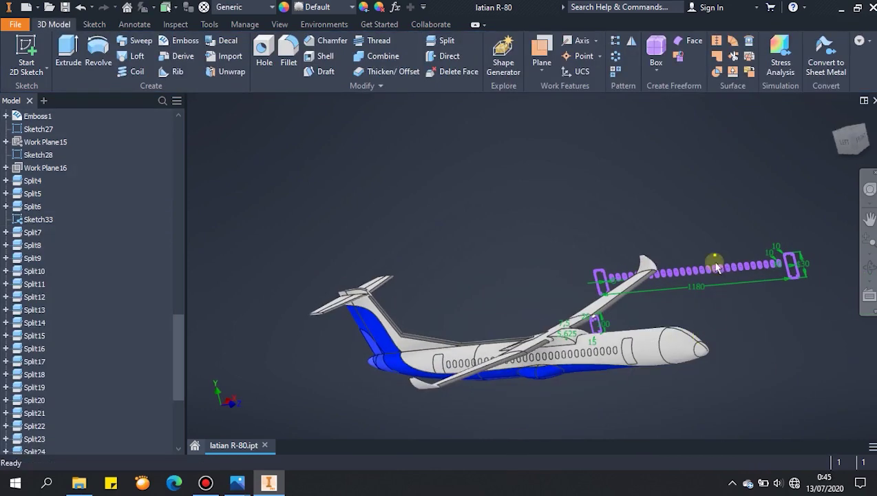
# Split the front door face on the fuselage with the inner front door outline
pyautogui.scroll(5, 795, 283)
pyautogui.scroll(-4, 804, 244)
pyautogui.scroll(2, 578, 357)
pyautogui.click(593, 349)
pyautogui.scroll(-3, 673, 267)
pyautogui.moveTo(673, 267)
pyautogui.keyDown('shift'); pyautogui.mouseDown(button='middle')
pyautogui.moveTo(652, 286)
pyautogui.moveTo(635, 339)
pyautogui.mouseUp(button='middle'); pyautogui.keyUp('shift')
pyautogui.scroll(-4, 647, 303)
pyautogui.scroll(8, 635, 339)
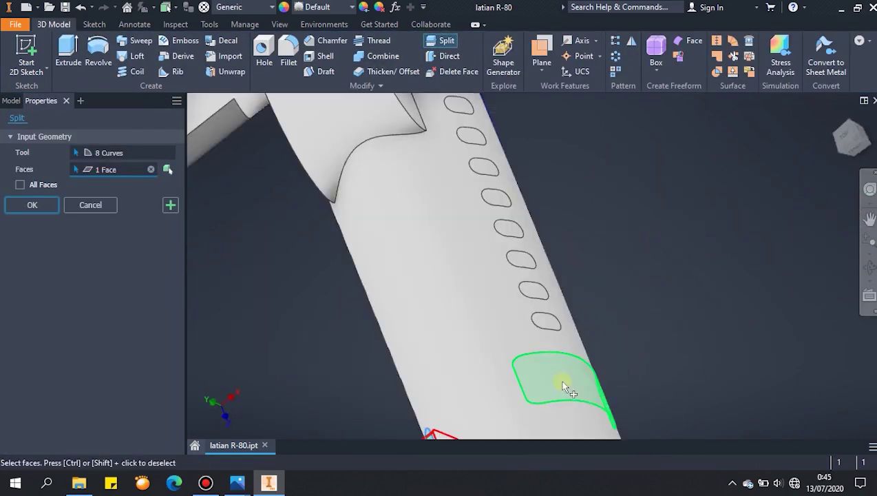
pyautogui.click(171, 209)
# Try to split the rear door face on the fuselage with the inner rear door outline
pyautogui.scroll(-6, 666, 219)
pyautogui.scroll(5, 814, 110)
pyautogui.moveTo(823, 121)
pyautogui.mouseDown(button='middle')
pyautogui.moveTo(787, 207)
pyautogui.moveTo(643, 331)
pyautogui.mouseUp(button='middle')
pyautogui.moveTo(426, 333); pyautogui.dragTo(748, 83, button='middle')
pyautogui.moveTo(429, 414); pyautogui.dragTo(506, 155, button='middle')
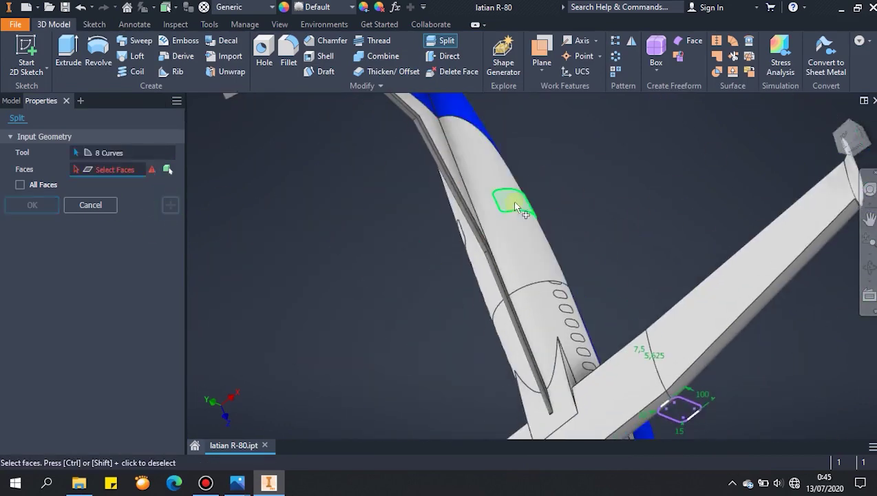
pyautogui.click(519, 206)
pyautogui.keyDown('shift'); pyautogui.moveTo(550, 206); pyautogui.dragTo(574, 190, button='middle'); pyautogui.keyUp('shift')
pyautogui.scroll(-3, 579, 227)
pyautogui.keyDown('shift'); pyautogui.moveTo(579, 275); pyautogui.dragTo(587, 203, button='middle'); pyautogui.keyUp('shift')
pyautogui.keyDown('shift'); pyautogui.moveTo(587, 202); pyautogui.dragTo(600, 154); pyautogui.keyUp('shift')
pyautogui.scroll(5, 618, 167)
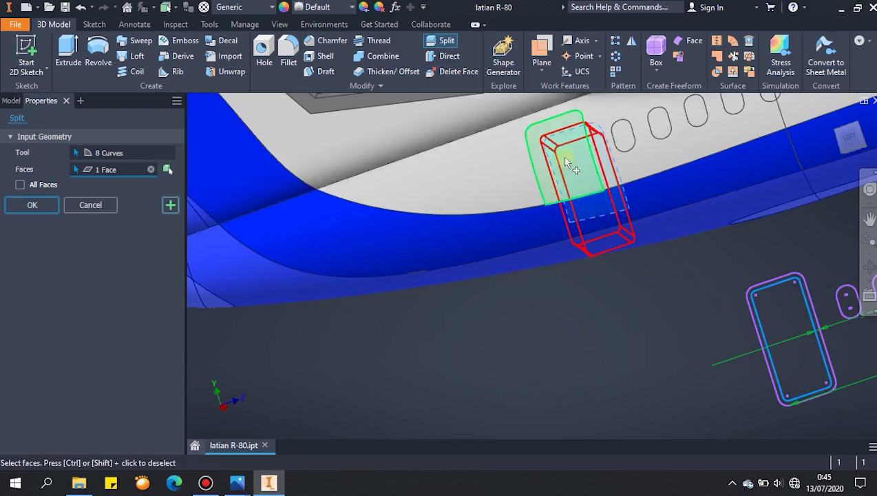
pyautogui.click(32, 205)
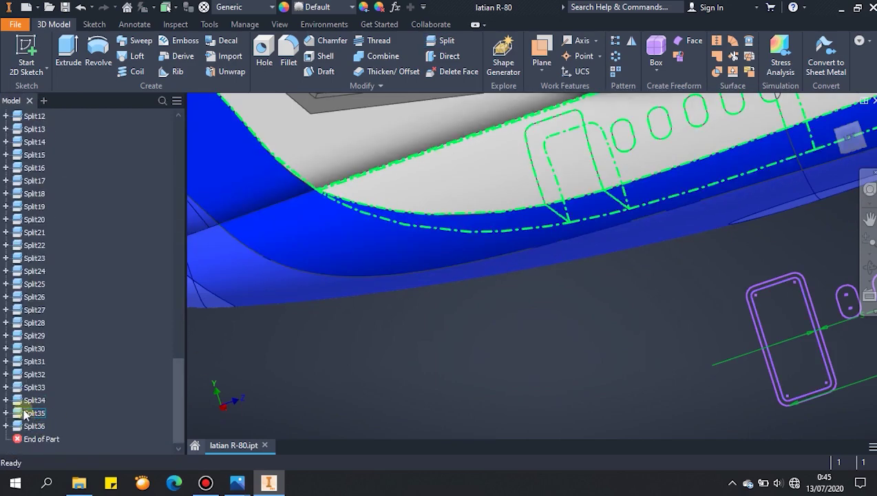
# Delete Split35, the existing rear door split, from the model history
pyautogui.click(25, 414)
pyautogui.scroll(-5, 307, 401)
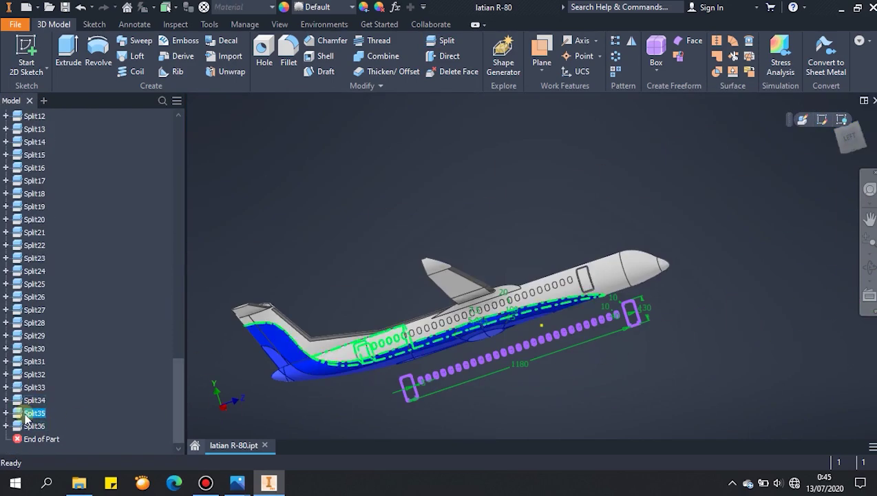
# Split all faces of the aircraft with the outer rear door outline
pyautogui.click(451, 47)
pyautogui.scroll(5, 435, 367)
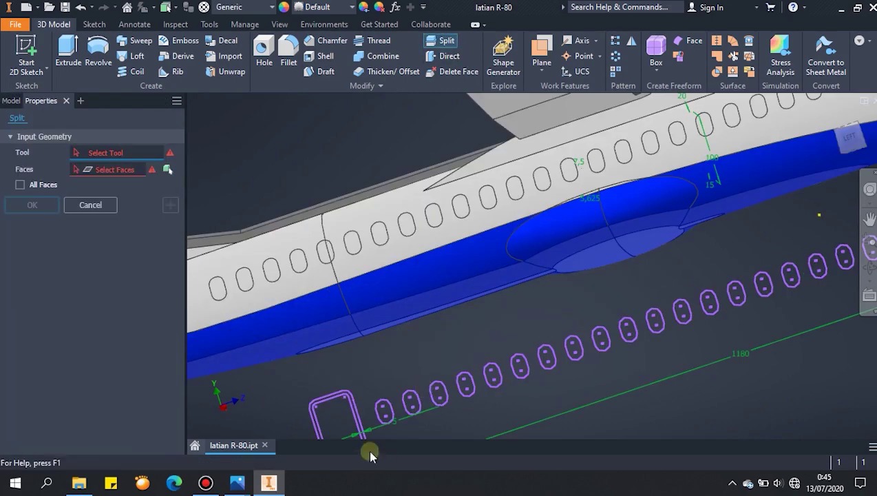
pyautogui.click(354, 399)
pyautogui.moveTo(343, 371); pyautogui.dragTo(503, 320, button='middle')
pyautogui.click(338, 255)
pyautogui.click(20, 185)
pyautogui.click(31, 206)
# Try an all-faces split with the inner rear door outline and undo the last rear door split
pyautogui.click(440, 45)
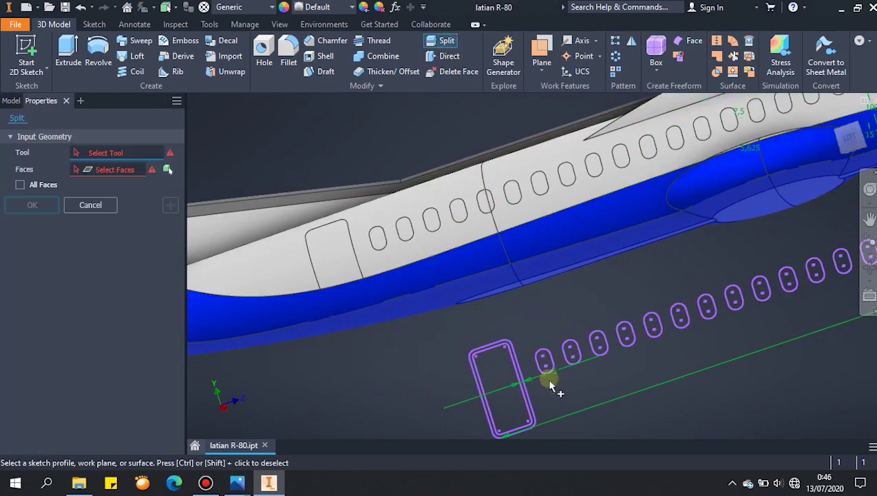
pyautogui.click(518, 370)
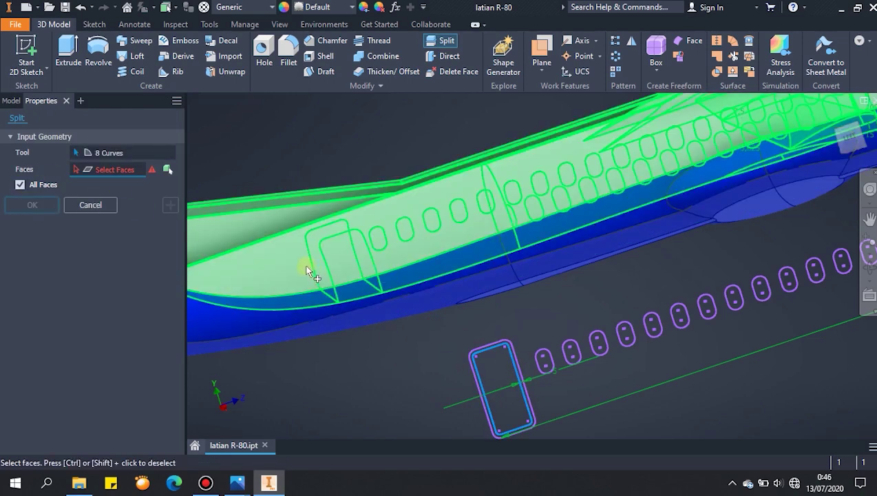
pyautogui.click(256, 271)
pyautogui.hotkey('ctrl', 'z')
pyautogui.hotkey('ctrl', 'z')
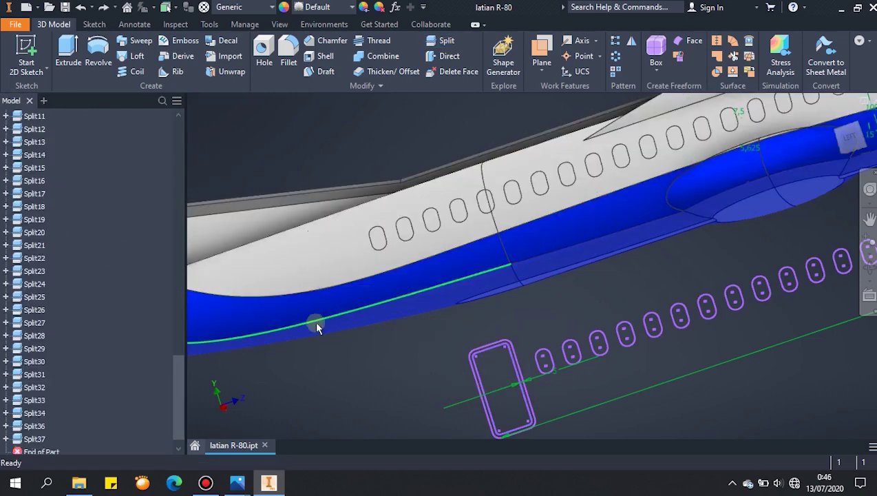
# Try to split only the white rear fuselage faces with the outer rear door outline
pyautogui.click(443, 46)
pyautogui.click(522, 374)
pyautogui.click(311, 258)
pyautogui.scroll(-3, 427, 340)
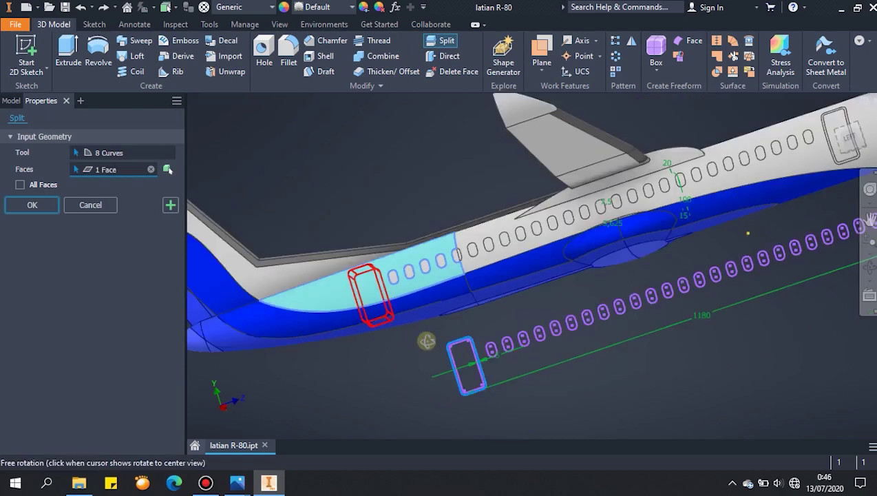
pyautogui.keyDown('shift'); pyautogui.moveTo(427, 341); pyautogui.dragTo(439, 349, button='middle'); pyautogui.keyUp('shift')
pyautogui.scroll(-8, 441, 348)
pyautogui.scroll(8, 441, 399)
pyautogui.click(442, 266)
pyautogui.scroll(-6, 465, 303)
pyautogui.keyDown('shift'); pyautogui.moveTo(472, 313); pyautogui.dragTo(478, 294, button='middle'); pyautogui.keyUp('shift')
pyautogui.scroll(5, 478, 294)
pyautogui.click(32, 205)
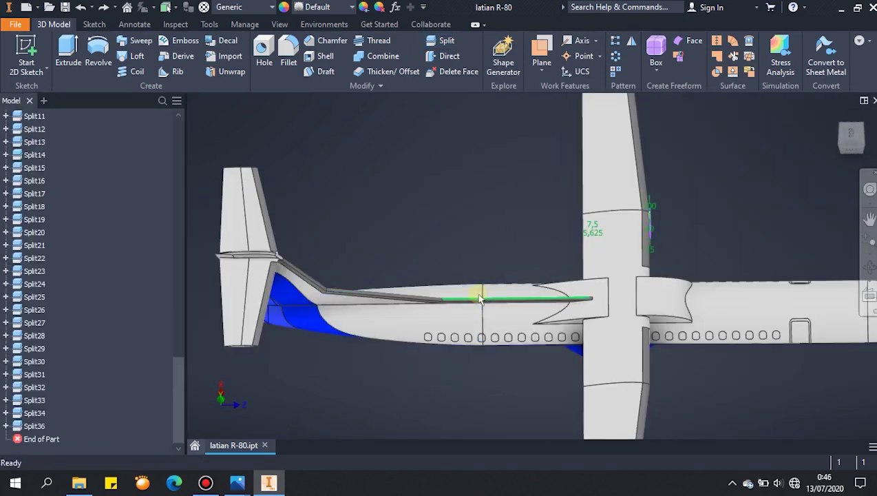
# Delete Split34 back through Split30, removing the splits of the rearmost windows
pyautogui.press('Delete')
pyautogui.click(146, 164)
pyautogui.scroll(-3, 273, 205)
pyautogui.scroll(-3, 359, 272)
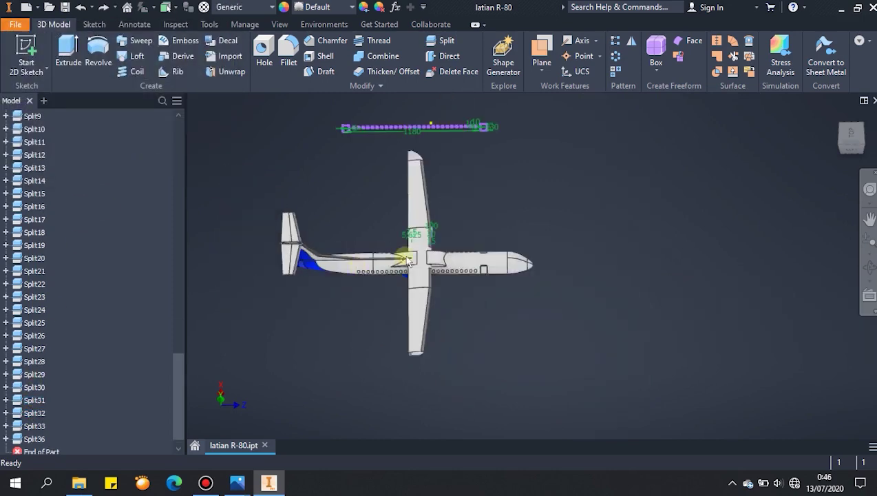
pyautogui.moveTo(402, 256); pyautogui.dragTo(417, 319, button='middle')
pyautogui.click(28, 413)
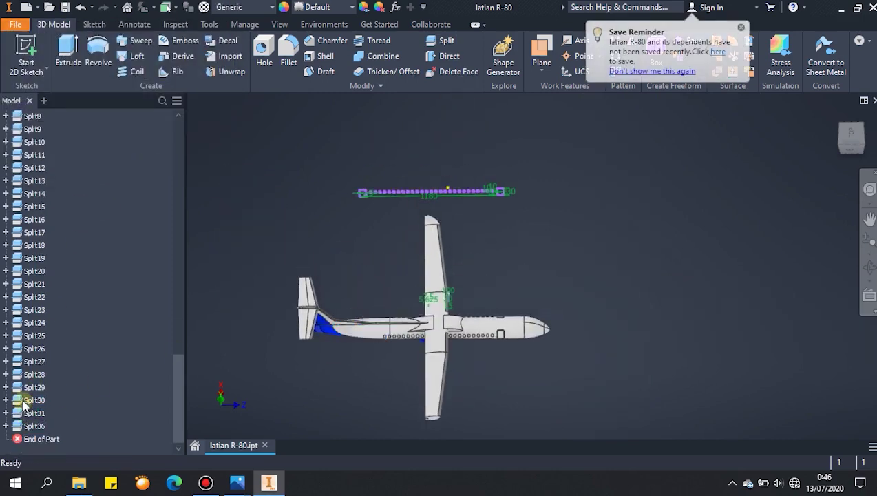
pyautogui.scroll(5, 365, 316)
pyautogui.click(26, 413)
pyautogui.press('Delete')
pyautogui.click(147, 166)
pyautogui.scroll(-5, 256, 196)
pyautogui.scroll(3, 344, 245)
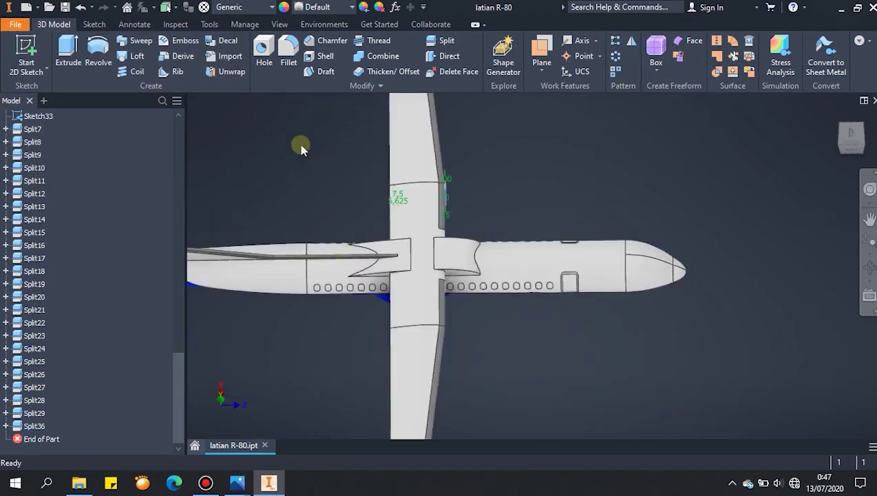
# Try to split the rear fuselage face with the outline of the fifth window from the tail
pyautogui.moveTo(300, 146); pyautogui.dragTo(433, 292, button='middle')
pyautogui.click(442, 41)
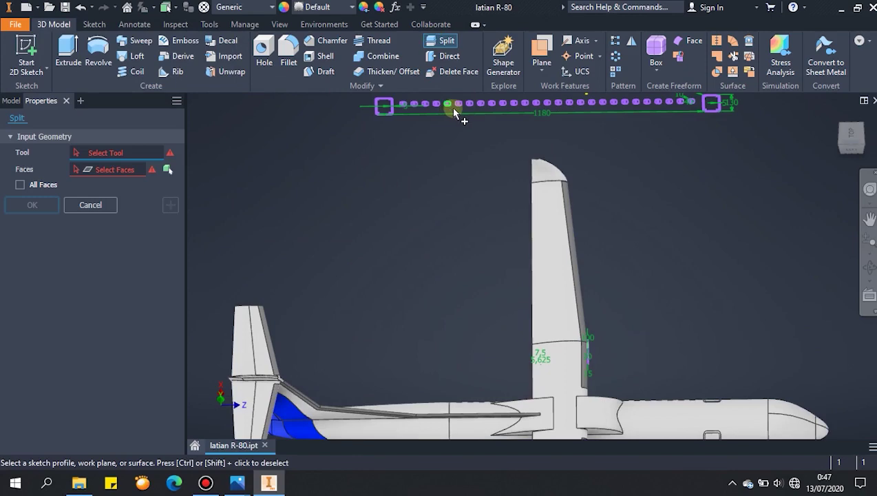
pyautogui.click(447, 106)
pyautogui.click(466, 420)
pyautogui.moveTo(460, 309)
pyautogui.mouseDown(button='middle')
pyautogui.moveTo(448, 225)
pyautogui.moveTo(445, 303)
pyautogui.mouseUp(button='middle')
pyautogui.press('Return')
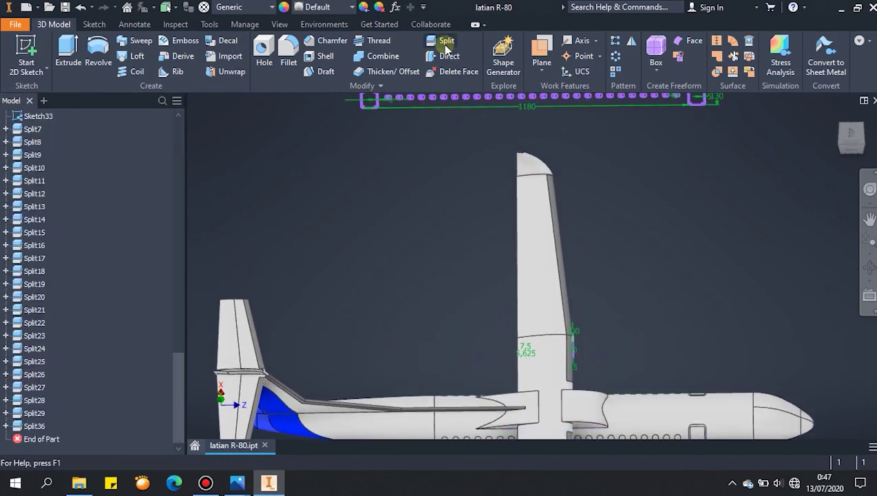
# Split the fuselage faces with each of the five rearmost window outlines in turn
pyautogui.click(443, 43)
pyautogui.click(434, 98)
pyautogui.click(447, 401)
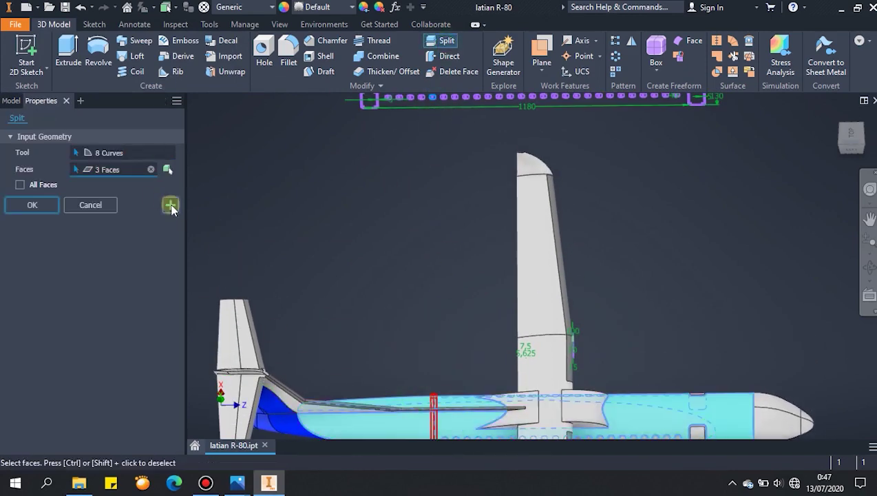
pyautogui.click(420, 101)
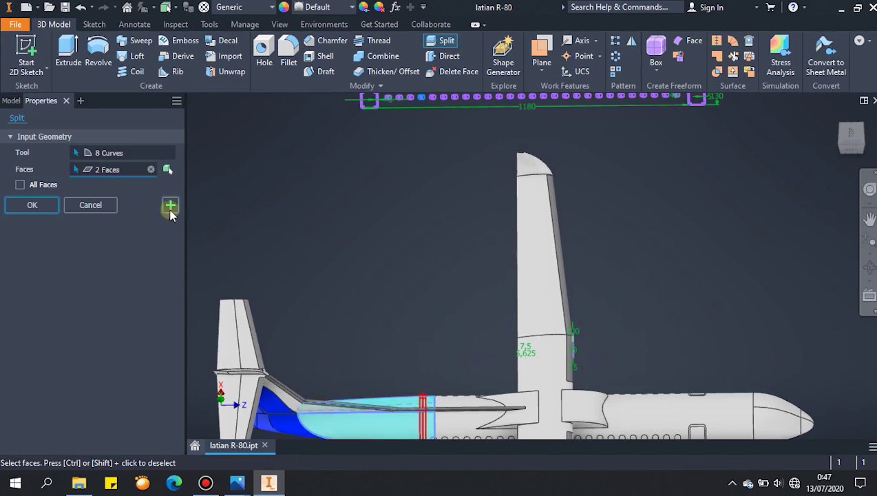
pyautogui.click(171, 207)
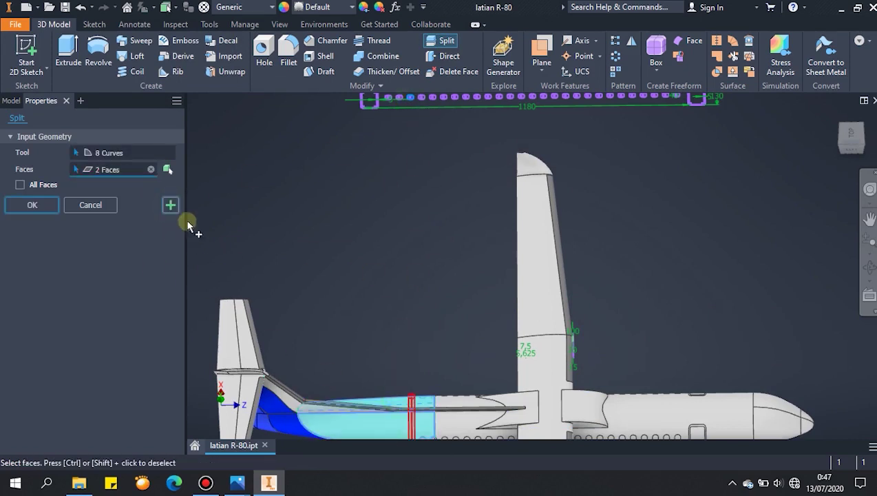
pyautogui.click(171, 205)
pyautogui.click(170, 205)
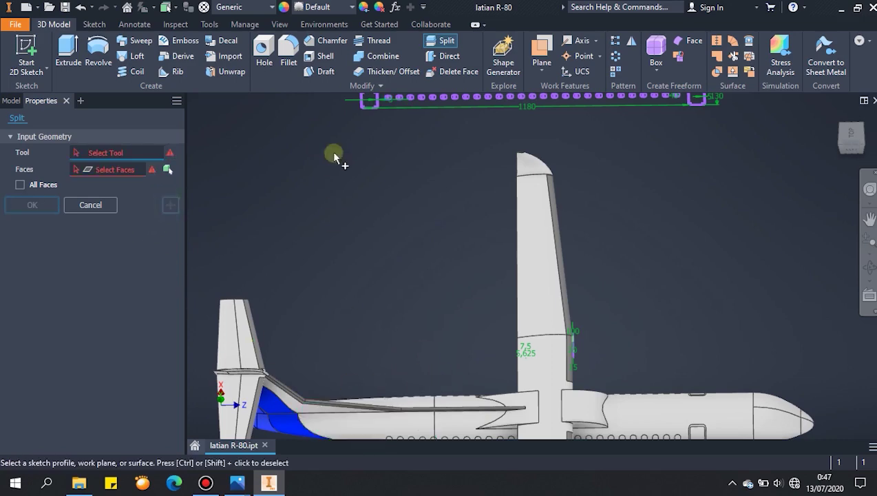
# Split the two white rear fuselage faces with the outer rear door outline
pyautogui.click(369, 112)
pyautogui.moveTo(389, 423); pyautogui.dragTo(435, 301, button='middle')
pyautogui.click(433, 301)
pyautogui.click(416, 281)
pyautogui.scroll(-3, 435, 362)
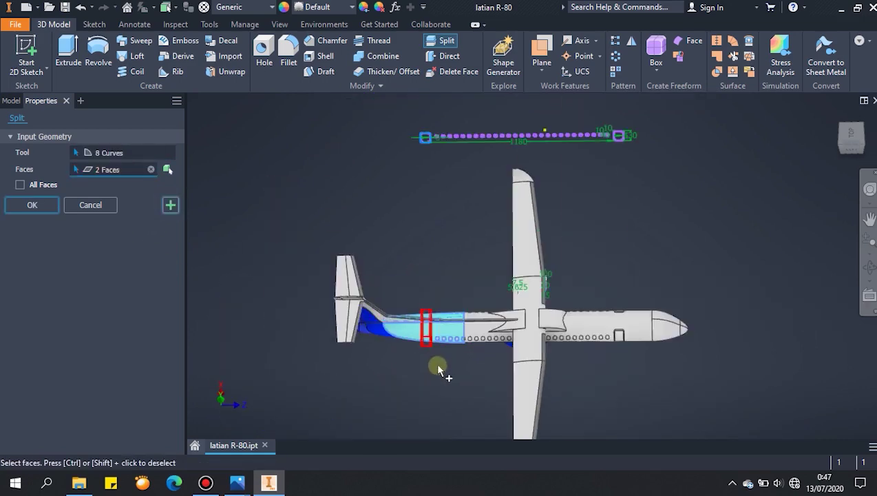
pyautogui.keyDown('shift'); pyautogui.moveTo(436, 362); pyautogui.dragTo(433, 333, button='middle'); pyautogui.keyUp('shift')
pyautogui.click(171, 205)
# Split the two blue stripe faces of the rear fuselage with the outer rear door outline
pyautogui.scroll(5, 423, 368)
pyautogui.click(368, 241)
pyautogui.scroll(-2, 420, 303)
pyautogui.keyDown('shift'); pyautogui.moveTo(424, 289); pyautogui.dragTo(438, 406, button='middle'); pyautogui.keyUp('shift')
pyautogui.click(406, 261)
pyautogui.scroll(3, 440, 270)
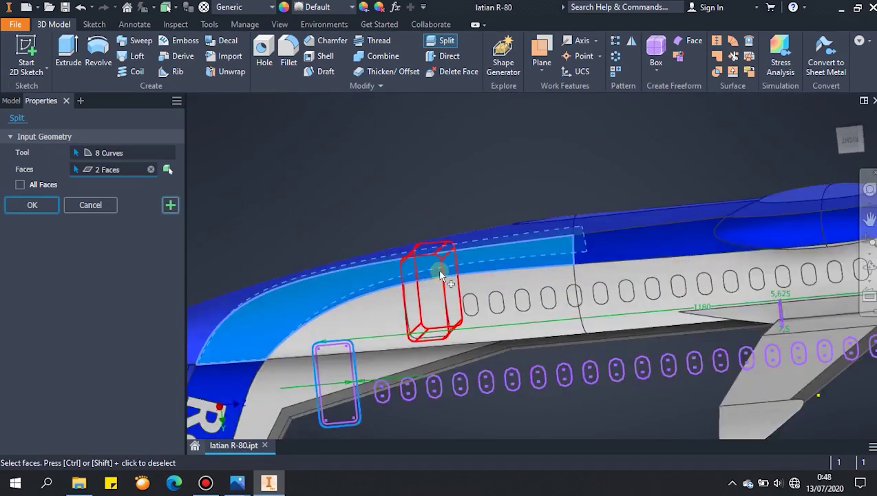
pyautogui.scroll(3, 439, 270)
pyautogui.click(171, 207)
# Split the remaining blue underside of the rear fuselage with the outer rear door outline
pyautogui.scroll(-8, 469, 233)
pyautogui.keyDown('shift'); pyautogui.moveTo(470, 230); pyautogui.dragTo(447, 191, button='middle'); pyautogui.keyUp('shift')
pyautogui.scroll(5, 448, 194)
pyautogui.click(524, 195)
pyautogui.scroll(-4, 527, 200)
pyautogui.scroll(3, 590, 388)
pyautogui.scroll(-3, 590, 390)
pyautogui.keyDown('shift'); pyautogui.moveTo(591, 390); pyautogui.dragTo(627, 430, button='middle'); pyautogui.keyUp('shift')
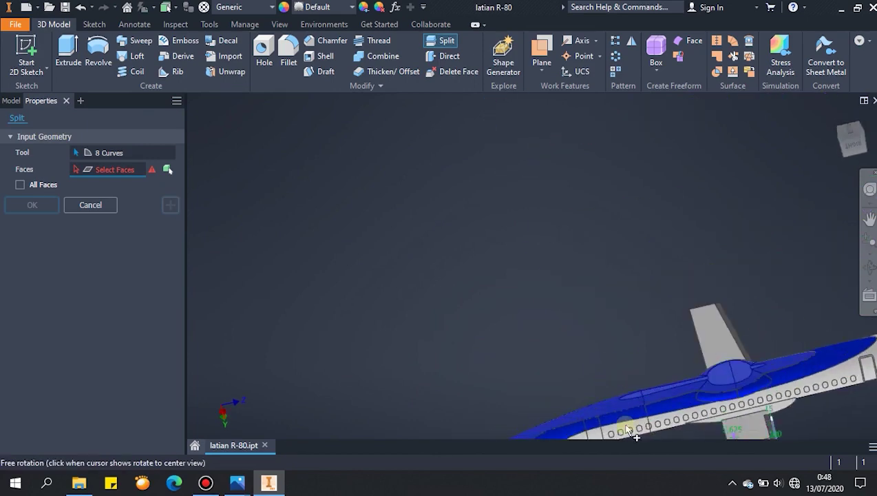
pyautogui.scroll(4, 612, 385)
pyautogui.click(612, 385)
pyautogui.scroll(-3, 612, 385)
pyautogui.keyDown('shift'); pyautogui.moveTo(612, 384); pyautogui.dragTo(586, 331, button='middle'); pyautogui.keyUp('shift')
pyautogui.click(169, 204)
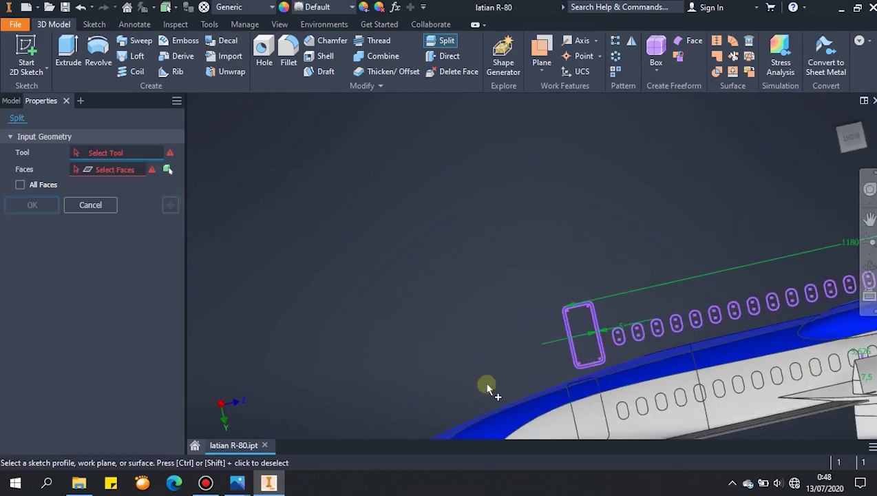
# Split the white part of the rear door with the inner rear door outline
pyautogui.scroll(5, 596, 379)
pyautogui.click(597, 311)
pyautogui.scroll(-2, 635, 387)
pyautogui.moveTo(639, 406); pyautogui.dragTo(564, 227, button='middle')
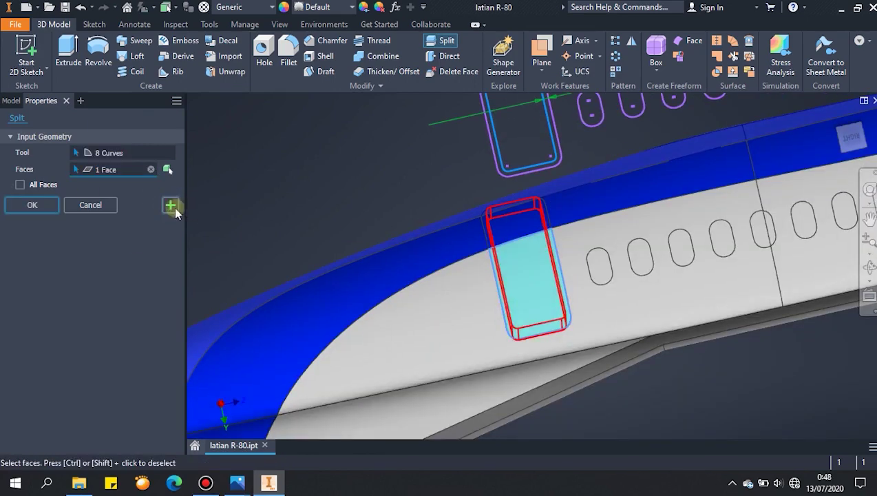
pyautogui.scroll(-3, 579, 323)
pyautogui.keyDown('shift'); pyautogui.moveTo(582, 327); pyautogui.dragTo(499, 193, button='middle'); pyautogui.keyUp('shift')
pyautogui.click(498, 198)
pyautogui.click(170, 208)
# Split the two blue parts of the rear door with the inner outline and close the Split command
pyautogui.keyDown('shift'); pyautogui.moveTo(562, 280); pyautogui.dragTo(544, 385, button='middle'); pyautogui.keyUp('shift')
pyautogui.click(463, 111)
pyautogui.click(512, 274)
pyautogui.scroll(-3, 520, 284)
pyautogui.scroll(4, 515, 246)
pyautogui.click(514, 256)
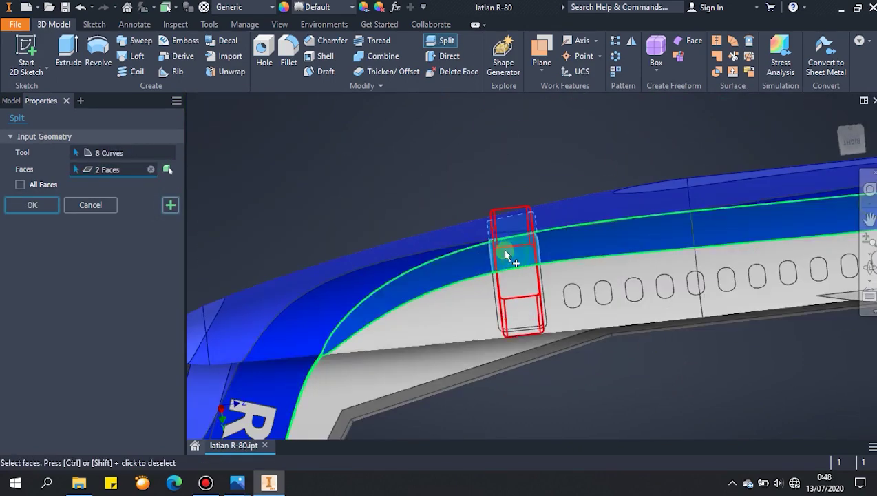
pyautogui.click(170, 205)
pyautogui.scroll(5, 434, 208)
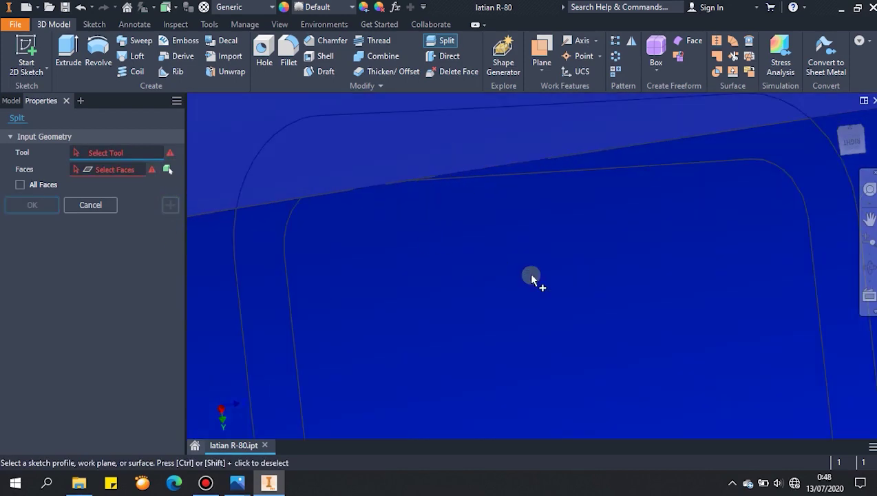
pyautogui.scroll(-6, 530, 278)
pyautogui.keyDown('shift'); pyautogui.moveTo(595, 307); pyautogui.dragTo(553, 191, button='middle'); pyautogui.keyUp('shift')
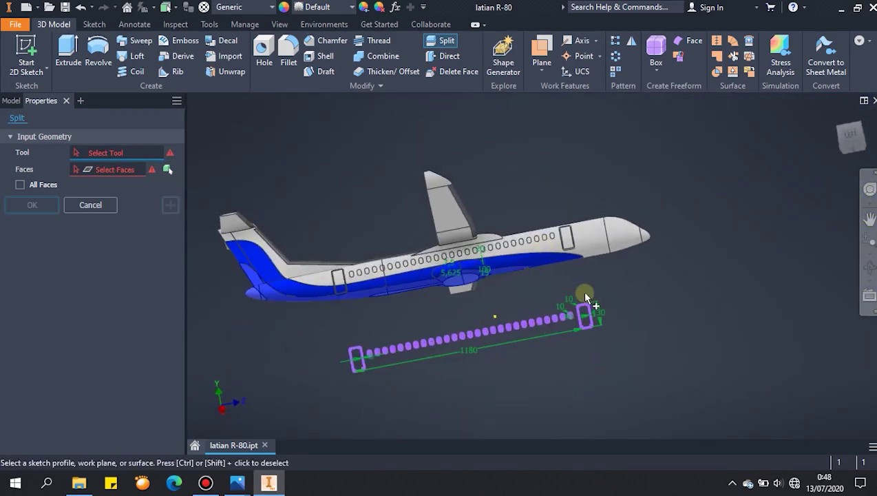
pyautogui.press('Escape')
# Adjust the appearance of the front door frame to black, RGB 30, 30, 30, and apply it
pyautogui.scroll(4, 556, 264)
pyautogui.click(363, 7)
pyautogui.scroll(4, 614, 208)
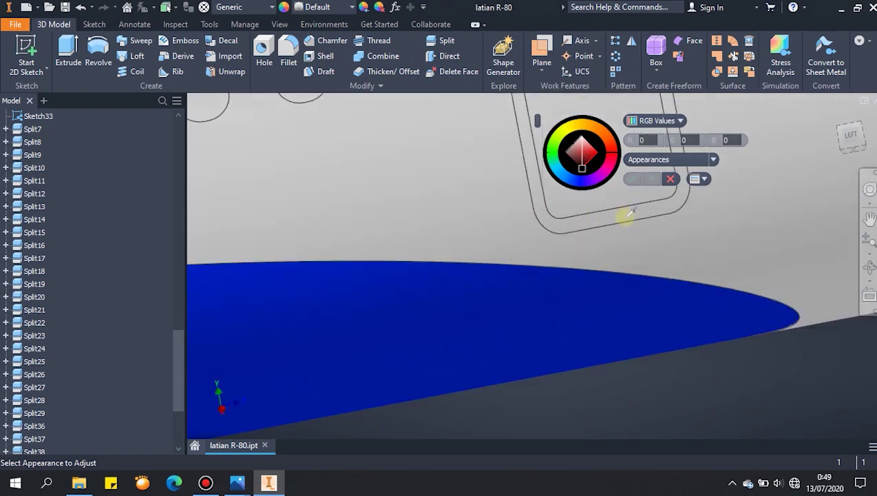
pyautogui.click(626, 217)
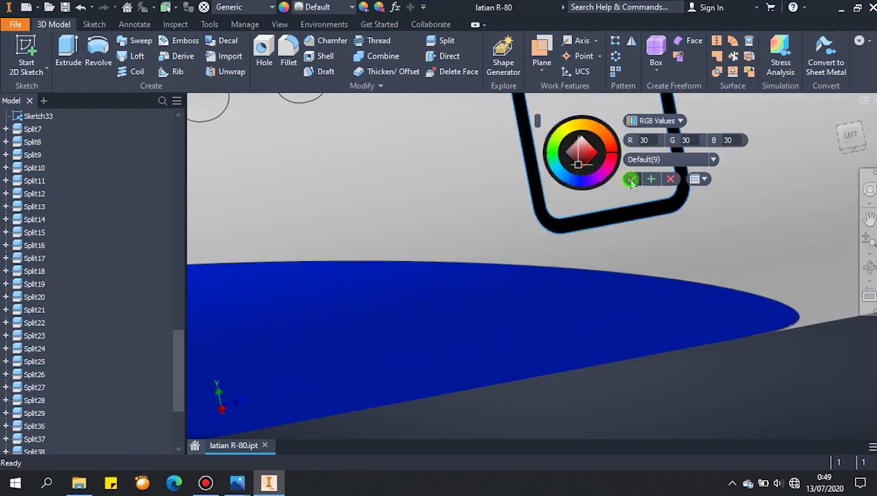
pyautogui.click(631, 180)
pyautogui.click(379, 275)
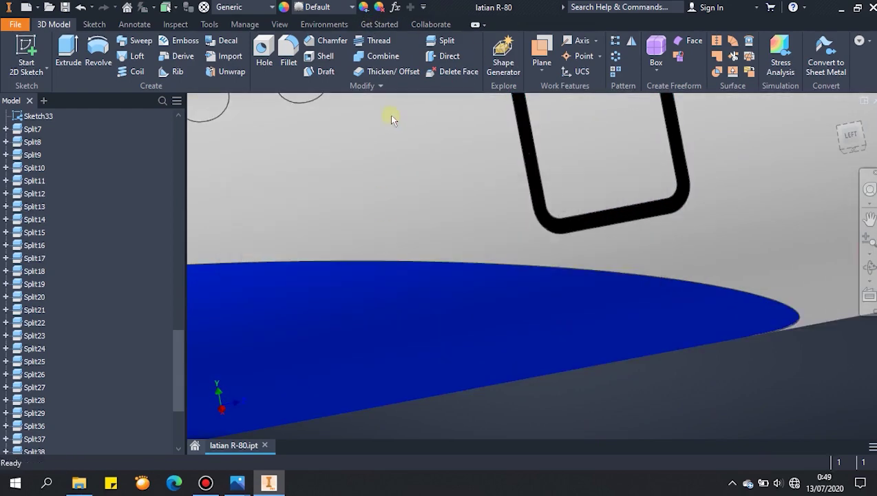
# Apply the same black appearance, RGB 30, 30, 30, to the front row of windows from the front door back to the wing
pyautogui.click(364, 8)
pyautogui.scroll(-5, 557, 284)
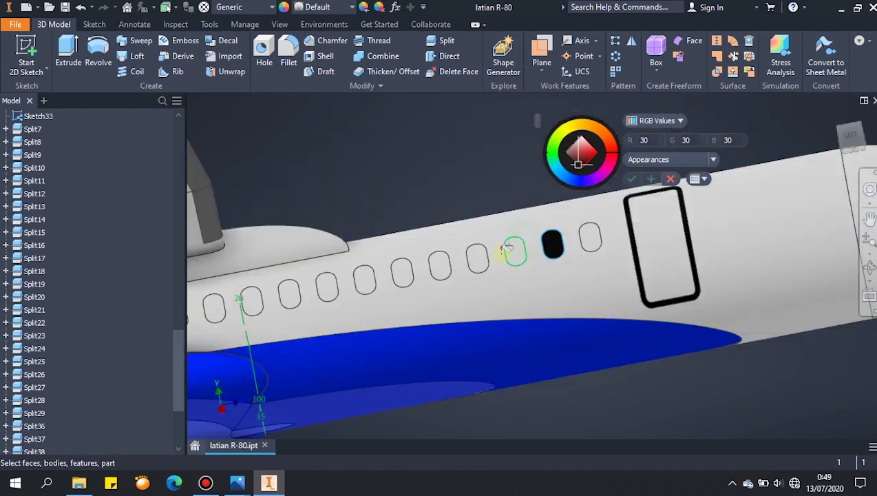
pyautogui.click(591, 240)
pyautogui.click(554, 246)
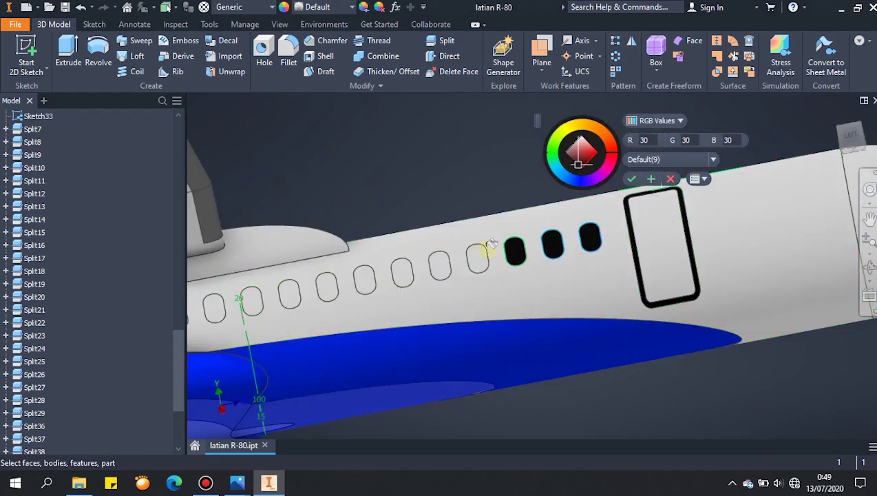
pyautogui.click(477, 259)
pyautogui.click(441, 268)
pyautogui.click(403, 274)
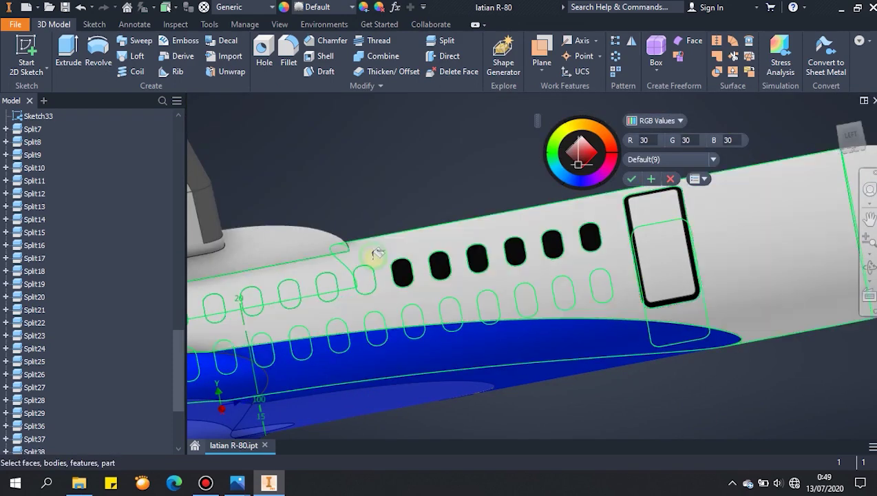
pyautogui.click(365, 280)
pyautogui.click(326, 287)
pyautogui.click(290, 295)
pyautogui.click(252, 301)
pyautogui.click(214, 309)
# Apply the black appearance to the windows below and just behind the wing
pyautogui.scroll(-3, 319, 334)
pyautogui.moveTo(318, 334); pyautogui.dragTo(632, 296, button='middle')
pyautogui.scroll(6, 555, 286)
pyautogui.scroll(-2, 558, 284)
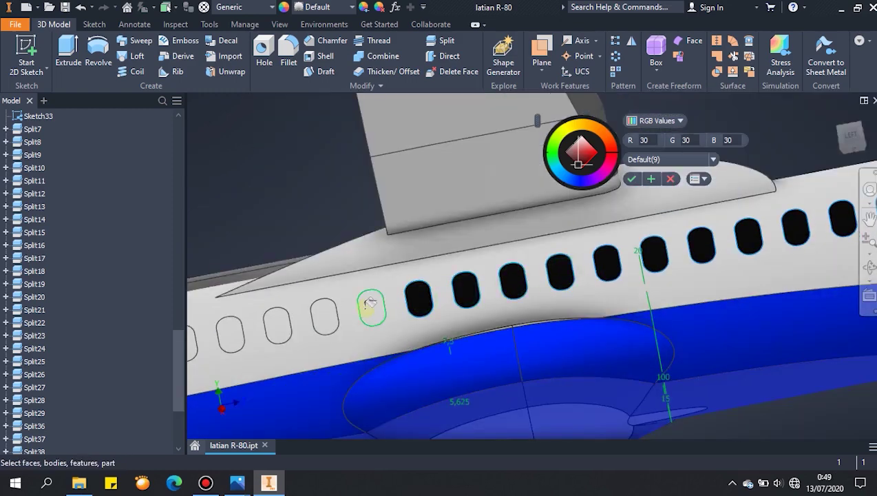
pyautogui.scroll(-2, 341, 325)
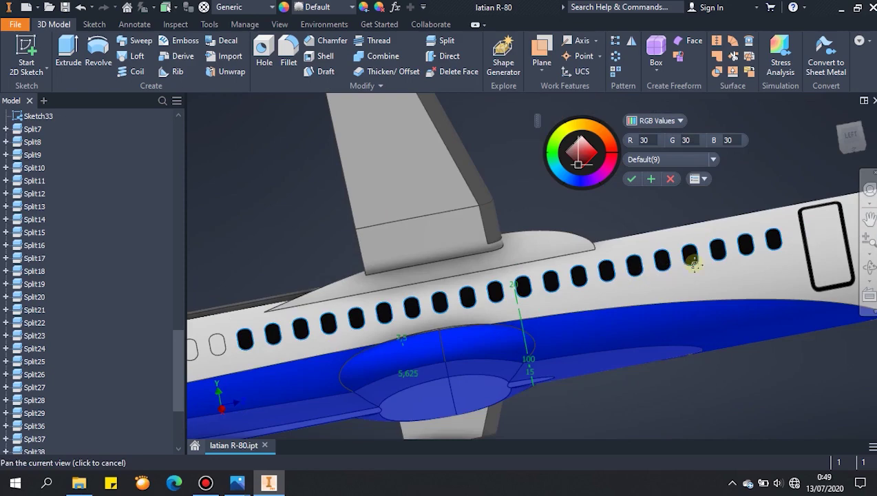
pyautogui.moveTo(682, 267); pyautogui.dragTo(716, 260, button='middle')
pyautogui.scroll(2, 631, 268)
pyautogui.click(633, 266)
pyautogui.click(599, 276)
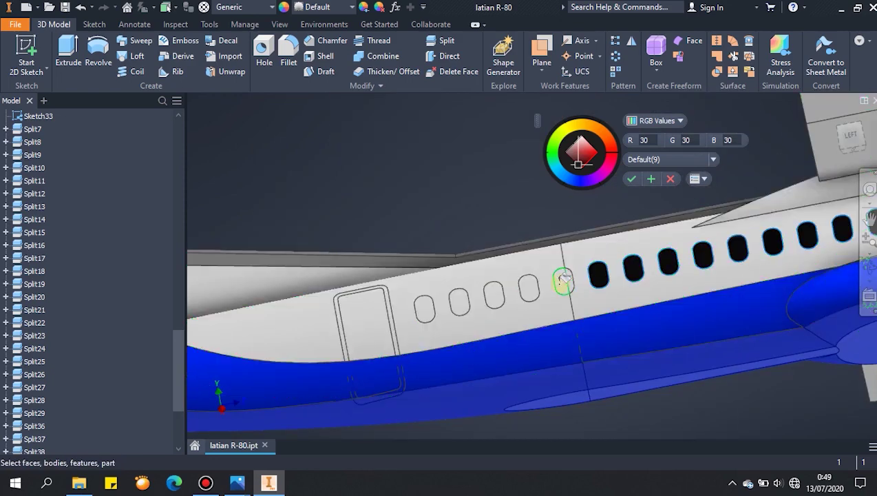
# Colour the remaining windows up to the rear door black, including the one crossed by the fuselage joint
pyautogui.scroll(5, 566, 283)
pyautogui.click(433, 315)
pyautogui.click(303, 340)
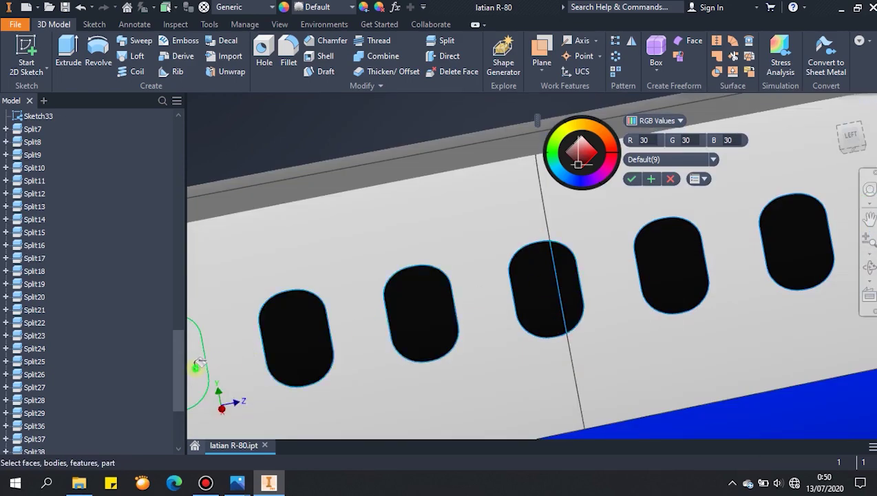
pyautogui.click(197, 362)
pyautogui.scroll(-3, 331, 334)
pyautogui.moveTo(415, 318); pyautogui.dragTo(761, 246, button='middle')
pyautogui.scroll(-3, 734, 249)
pyautogui.click(606, 277)
# Colour the white, blue and underside pieces of the rear door frame black and apply the appearance
pyautogui.scroll(3, 566, 279)
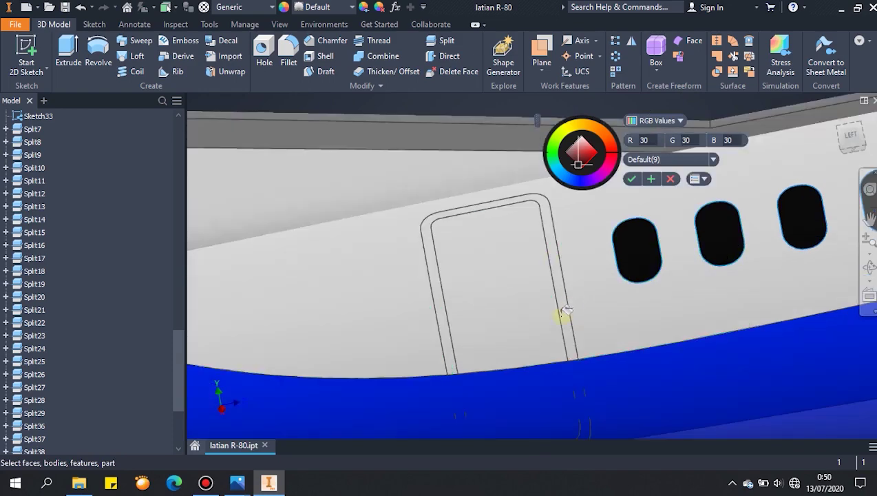
pyautogui.scroll(-3, 579, 379)
pyautogui.scroll(5, 574, 373)
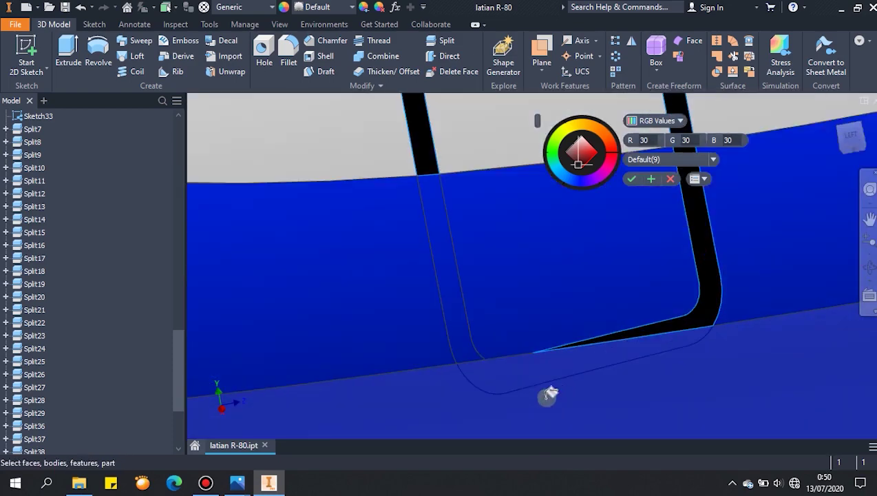
pyautogui.click(521, 372)
pyautogui.click(470, 332)
pyautogui.click(478, 320)
pyautogui.click(458, 321)
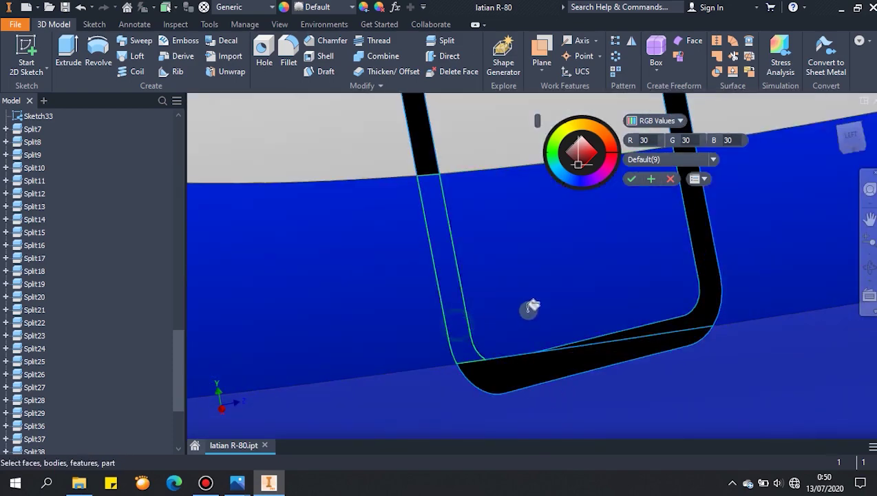
pyautogui.scroll(-5, 565, 277)
pyautogui.click(631, 179)
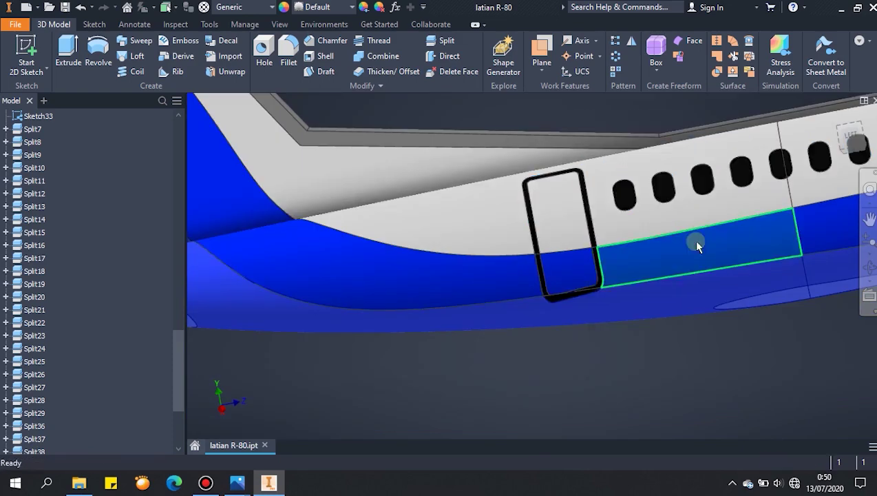
# Apply the black RGB 30, 30, 30 appearance to the front door frame and front windows on the opposite fuselage side
pyautogui.scroll(-5, 716, 246)
pyautogui.keyDown('shift'); pyautogui.moveTo(739, 250); pyautogui.dragTo(682, 298, button='middle'); pyautogui.keyUp('shift')
pyautogui.scroll(6, 781, 262)
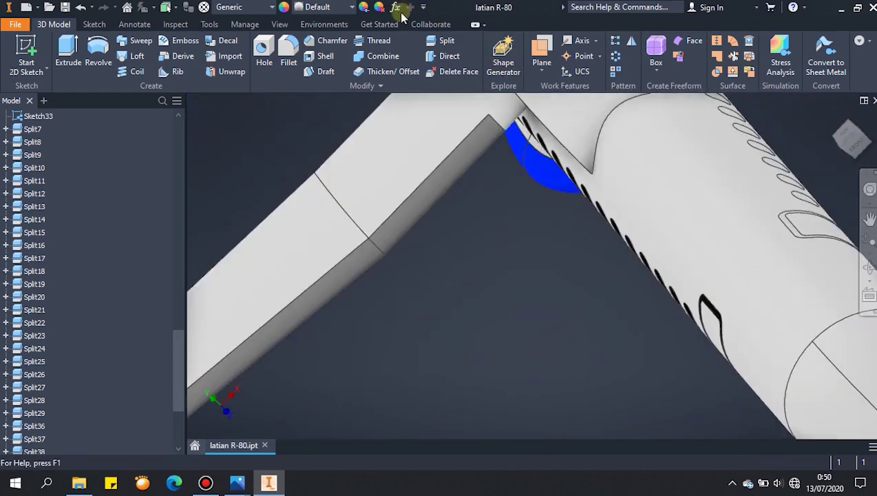
pyautogui.click(364, 8)
pyautogui.scroll(5, 718, 323)
pyautogui.click(689, 273)
pyautogui.scroll(-5, 723, 254)
pyautogui.moveTo(770, 190); pyautogui.dragTo(661, 336, button='middle')
pyautogui.scroll(4, 661, 335)
pyautogui.click(862, 127)
pyautogui.scroll(6, 591, 307)
pyautogui.scroll(3, 599, 268)
pyautogui.scroll(-3, 600, 228)
pyautogui.moveTo(600, 229); pyautogui.dragTo(763, 416, button='middle')
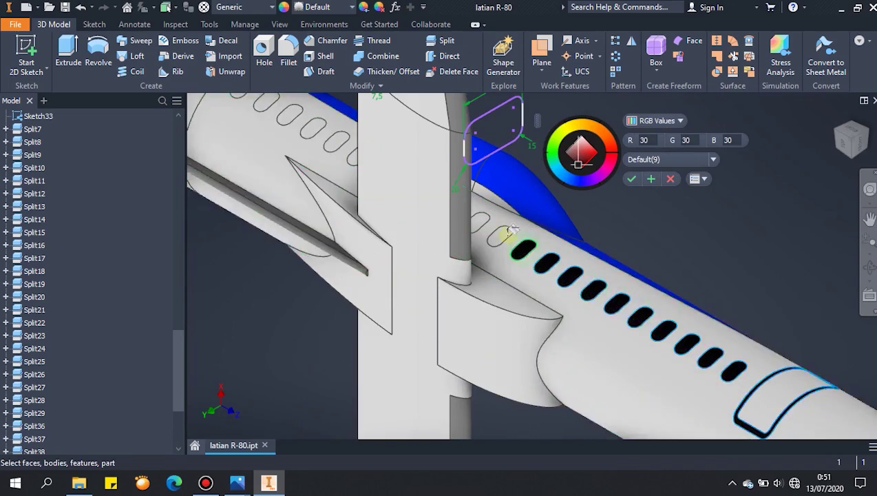
# Colour the opposite side's windows beneath and just behind the wing black
pyautogui.click(481, 217)
pyautogui.scroll(-2, 481, 218)
pyautogui.keyDown('shift'); pyautogui.moveTo(506, 220); pyautogui.dragTo(524, 268, button='middle'); pyautogui.keyUp('shift')
pyautogui.click(476, 181)
pyautogui.click(462, 167)
pyautogui.click(450, 152)
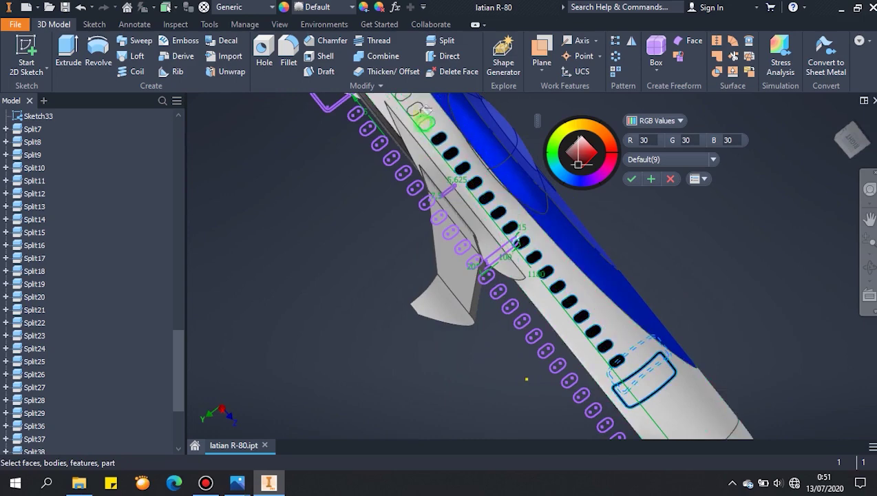
# Colour the opposite side's rearmost windows black as far as the rear door
pyautogui.moveTo(480, 198); pyautogui.dragTo(554, 309, button='middle')
pyautogui.click(481, 217)
pyautogui.click(463, 190)
pyautogui.click(463, 190)
pyautogui.scroll(3, 462, 190)
pyautogui.moveTo(476, 207); pyautogui.dragTo(623, 343, button='middle')
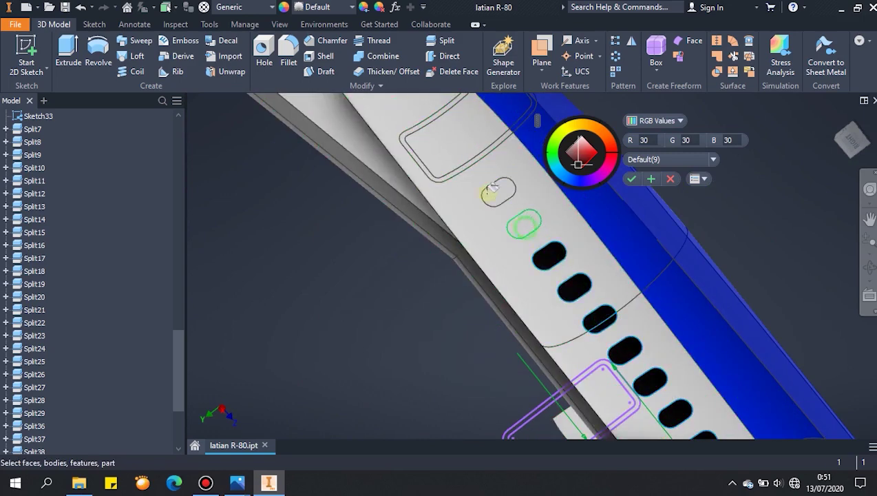
# Colour all pieces of the opposite side's rear door frame black and apply the appearance
pyautogui.click(456, 173)
pyautogui.scroll(-2, 520, 143)
pyautogui.scroll(7, 513, 127)
pyautogui.scroll(-3, 554, 261)
pyautogui.moveTo(554, 260); pyautogui.dragTo(486, 351, button='middle')
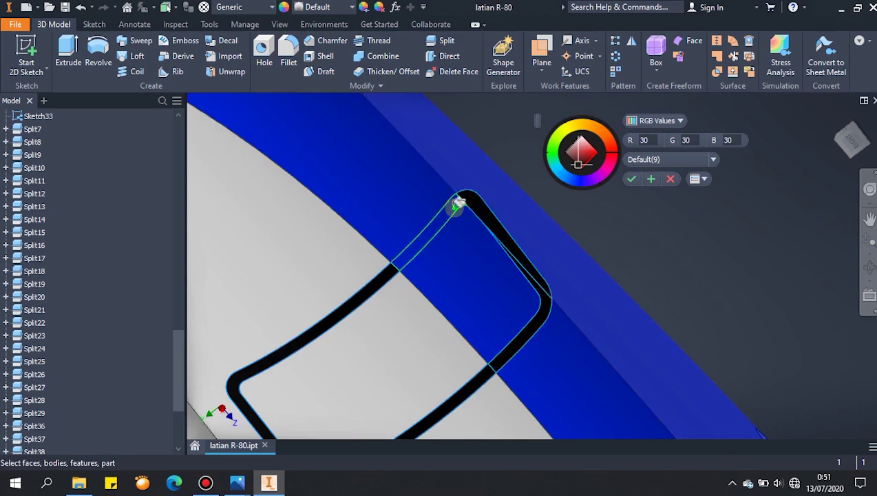
pyautogui.click(631, 181)
# Save the part file
pyautogui.scroll(-4, 619, 255)
pyautogui.hotkey('ctrl', 's')
pyautogui.click(376, 272)
# Hide Sketch33, which holds the window and door outlines
pyautogui.scroll(-6, 631, 323)
pyautogui.keyDown('shift'); pyautogui.moveTo(633, 322); pyautogui.dragTo(688, 238, button='middle'); pyautogui.keyUp('shift')
pyautogui.scroll(-3, 718, 411)
pyautogui.moveTo(717, 411); pyautogui.dragTo(753, 327, button='middle')
pyautogui.scroll(4, 684, 370)
pyautogui.keyDown('shift'); pyautogui.moveTo(684, 370); pyautogui.dragTo(490, 355, button='middle'); pyautogui.keyUp('shift')
pyautogui.scroll(-4, 100, 373)
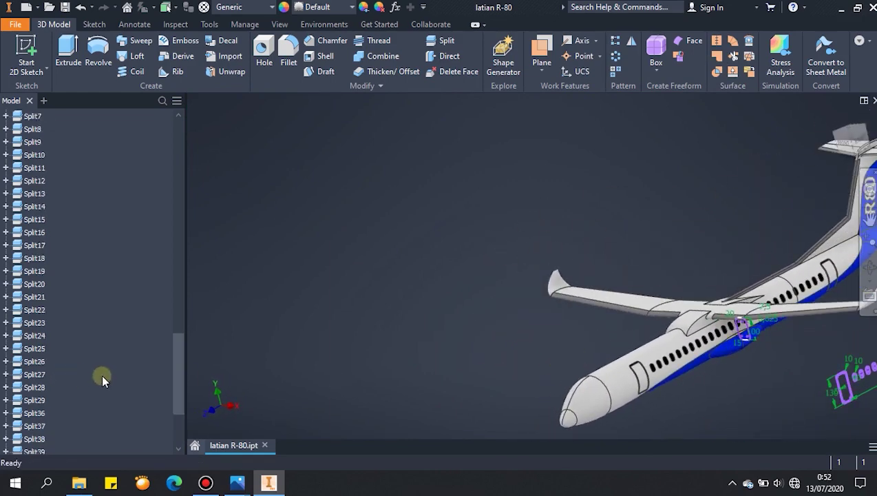
pyautogui.scroll(9, 100, 373)
pyautogui.rightClick(26, 336)
pyautogui.click(52, 347)
pyautogui.scroll(-3, 689, 291)
# Make the front view blueprint sketch visible
pyautogui.moveTo(689, 290); pyautogui.dragTo(439, 334, button='middle')
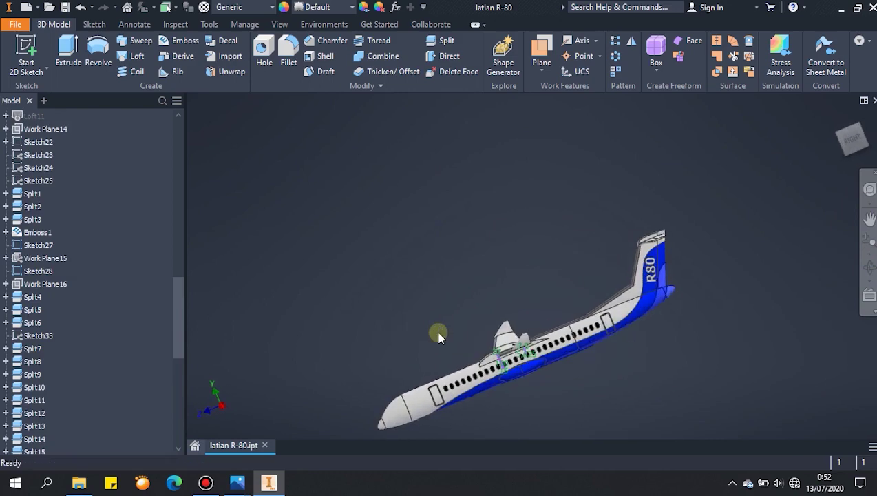
pyautogui.scroll(3, 550, 330)
pyautogui.scroll(-5, 599, 335)
pyautogui.keyDown('shift'); pyautogui.moveTo(548, 331); pyautogui.dragTo(582, 345, button='middle'); pyautogui.keyUp('shift')
pyautogui.scroll(4, 581, 346)
pyautogui.scroll(16, 118, 303)
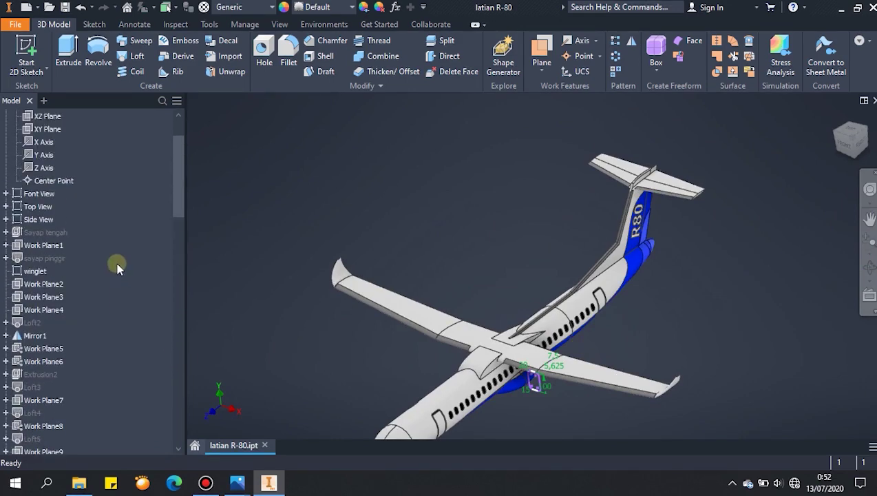
pyautogui.rightClick(32, 260)
pyautogui.click(72, 305)
pyautogui.rightClick(747, 275)
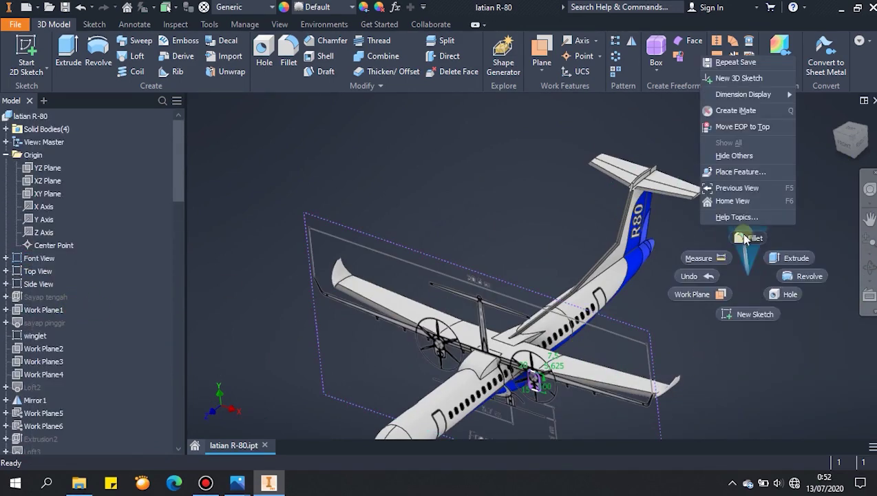
pyautogui.click(751, 274)
# Start a sketch on the XY plane and slice the graphics at the sketch plane
pyautogui.click(45, 196)
pyautogui.click(12, 72)
pyautogui.rightClick(763, 206)
pyautogui.click(806, 310)
pyautogui.scroll(-6, 557, 290)
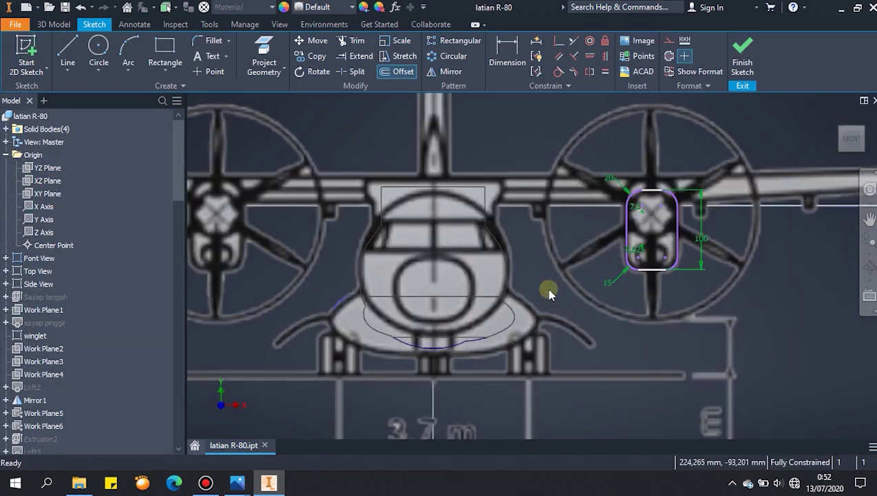
pyautogui.scroll(3, 453, 244)
pyautogui.scroll(5, 455, 245)
pyautogui.rightClick(697, 170)
pyautogui.click(724, 310)
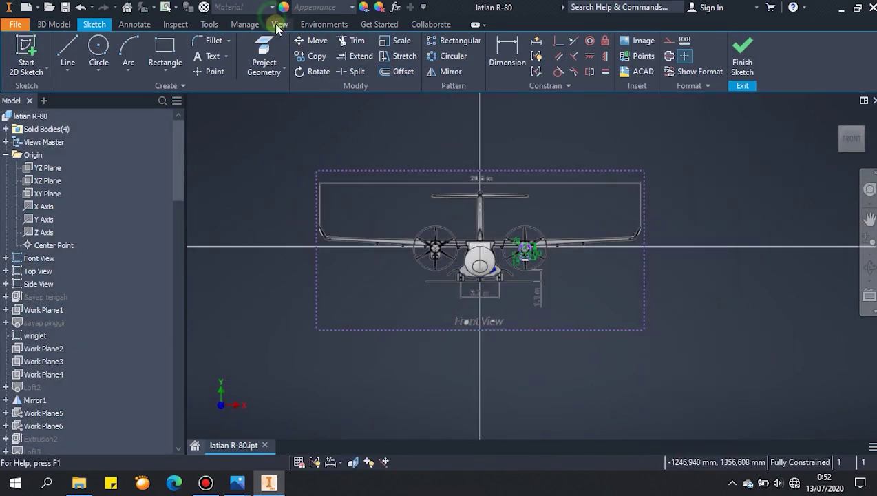
# Switch the visual style to wireframe and inspect the cockpit area of the front view blueprint
pyautogui.click(279, 25)
pyautogui.click(235, 61)
pyautogui.click(265, 195)
pyautogui.scroll(-6, 506, 259)
pyautogui.moveTo(471, 258); pyautogui.dragTo(577, 309, button='middle')
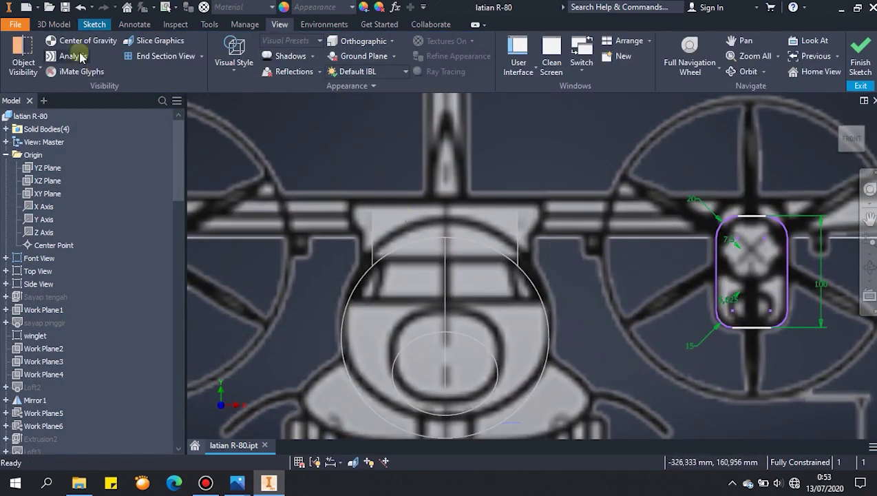
# Abandon the line command and undo the new sketch on the XY plane
pyautogui.click(55, 25)
pyautogui.scroll(-20, 58, 310)
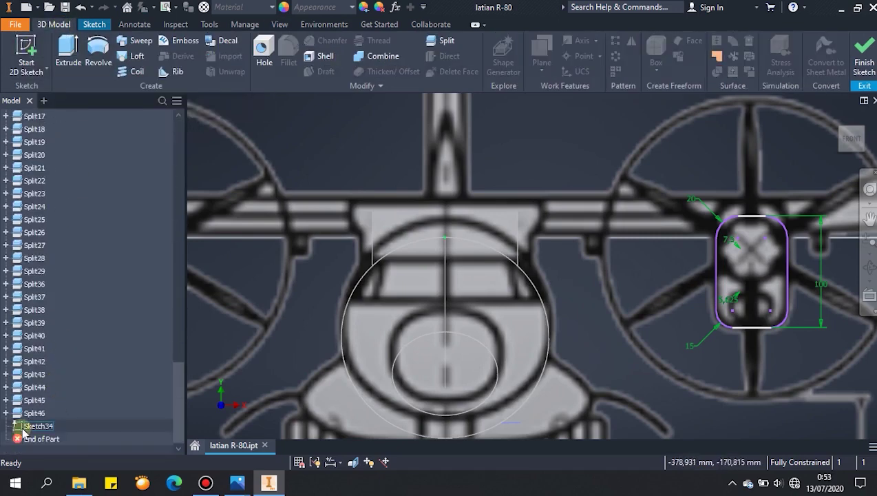
pyautogui.click(95, 25)
pyautogui.click(68, 53)
pyautogui.scroll(3, 400, 268)
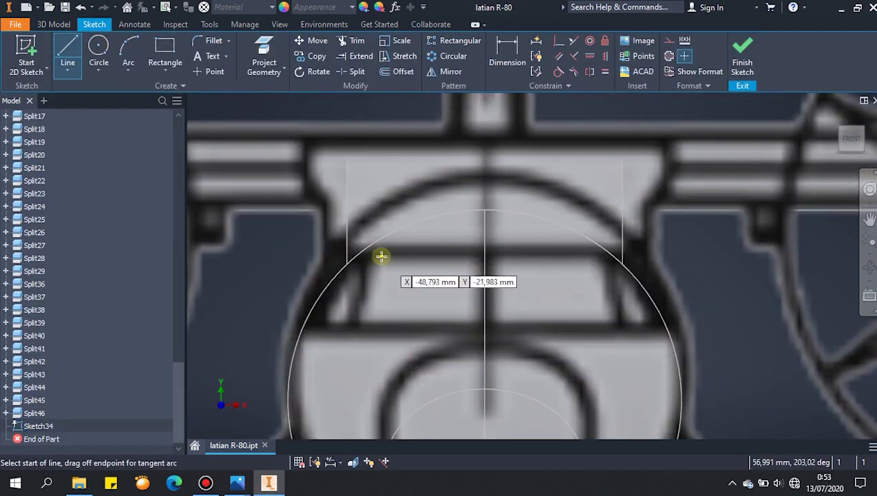
pyautogui.scroll(-4, 431, 272)
pyautogui.press('Escape')
pyautogui.scroll(-5, 431, 276)
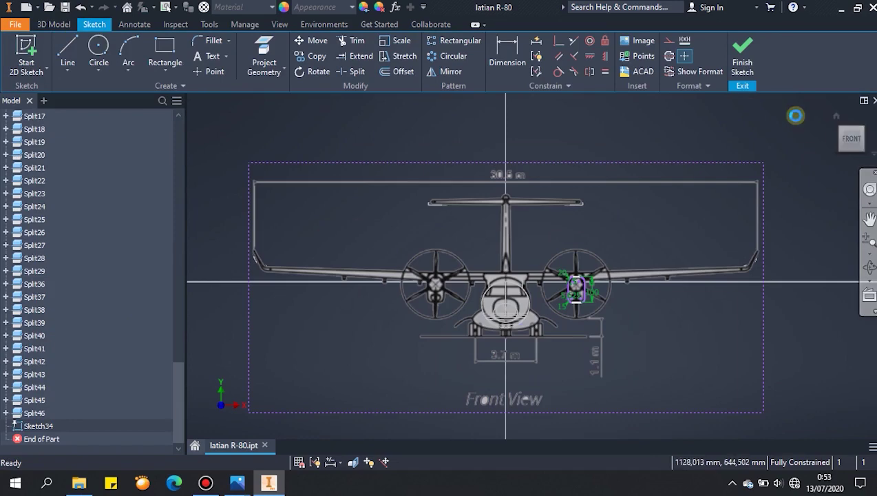
pyautogui.hotkey('ctrl', 'z')
# Turn the model to the right view and make the side view blueprint sketch visible
pyautogui.click(871, 139)
pyautogui.moveTo(179, 380); pyautogui.dragTo(179, 141)
pyautogui.rightClick(28, 283)
pyautogui.click(60, 311)
pyautogui.scroll(8, 486, 269)
pyautogui.moveTo(363, 298); pyautogui.dragTo(542, 323, button='middle')
pyautogui.scroll(5, 538, 322)
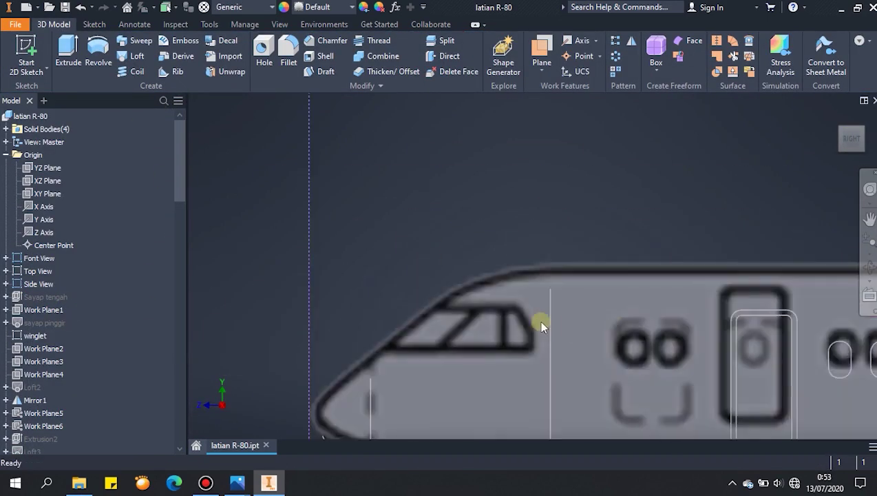
pyautogui.scroll(-4, 532, 321)
# Switch the visual style back from wireframe to a shaded display without edges
pyautogui.click(280, 24)
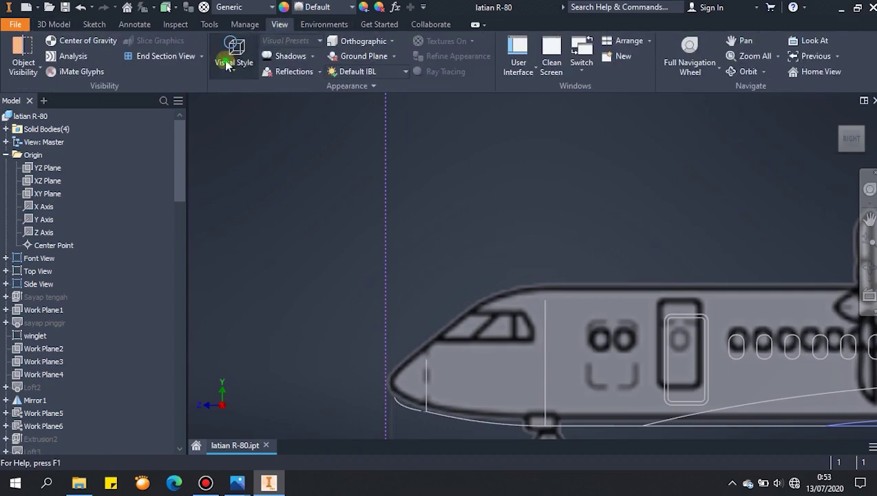
pyautogui.click(234, 53)
pyautogui.click(250, 126)
# Start a sketch on the YZ plane and slice the graphics to expose the side view blueprint
pyautogui.click(29, 169)
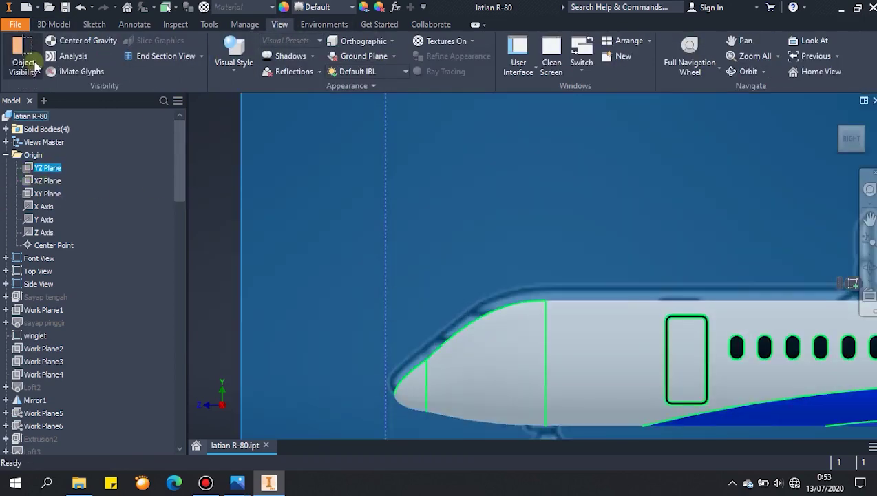
pyautogui.click(55, 25)
pyautogui.click(33, 46)
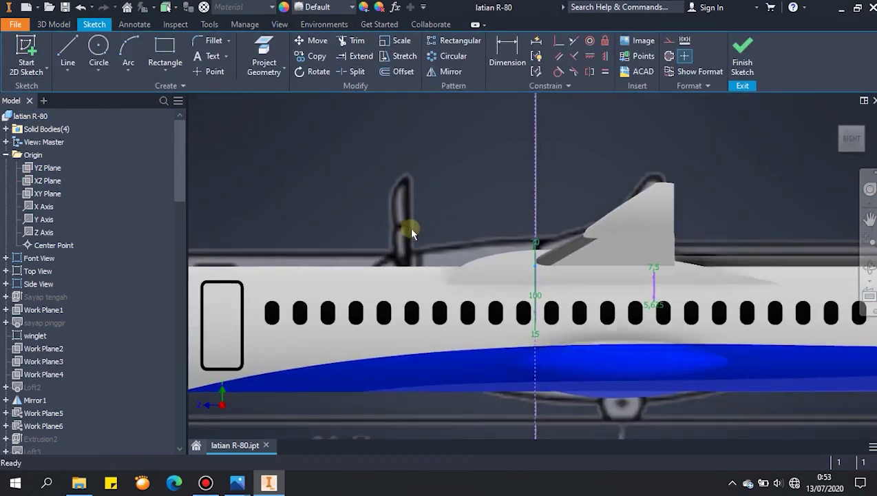
pyautogui.scroll(3, 407, 226)
pyautogui.moveTo(407, 225); pyautogui.dragTo(633, 241, button='middle')
pyautogui.rightClick(379, 236)
pyautogui.click(407, 314)
# Trace the rearmost cockpit window pane over the side view blueprint as a closed five-sided line outline
pyautogui.scroll(-4, 422, 286)
pyautogui.scroll(2, 422, 288)
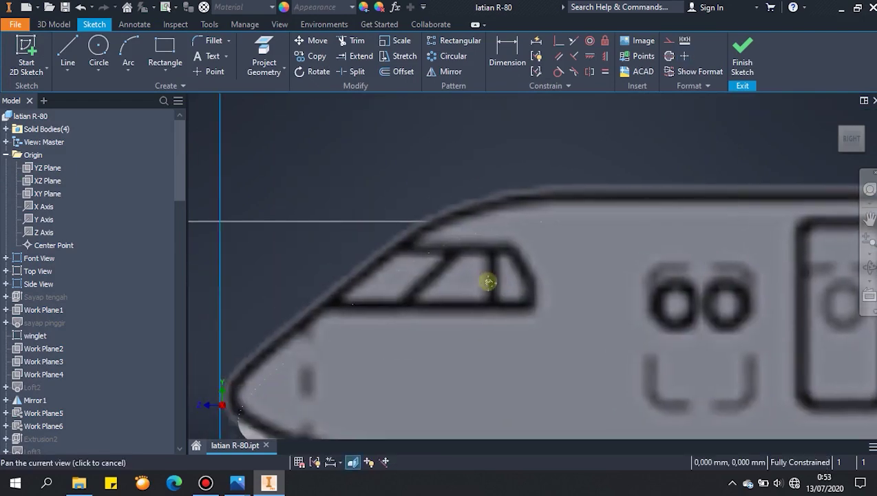
pyautogui.press('l')
pyautogui.click(502, 254)
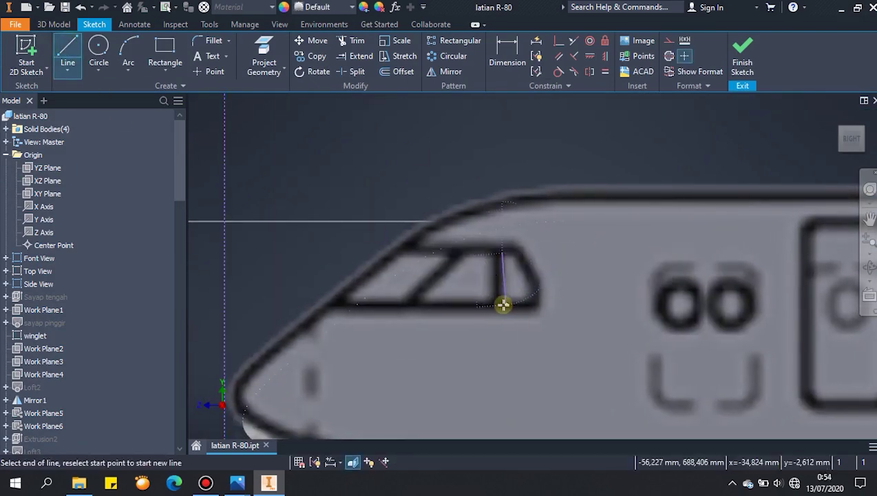
pyautogui.click(503, 307)
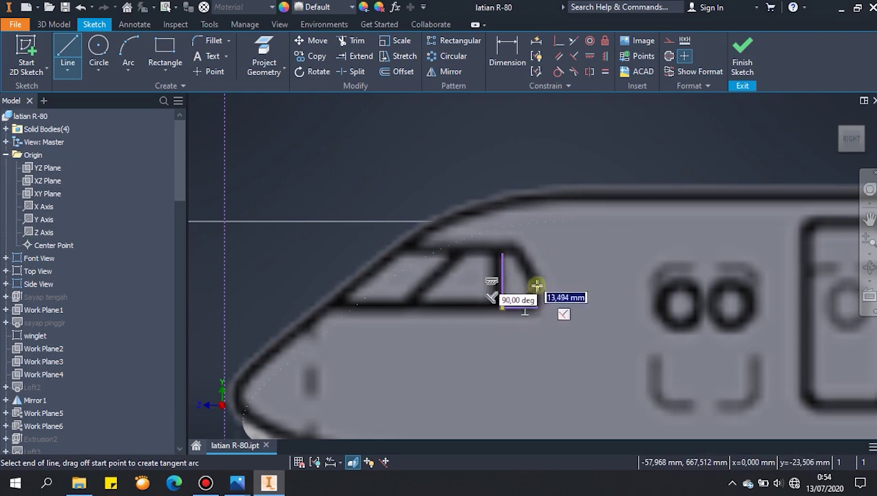
pyautogui.click(506, 253)
# Trace the middle cockpit window pane as a closed line outline with a sloped front and a small chamfered lower corner
pyautogui.scroll(2, 499, 253)
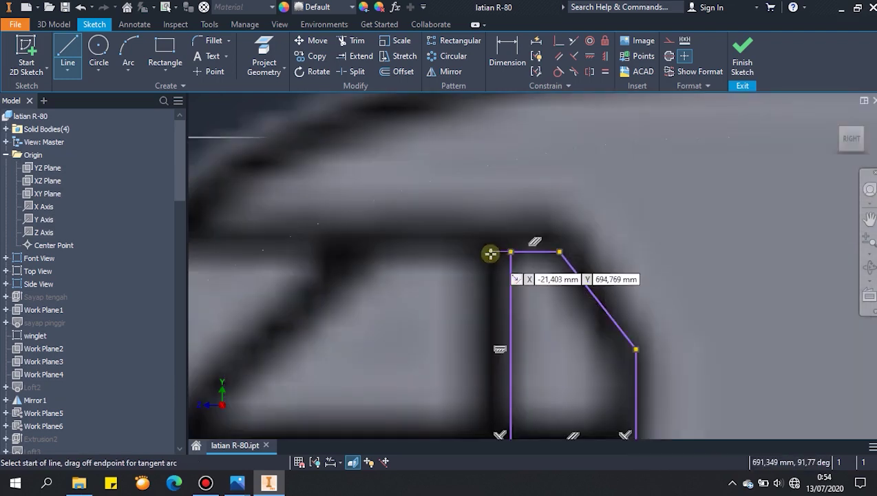
pyautogui.click(487, 251)
pyautogui.moveTo(496, 320); pyautogui.dragTo(509, 217, button='middle')
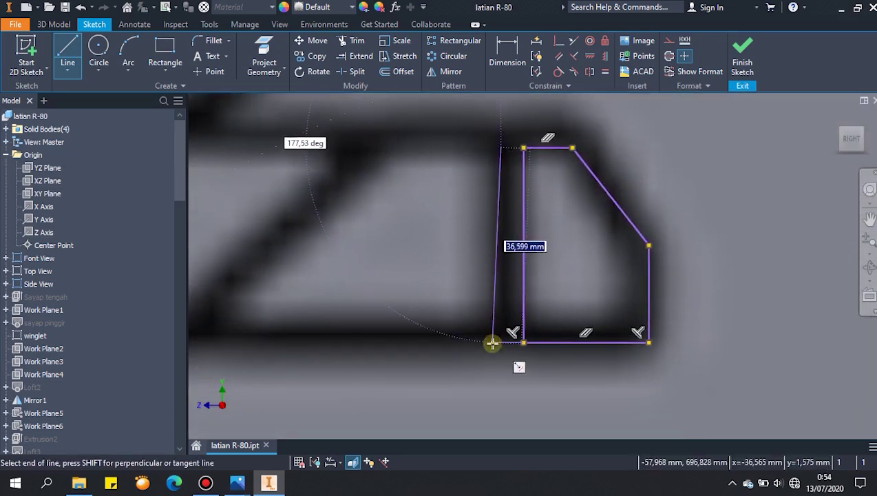
pyautogui.click(501, 342)
pyautogui.moveTo(344, 337); pyautogui.dragTo(472, 331, button='middle')
pyautogui.click(381, 327)
pyautogui.click(362, 303)
pyautogui.click(628, 139)
# Trace the front cockpit window pane as a closed line outline with a slanted forward edge, and finish the sketch
pyautogui.click(481, 140)
pyautogui.moveTo(361, 283); pyautogui.dragTo(566, 247, button='middle')
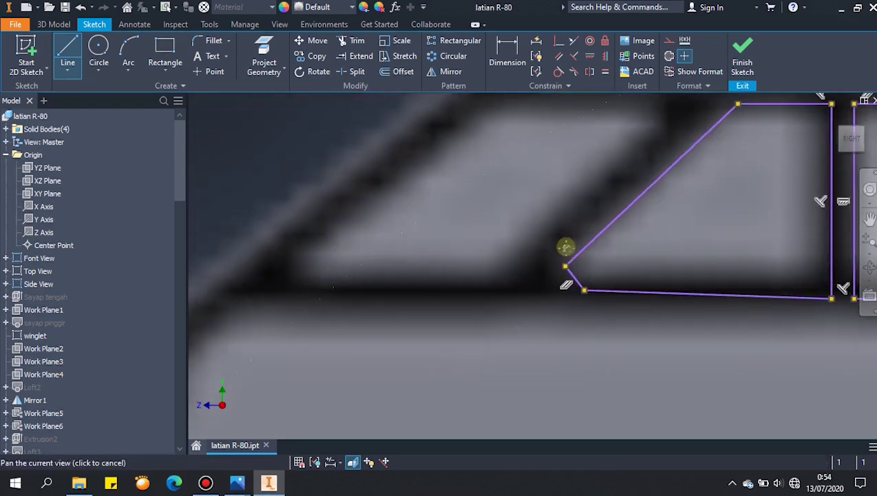
pyautogui.click(529, 267)
pyautogui.click(481, 294)
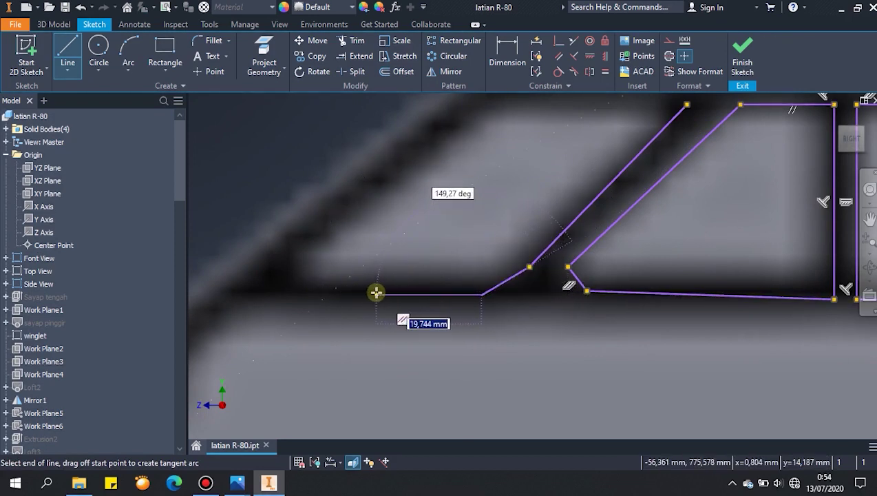
pyautogui.click(366, 294)
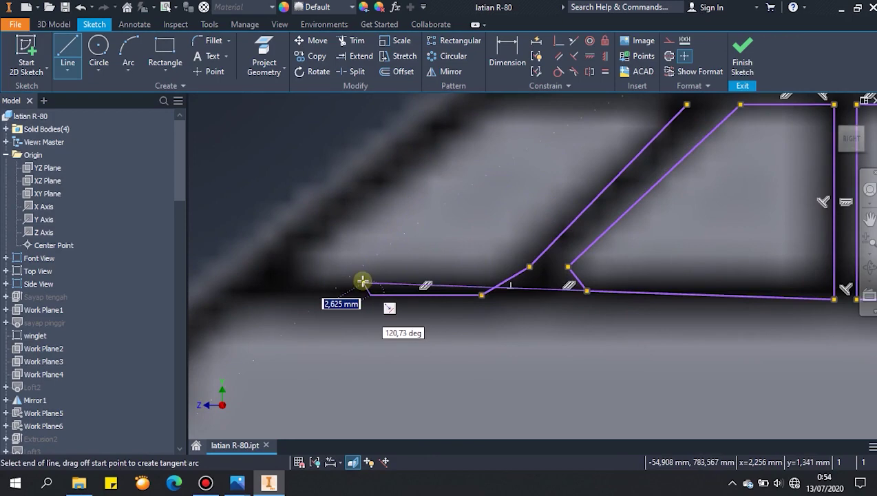
pyautogui.click(366, 282)
pyautogui.moveTo(609, 112); pyautogui.dragTo(575, 279, button='middle')
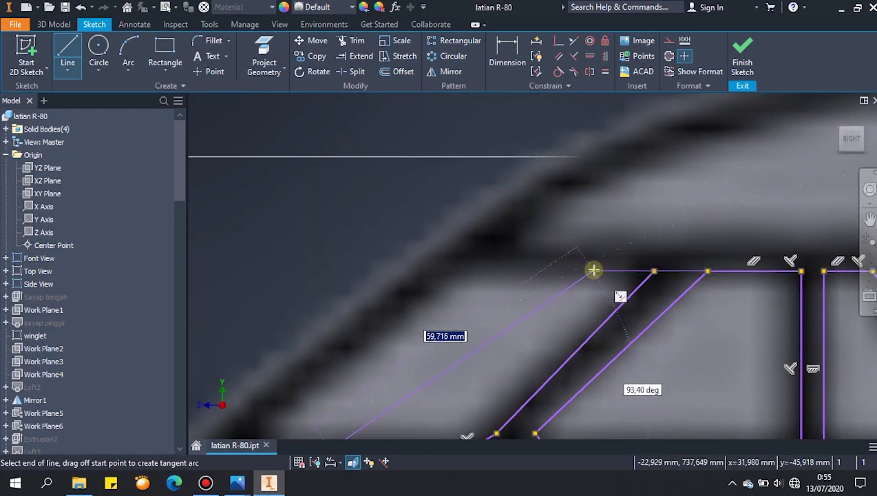
pyautogui.click(586, 272)
pyautogui.click(653, 271)
pyautogui.click(743, 51)
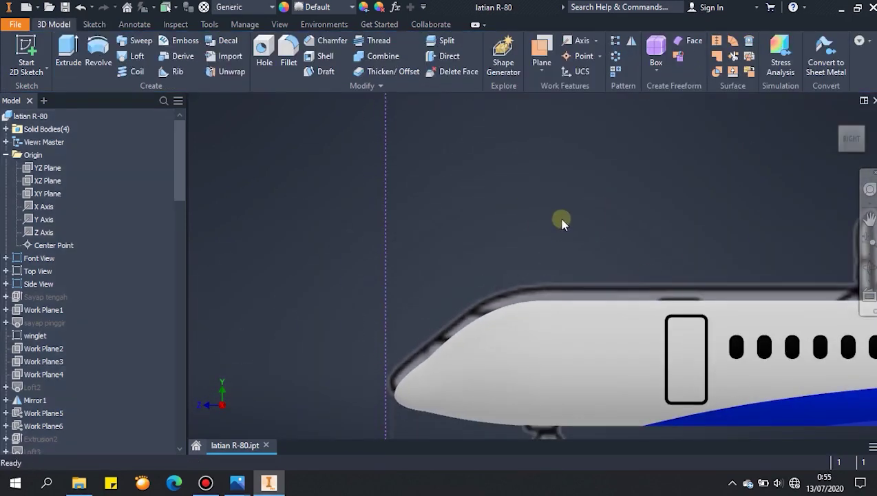
# Split the nose face with the rearmost cockpit window outline and make its sketch visible again for reuse
pyautogui.scroll(-3, 559, 219)
pyautogui.keyDown('shift'); pyautogui.moveTo(566, 221); pyautogui.dragTo(598, 234, button='middle'); pyautogui.keyUp('shift')
pyautogui.click(444, 41)
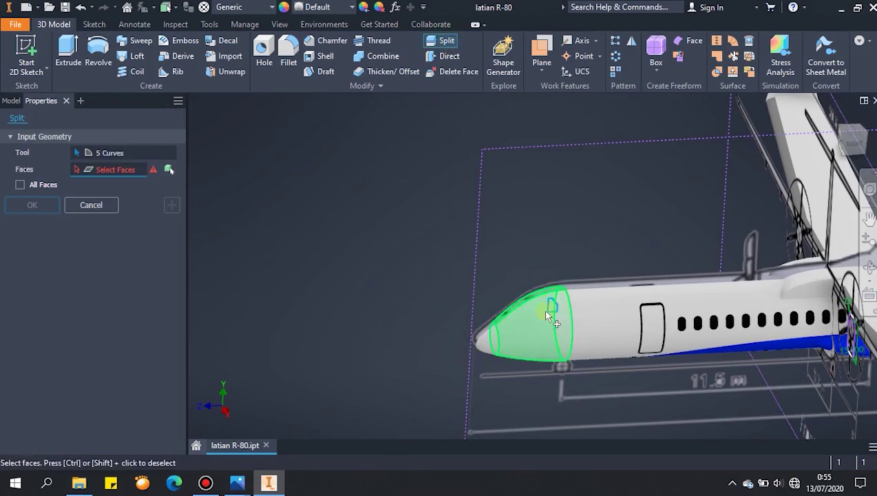
pyautogui.scroll(-15, 55, 380)
pyautogui.click(5, 425)
pyautogui.rightClick(31, 438)
pyautogui.click(59, 383)
# Split the nose face with the middle and front cockpit window outlines as two separate splits
pyautogui.click(441, 43)
pyautogui.click(545, 314)
pyautogui.click(175, 210)
pyautogui.click(517, 316)
pyautogui.click(508, 331)
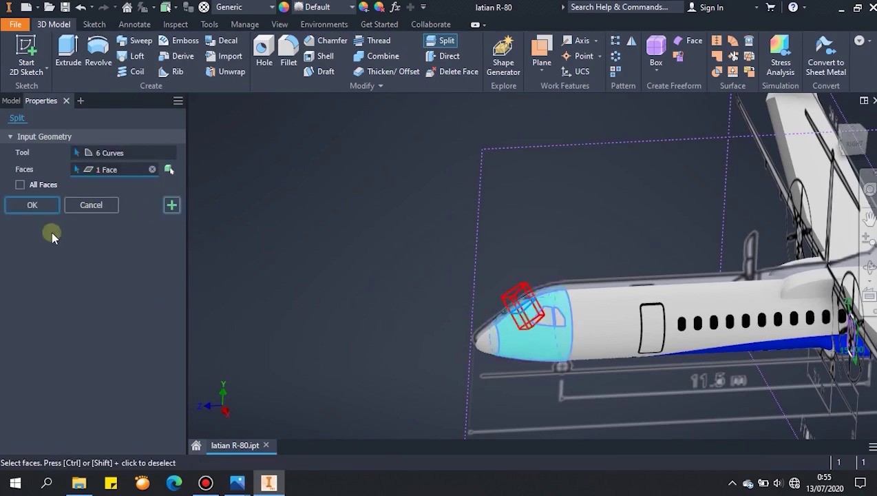
pyautogui.click(36, 208)
# Copy the passenger windows' black appearance onto all the cockpit window faces on both sides of the nose
pyautogui.click(364, 8)
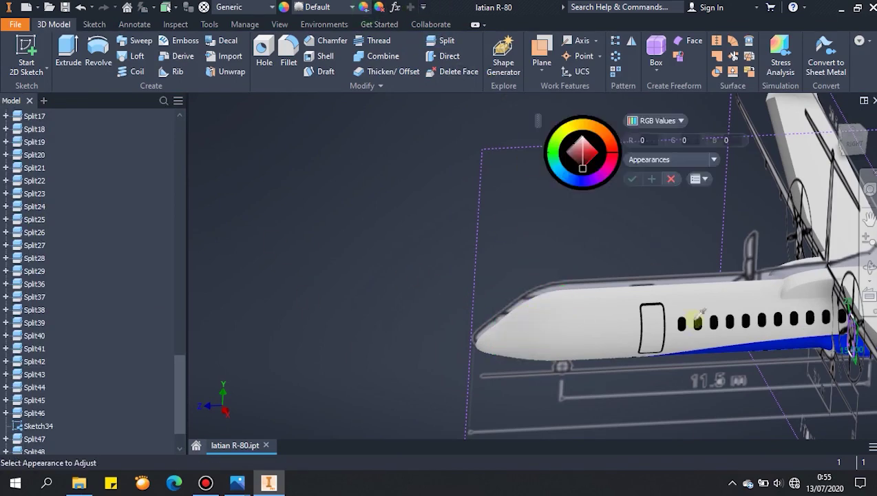
pyautogui.scroll(8, 692, 316)
pyautogui.scroll(-6, 668, 295)
pyautogui.click(650, 259)
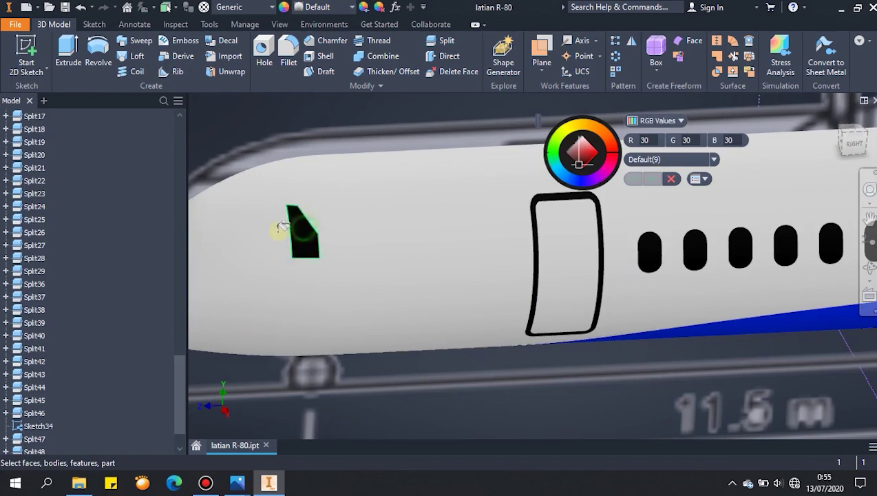
pyautogui.scroll(-3, 298, 226)
pyautogui.moveTo(454, 294); pyautogui.dragTo(582, 346, button='middle')
pyautogui.keyDown('shift'); pyautogui.moveTo(418, 278); pyautogui.dragTo(412, 146, button='middle'); pyautogui.keyUp('shift')
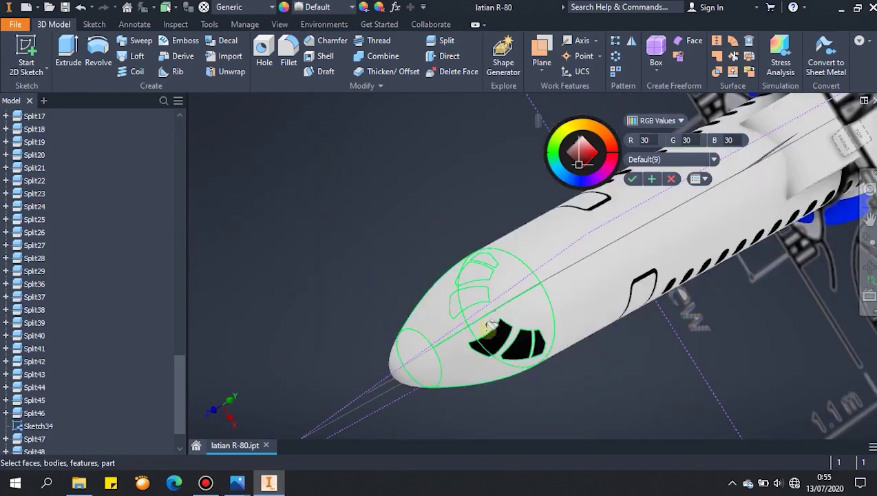
pyautogui.click(476, 274)
pyautogui.click(487, 260)
pyautogui.click(633, 179)
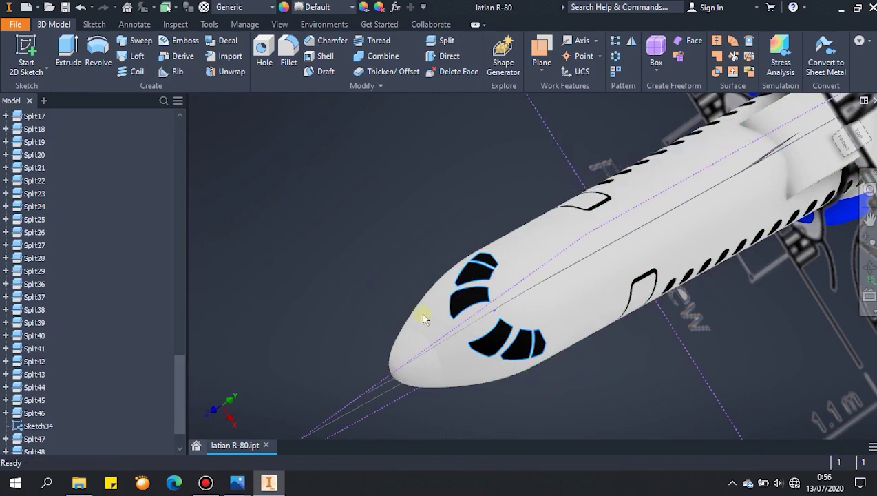
# Reopen the cockpit window sketch for editing and set the visual style to Wireframe with Hidden Edges
pyautogui.doubleClick(31, 427)
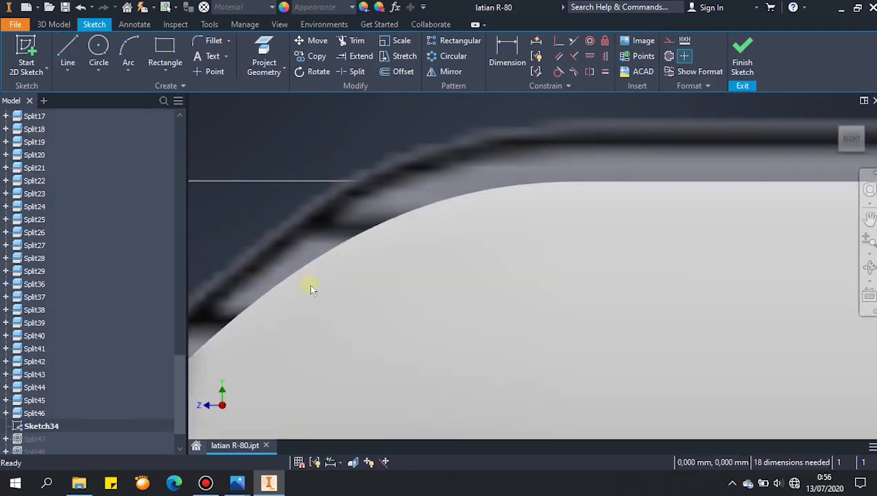
pyautogui.click(279, 25)
pyautogui.click(234, 55)
pyautogui.click(255, 168)
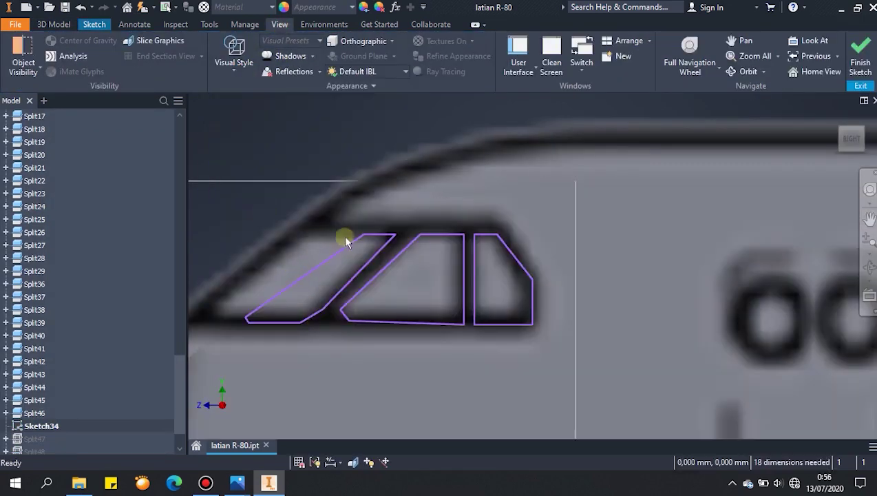
pyautogui.scroll(-3, 346, 241)
pyautogui.click(235, 61)
pyautogui.click(252, 142)
pyautogui.scroll(3, 410, 313)
pyautogui.scroll(2, 411, 316)
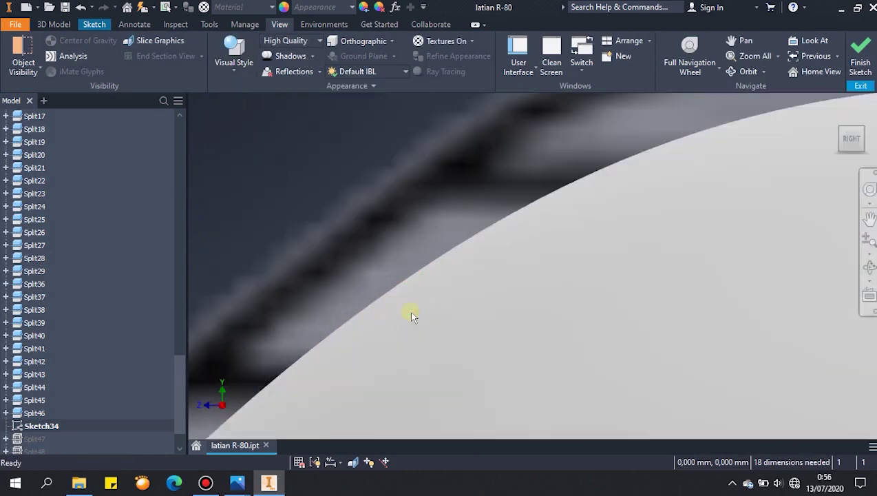
pyautogui.click(234, 55)
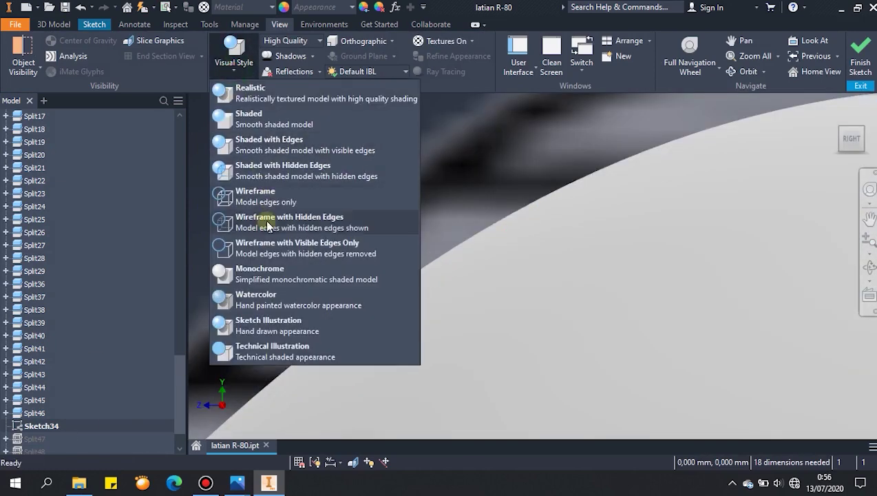
pyautogui.click(289, 221)
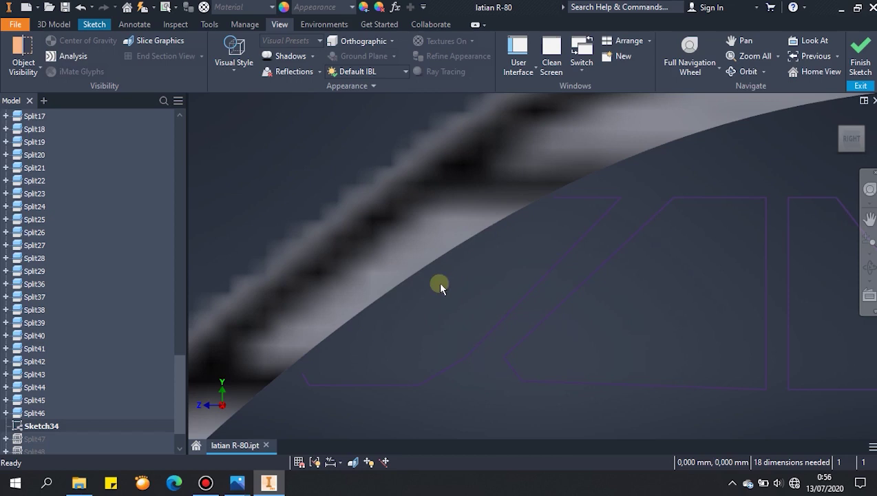
# Draw a three-point arc along the front cockpit window's forward edge following the nose contour, and finish the sketch
pyautogui.click(94, 24)
pyautogui.click(128, 56)
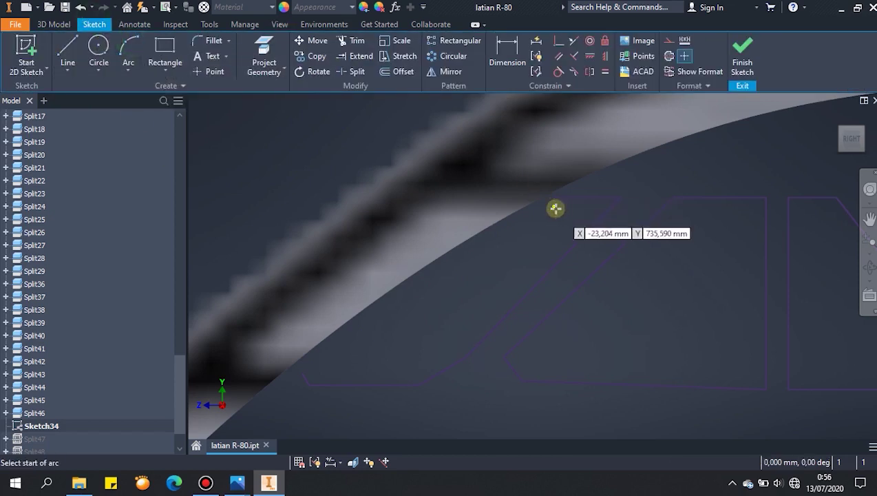
pyautogui.click(555, 199)
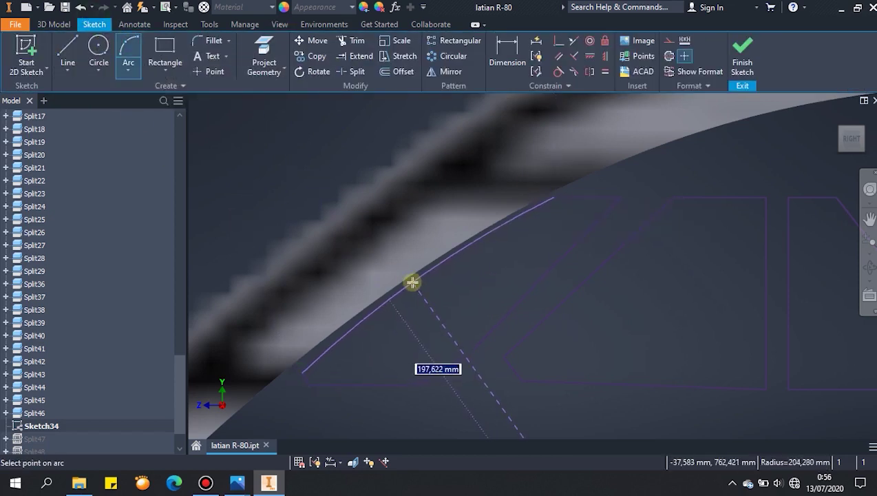
pyautogui.click(413, 283)
pyautogui.click(759, 59)
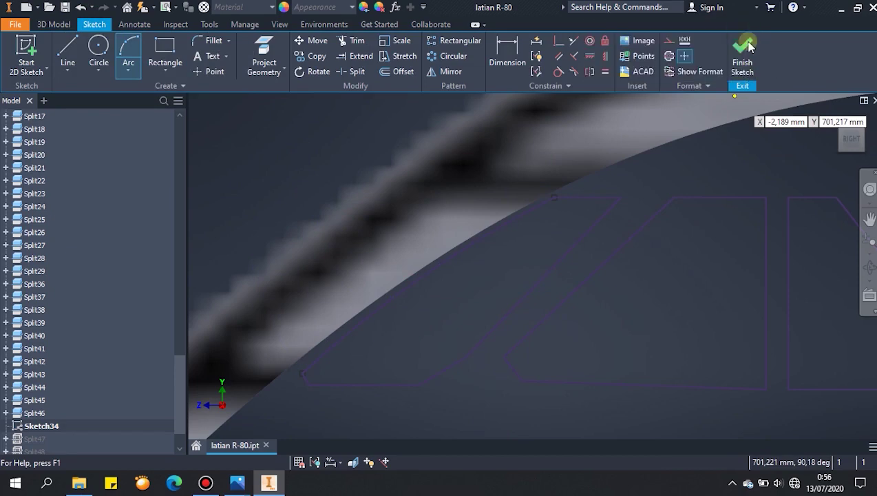
# Reopen the cockpit window sketch, redraw the arc between the front window's forward corners along the nose contour, and finish the sketch
pyautogui.doubleClick(34, 425)
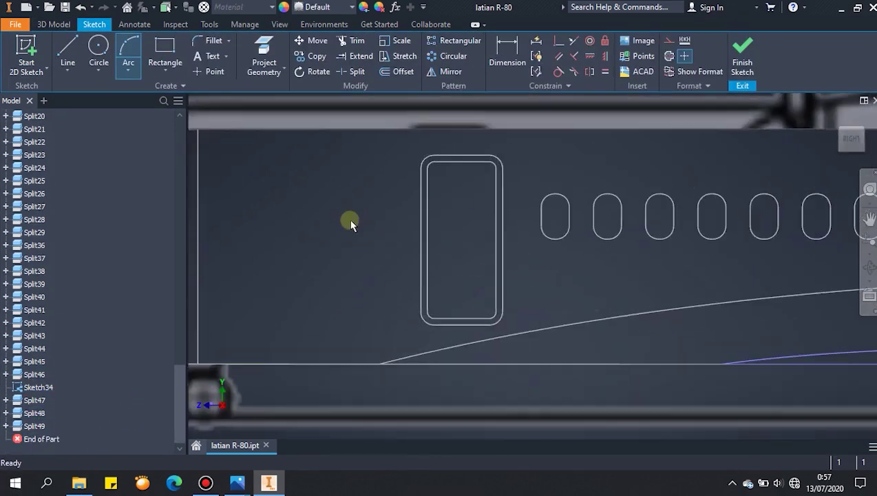
pyautogui.scroll(5, 508, 266)
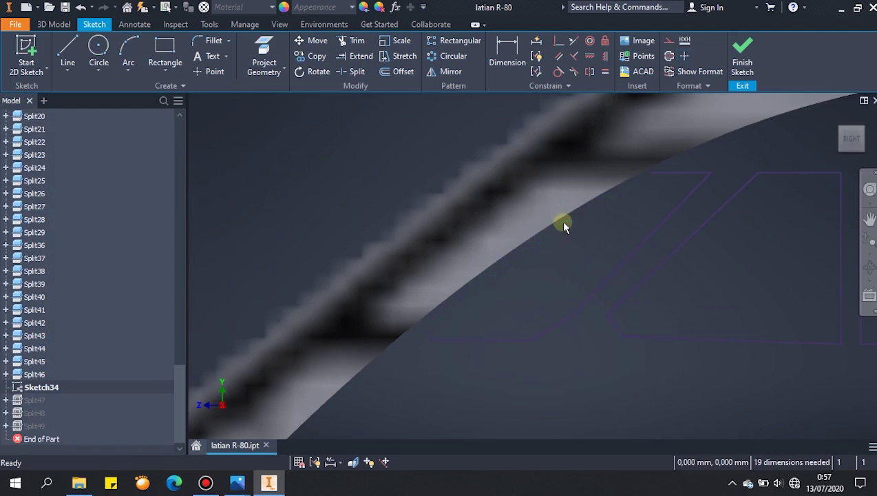
pyautogui.press('a')
pyautogui.click(650, 173)
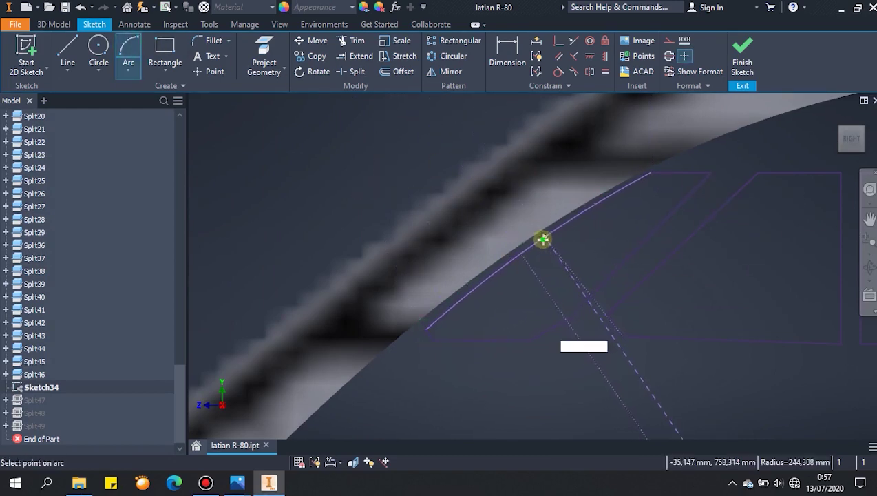
pyautogui.click(543, 239)
pyautogui.click(742, 56)
# Reopen the cockpit window sketch, adjust the arc closing the front window's forward edge, and finish the sketch
pyautogui.click(32, 391)
pyautogui.moveTo(344, 387)
pyautogui.keyDown('shift'); pyautogui.mouseDown(button='middle')
pyautogui.moveTo(372, 337)
pyautogui.moveTo(364, 332)
pyautogui.moveTo(369, 377)
pyautogui.mouseUp(button='middle'); pyautogui.keyUp('shift')
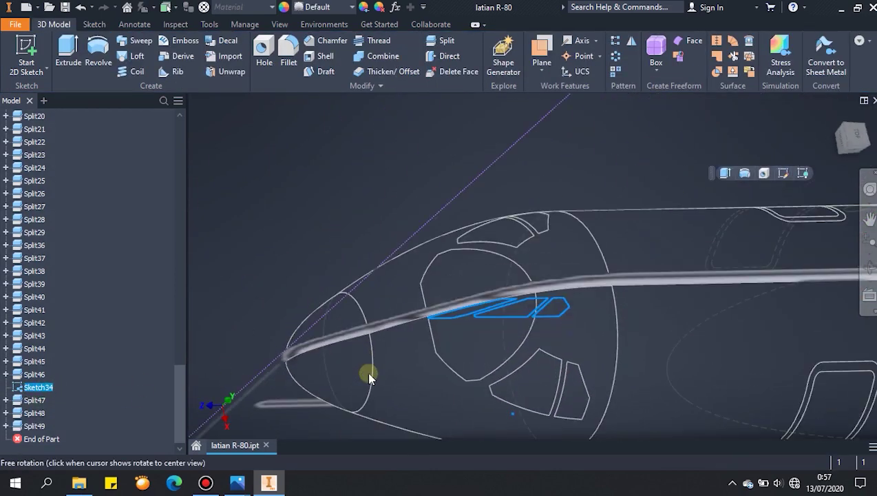
pyautogui.doubleClick(24, 391)
pyautogui.press('a')
pyautogui.scroll(3, 324, 290)
pyautogui.moveTo(343, 289); pyautogui.dragTo(670, 363, button='middle')
pyautogui.click(743, 56)
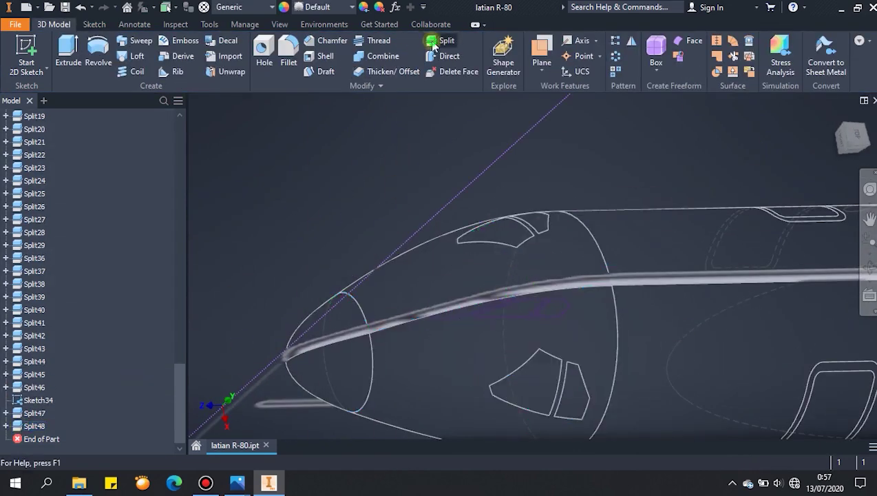
# Split the nose face with the revised front cockpit window outline and reopen the cockpit window sketch
pyautogui.click(433, 44)
pyautogui.click(473, 313)
pyautogui.click(463, 350)
pyautogui.click(35, 205)
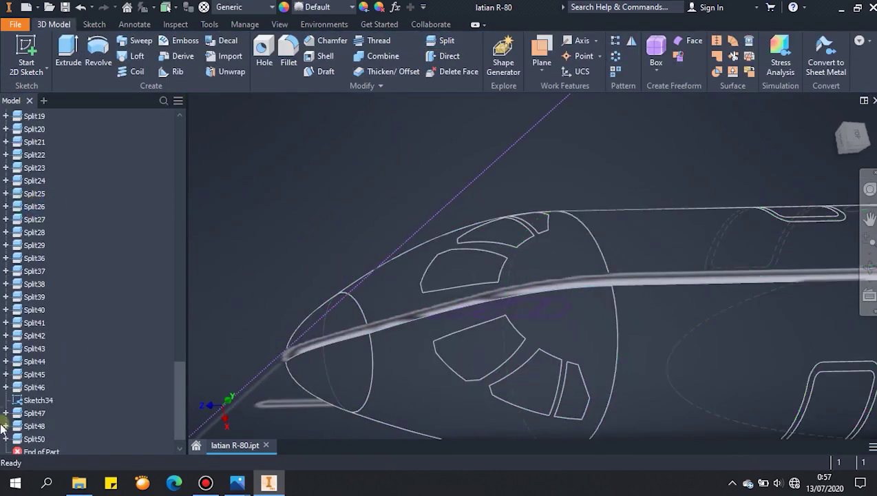
pyautogui.doubleClick(20, 400)
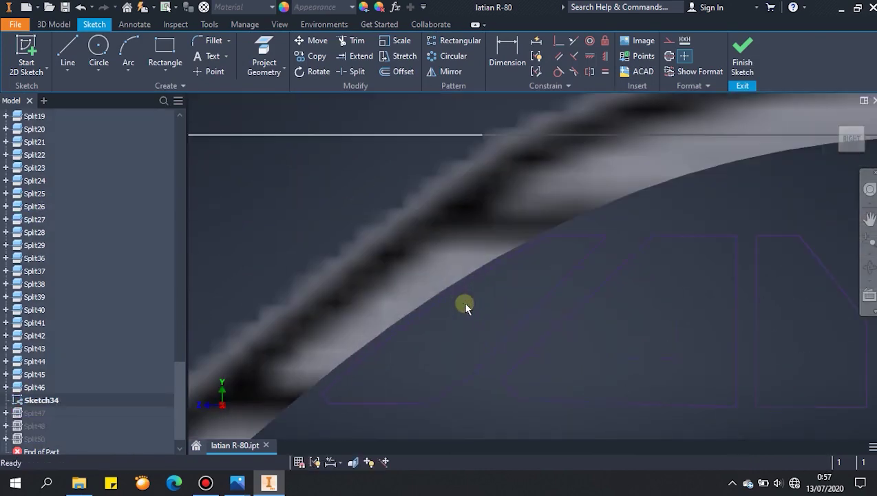
# Try deleting the arc on the front window's forward edge to redraw it, and undo the deletion
pyautogui.press('d')
pyautogui.click(449, 297)
pyautogui.press('Escape')
pyautogui.click(467, 287)
pyautogui.press('Delete')
pyautogui.click(135, 46)
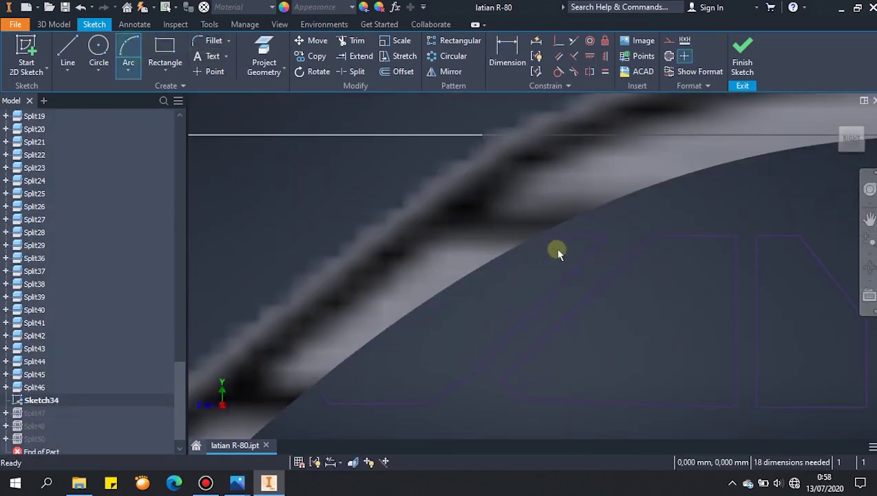
pyautogui.hotkey('ctrl', 'z')
# Move the front window's lower forward corner closer to the nose contour and finish the sketch
pyautogui.scroll(-3, 551, 243)
pyautogui.moveTo(531, 229); pyautogui.dragTo(530, 229)
pyautogui.scroll(-3, 517, 229)
pyautogui.scroll(3, 517, 230)
pyautogui.moveTo(527, 237)
pyautogui.mouseDown(button='middle')
pyautogui.moveTo(803, 170)
pyautogui.moveTo(819, 155)
pyautogui.mouseUp(button='middle')
pyautogui.scroll(-2, 569, 342)
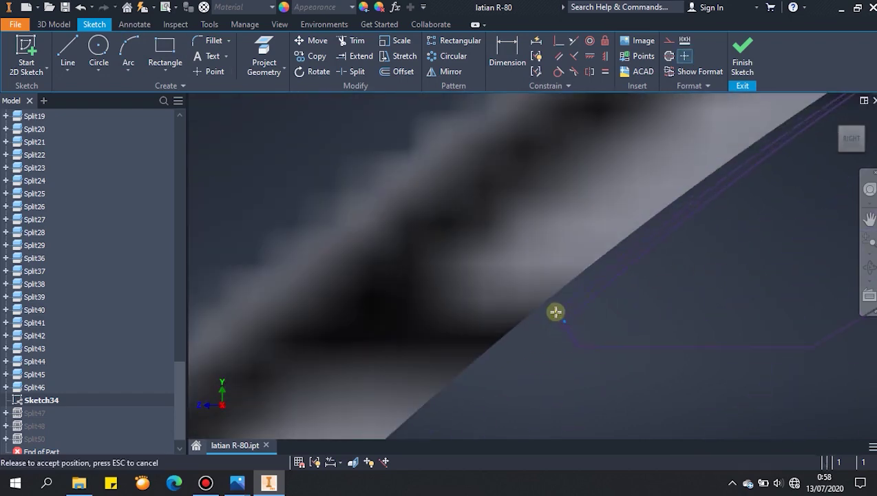
pyautogui.click(742, 52)
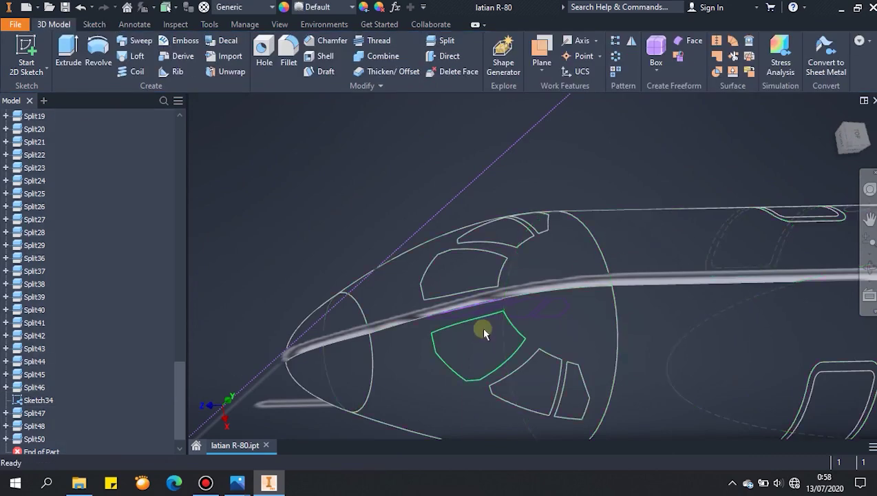
# Open the cockpit window sketch for further editing of the front pane
pyautogui.doubleClick(30, 400)
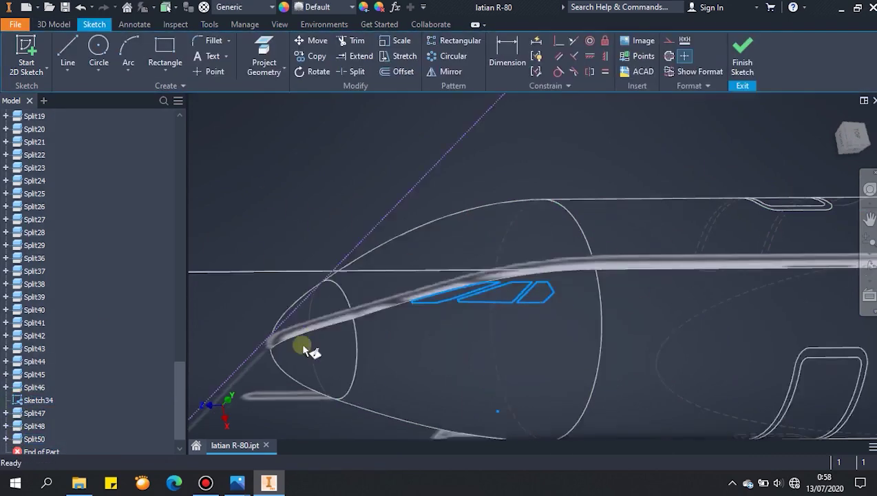